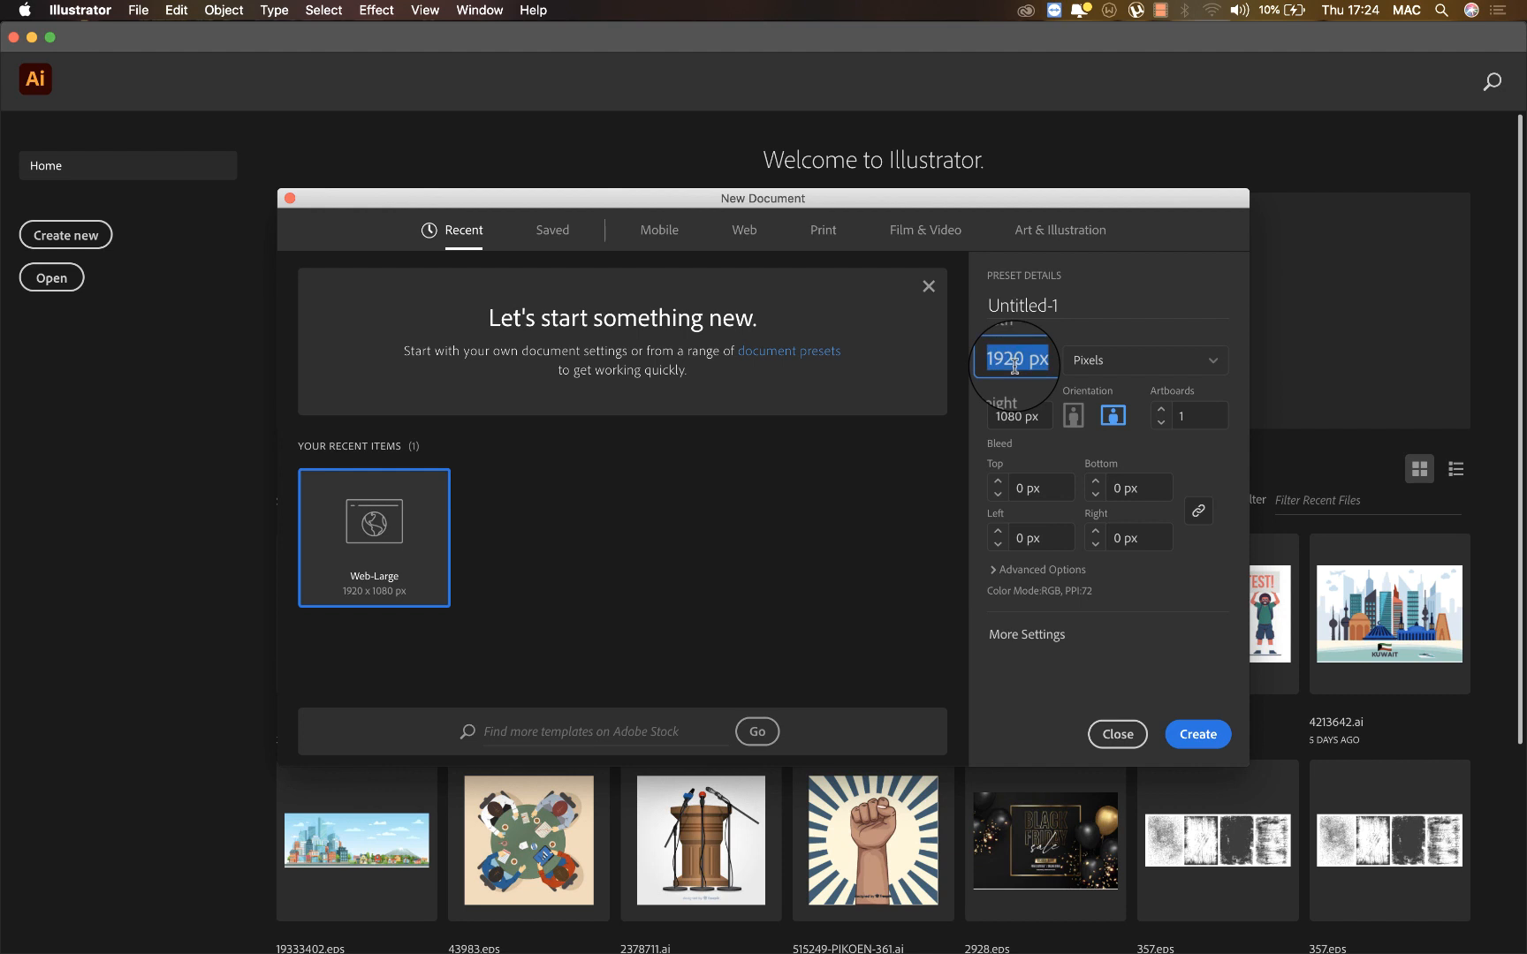
# Name the new document "Logo Tutorial" and create it at 1920 × 1080 px
pyautogui.click(1015, 307)
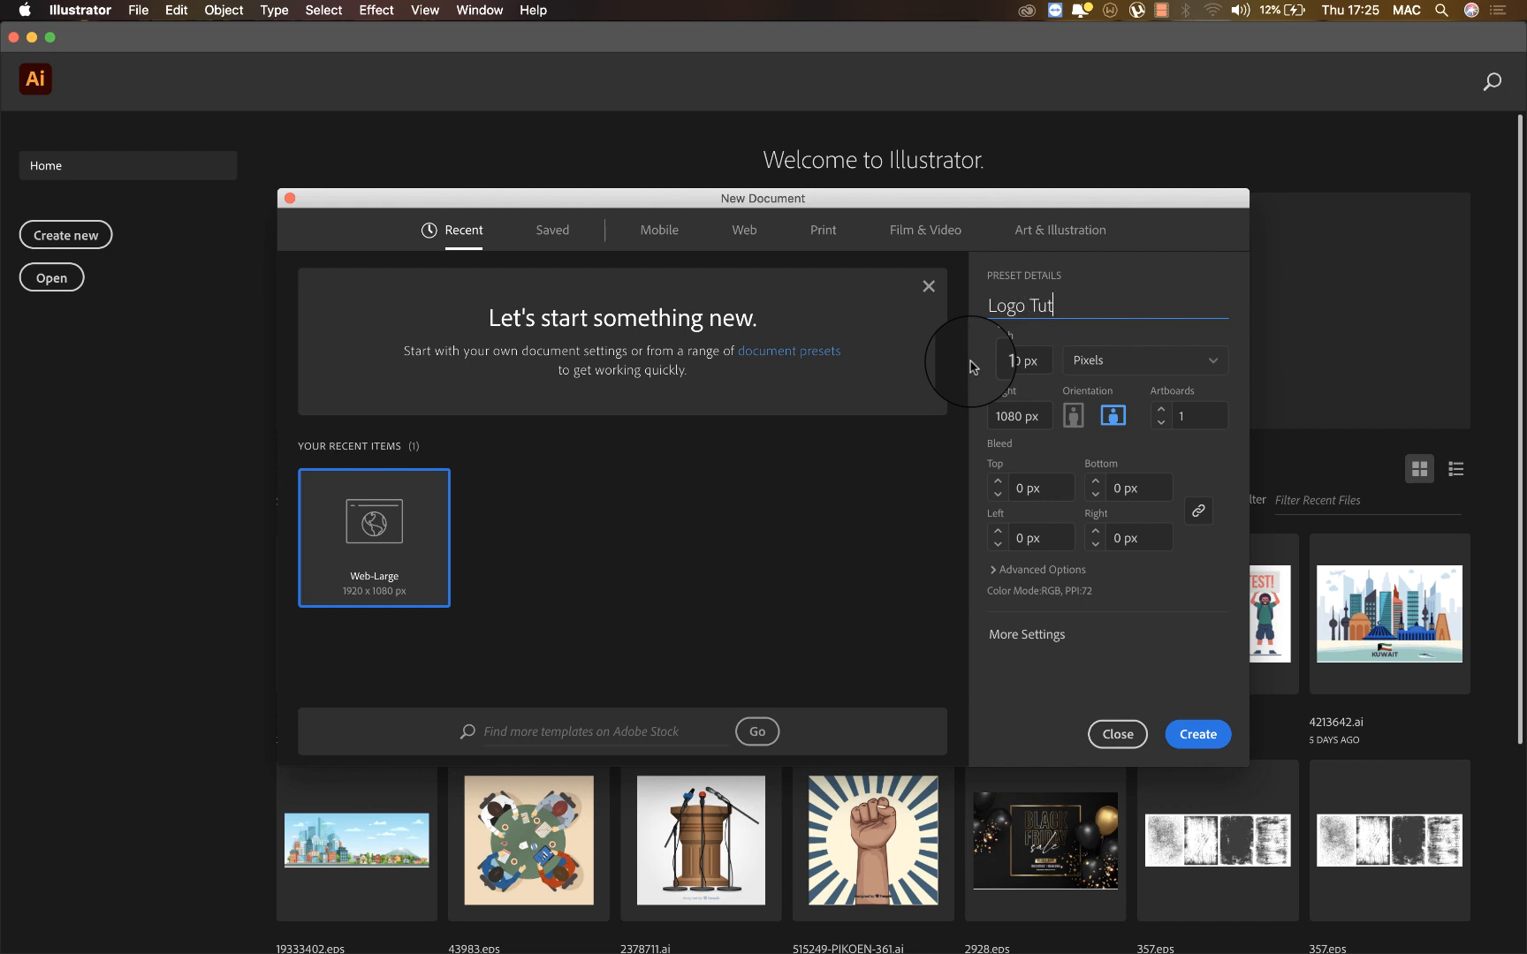
pyautogui.click(1001, 361)
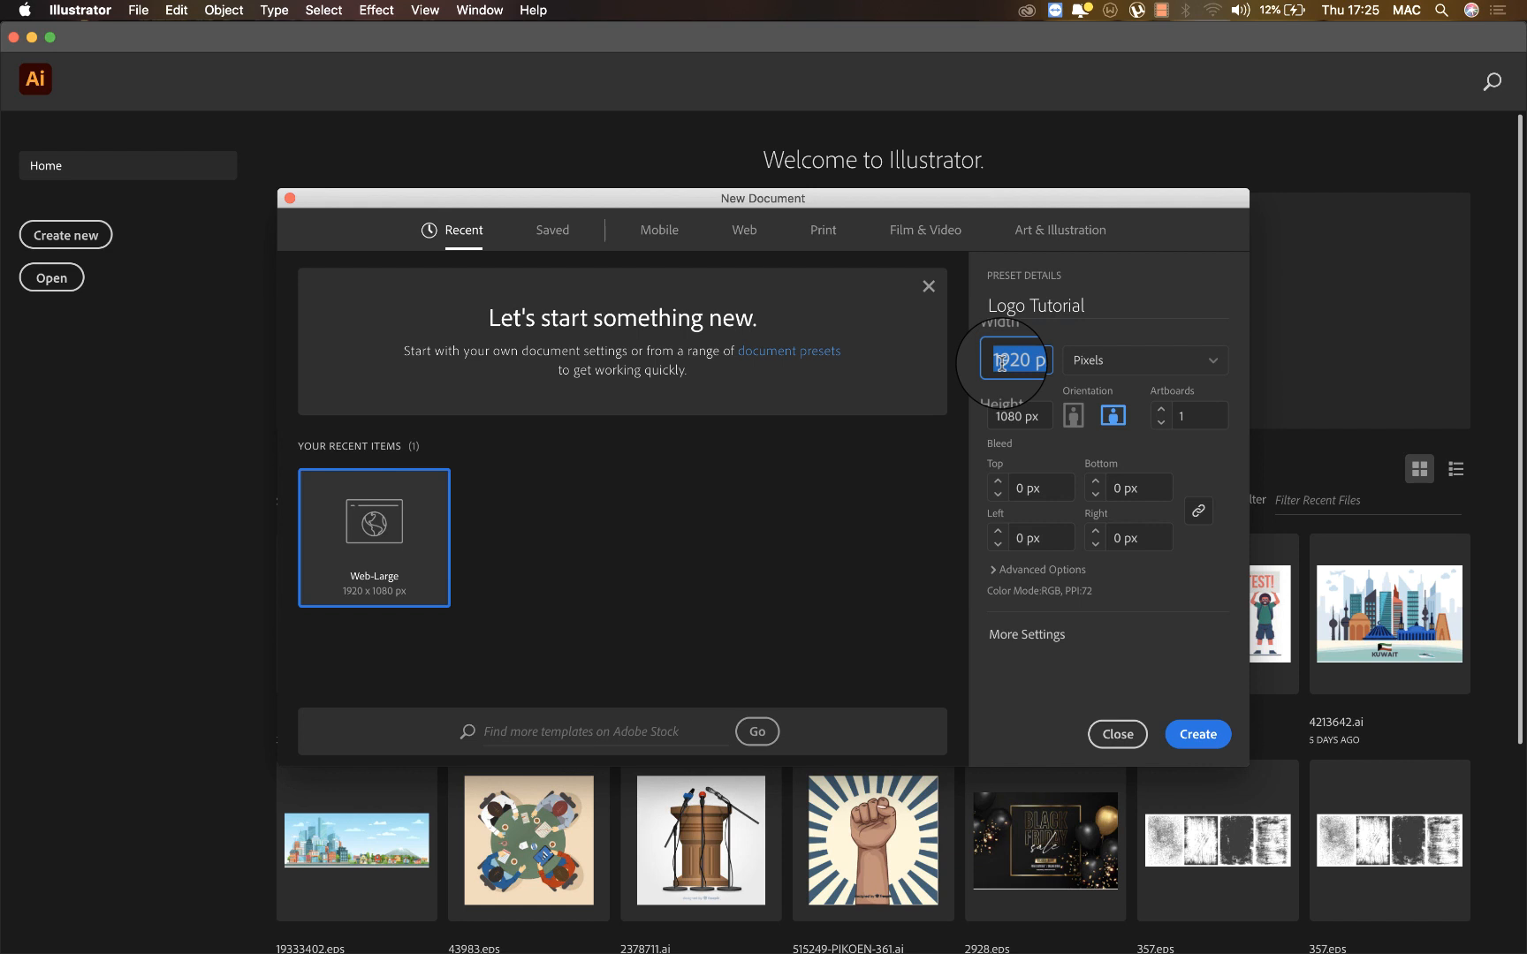
pyautogui.click(1194, 736)
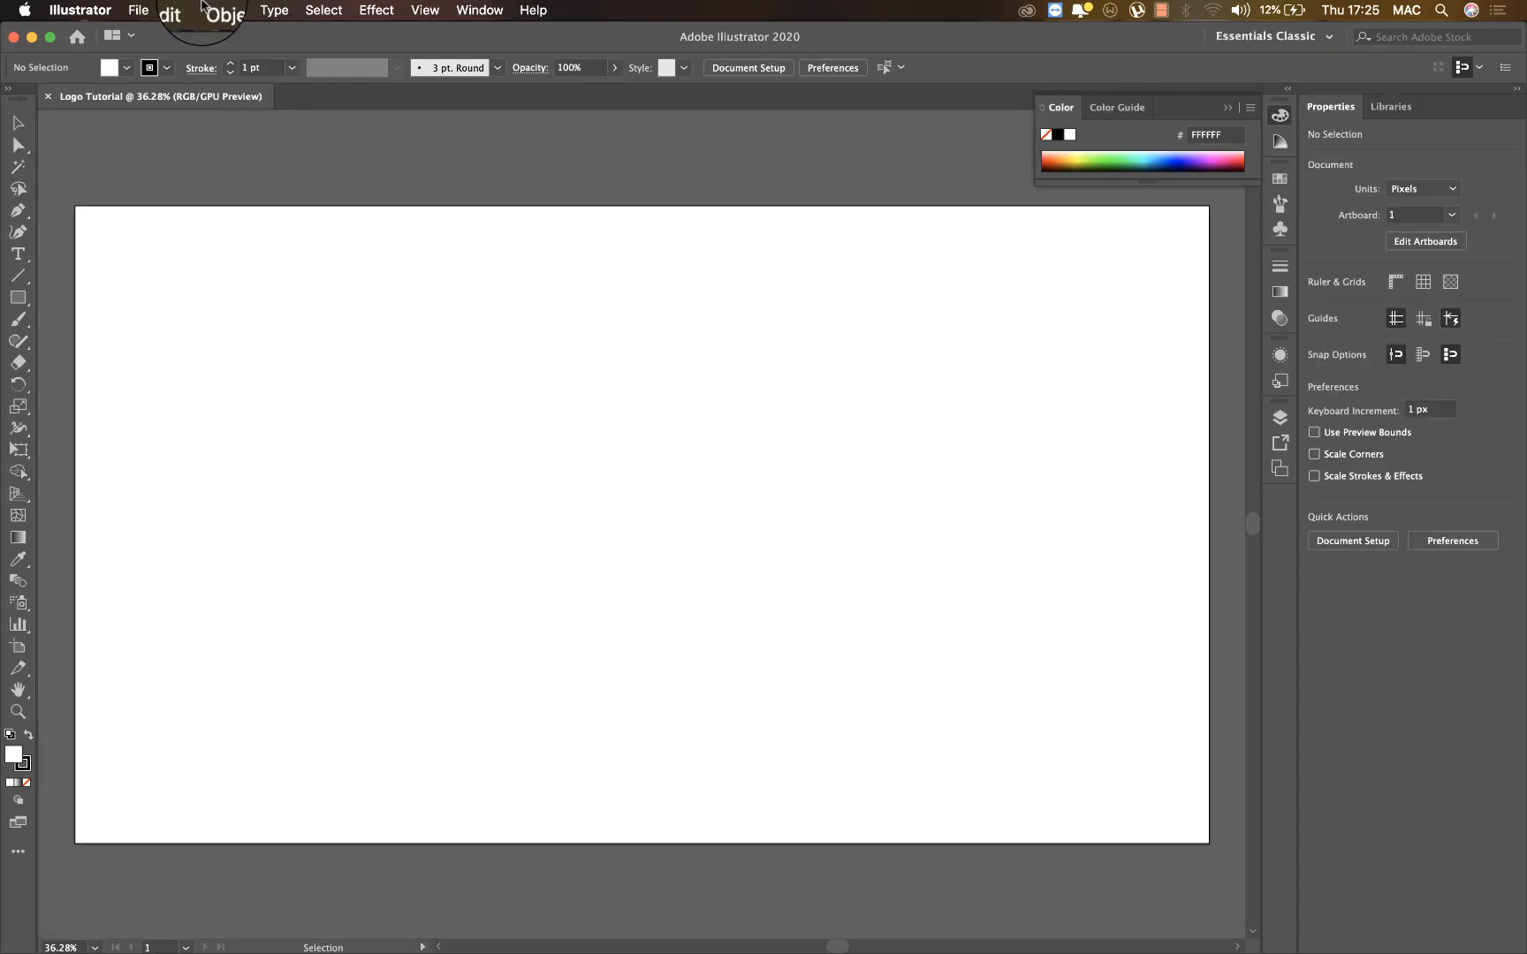
# Place 43564.eps from the spa-and-wellness-center folder inside AI Logo Set onto the artboard, with its centre at about X 981, Y 403 px
pyautogui.click(139, 10)
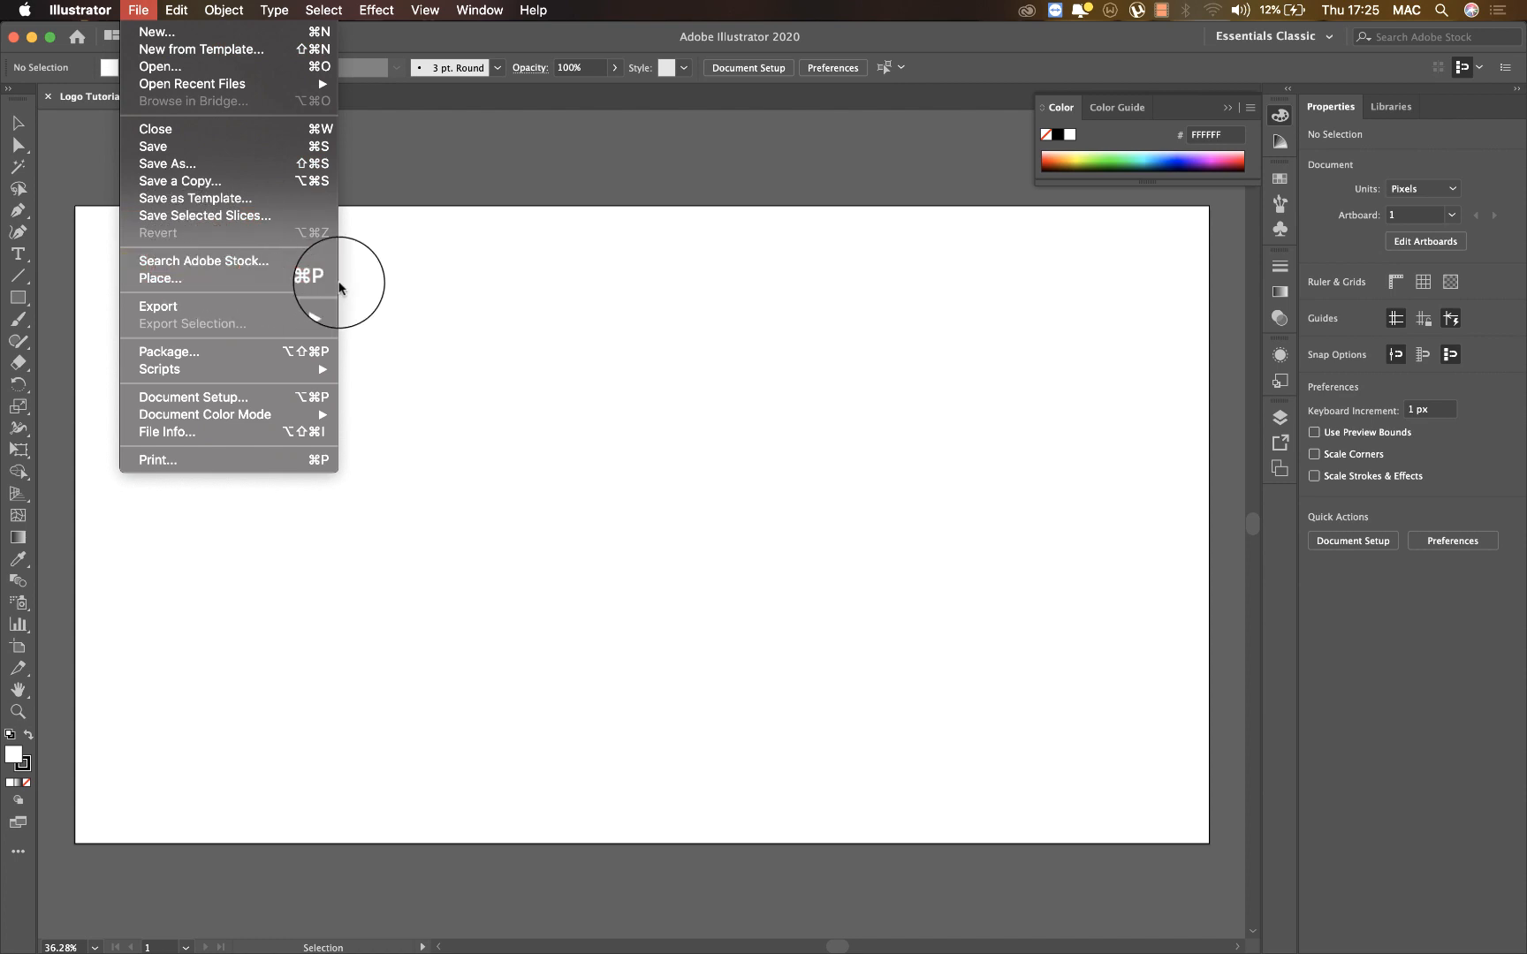
pyautogui.click(297, 279)
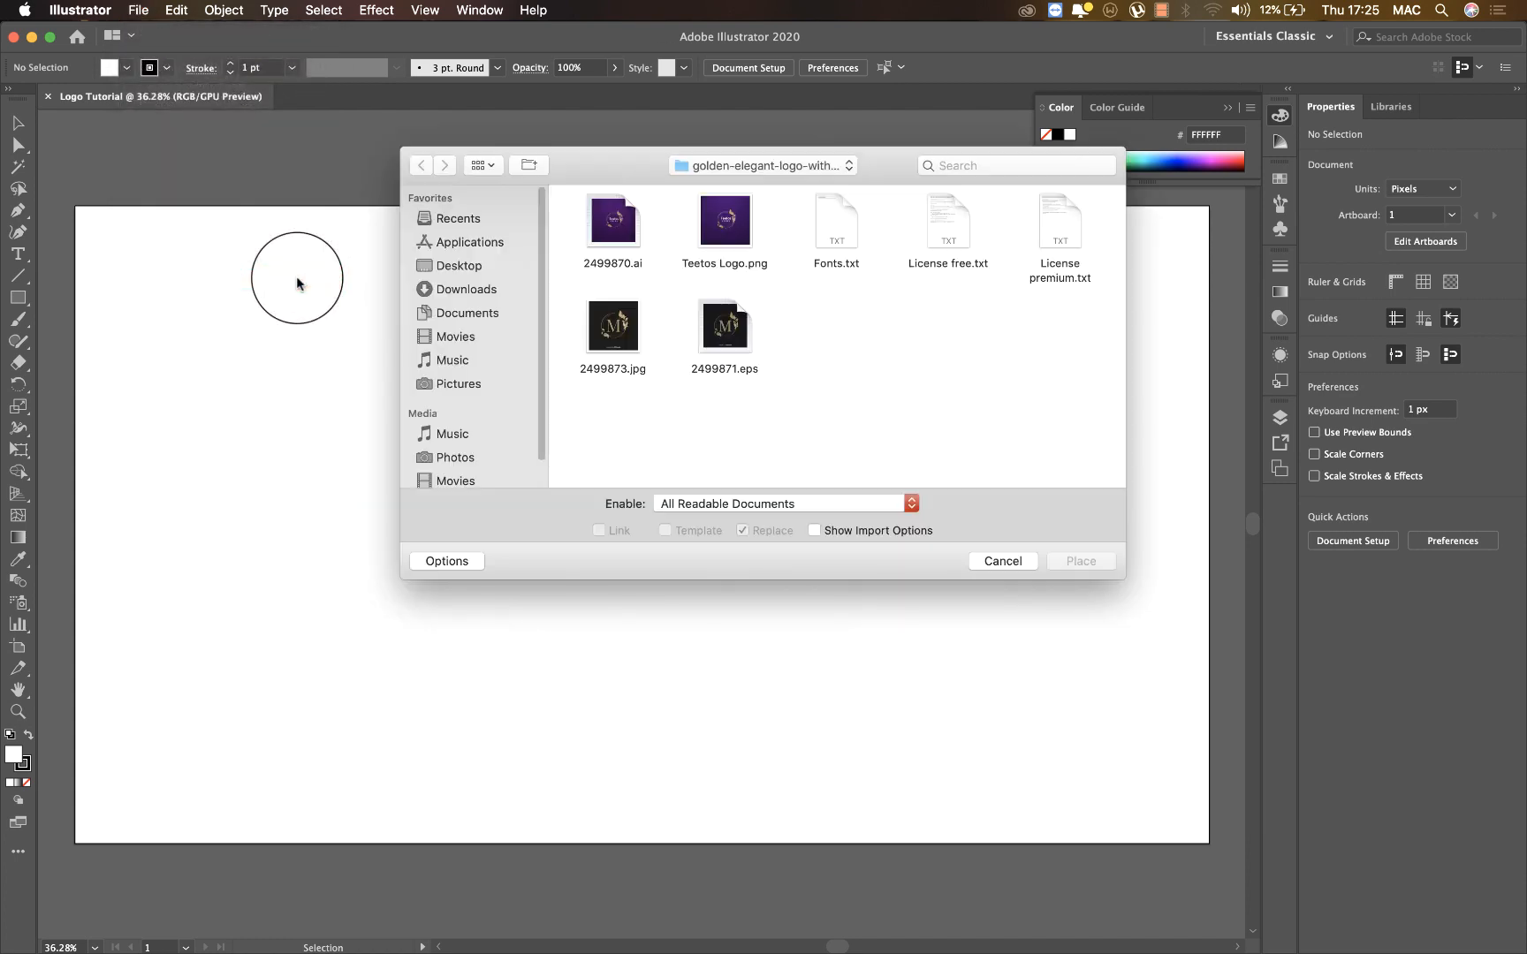
pyautogui.click(702, 166)
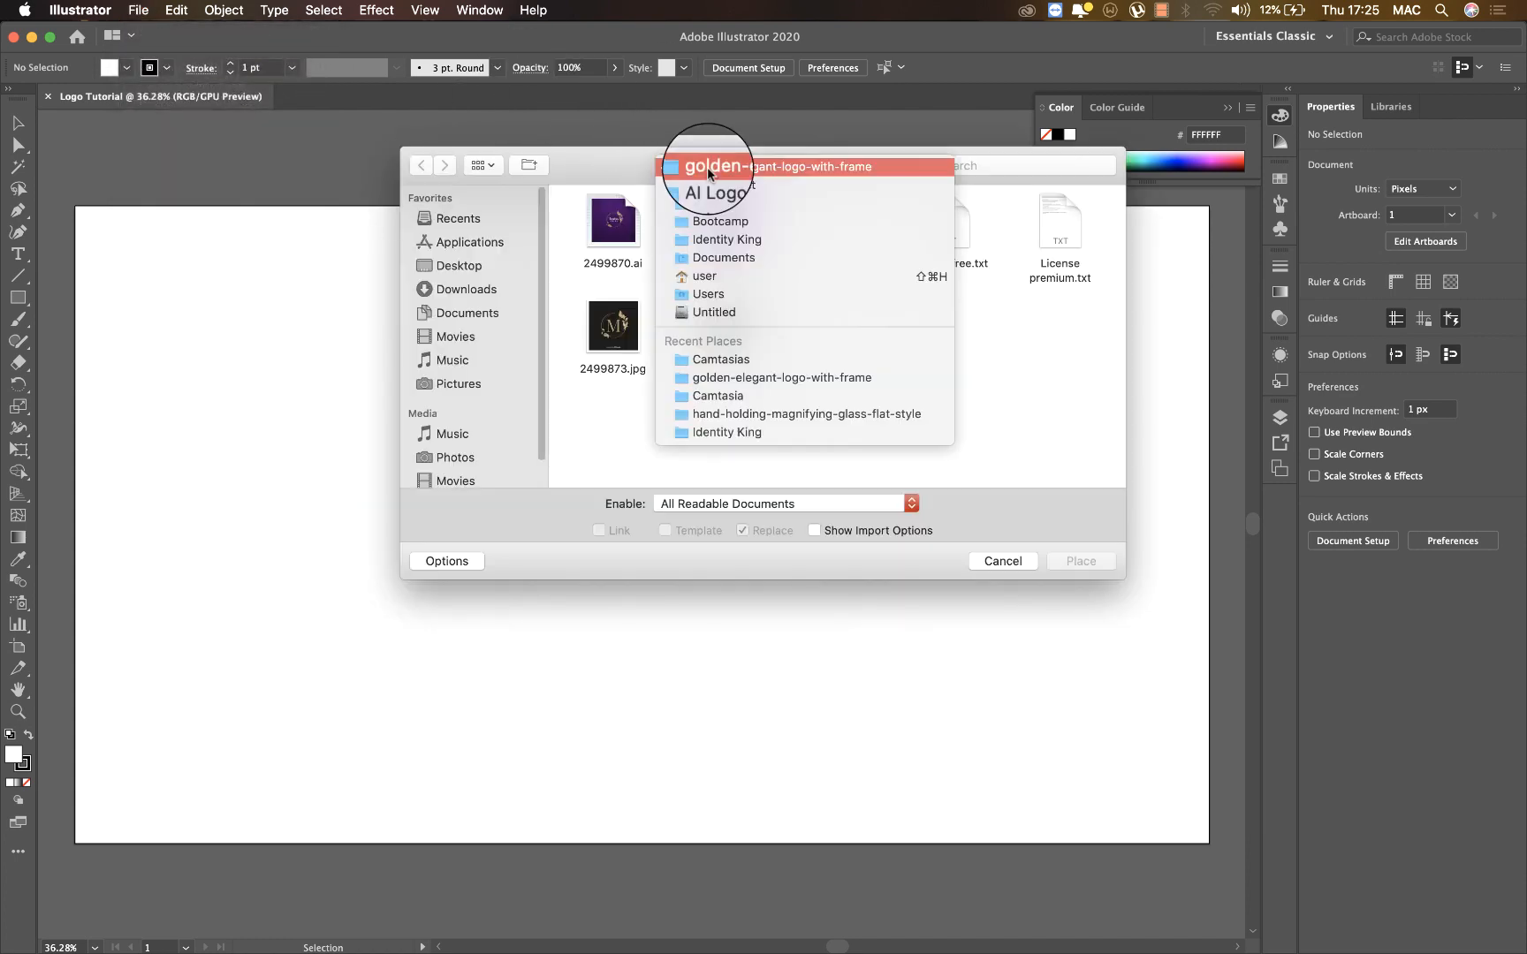
pyautogui.click(724, 188)
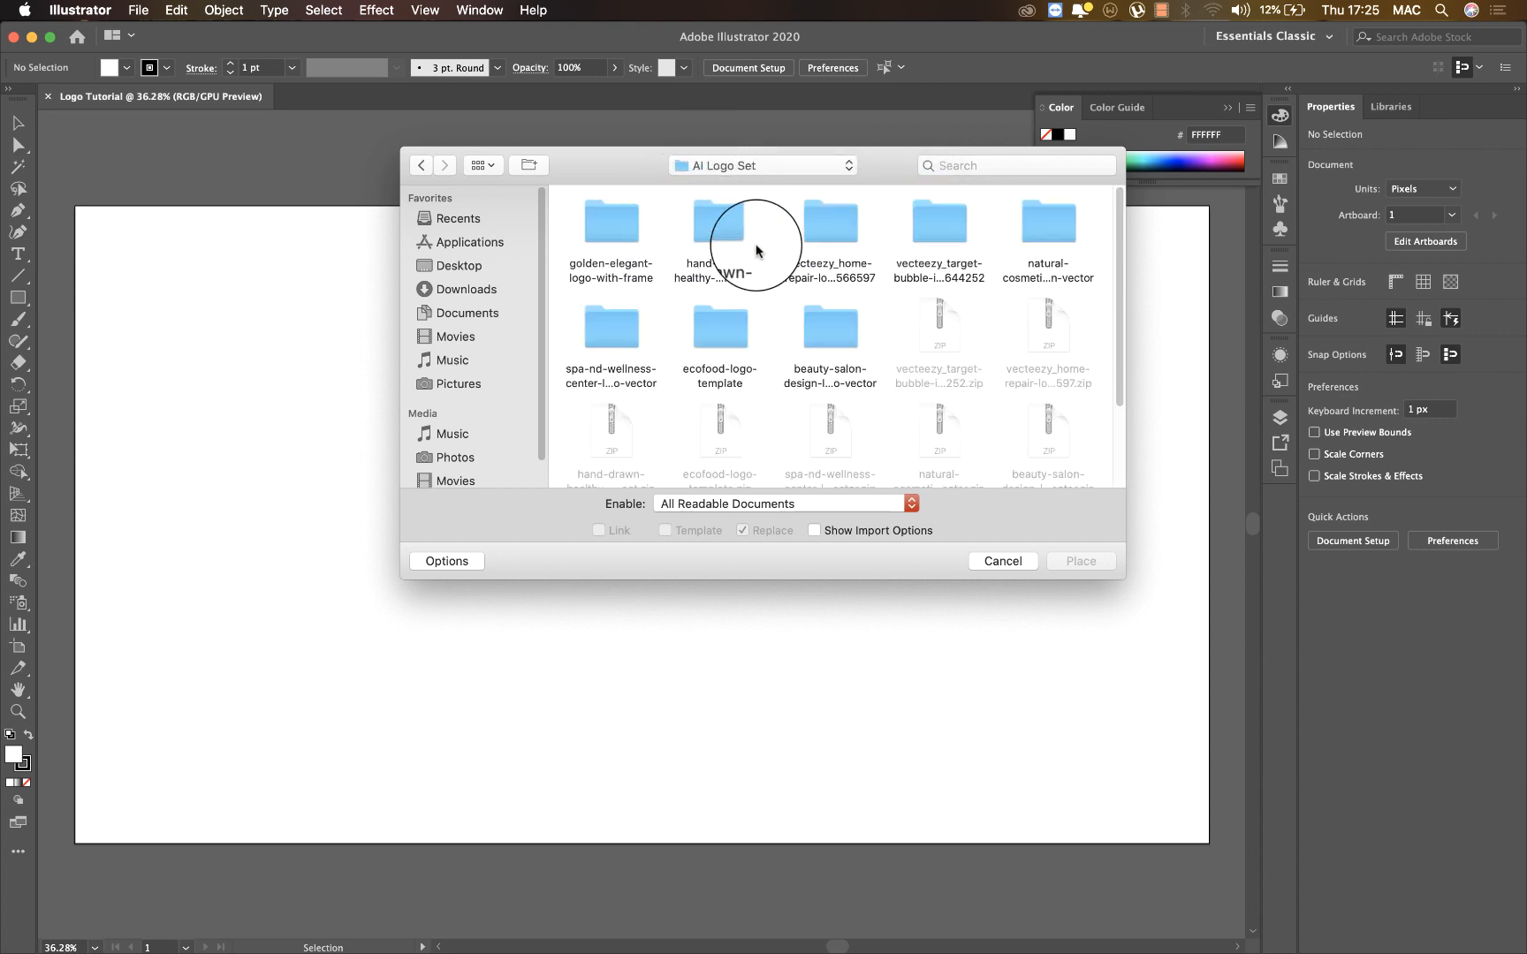
pyautogui.moveTo(709, 224)
pyautogui.mouseDown()
pyautogui.moveTo(835, 330)
pyautogui.moveTo(692, 333)
pyautogui.mouseUp()
pyautogui.doubleClick(614, 320)
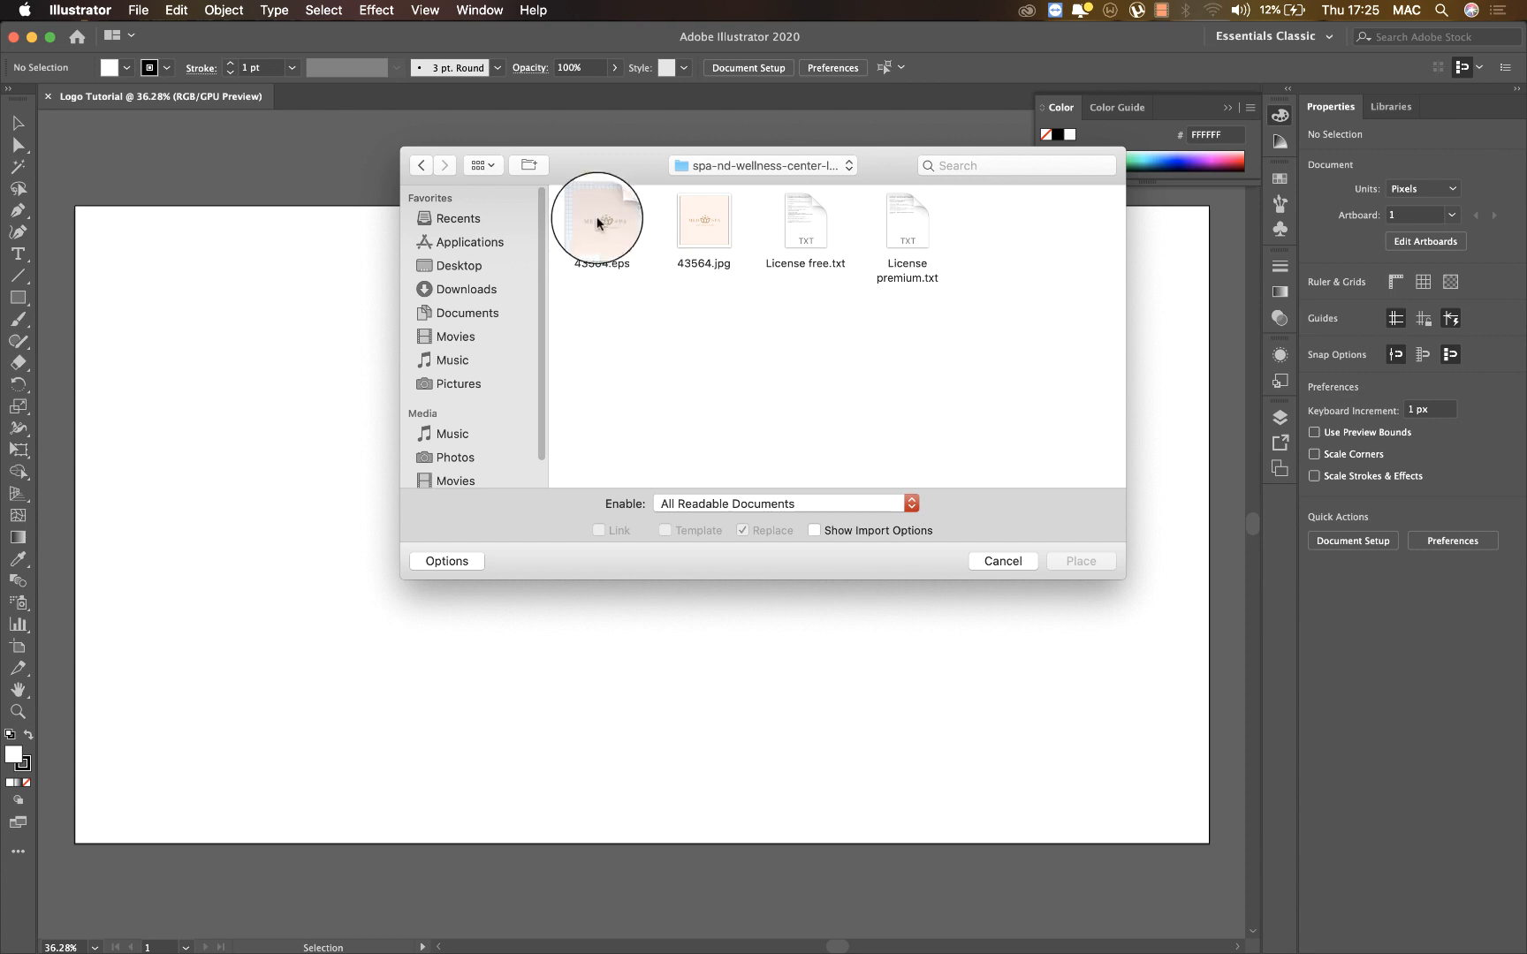
pyautogui.click(598, 222)
pyautogui.doubleClick(598, 223)
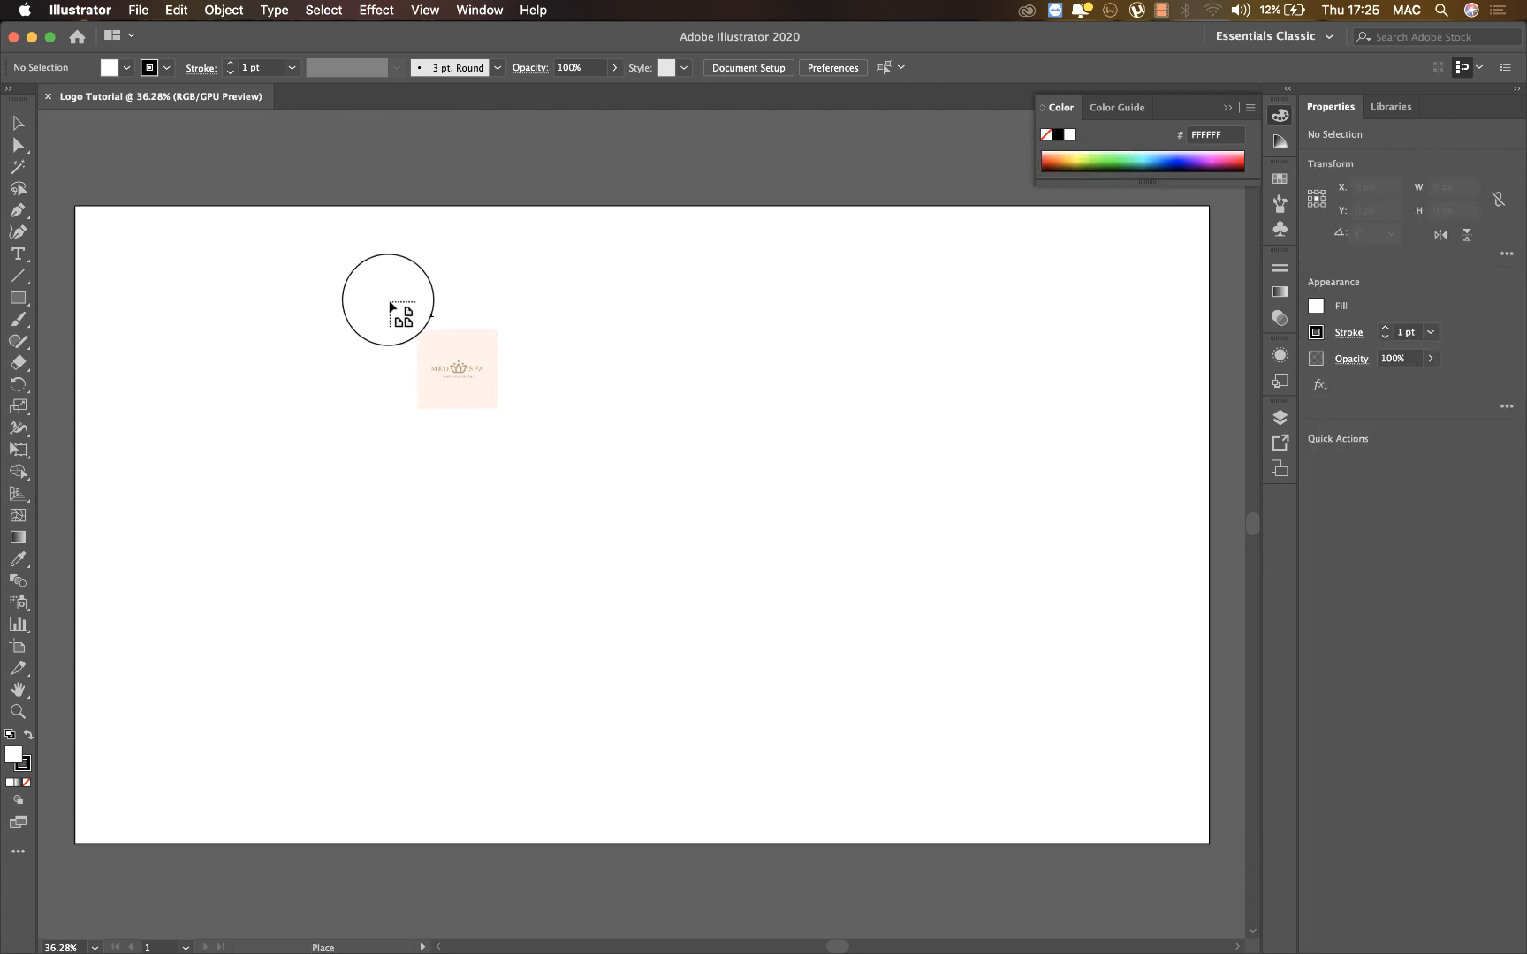
pyautogui.click(389, 300)
pyautogui.moveTo(612, 625); pyautogui.dragTo(548, 438)
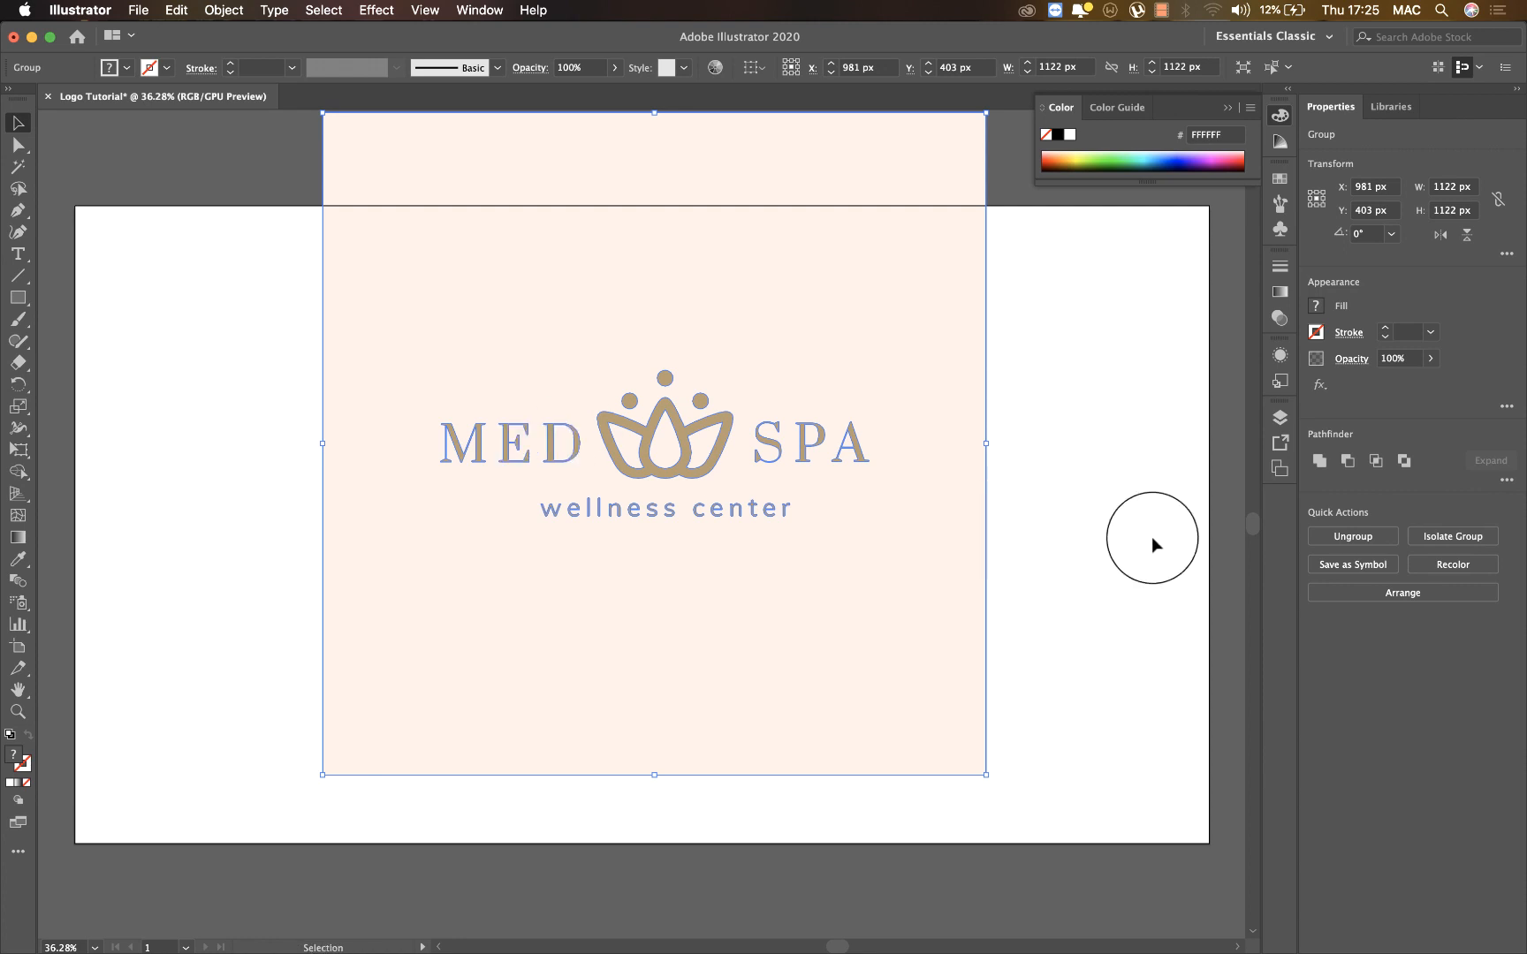
# Ungroup the placed MED SPA artwork and delete its peach background square
pyautogui.click(1337, 537)
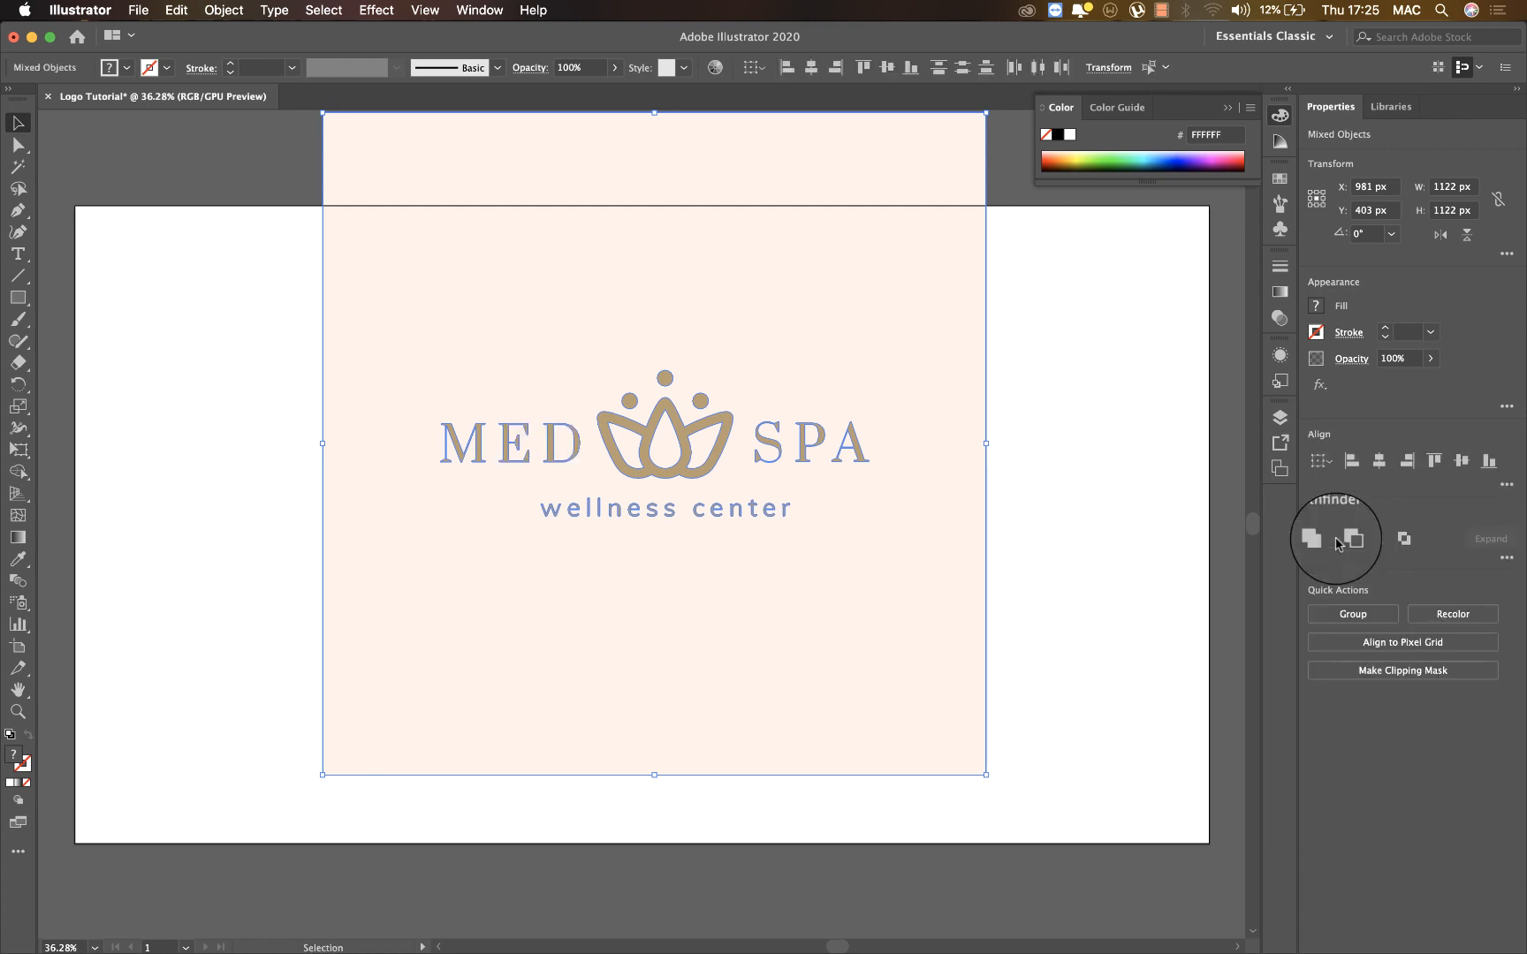
pyautogui.click(1113, 531)
pyautogui.click(806, 597)
pyautogui.press('Delete')
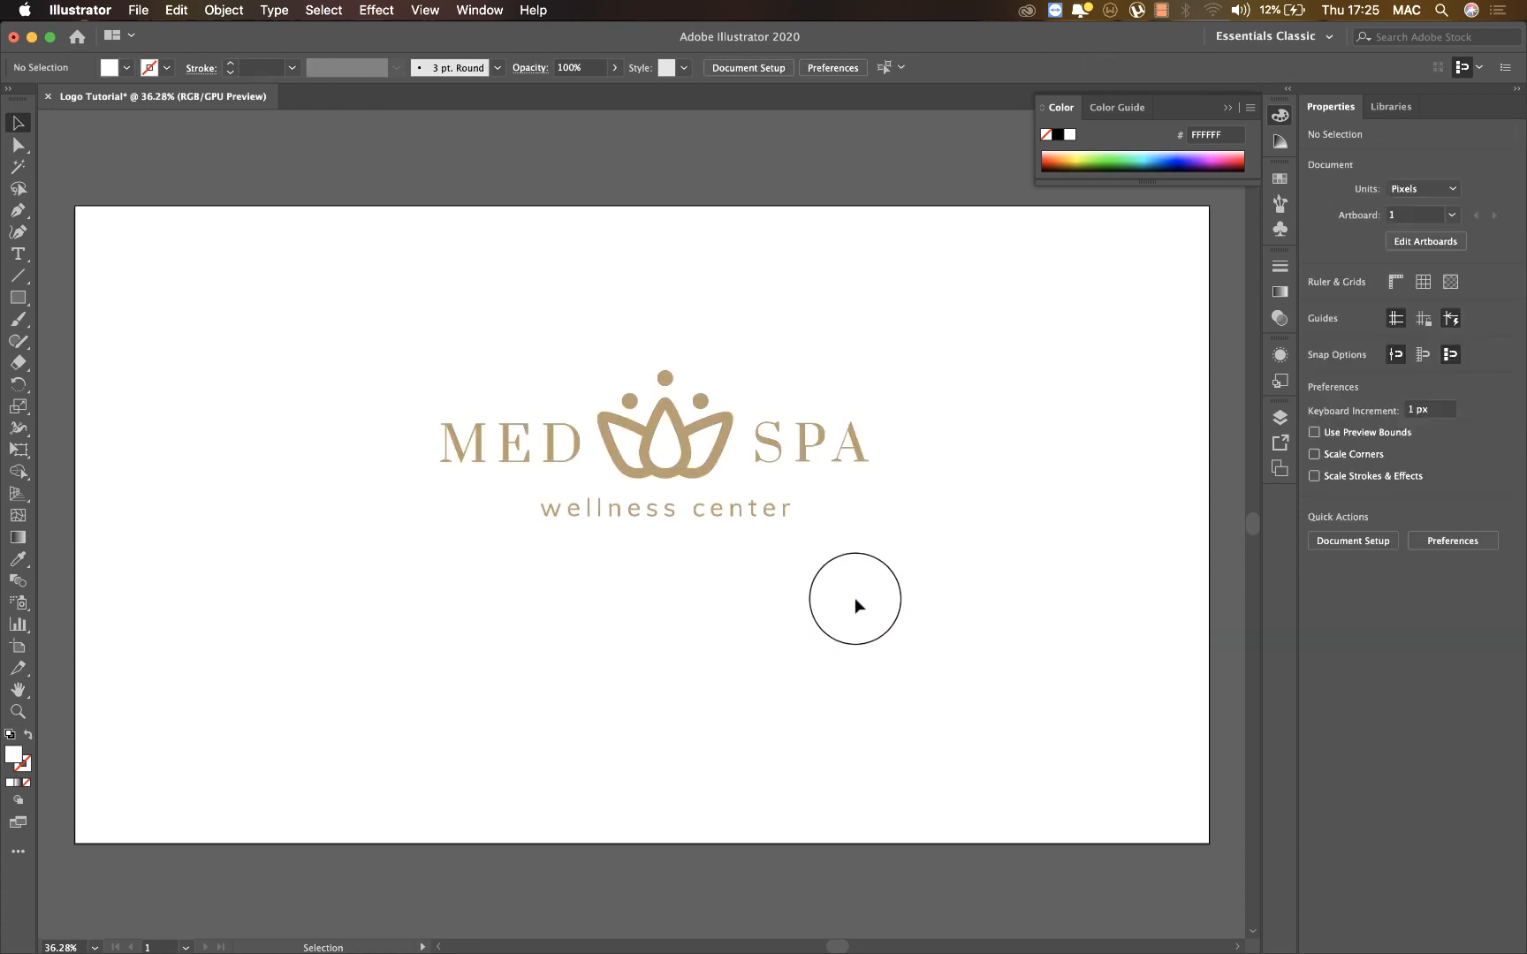
# Delete the "wellness center", "MED" and "SPA" lettering, keeping only the lotus icon
pyautogui.click(701, 518)
pyautogui.press('Delete')
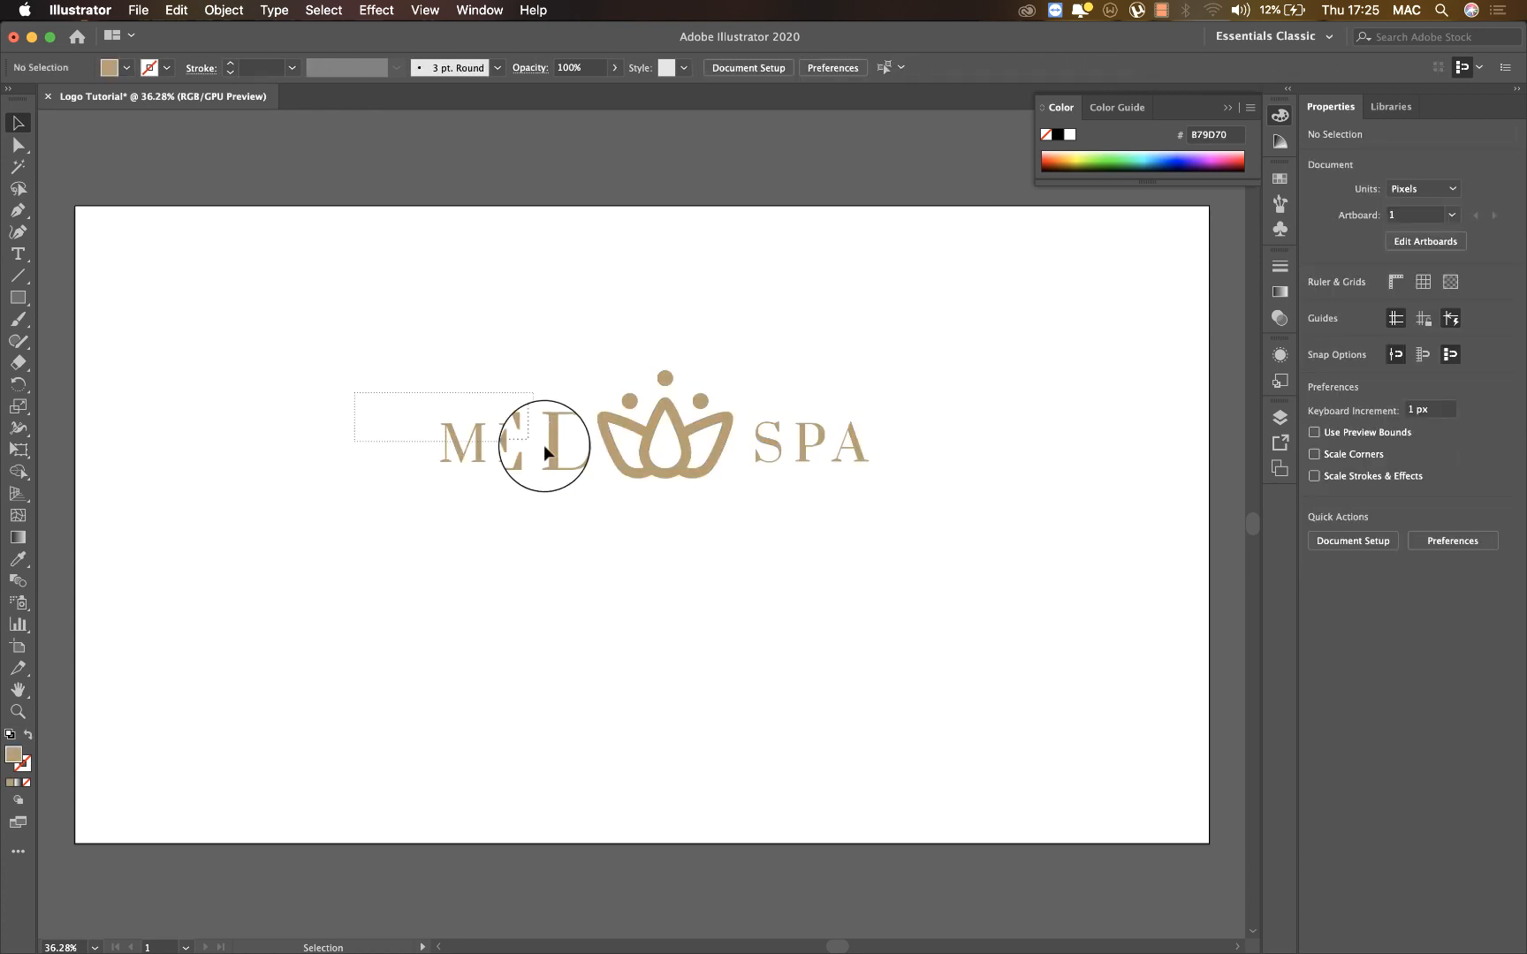
pyautogui.click(544, 445)
pyautogui.press('Delete')
pyautogui.moveTo(973, 351); pyautogui.dragTo(749, 493)
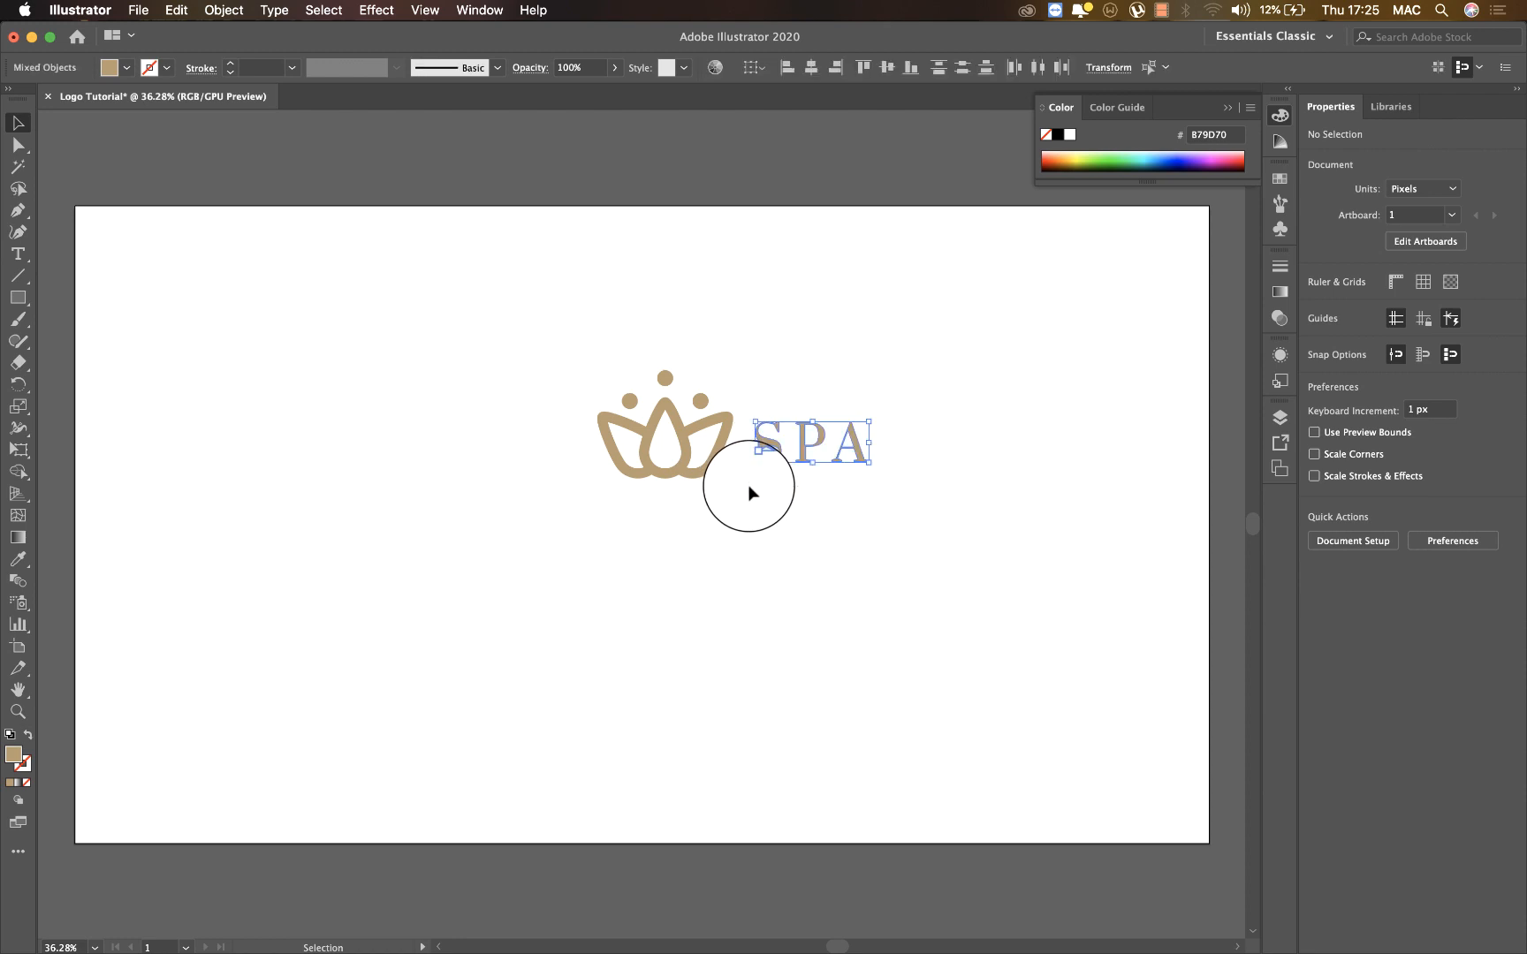
pyautogui.press('Delete')
pyautogui.moveTo(446, 211); pyautogui.dragTo(773, 556)
pyautogui.click(759, 533)
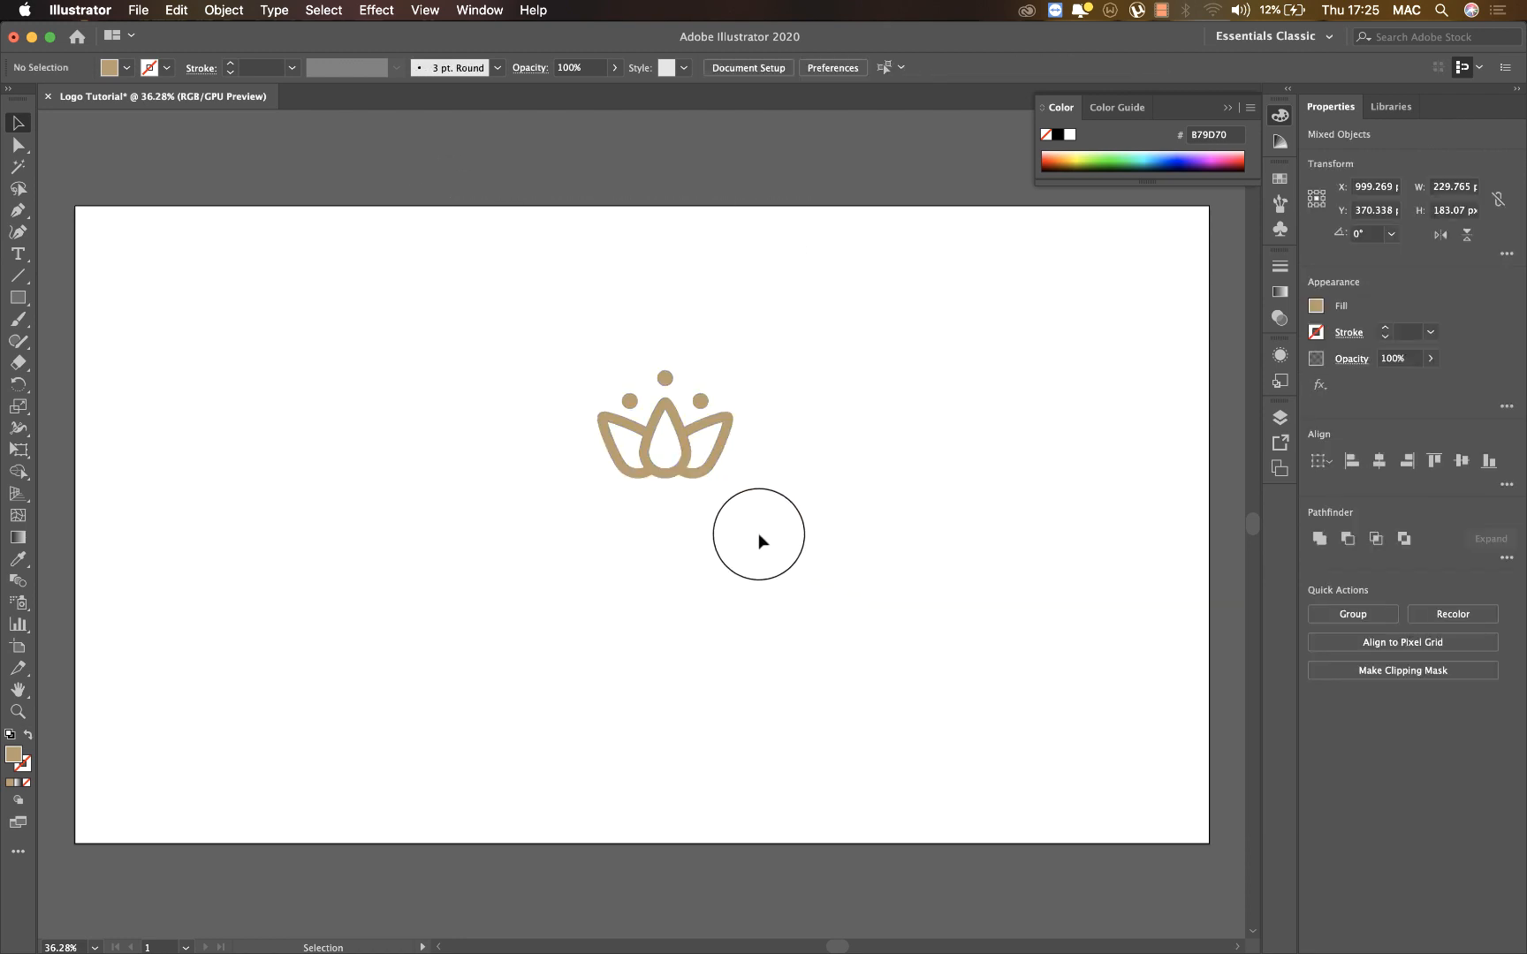
pyautogui.moveTo(653, 444); pyautogui.dragTo(683, 541)
pyautogui.press('super+z')
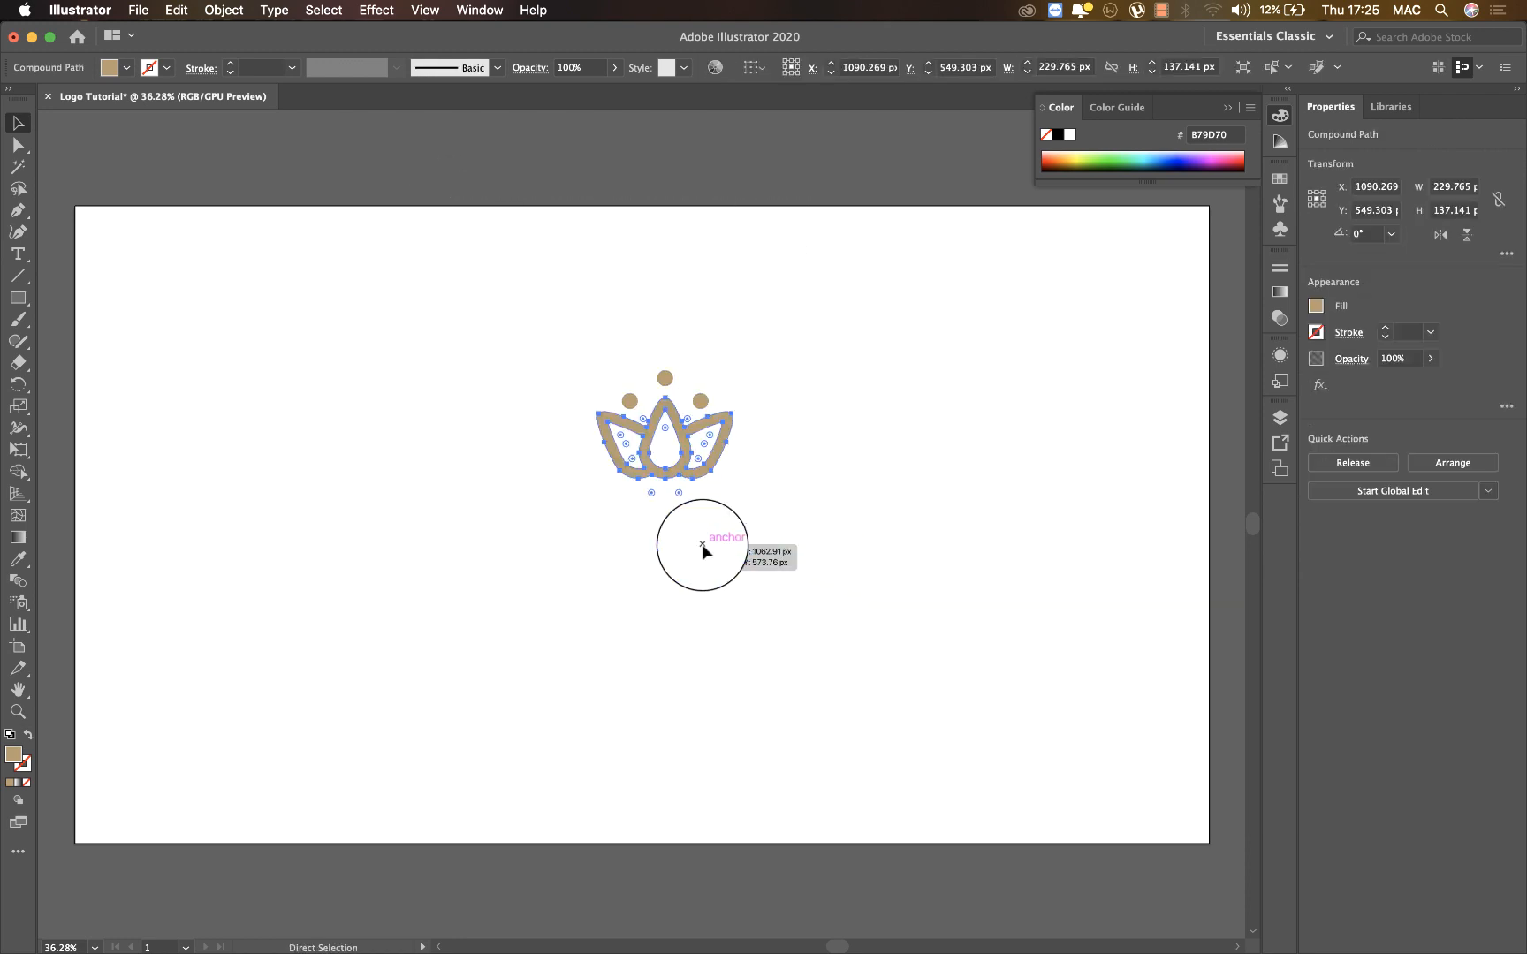
# Group the lotus petals with the three dots and move the group to about X 797, Y 445 px
pyautogui.press('v')
pyautogui.moveTo(647, 415); pyautogui.dragTo(772, 540)
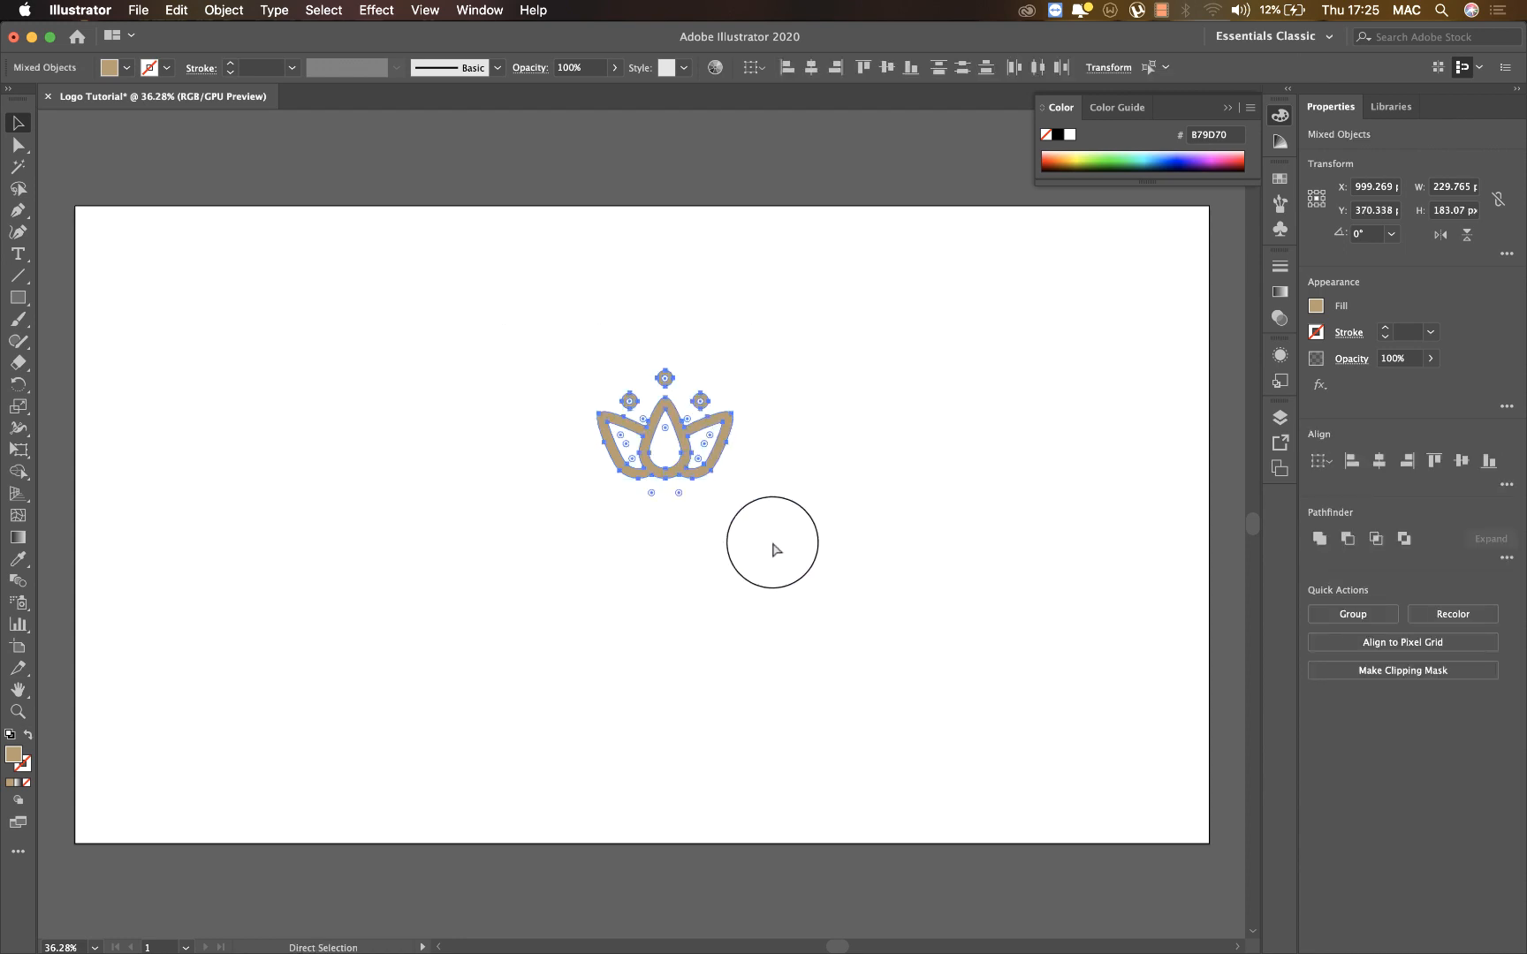
pyautogui.press('super+g')
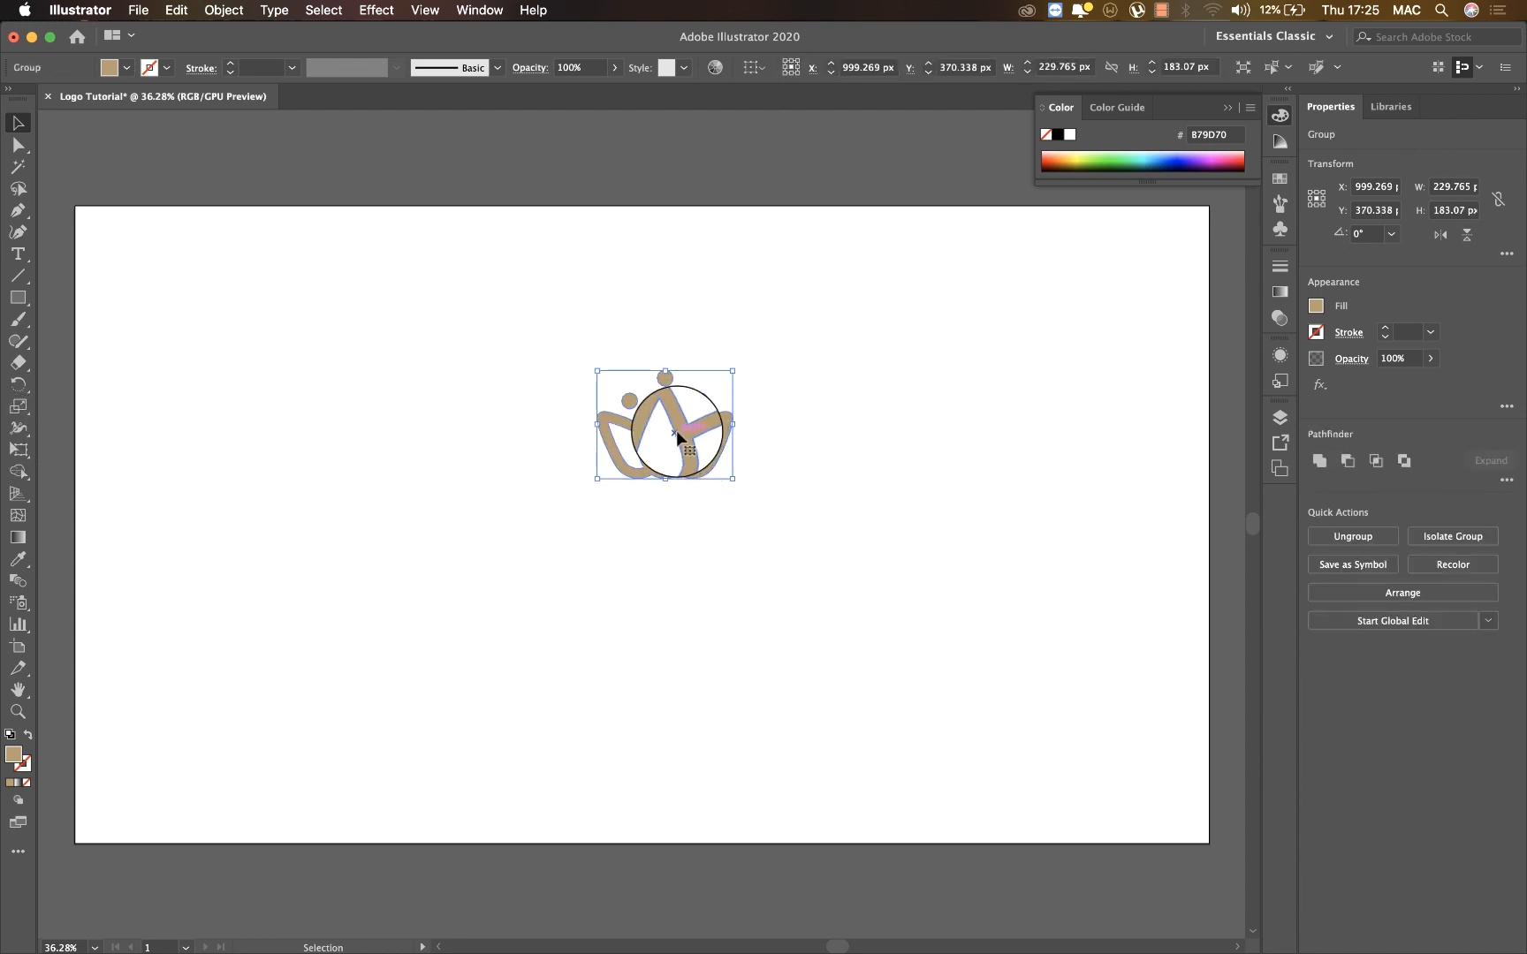
pyautogui.moveTo(676, 430); pyautogui.dragTo(557, 481)
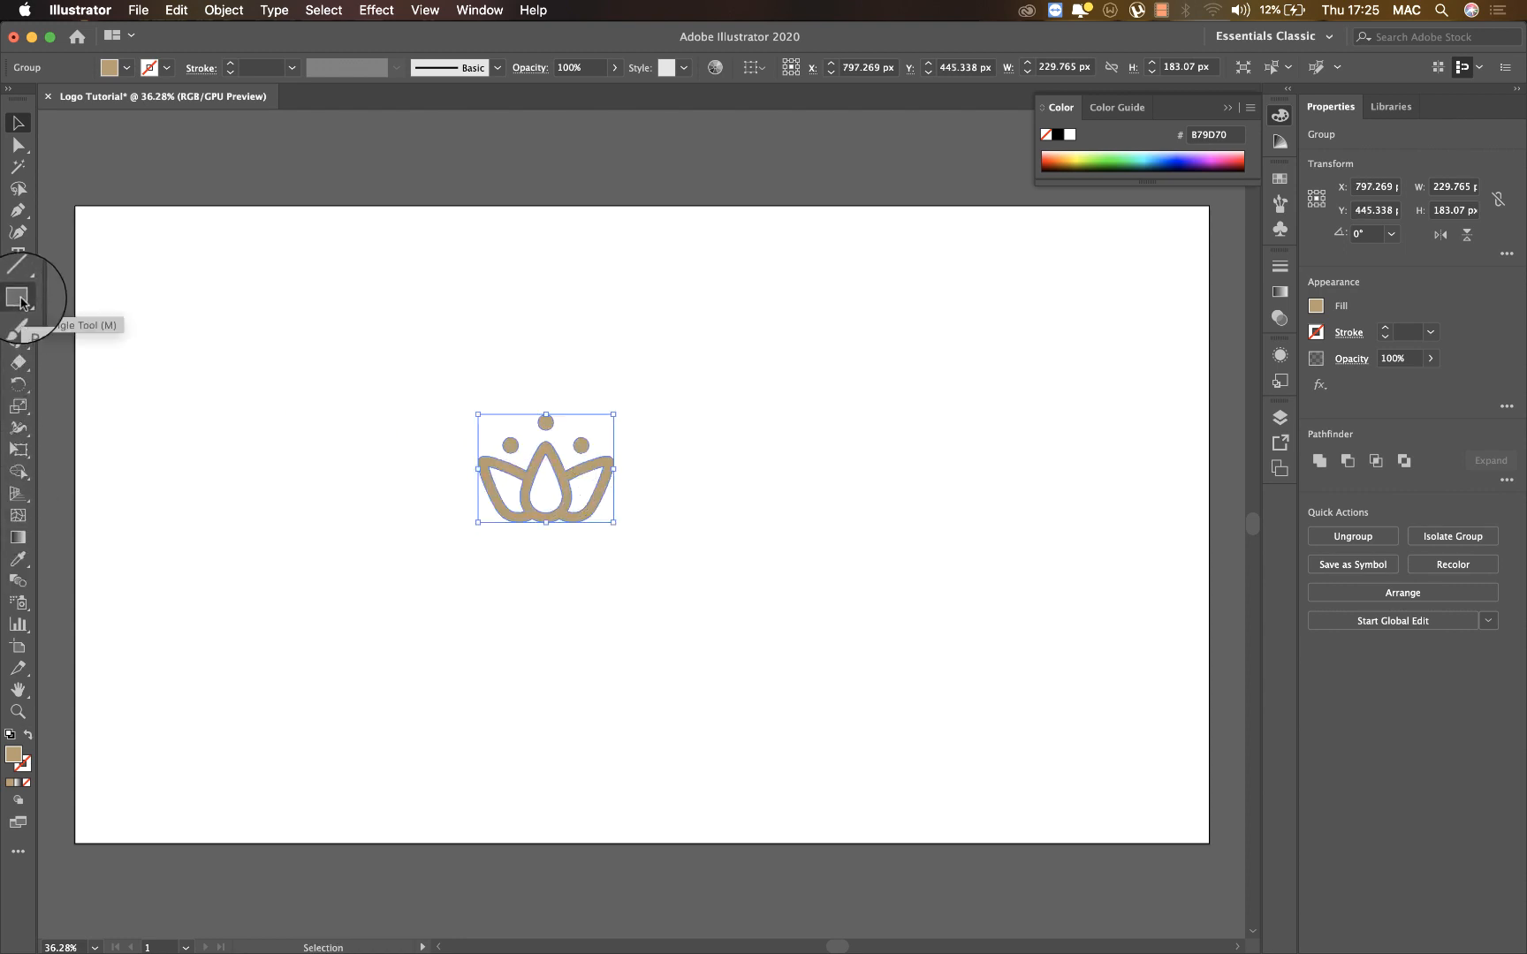
# Draw a circle about 336 px in diameter with the Ellipse tool and position it over the lotus icon at about X 793, Y 496 px
pyautogui.moveTo(22, 302); pyautogui.dragTo(75, 345)
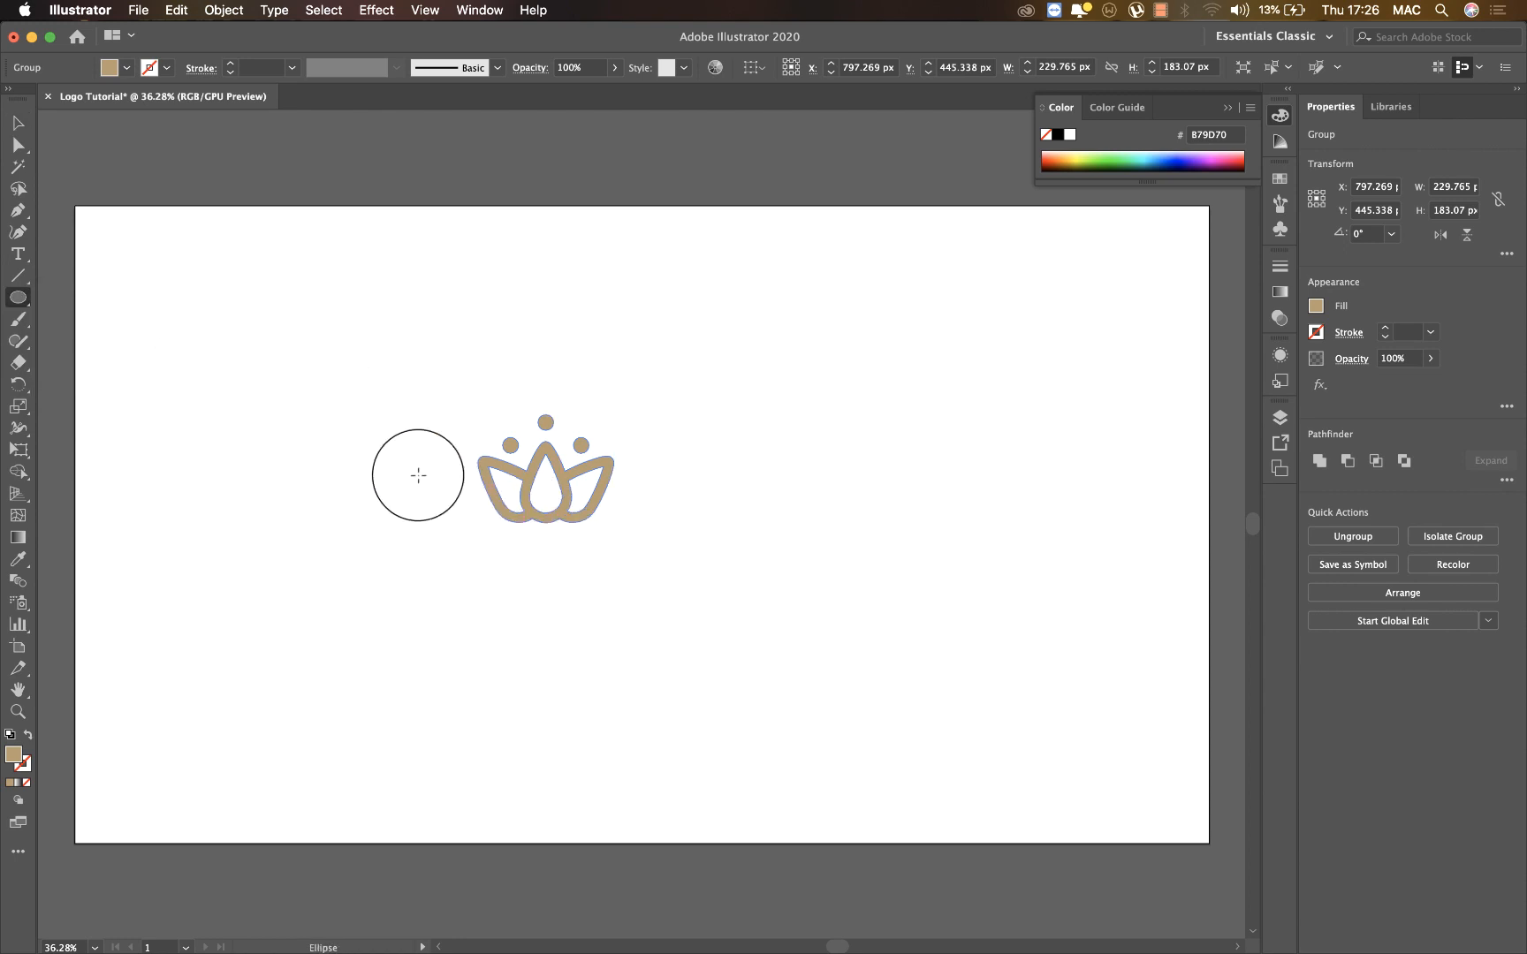
pyautogui.click(393, 459)
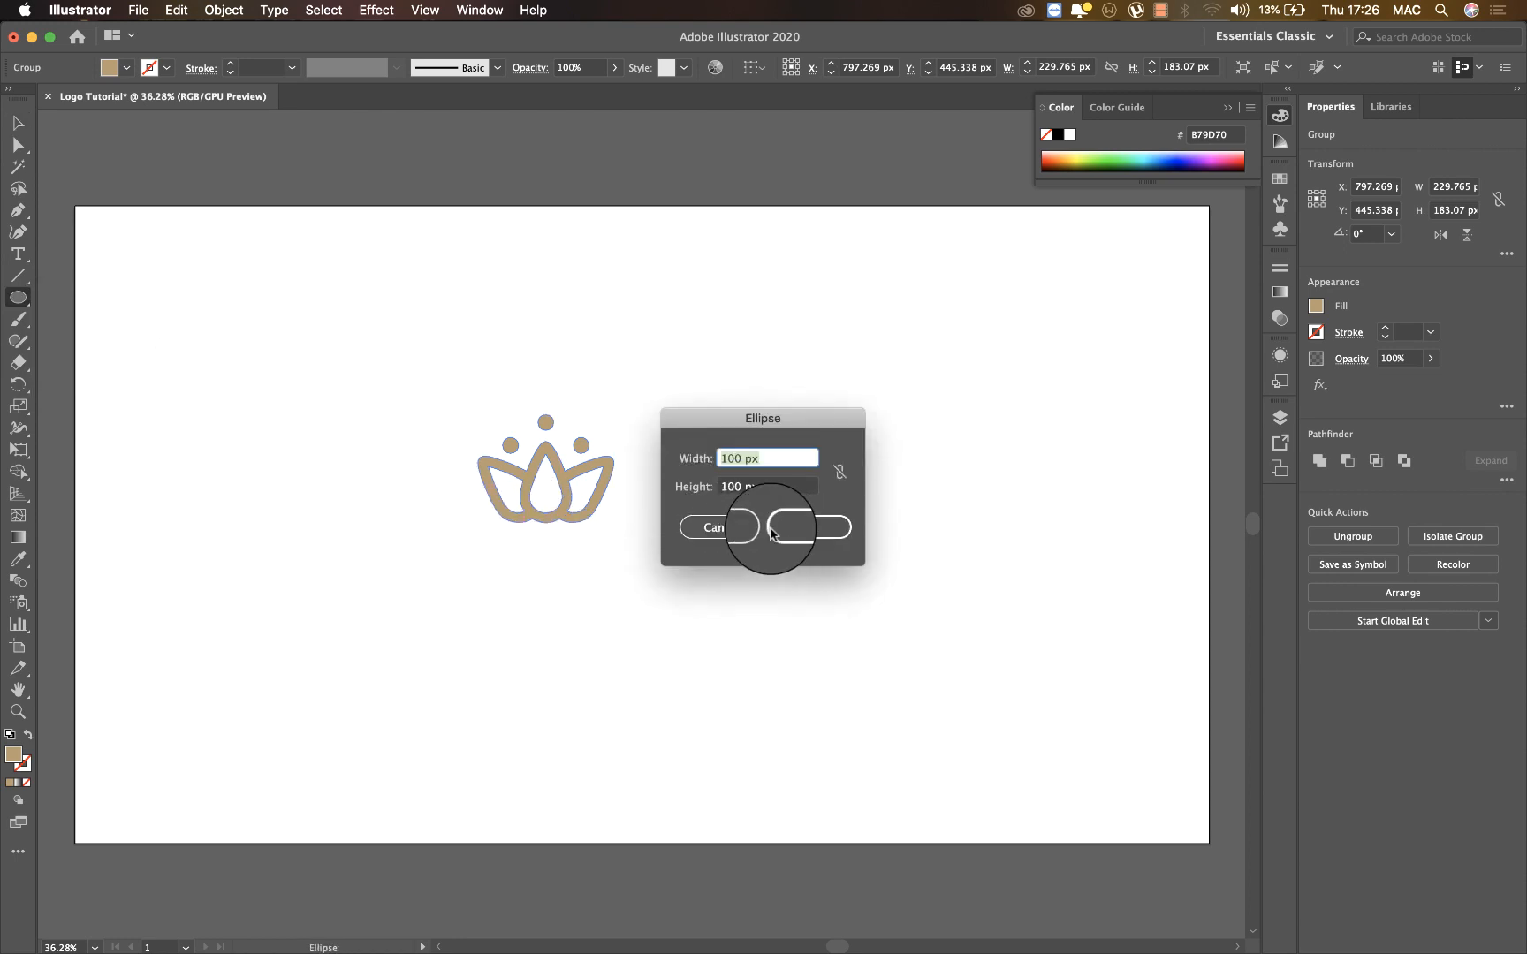
pyautogui.click(745, 528)
pyautogui.moveTo(421, 410); pyautogui.dragTo(752, 668)
pyautogui.press('v')
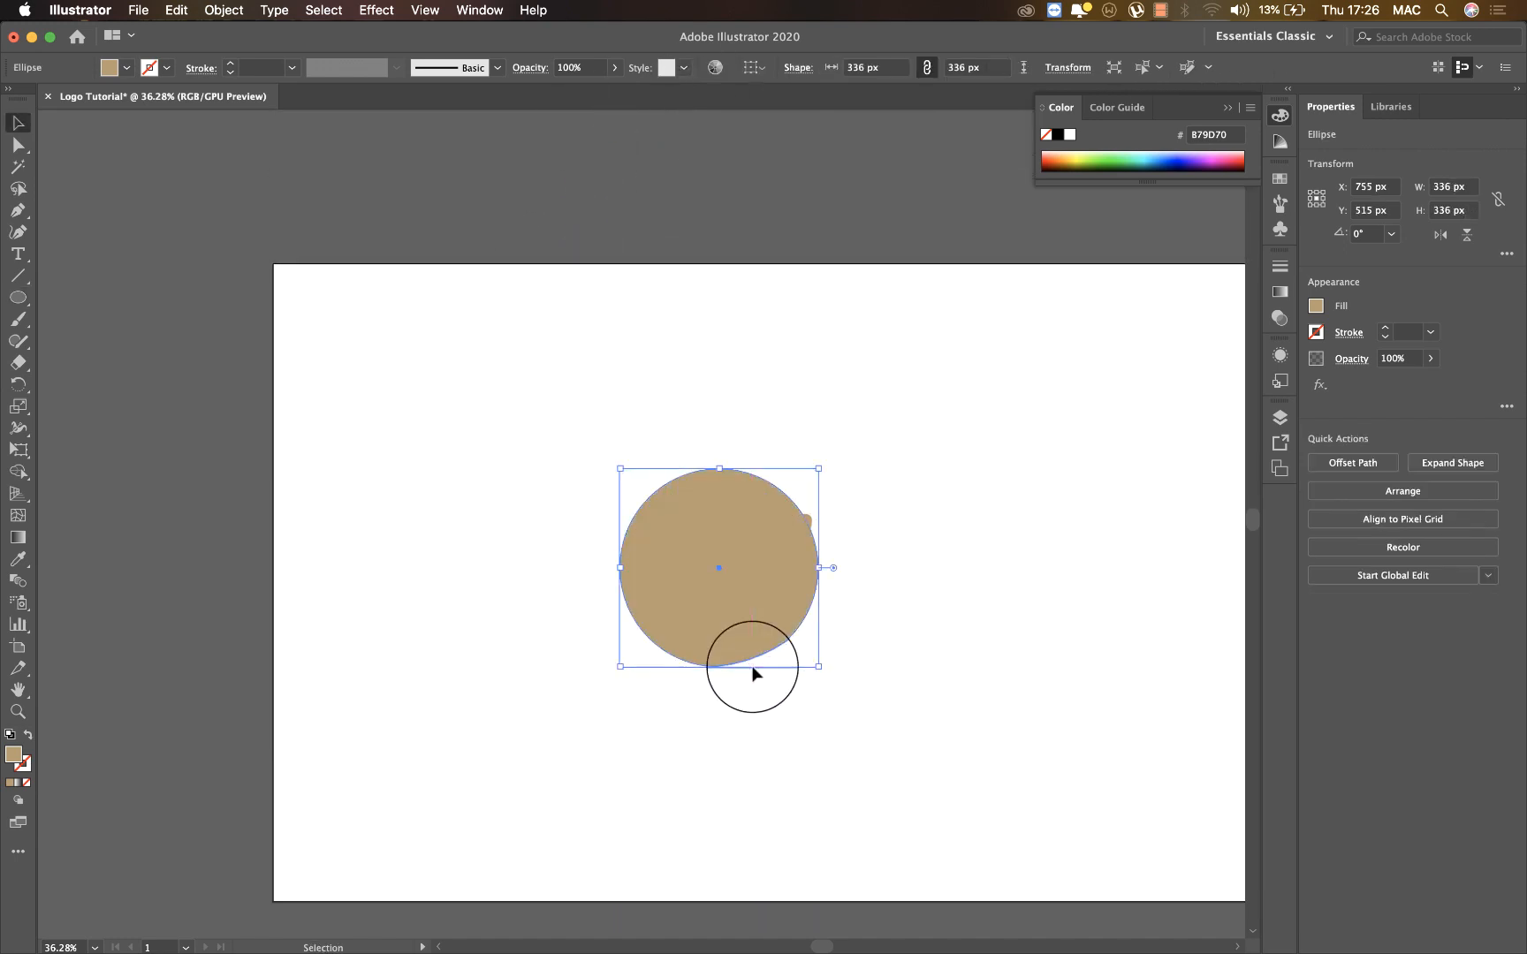
pyautogui.moveTo(711, 565); pyautogui.dragTo(733, 553)
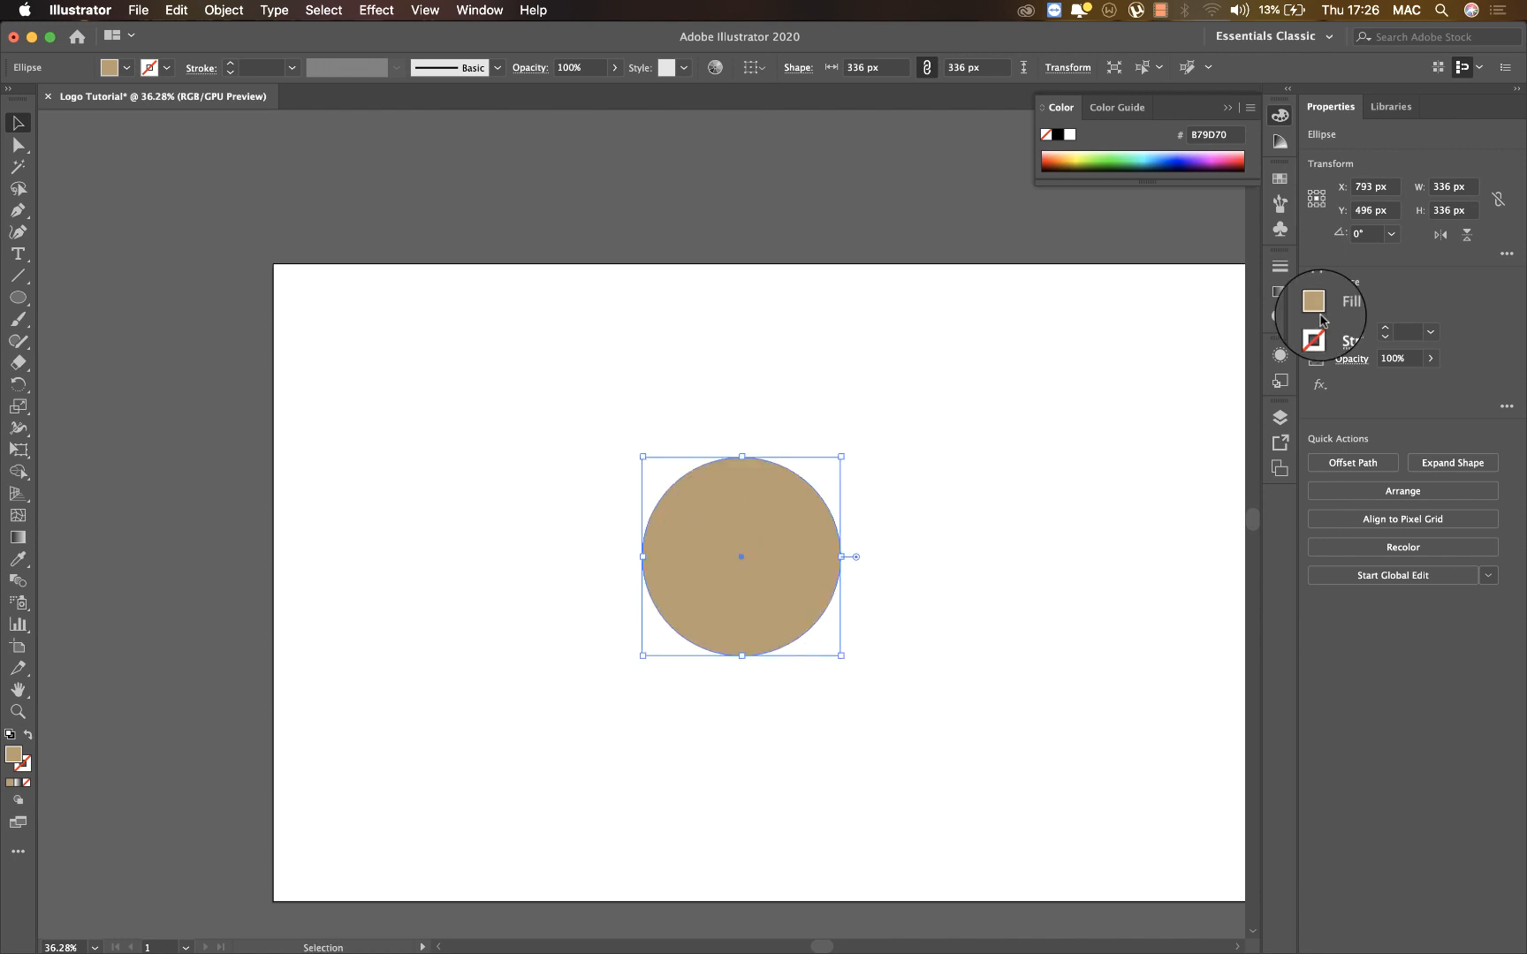
# Fill the circle with black (000000) and send it behind the lotus icon
pyautogui.click(1059, 135)
pyautogui.click(762, 457)
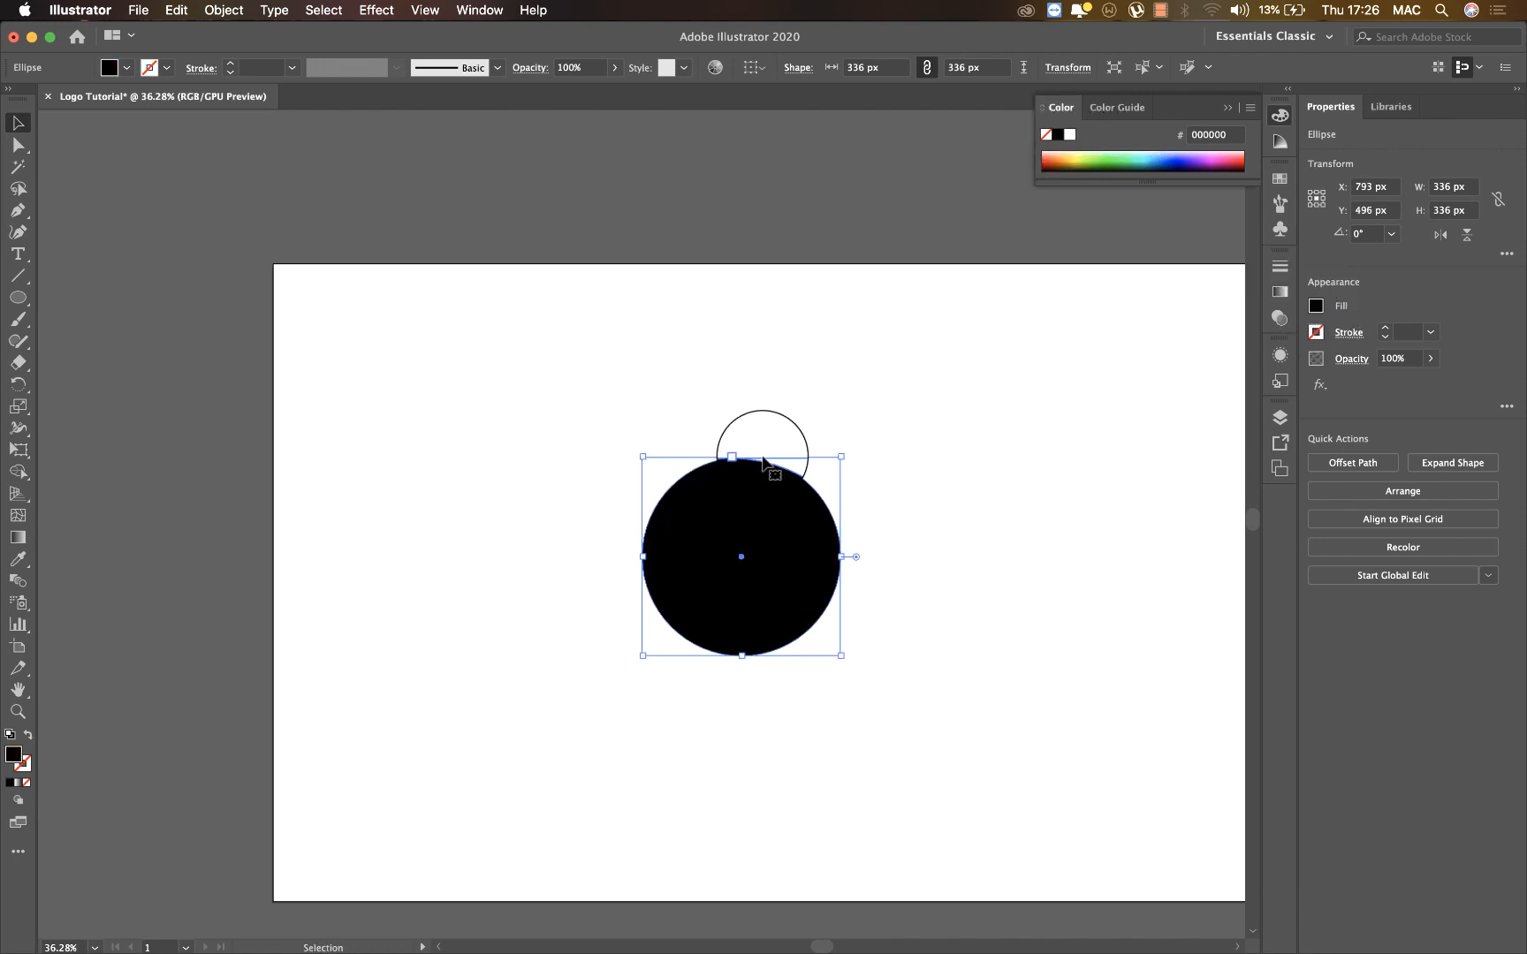
pyautogui.press('a')
pyautogui.press('super+shift+bracketleft')
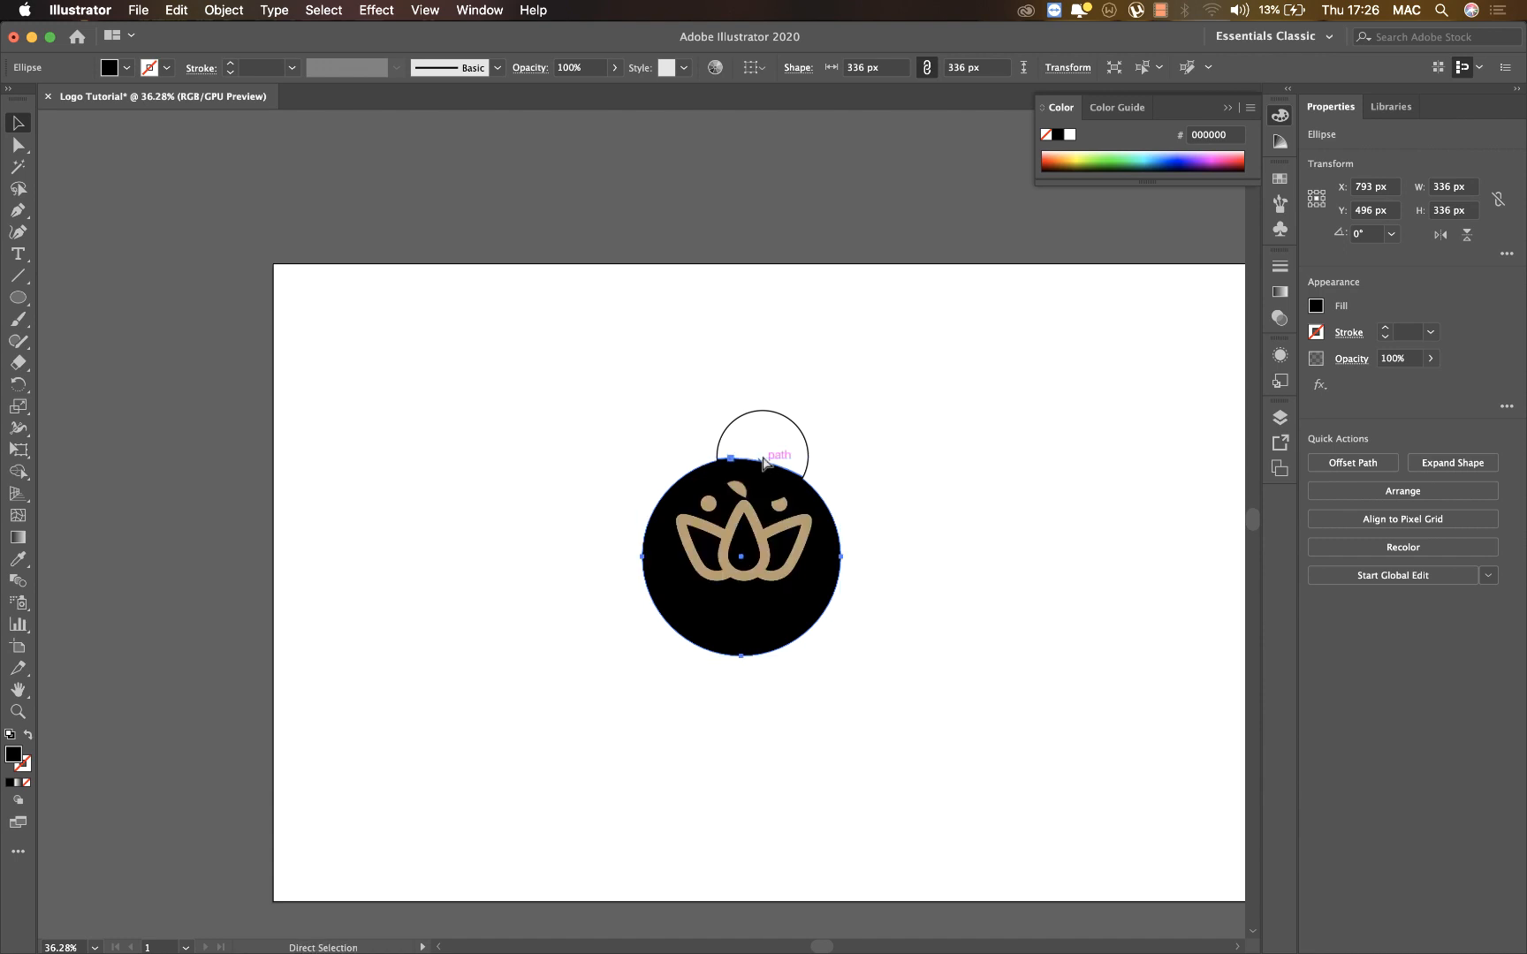
pyautogui.press('v')
pyautogui.moveTo(763, 460); pyautogui.dragTo(793, 519)
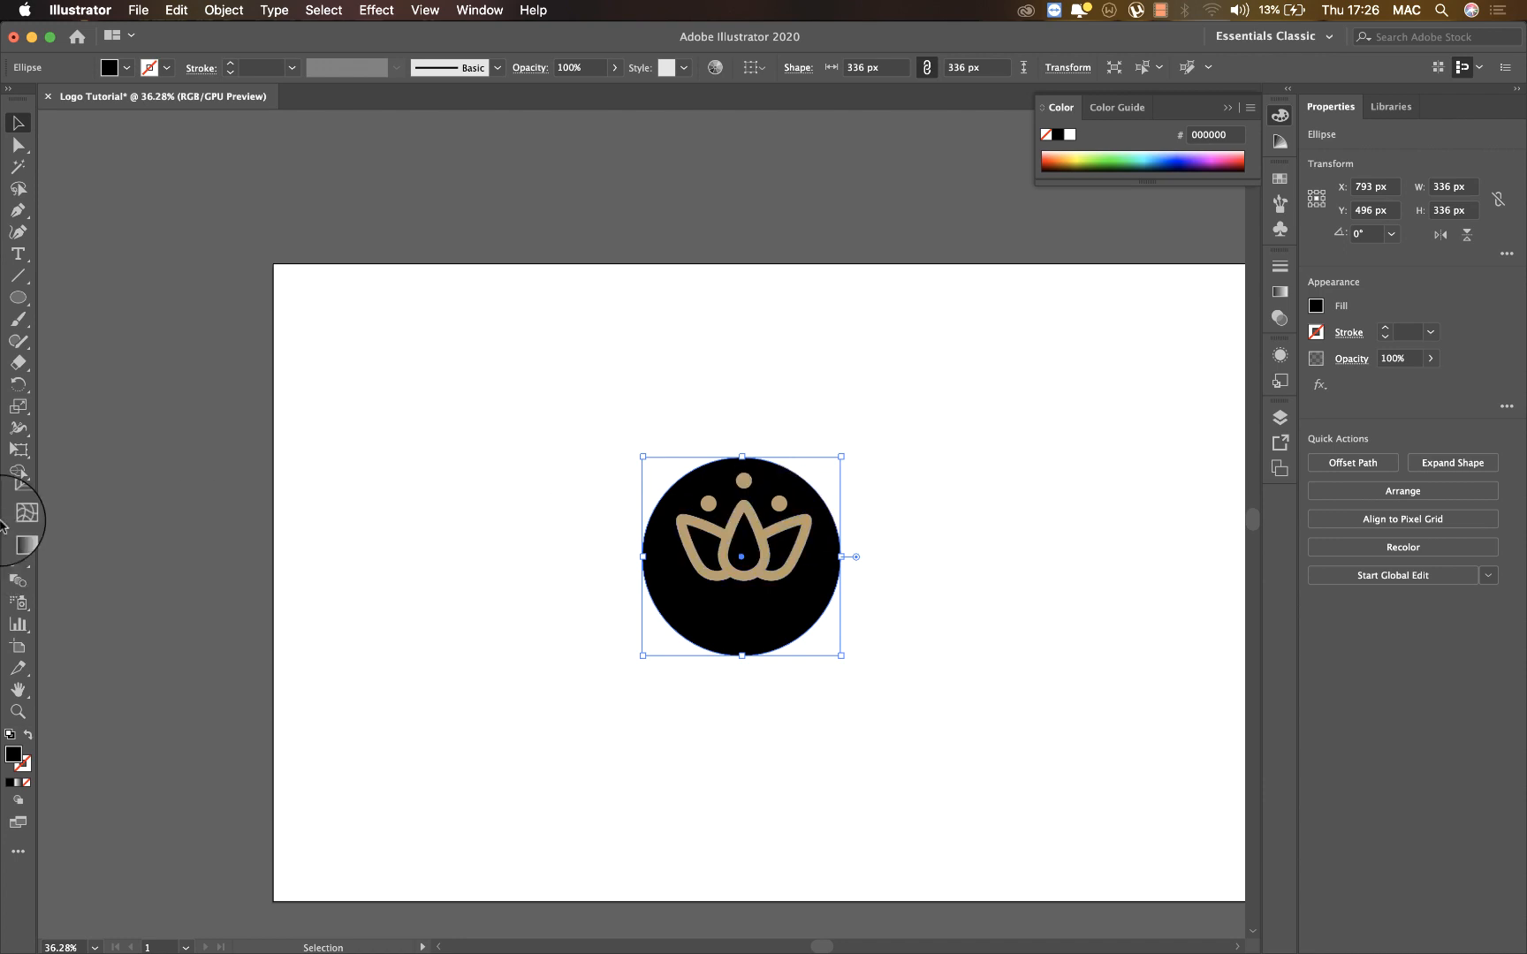
pyautogui.click(18, 246)
pyautogui.click(434, 426)
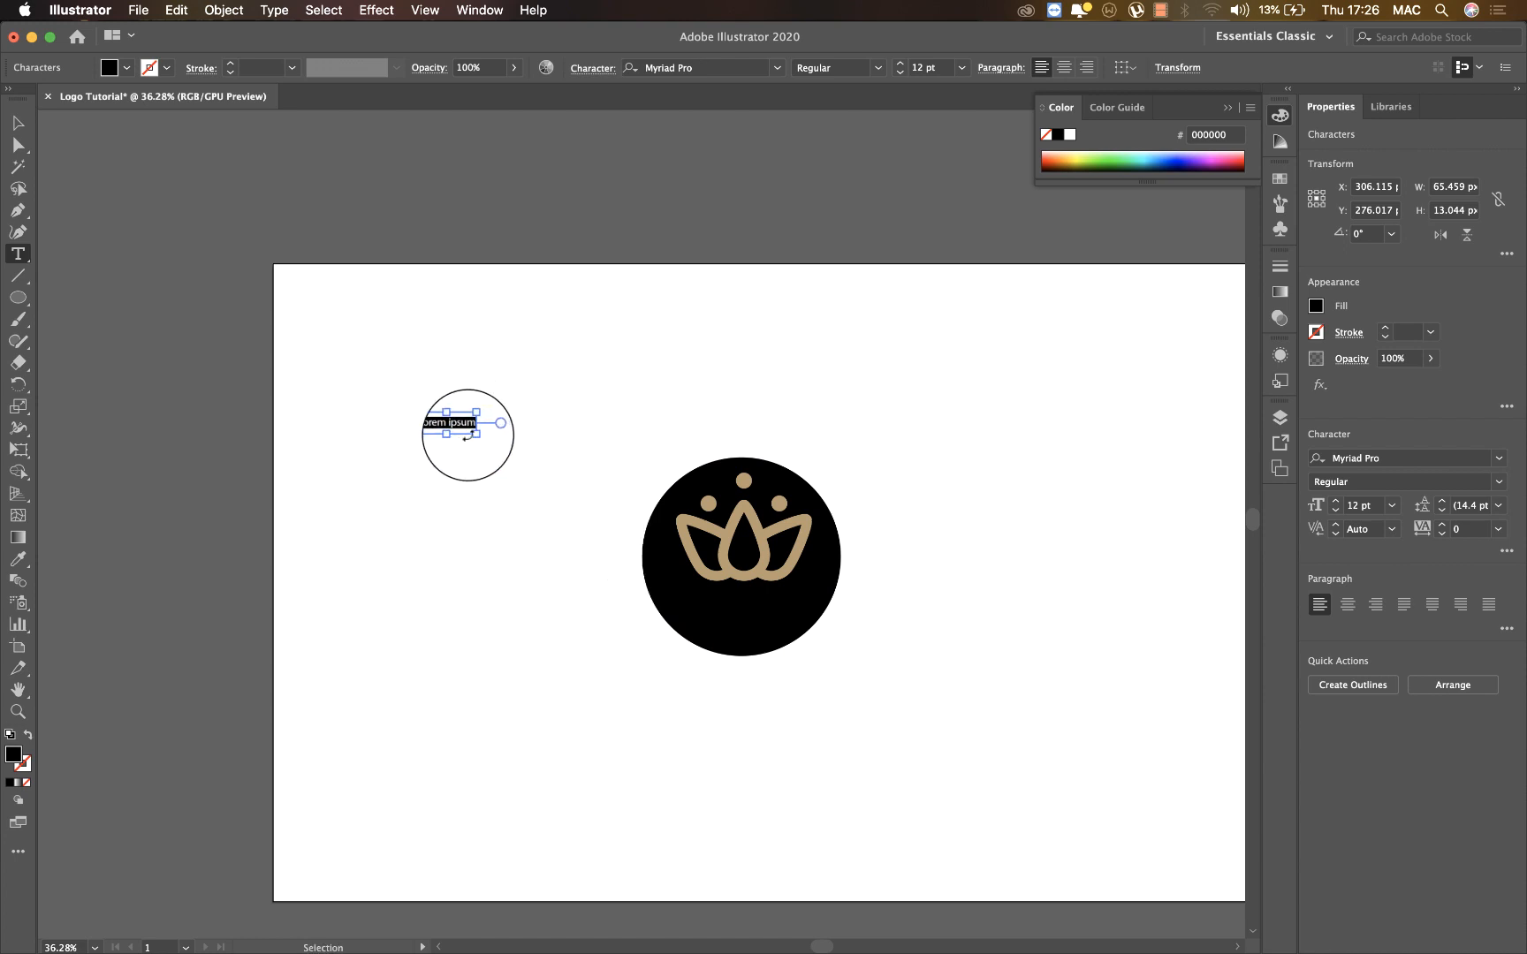
pyautogui.moveTo(469, 433); pyautogui.dragTo(832, 654)
pyautogui.keyDown('super'); pyautogui.click(781, 698); pyautogui.keyUp('super')
pyautogui.click(598, 461)
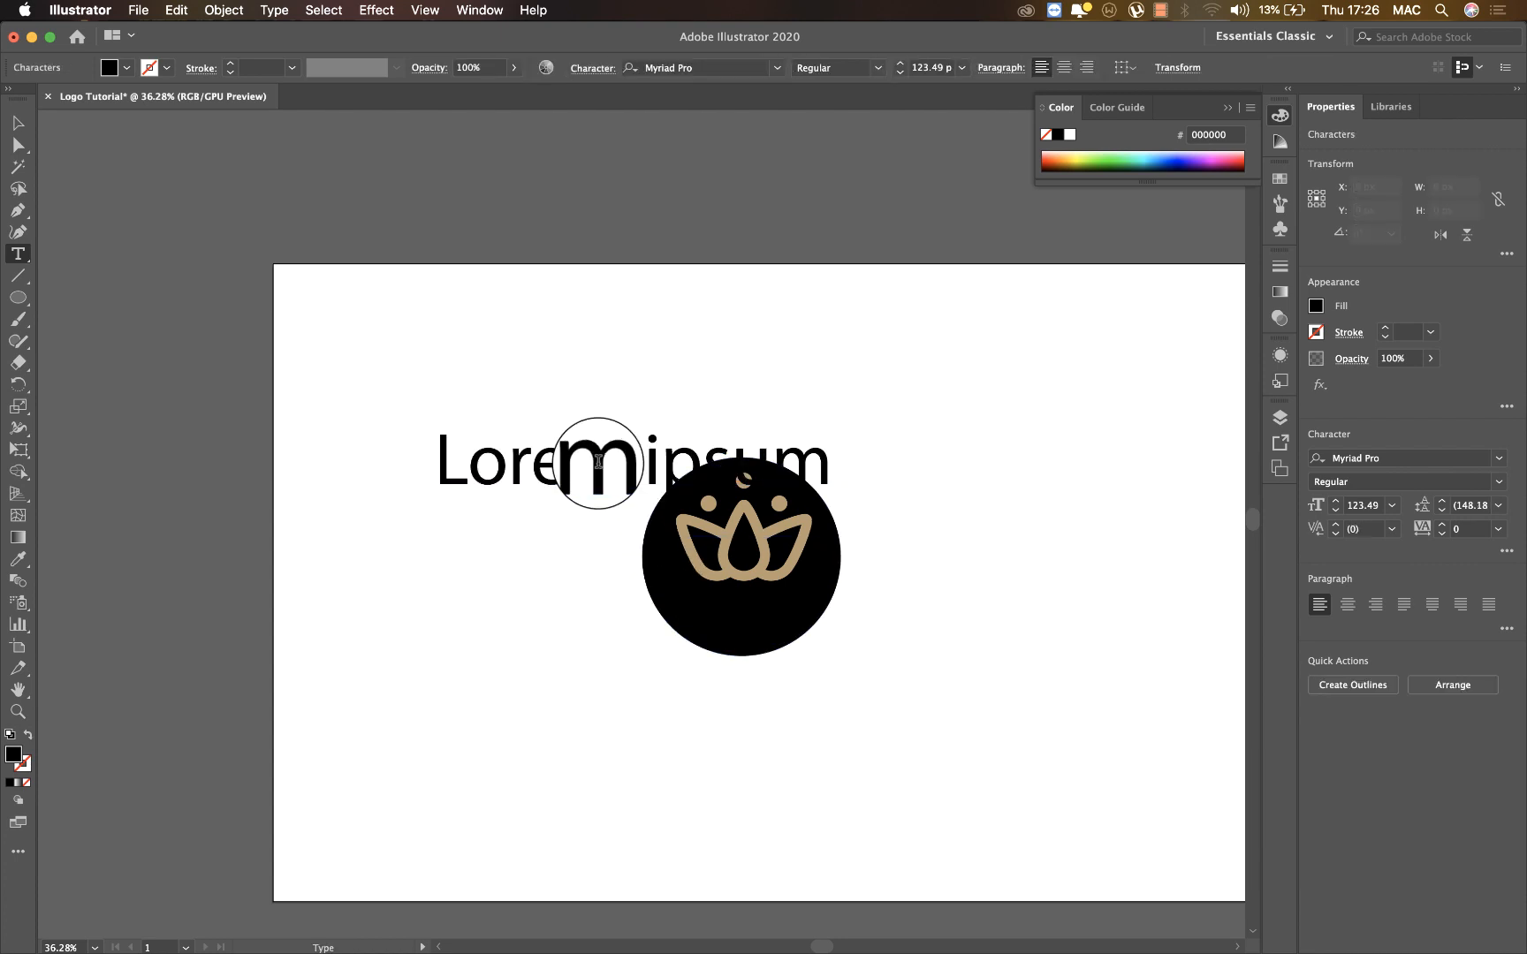
pyautogui.press('super+a')
pyautogui.write('{')
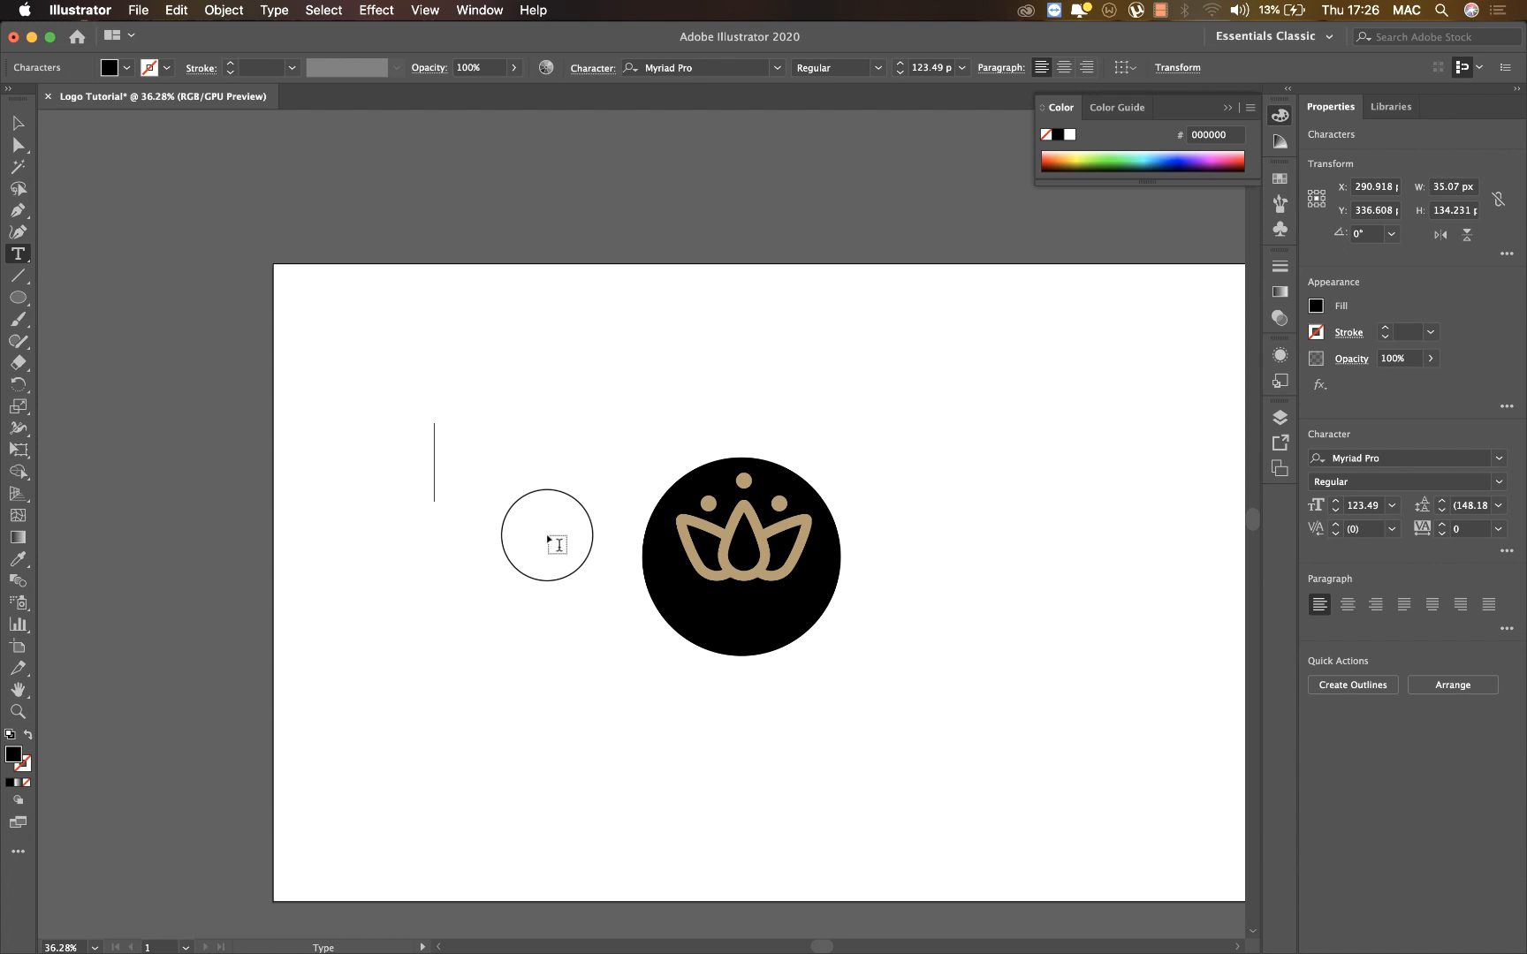
pyautogui.click(20, 125)
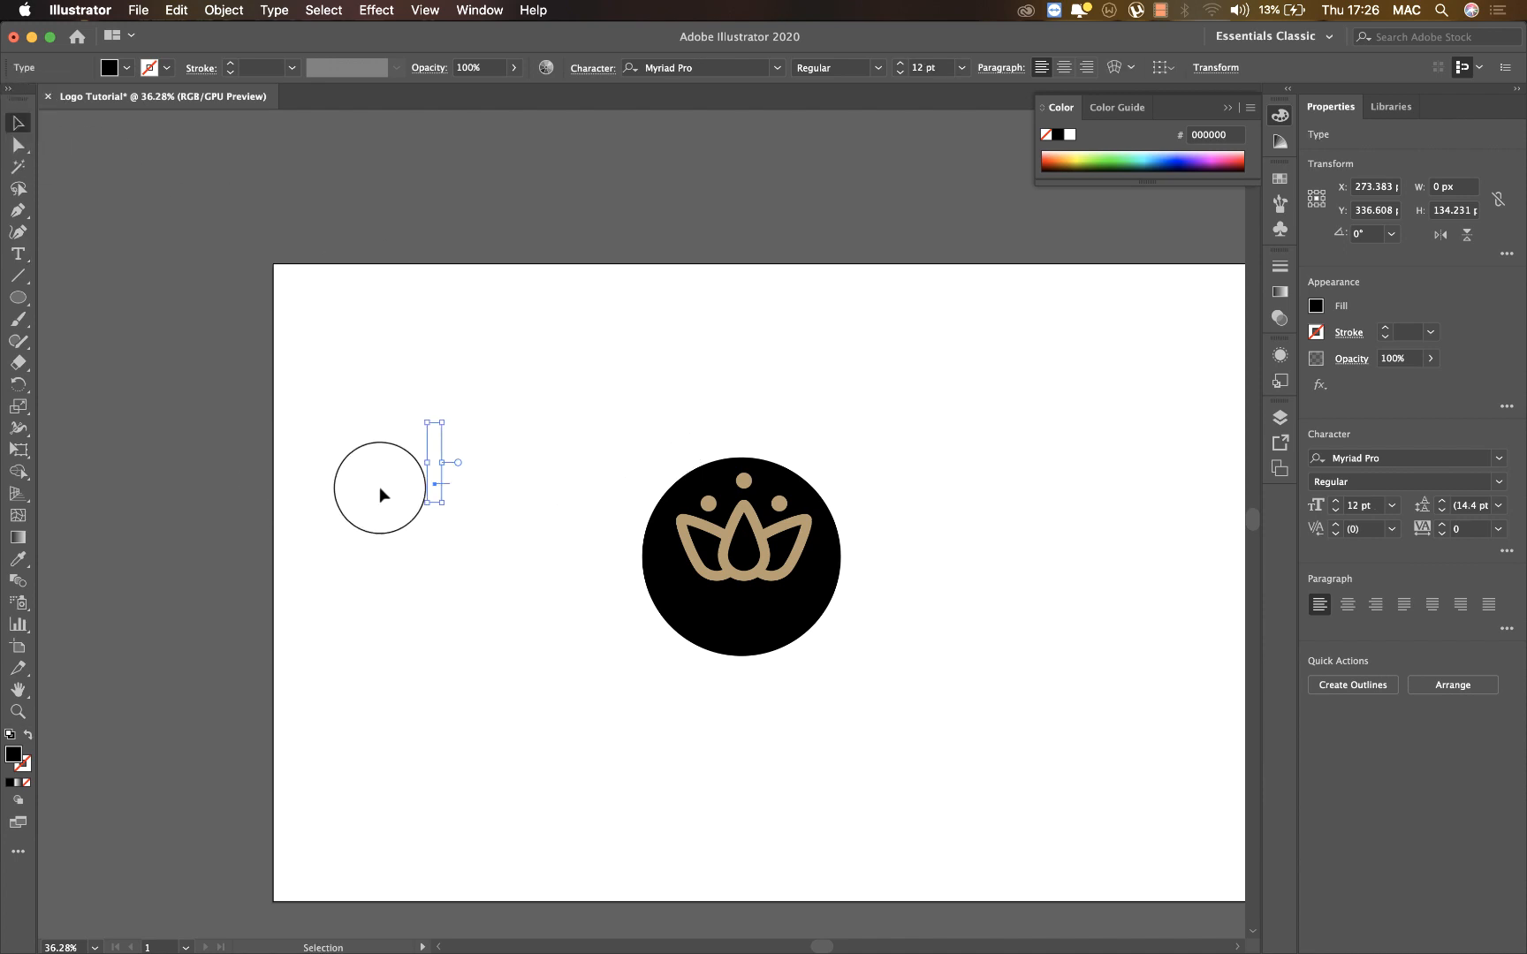
pyautogui.press('a')
pyautogui.click(439, 477)
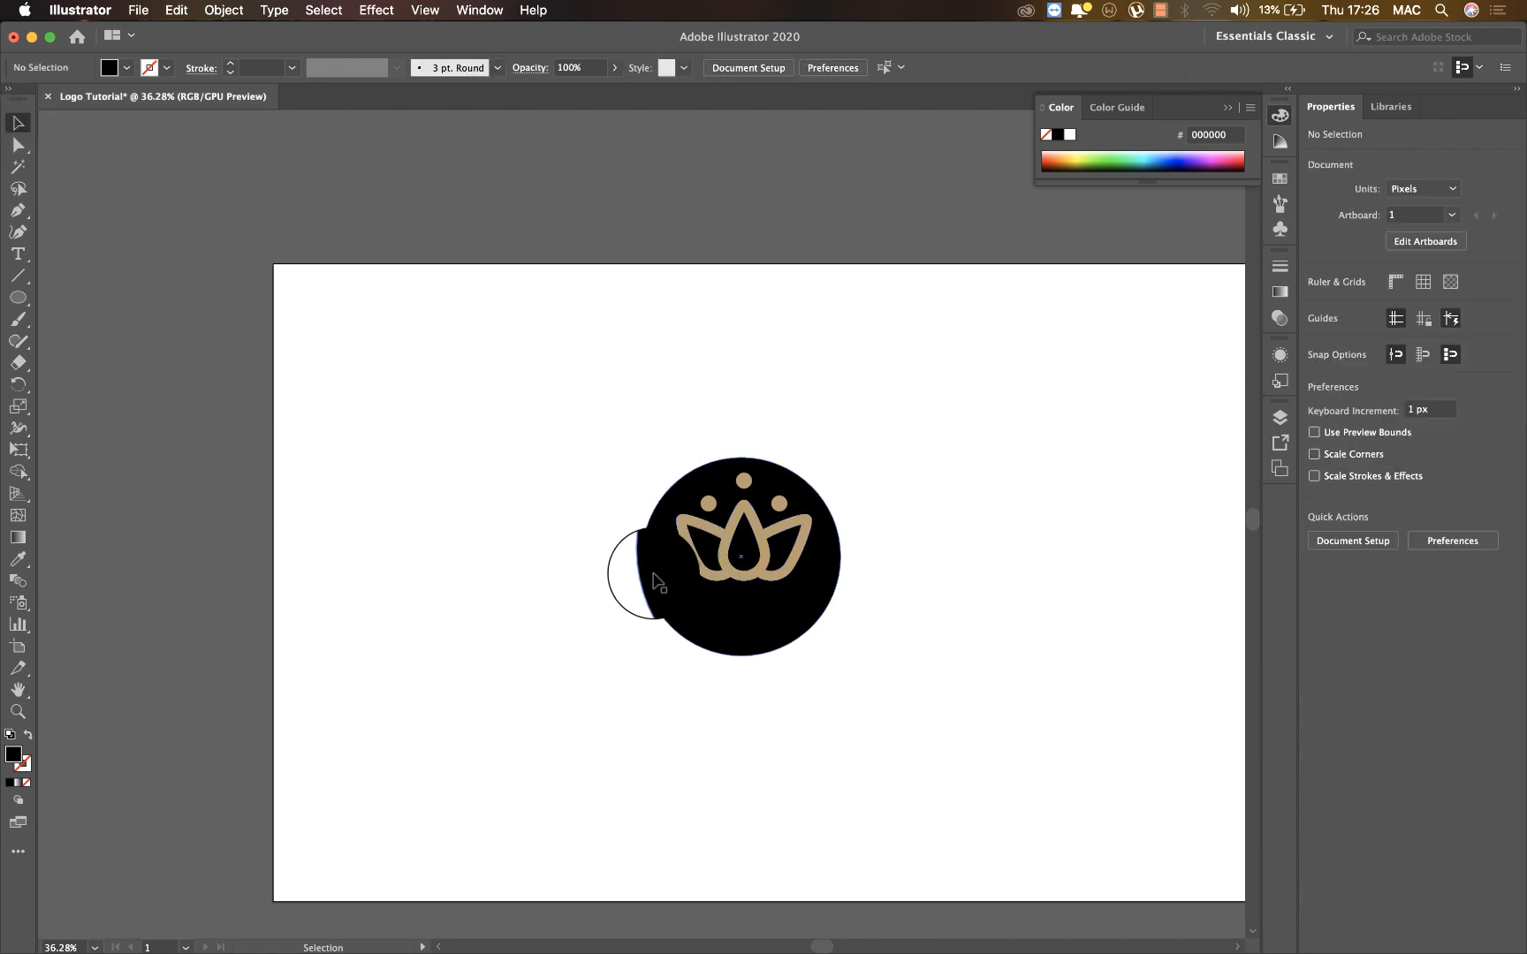
# Bring the black circle in front of the lotus icon, and undo the reordering
pyautogui.click(653, 579)
pyautogui.press('shift+super+bracketright')
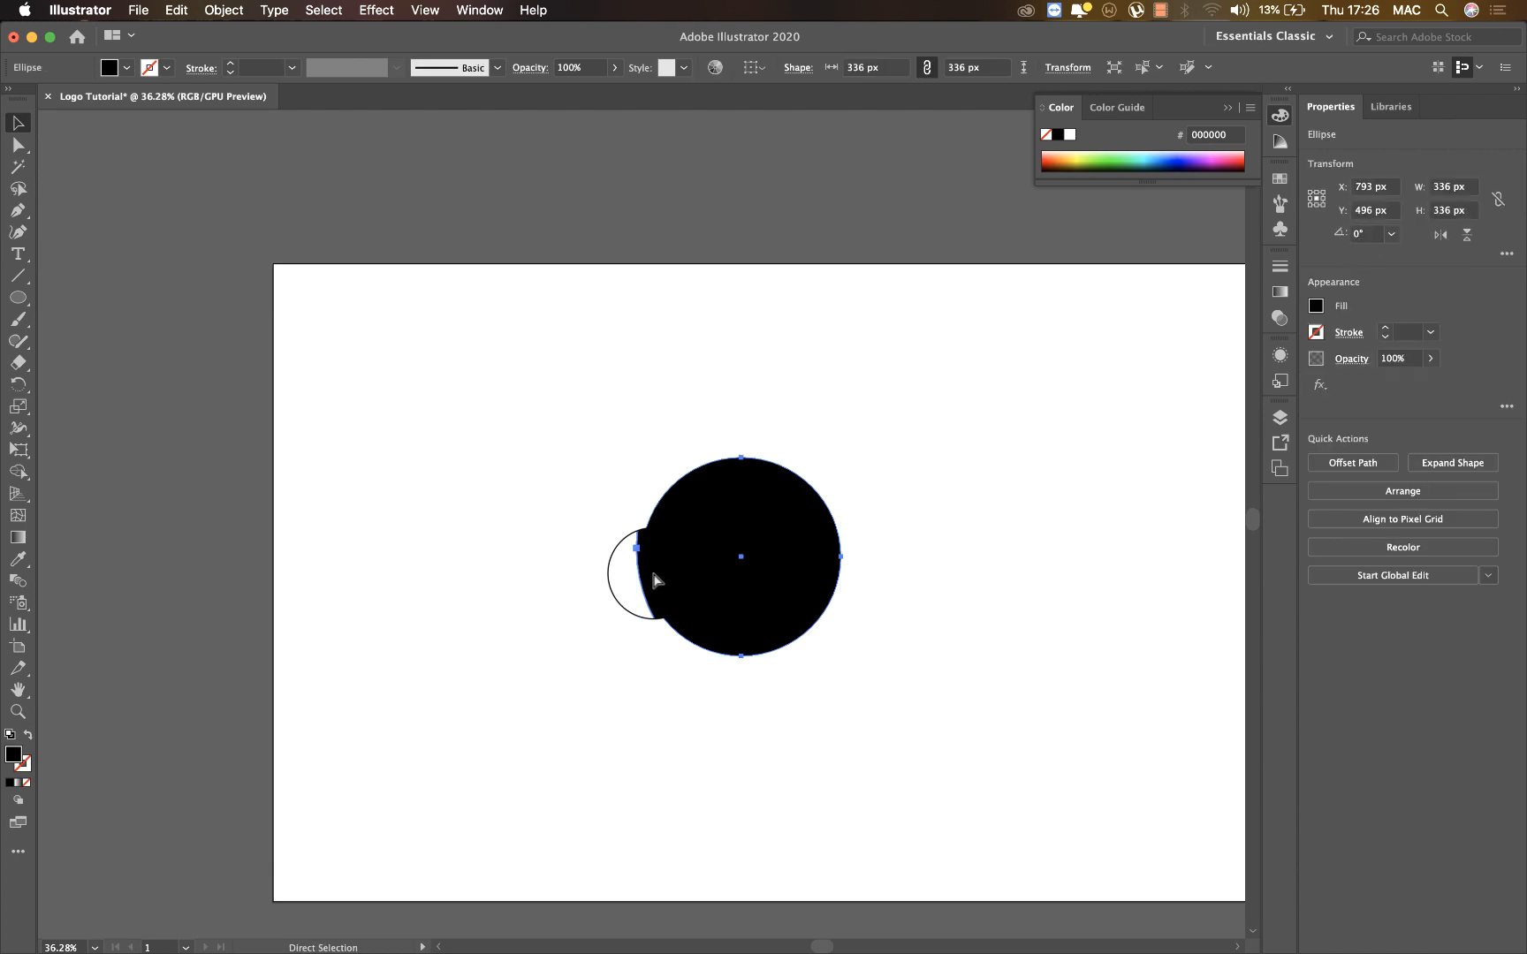
pyautogui.press('super+z')
pyautogui.press('shift+super+z')
pyautogui.press('super+z')
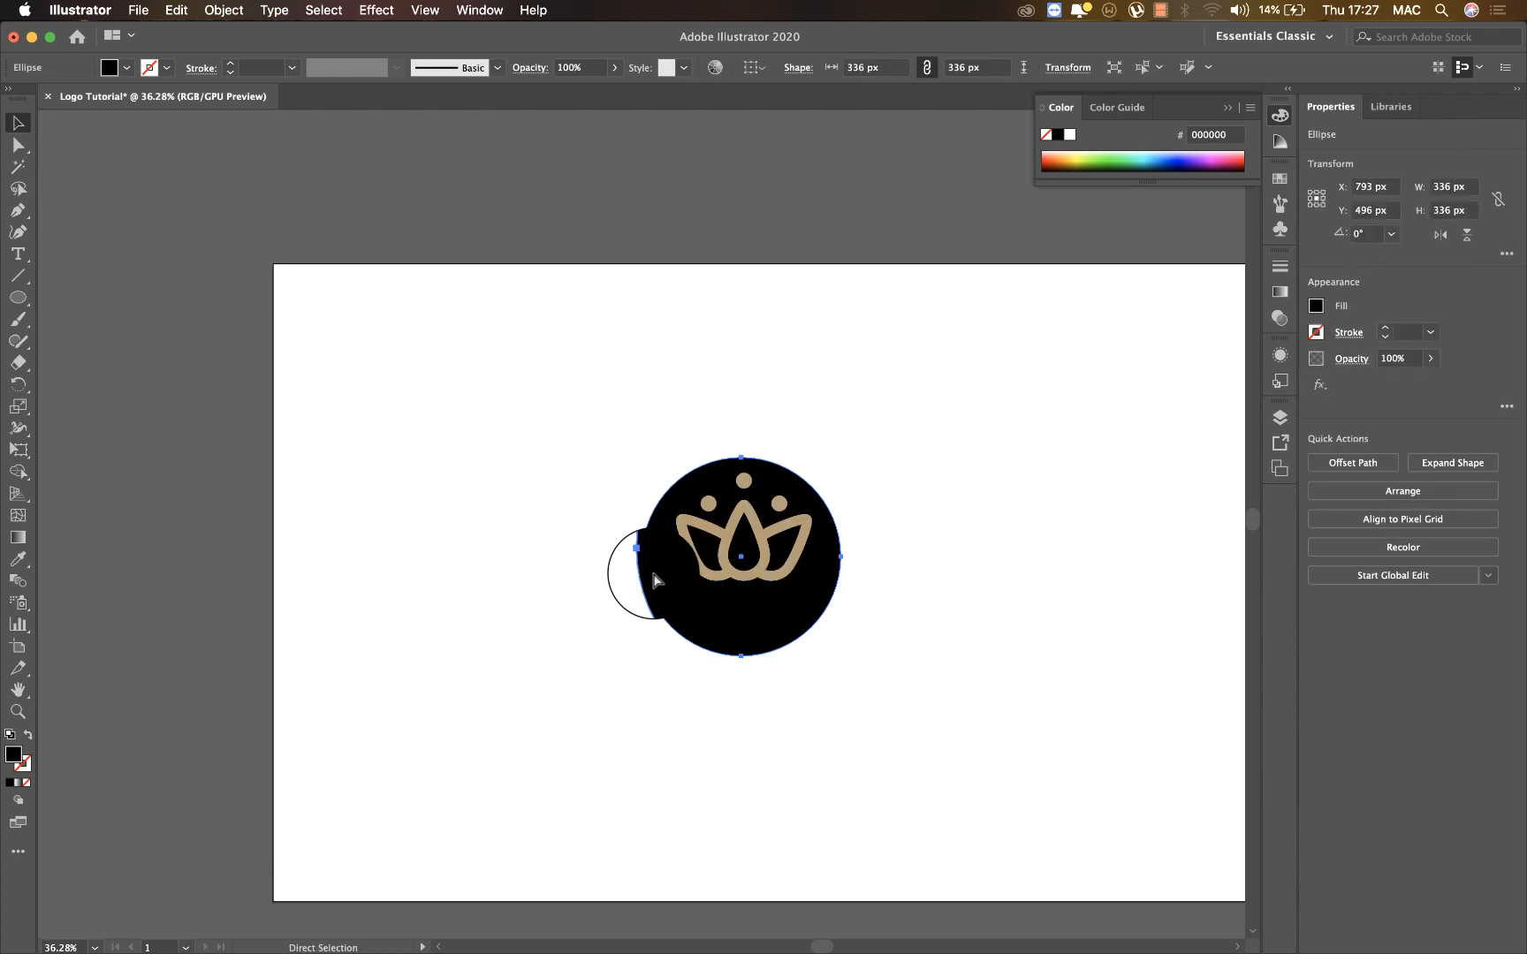
pyautogui.press('shift+super+z')
pyautogui.press('super+z')
# Move the black circle up to about Y 453 px so it sits evenly around the lotus, and select the lotus group
pyautogui.moveTo(655, 580); pyautogui.dragTo(726, 596)
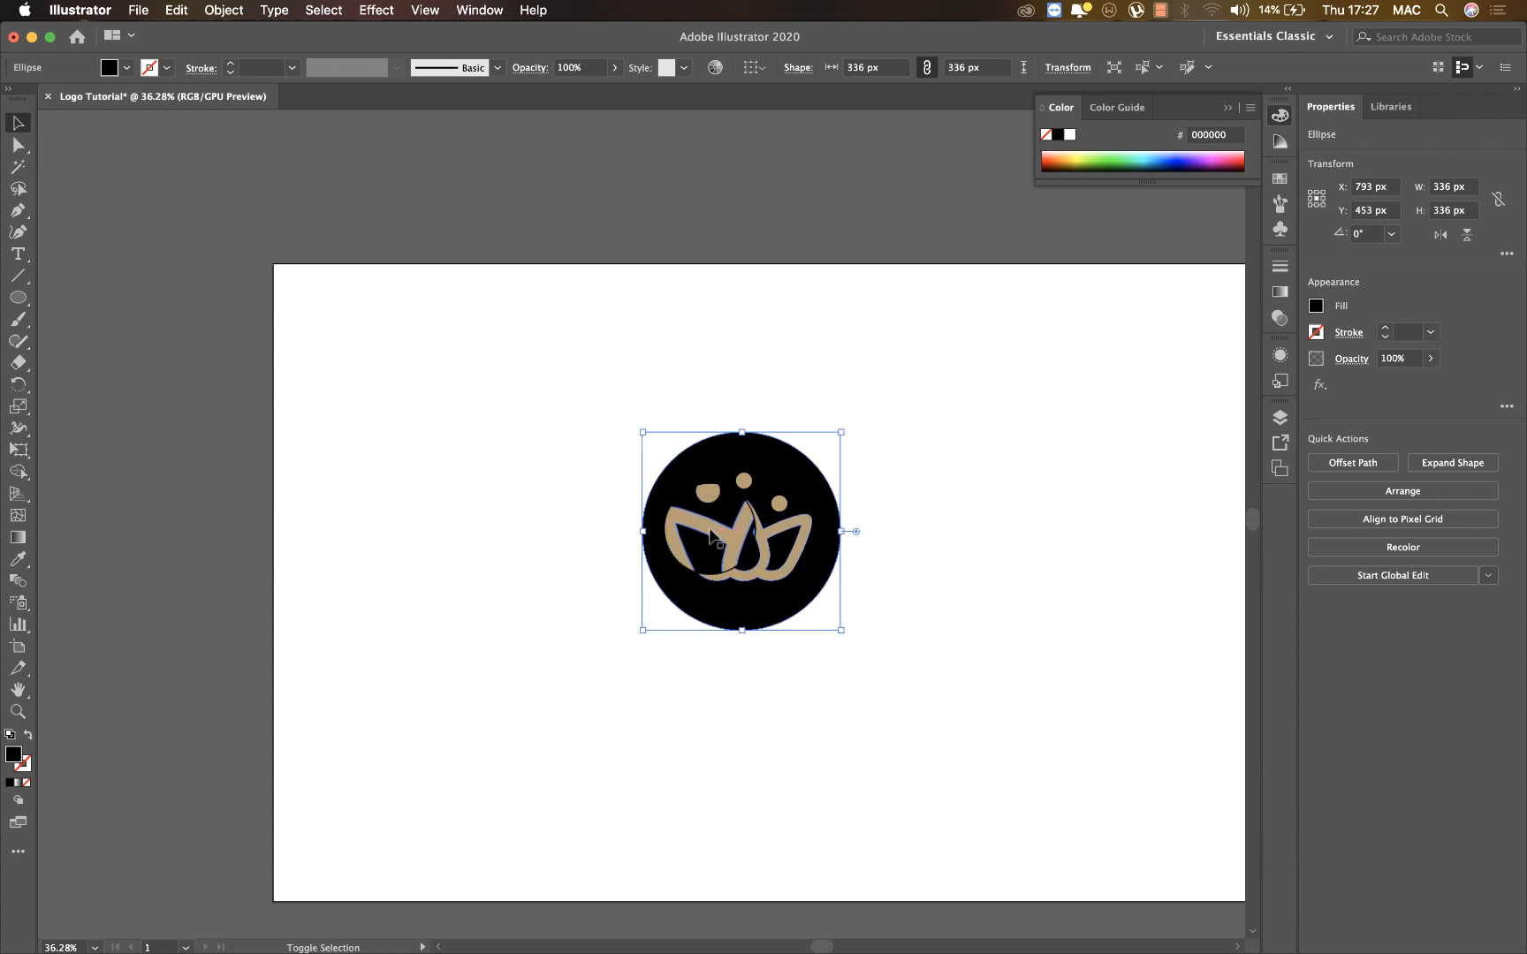
pyautogui.click(589, 426)
pyautogui.click(745, 495)
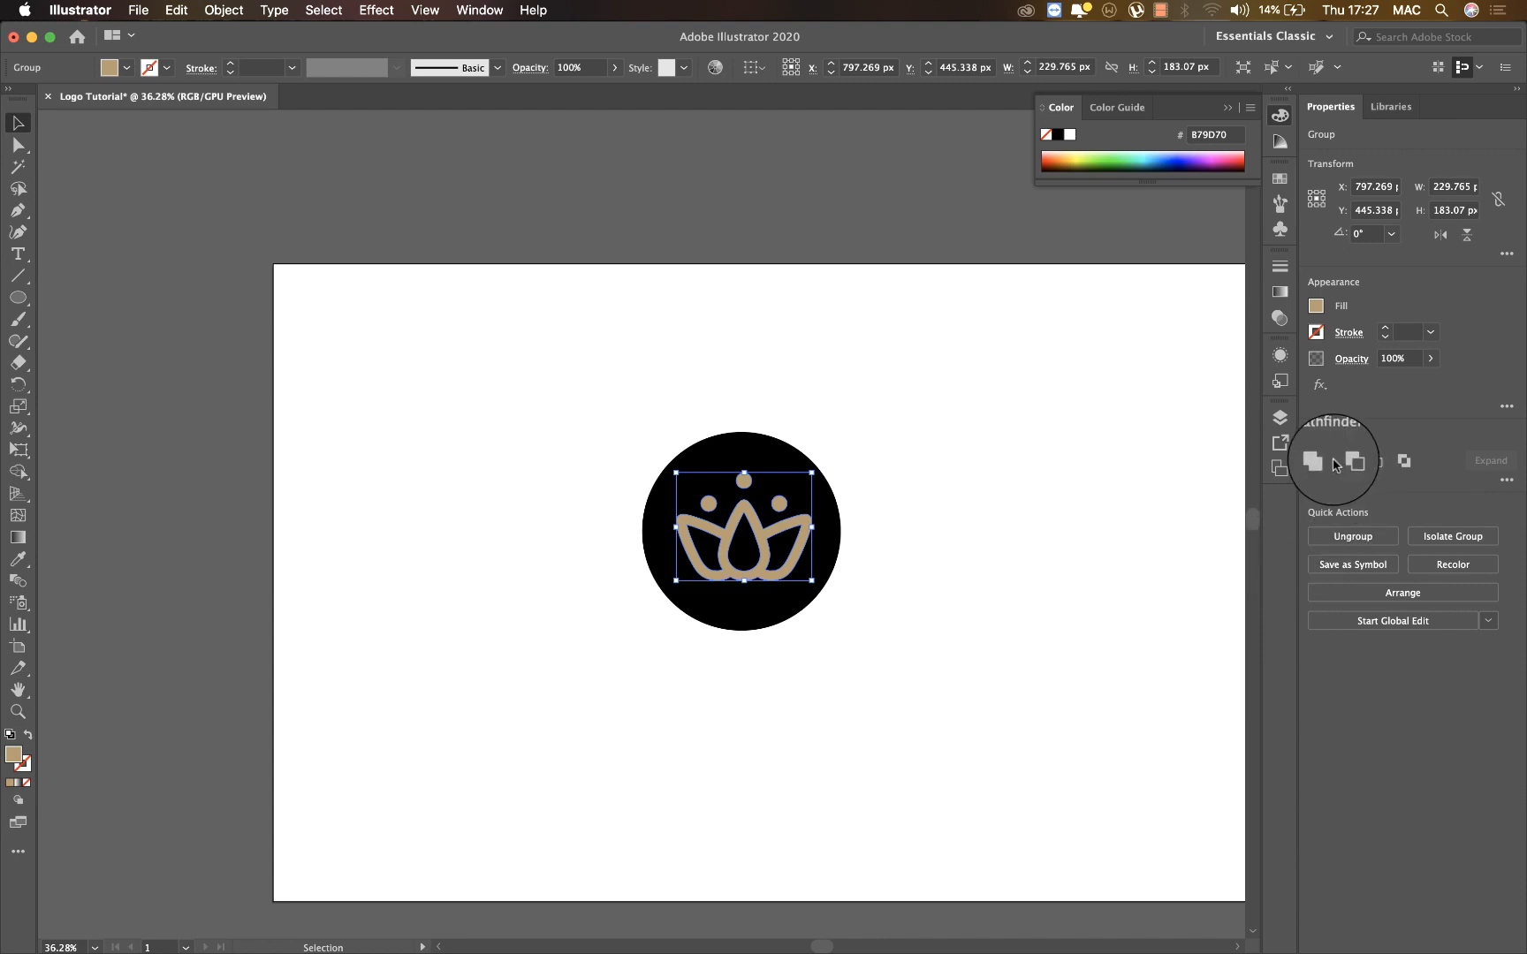
# Select the black circle together with the lotus and align their centres horizontally and vertically
pyautogui.keyDown('shift'); pyautogui.click(751, 438); pyautogui.keyUp('shift')
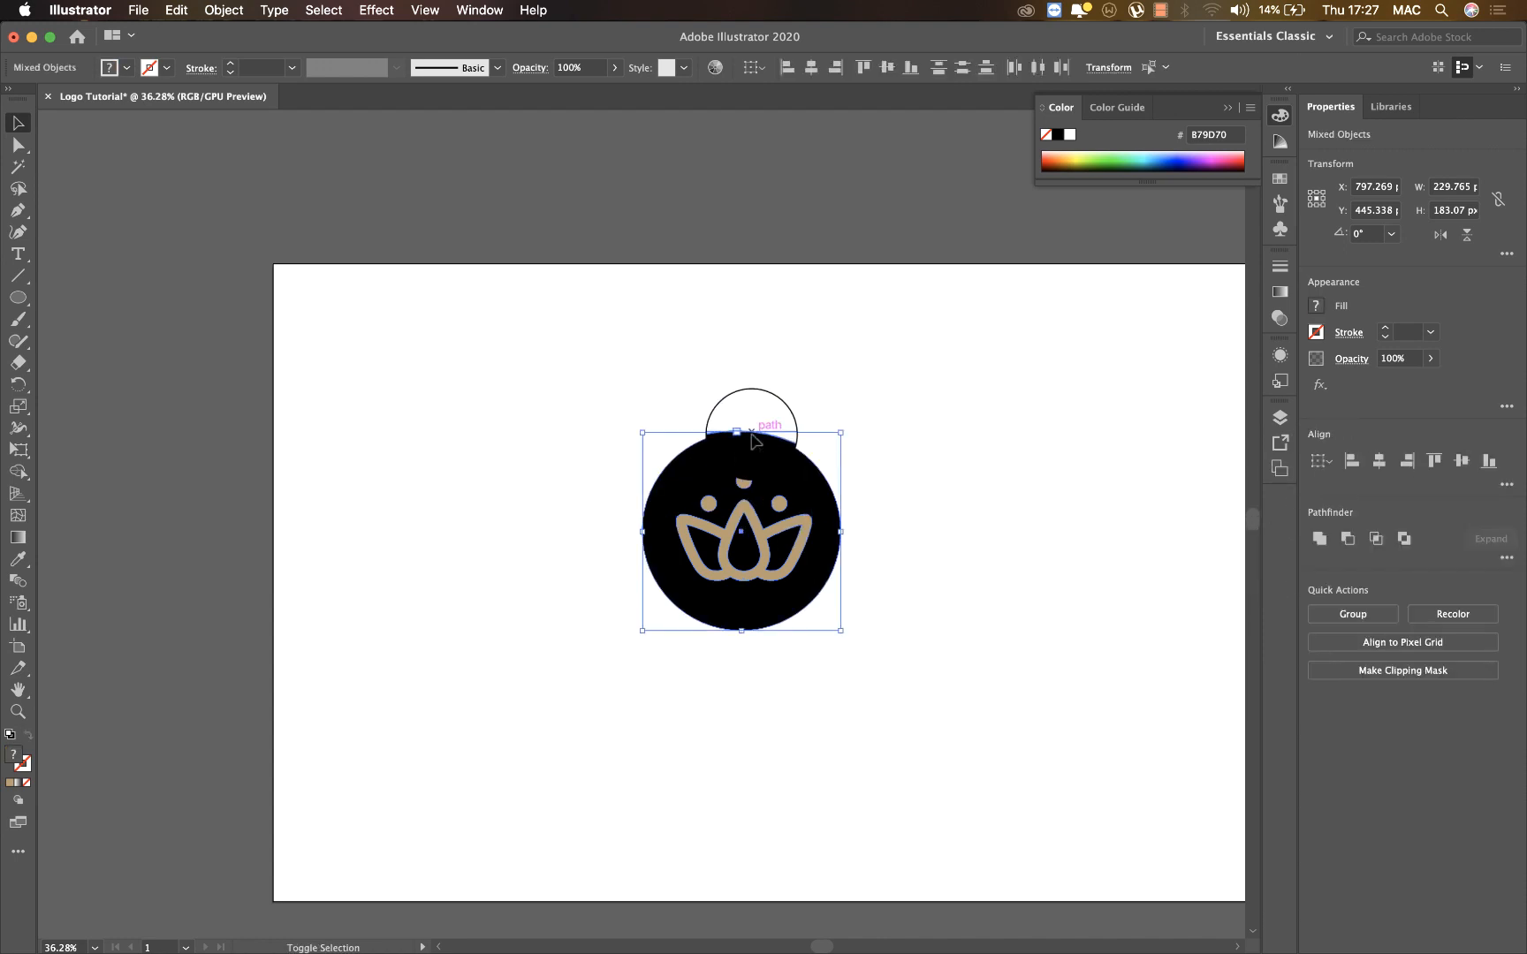
pyautogui.click(1378, 461)
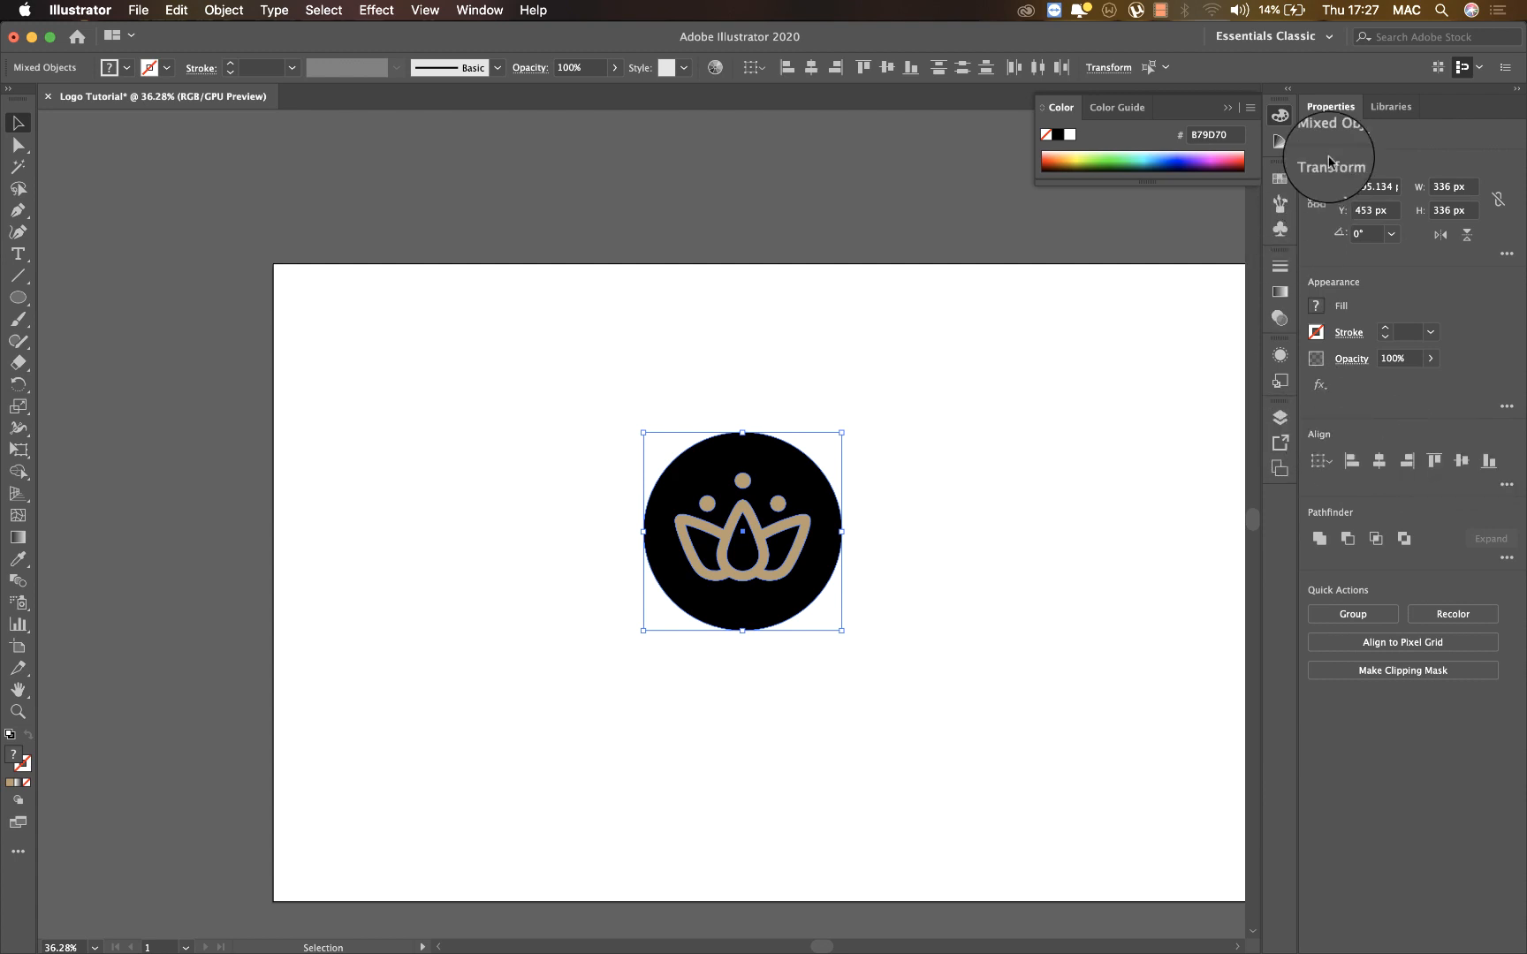
pyautogui.click(1454, 461)
pyautogui.click(1351, 461)
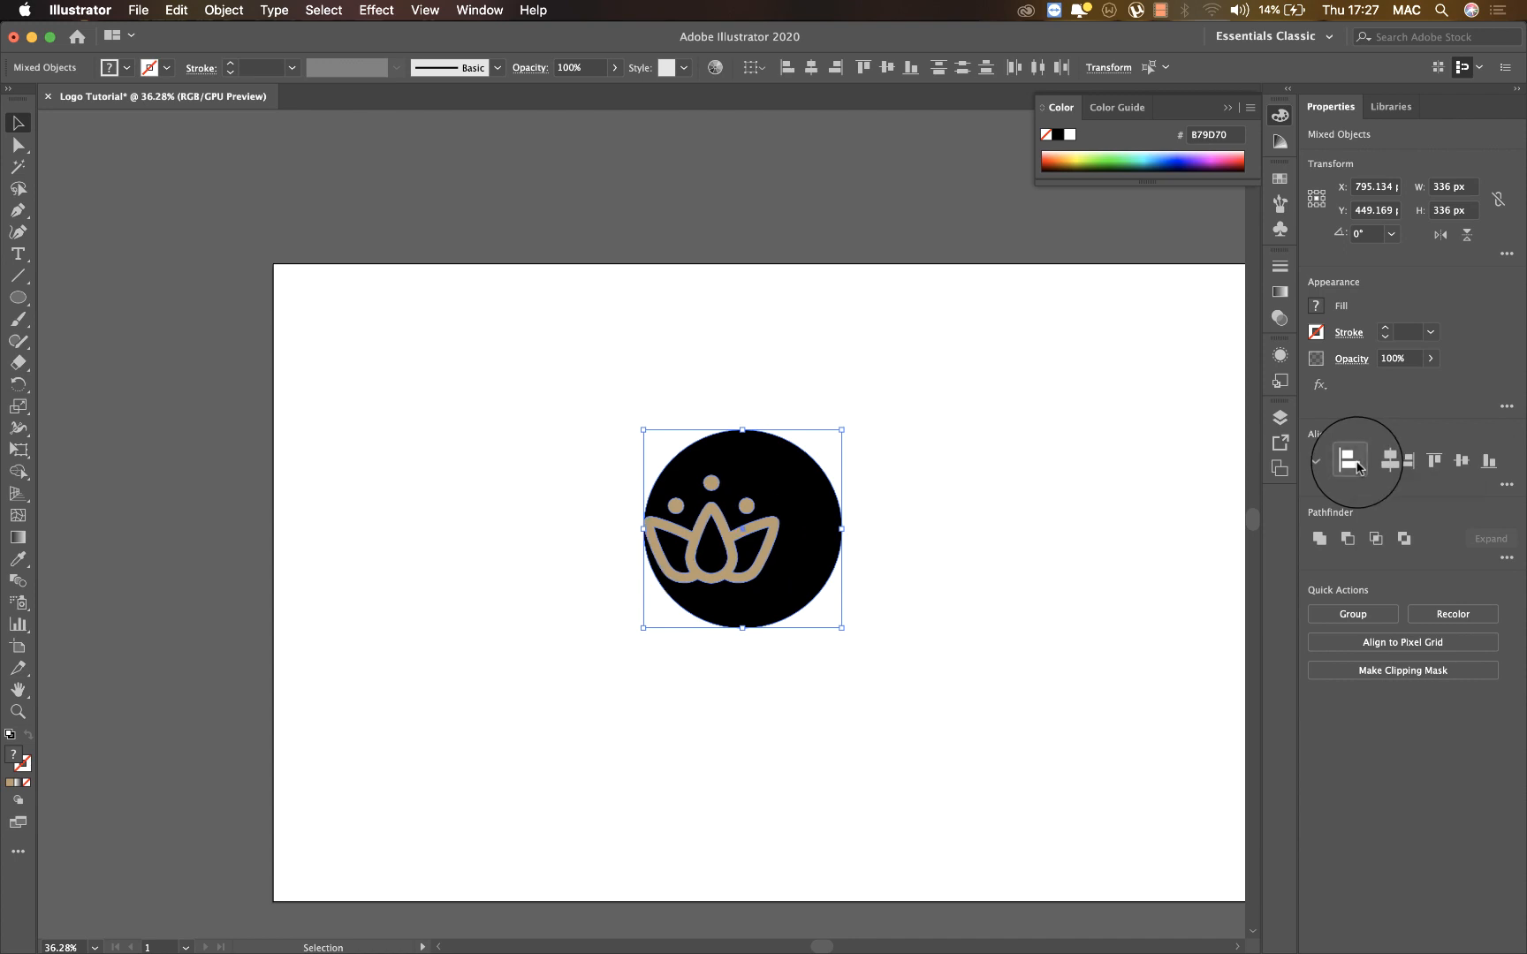
pyautogui.click(1379, 460)
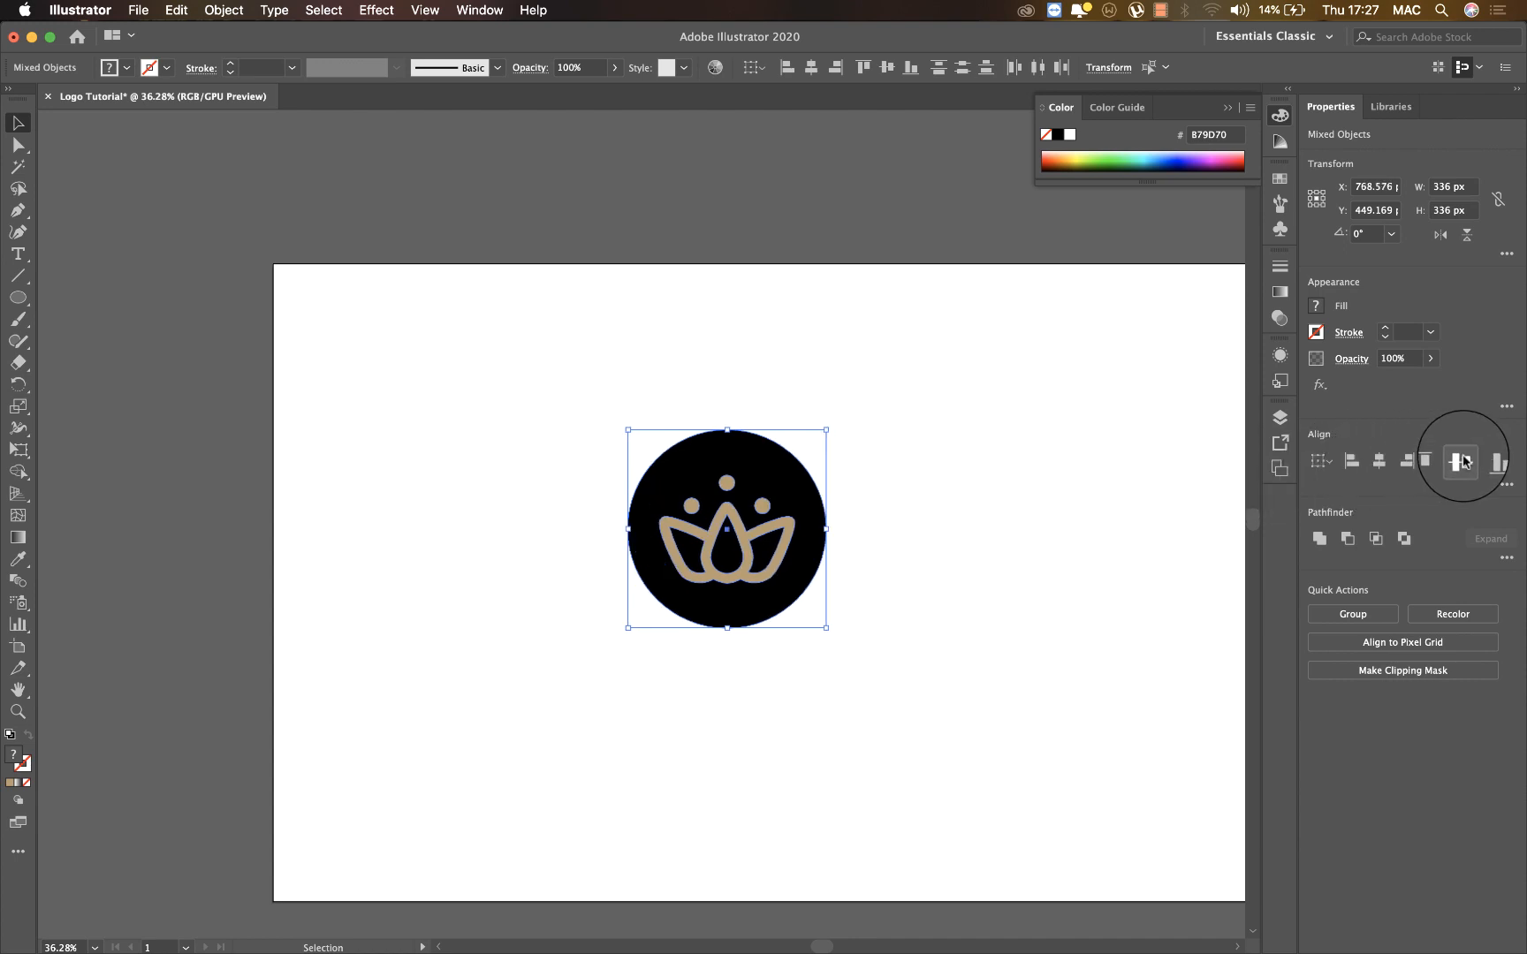
# Raise the lotus within the circle to about Y 442 px and group it with the circle
pyautogui.click(913, 562)
pyautogui.moveTo(698, 530); pyautogui.dragTo(680, 528)
pyautogui.click(709, 445)
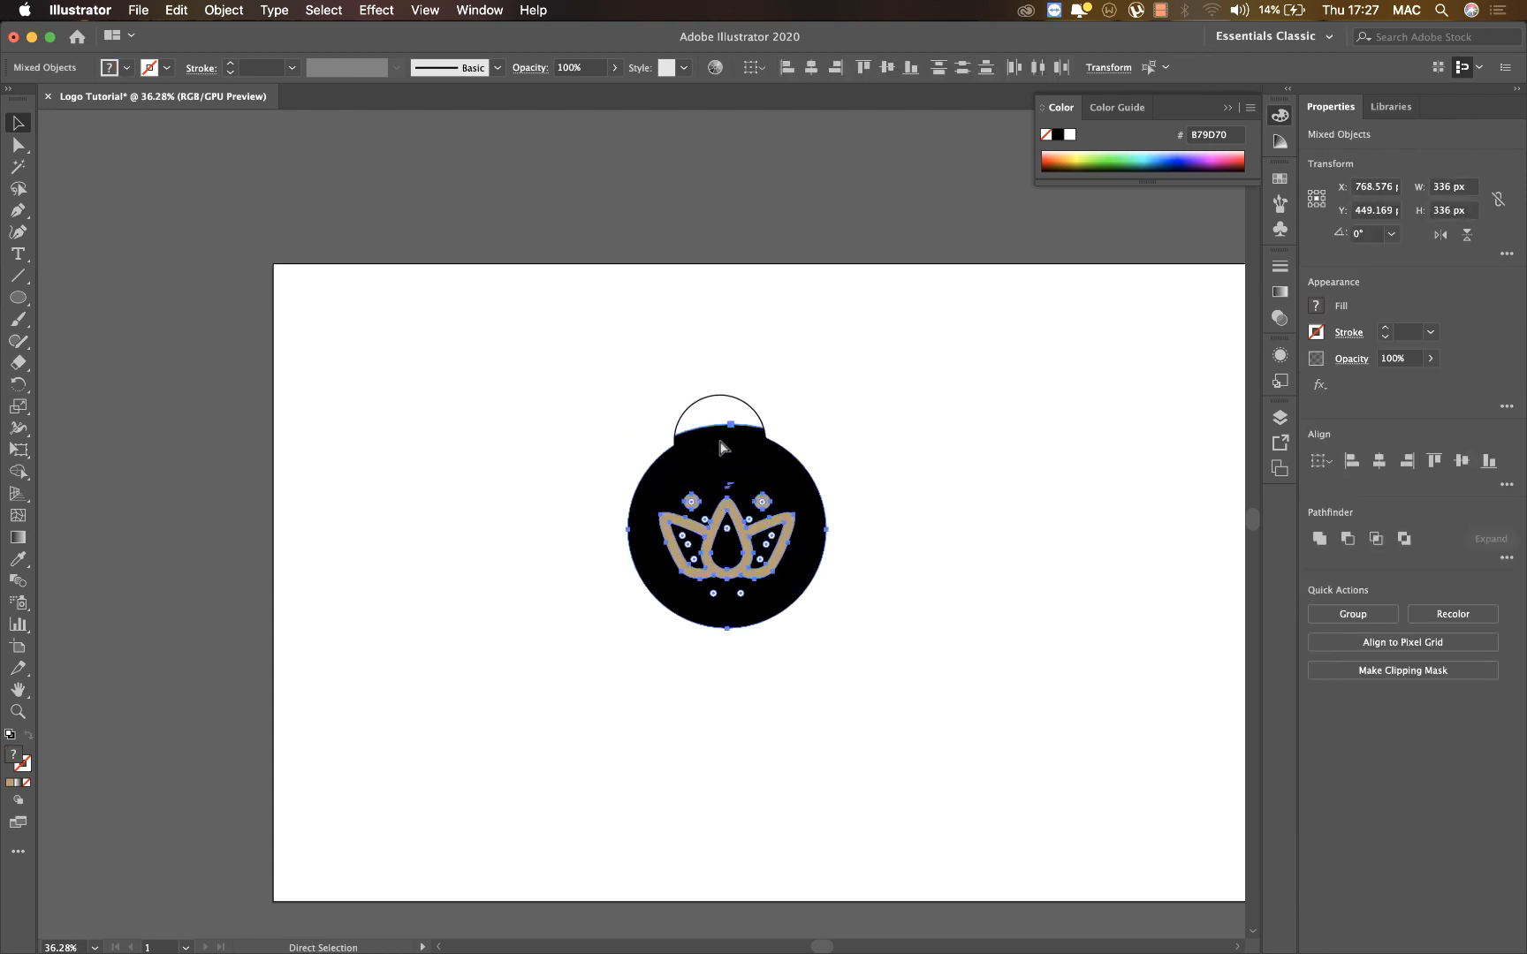
# Isolate the group and fill its circle with a linear gradient running vertically from the bottom edge to the top edge
pyautogui.doubleClick(720, 450)
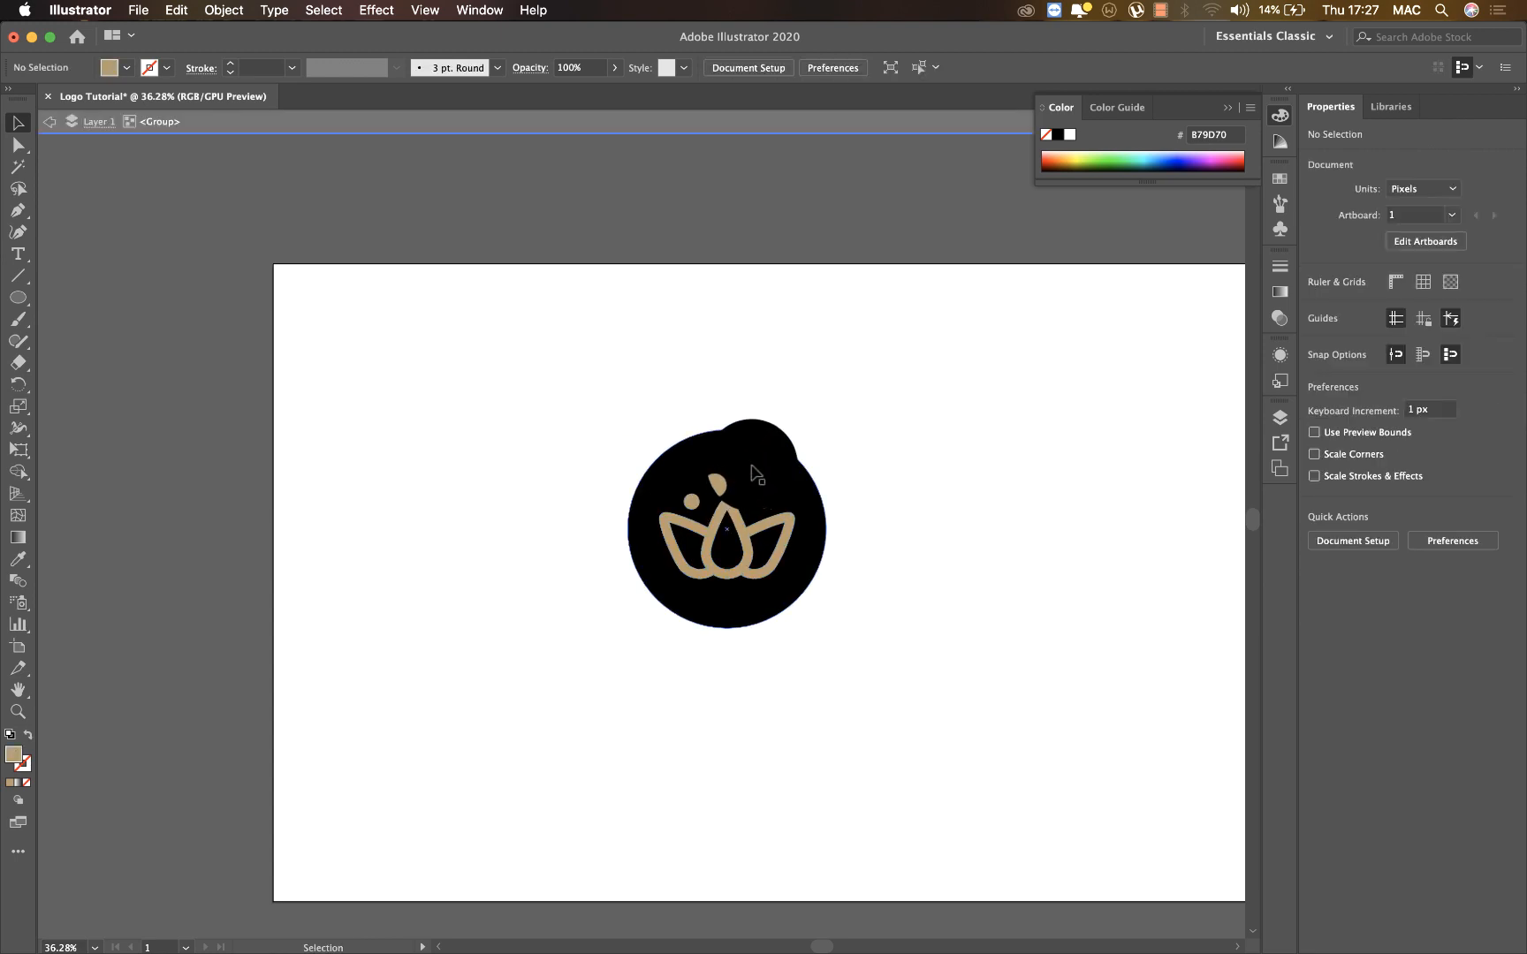
pyautogui.click(725, 474)
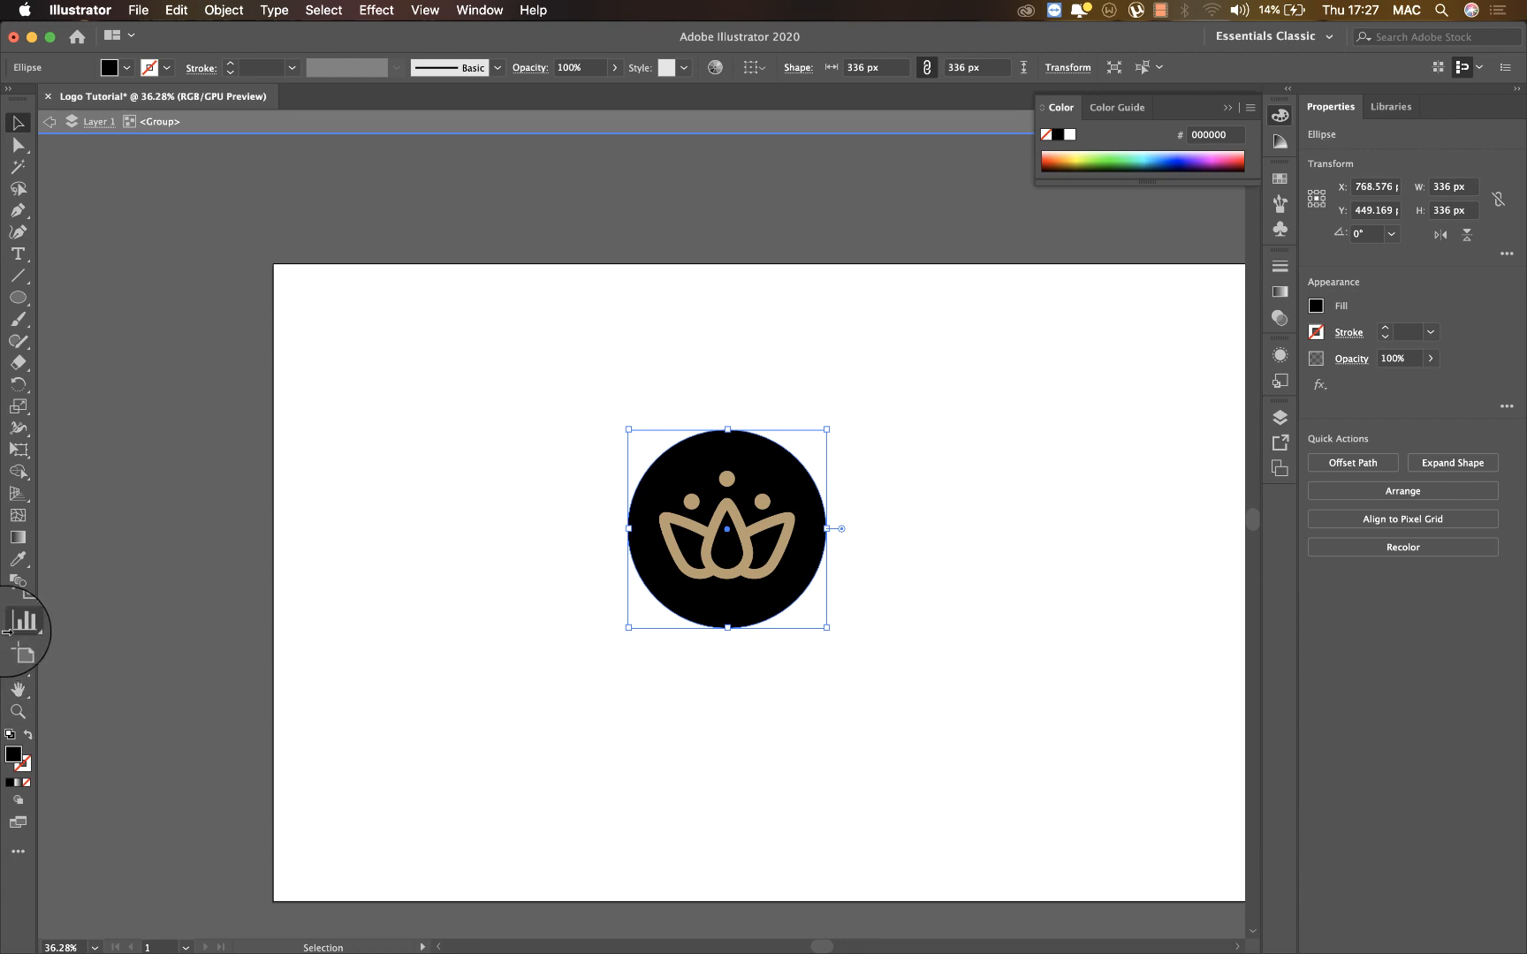
pyautogui.click(18, 538)
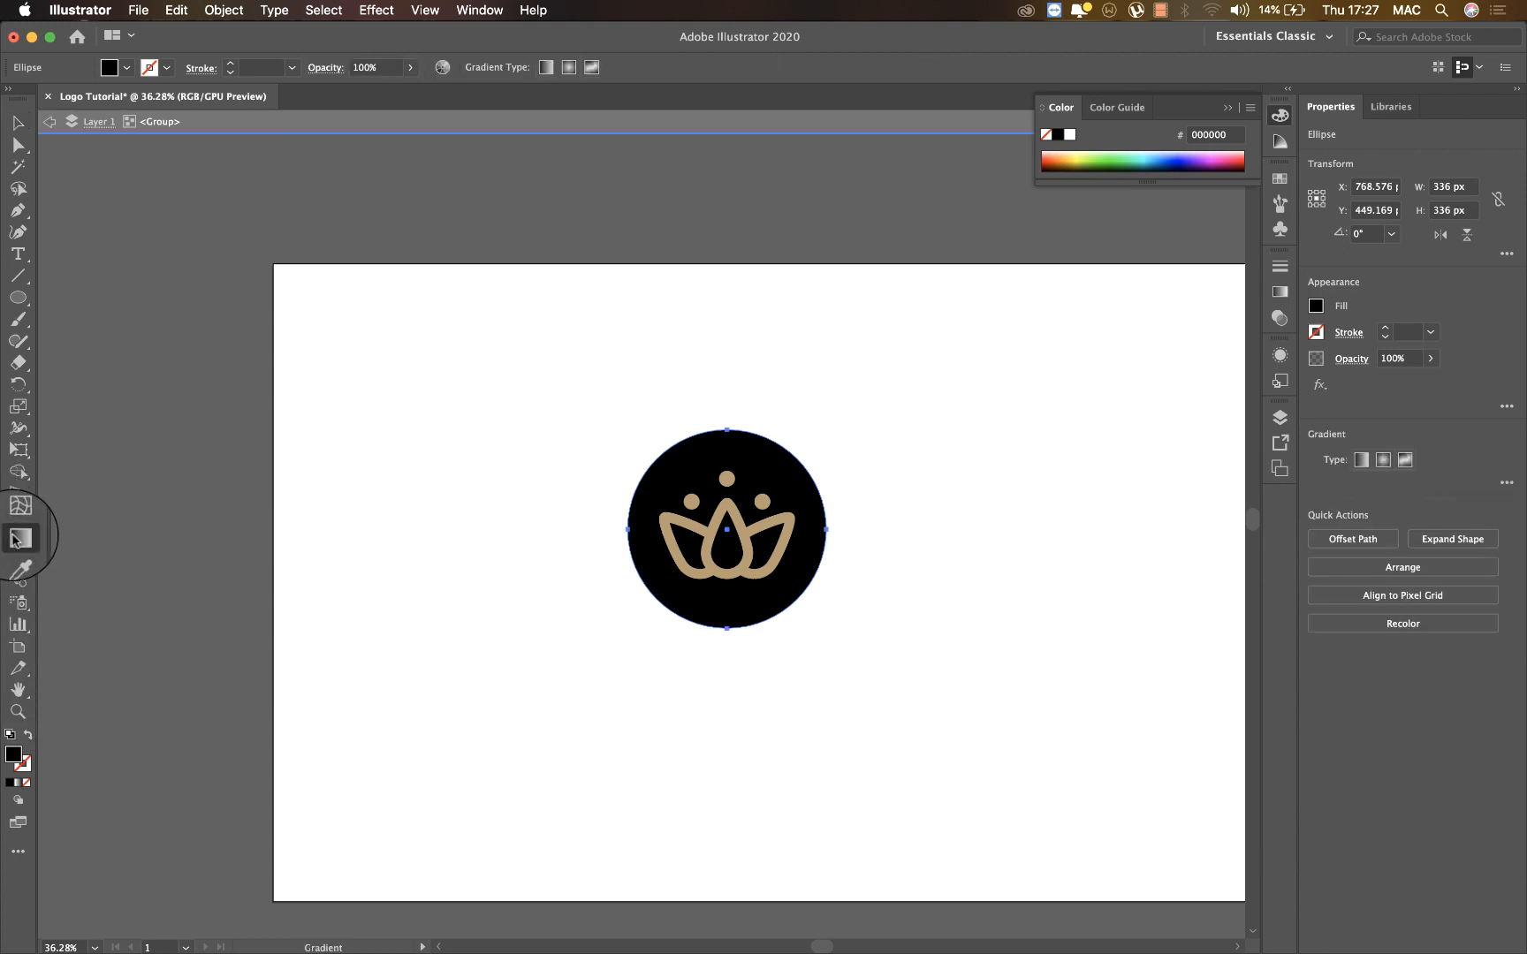
pyautogui.click(1360, 458)
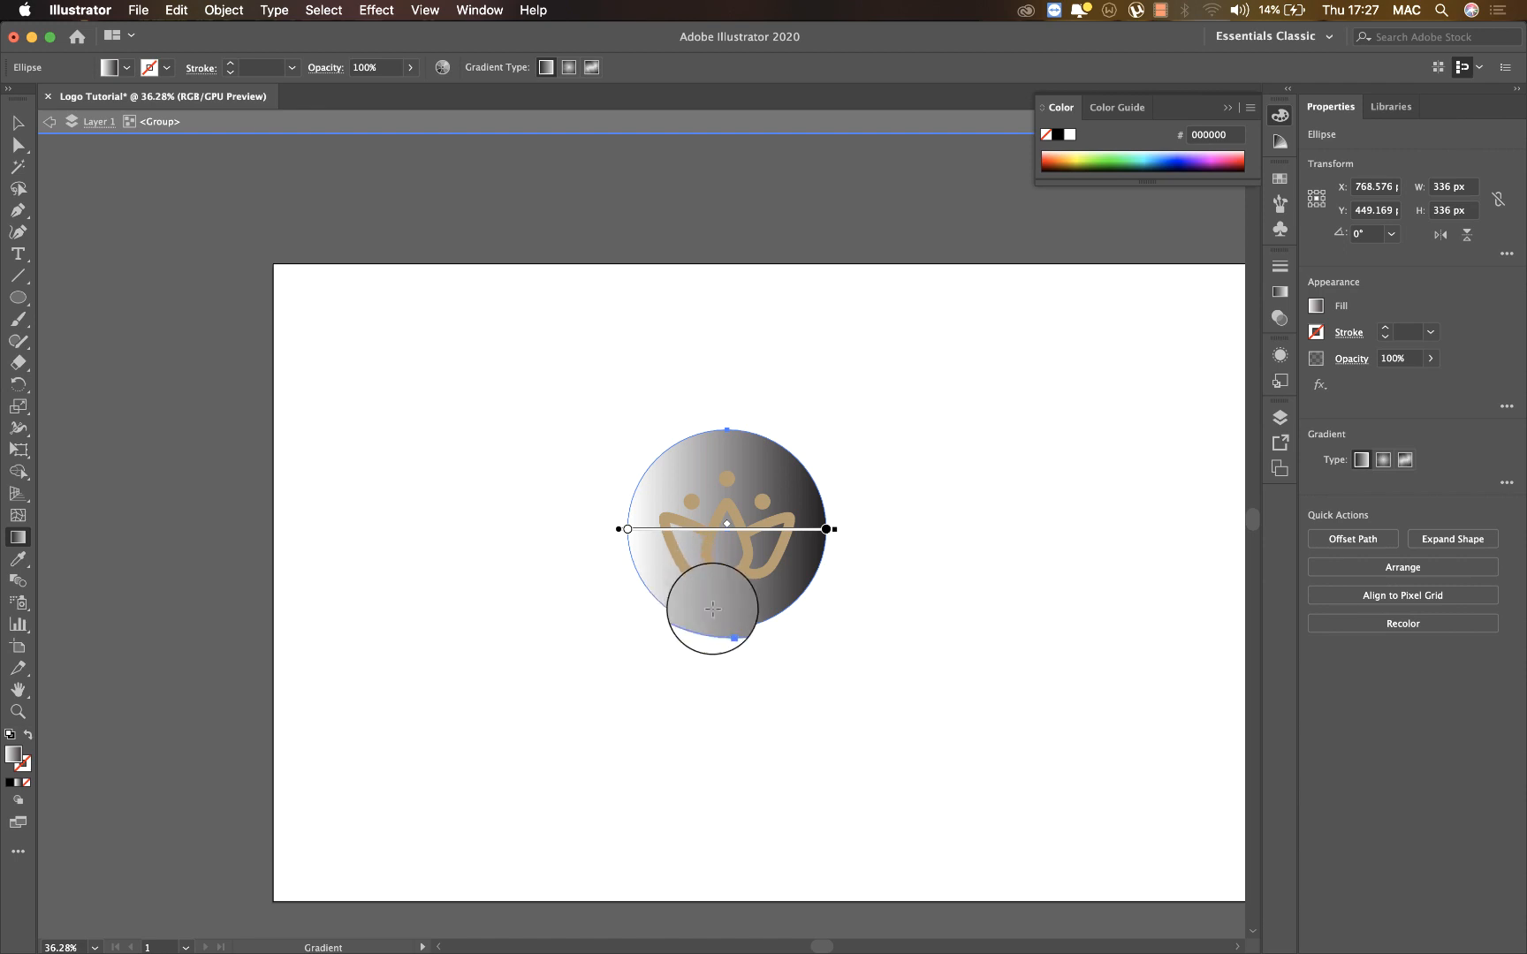
pyautogui.moveTo(736, 637); pyautogui.dragTo(737, 427)
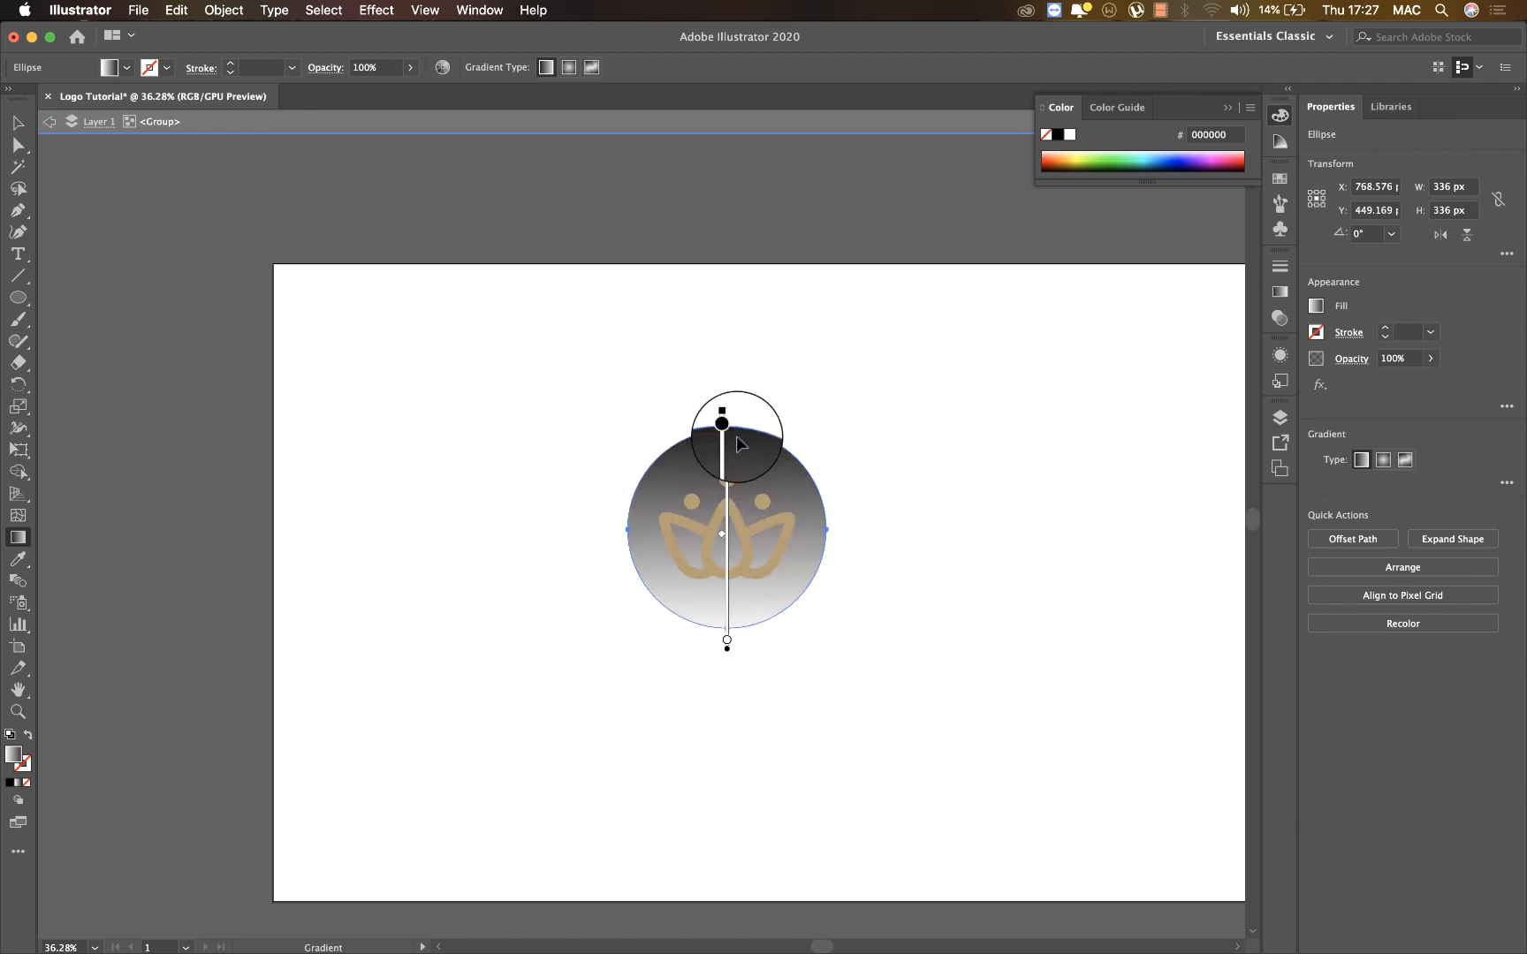
# Recolour the gradient's upper colour stop to magenta, starting from the red swatch and adjusting its RGB values to about C10072
pyautogui.doubleClick(726, 428)
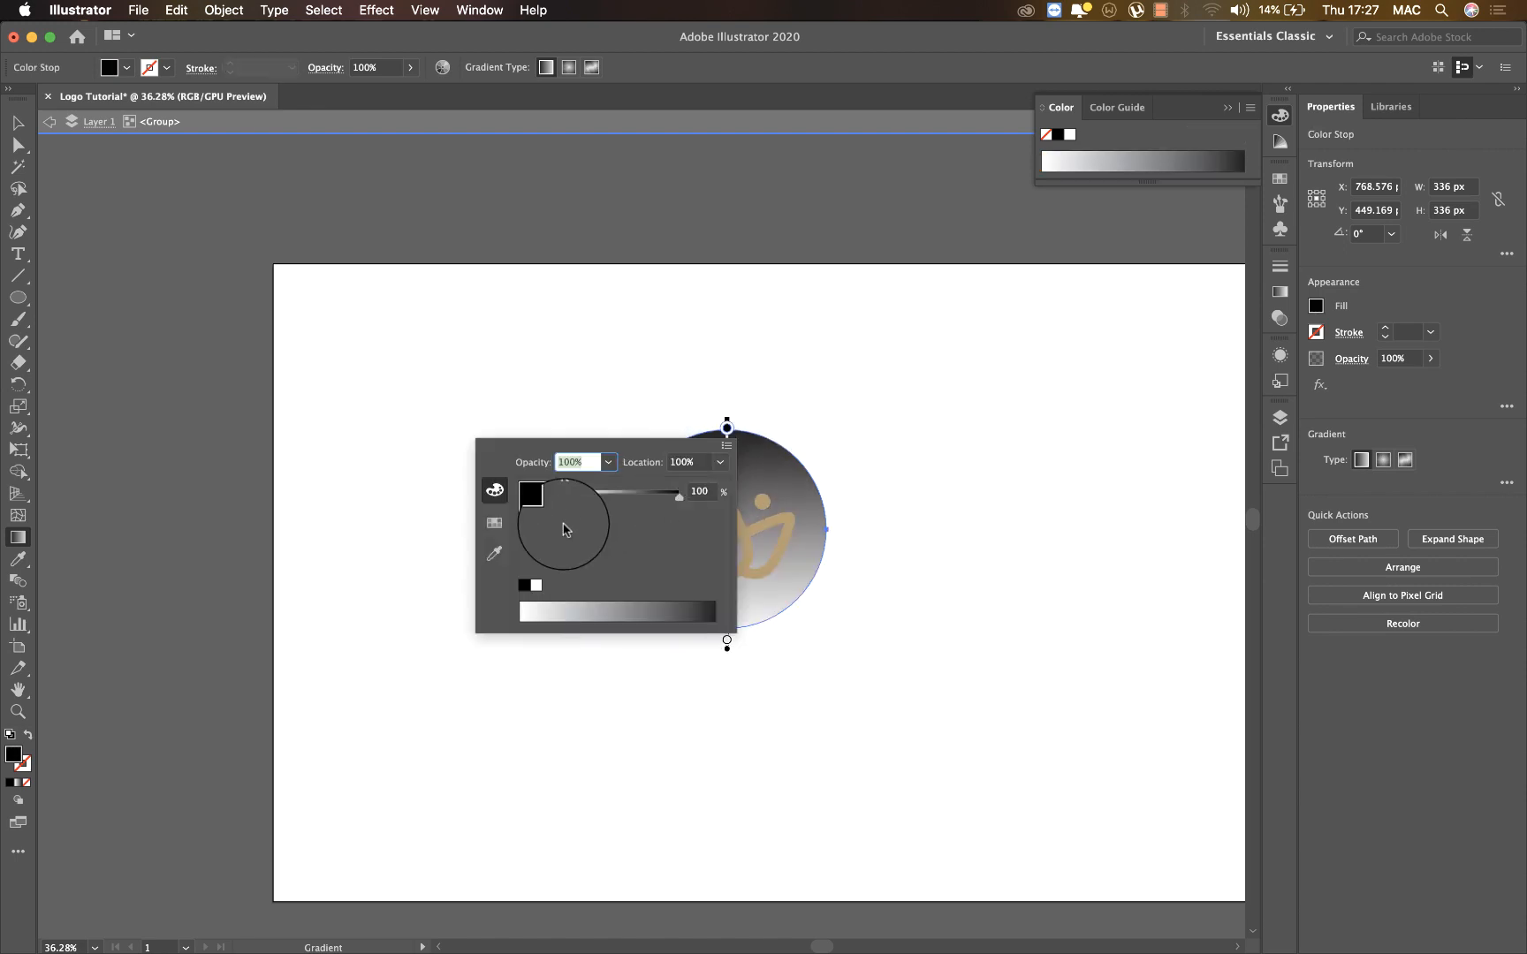
pyautogui.click(495, 528)
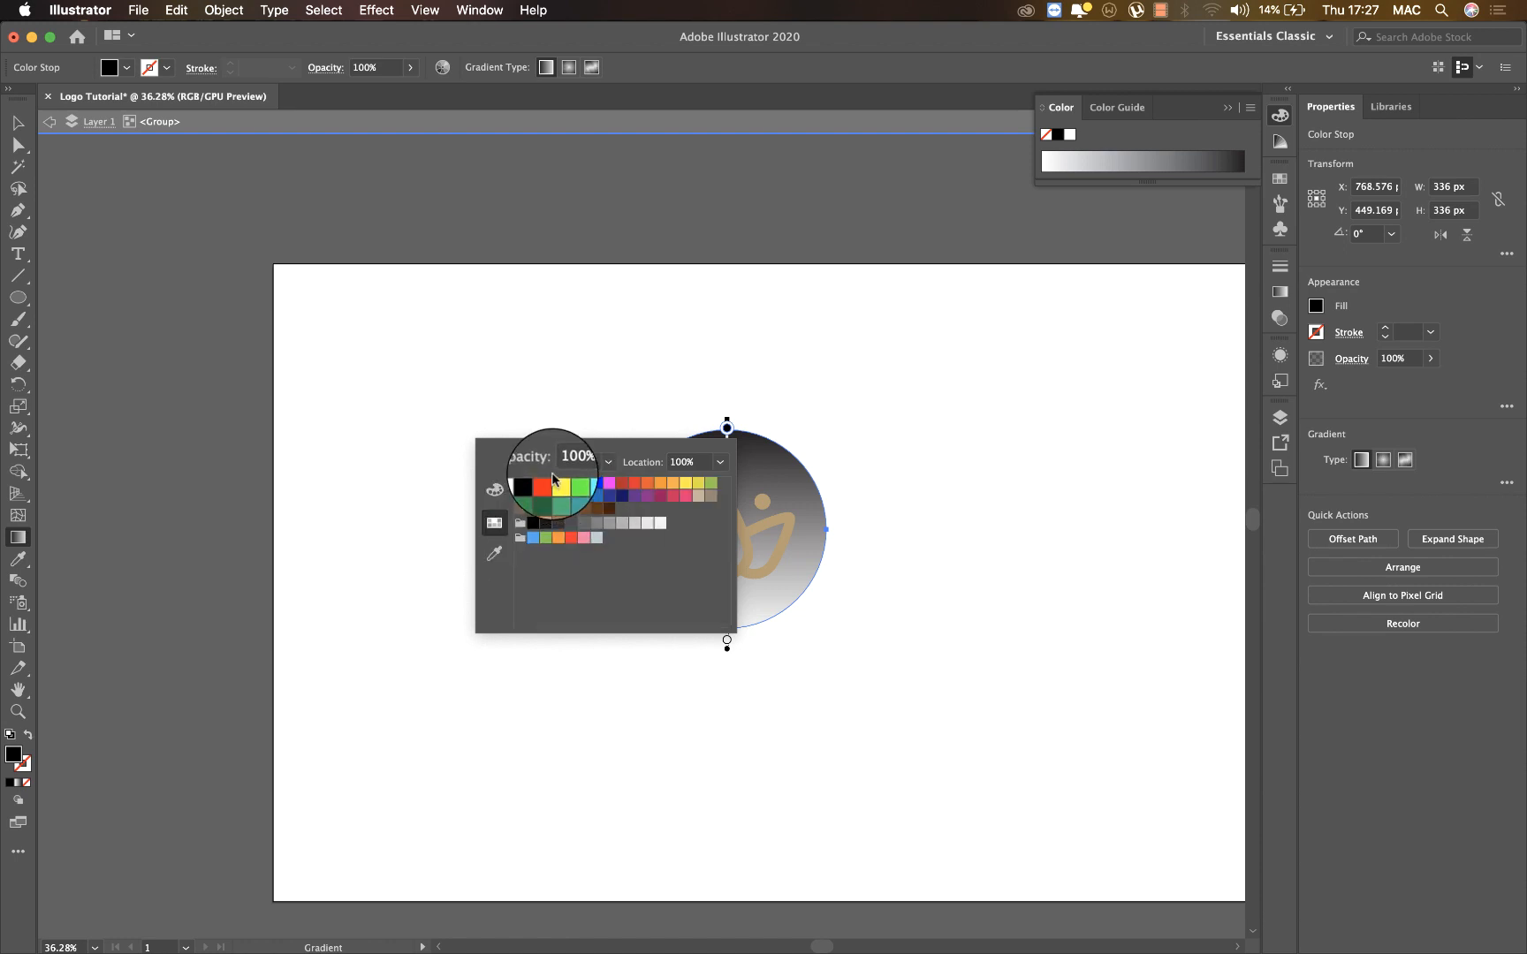
pyautogui.click(540, 484)
pyautogui.click(496, 493)
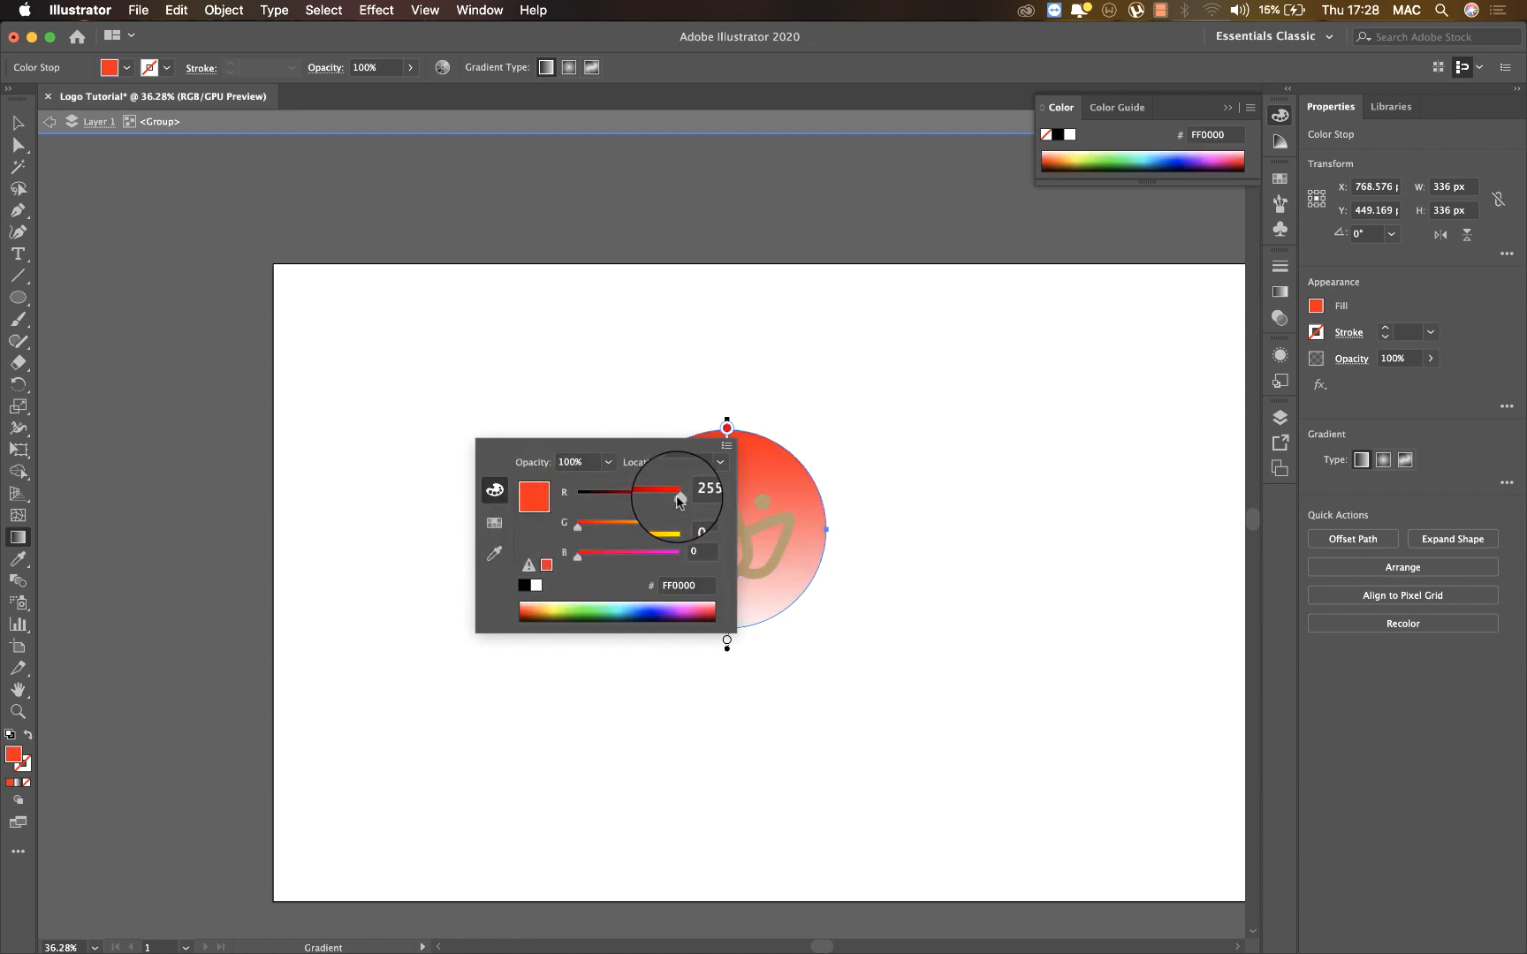
pyautogui.moveTo(679, 500); pyautogui.dragTo(654, 503)
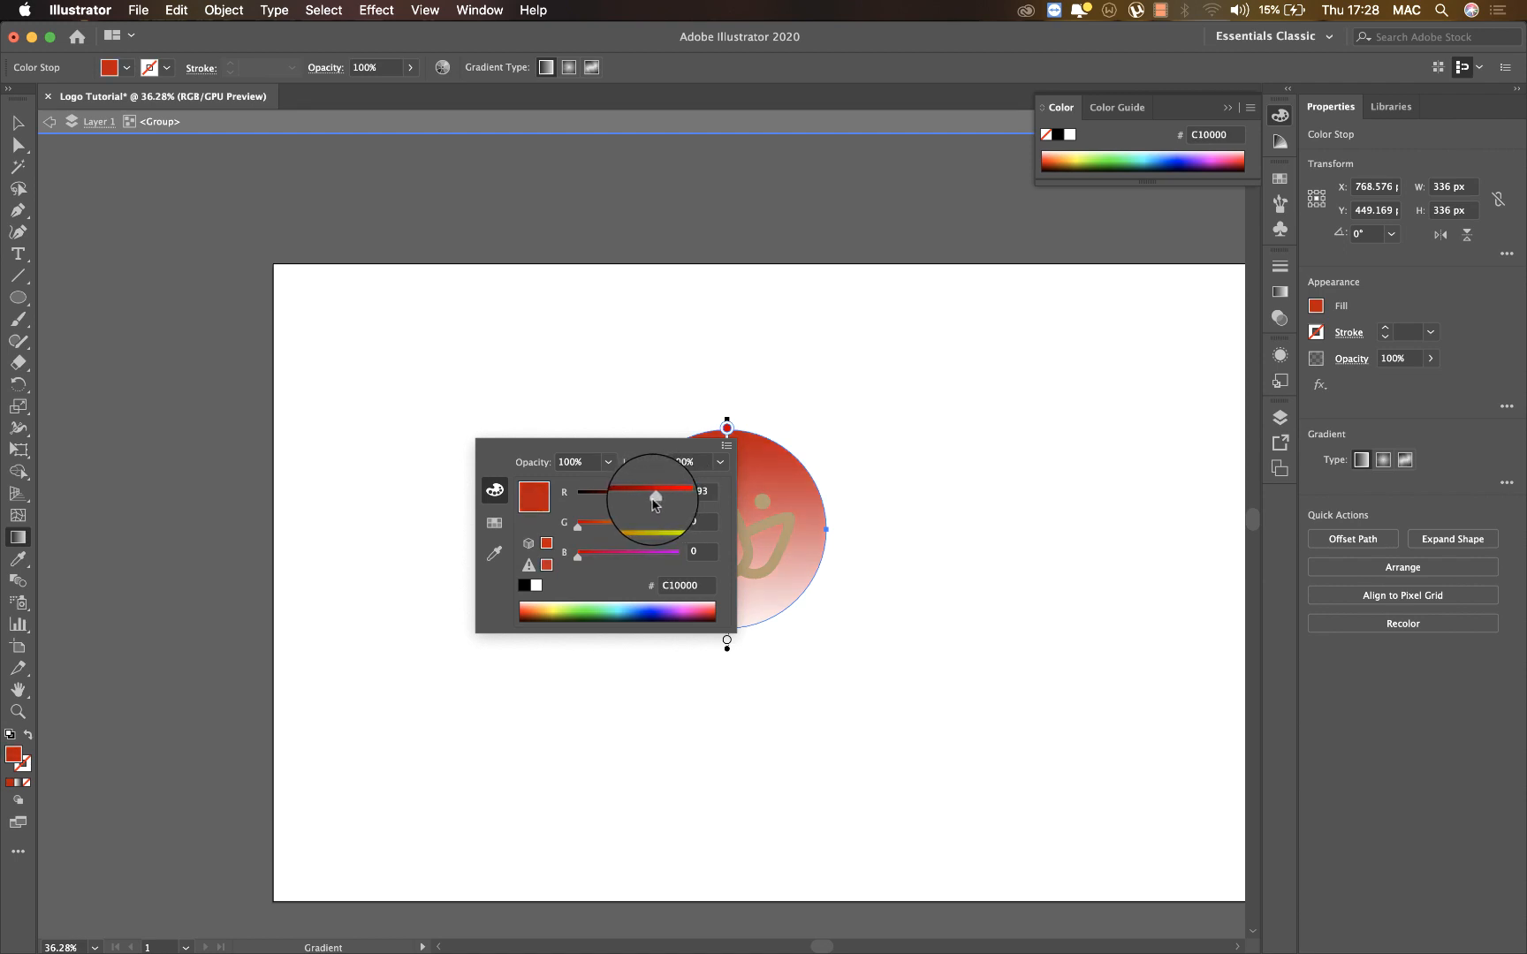
pyautogui.moveTo(577, 556); pyautogui.dragTo(622, 566)
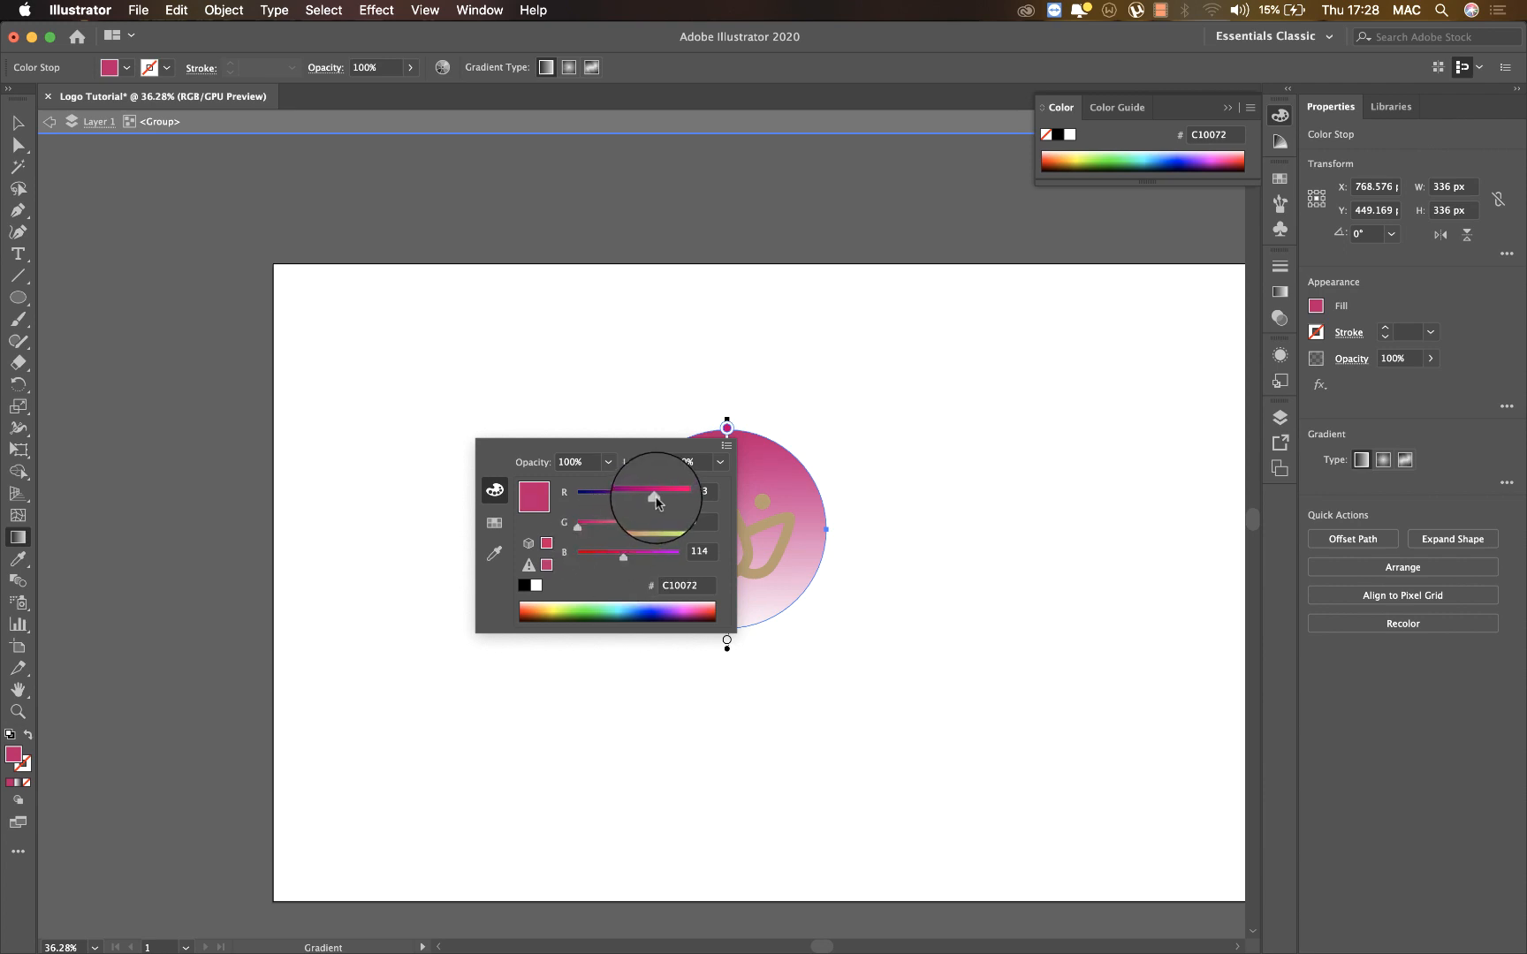
pyautogui.click(782, 503)
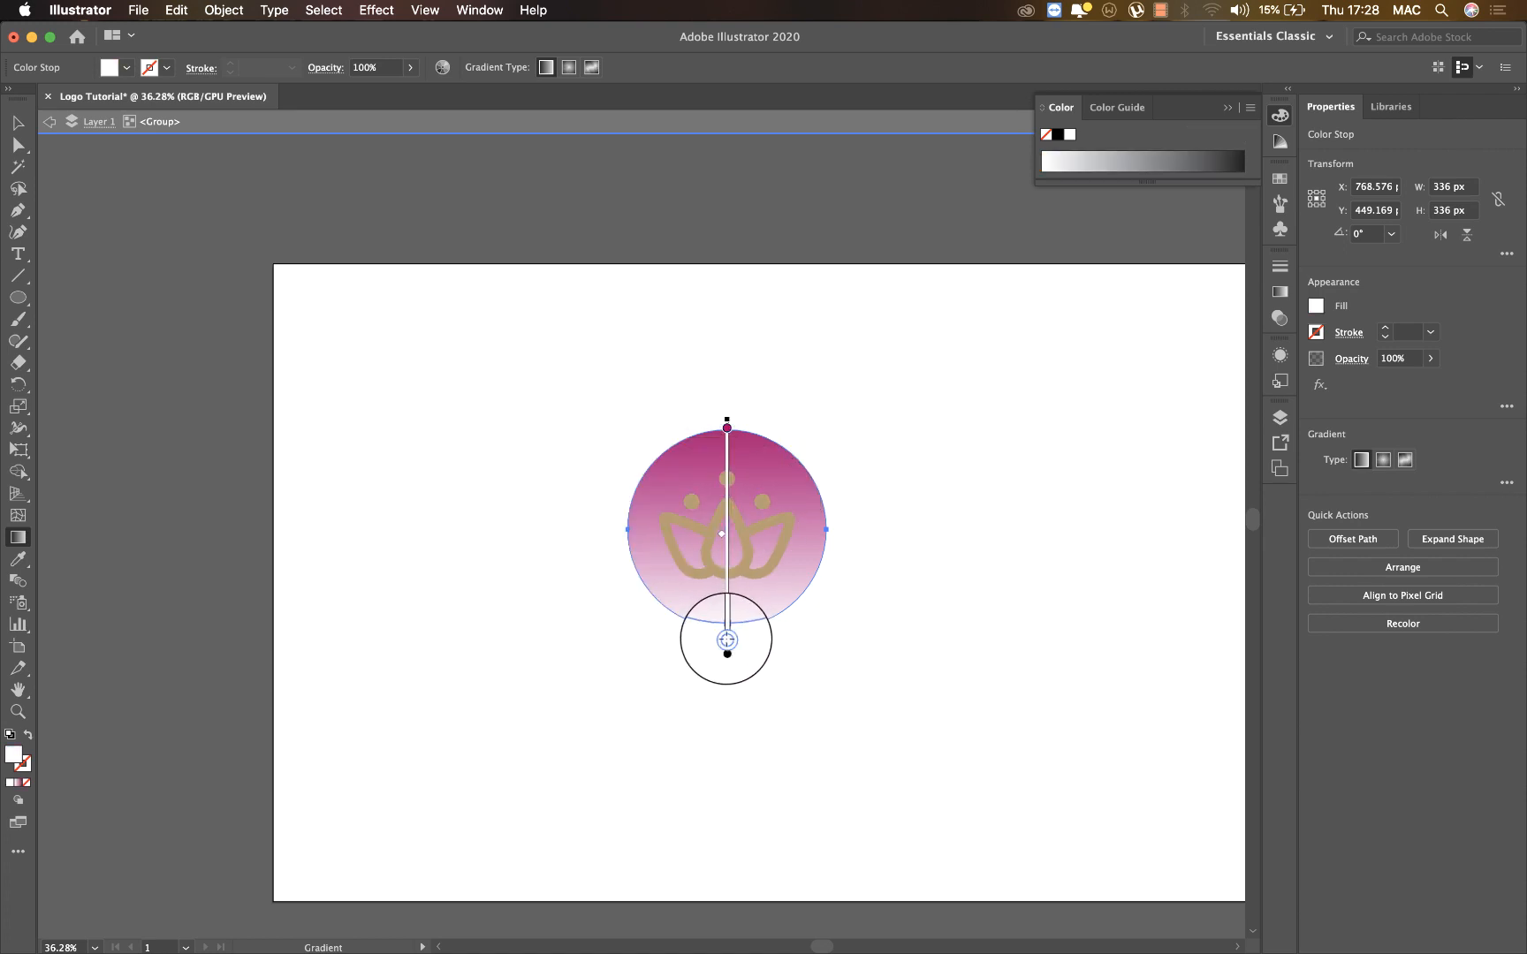
# Sample the circle's magenta for the gradient's lower colour stop, and shift that stop to purple 6D1186
pyautogui.doubleClick(727, 643)
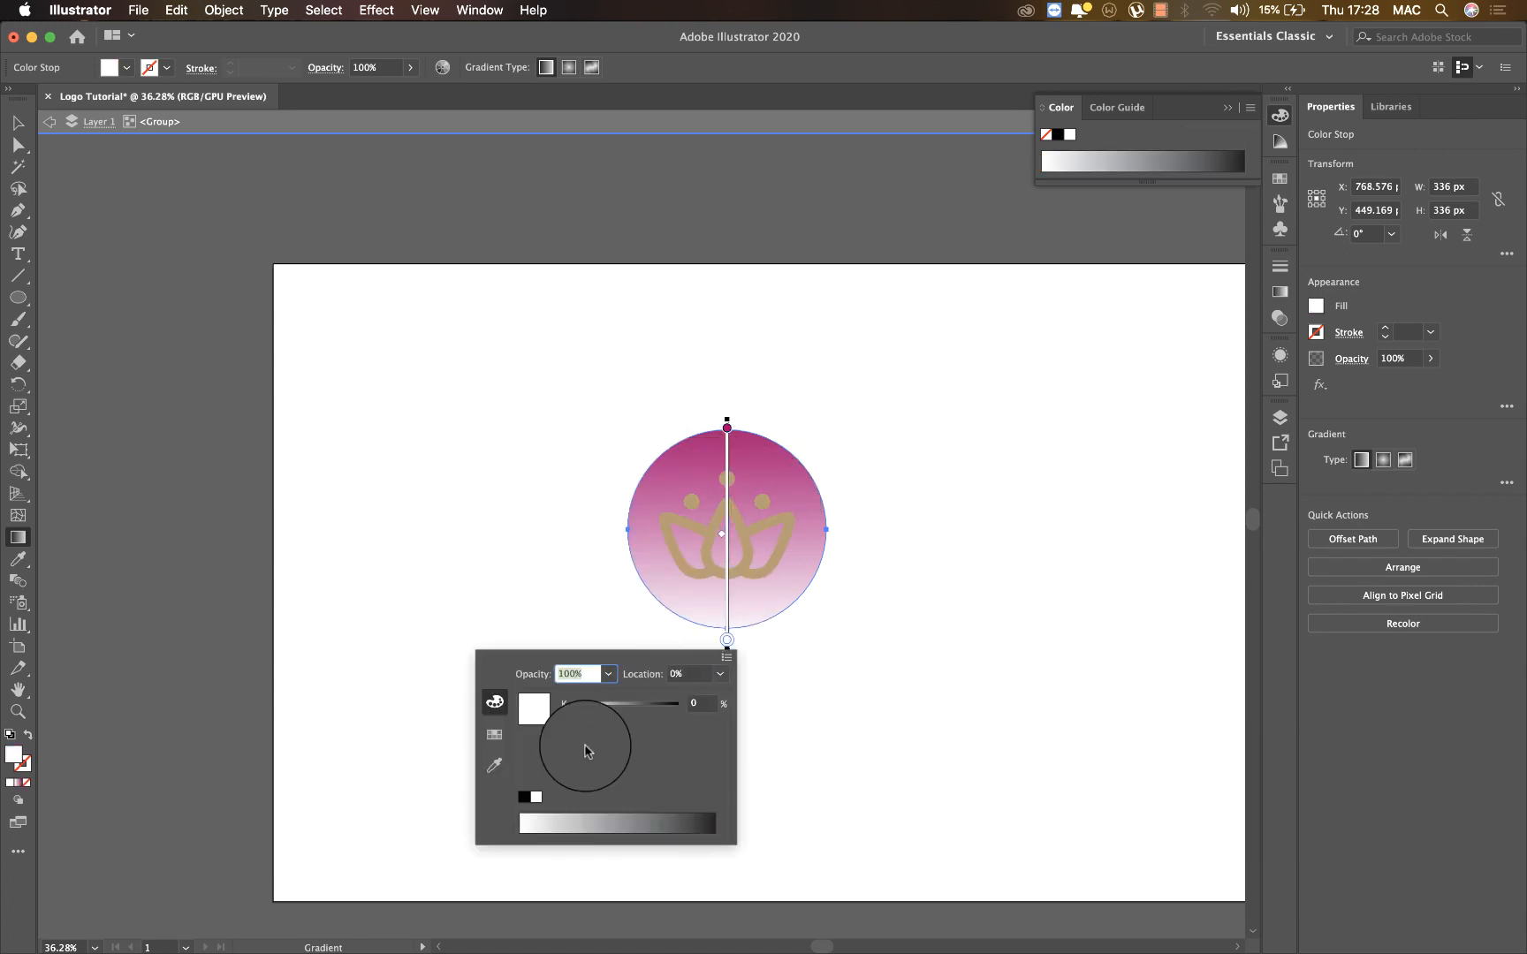
pyautogui.click(500, 774)
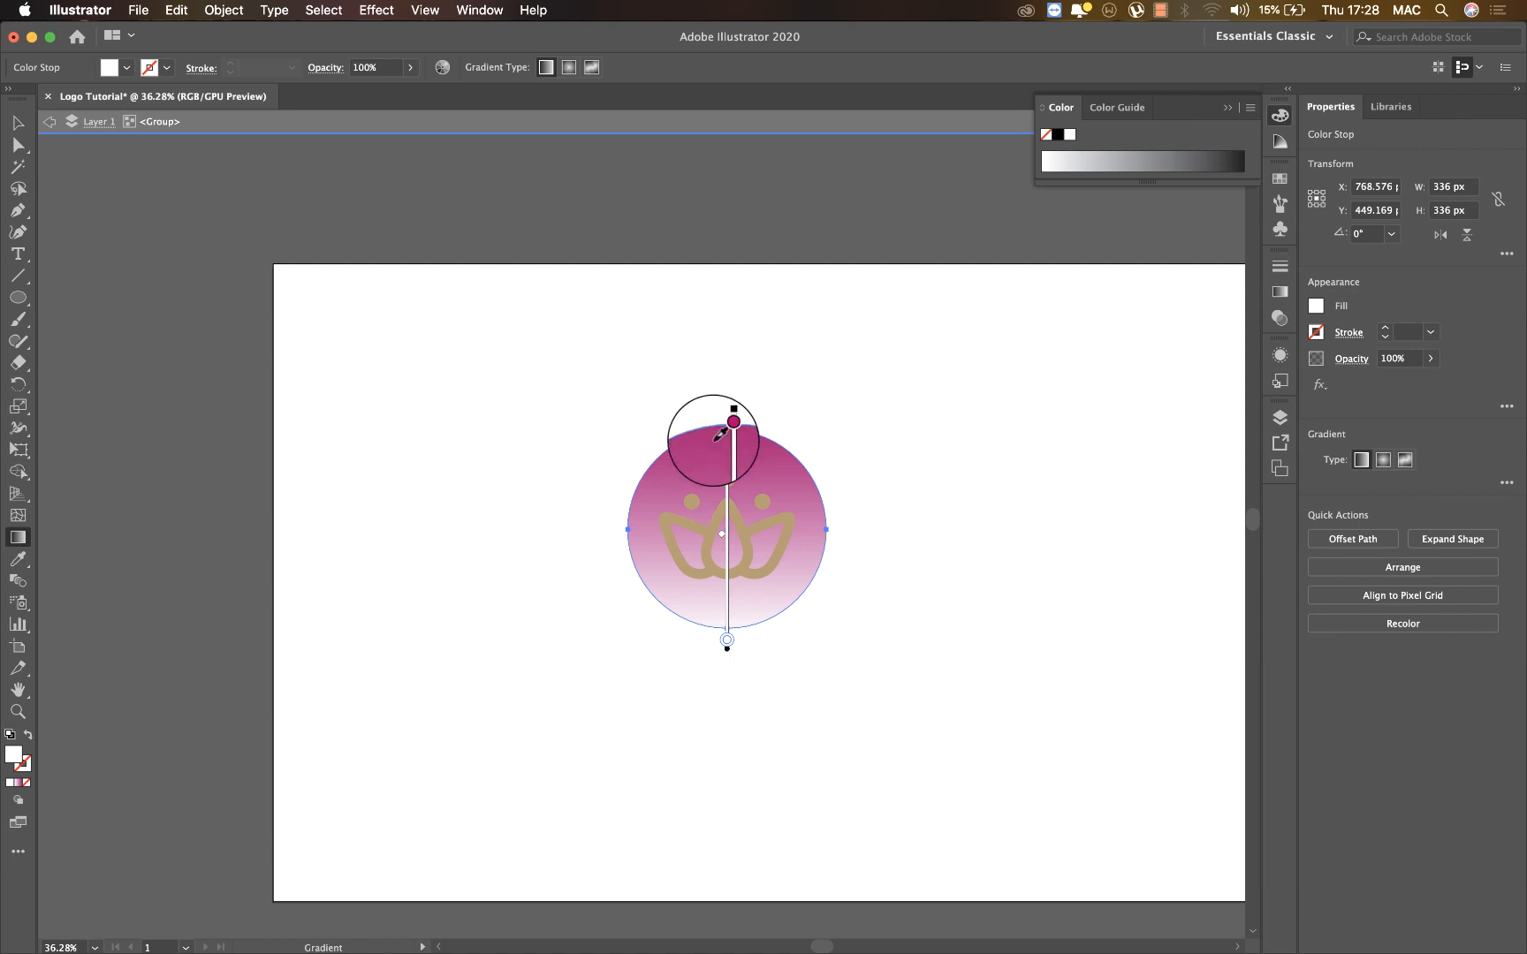
pyautogui.click(715, 435)
pyautogui.doubleClick(726, 641)
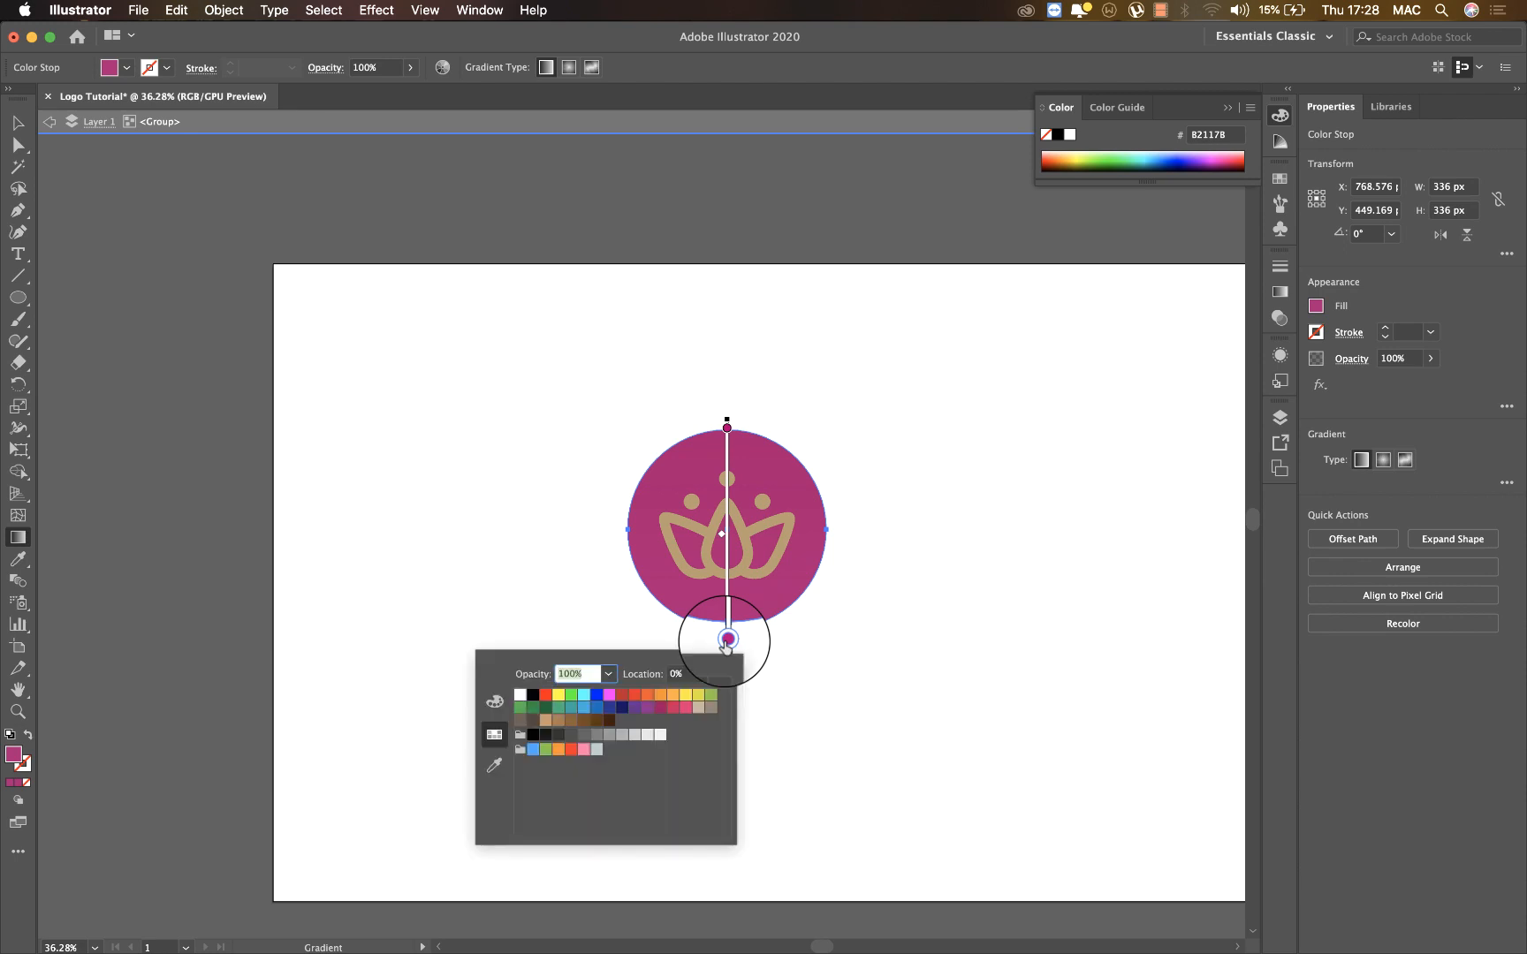
pyautogui.click(494, 694)
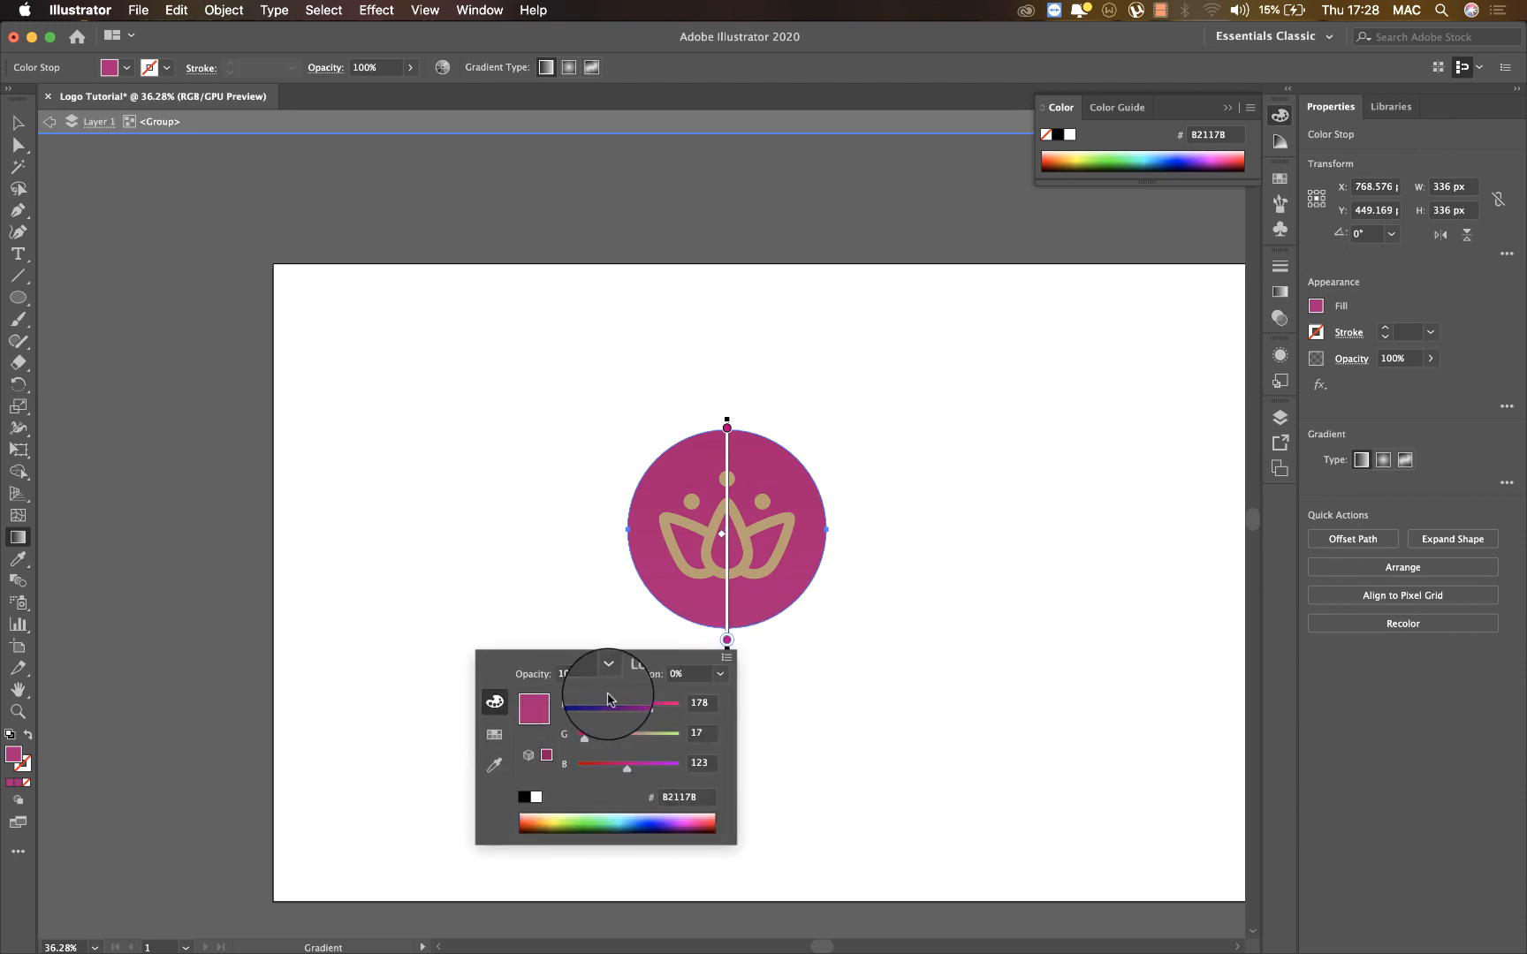
pyautogui.moveTo(649, 706); pyautogui.dragTo(623, 714)
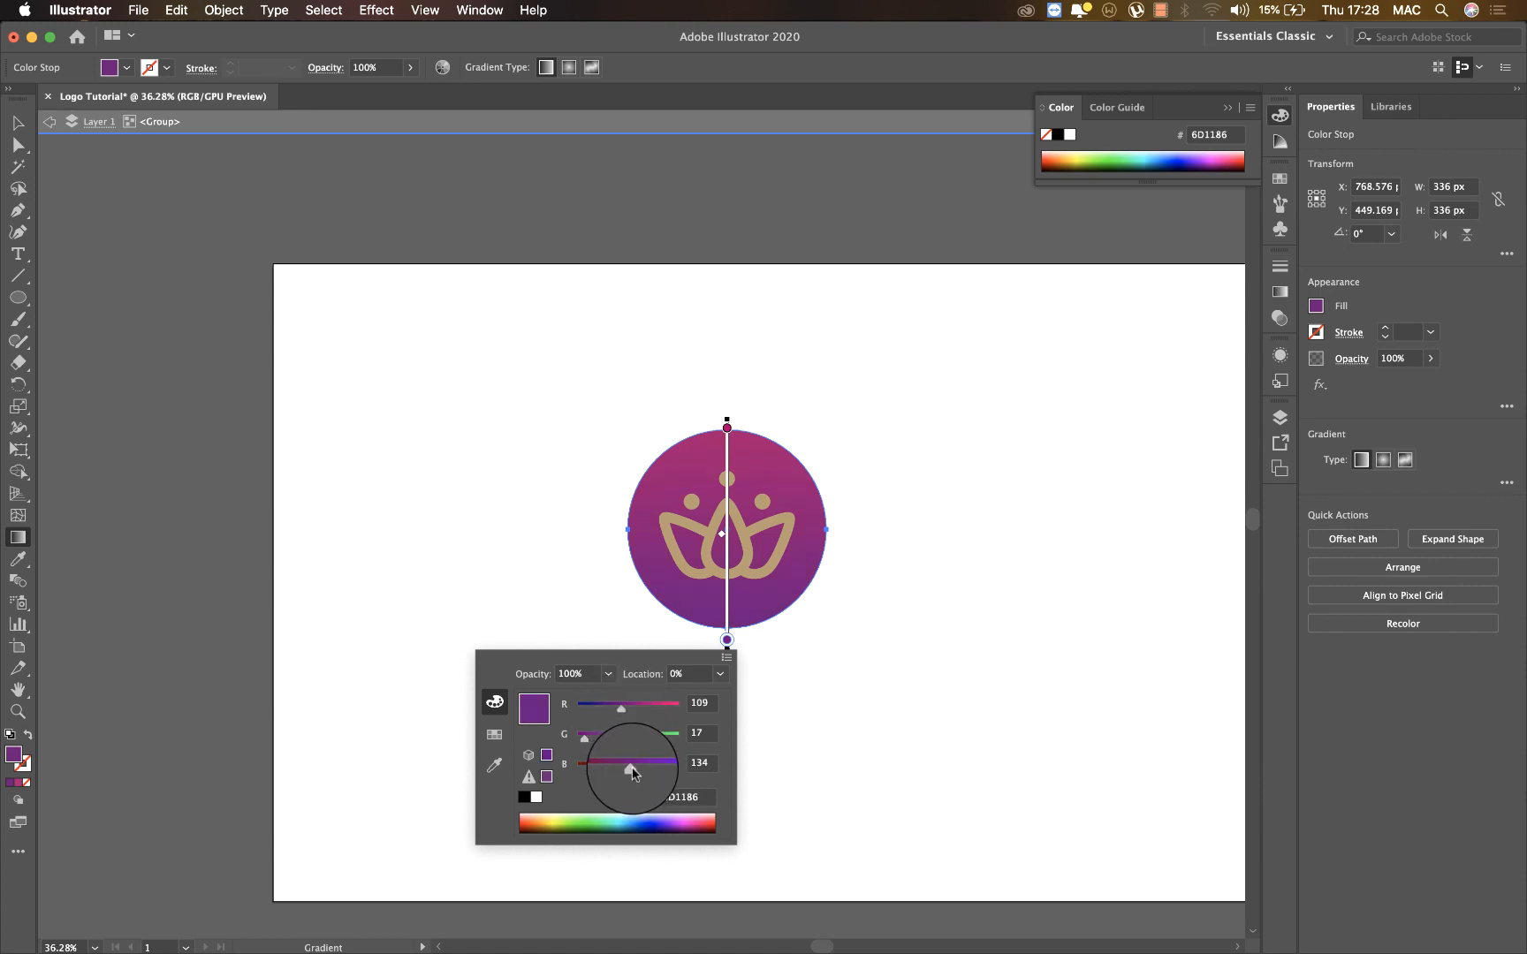
pyautogui.press('Escape')
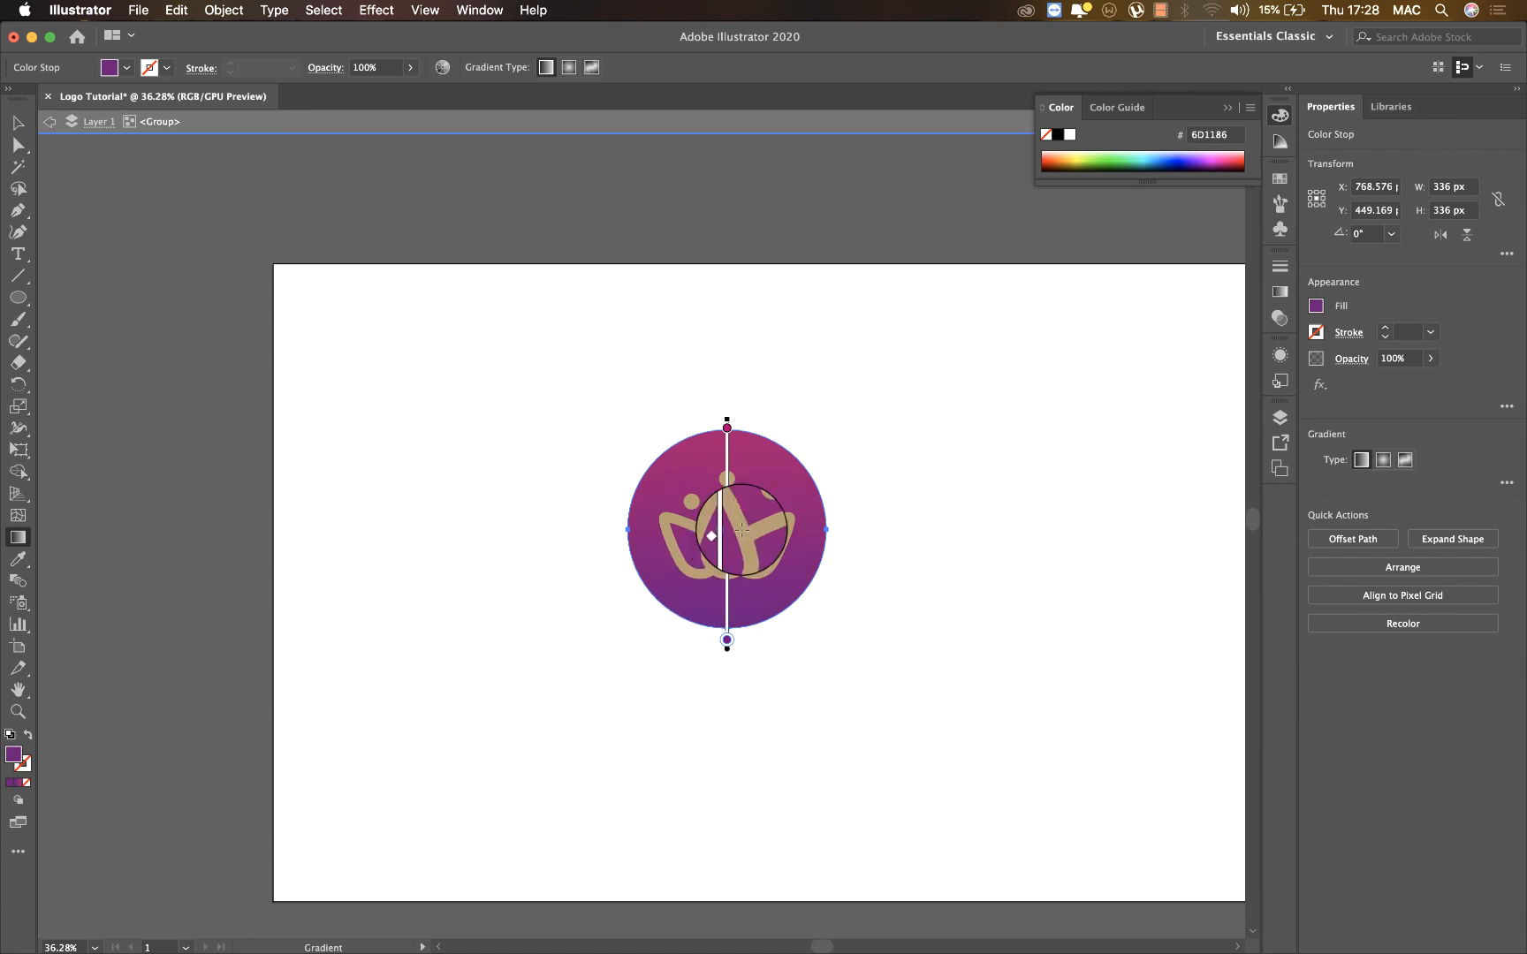
pyautogui.press('v')
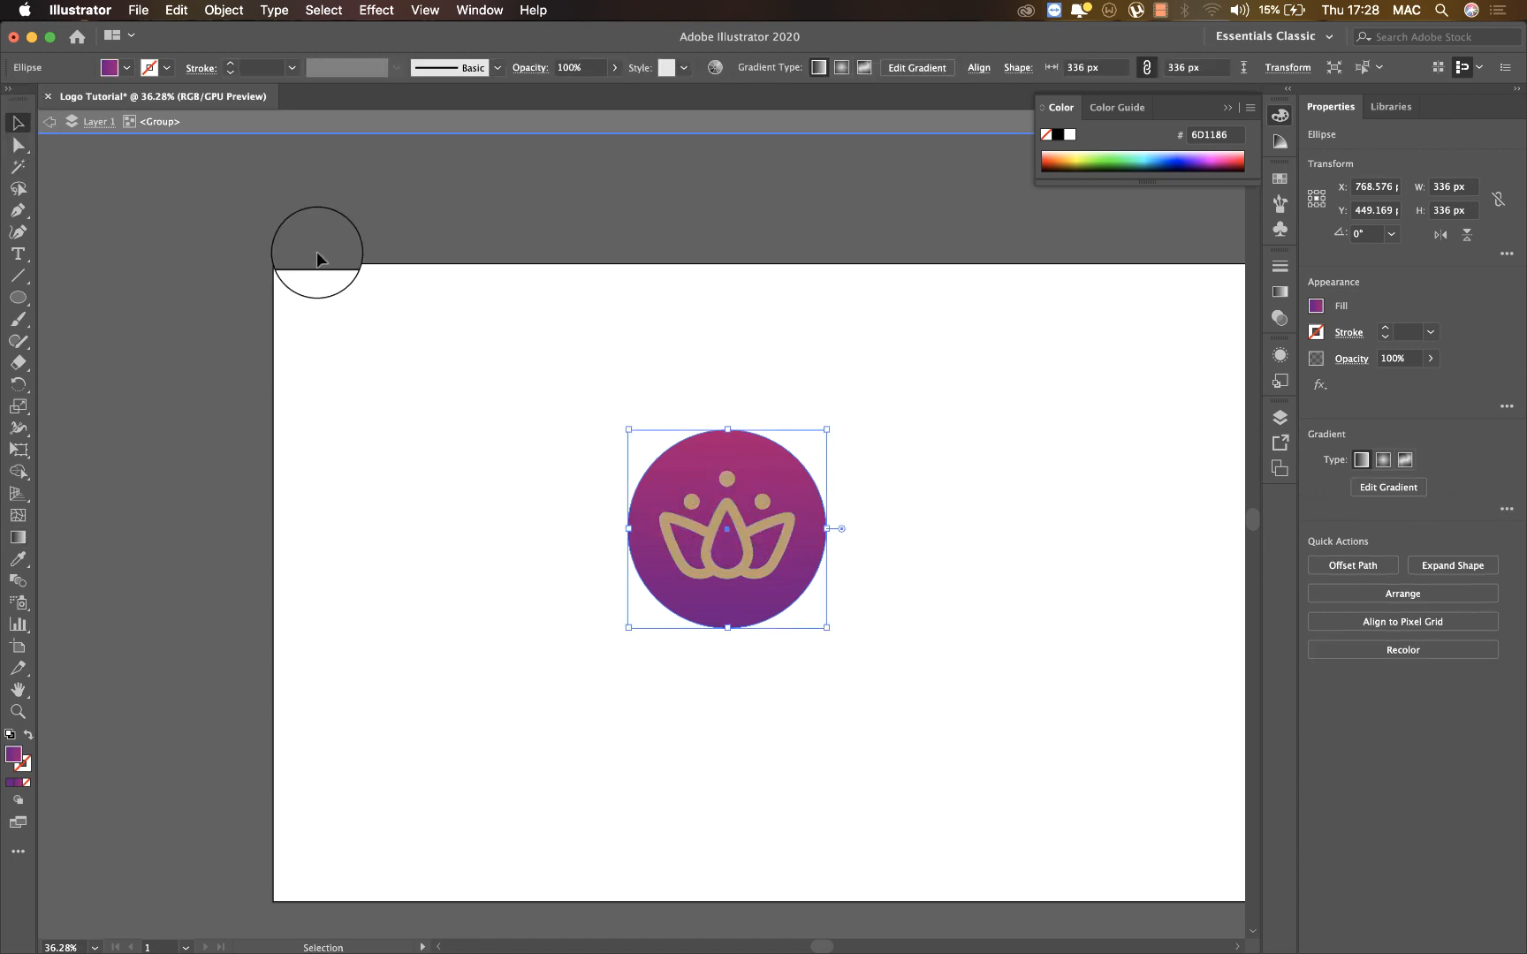
pyautogui.click(471, 455)
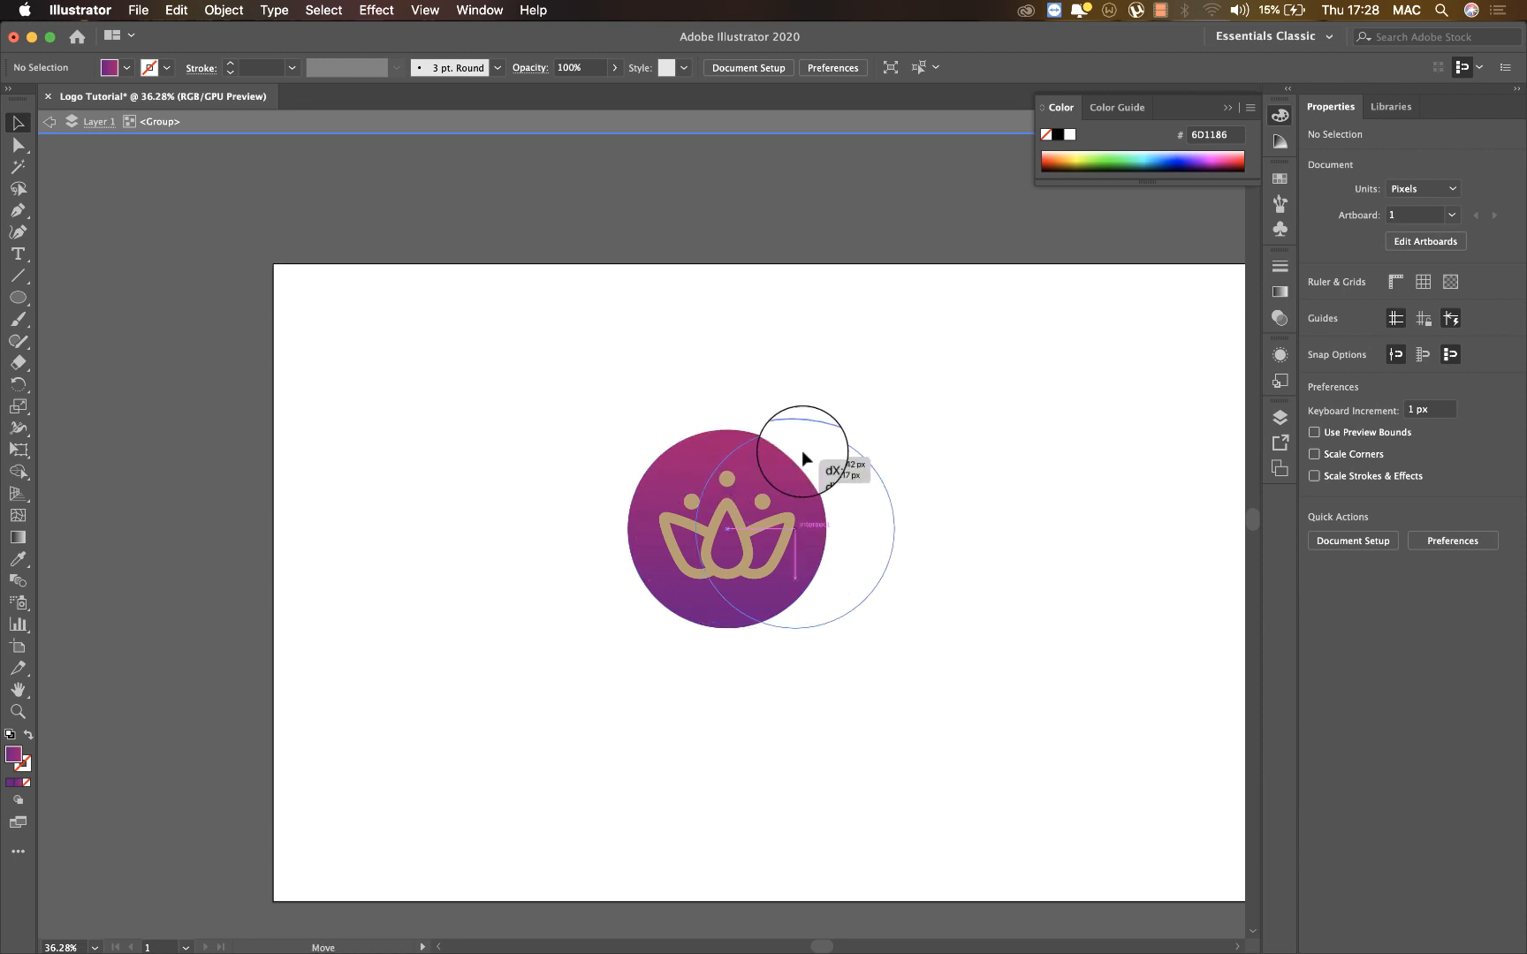
# Move the gradient circle sideways from the lotus, and undo the move
pyautogui.moveTo(801, 452); pyautogui.dragTo(872, 451)
pyautogui.press('super+z')
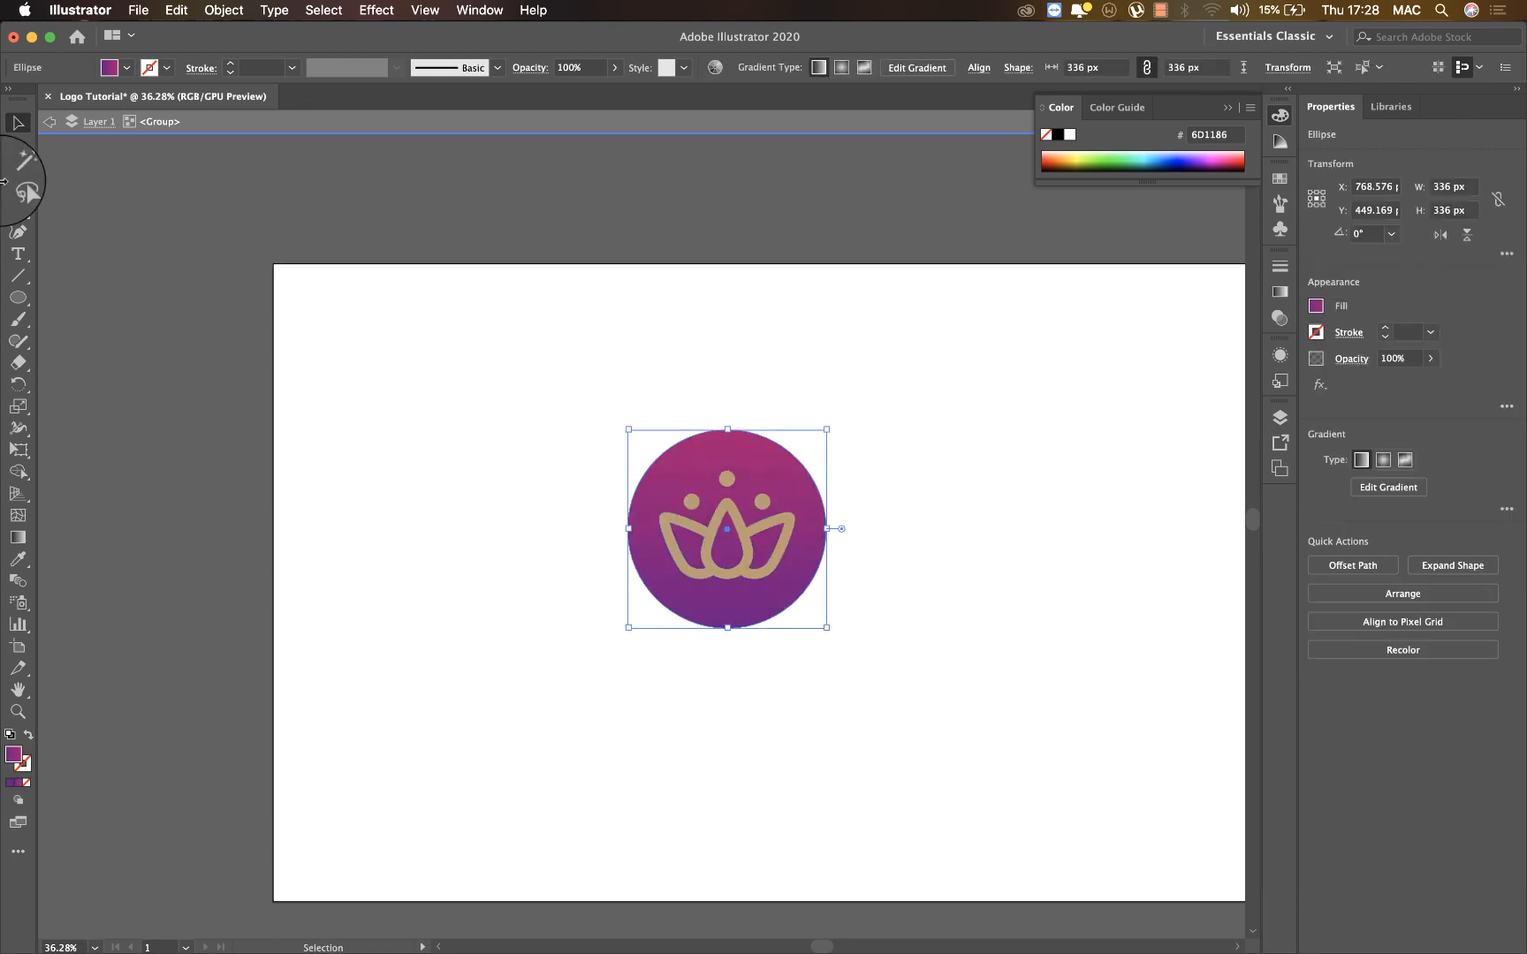
pyautogui.click(669, 390)
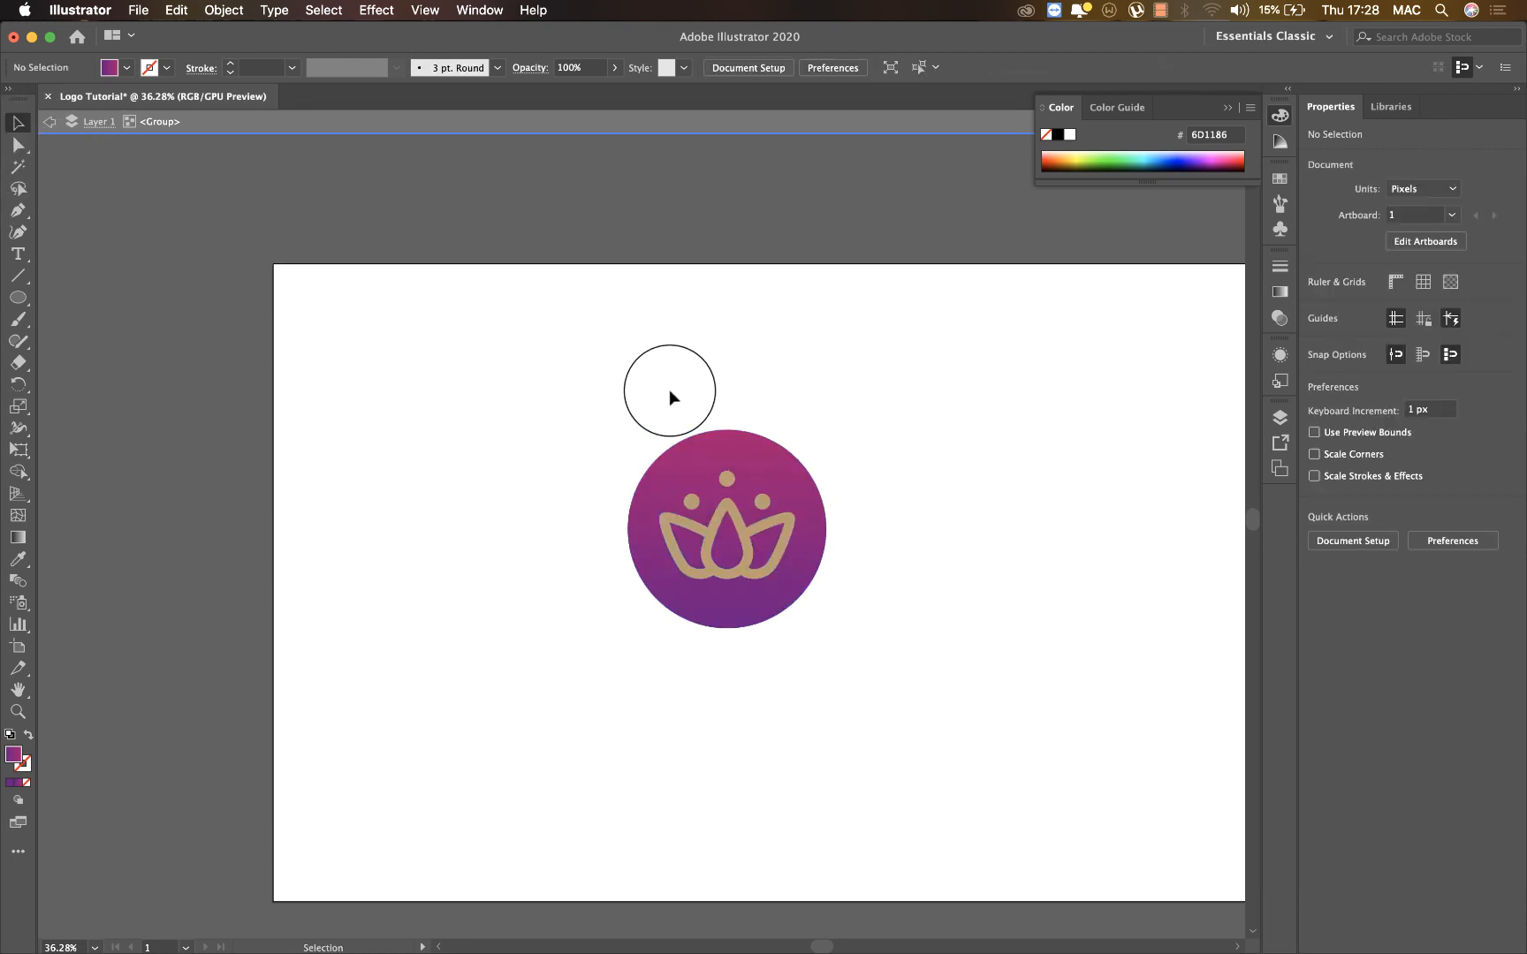
# Try a diagonal gradient direction on the circle, and redraw it vertically with magenta at the top and purple at the bottom
pyautogui.click(18, 535)
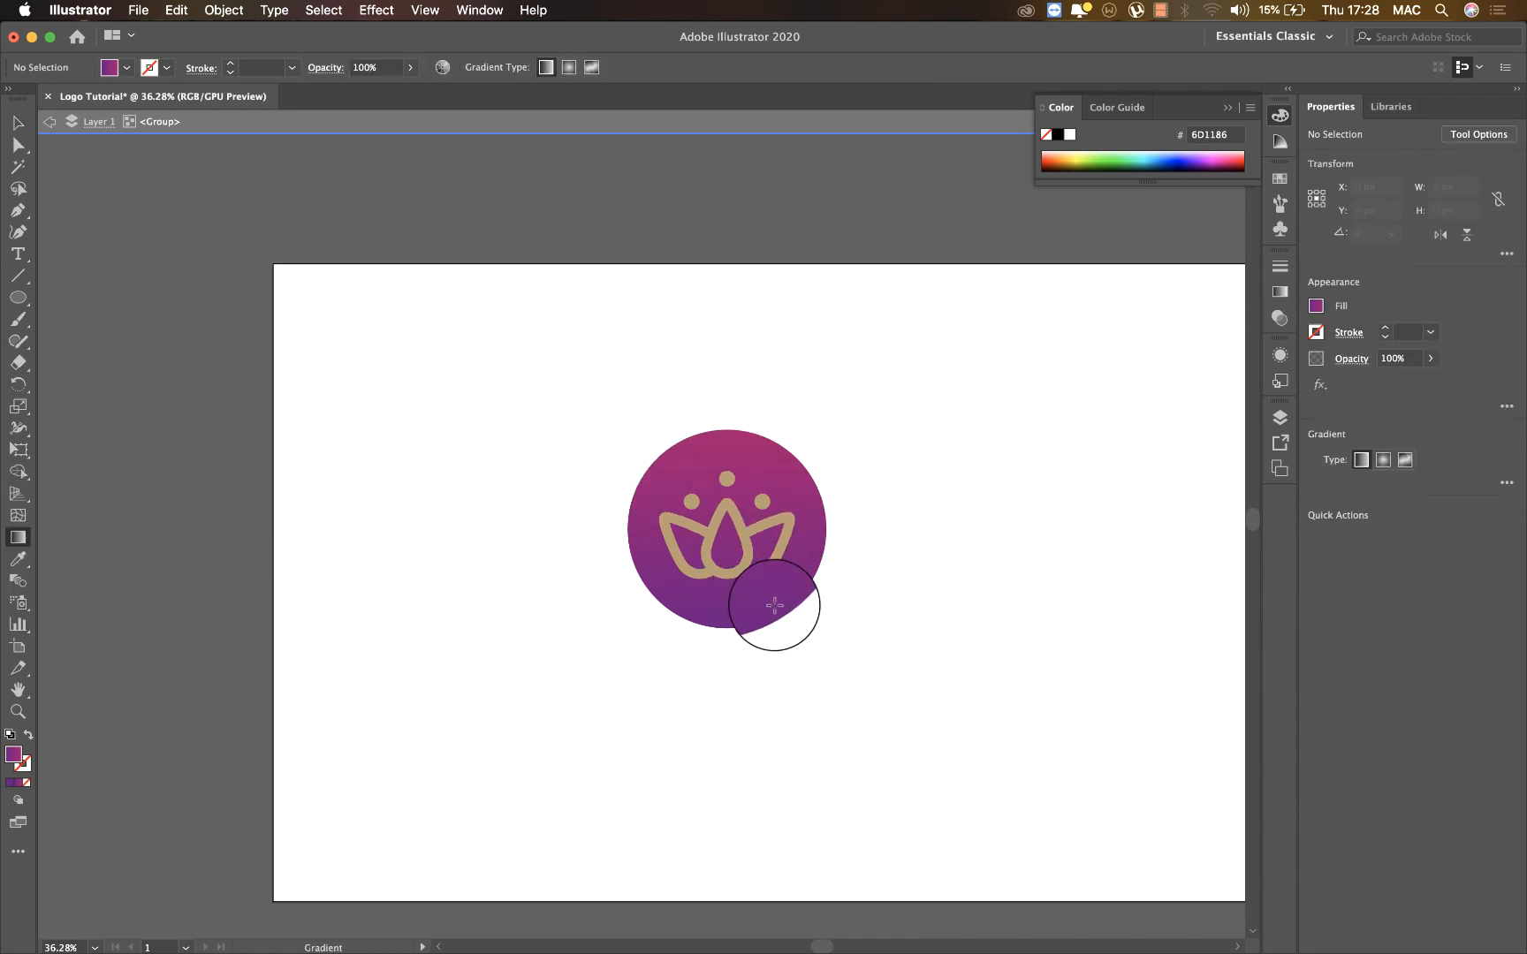
pyautogui.click(723, 430)
pyautogui.moveTo(823, 431); pyautogui.dragTo(722, 572)
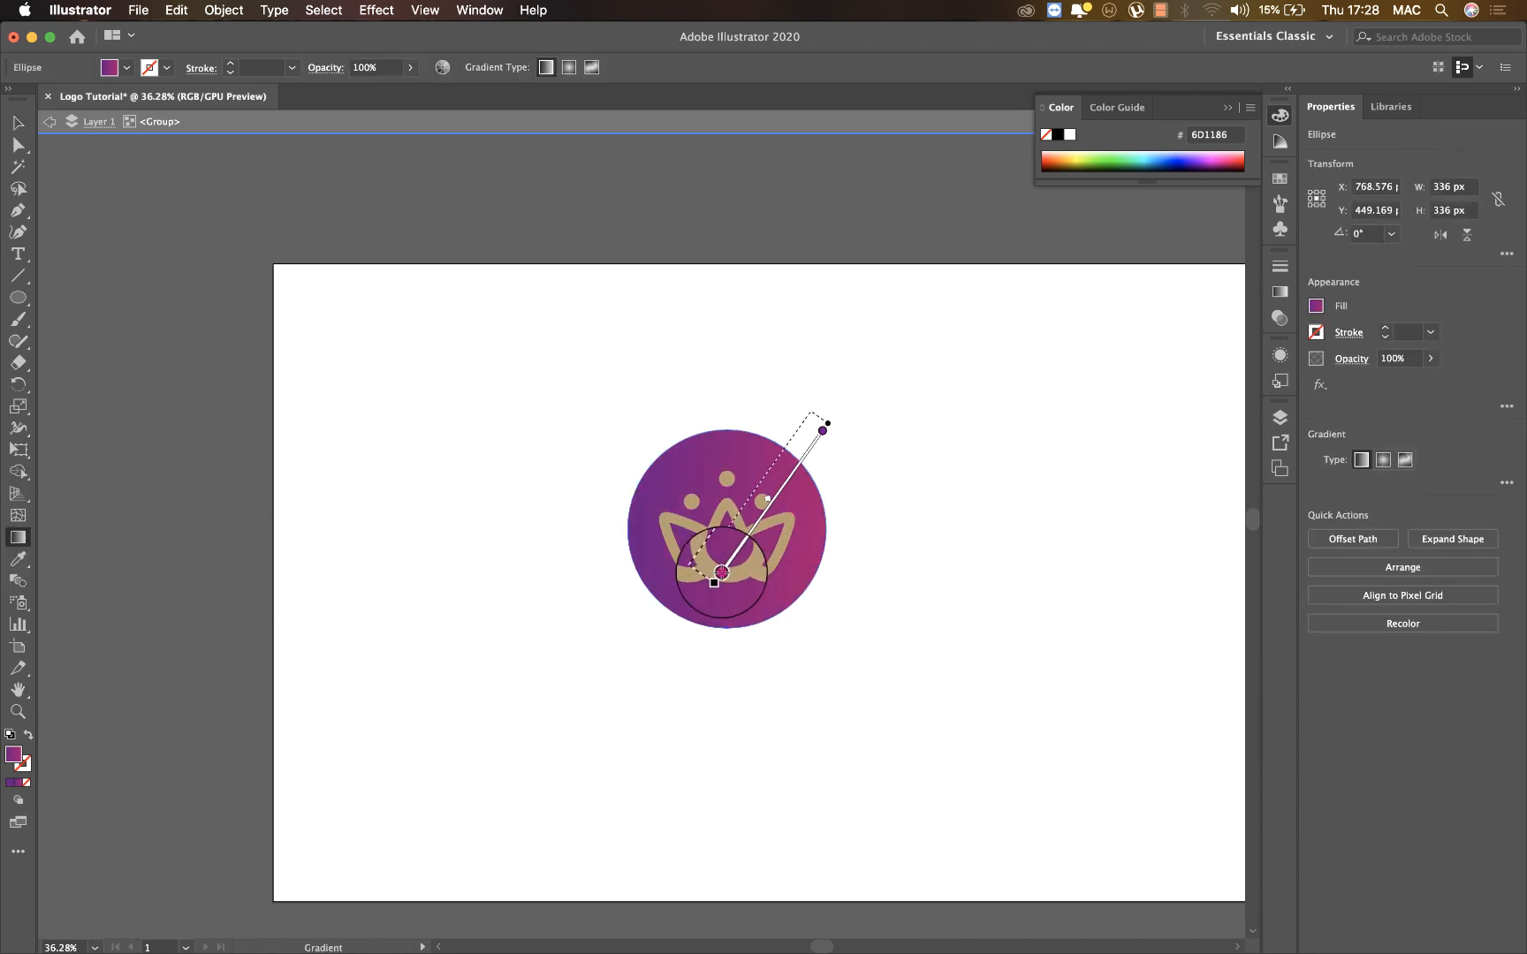
pyautogui.moveTo(717, 410)
pyautogui.mouseDown()
pyautogui.moveTo(715, 624)
pyautogui.moveTo(749, 433)
pyautogui.moveTo(727, 430)
pyautogui.mouseUp()
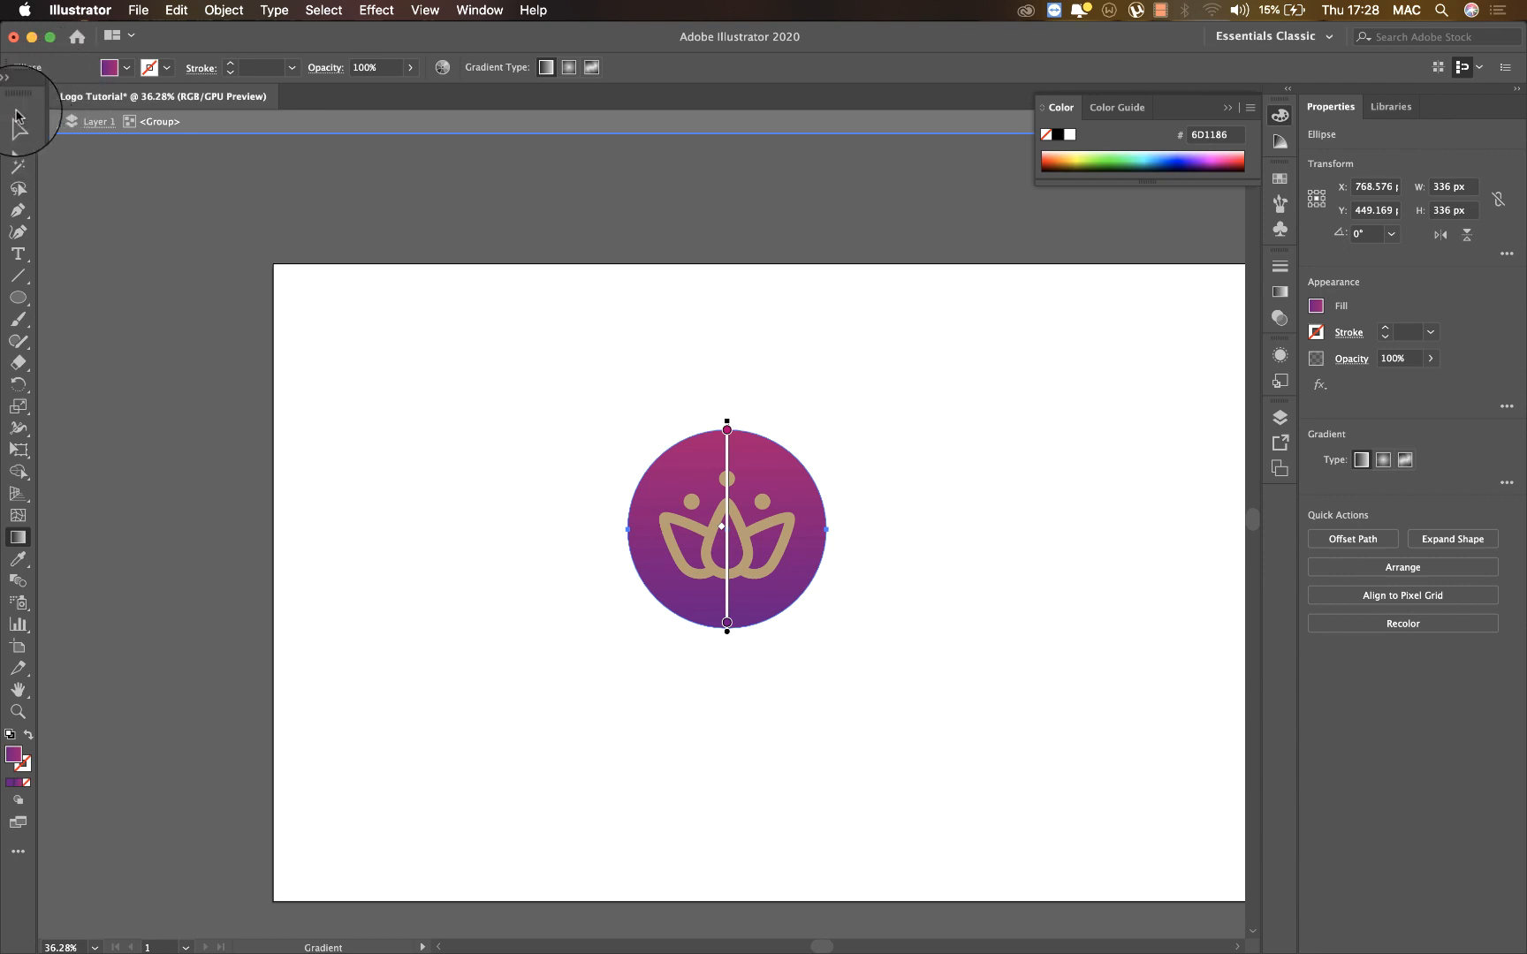
pyautogui.press('v')
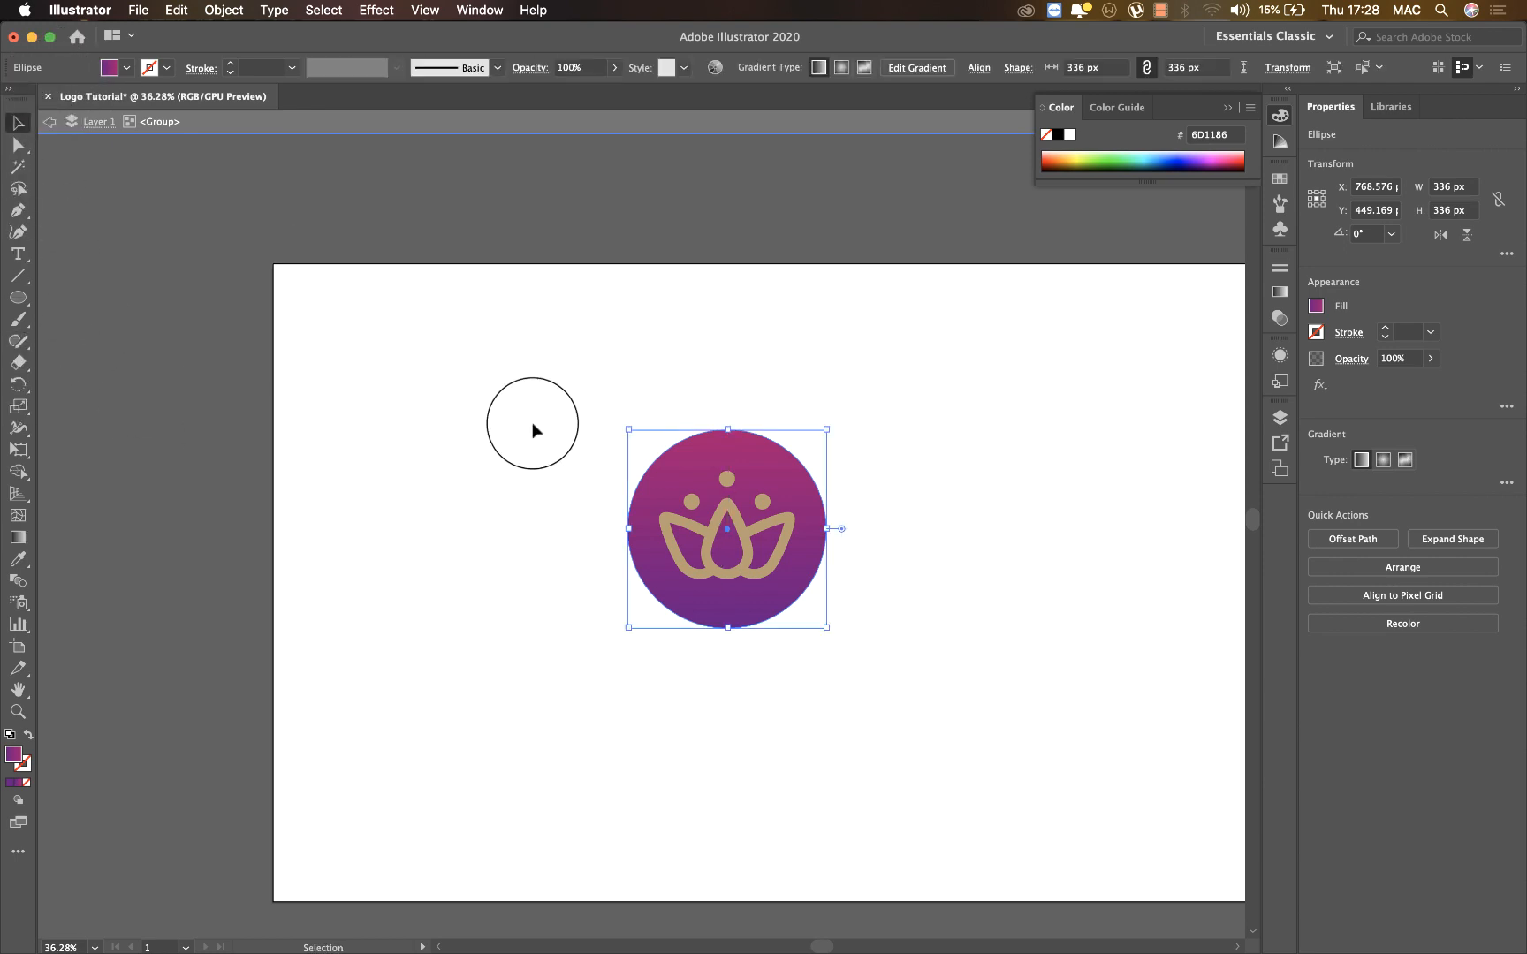
# Fill the lotus group with white (FFFFFF) and deselect it
pyautogui.click(725, 482)
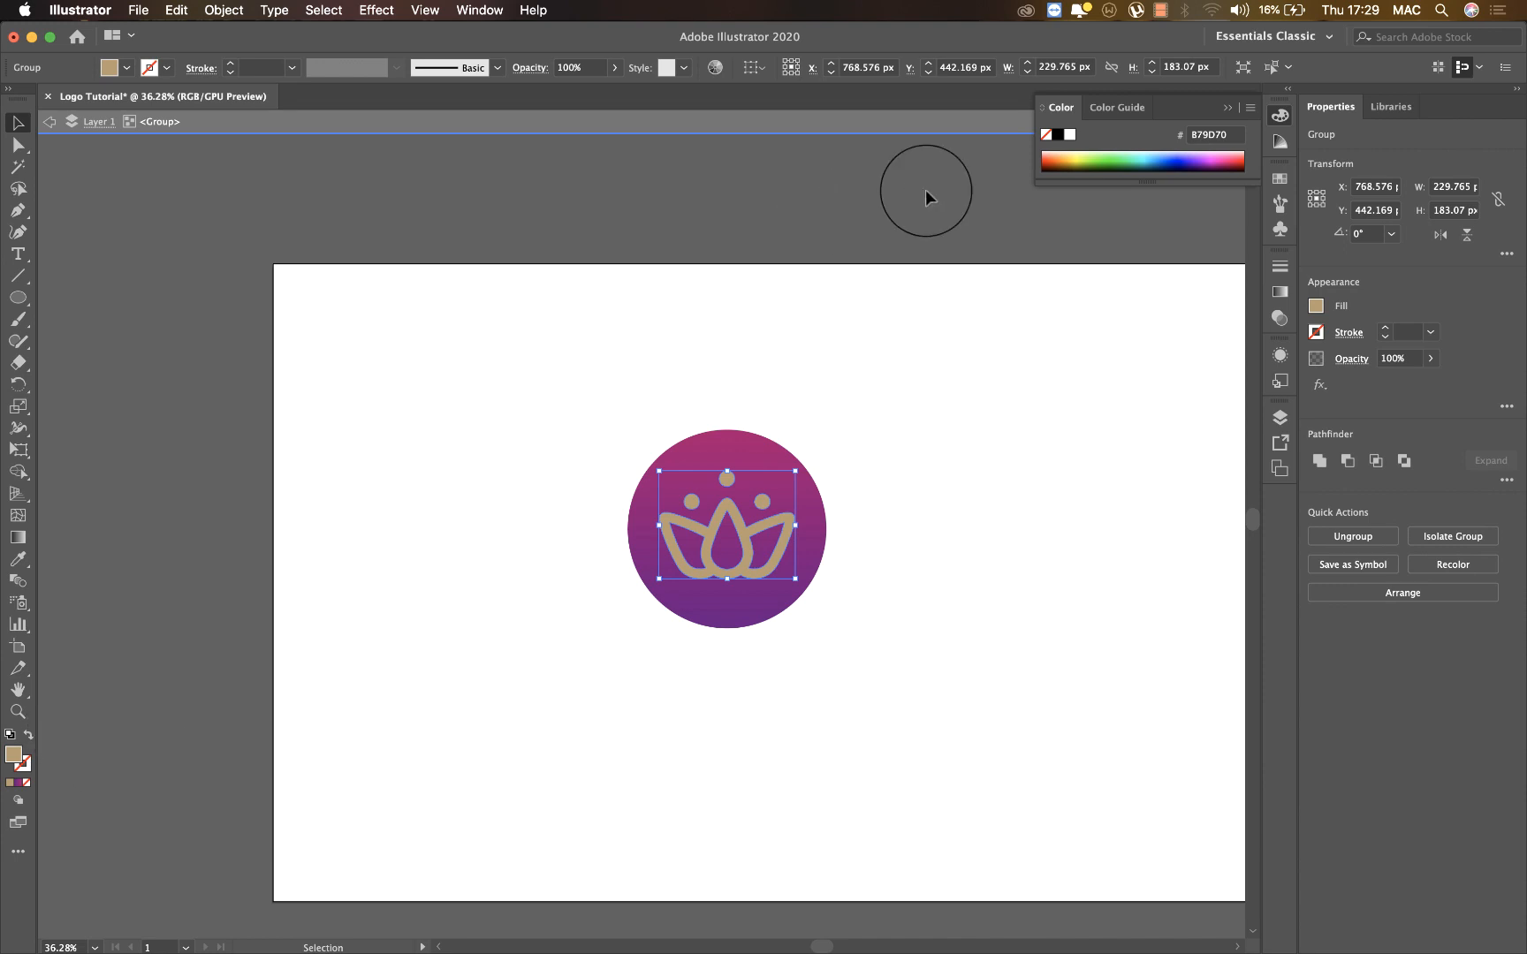
pyautogui.click(1069, 134)
pyautogui.click(963, 269)
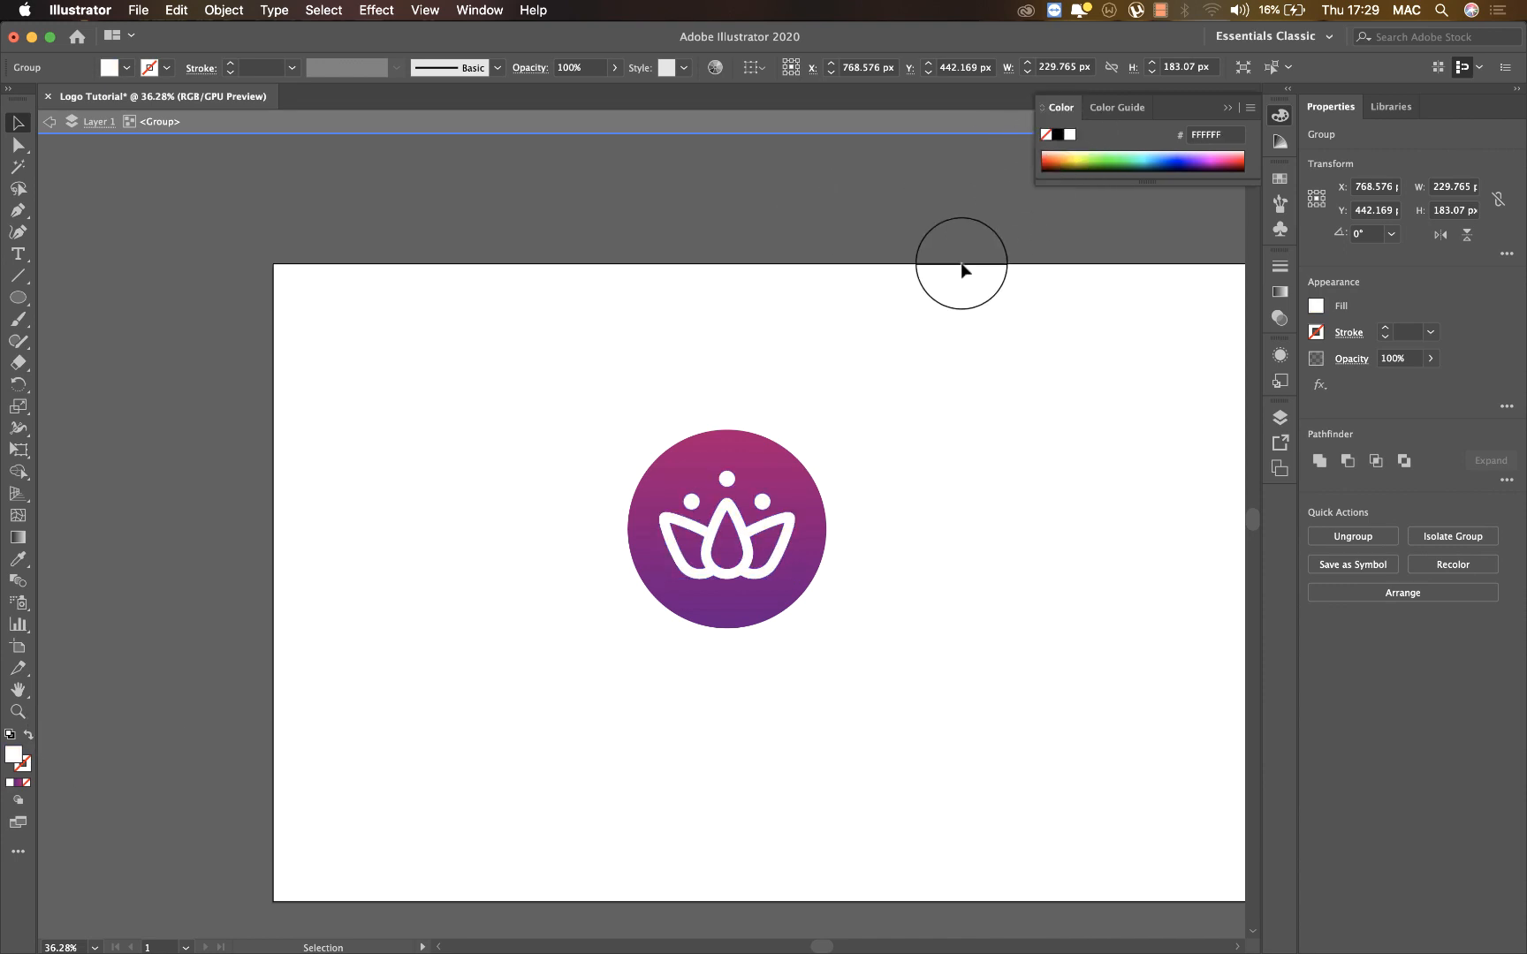
pyautogui.moveTo(981, 302); pyautogui.dragTo(633, 628)
pyautogui.click(562, 553)
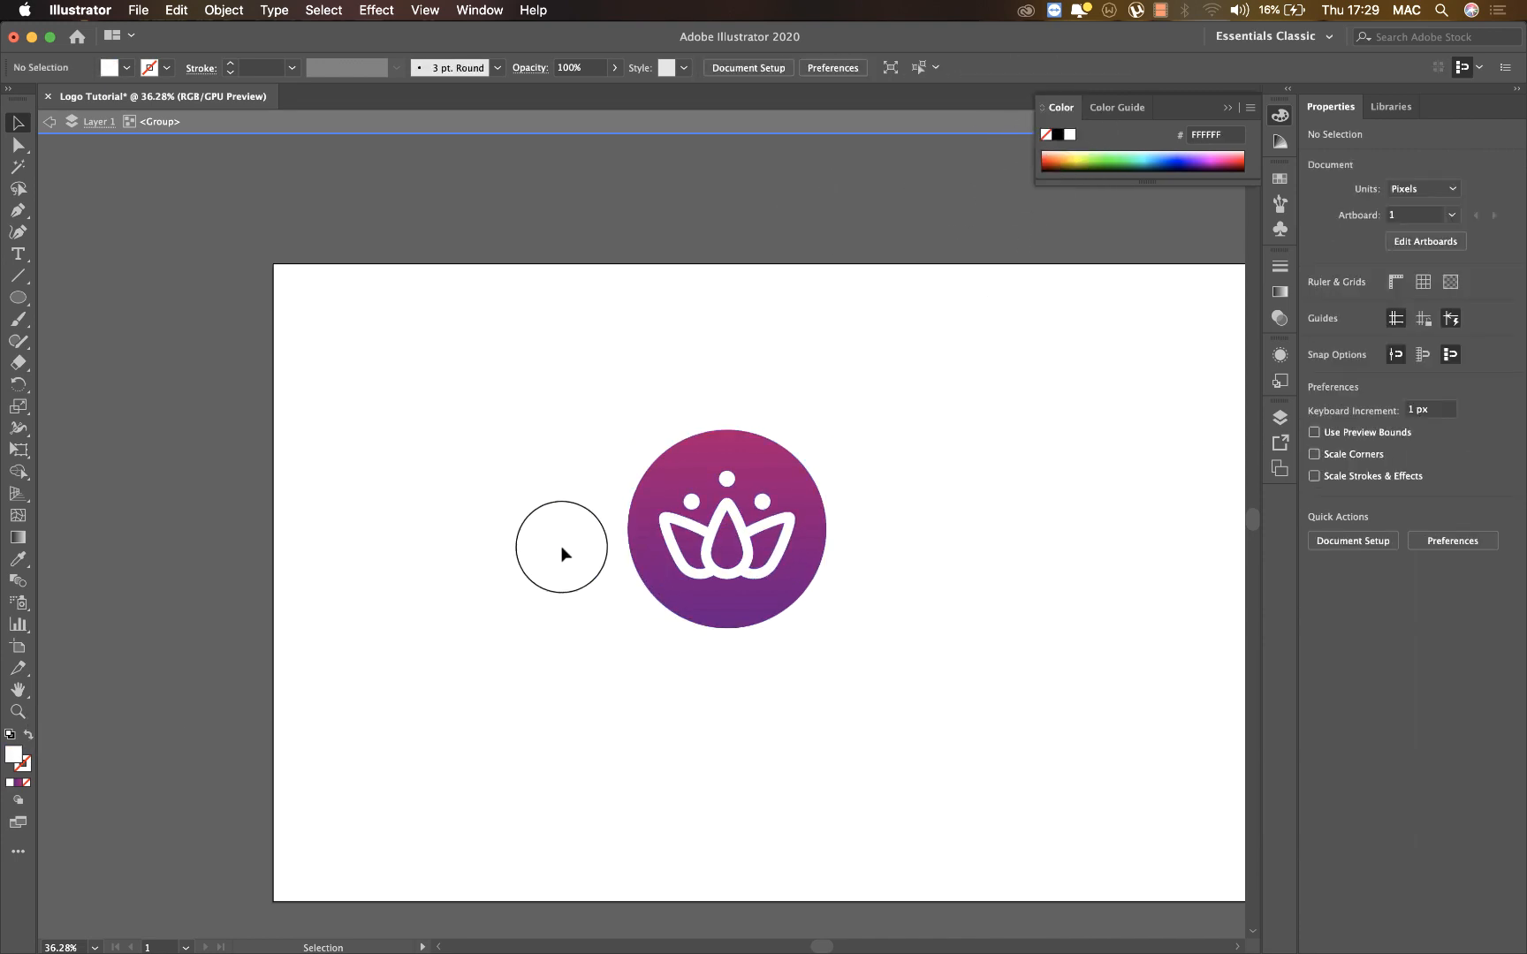
# Copy the circle's magenta-to-purple gradient onto the lotus group with the Eyedropper tool
pyautogui.click(723, 508)
pyautogui.press('i')
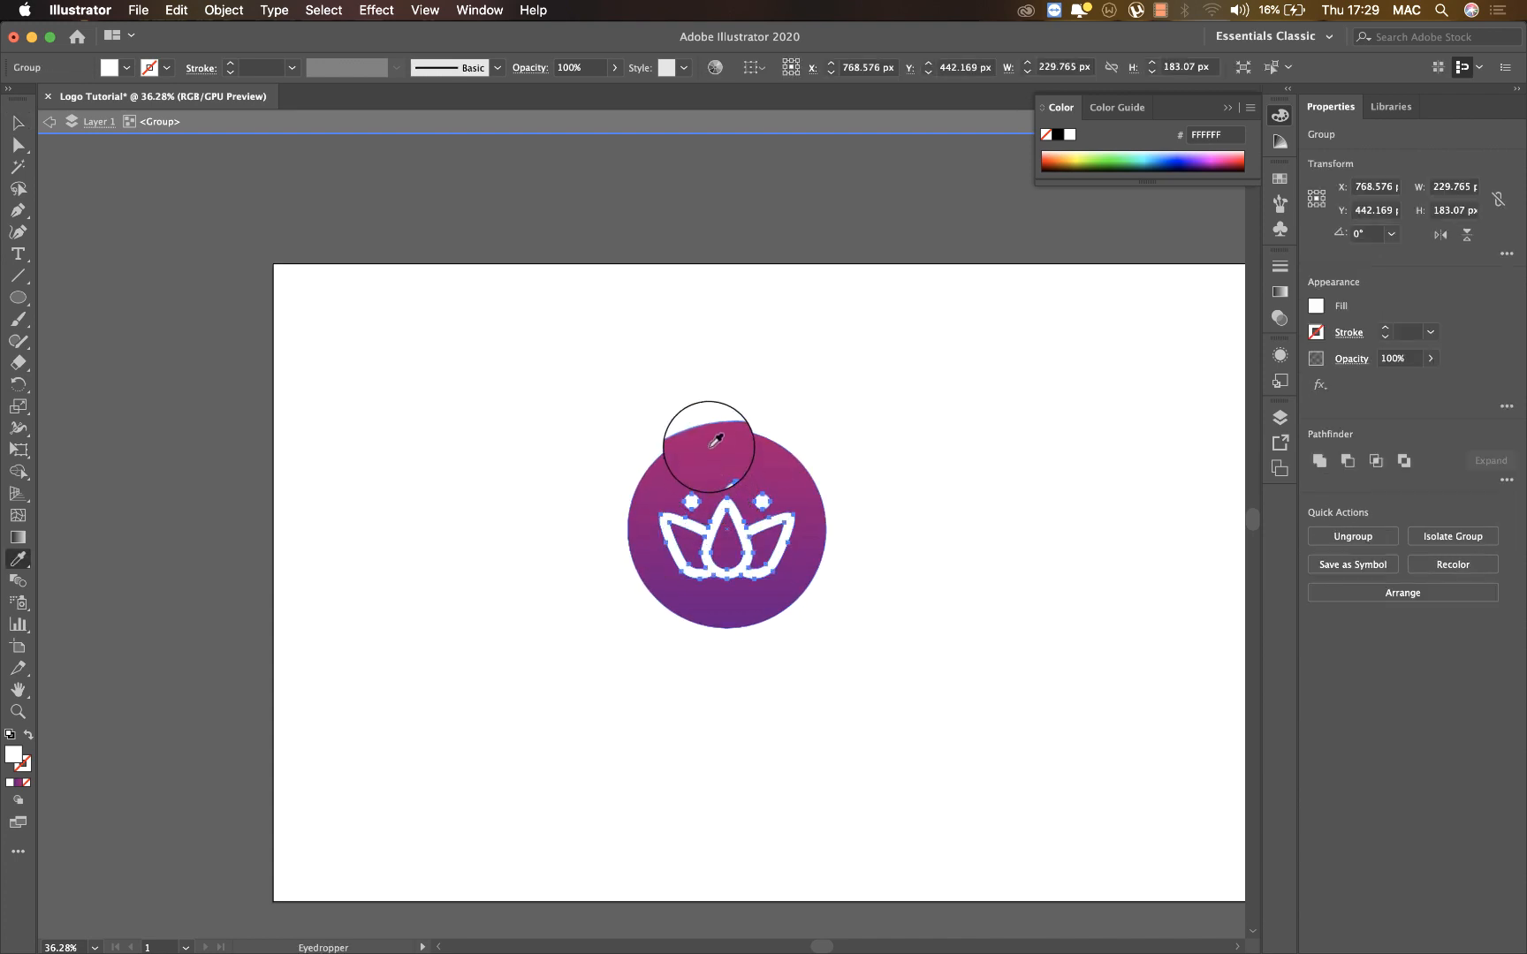
pyautogui.click(712, 444)
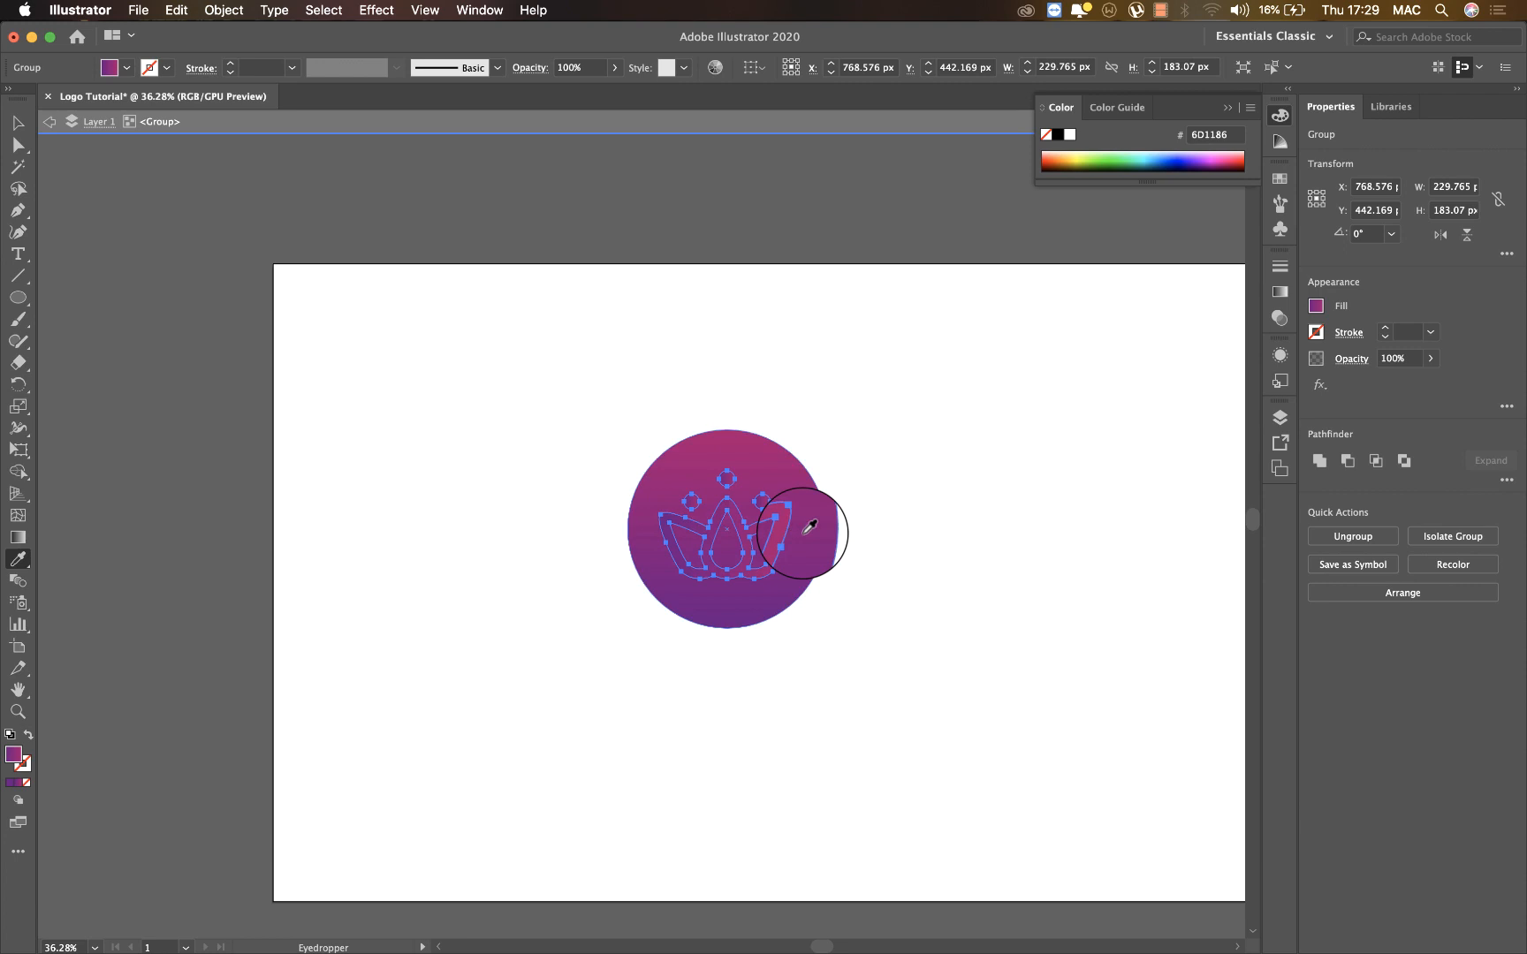
# Select the gradient circle behind the lotus and remove its fill
pyautogui.press('g')
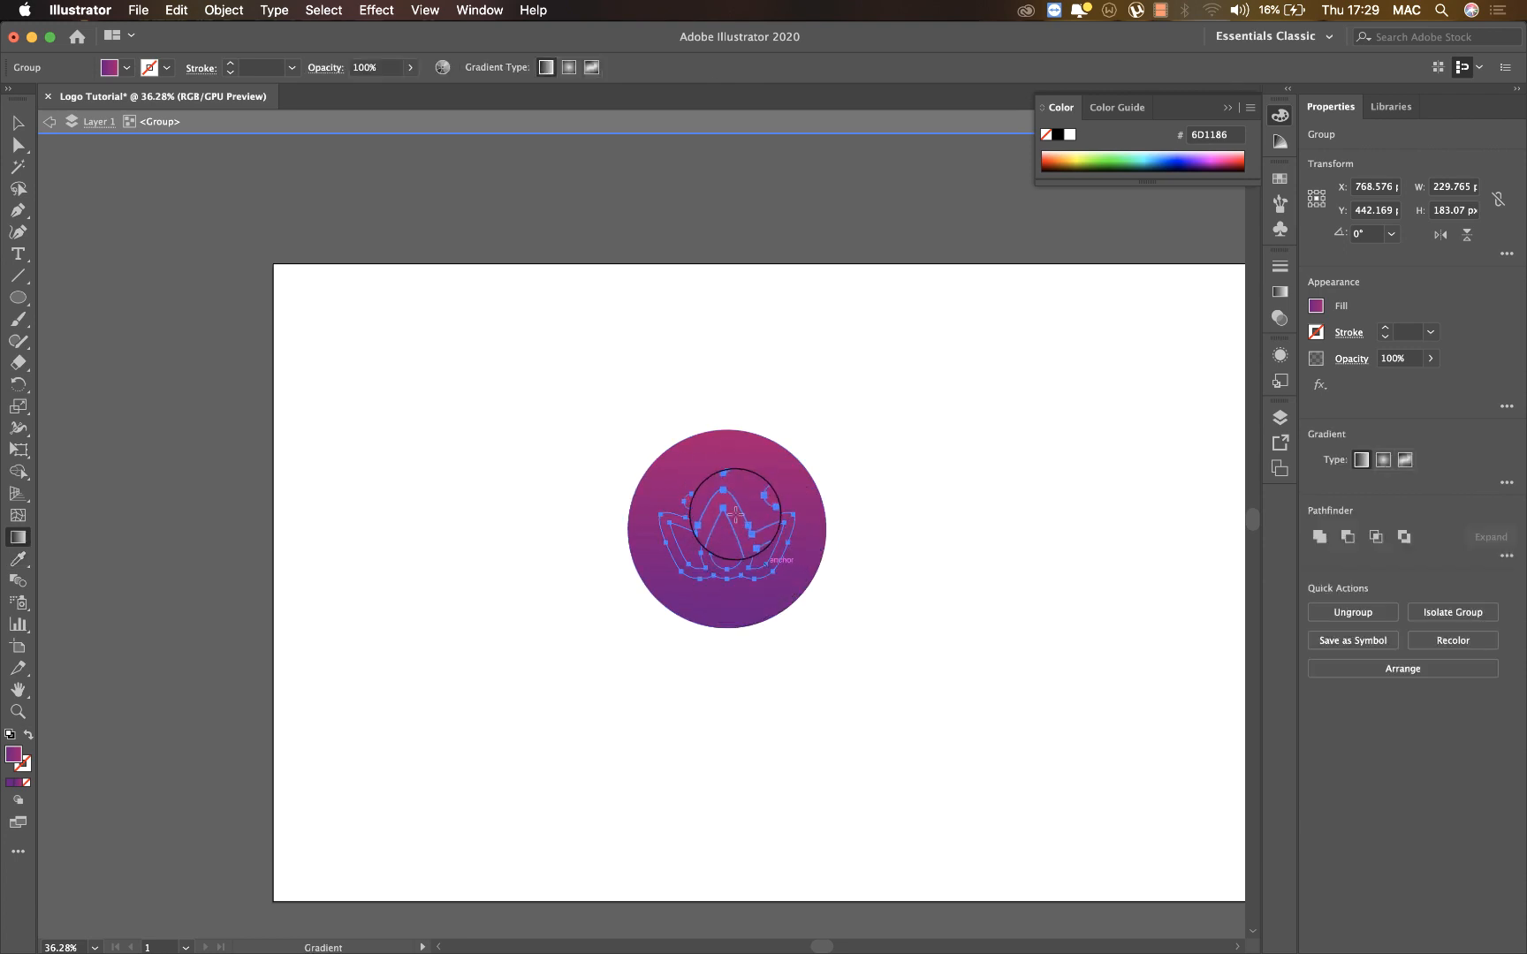
pyautogui.press('v')
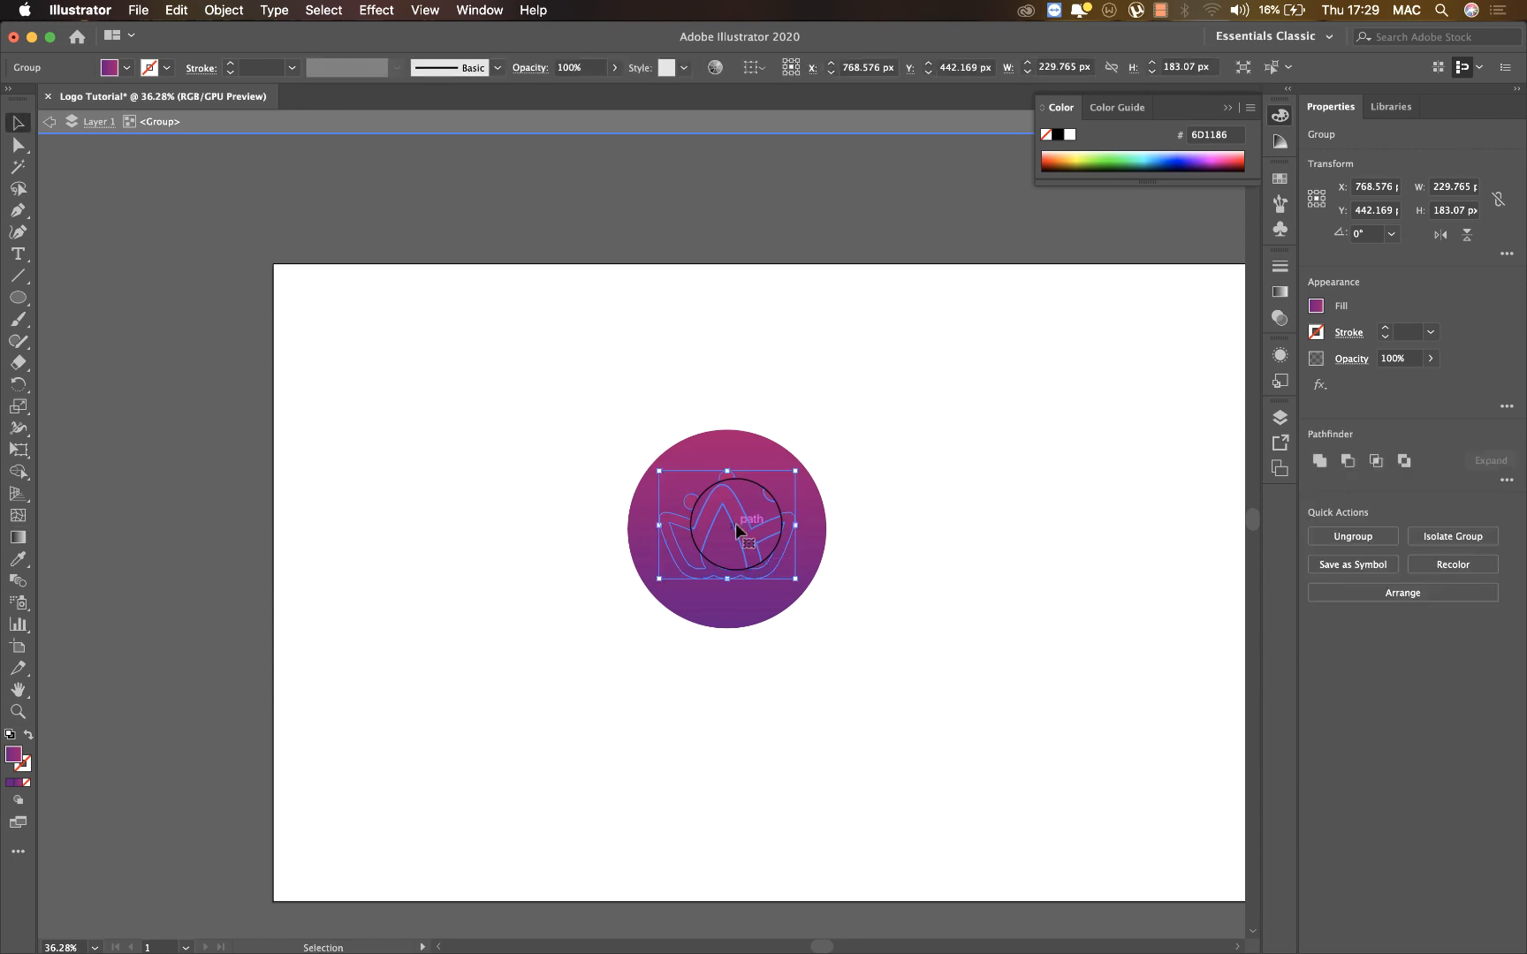
pyautogui.click(733, 453)
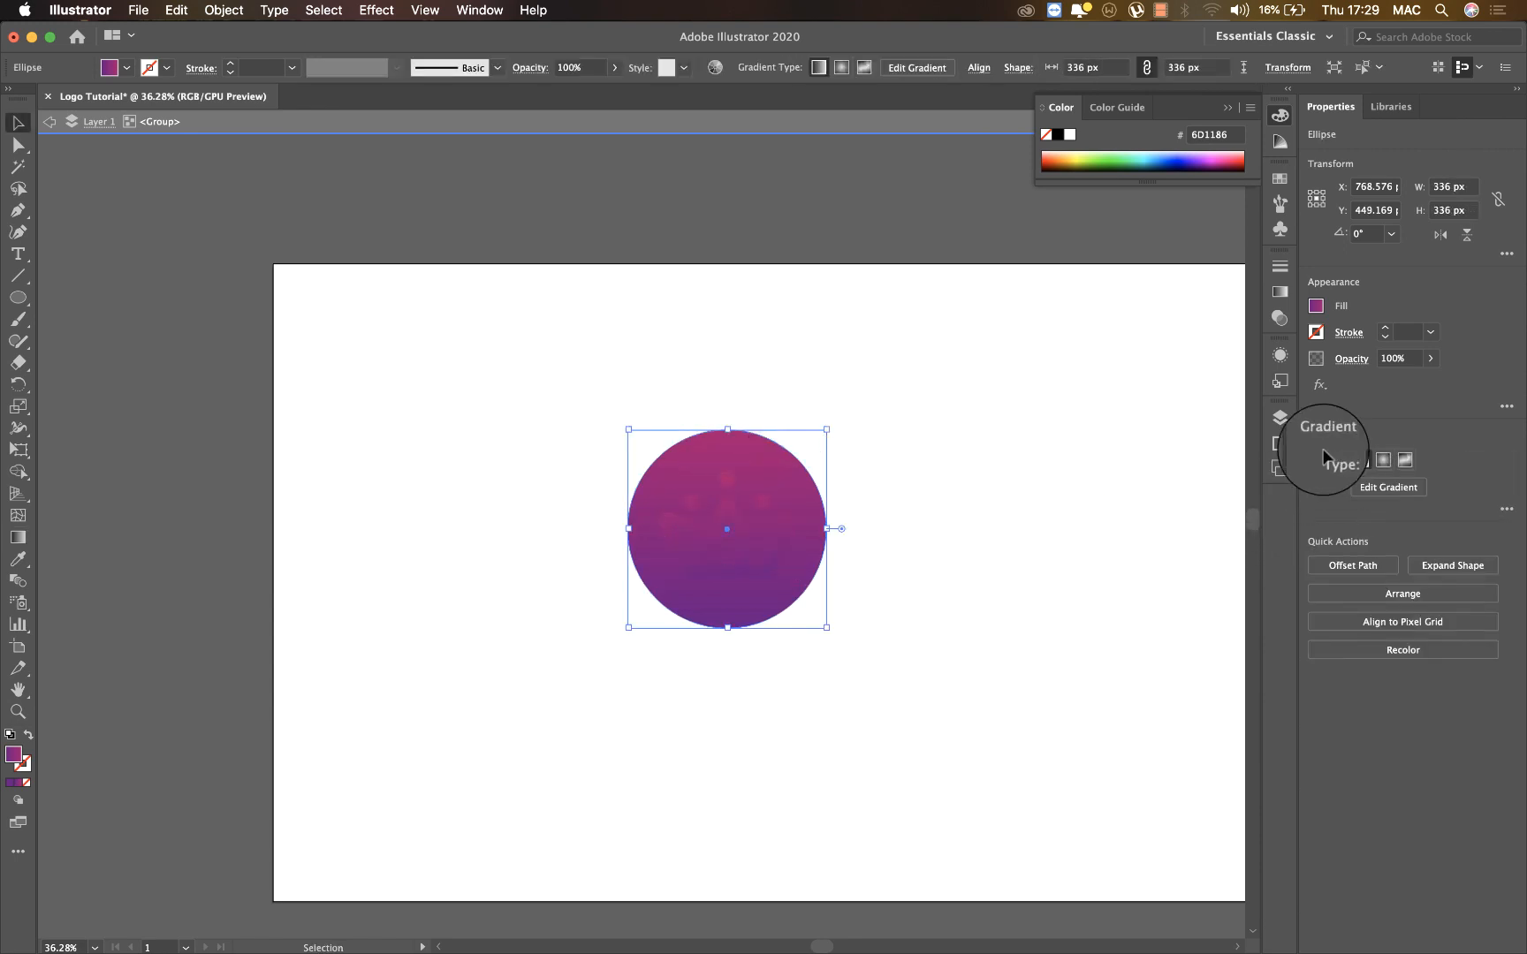
pyautogui.click(1314, 299)
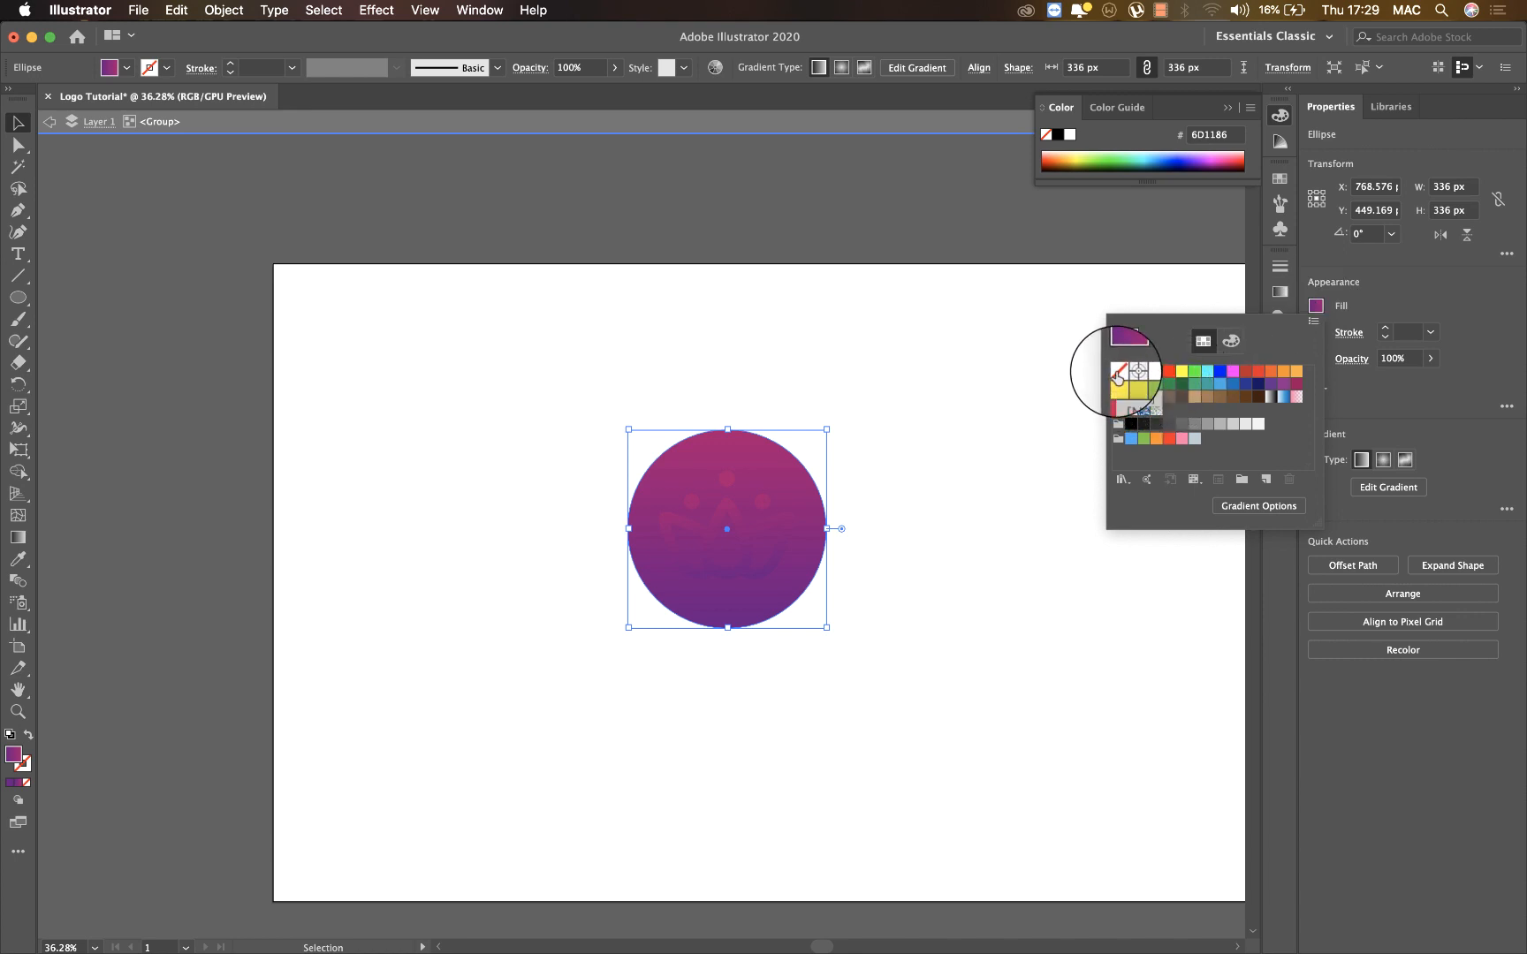
pyautogui.click(1117, 378)
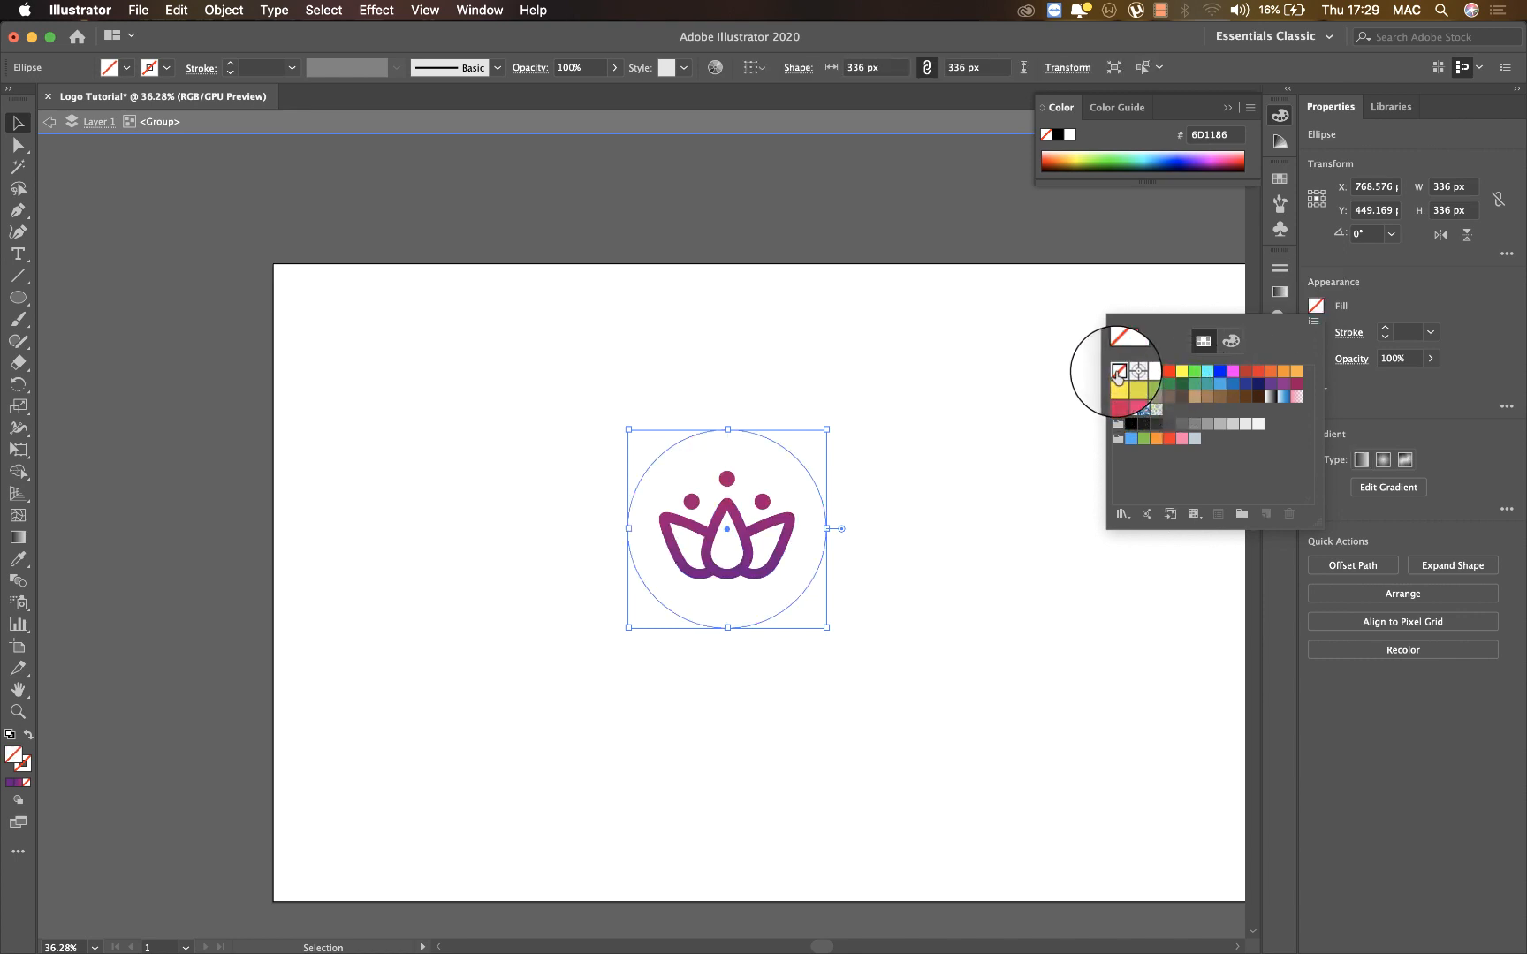
# Give the unfilled circle a black 10 pt stroke and deselect it
pyautogui.click(1313, 332)
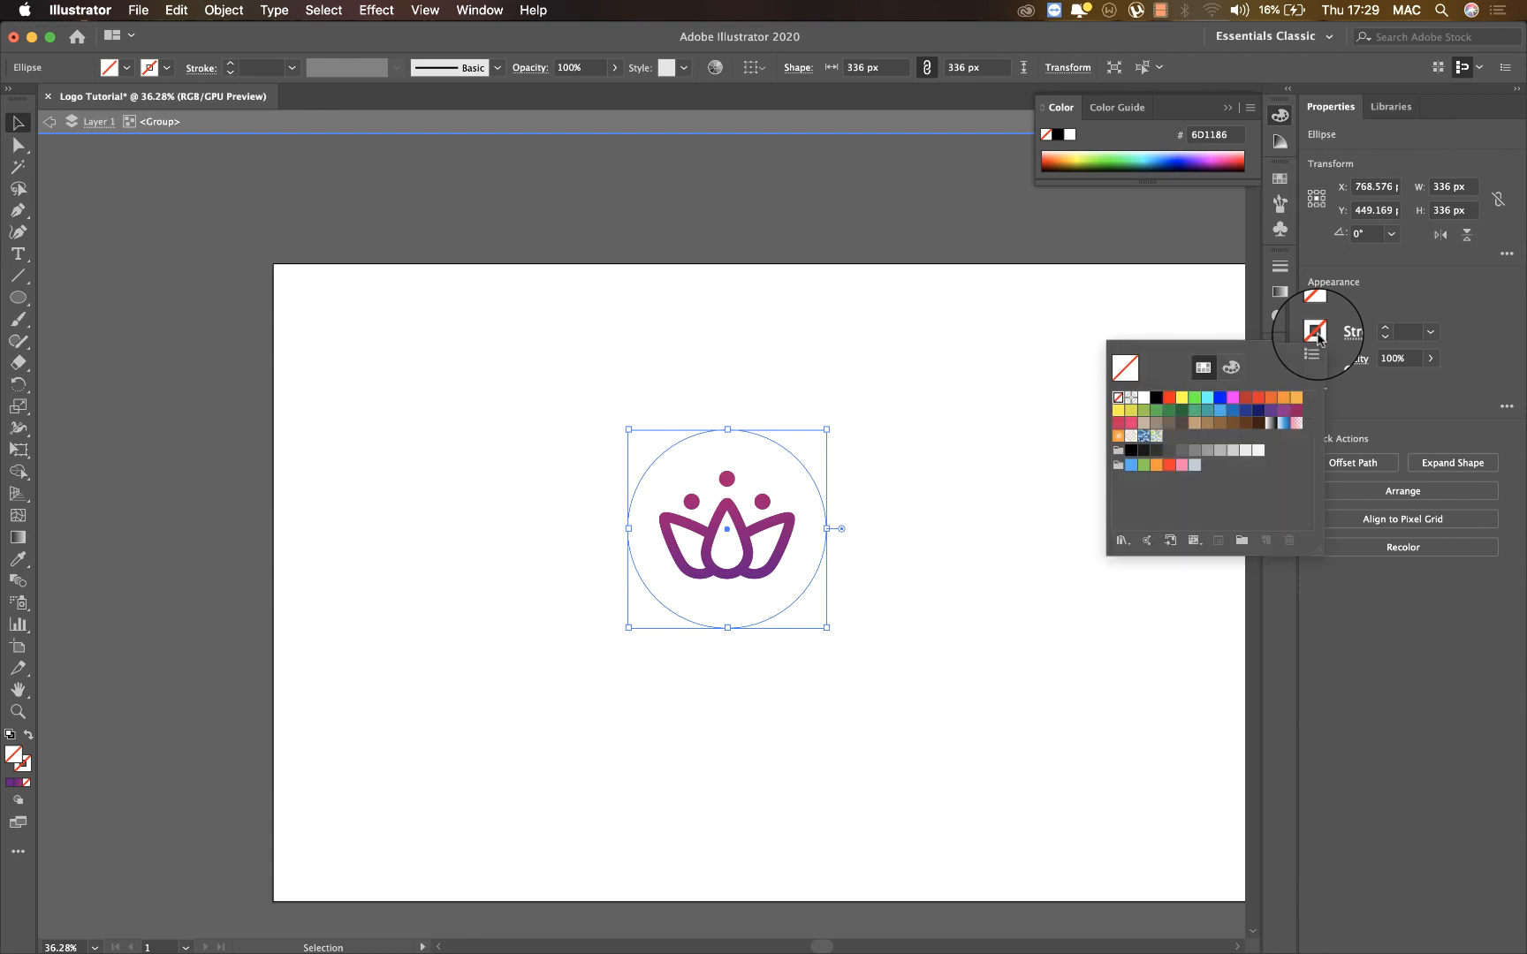
pyautogui.click(1161, 402)
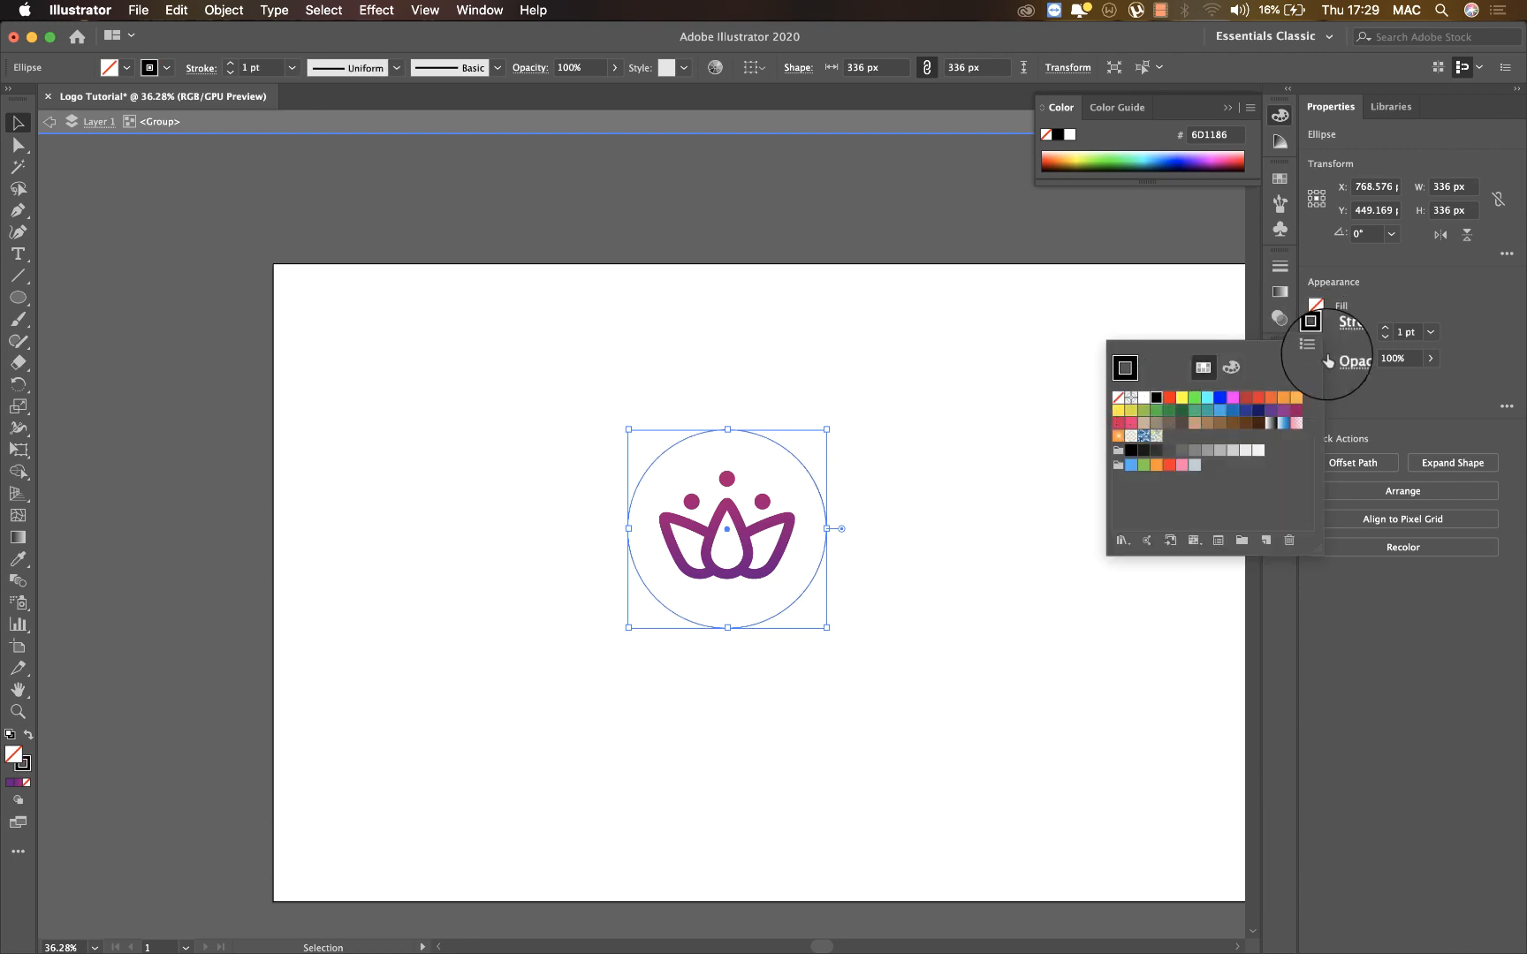
pyautogui.click(1431, 332)
pyautogui.click(1453, 591)
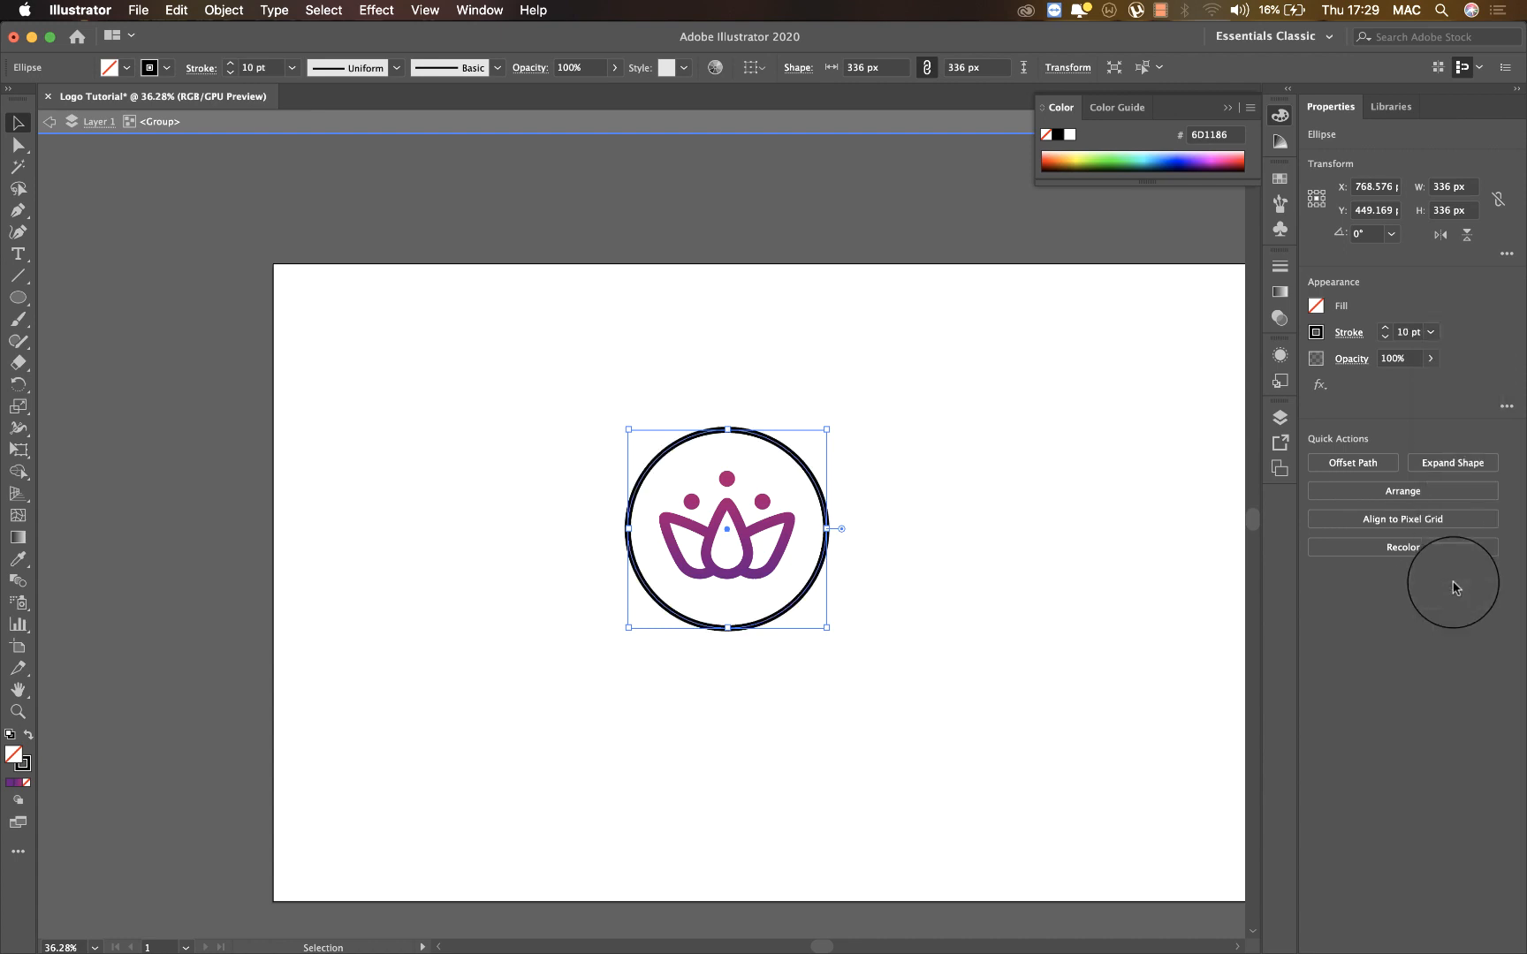
pyautogui.click(1430, 334)
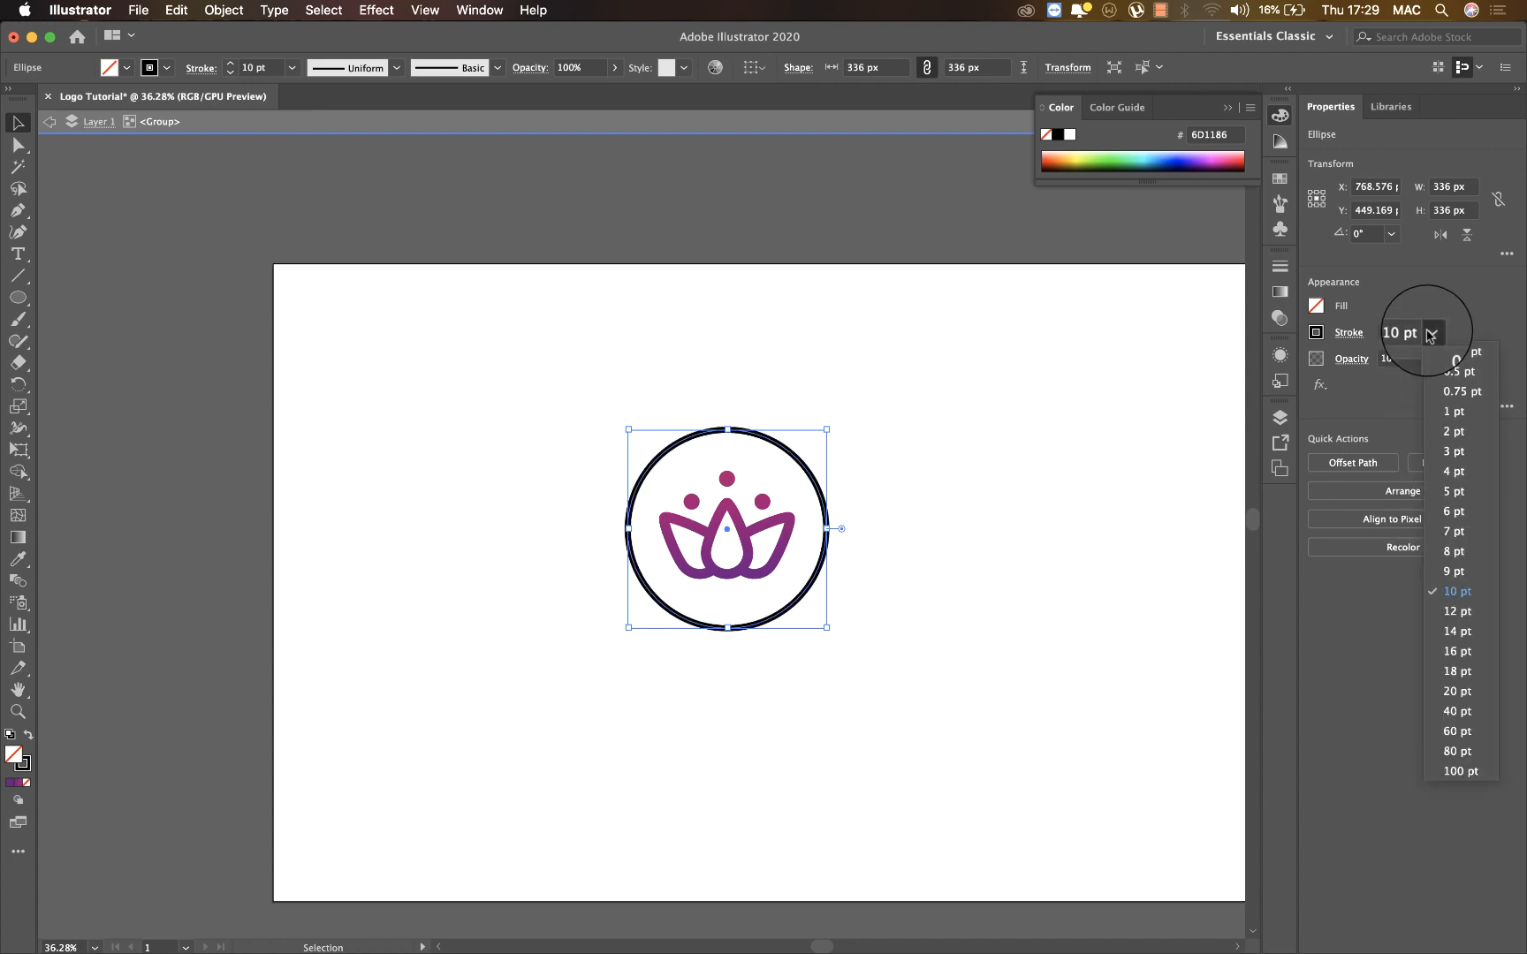
pyautogui.click(683, 612)
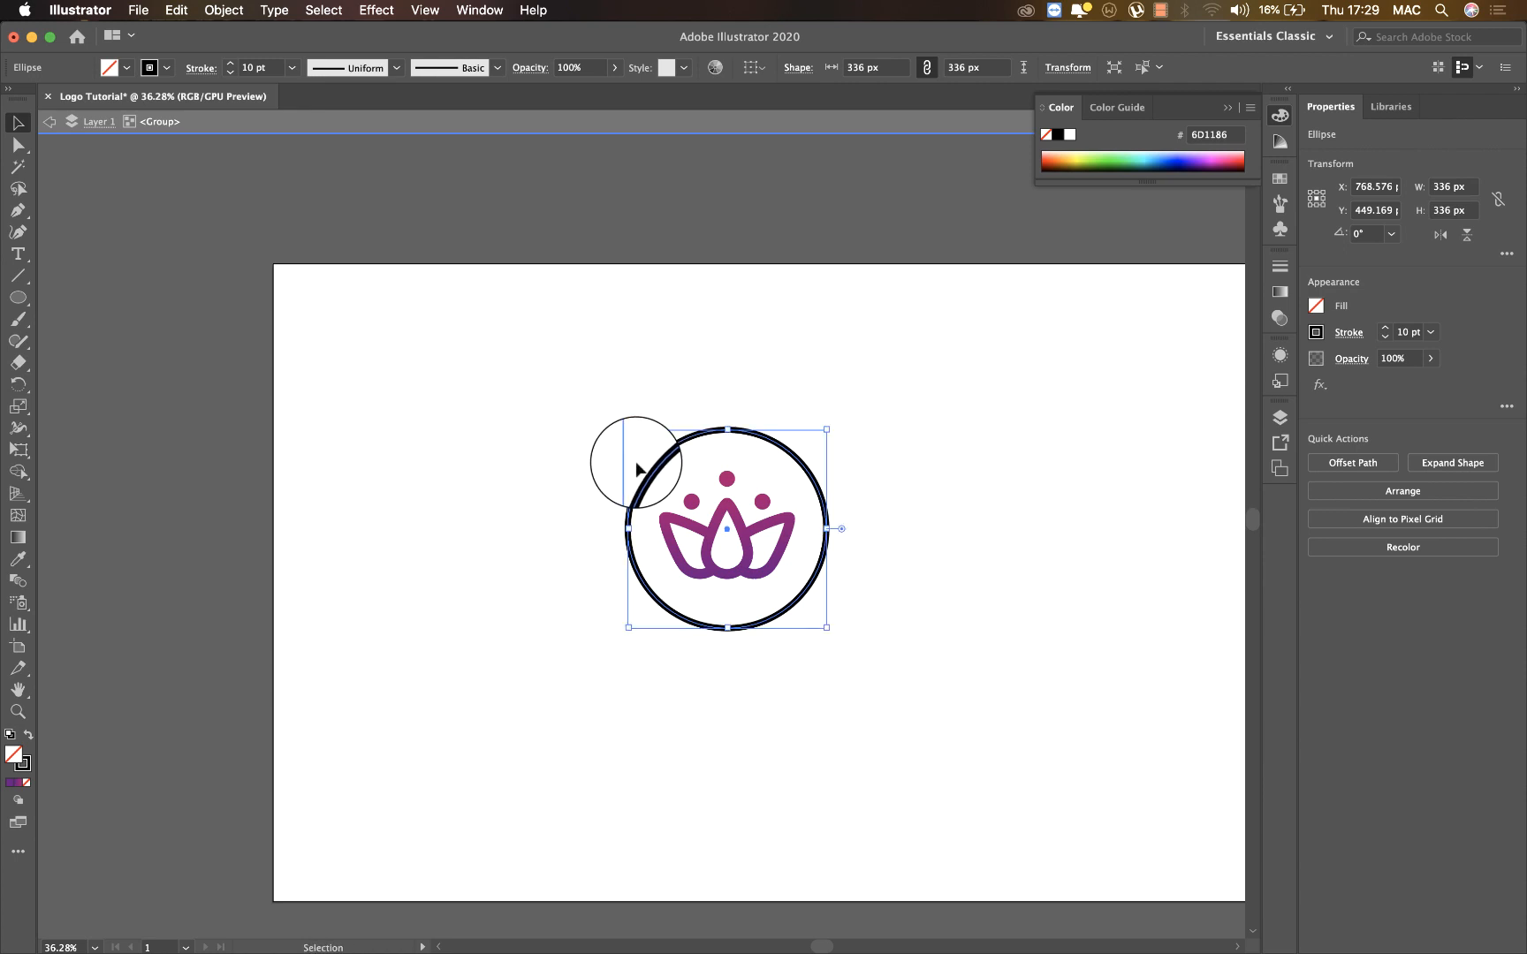
pyautogui.click(866, 509)
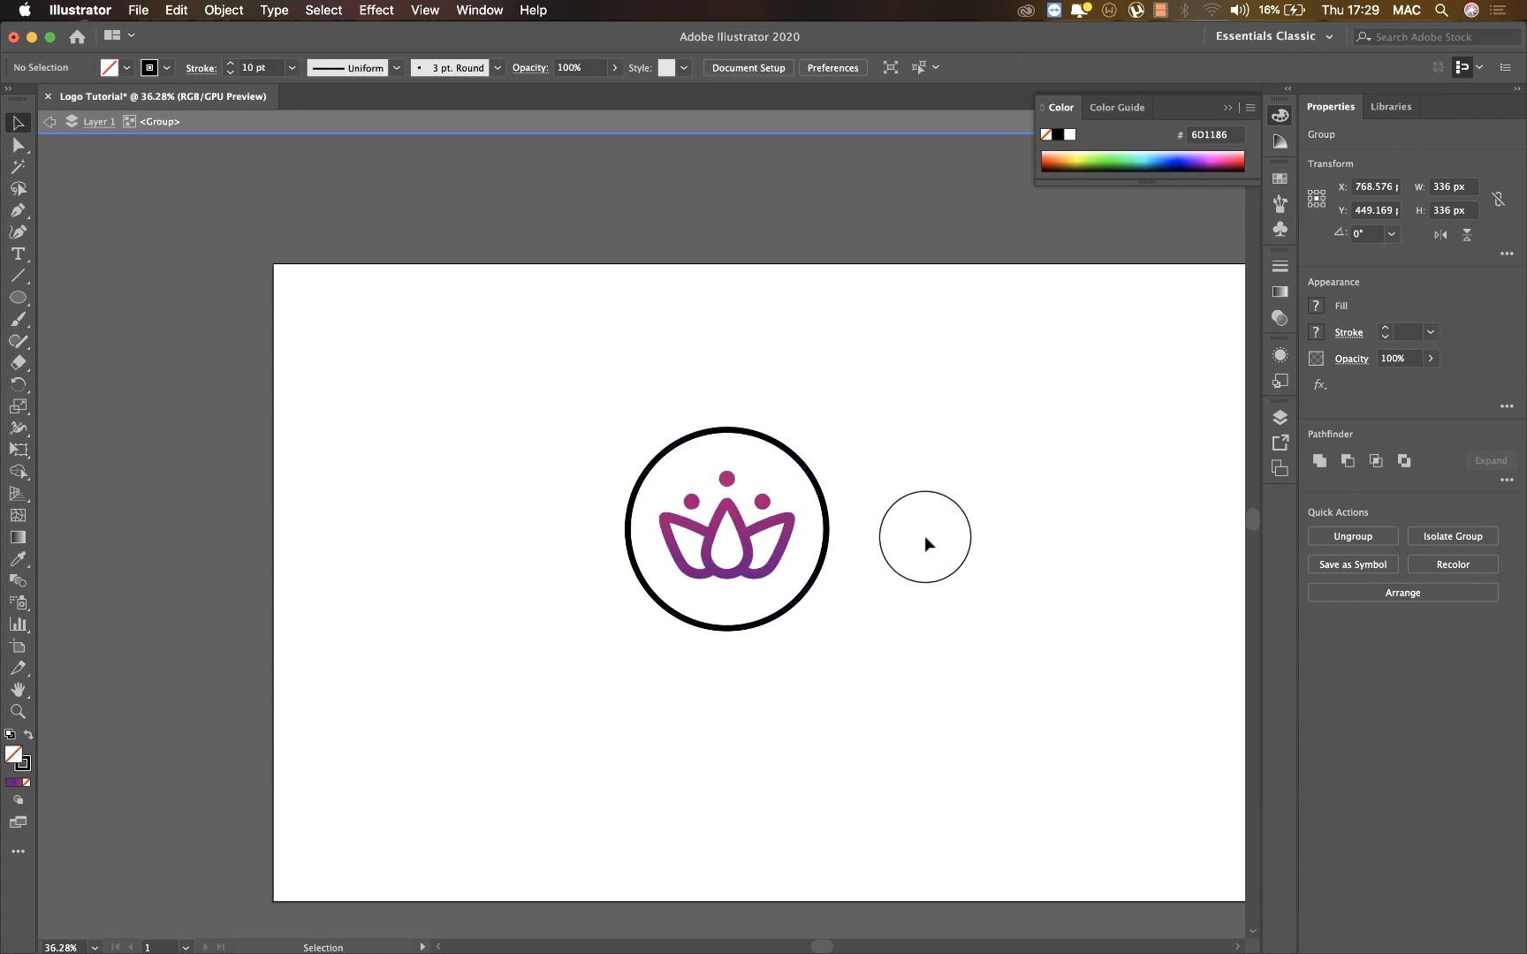
# Move the black ring sideways from the lotus, and undo the move
pyautogui.moveTo(805, 466); pyautogui.dragTo(963, 477)
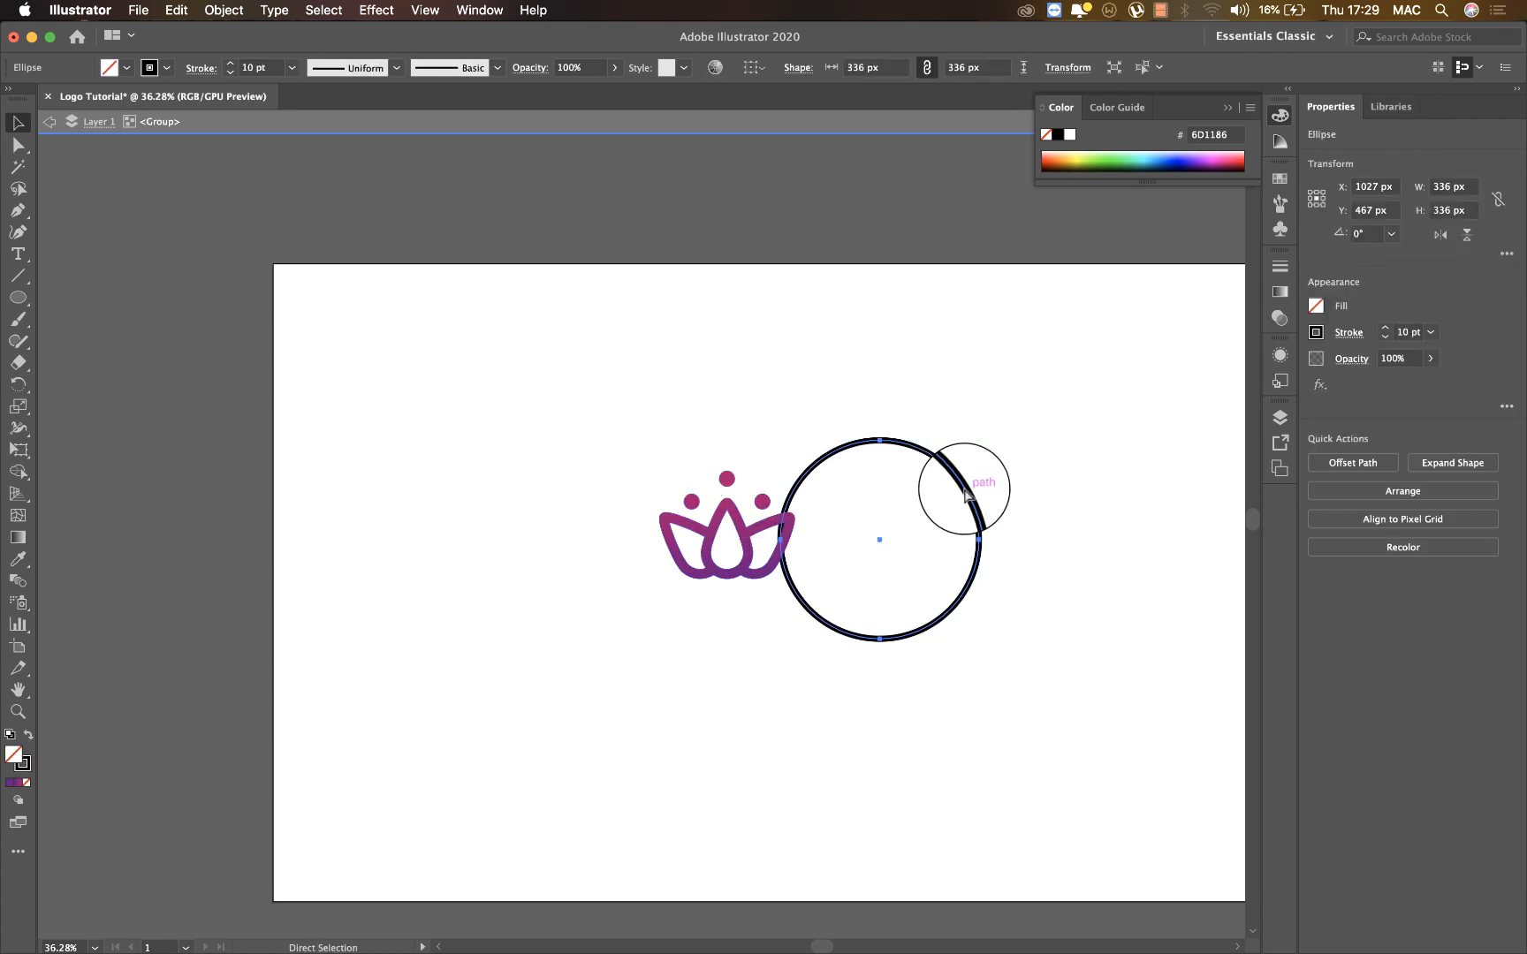
pyautogui.press('super+z')
pyautogui.press('a')
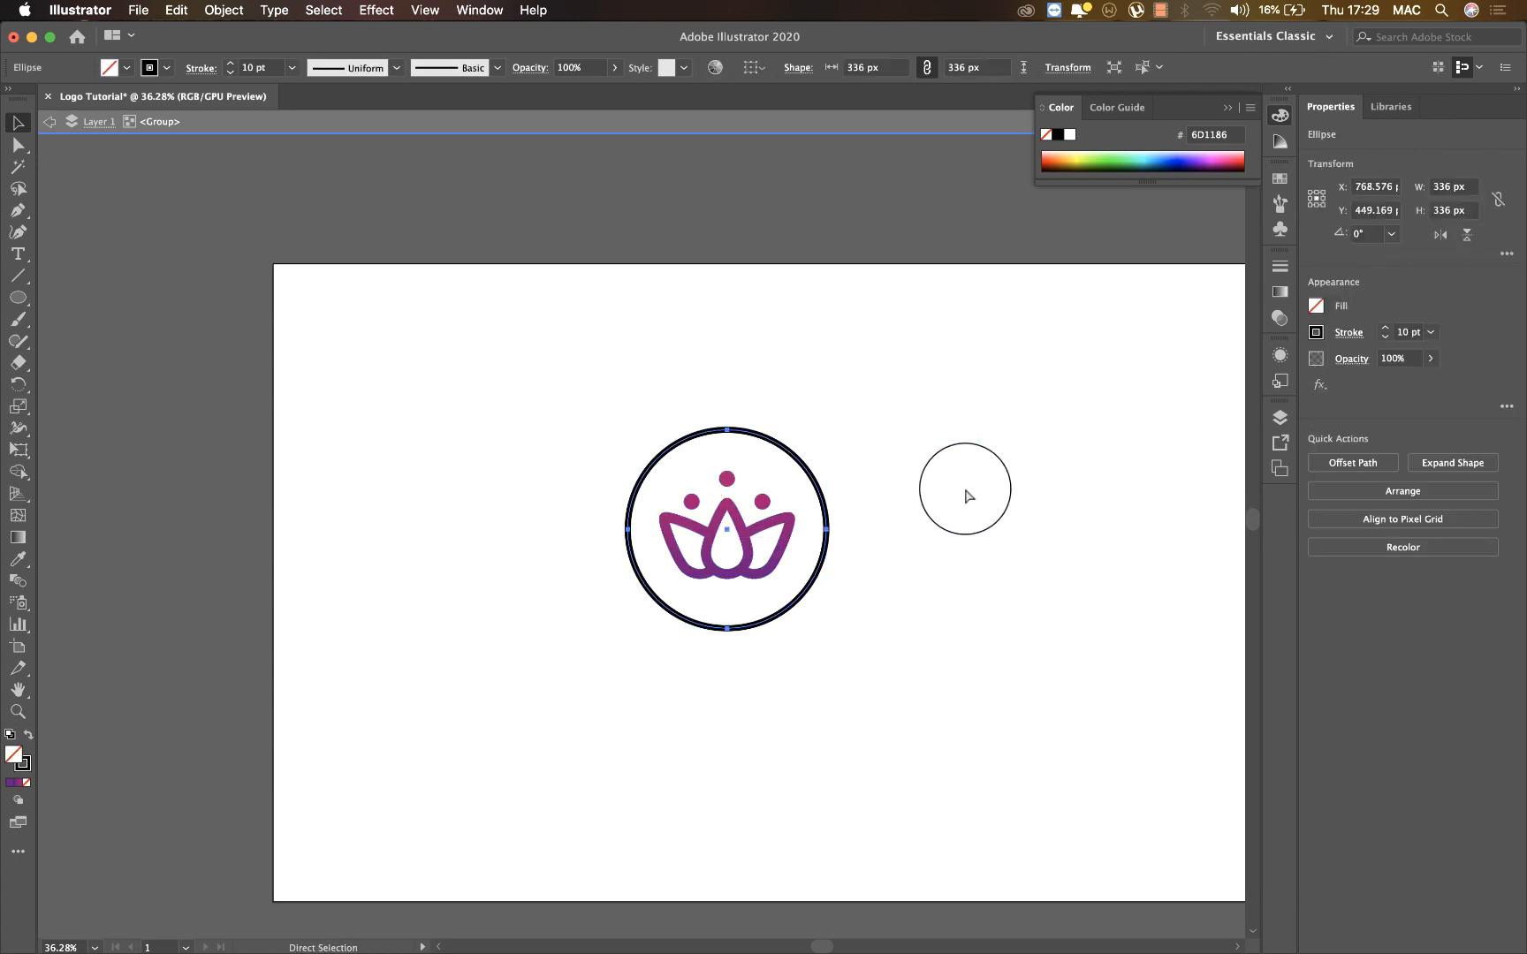
# Copy the black ring and paste the duplicate in place on top of it, undoing the offset pastes and test moves
pyautogui.press('super+c')
pyautogui.press('super+v')
pyautogui.press('v')
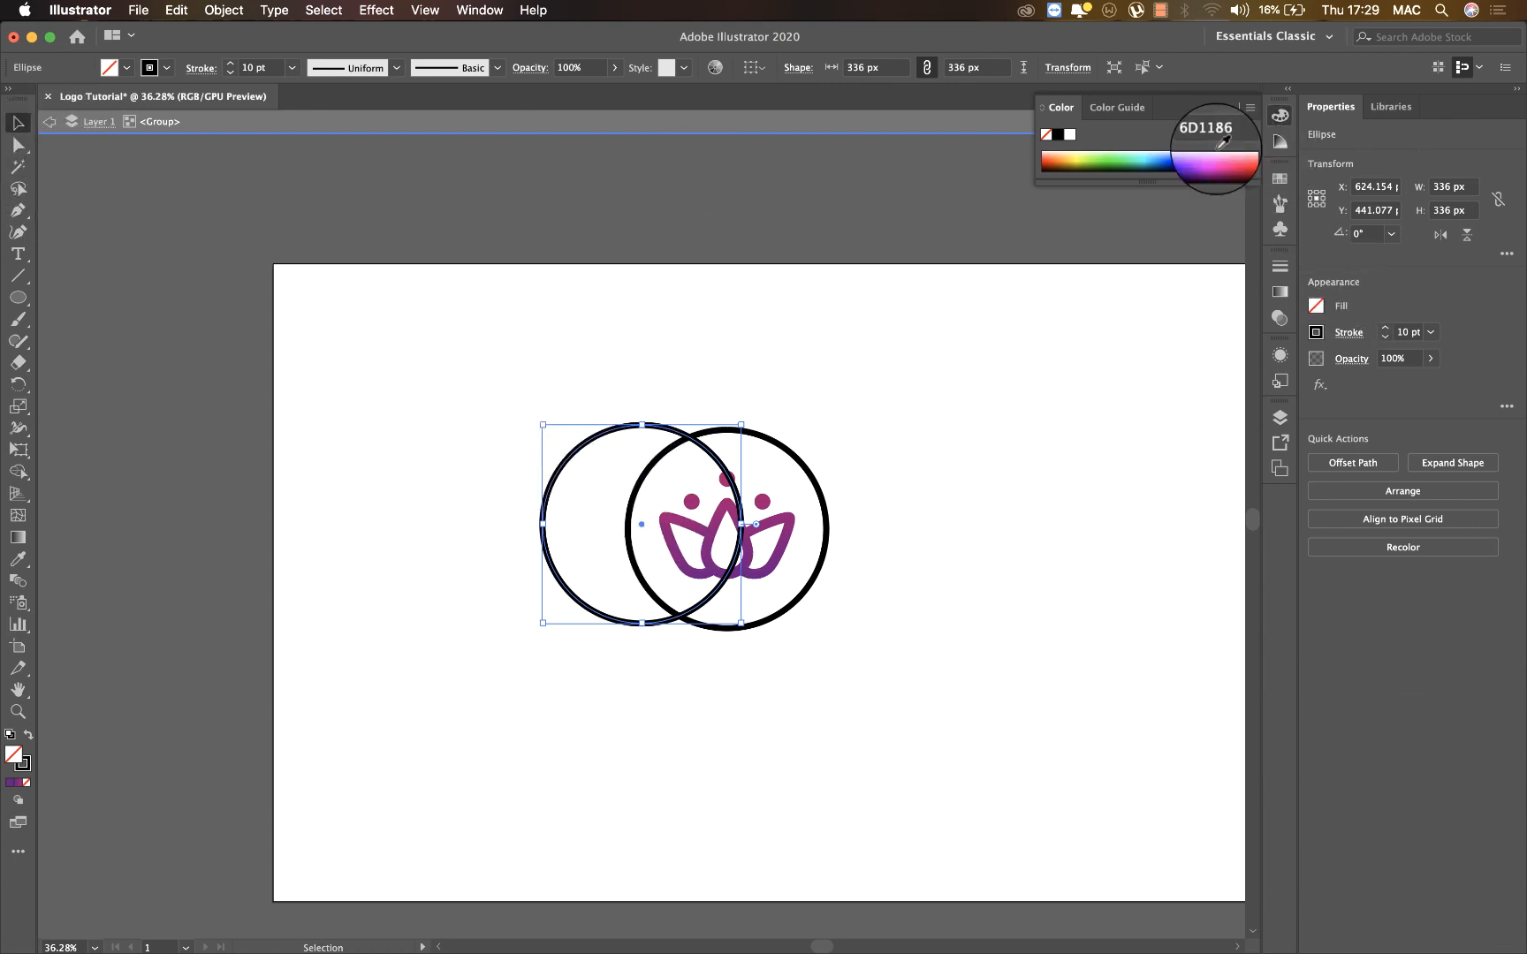
pyautogui.press('super+z')
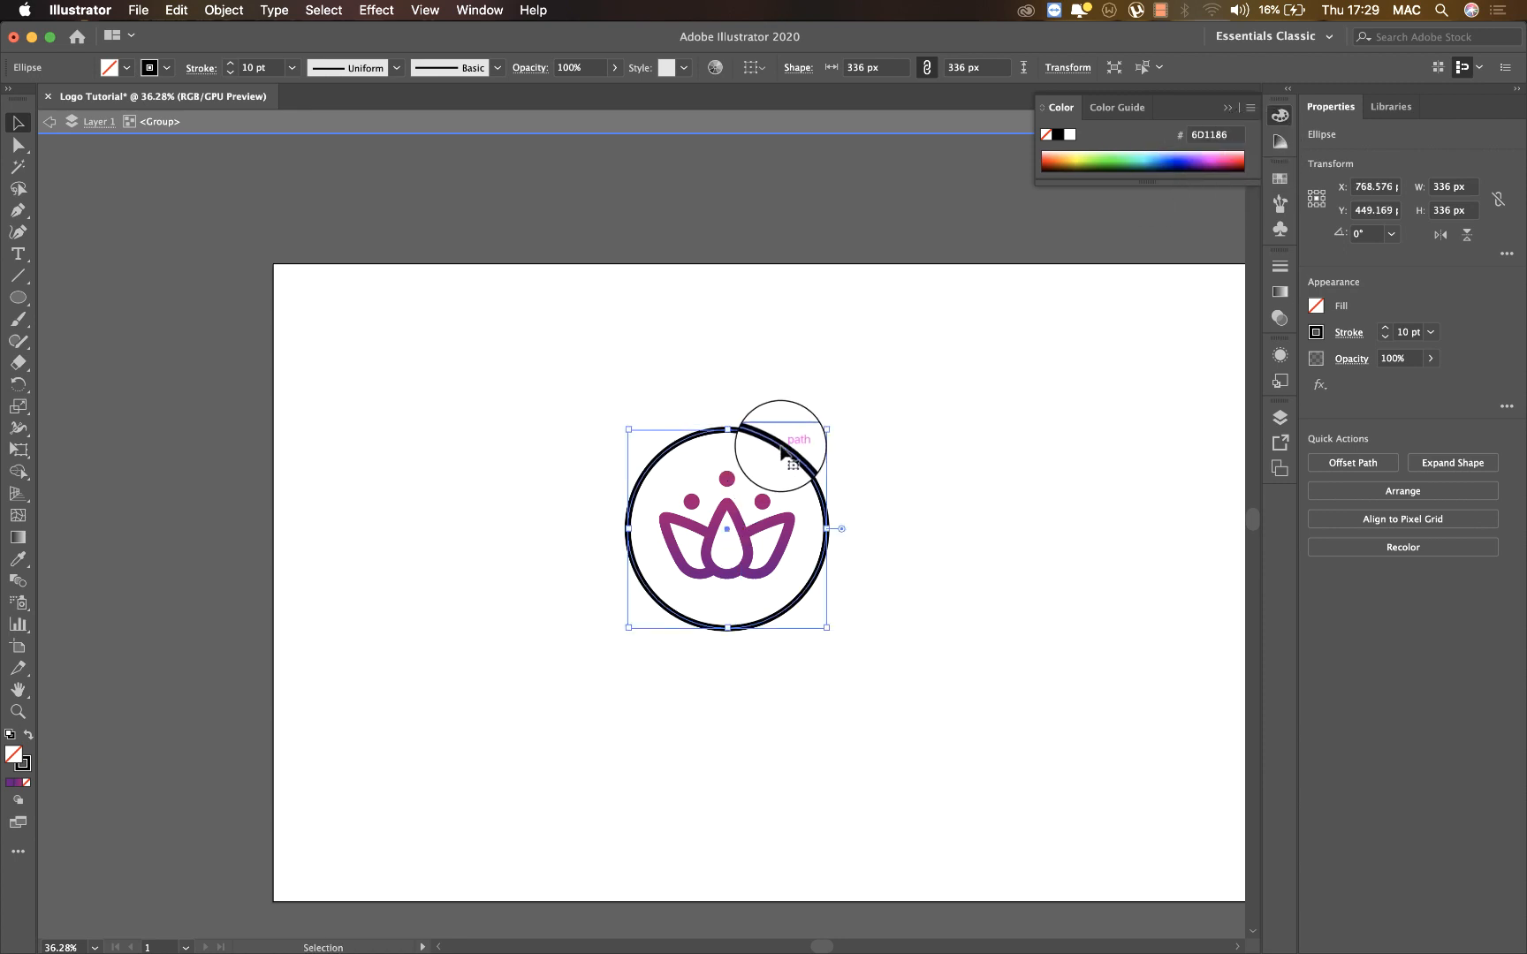
pyautogui.press('super')
pyautogui.moveTo(781, 453); pyautogui.dragTo(954, 583)
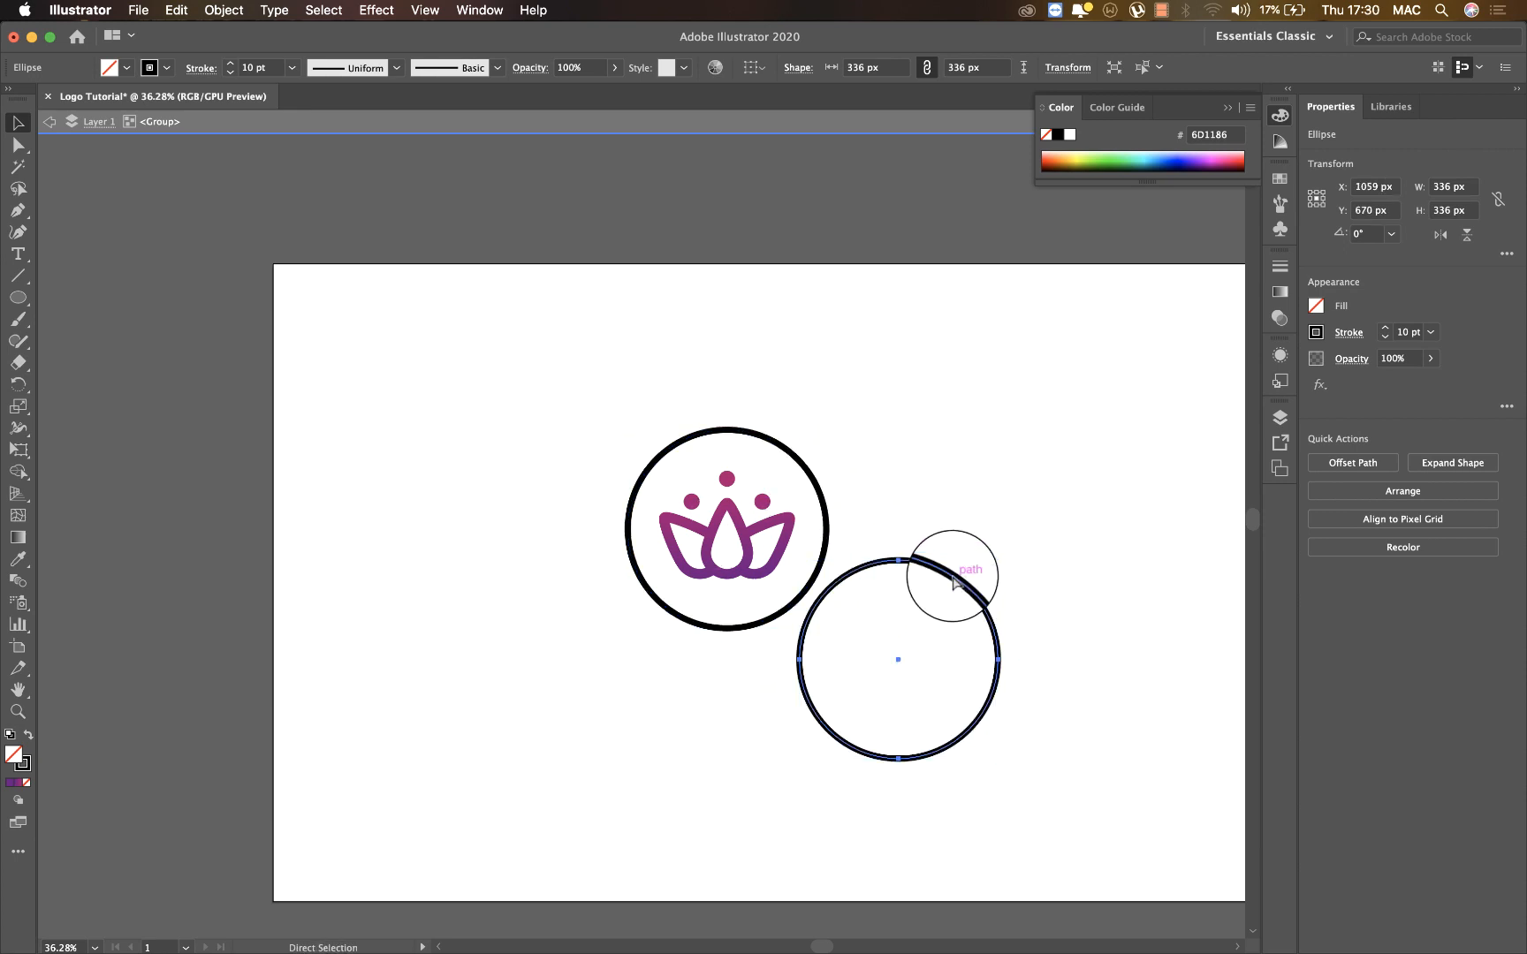
pyautogui.press('super+z')
pyautogui.moveTo(636, 533); pyautogui.dragTo(555, 530)
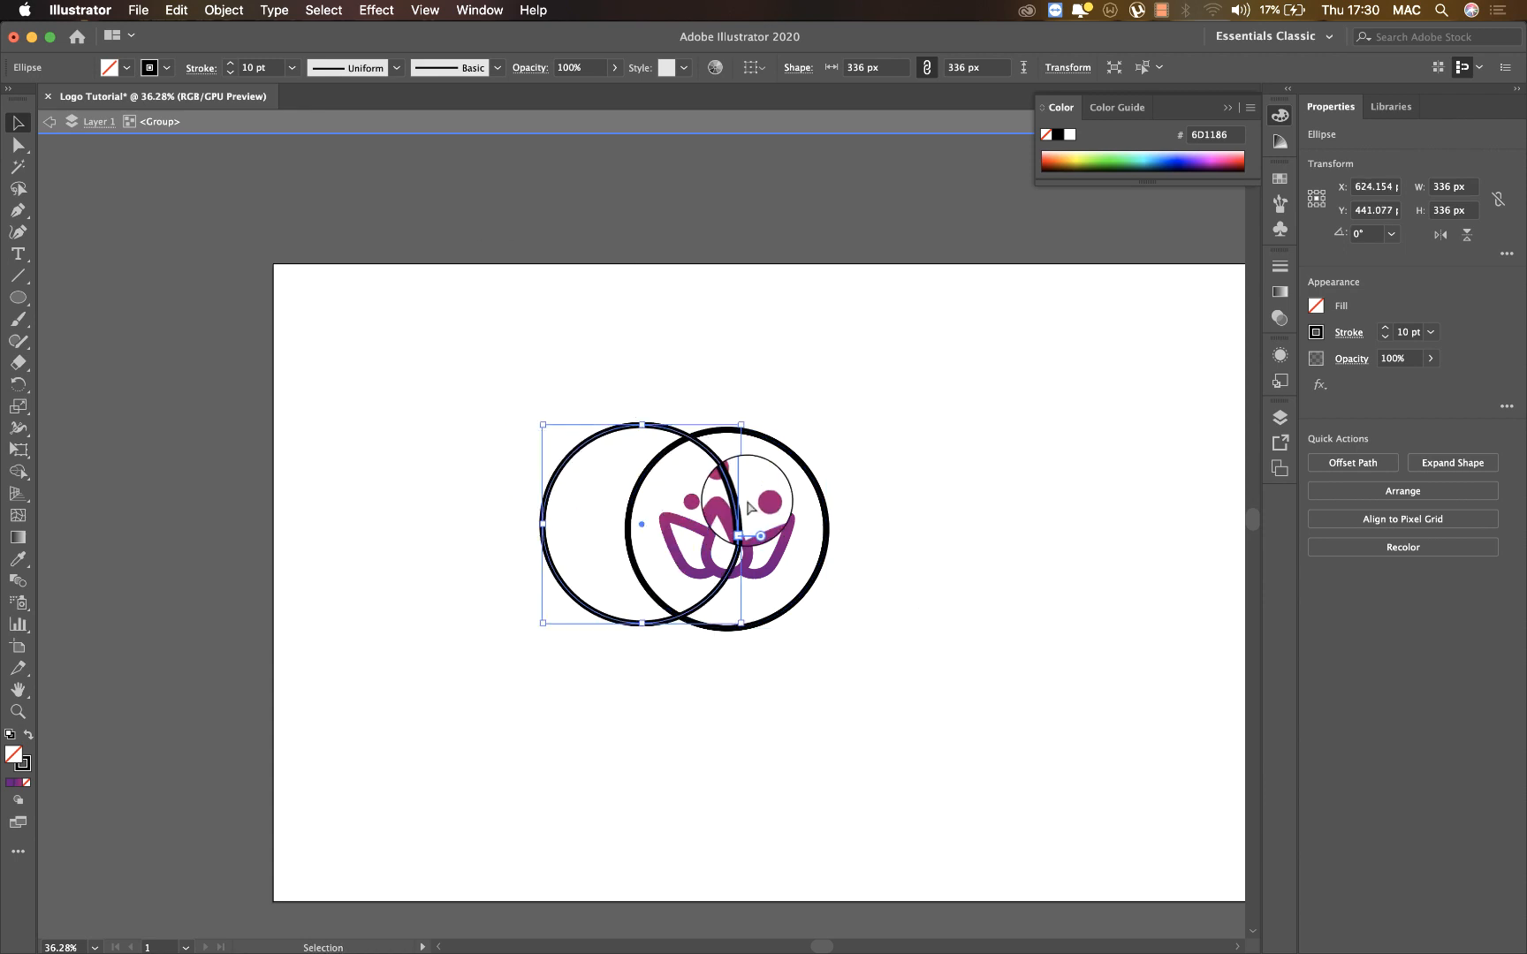
pyautogui.press('super+z')
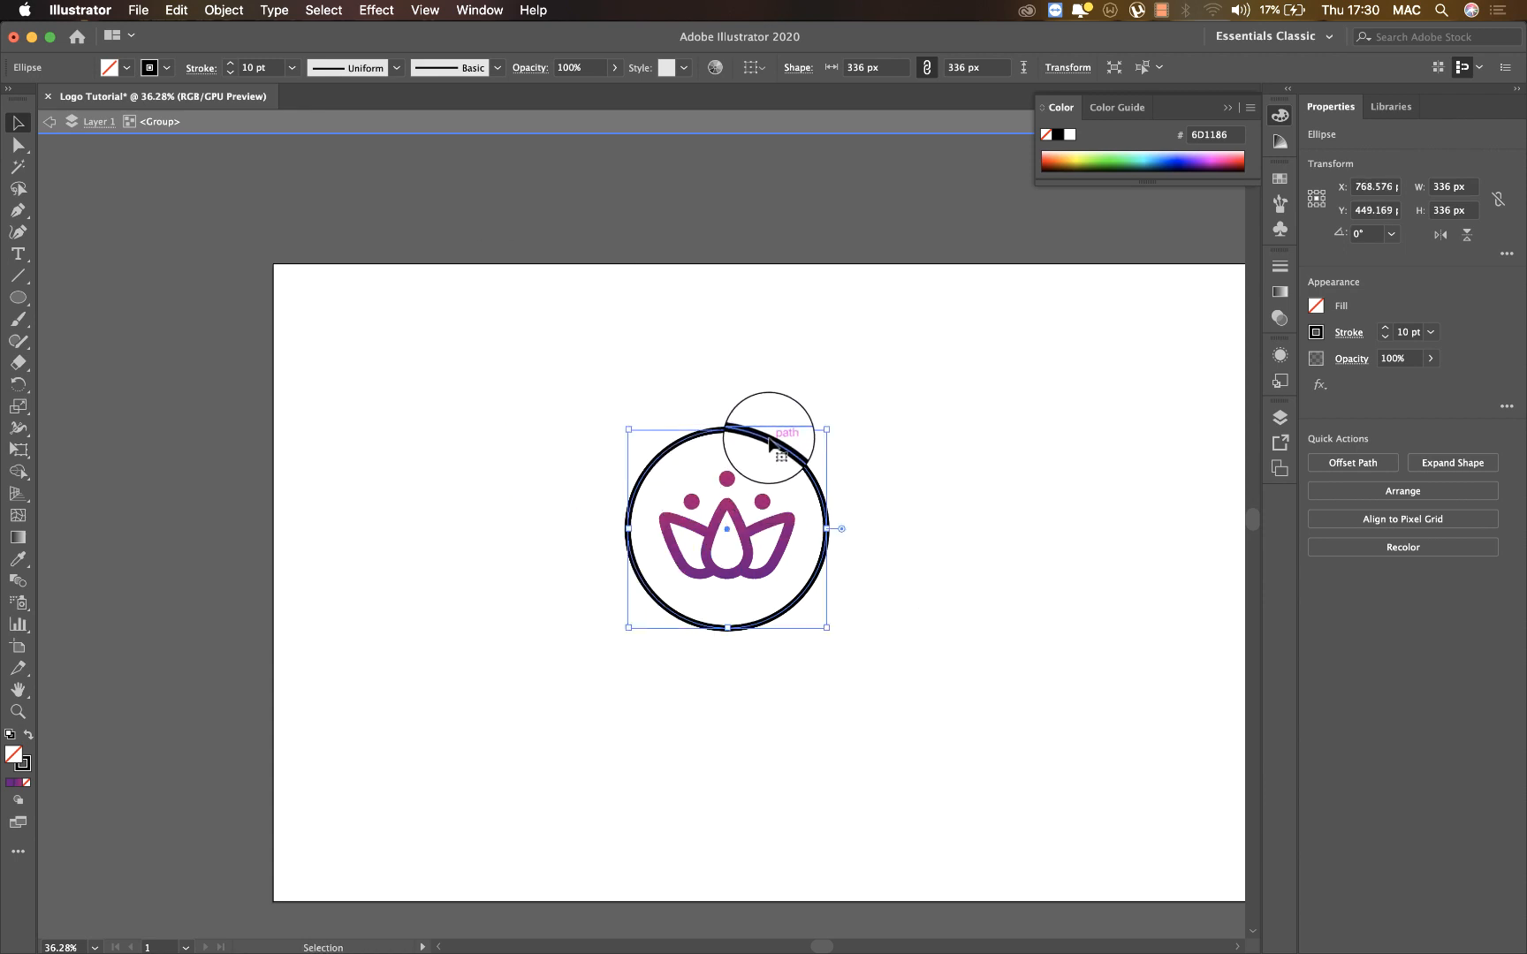
pyautogui.moveTo(760, 437); pyautogui.dragTo(976, 530)
pyautogui.press('super+z')
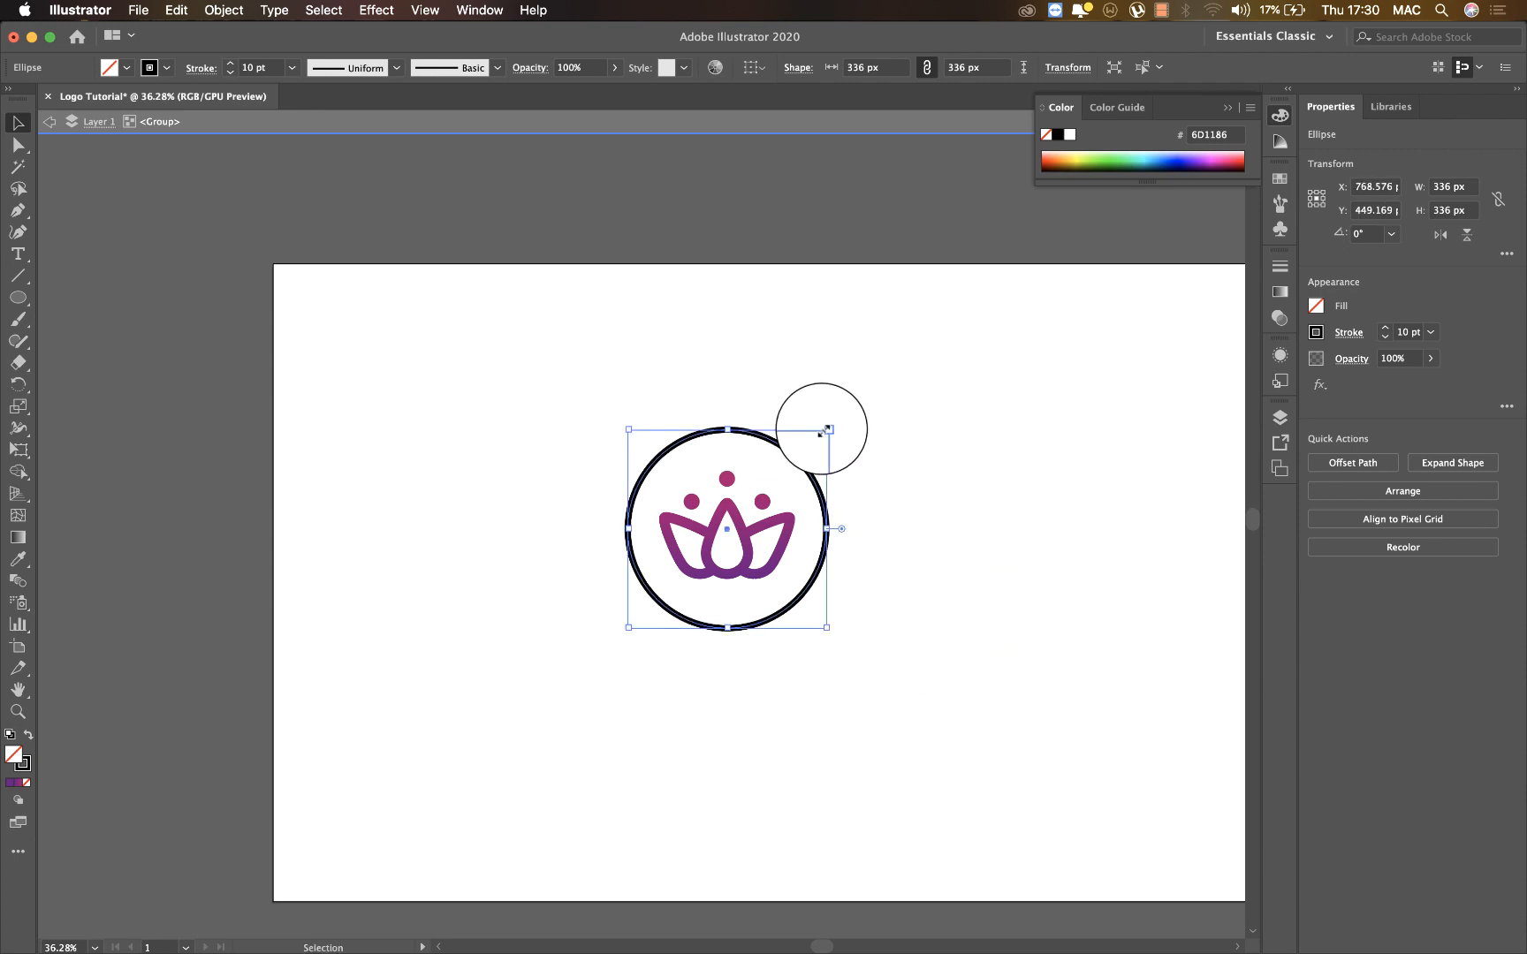
# Scale the duplicate ring down from its center to about 297 px and set its stroke to 5 pt
pyautogui.moveTo(824, 431); pyautogui.dragTo(816, 435)
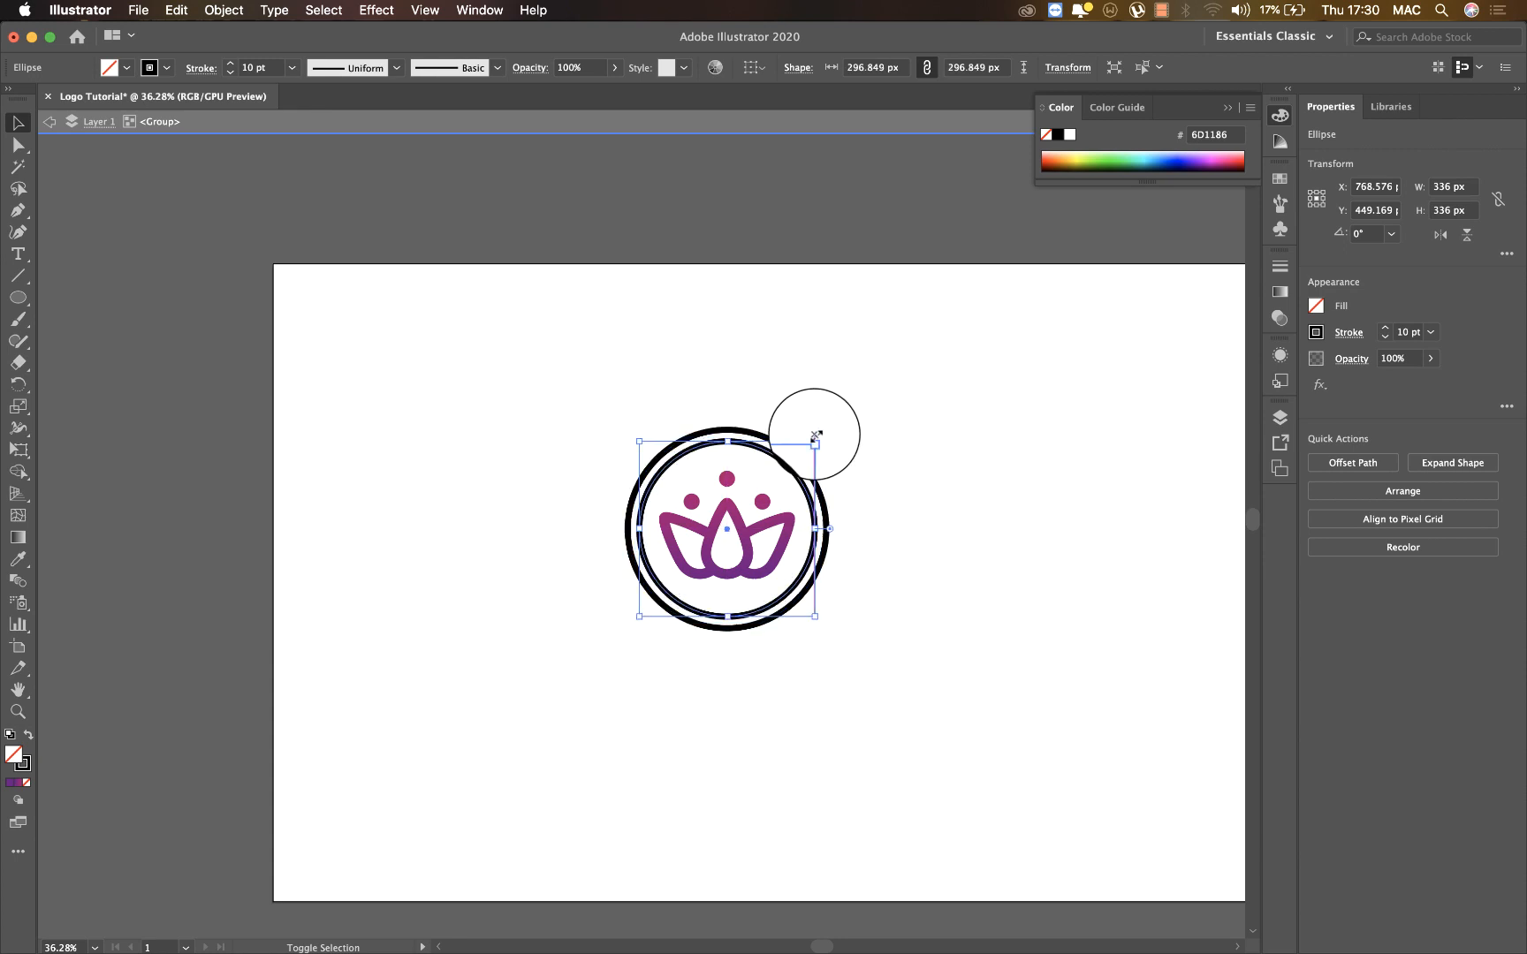
pyautogui.click(1430, 332)
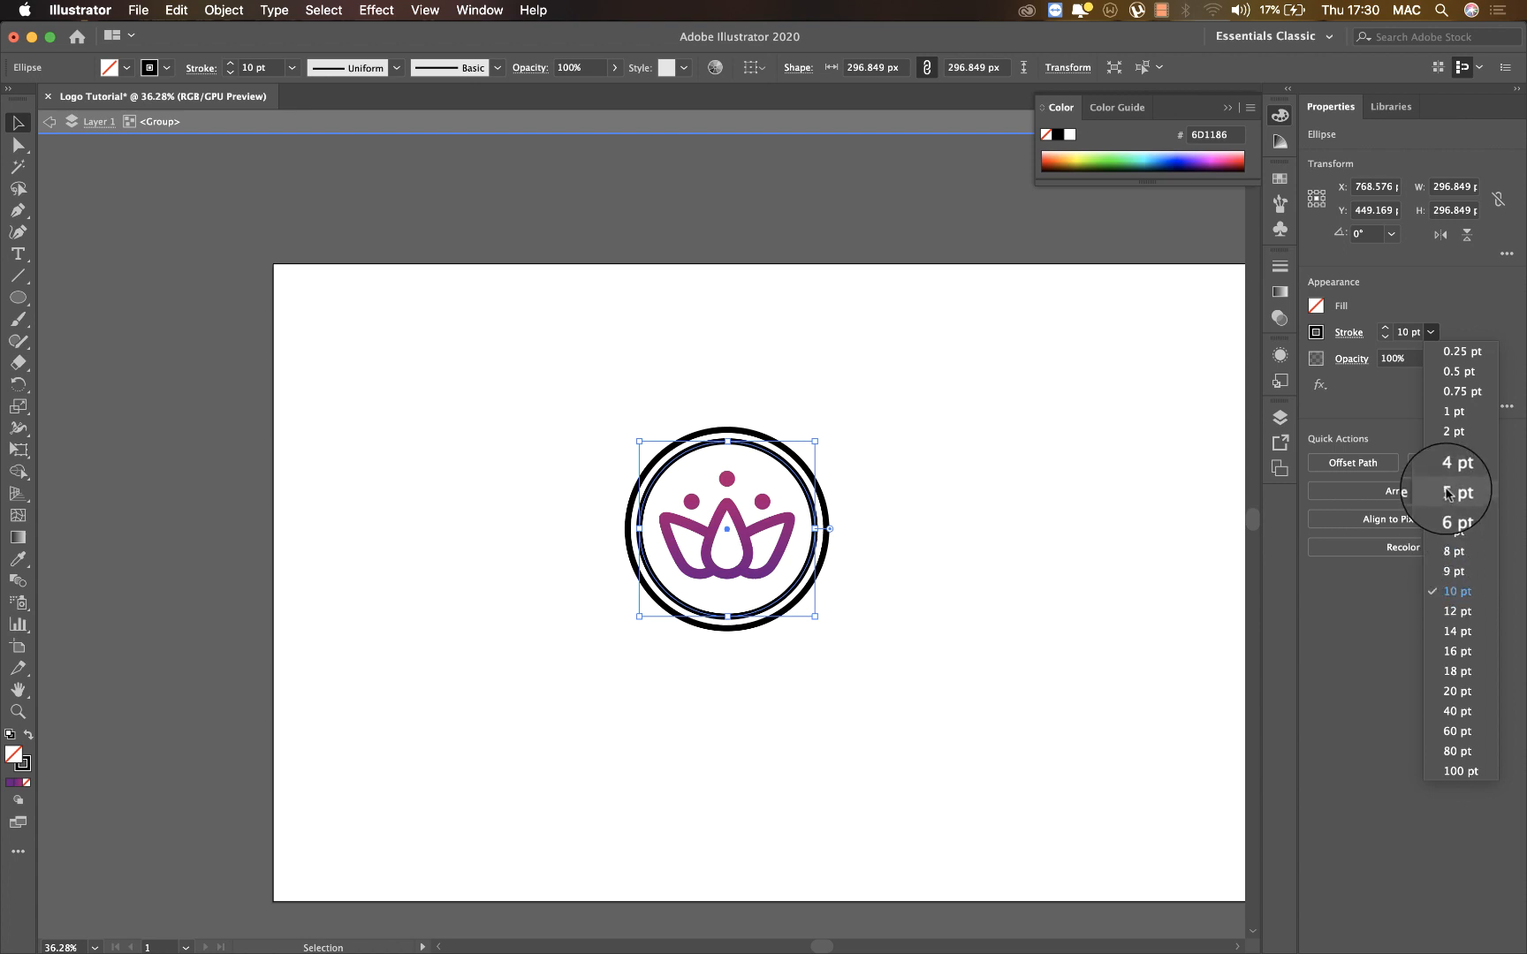
pyautogui.click(1447, 492)
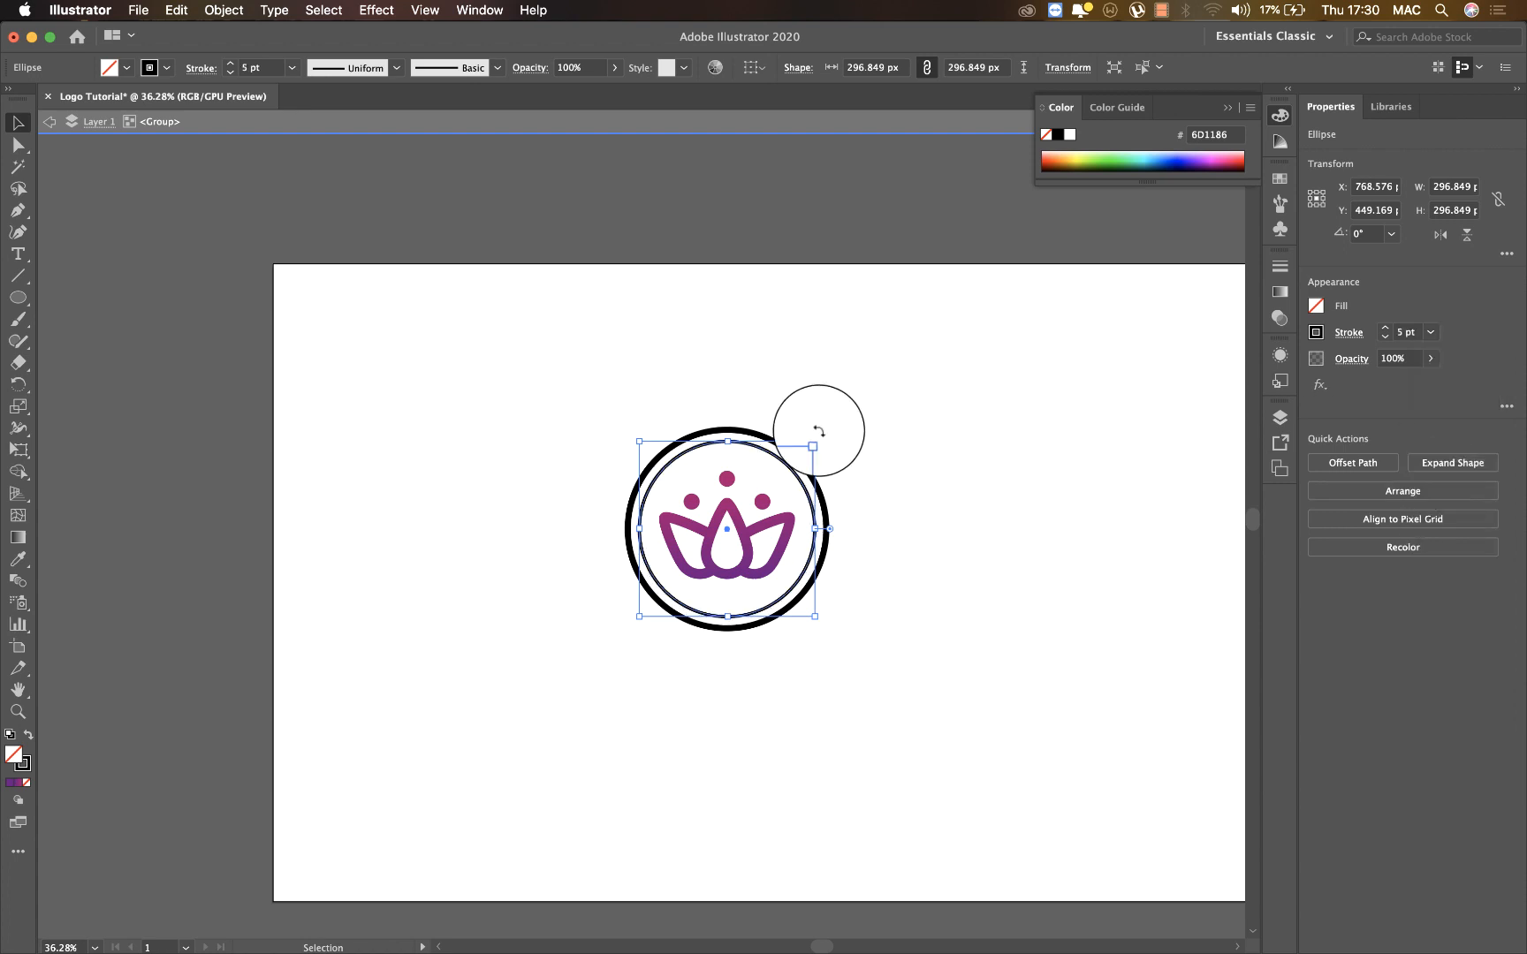
# Enlarge the inner ring from its center to about 308 px, closer to the outer ring
pyautogui.press('super+equal')
pyautogui.press('super+equal')
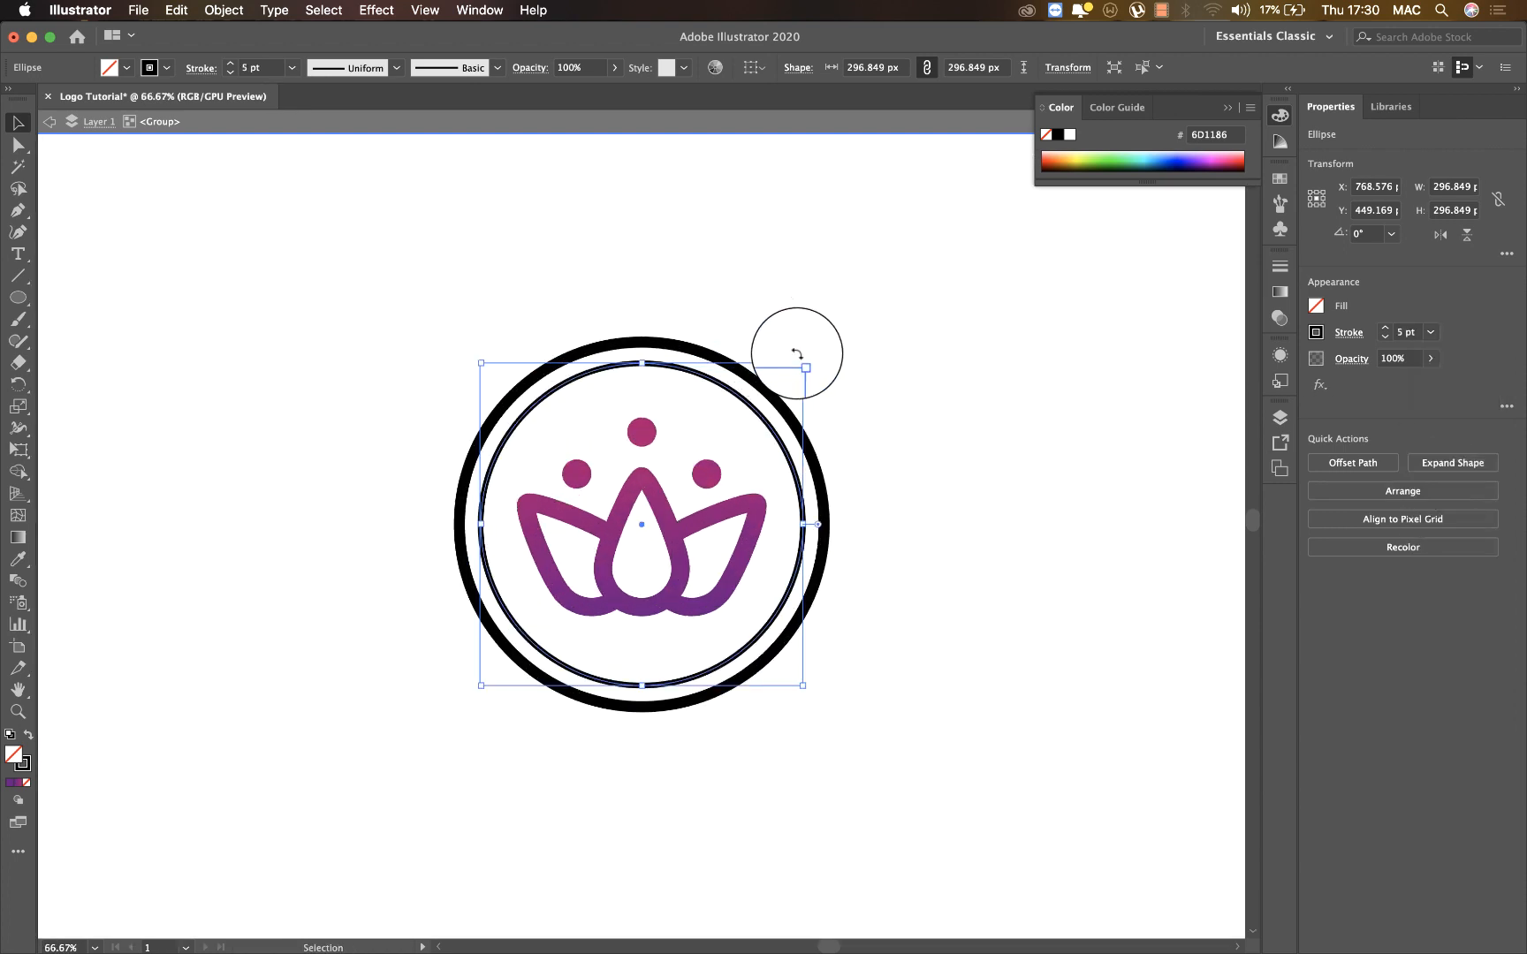
pyautogui.press('super+equal')
pyautogui.press('super+equal')
pyautogui.press('super+minus')
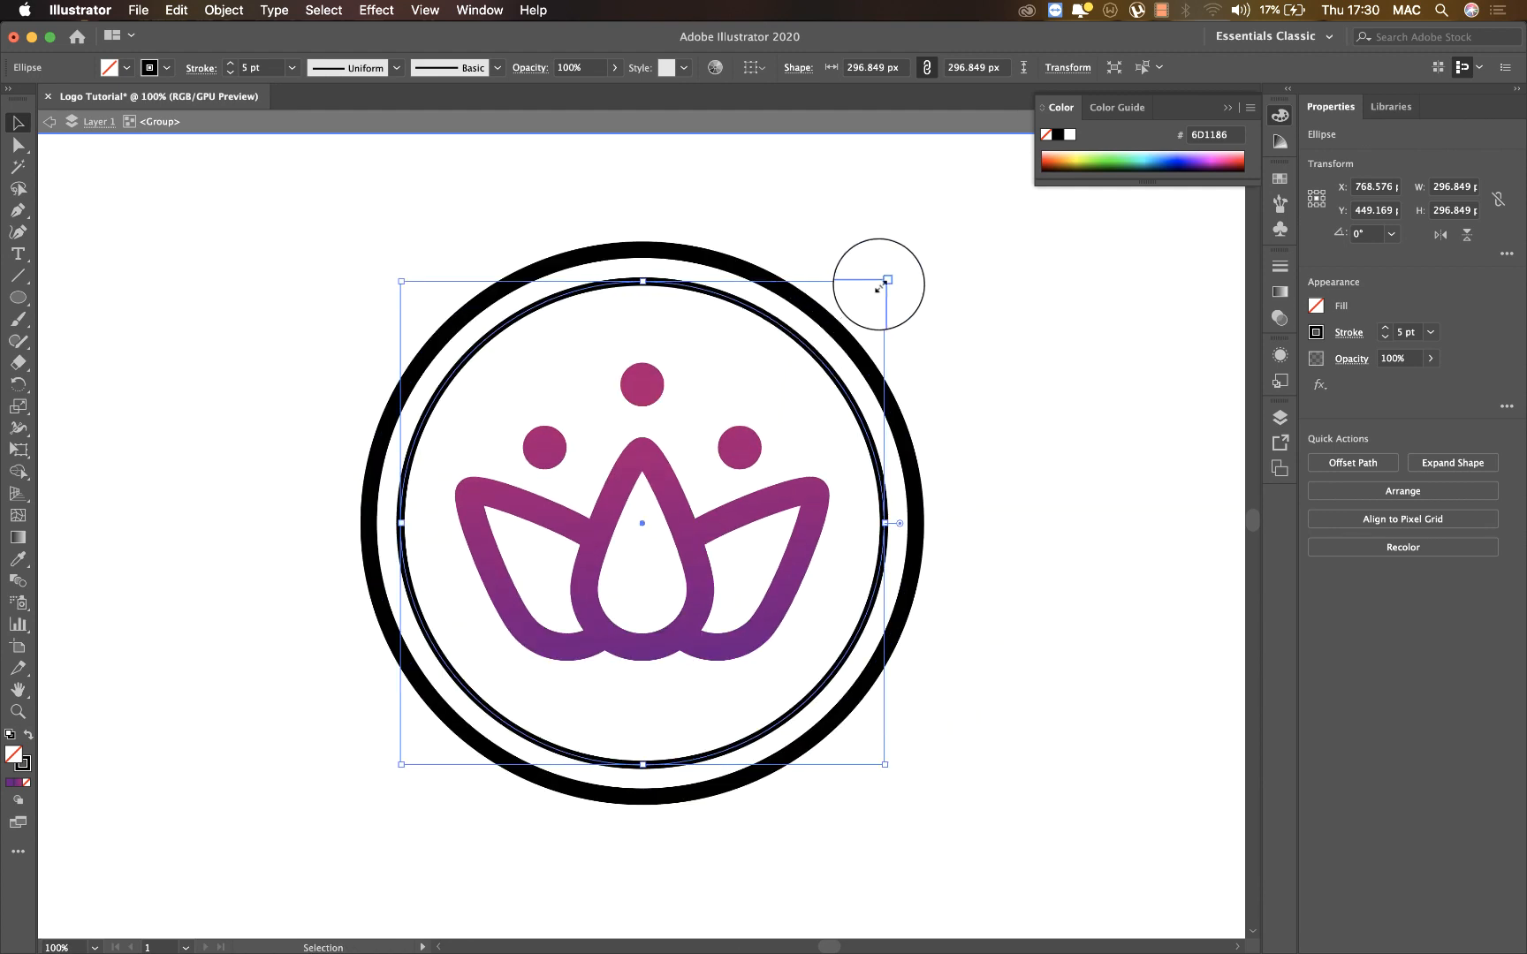
pyautogui.moveTo(879, 287); pyautogui.dragTo(893, 265)
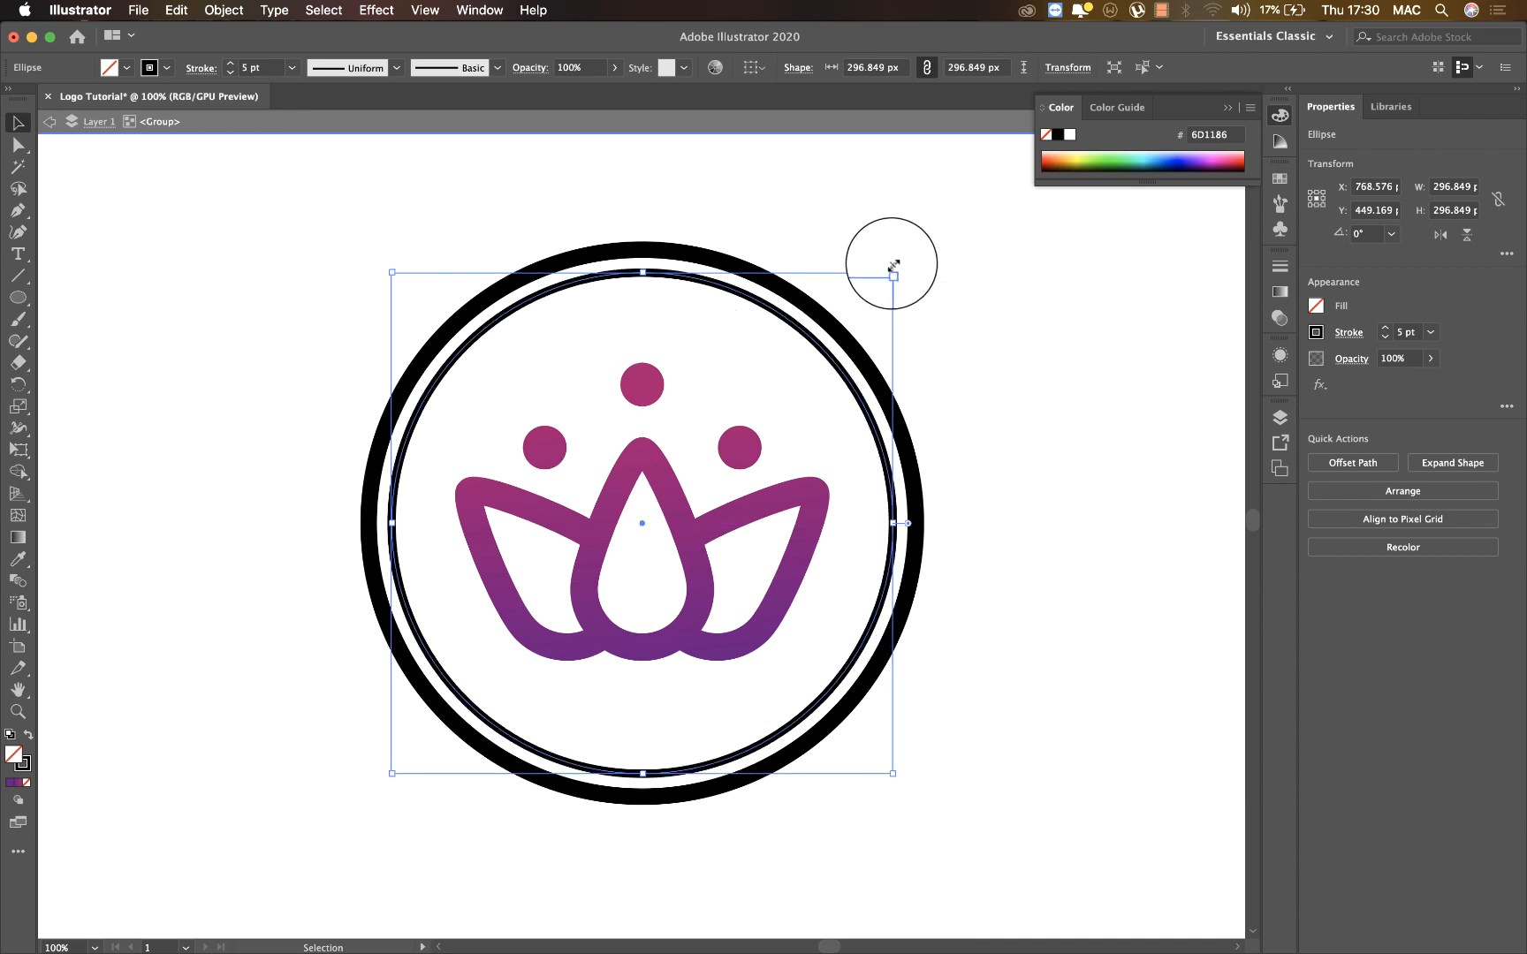
# Try moving the outer ring away from the inner ring, and undo the move
pyautogui.click(1315, 334)
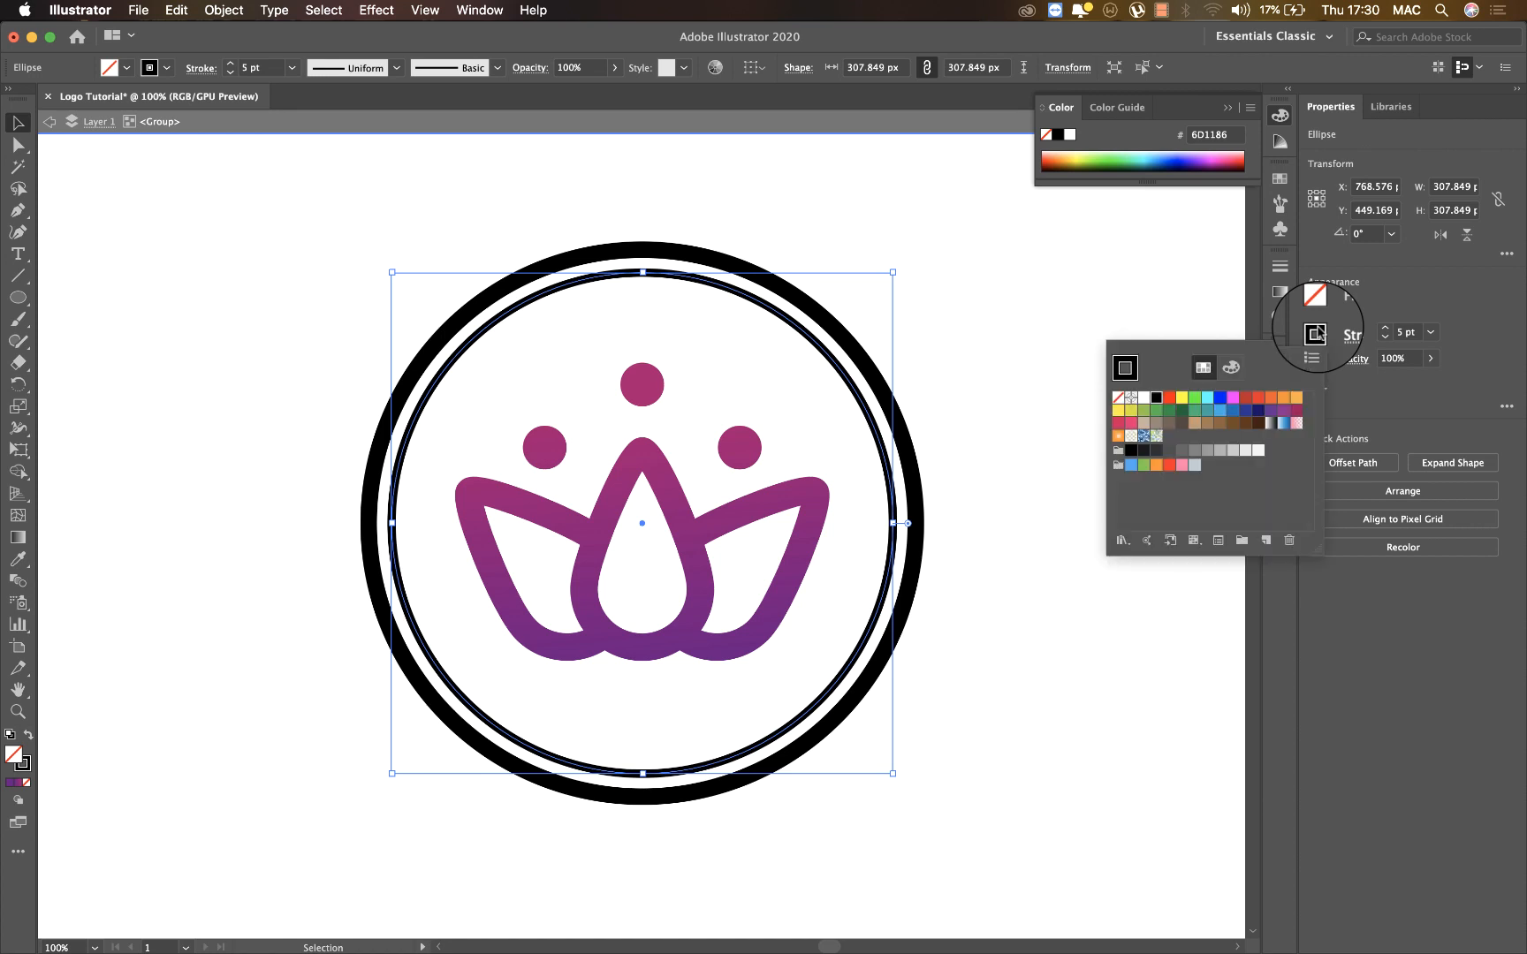
pyautogui.click(1315, 334)
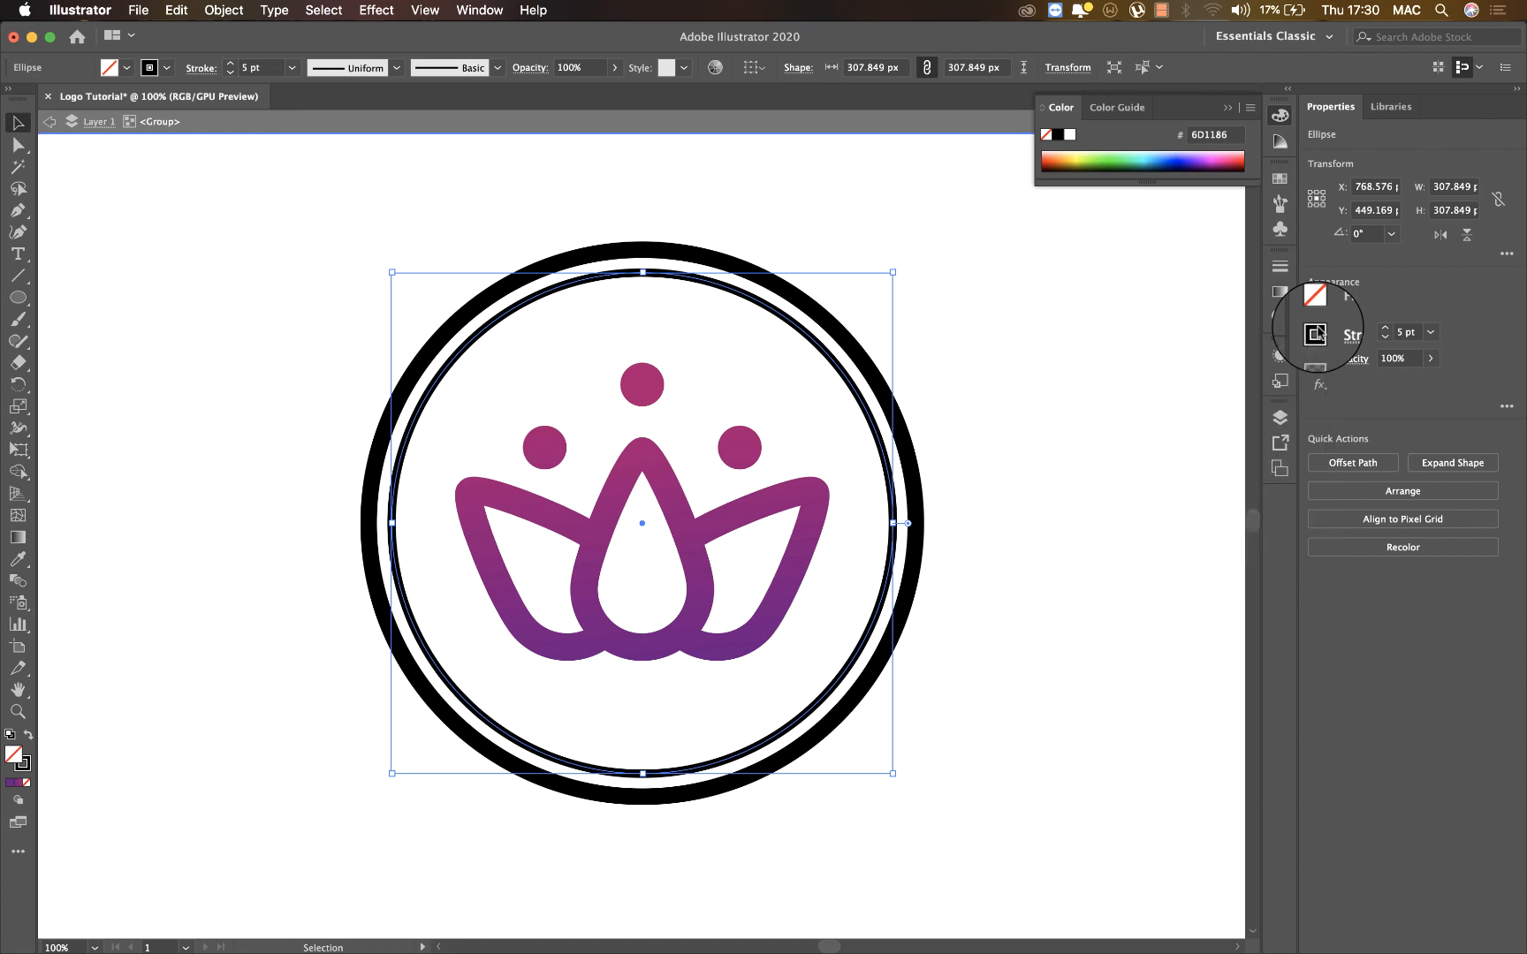
pyautogui.keyDown('shift'); pyautogui.click(730, 267); pyautogui.keyUp('shift')
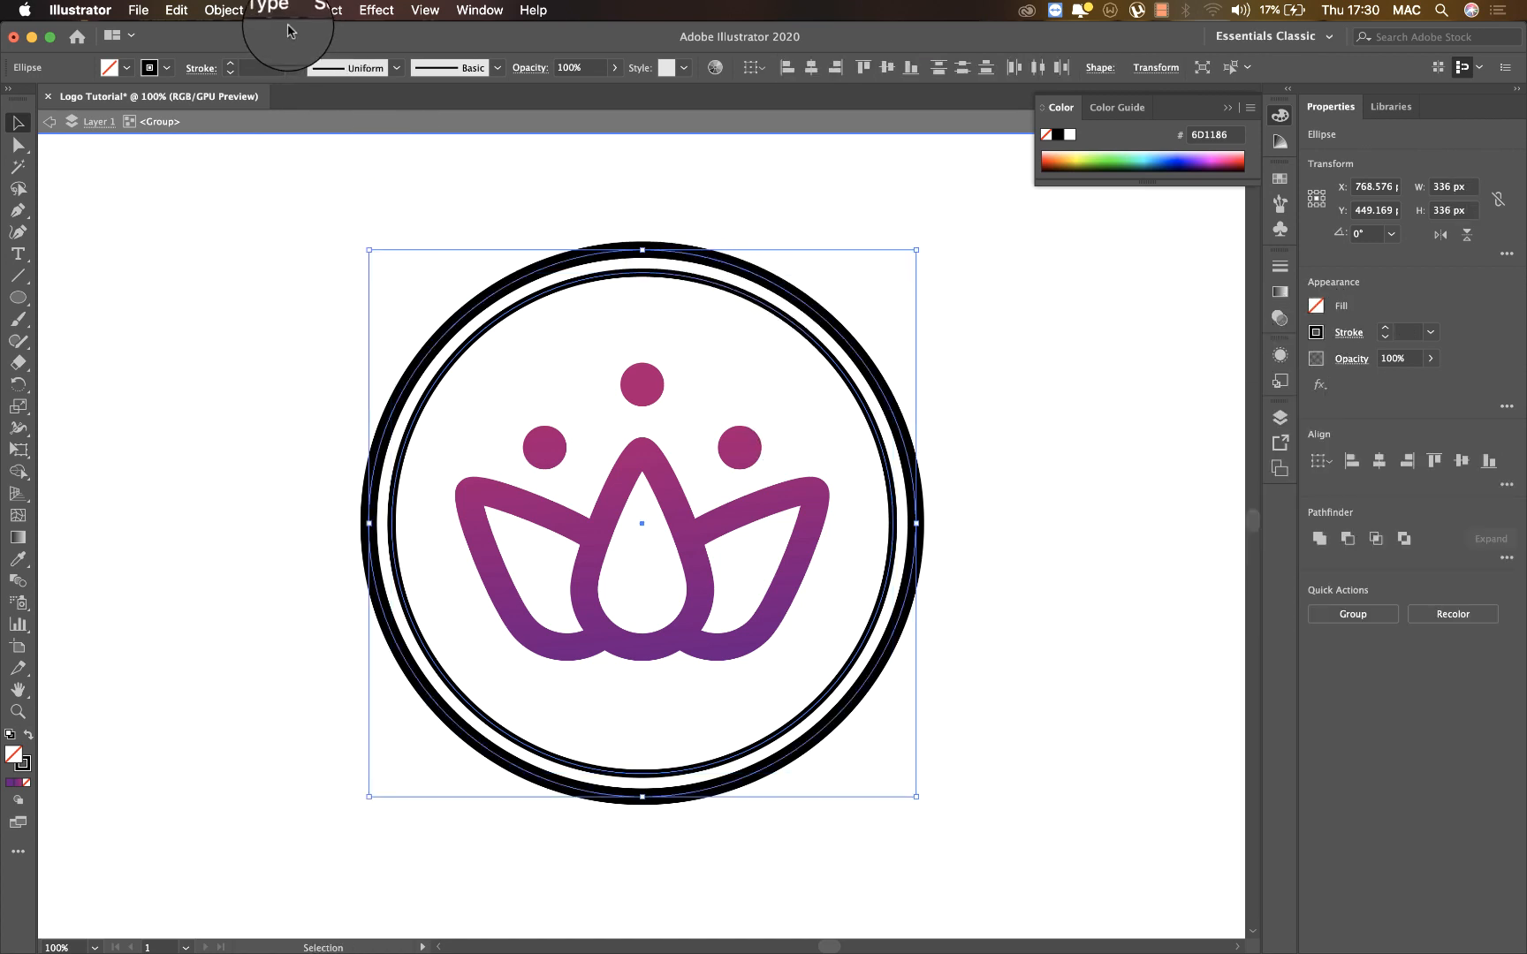
pyautogui.click(765, 200)
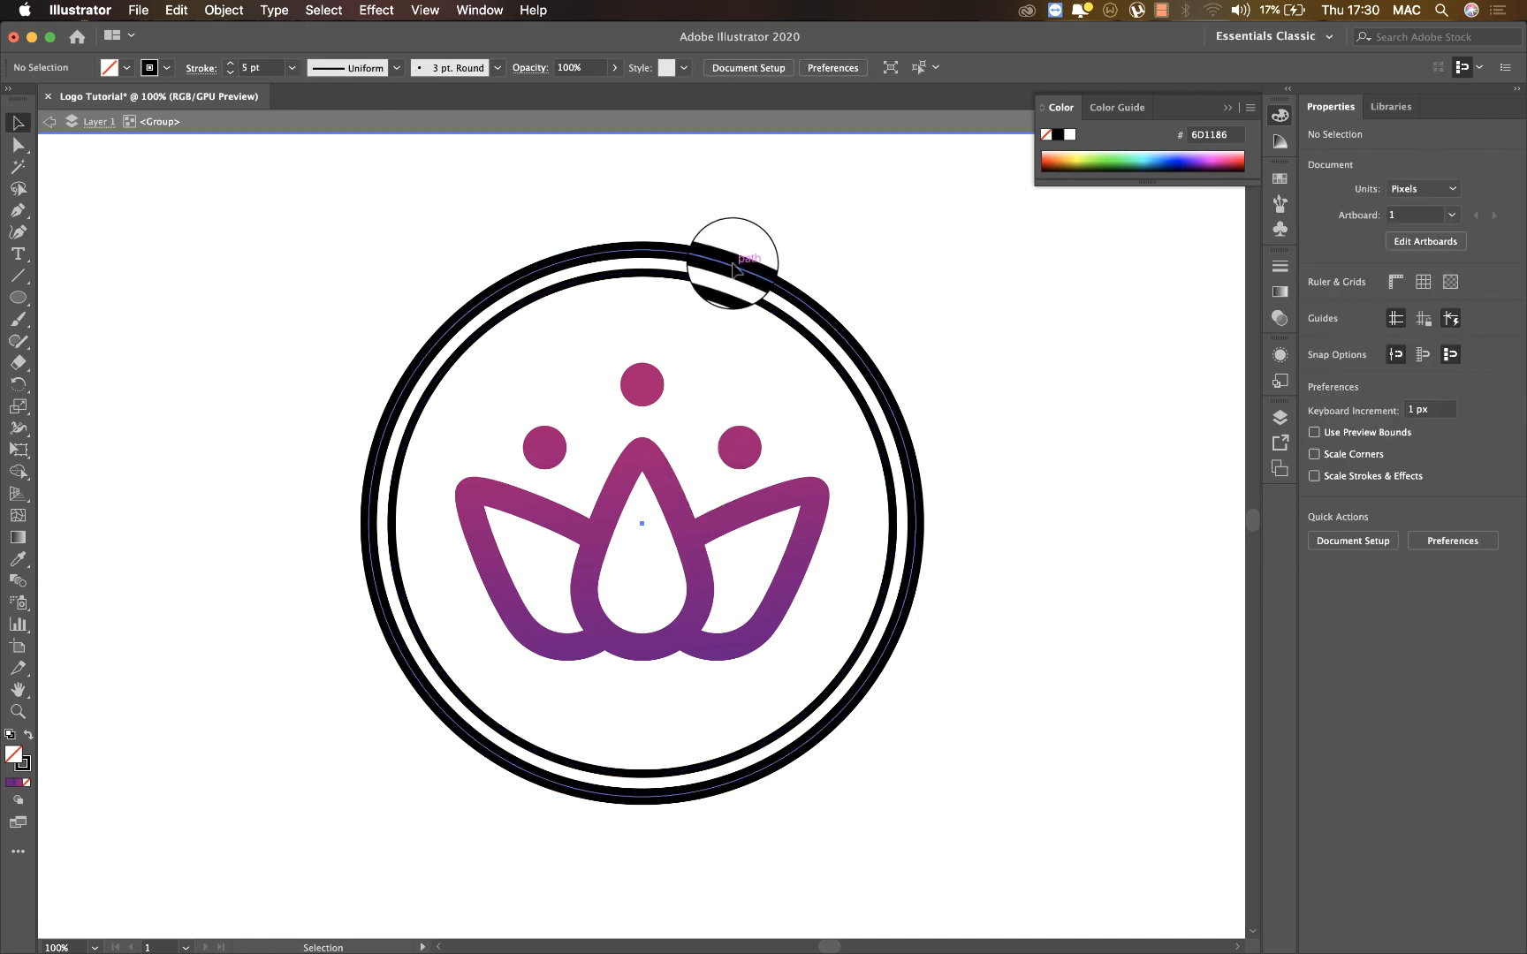
pyautogui.moveTo(731, 263); pyautogui.dragTo(992, 285)
pyautogui.press('super+z')
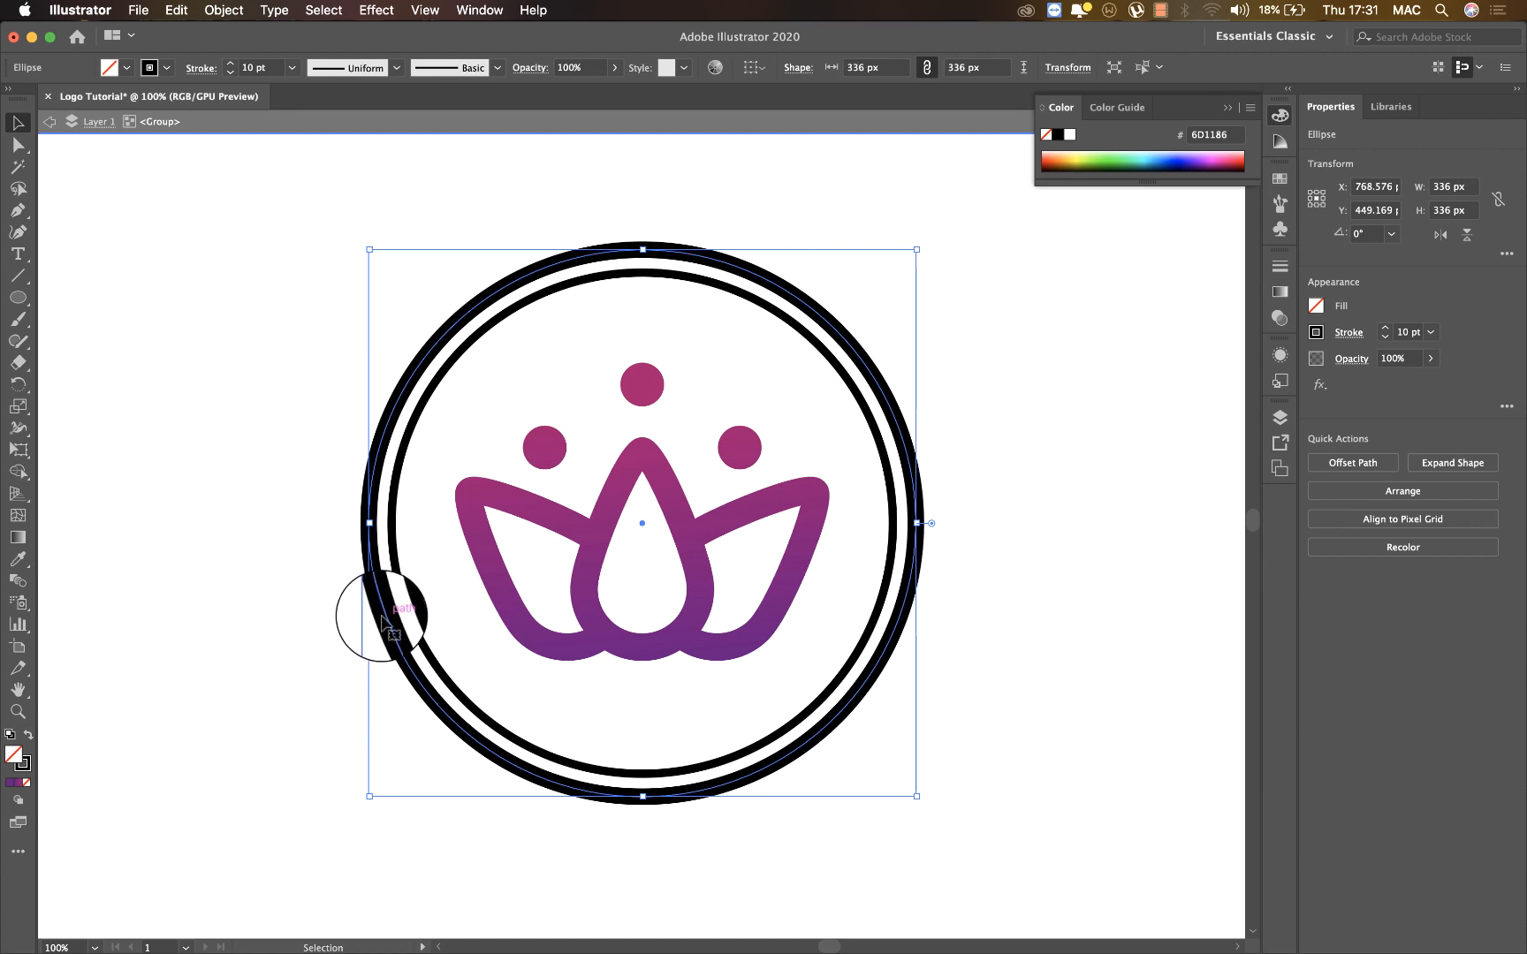
# Select both black rings together and convert their strokes to filled shapes with Outline Stroke
pyautogui.keyDown('shift'); pyautogui.click(431, 395); pyautogui.keyUp('shift')
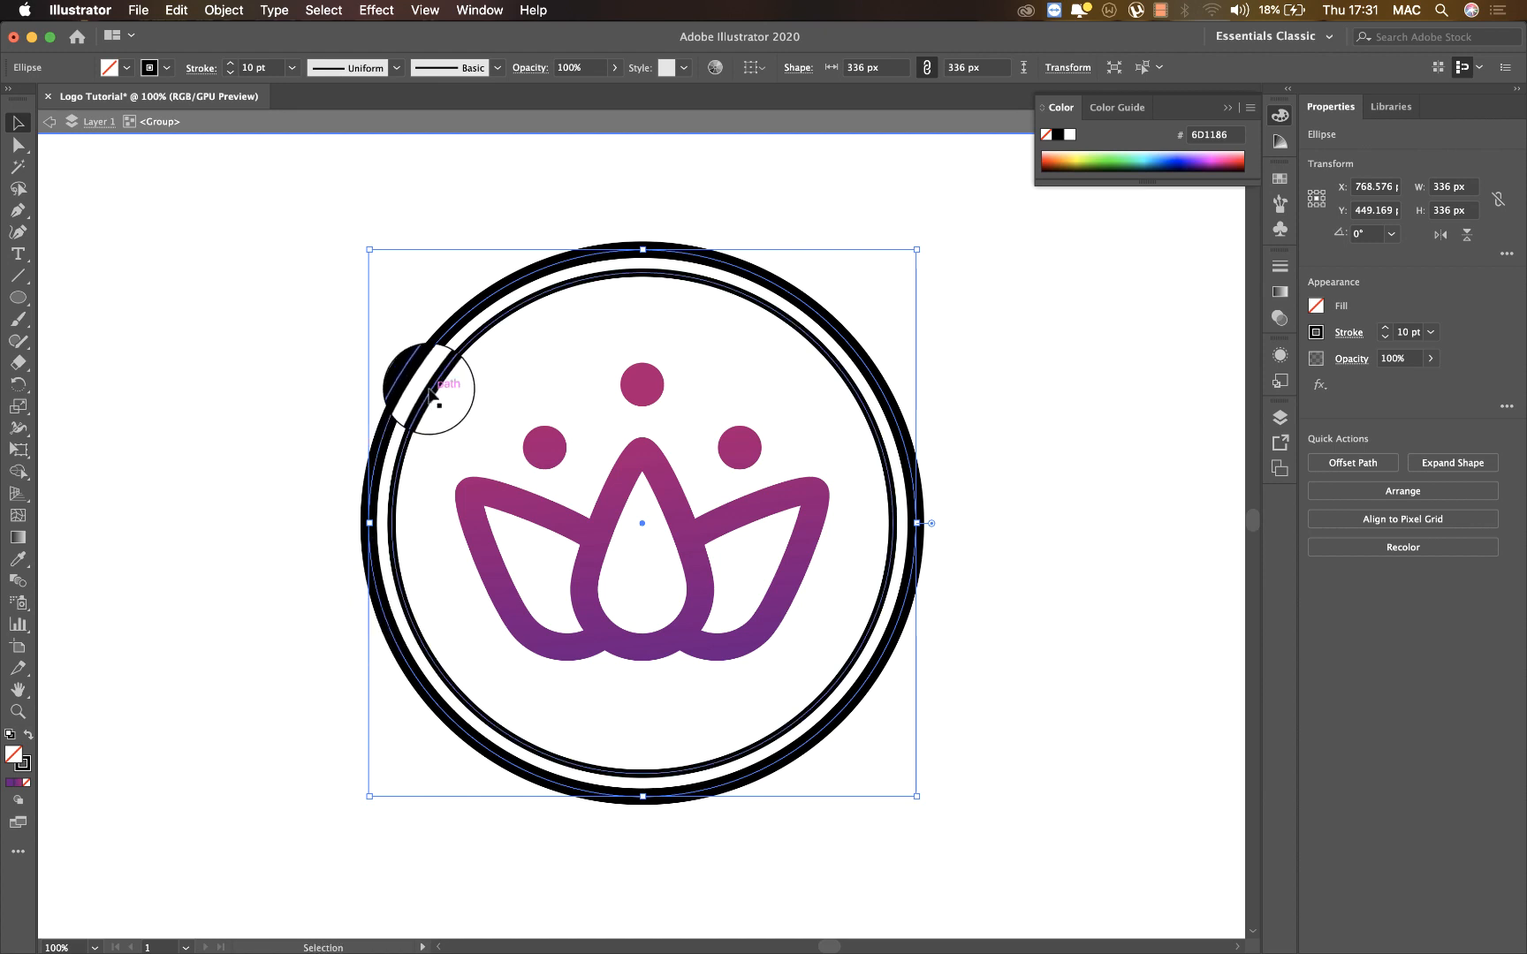
pyautogui.keyDown('shift'); pyautogui.click(431, 395); pyautogui.keyUp('shift')
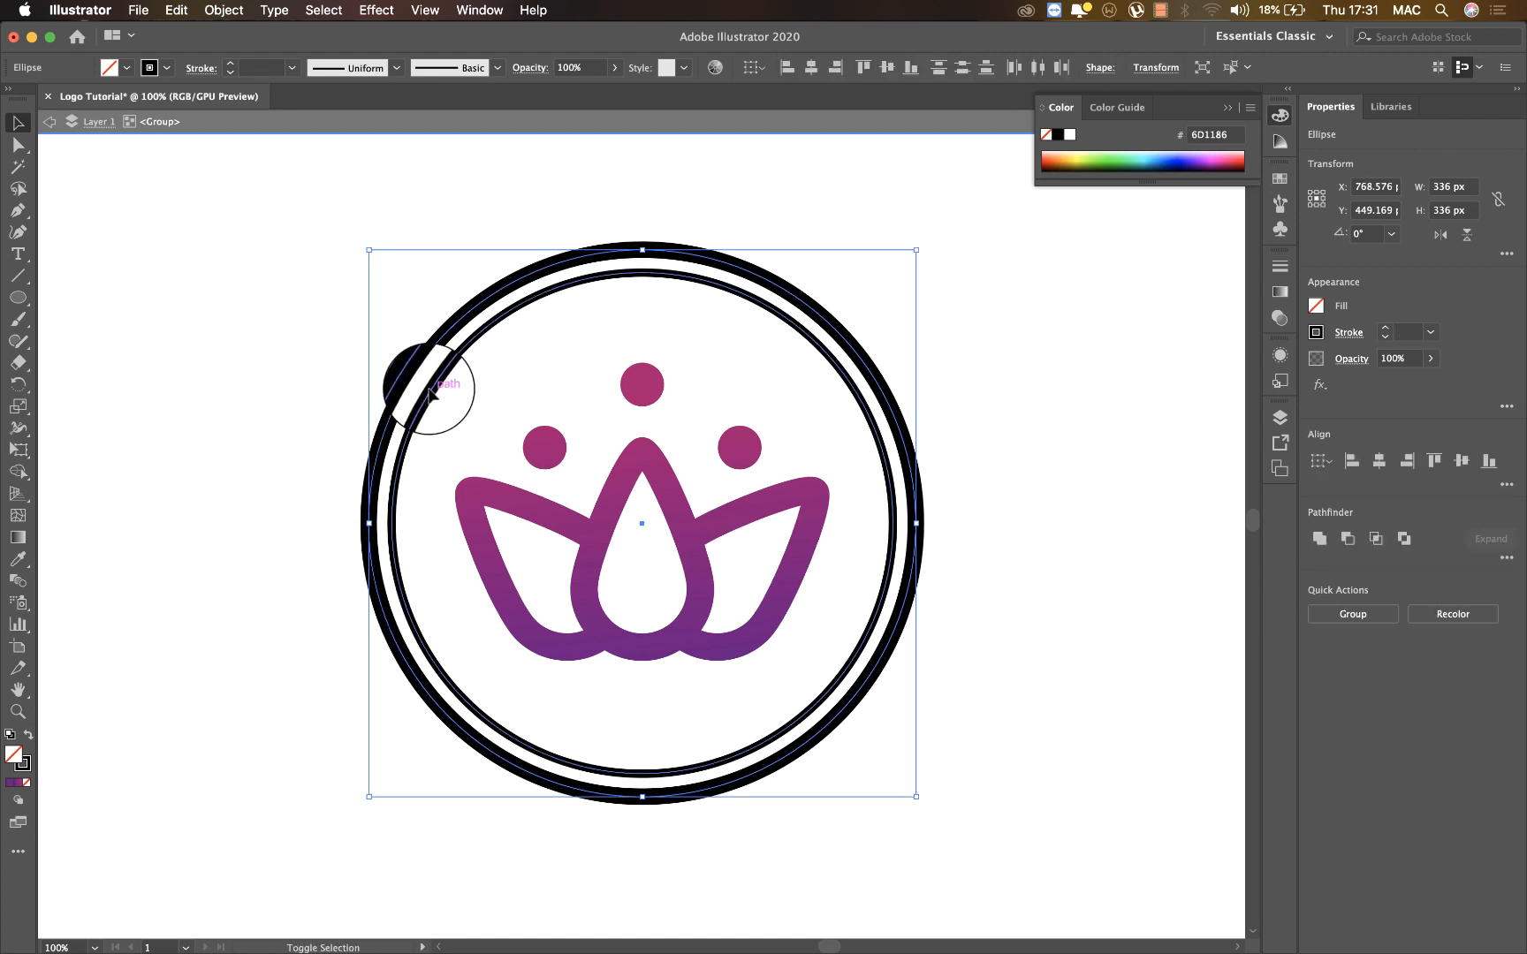
pyautogui.click(179, 14)
pyautogui.moveTo(123, 16)
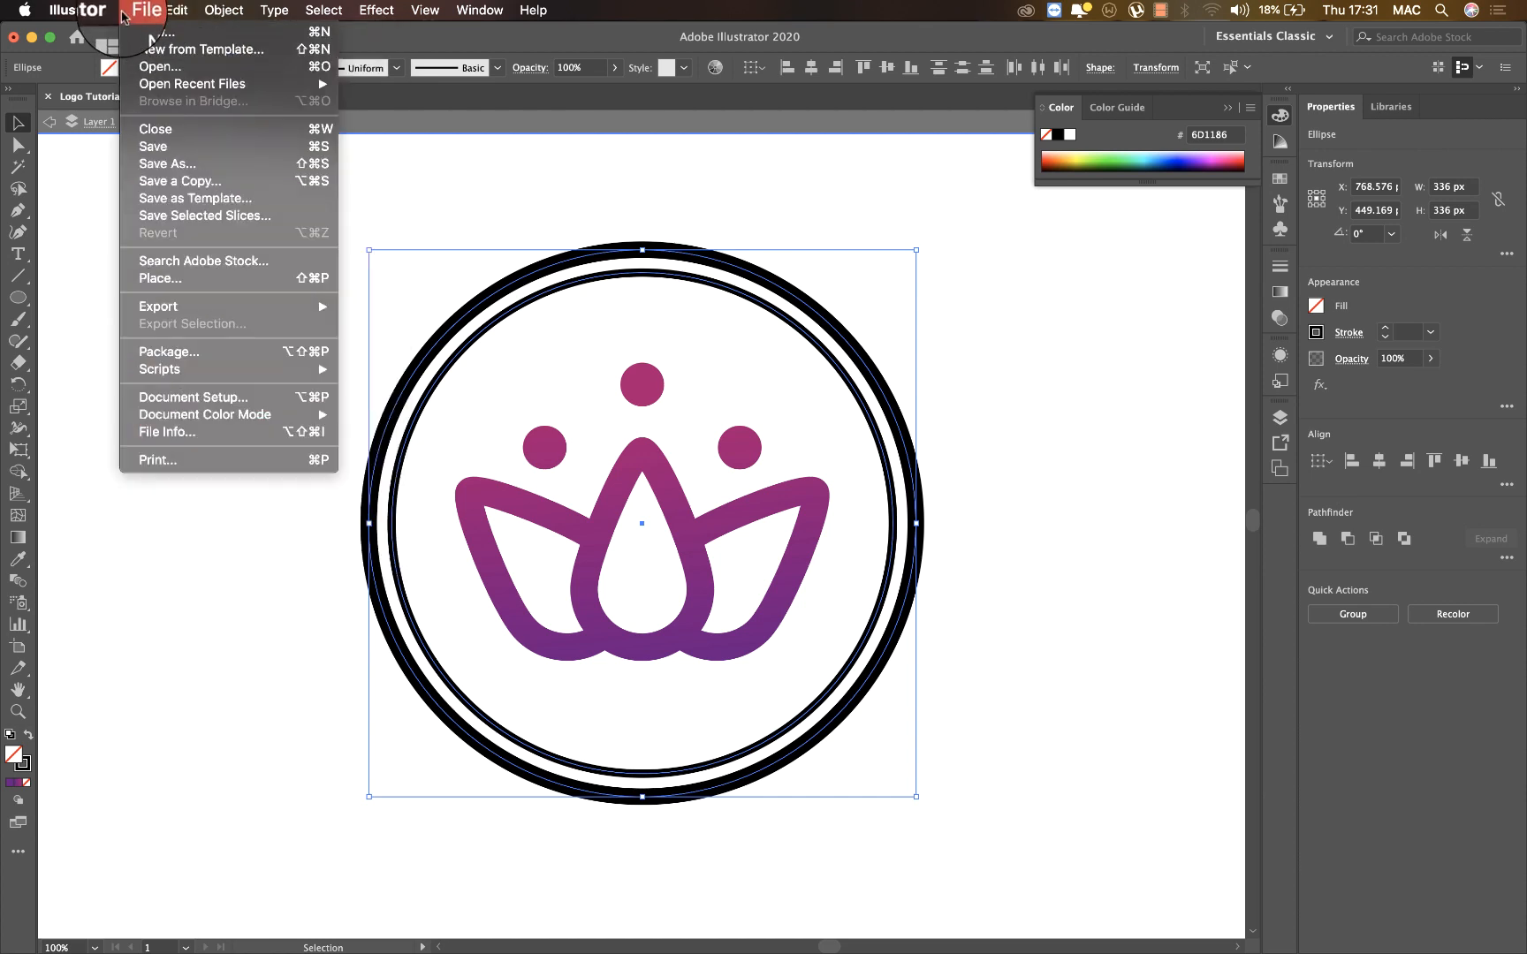
pyautogui.moveTo(232, 15)
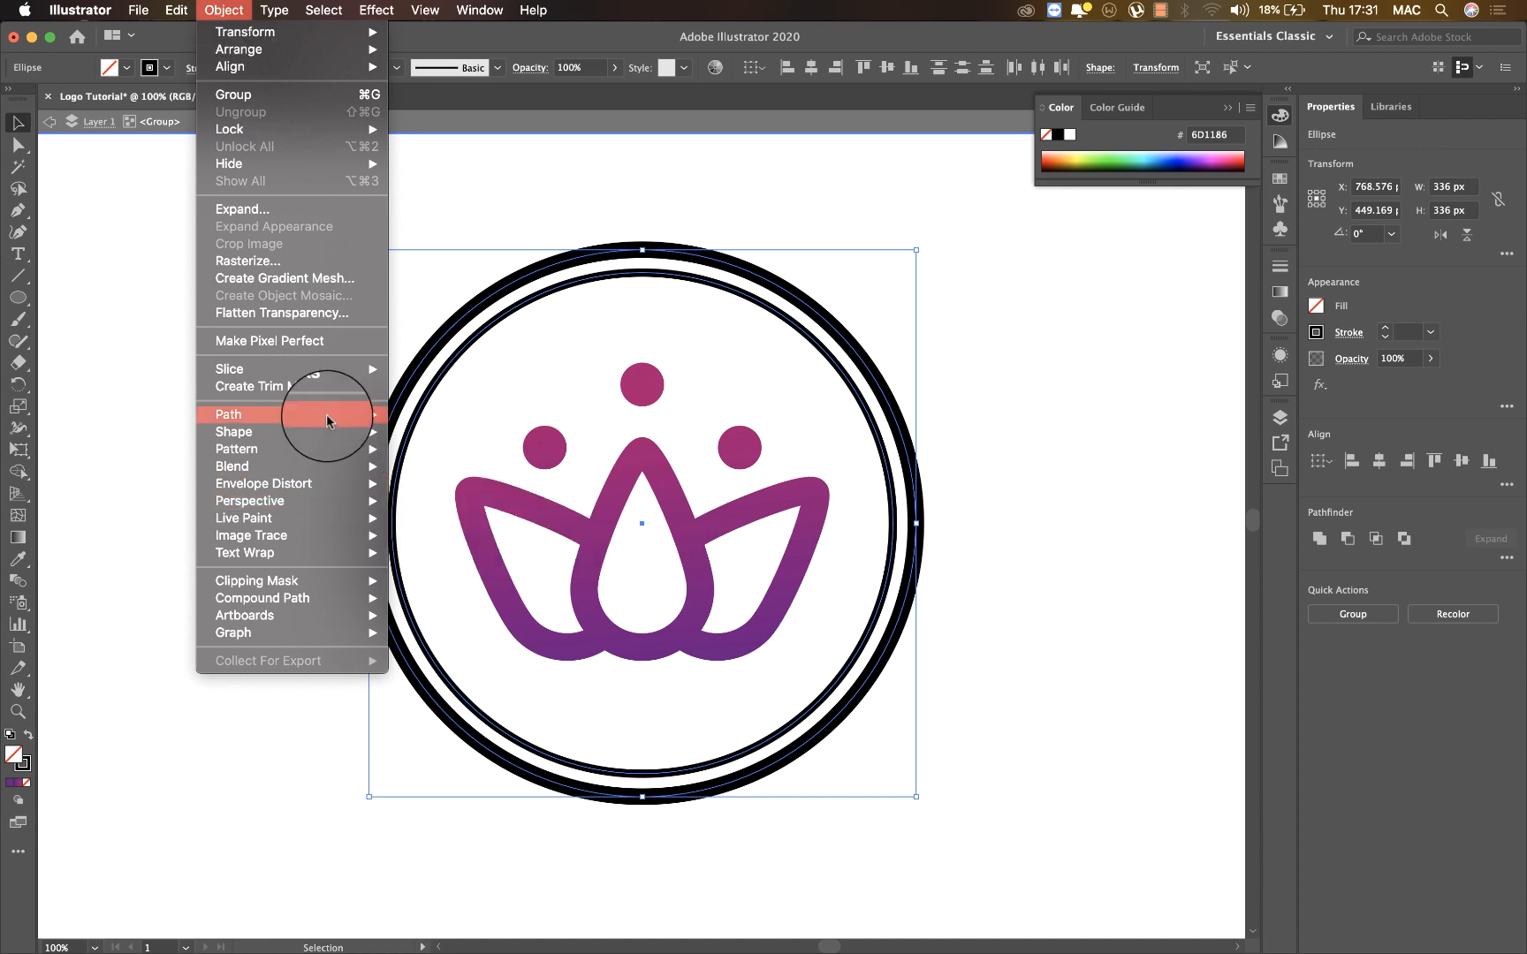
pyautogui.moveTo(342, 420)
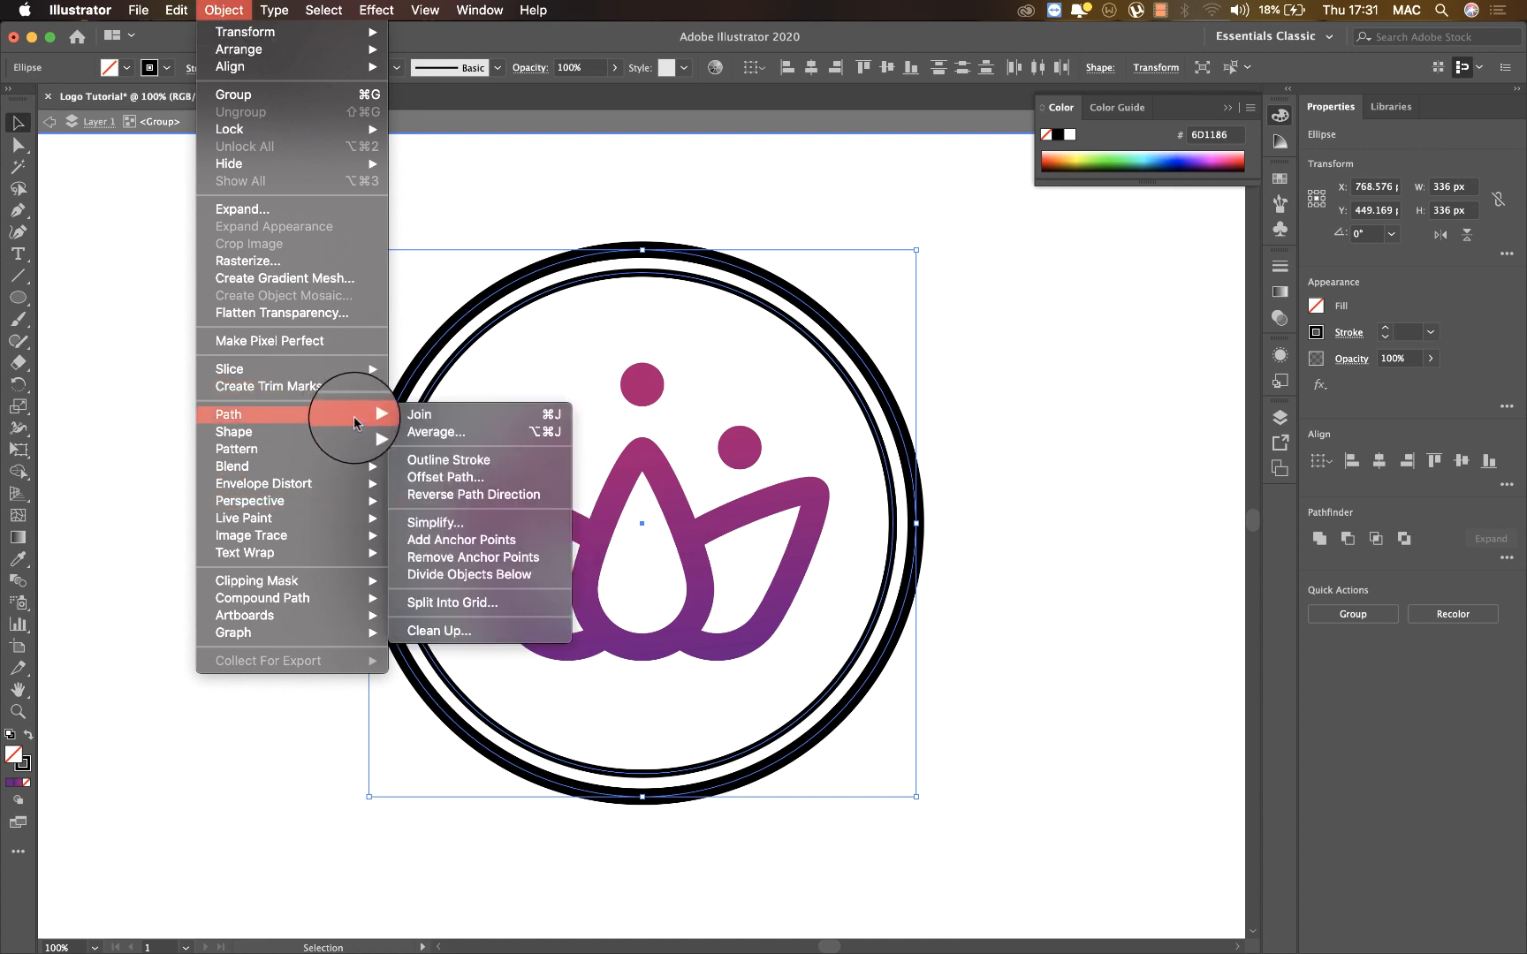
pyautogui.click(468, 459)
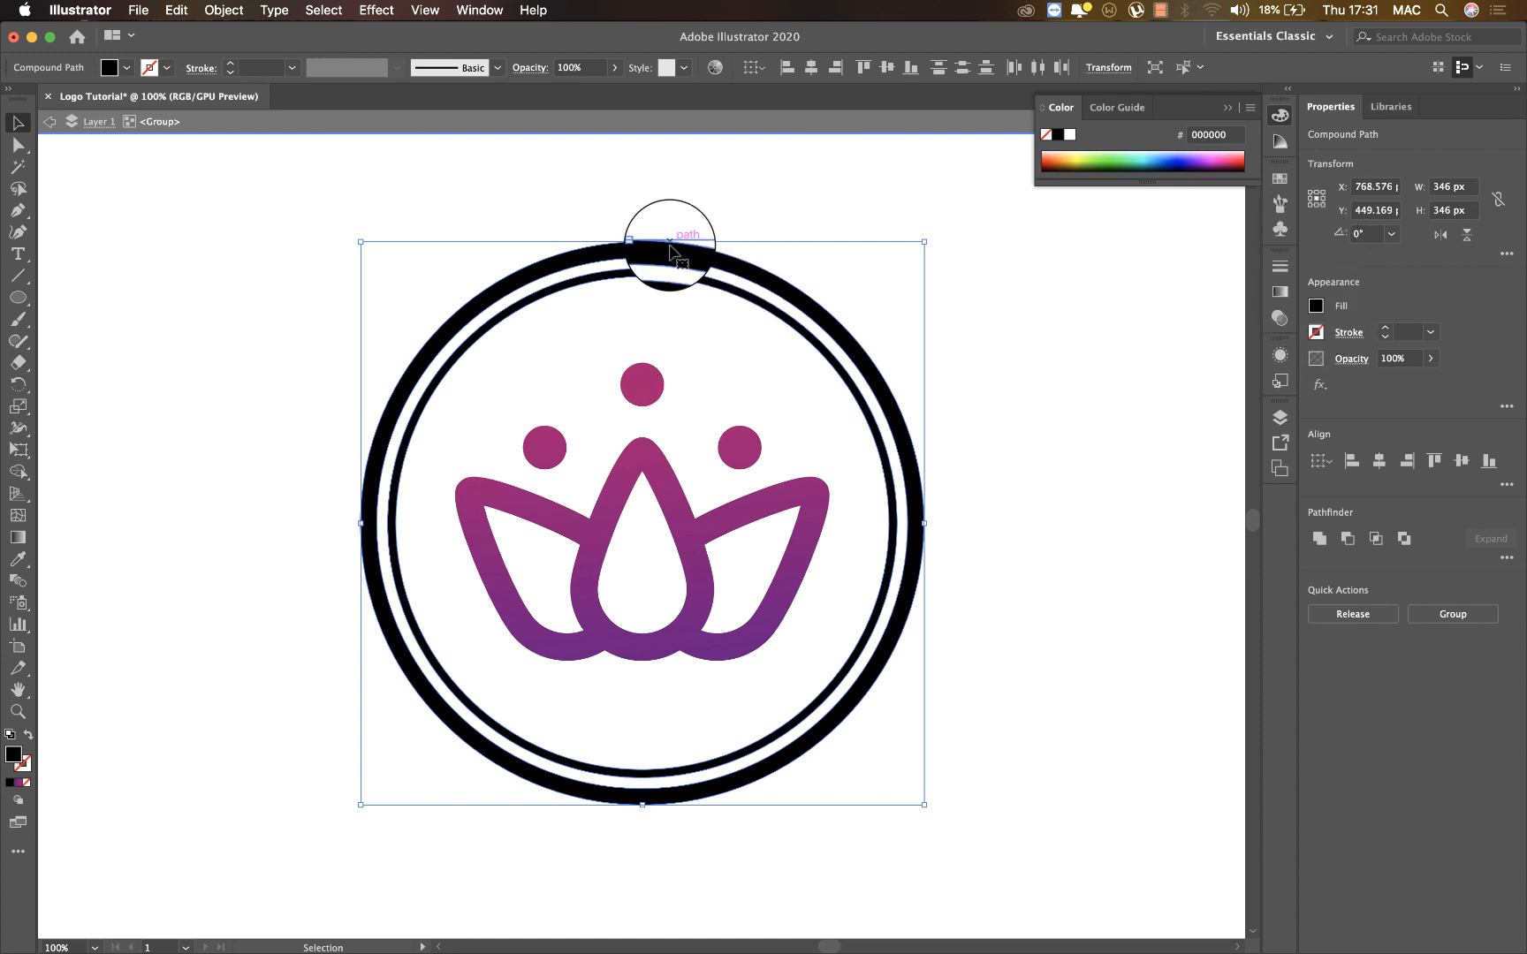
# Try moving the outlined rings aside, and undo the moves along with the stroke outlining
pyautogui.moveTo(664, 244); pyautogui.dragTo(916, 325)
pyautogui.hotkey('ctrl', 'z')
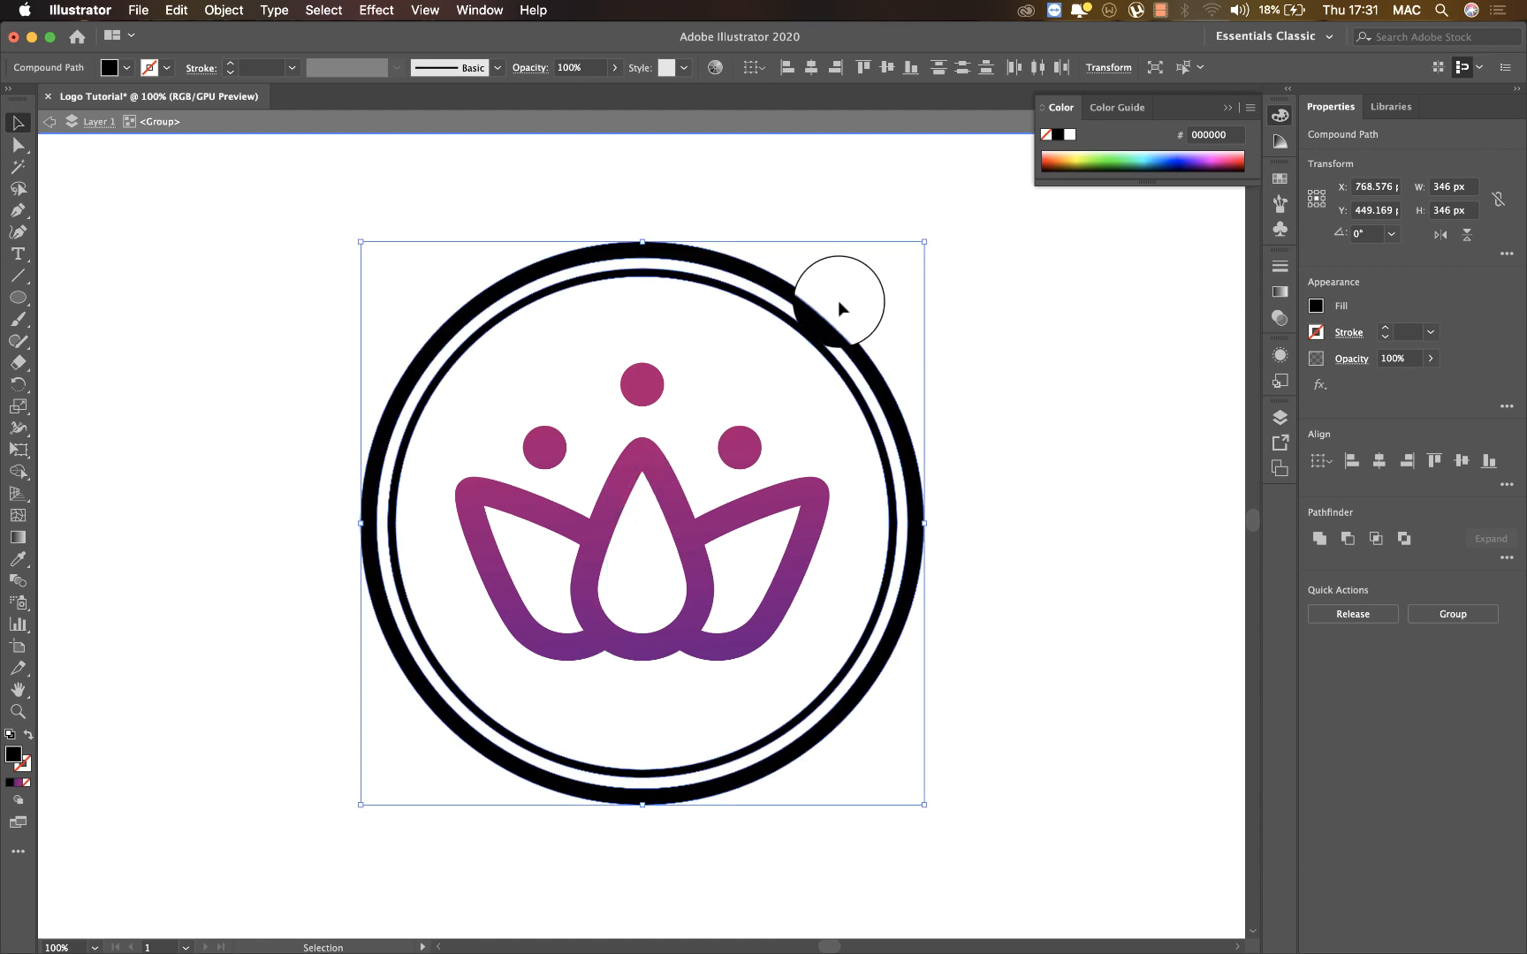
pyautogui.click(808, 314)
pyautogui.moveTo(806, 303); pyautogui.dragTo(961, 339)
pyautogui.hotkey('ctrl', 'z')
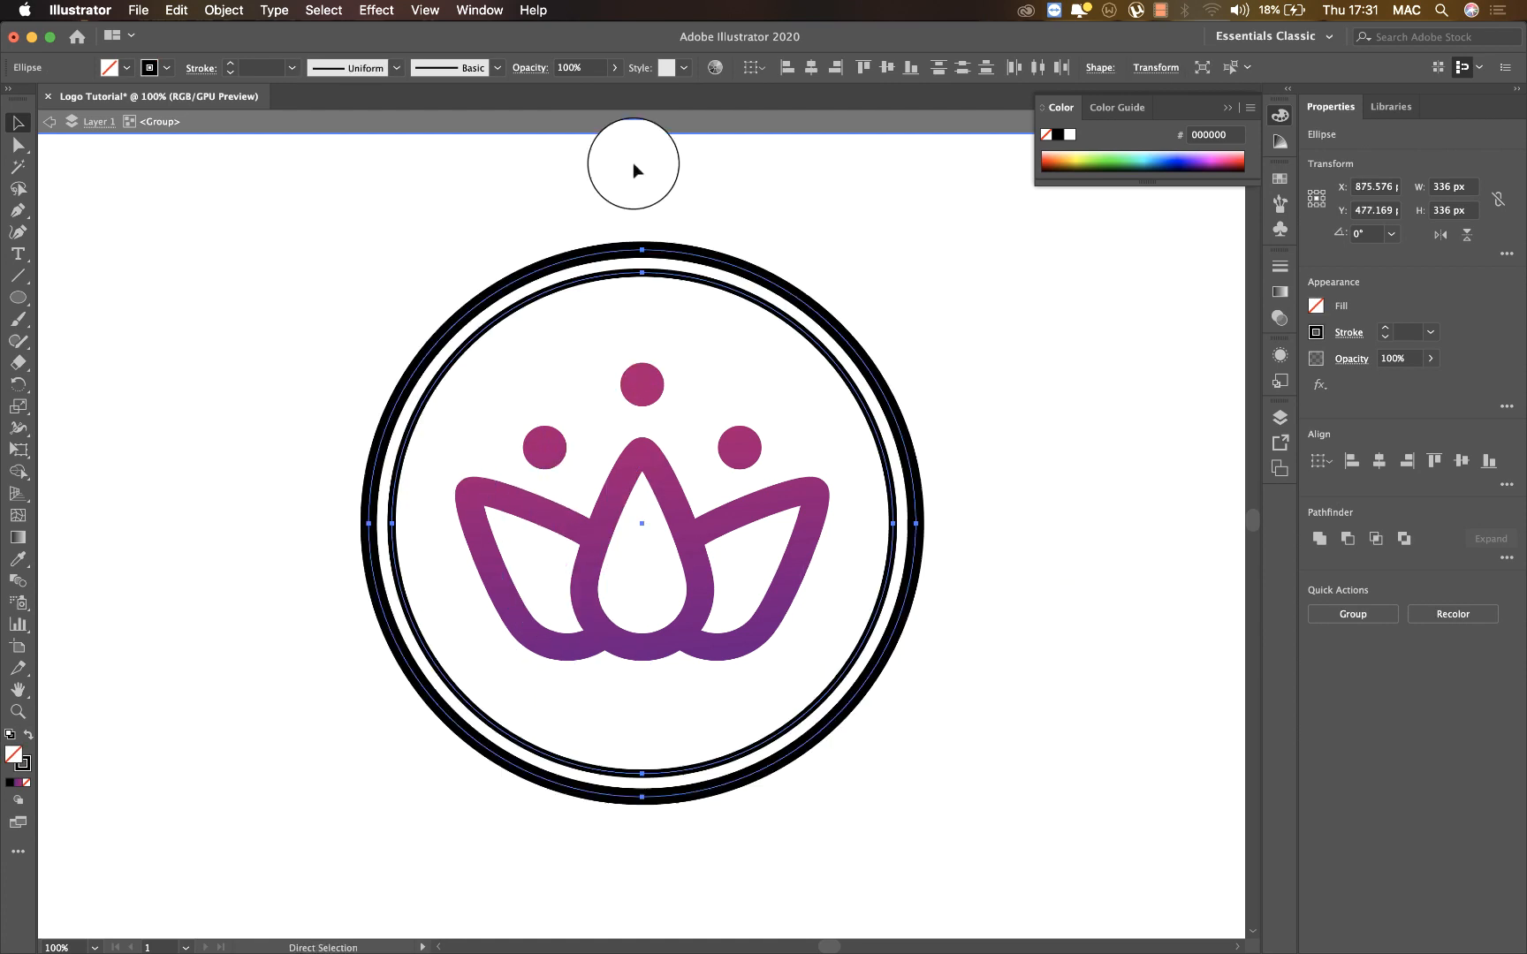
# Try moving the outer ring and the inner ring away separately, undoing each move
pyautogui.click(716, 217)
pyautogui.moveTo(703, 254); pyautogui.dragTo(916, 248)
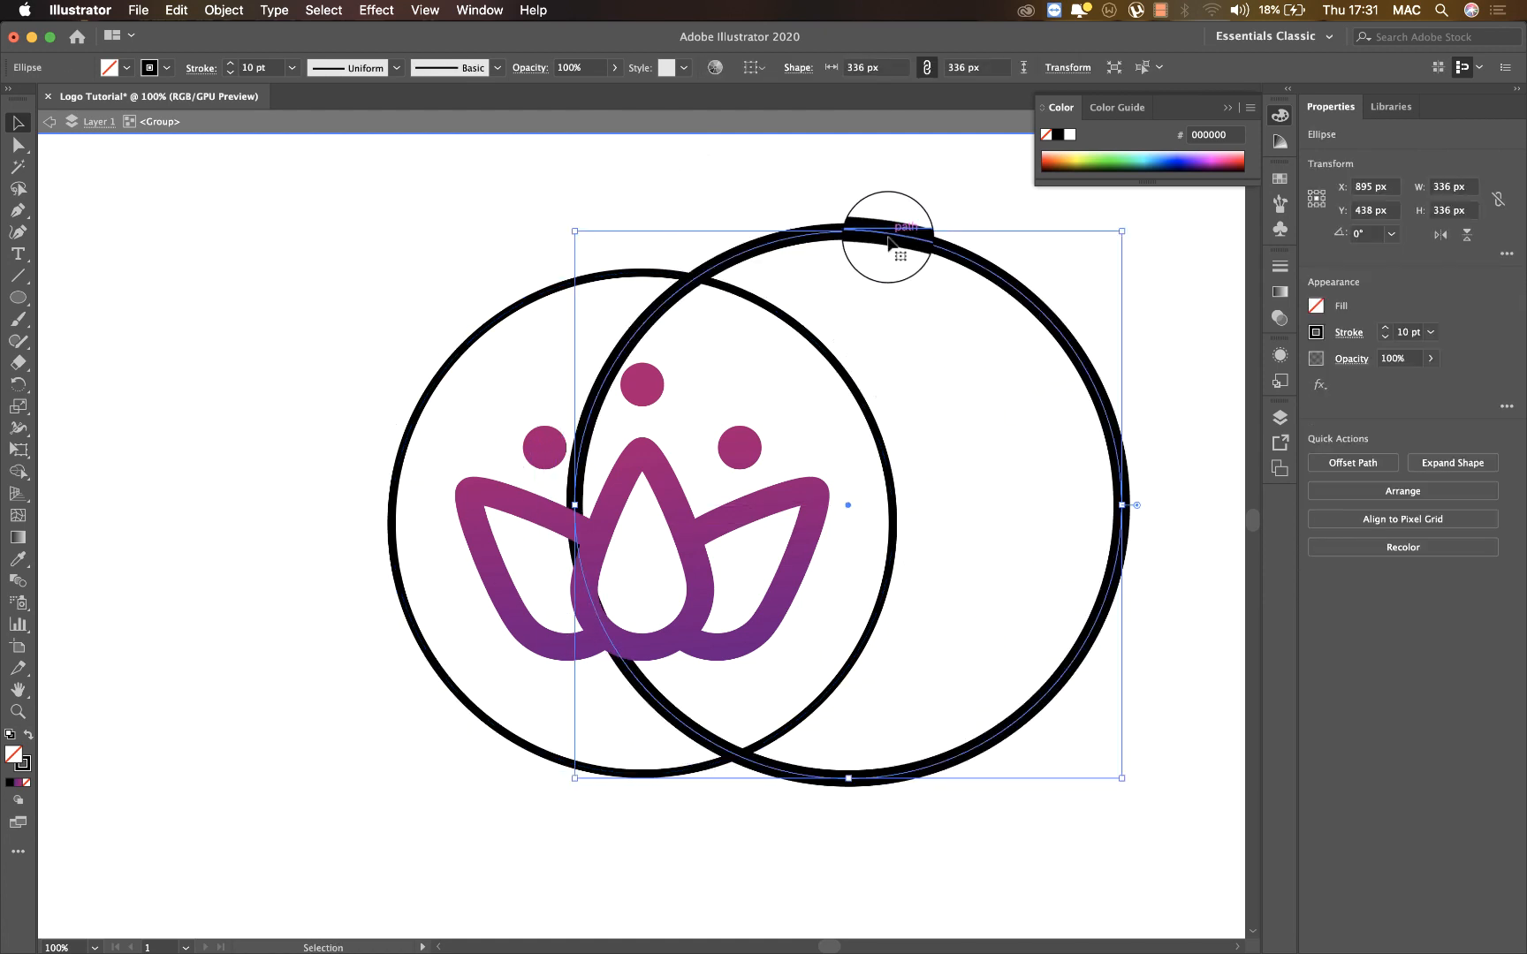
pyautogui.press('super+z')
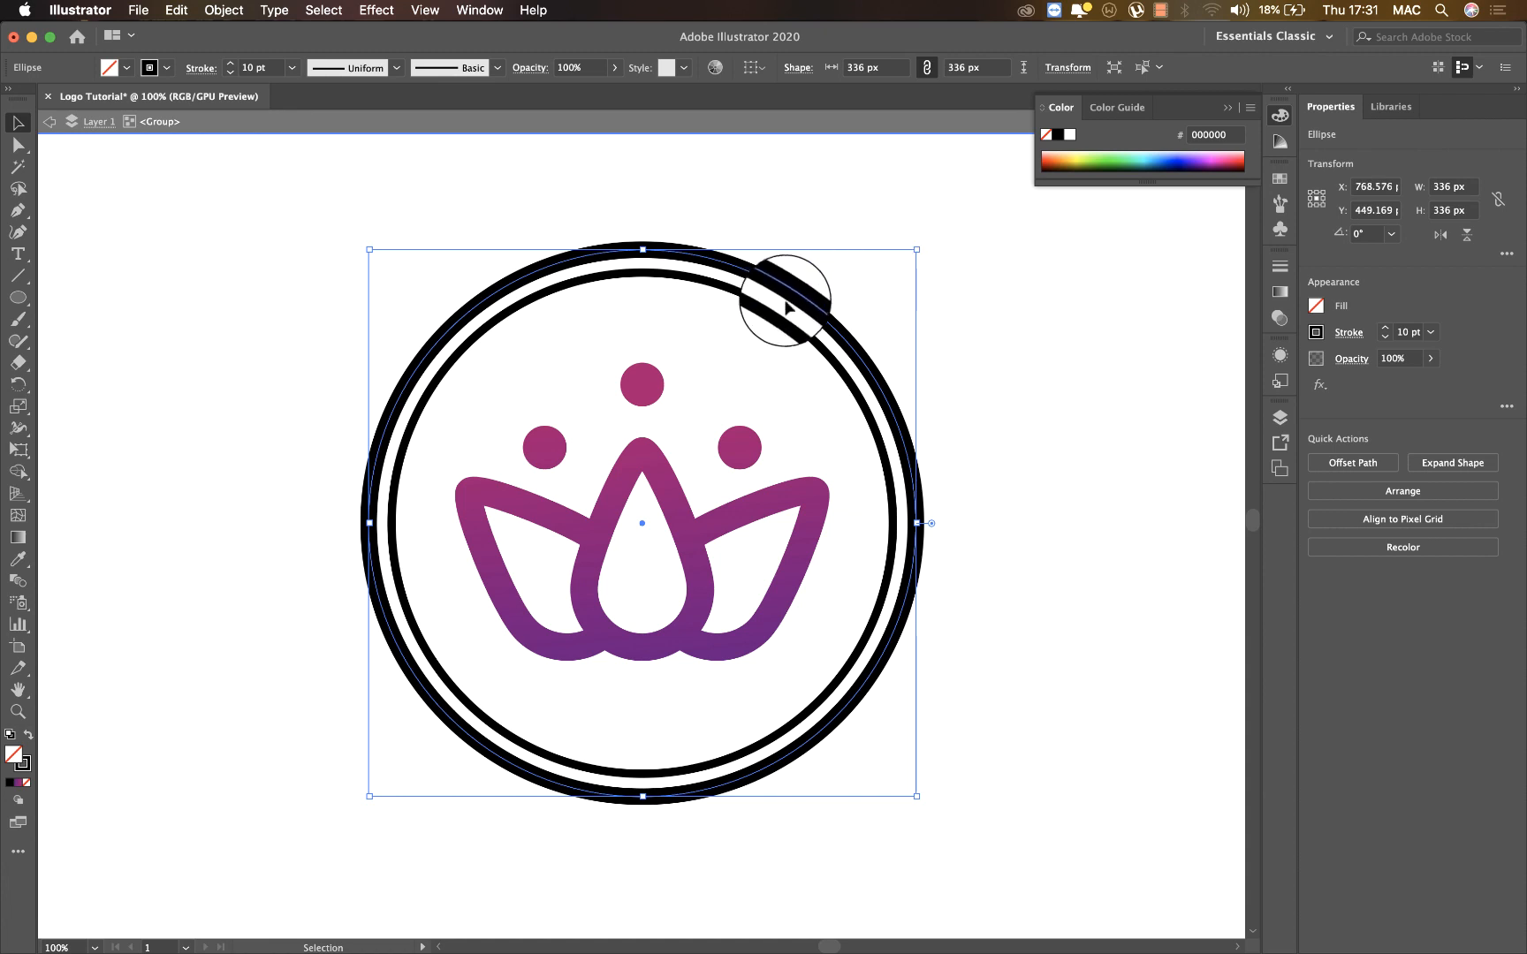
pyautogui.click(786, 319)
pyautogui.moveTo(786, 323); pyautogui.dragTo(1047, 369)
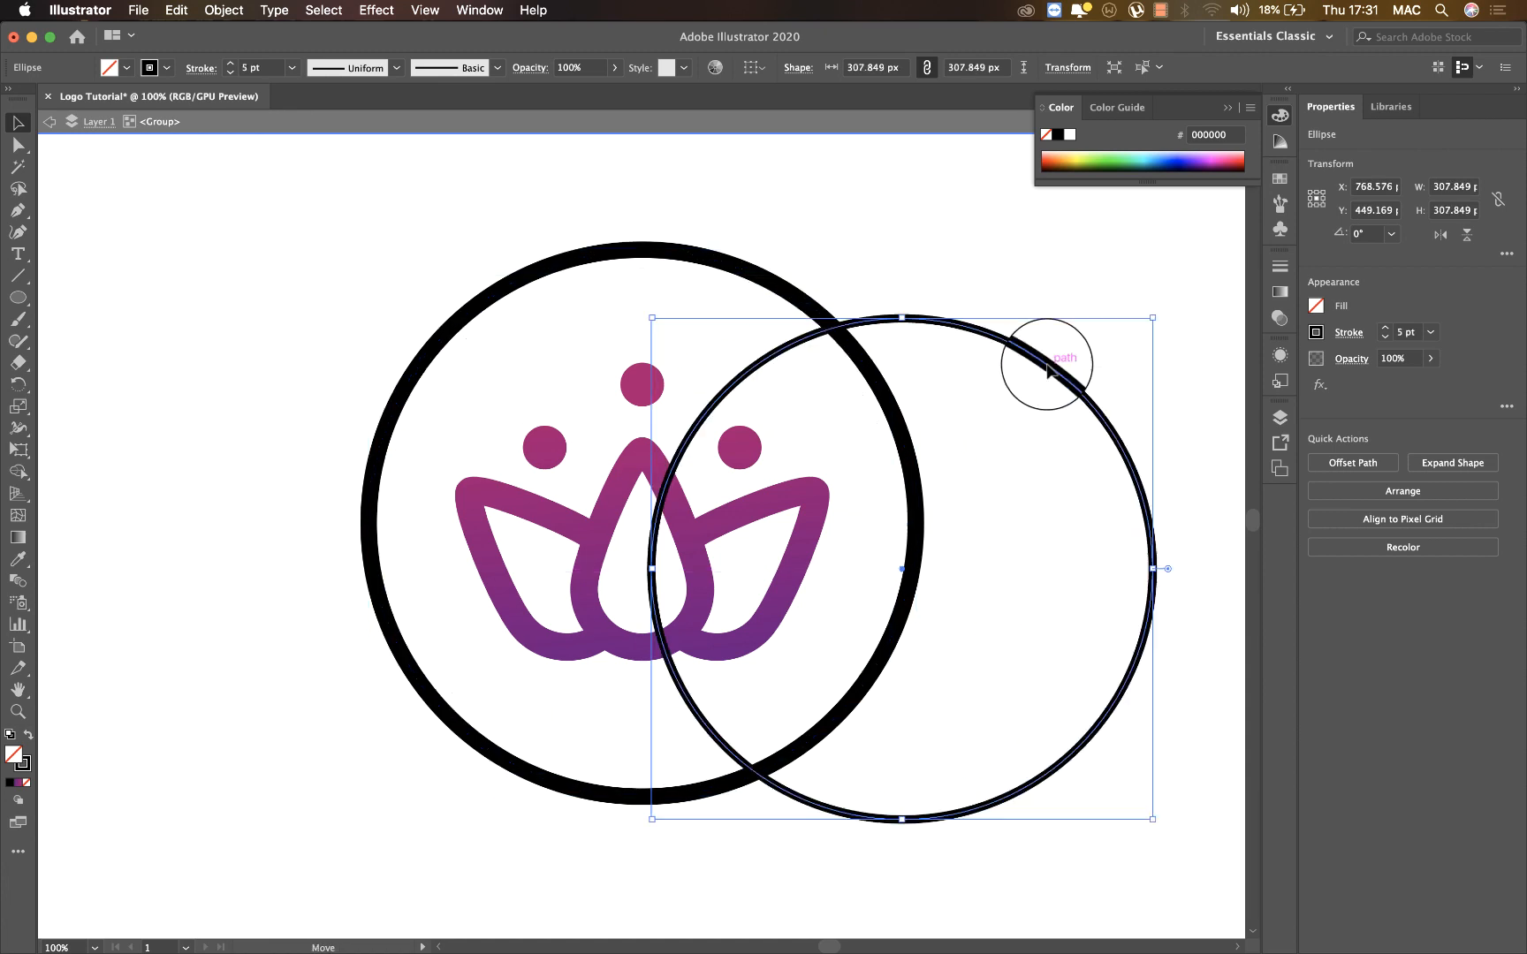
pyautogui.press('super+z')
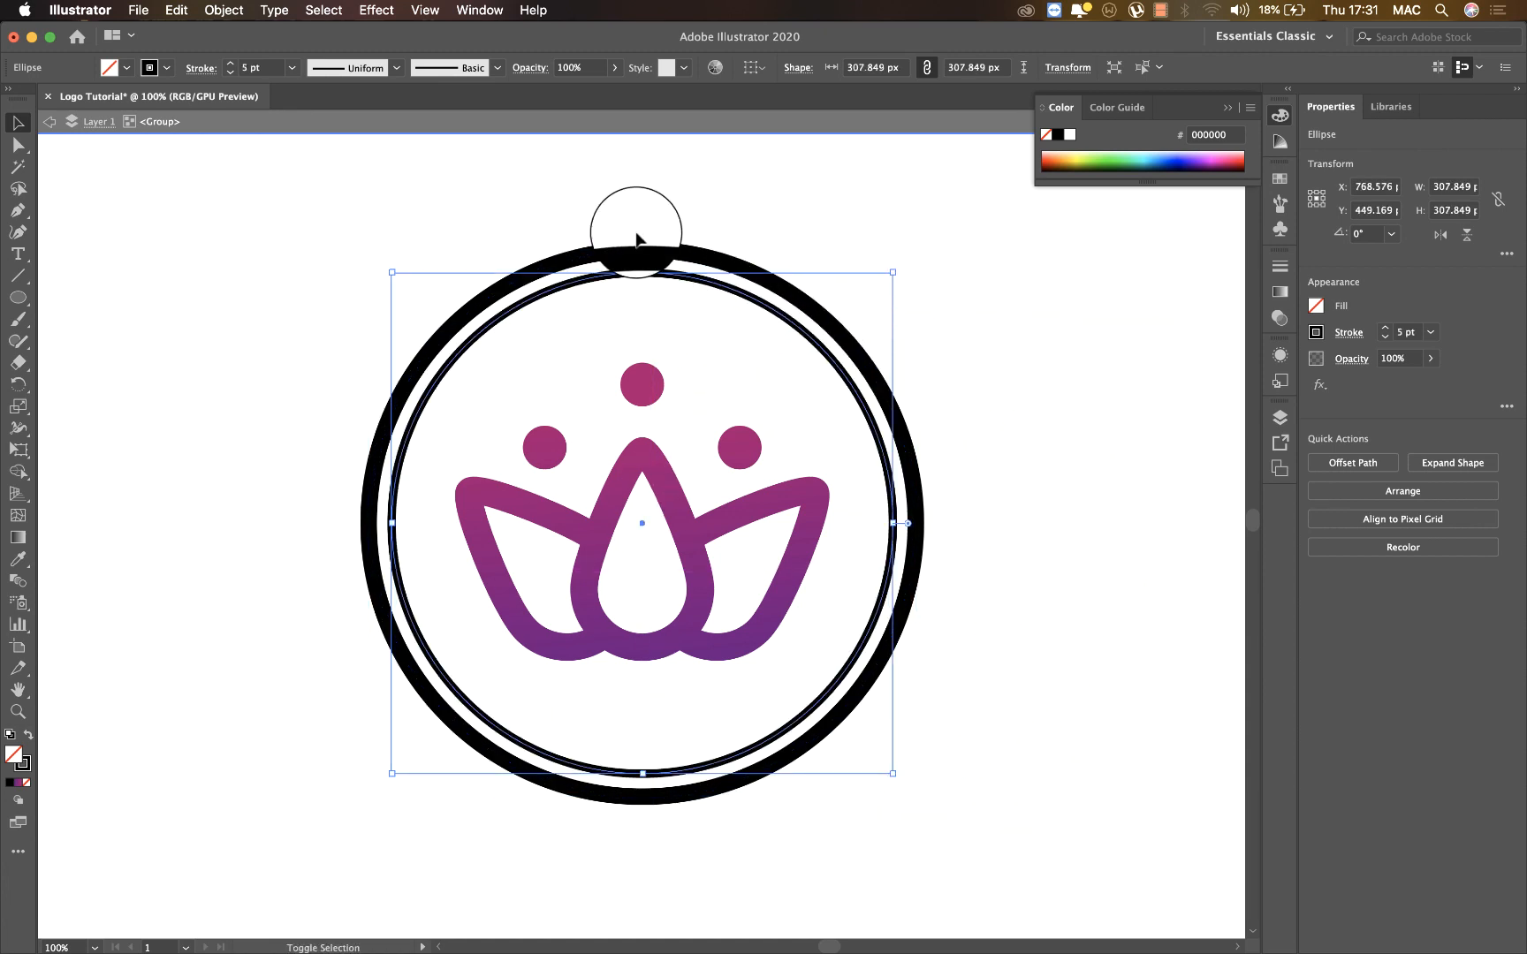
# Convert only the outer ring's 10 pt stroke to a filled shape with Outline Stroke
pyautogui.press('super+z')
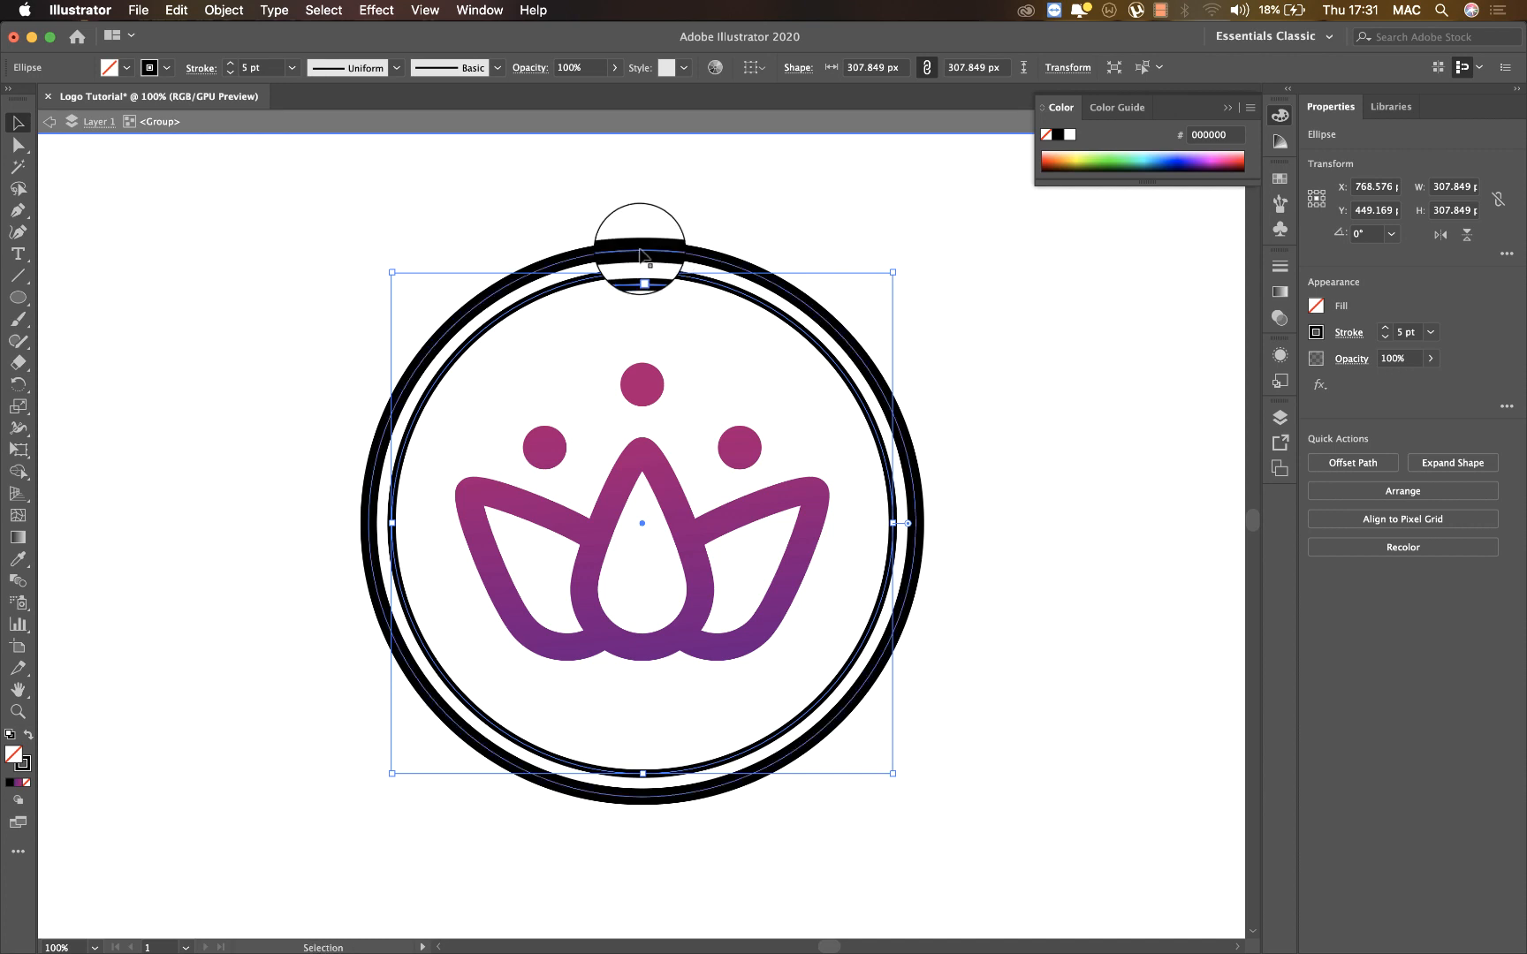
pyautogui.click(186, 10)
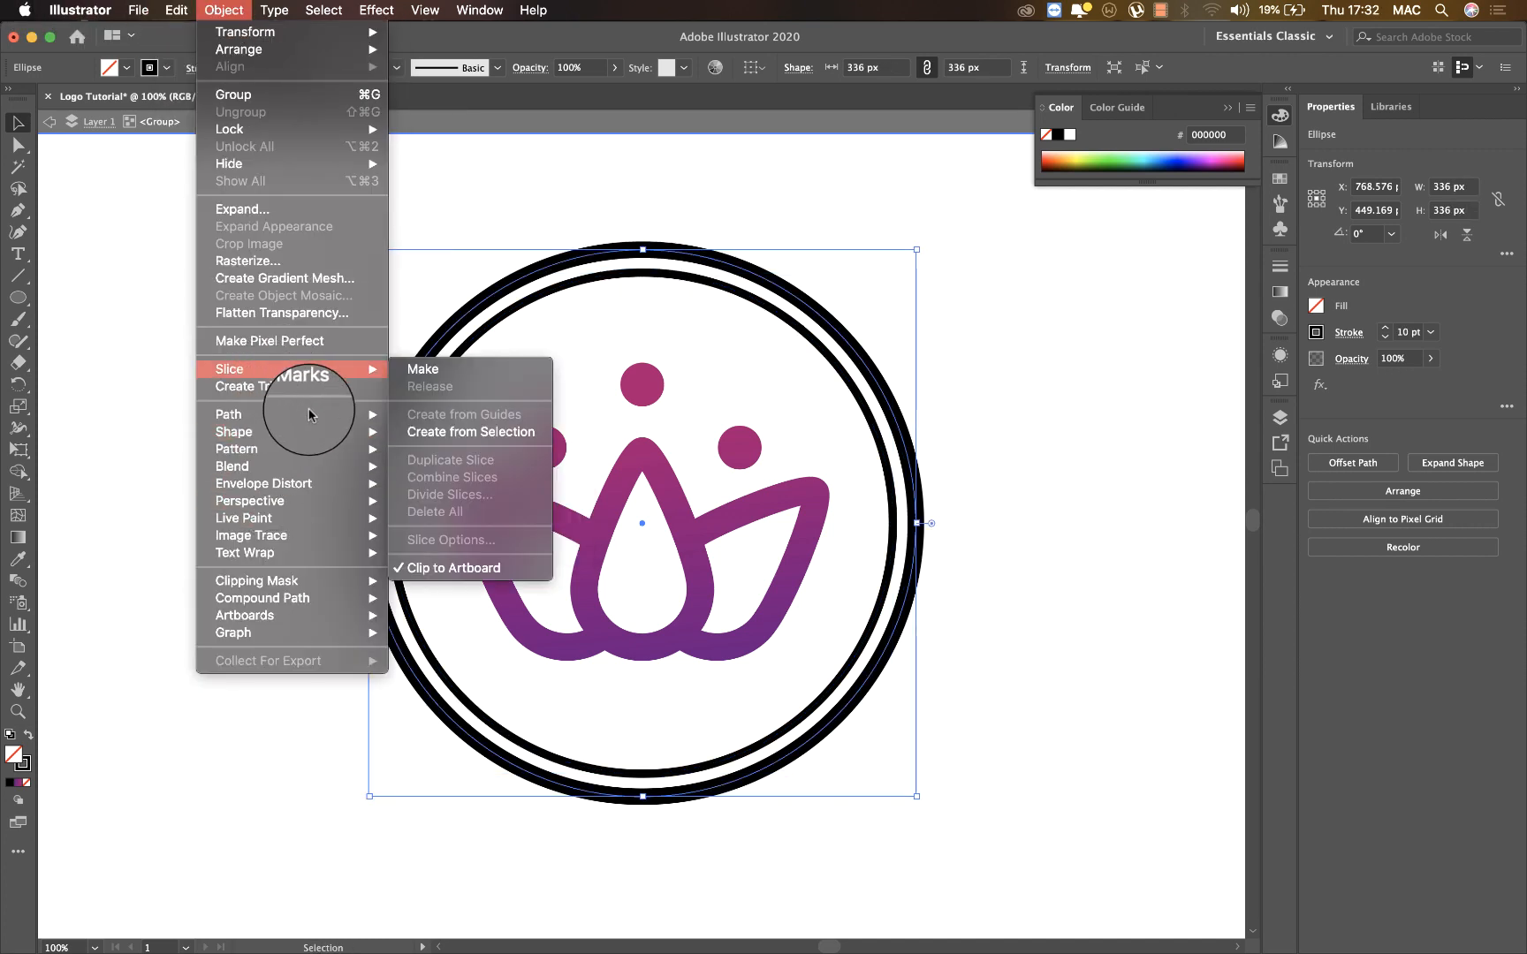
pyautogui.moveTo(385, 414)
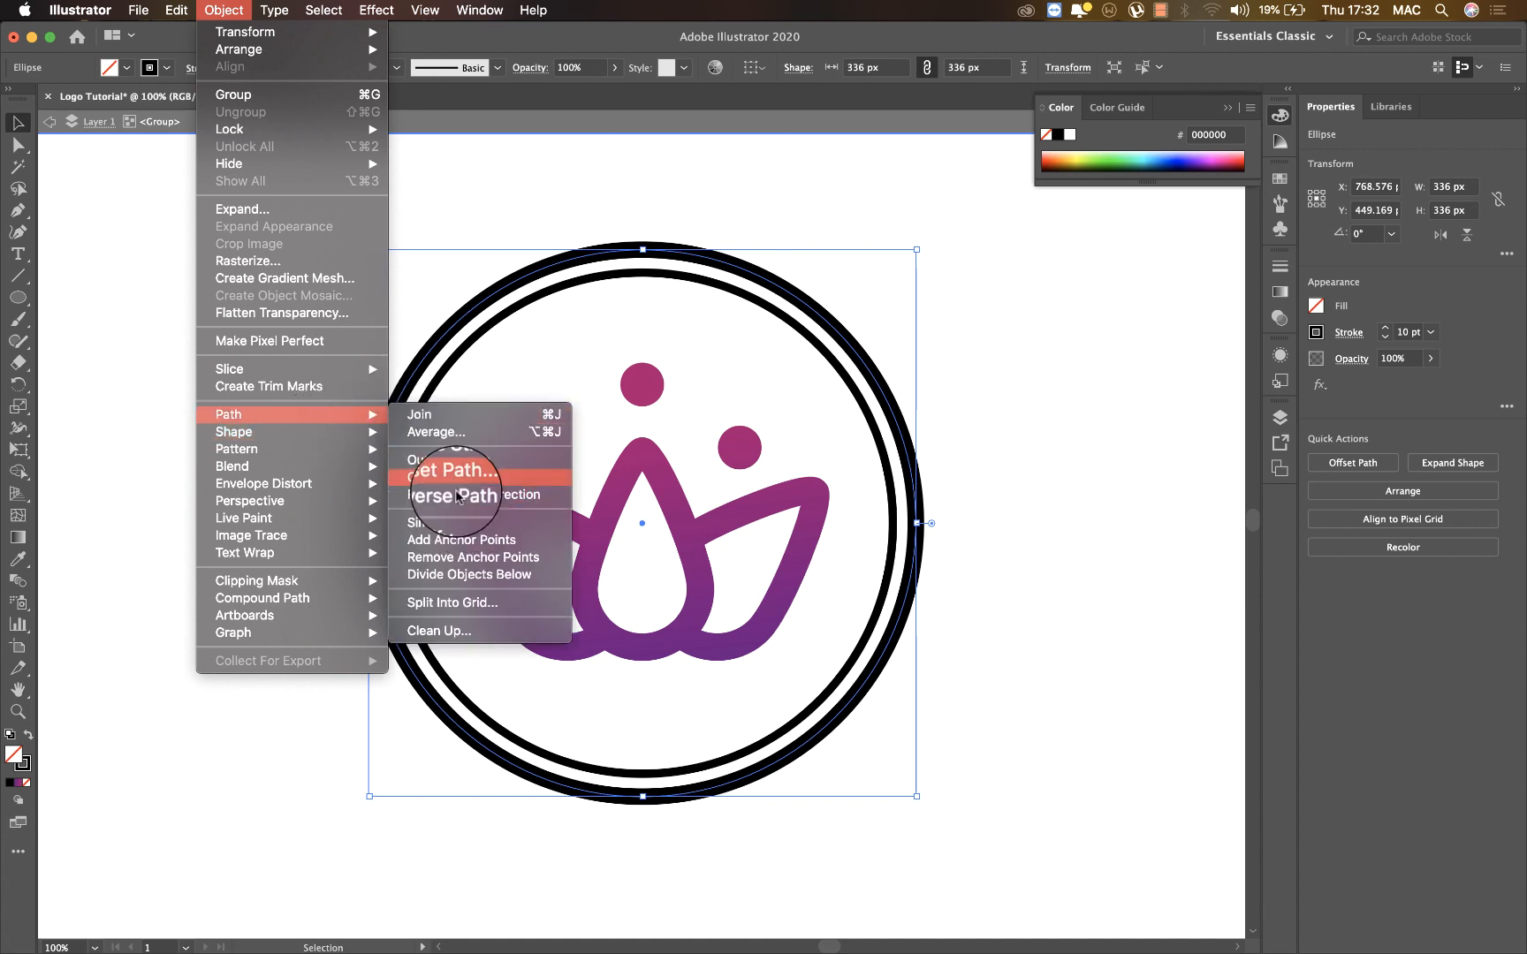
pyautogui.click(446, 461)
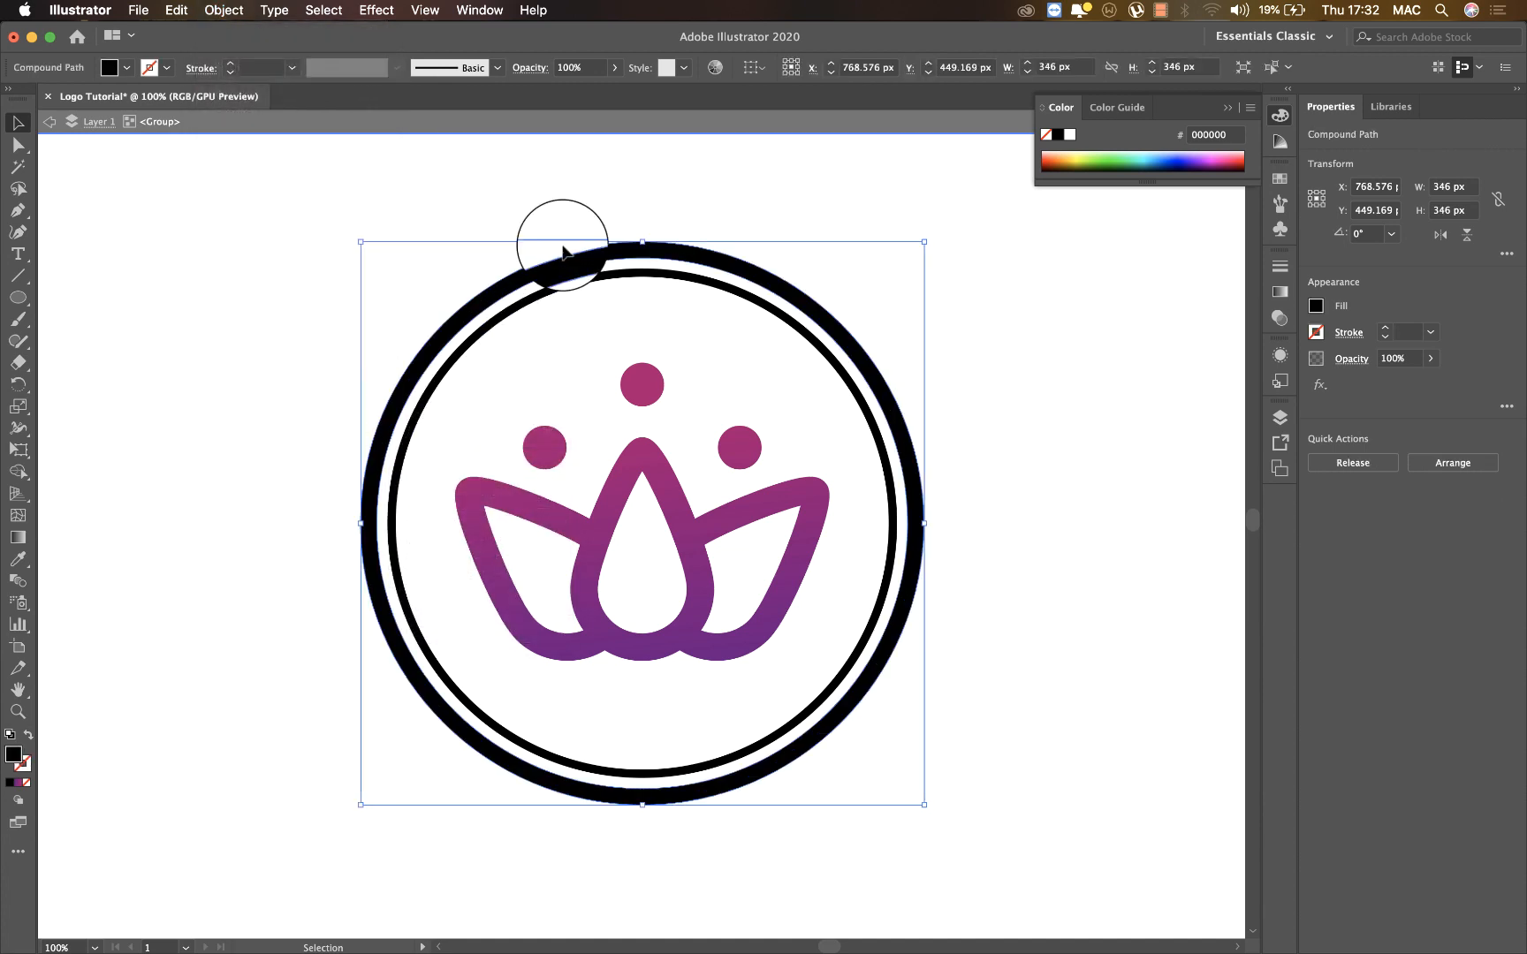
# Try moving the outlined outer ring and the still-stroked inner ring aside, undoing each move
pyautogui.moveTo(583, 256)
pyautogui.mouseDown()
pyautogui.moveTo(756, 276)
pyautogui.moveTo(751, 331)
pyautogui.moveTo(671, 258)
pyautogui.moveTo(673, 273)
pyautogui.moveTo(791, 219)
pyautogui.moveTo(889, 252)
pyautogui.moveTo(926, 282)
pyautogui.moveTo(941, 329)
pyautogui.mouseUp()
pyautogui.press('super+z')
pyautogui.press('super+z')
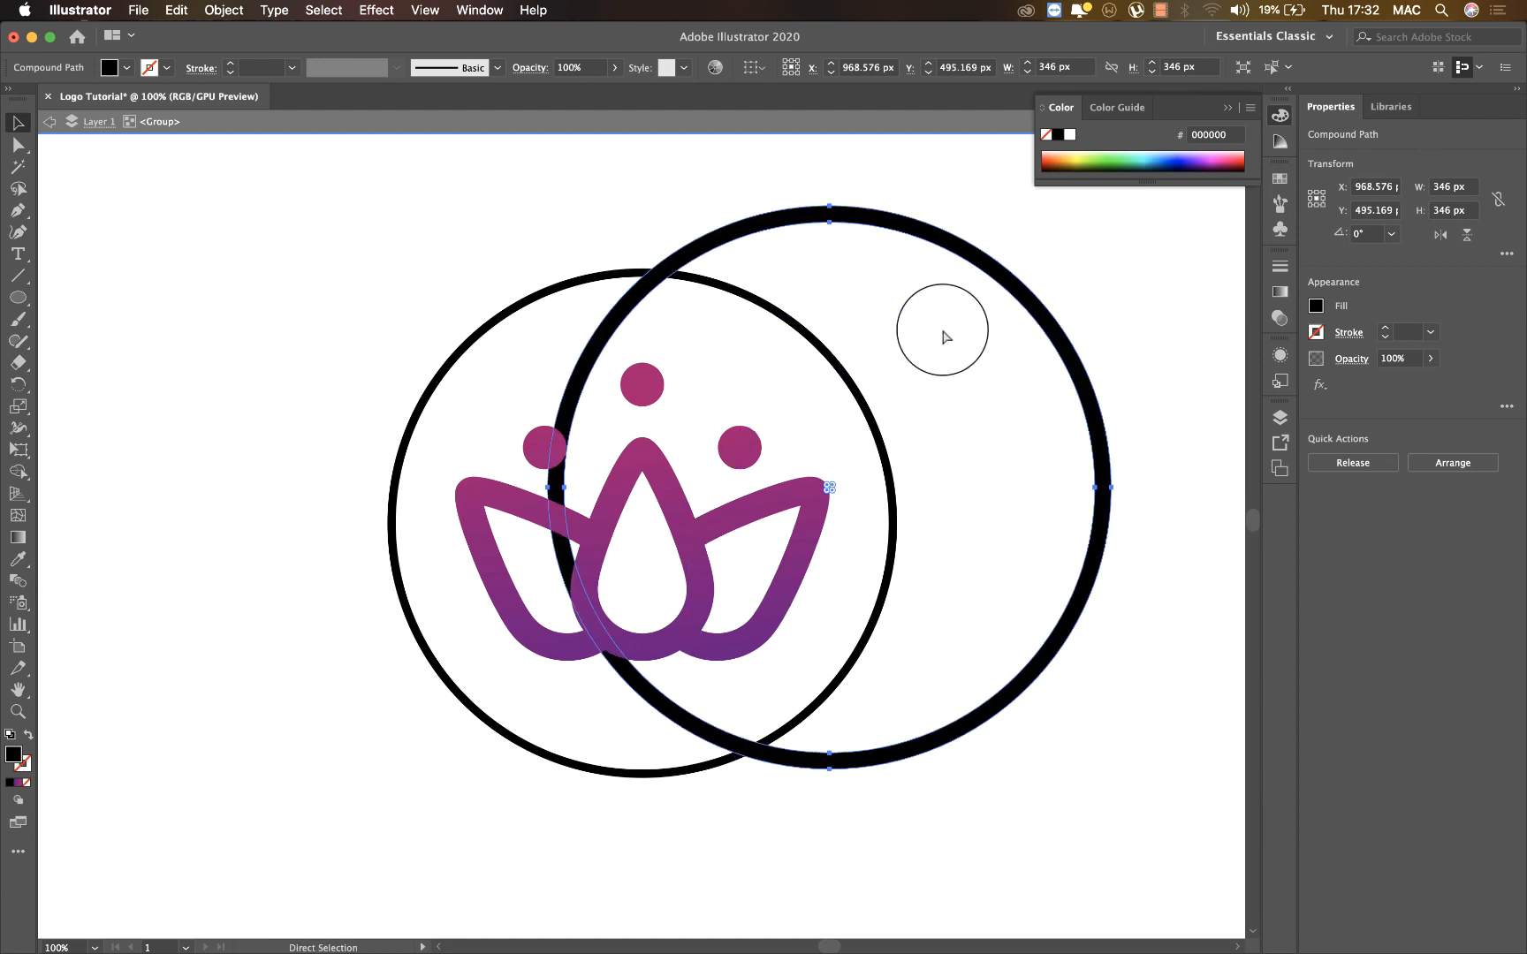
pyautogui.press('super+z')
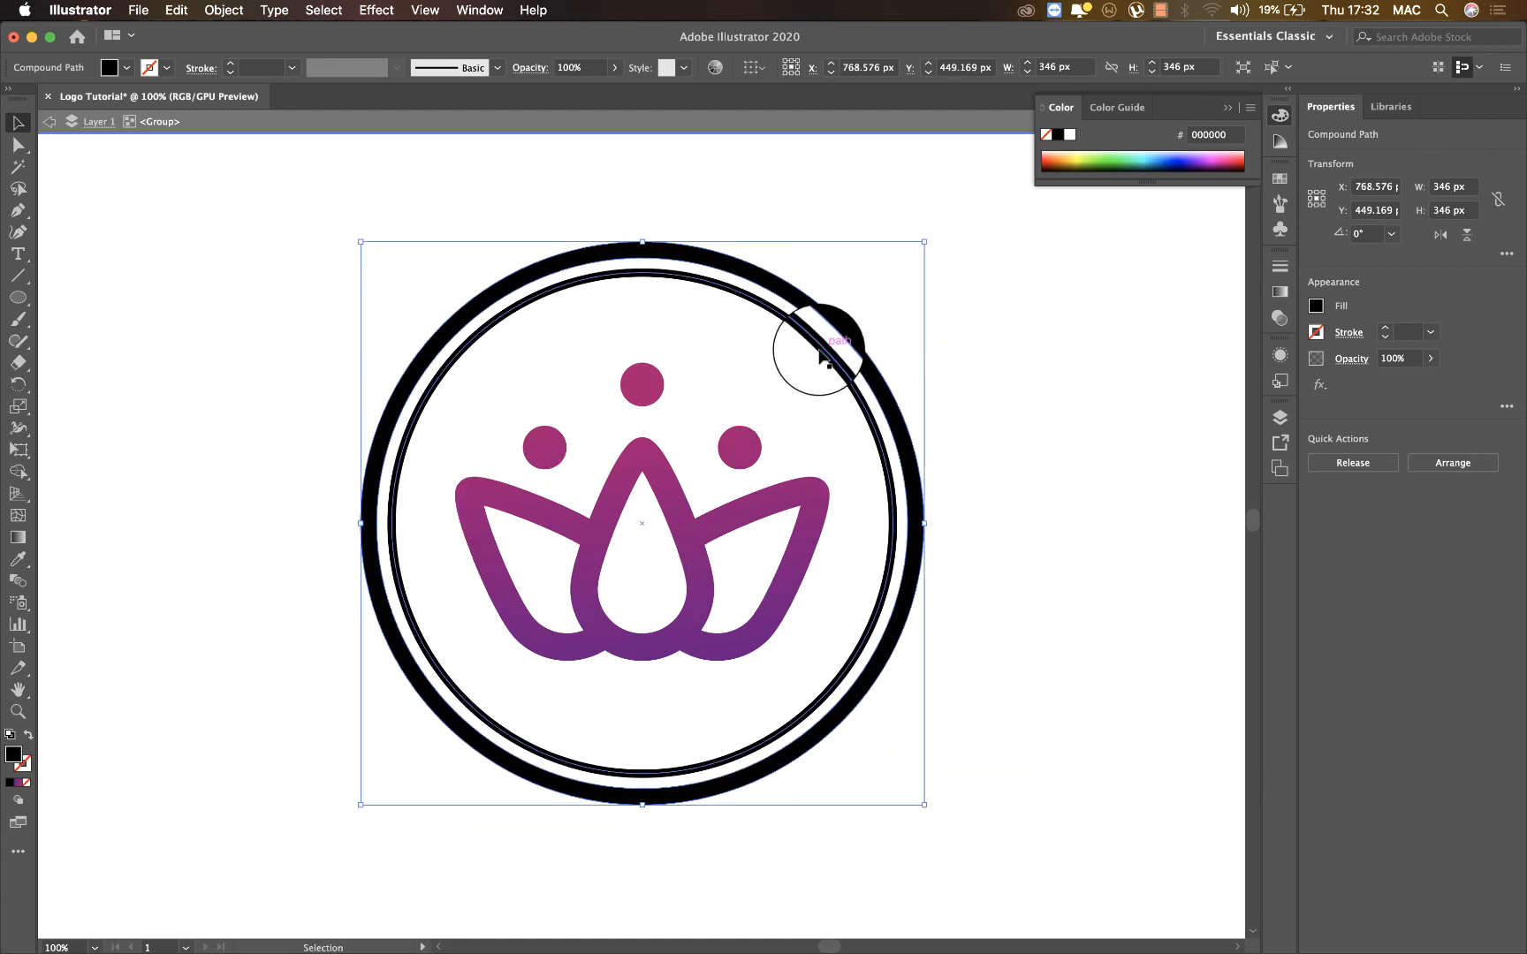
pyautogui.moveTo(818, 341); pyautogui.dragTo(1060, 435)
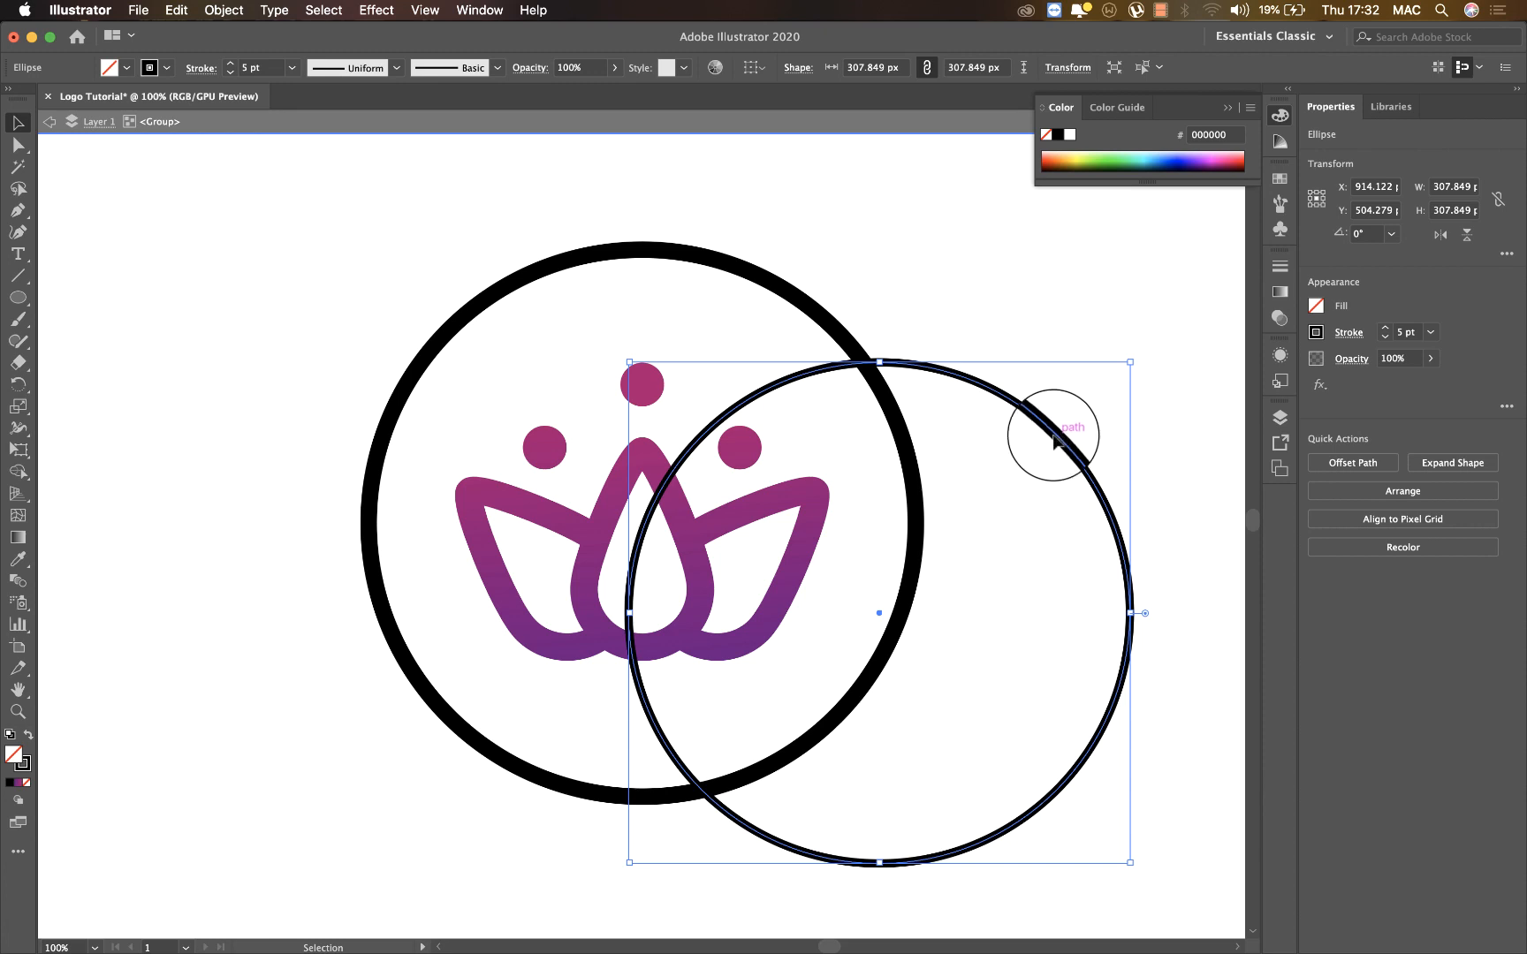
pyautogui.press('super+z')
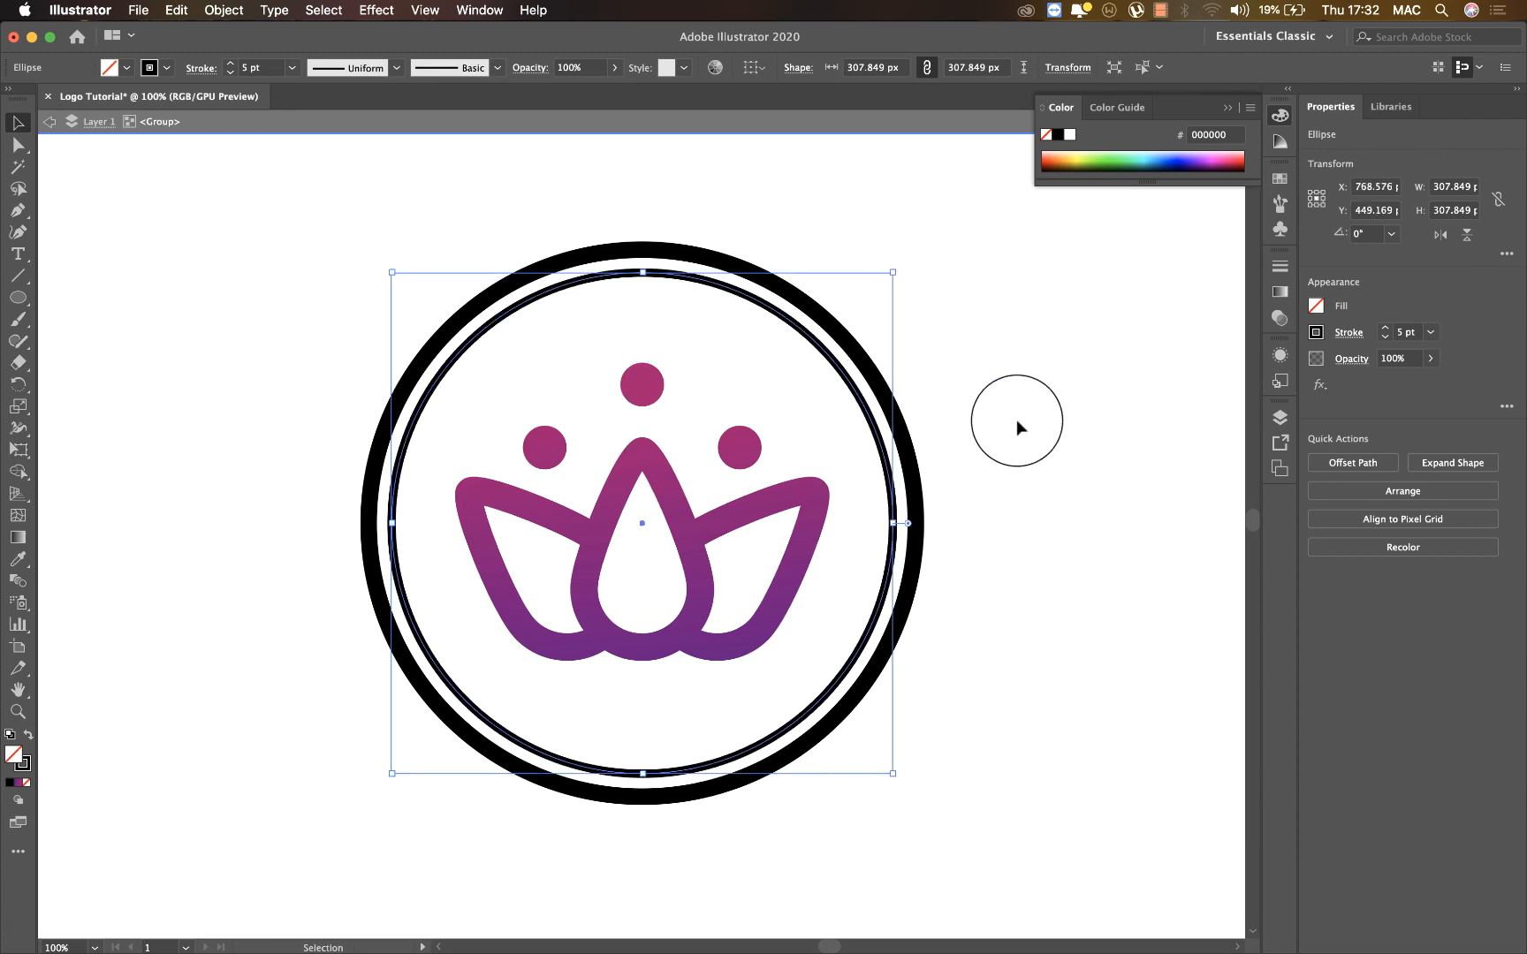
# Convert the inner ring's 5 pt stroke to a filled shape with Outline Stroke and add the outer ring to the selection
pyautogui.click(688, 257)
pyautogui.click(708, 270)
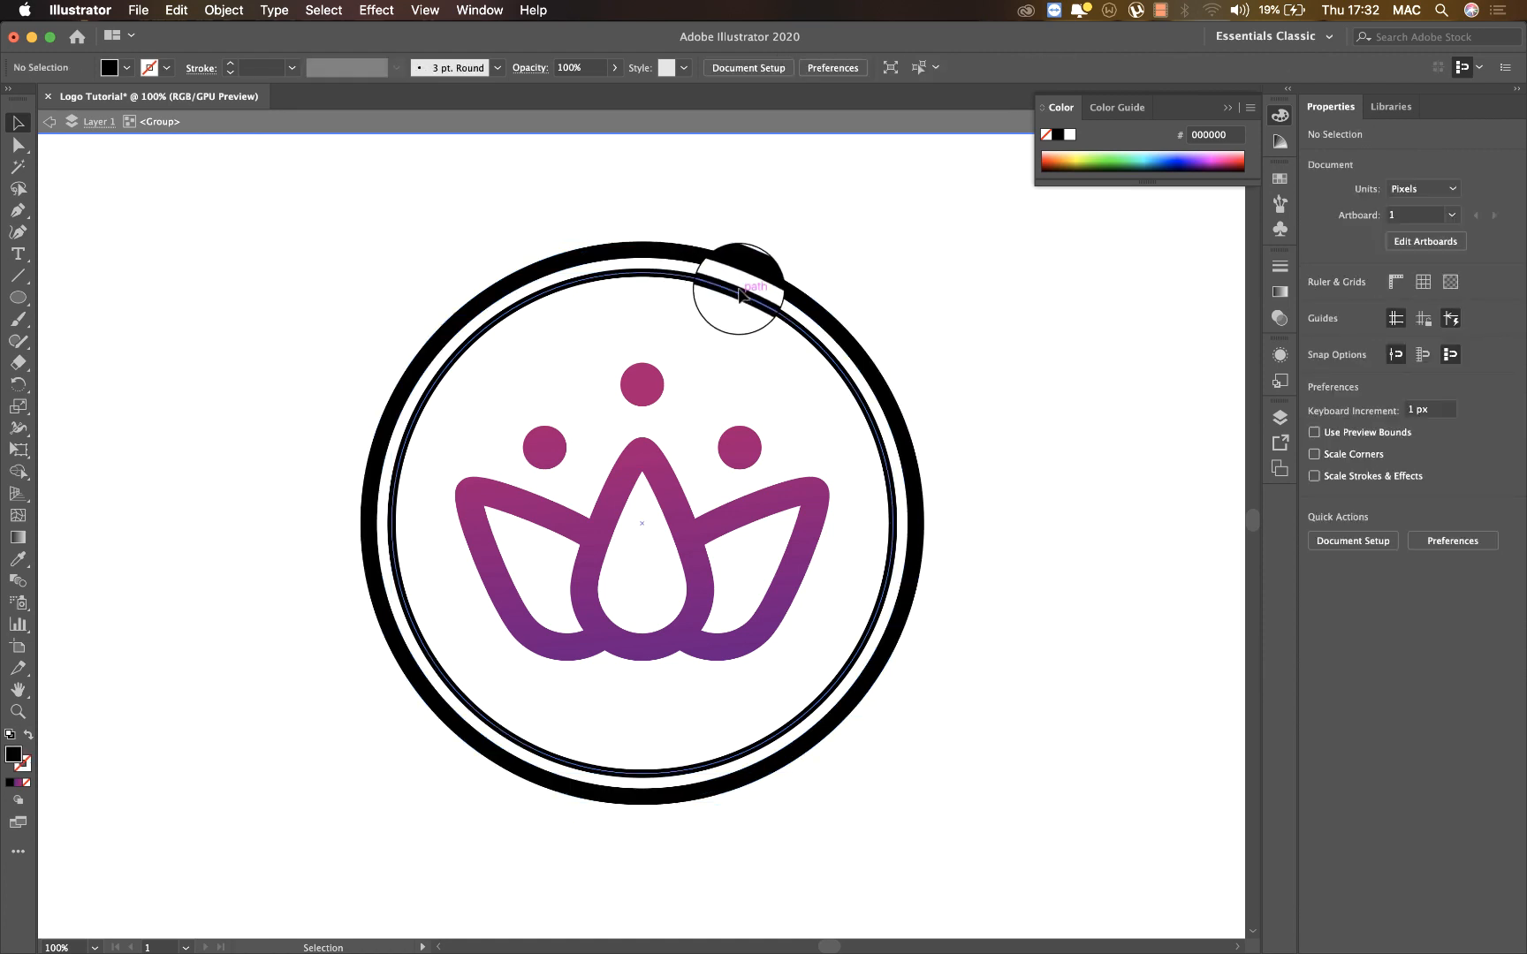
pyautogui.click(739, 294)
pyautogui.click(175, 10)
pyautogui.moveTo(212, 13)
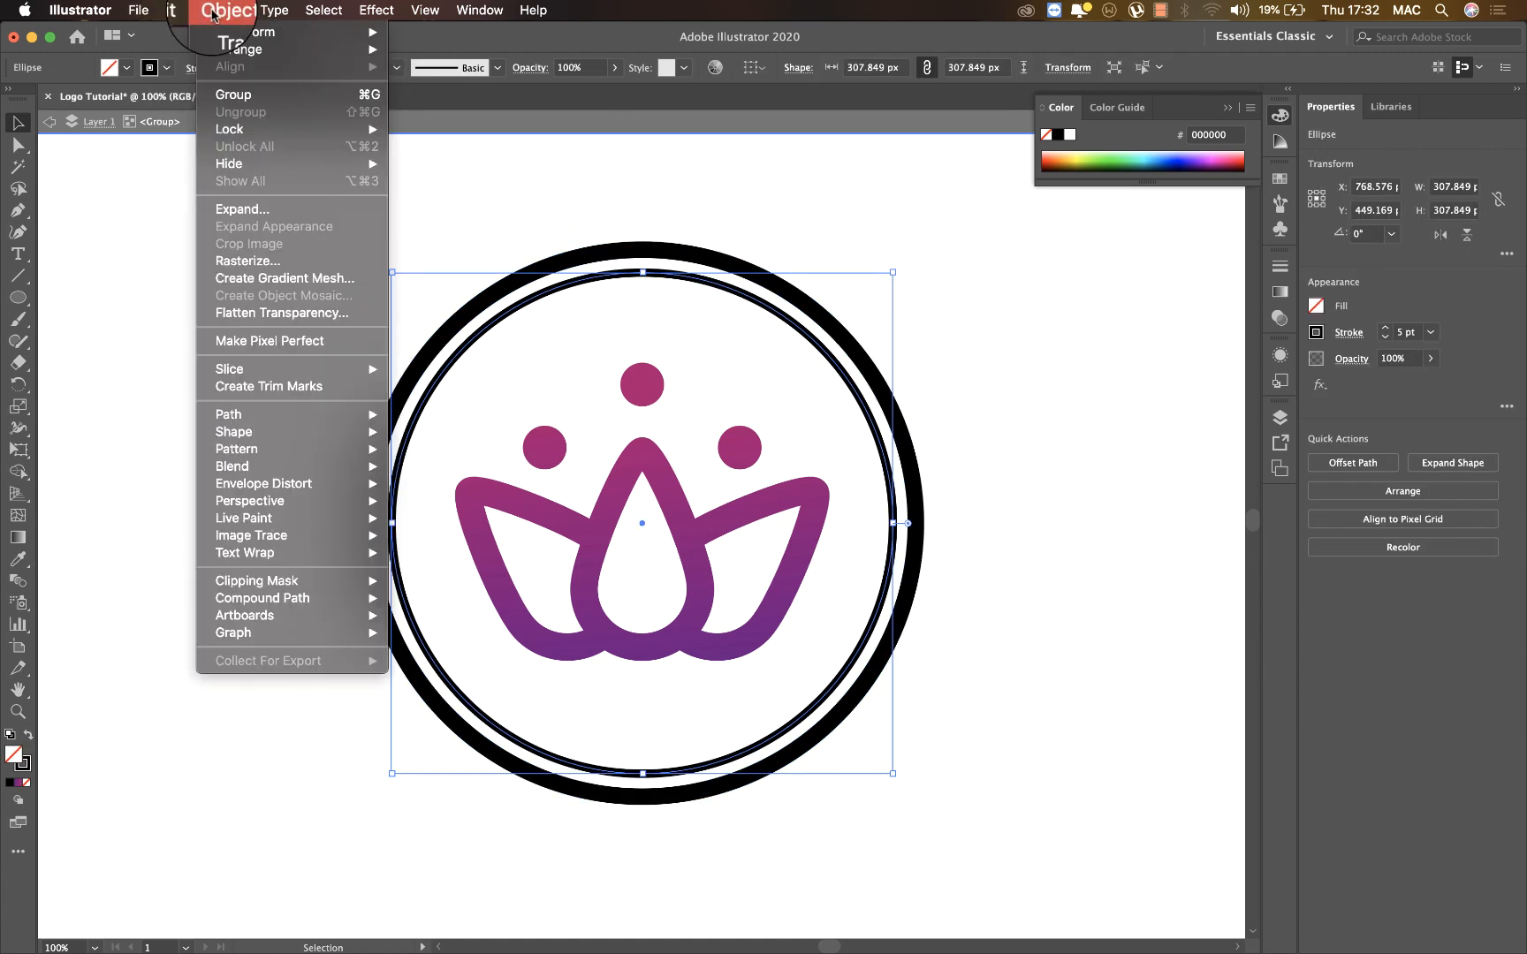
pyautogui.moveTo(250, 421)
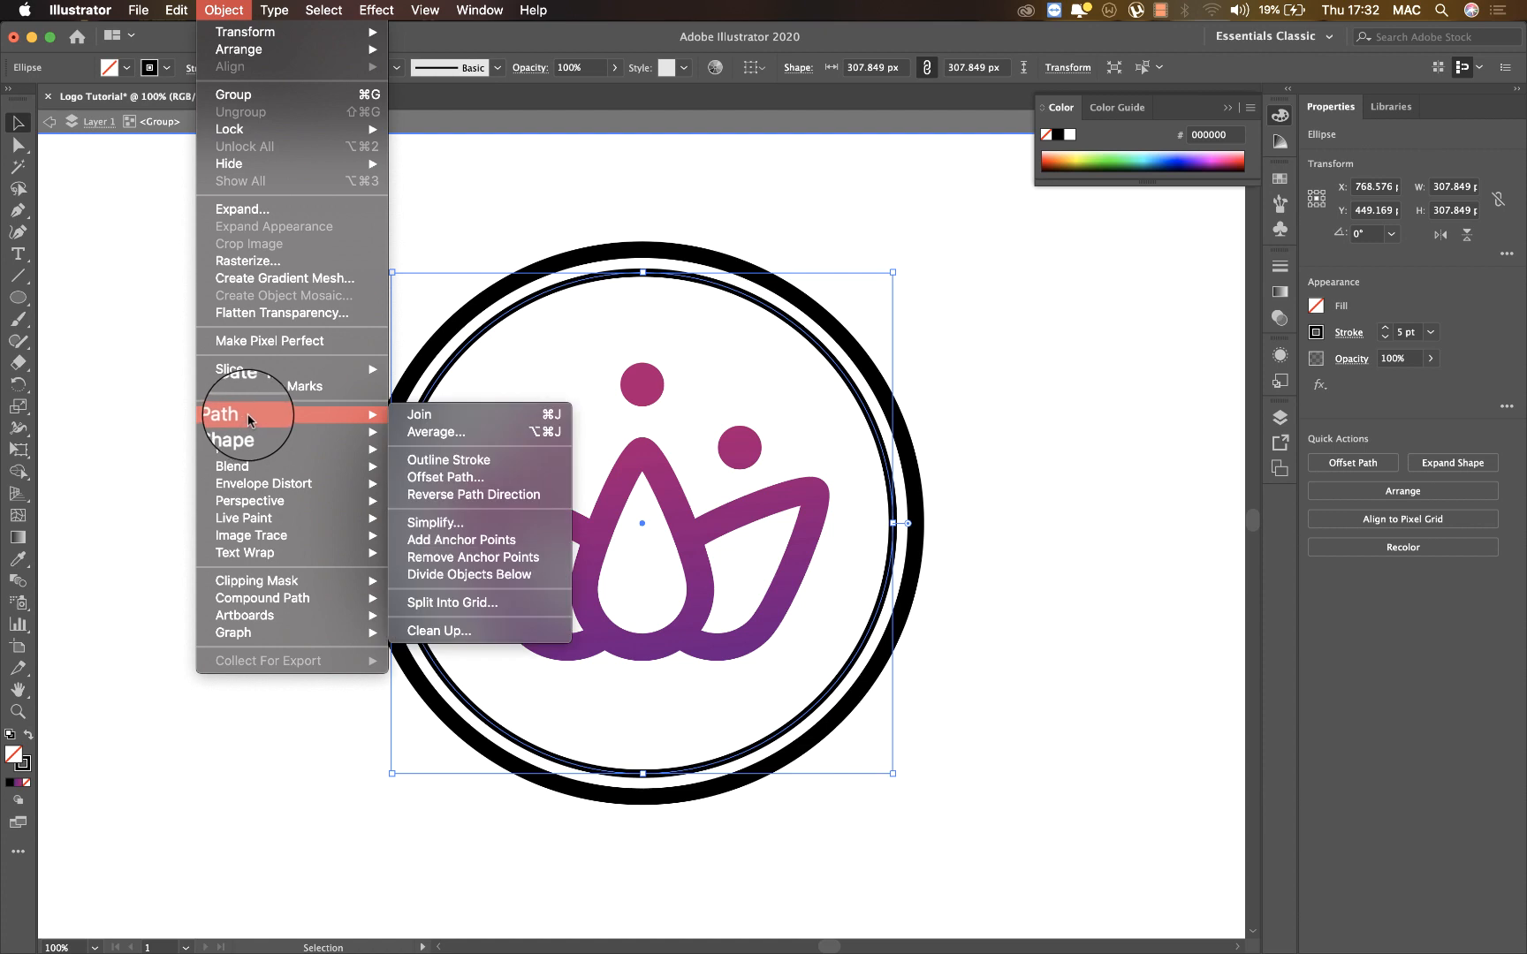
pyautogui.click(441, 459)
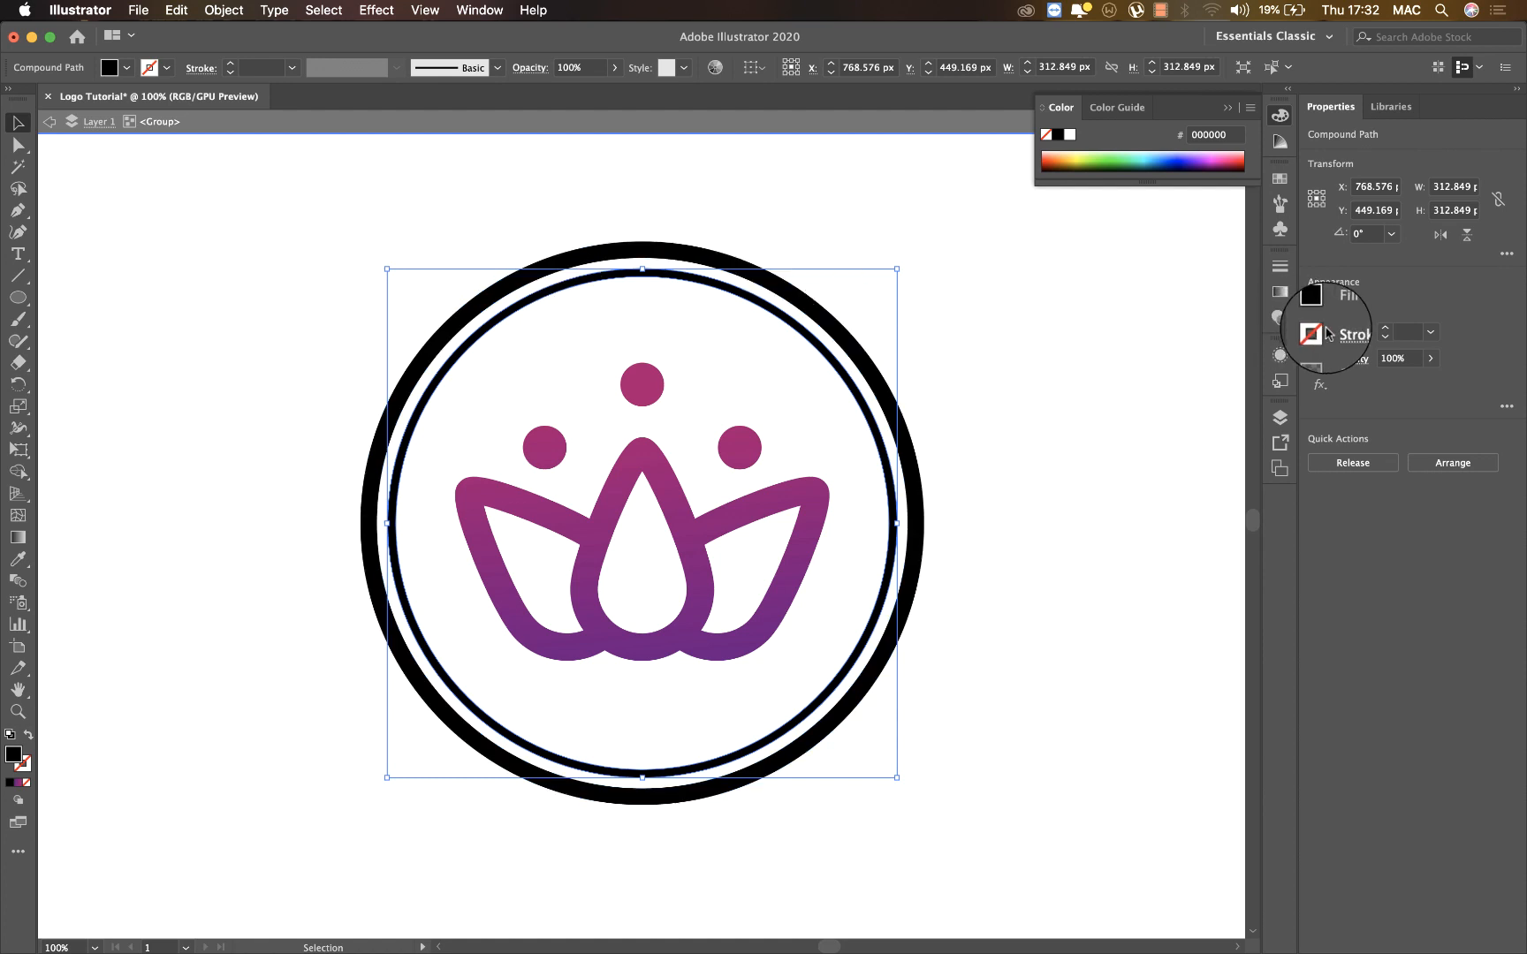
pyautogui.keyDown('shift'); pyautogui.click(675, 252); pyautogui.keyUp('shift')
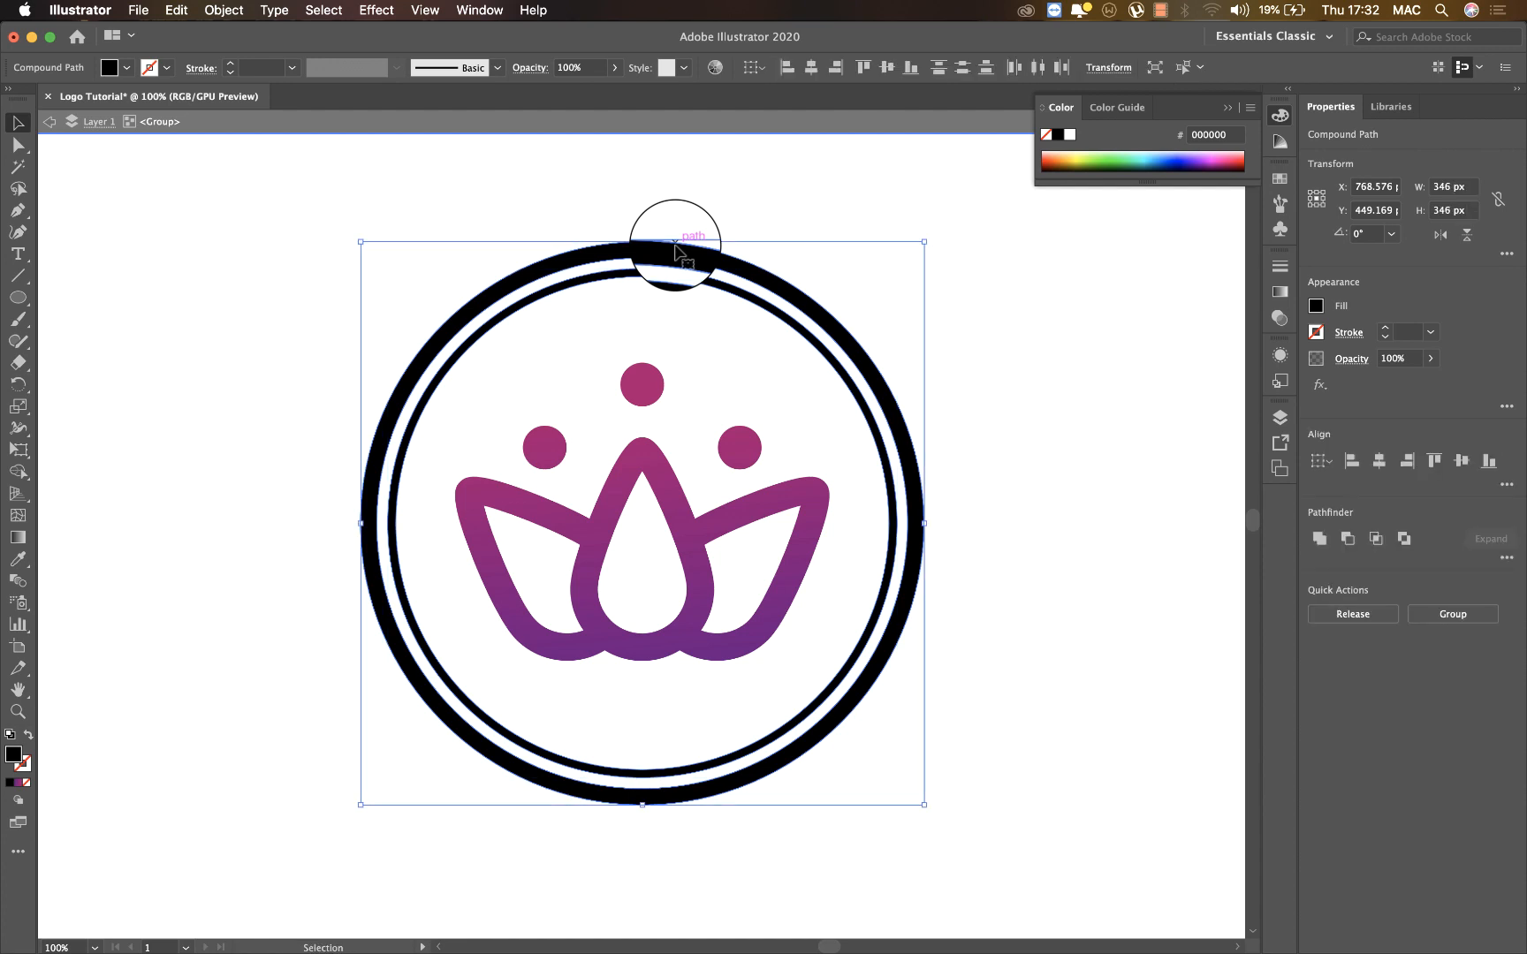
# Try moving both outlined rings together, and undo the move
pyautogui.click(16, 560)
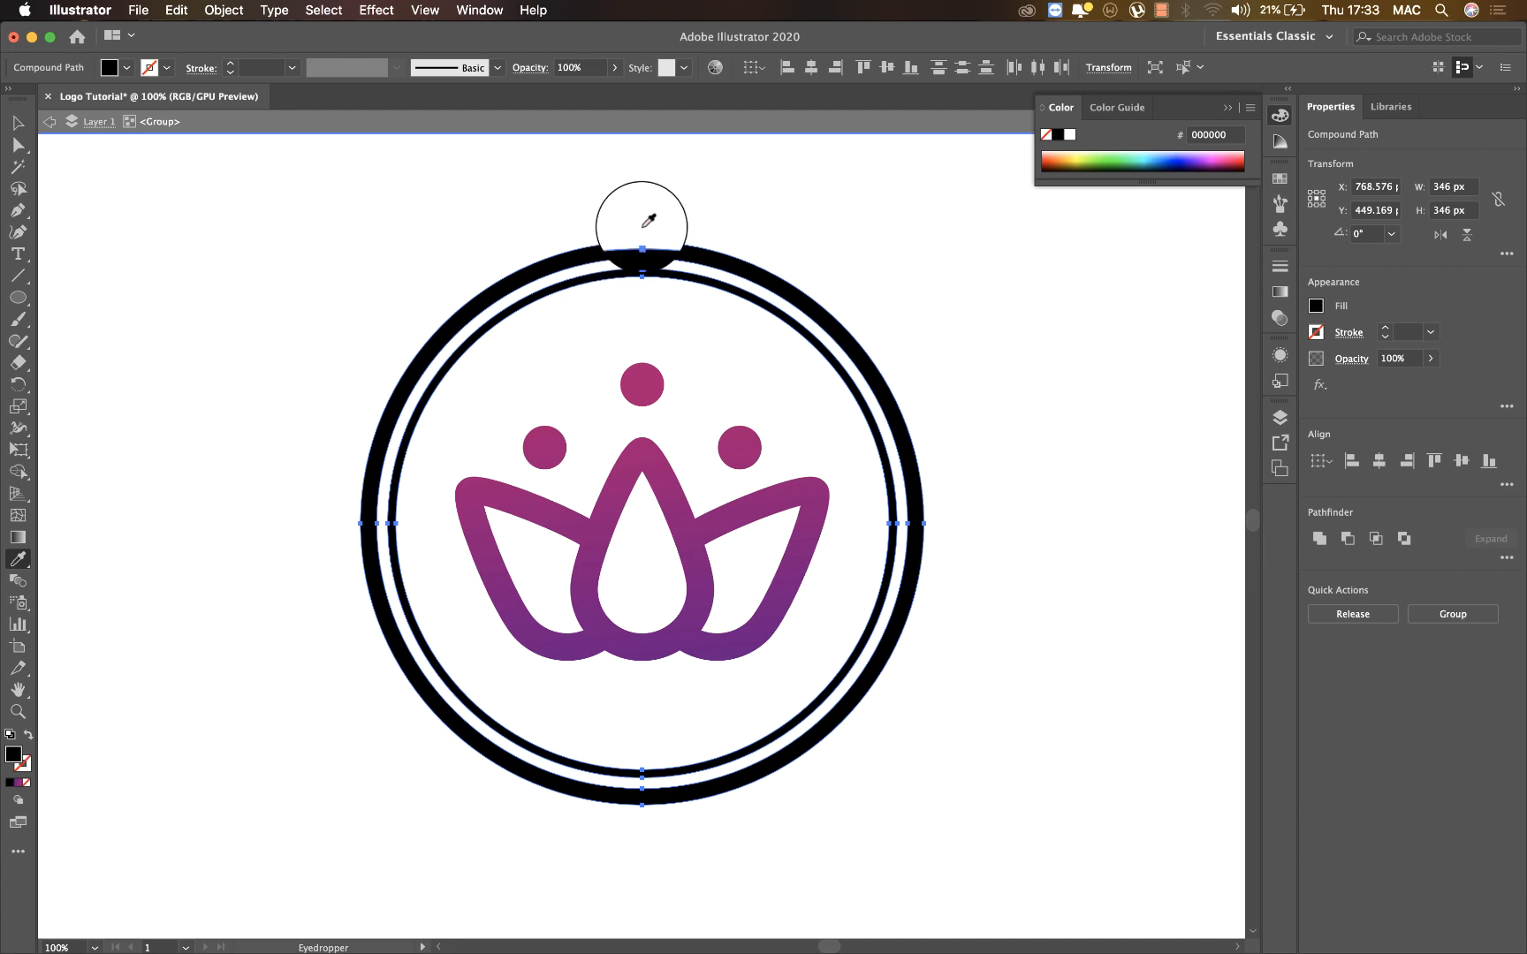
pyautogui.press('v')
pyautogui.moveTo(742, 269); pyautogui.dragTo(931, 303)
pyautogui.press('super+z')
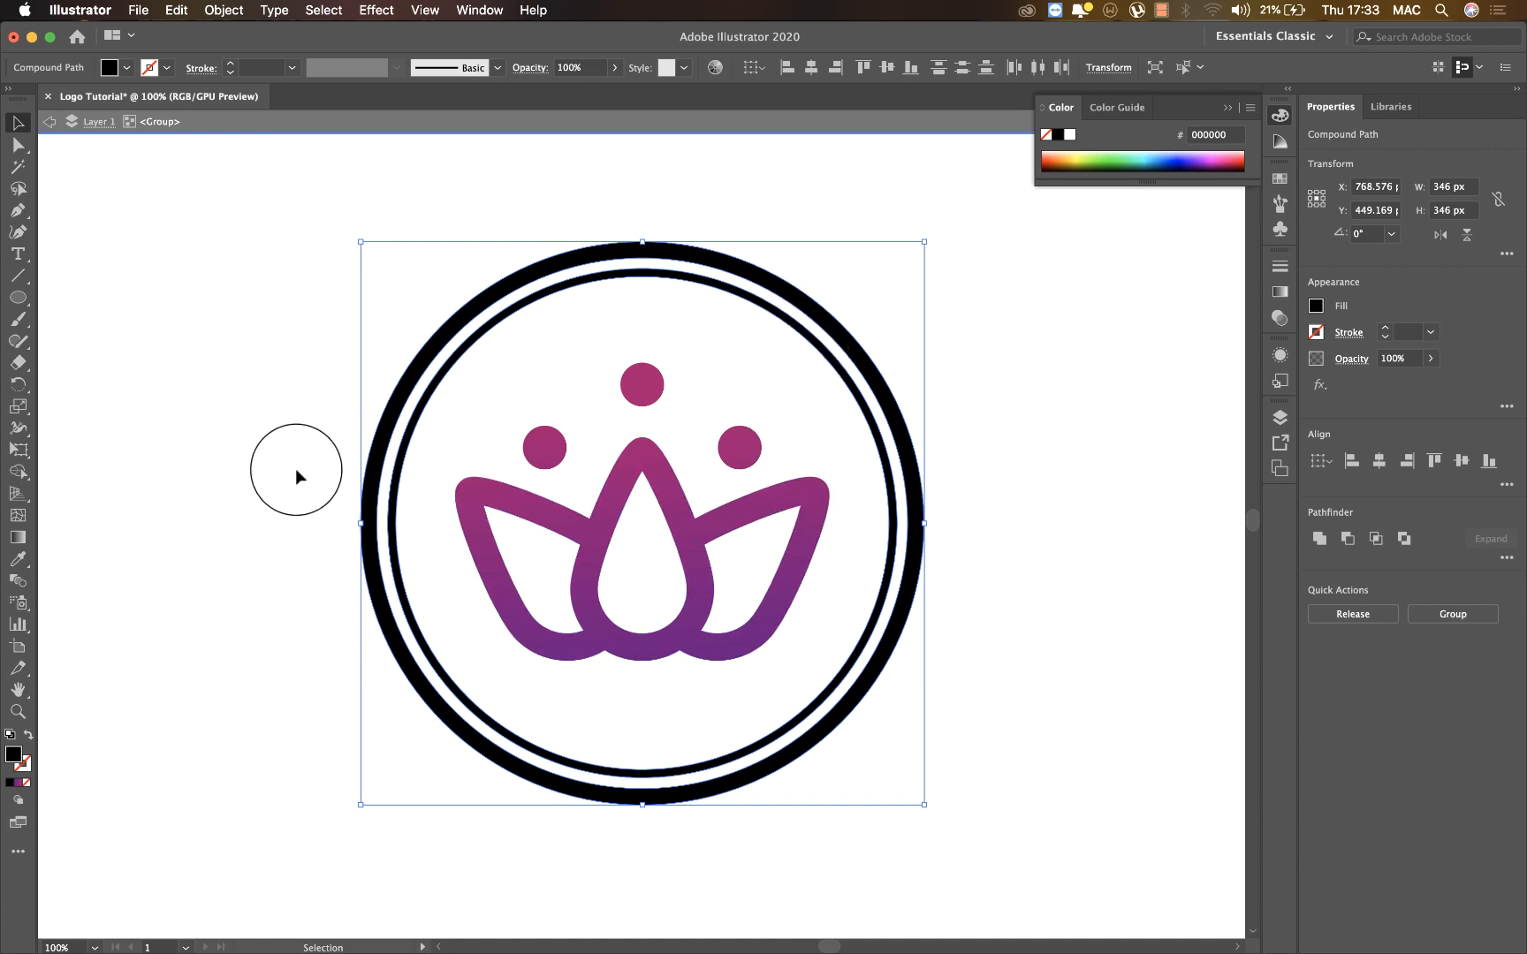
# Sample the lotus icon's gradient from its left dot onto both rings and redirect it vertically, magenta above and purple below
pyautogui.press('i')
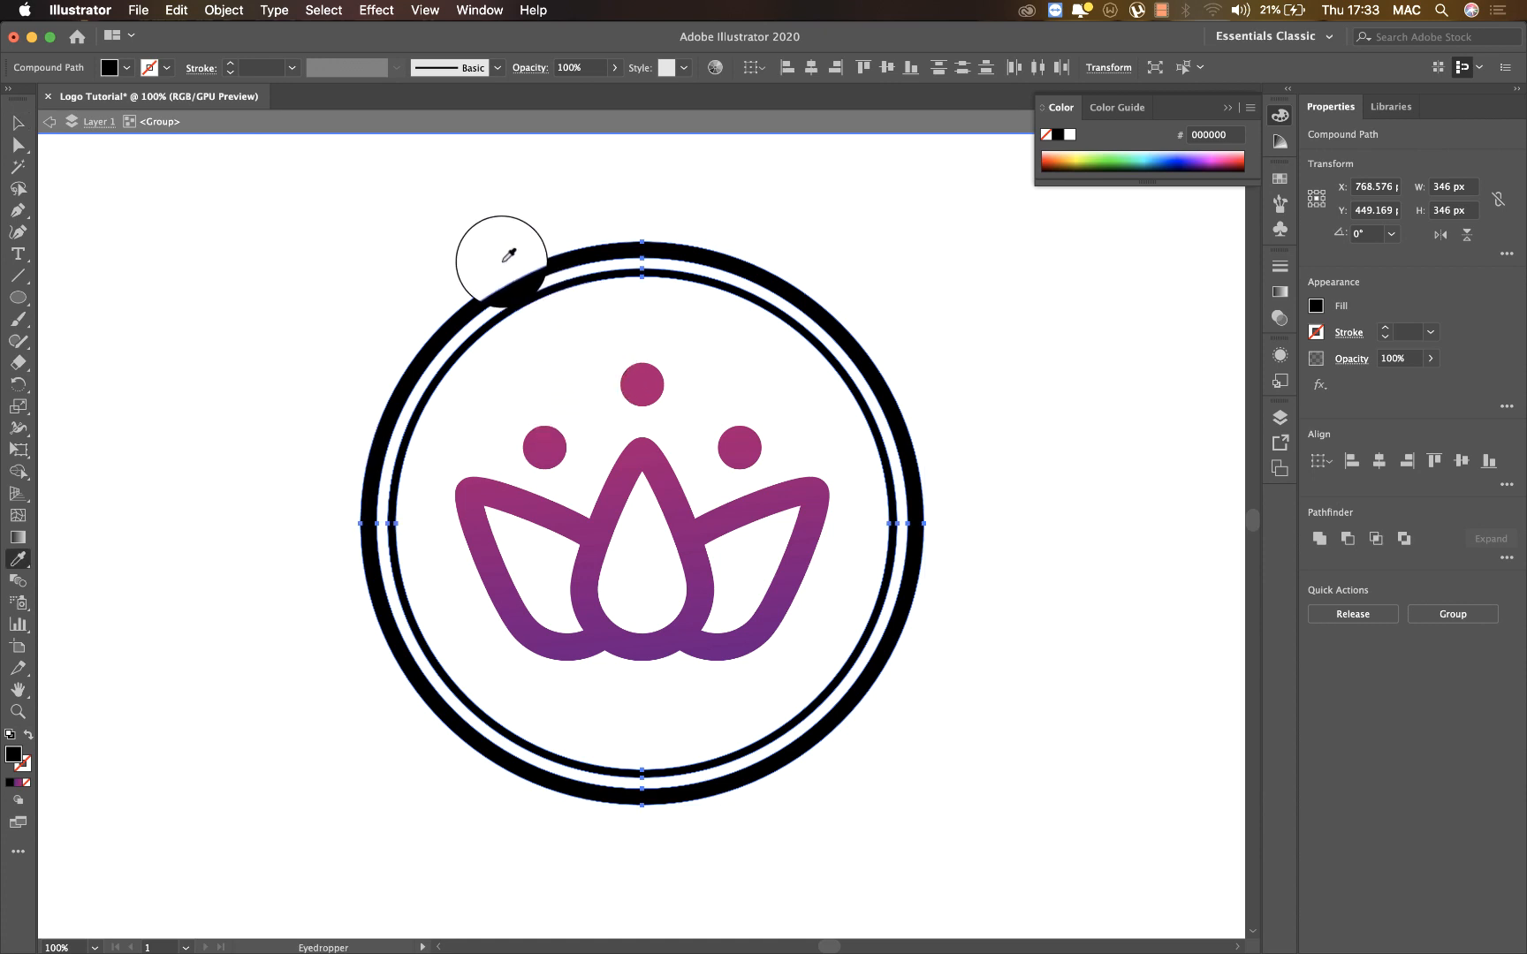
pyautogui.click(547, 433)
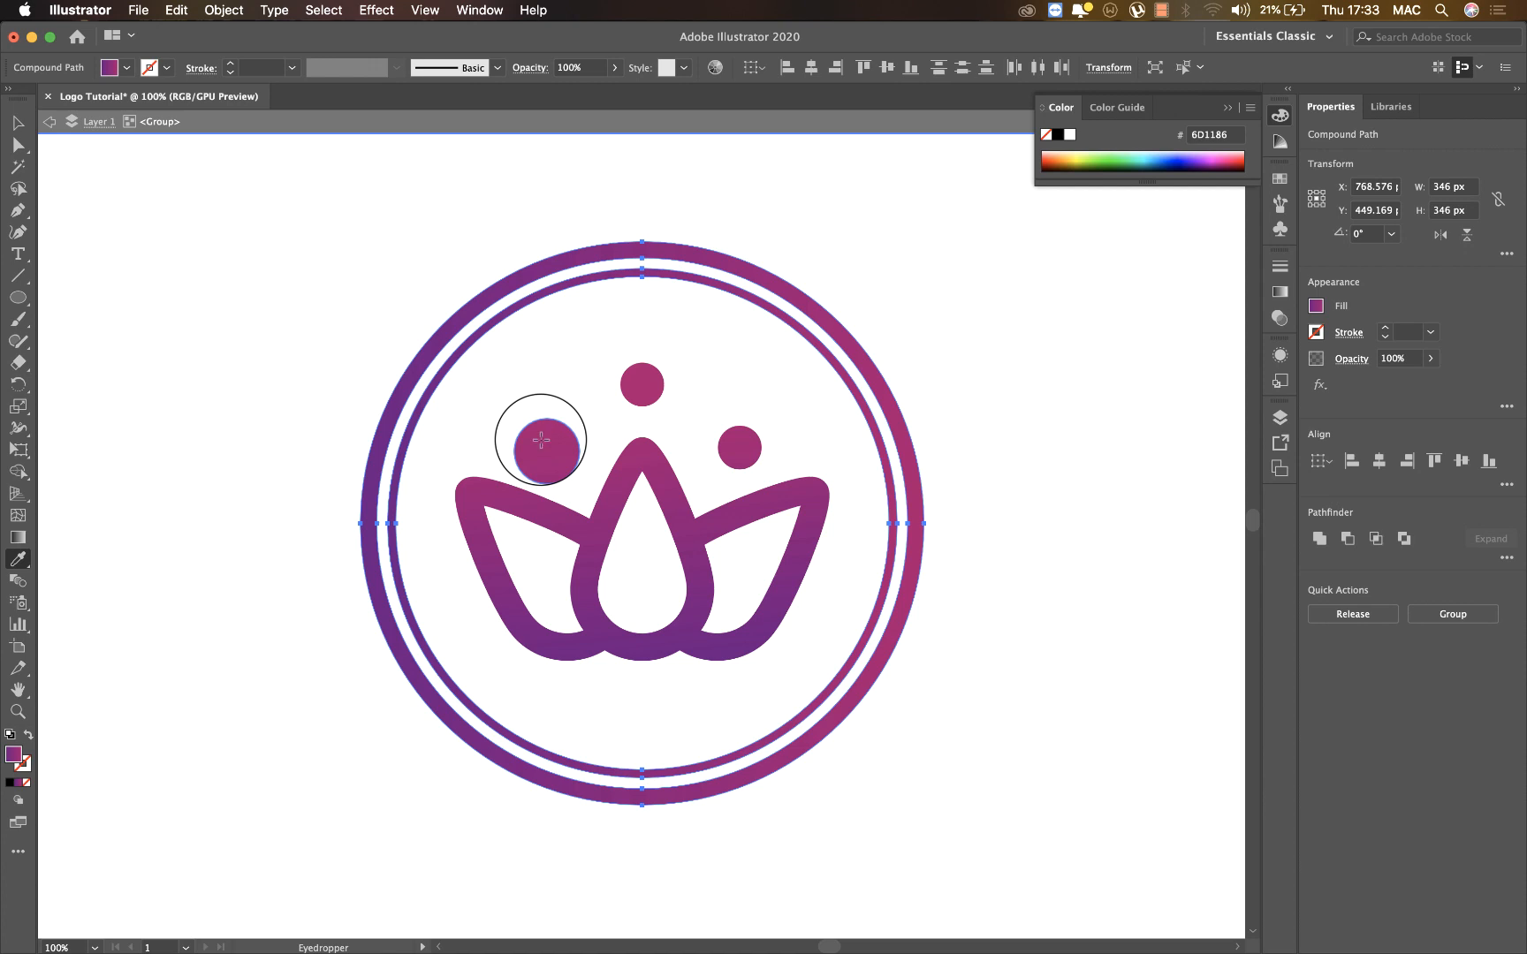
pyautogui.press('g')
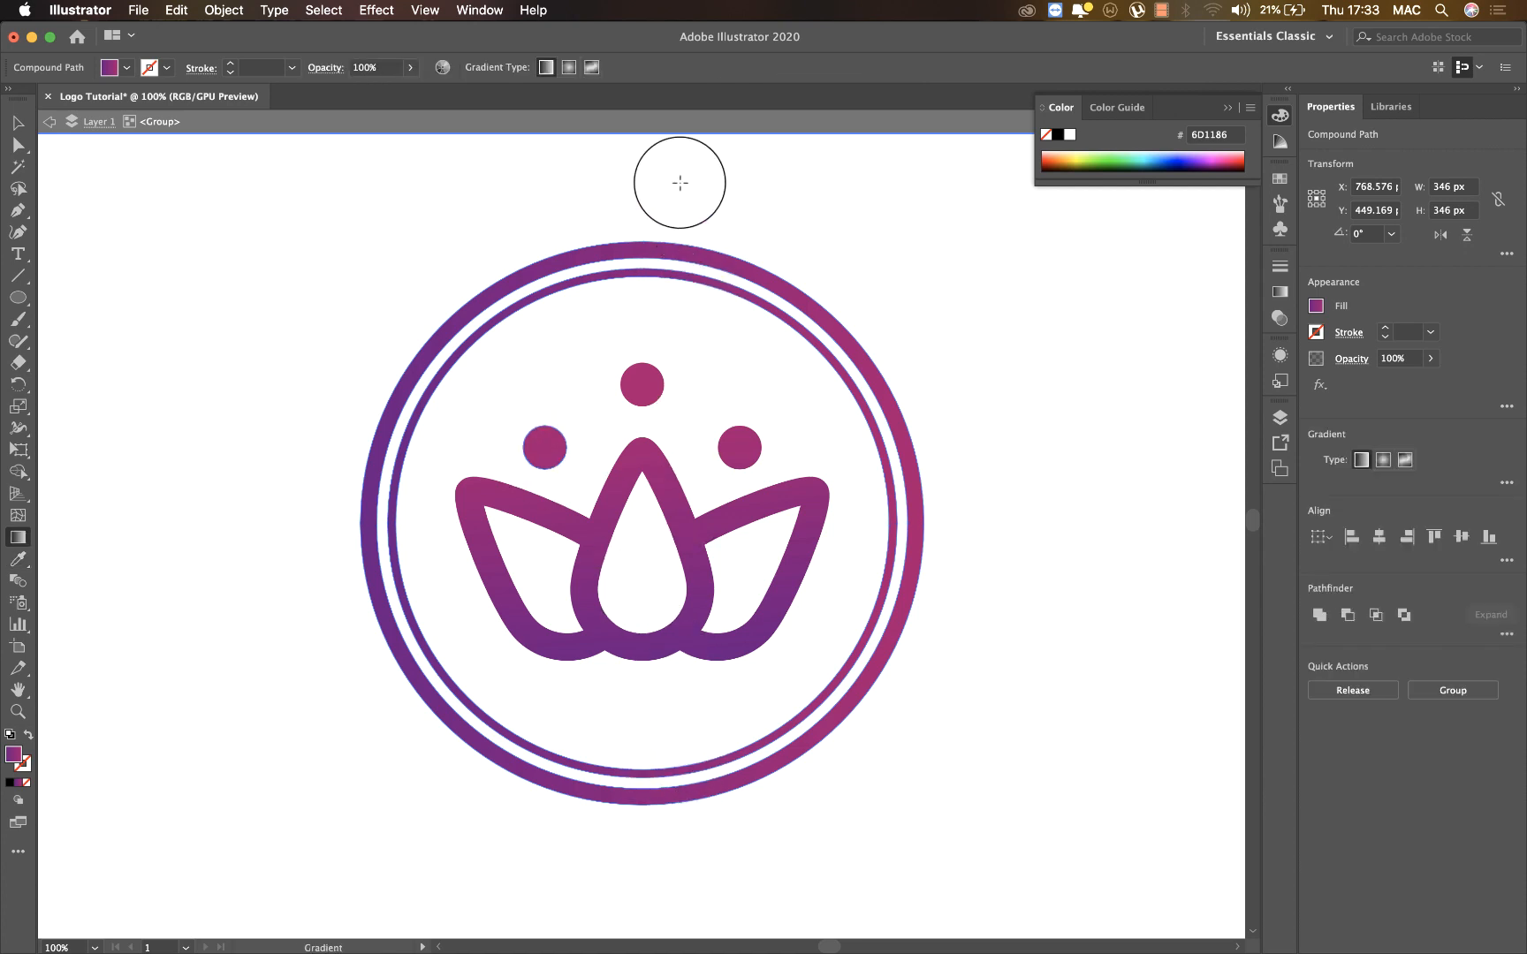
pyautogui.click(643, 247)
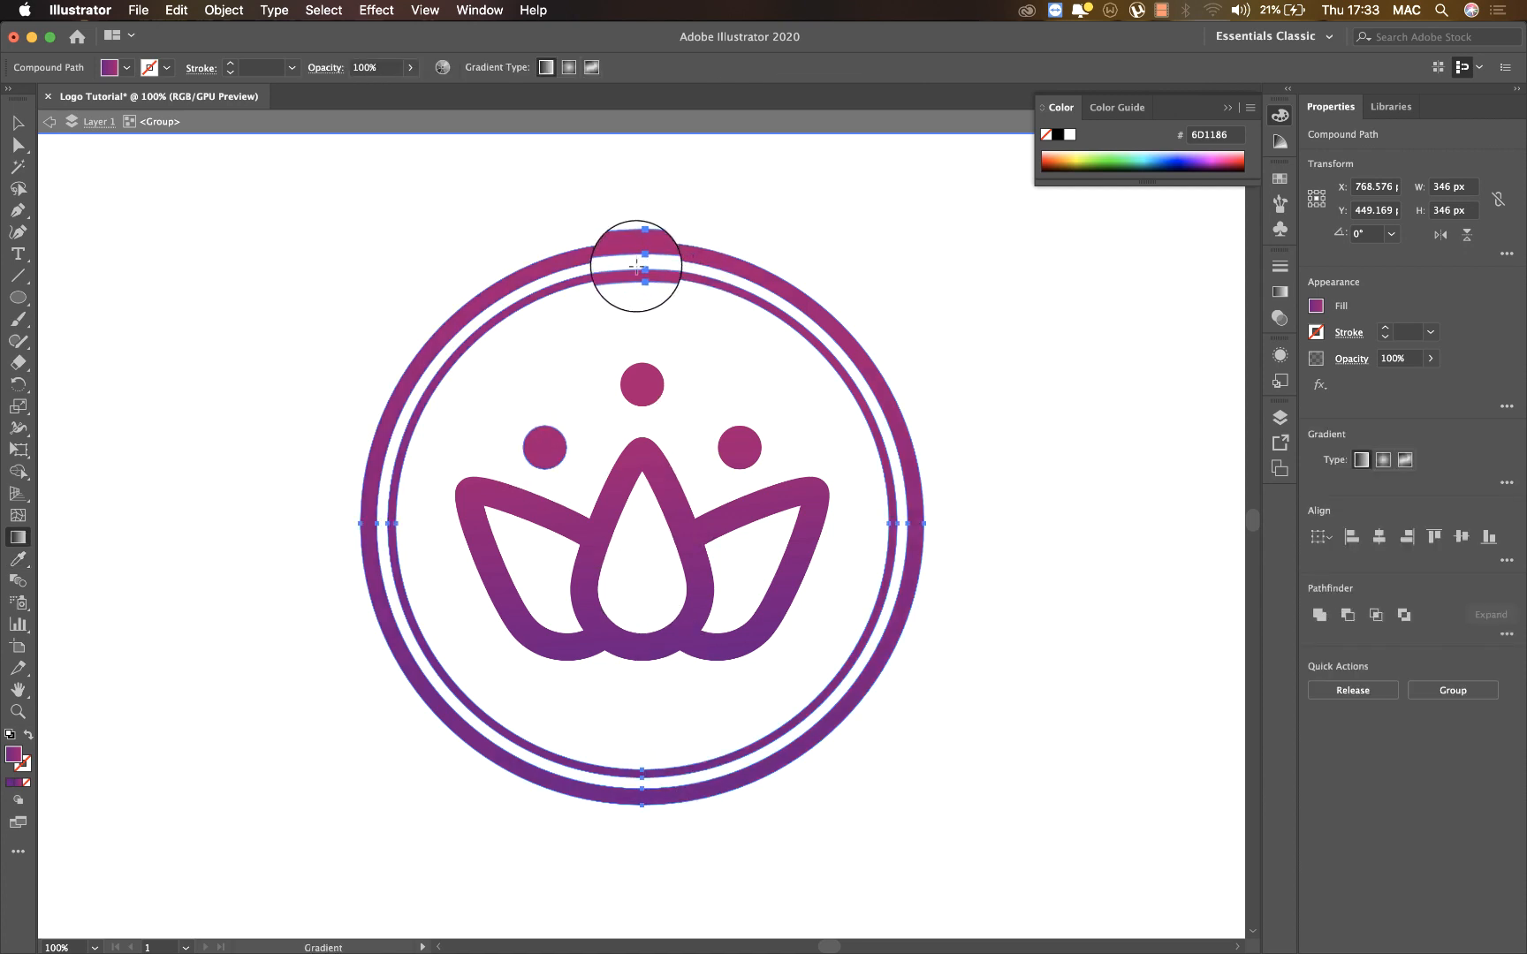
# Group the two rings with the lotus icon and scale the group down proportionally to about 219 px
pyautogui.press('a')
pyautogui.press('super+minus')
pyautogui.press('super+minus')
pyautogui.press('super+minus')
pyautogui.press('super+minus')
pyautogui.press('super+minus')
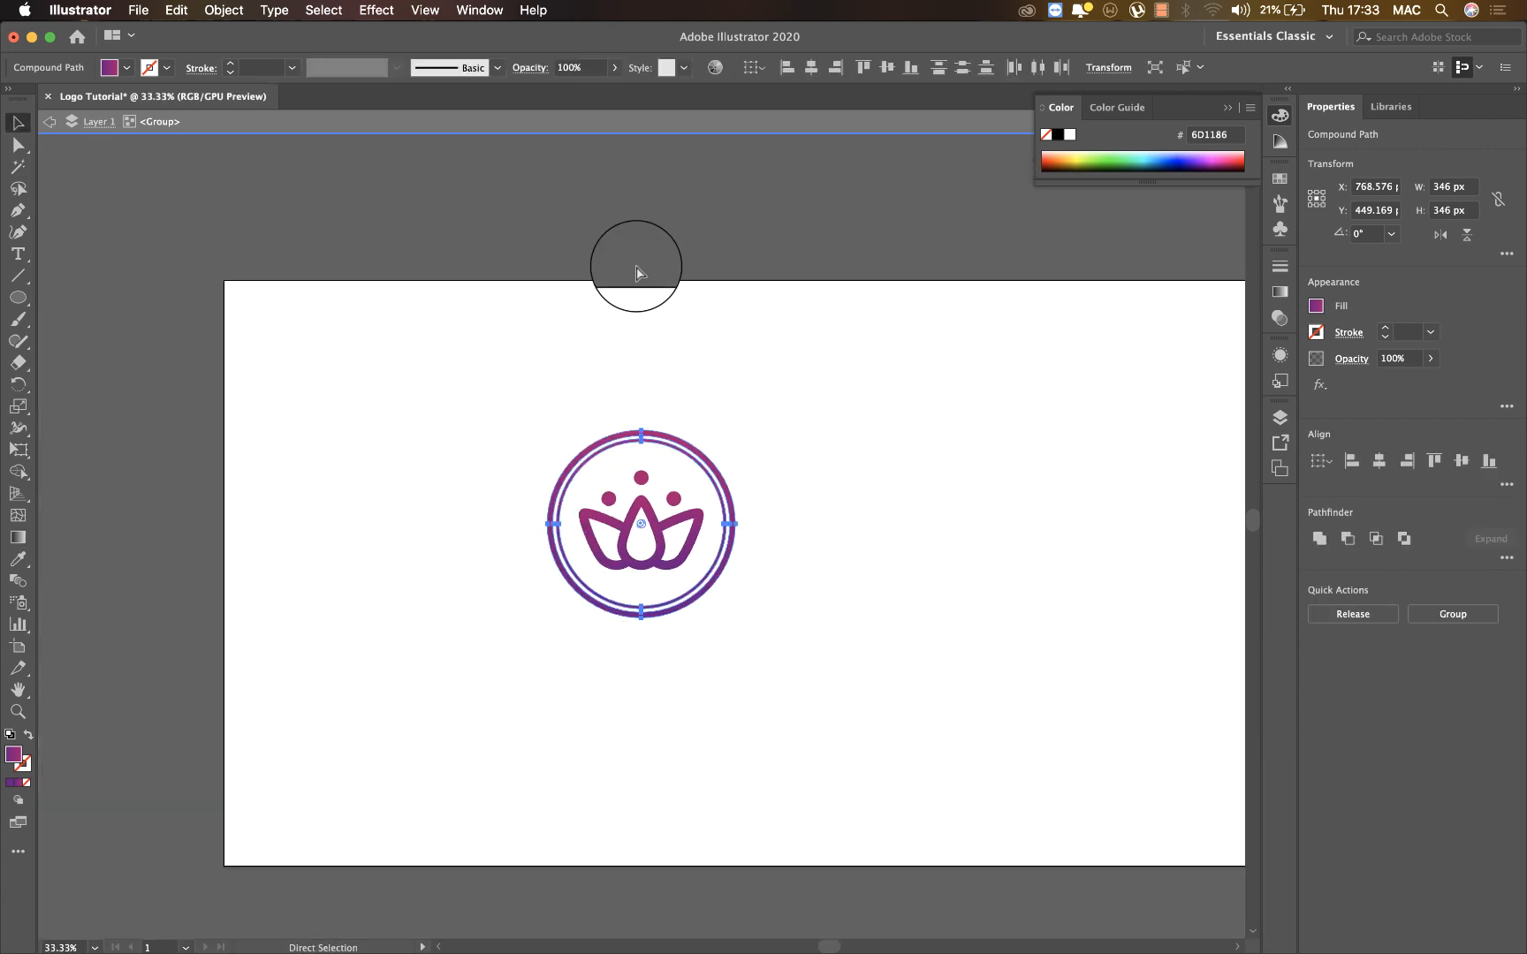
pyautogui.moveTo(721, 525); pyautogui.dragTo(776, 674)
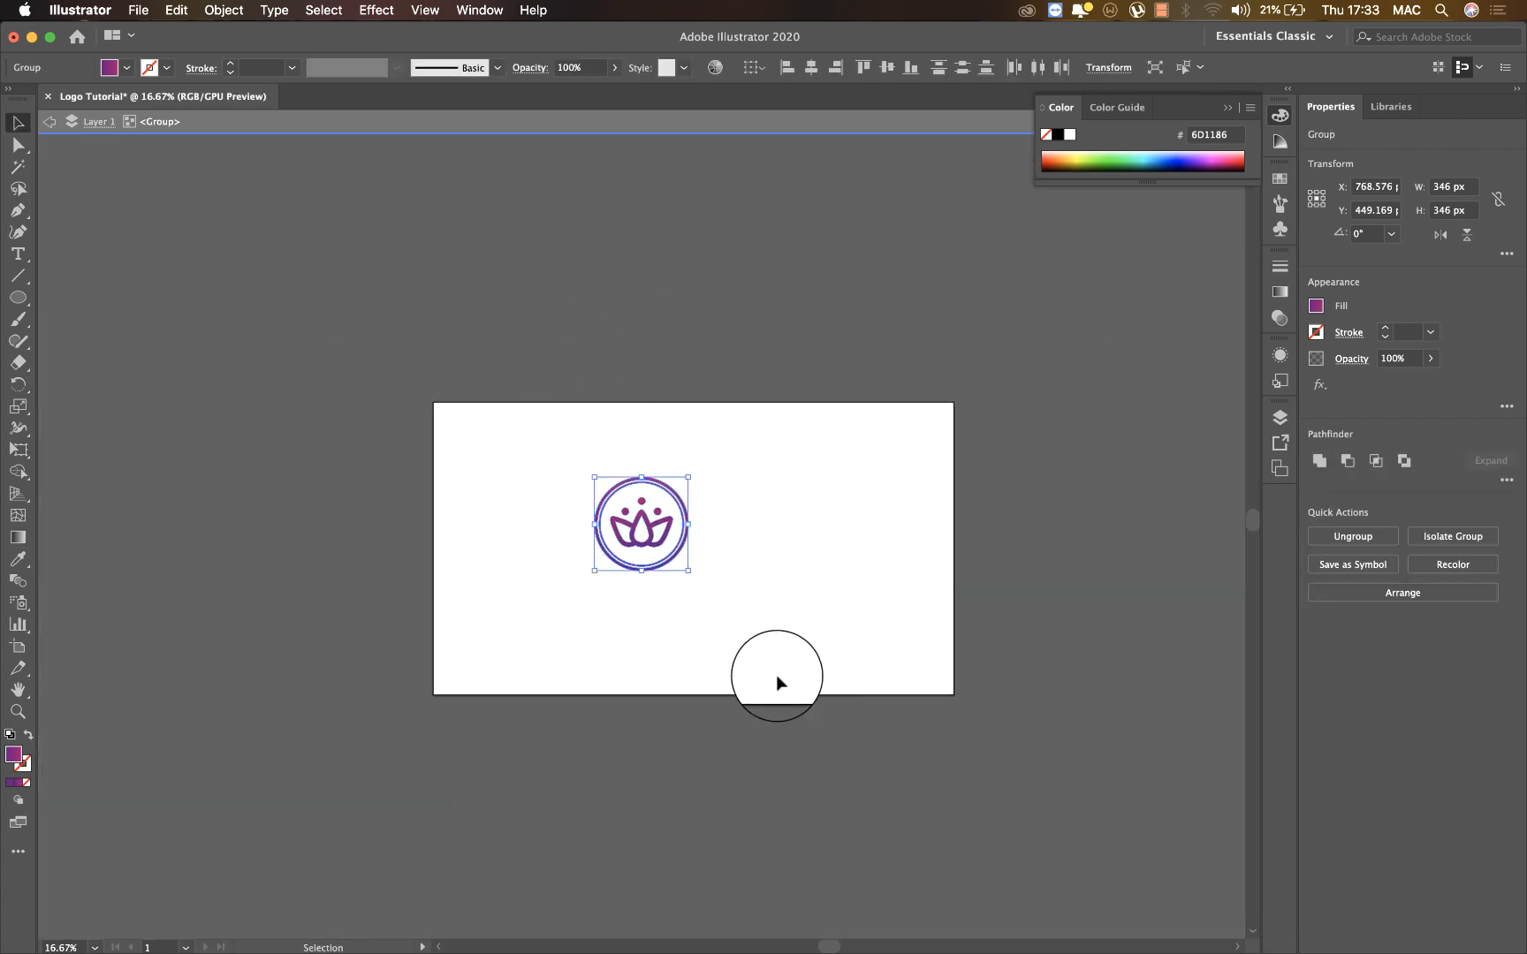
pyautogui.press('a')
pyautogui.press('v')
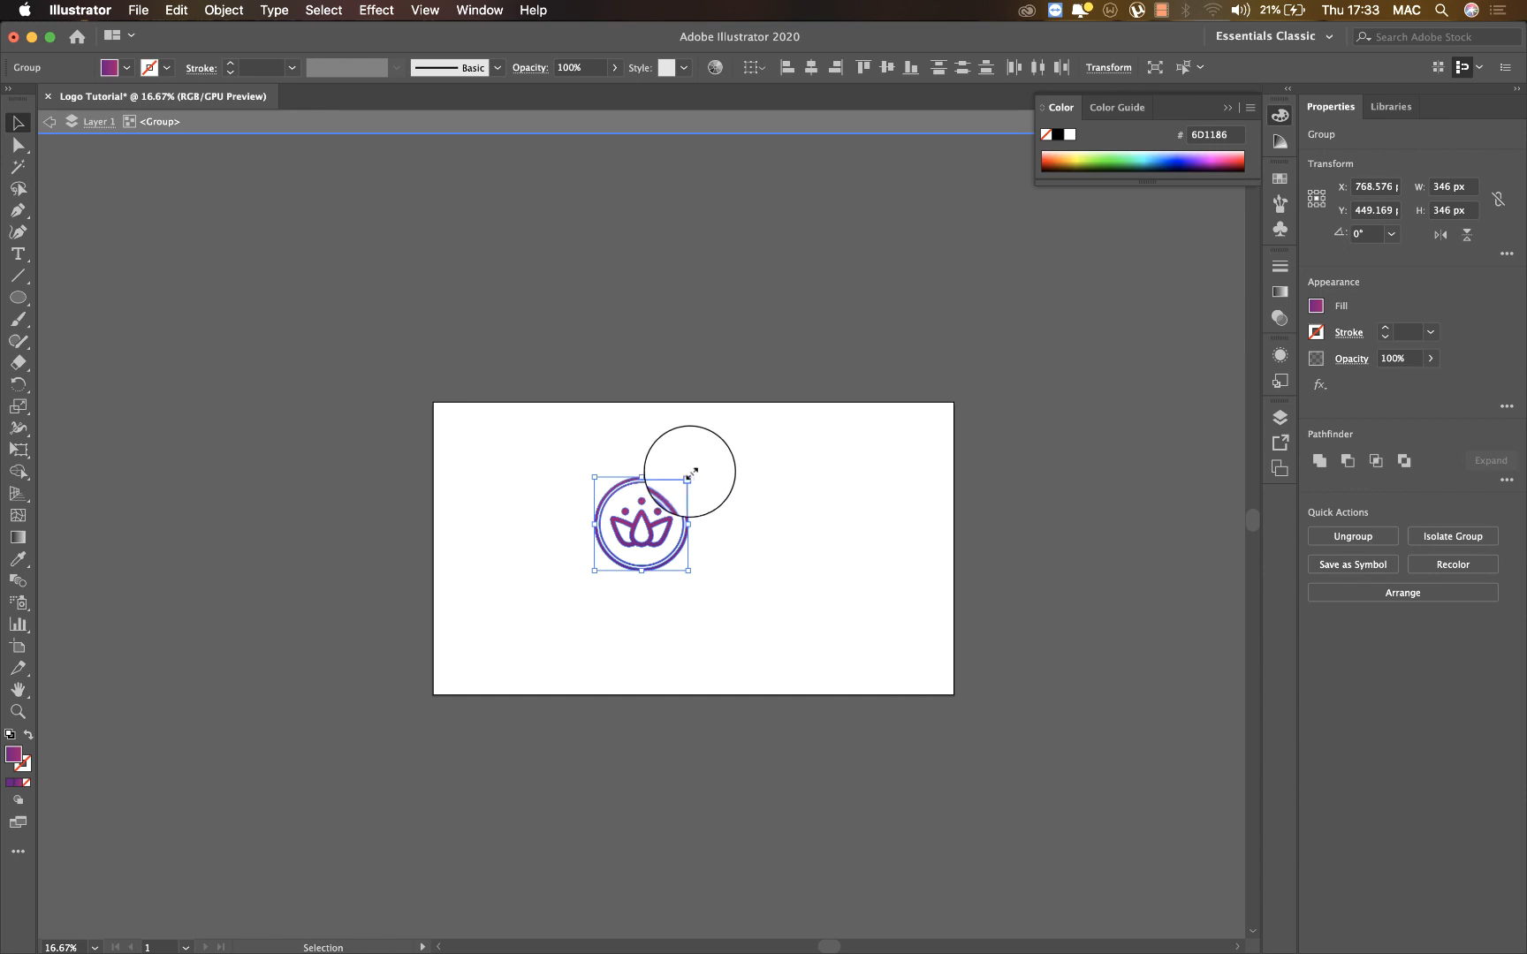
pyautogui.moveTo(688, 478); pyautogui.dragTo(654, 512)
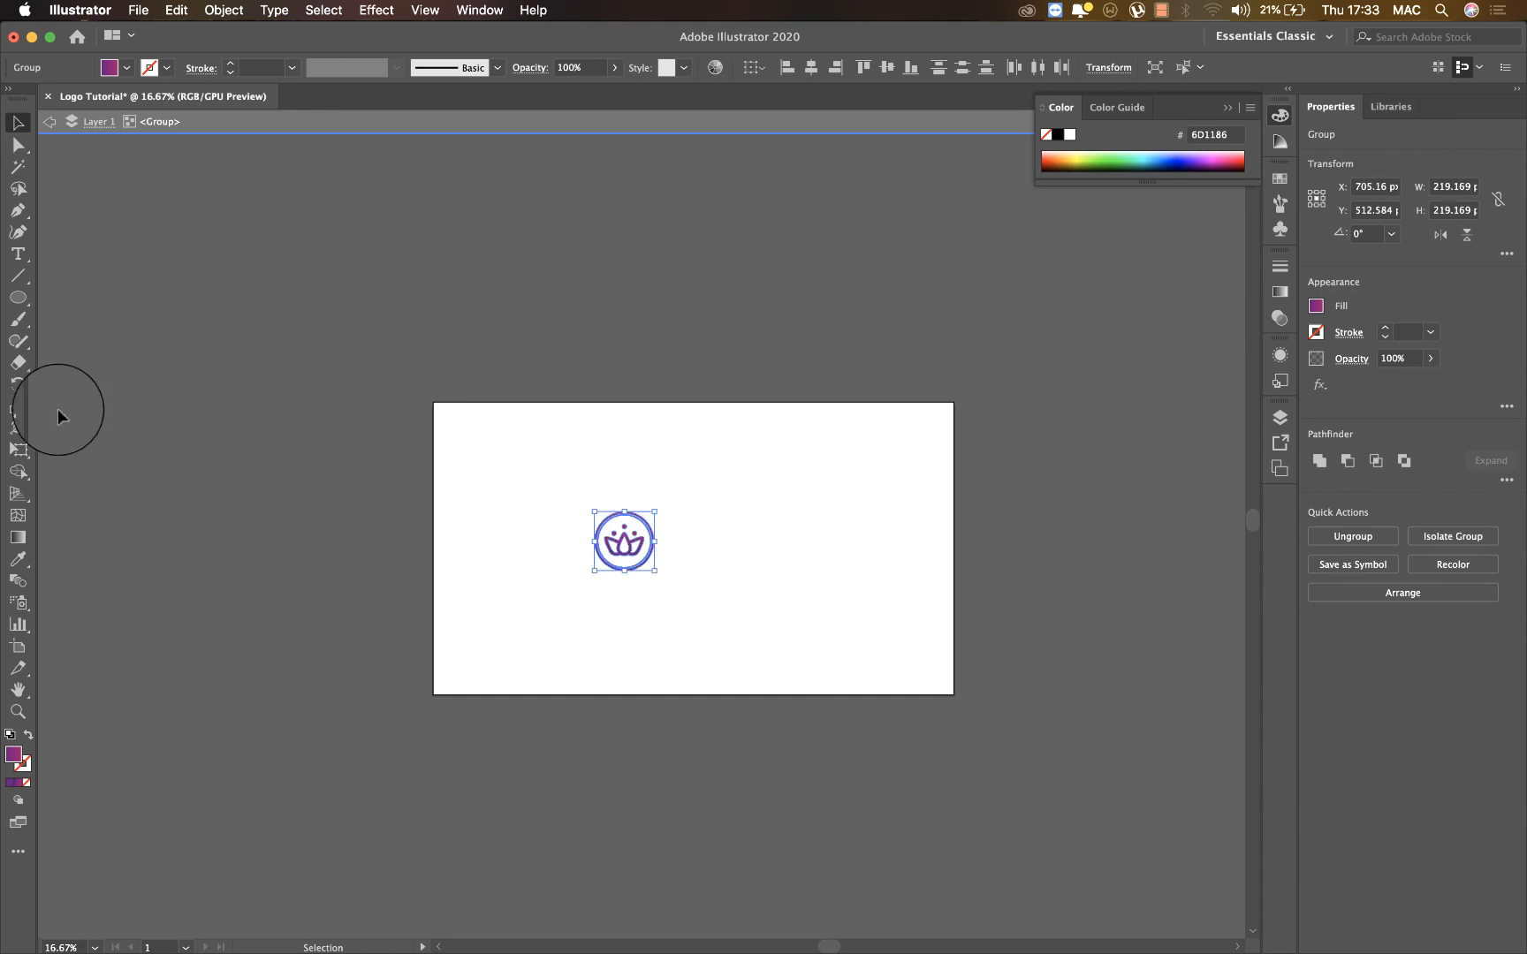
# Add the text "Abike" beside the circular lotus emblem and scale it up to about 76.5 pt
pyautogui.press('t')
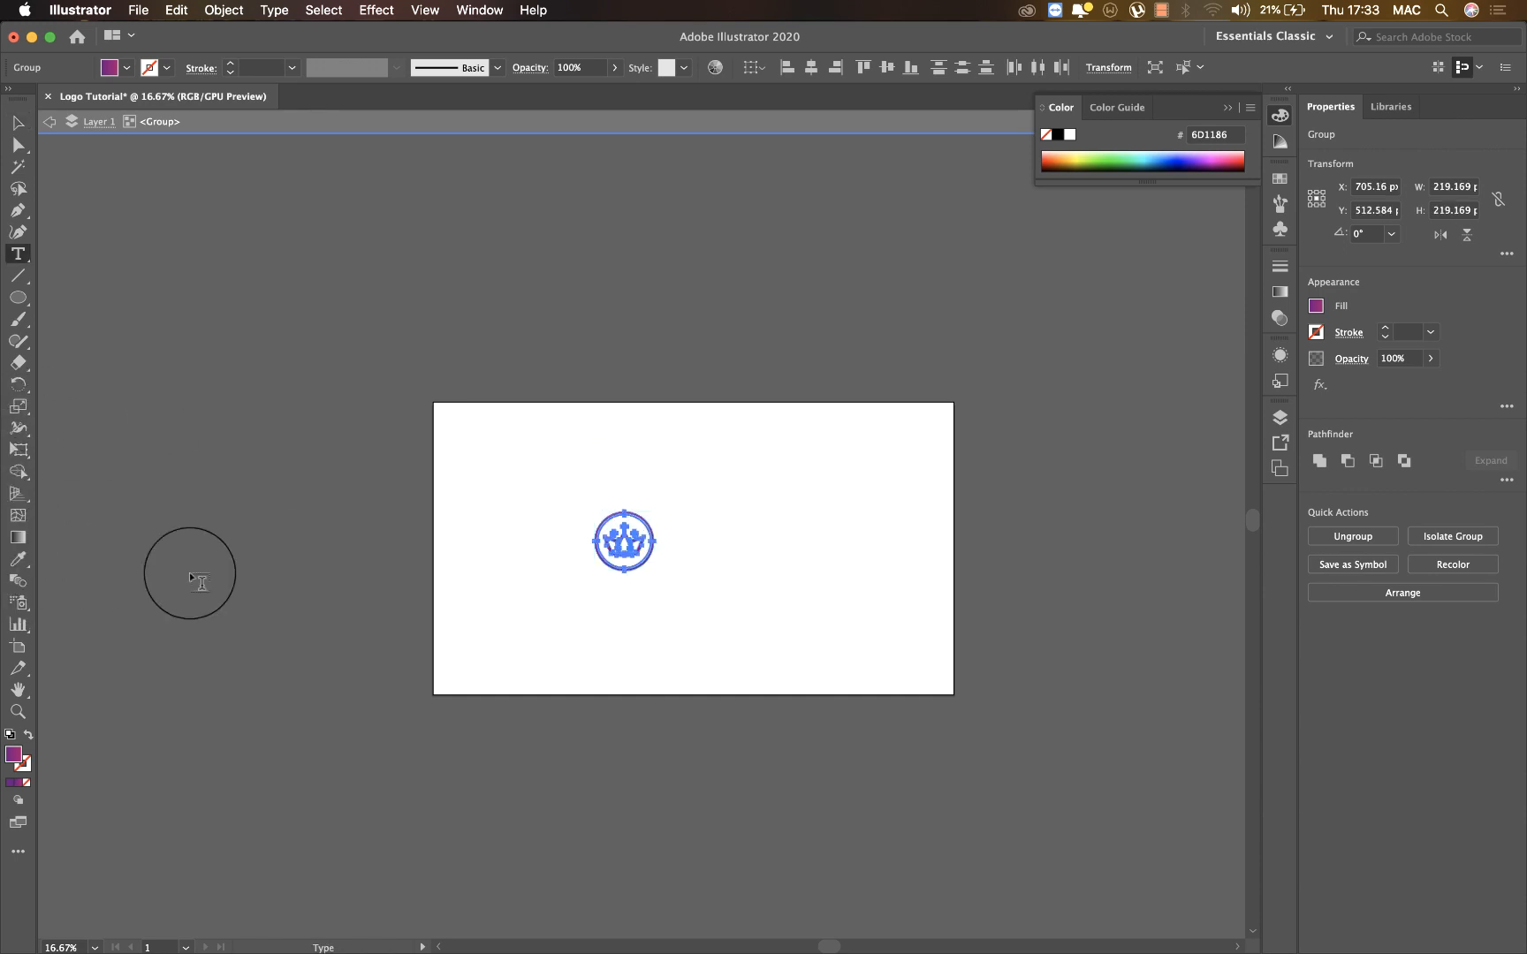
pyautogui.click(685, 538)
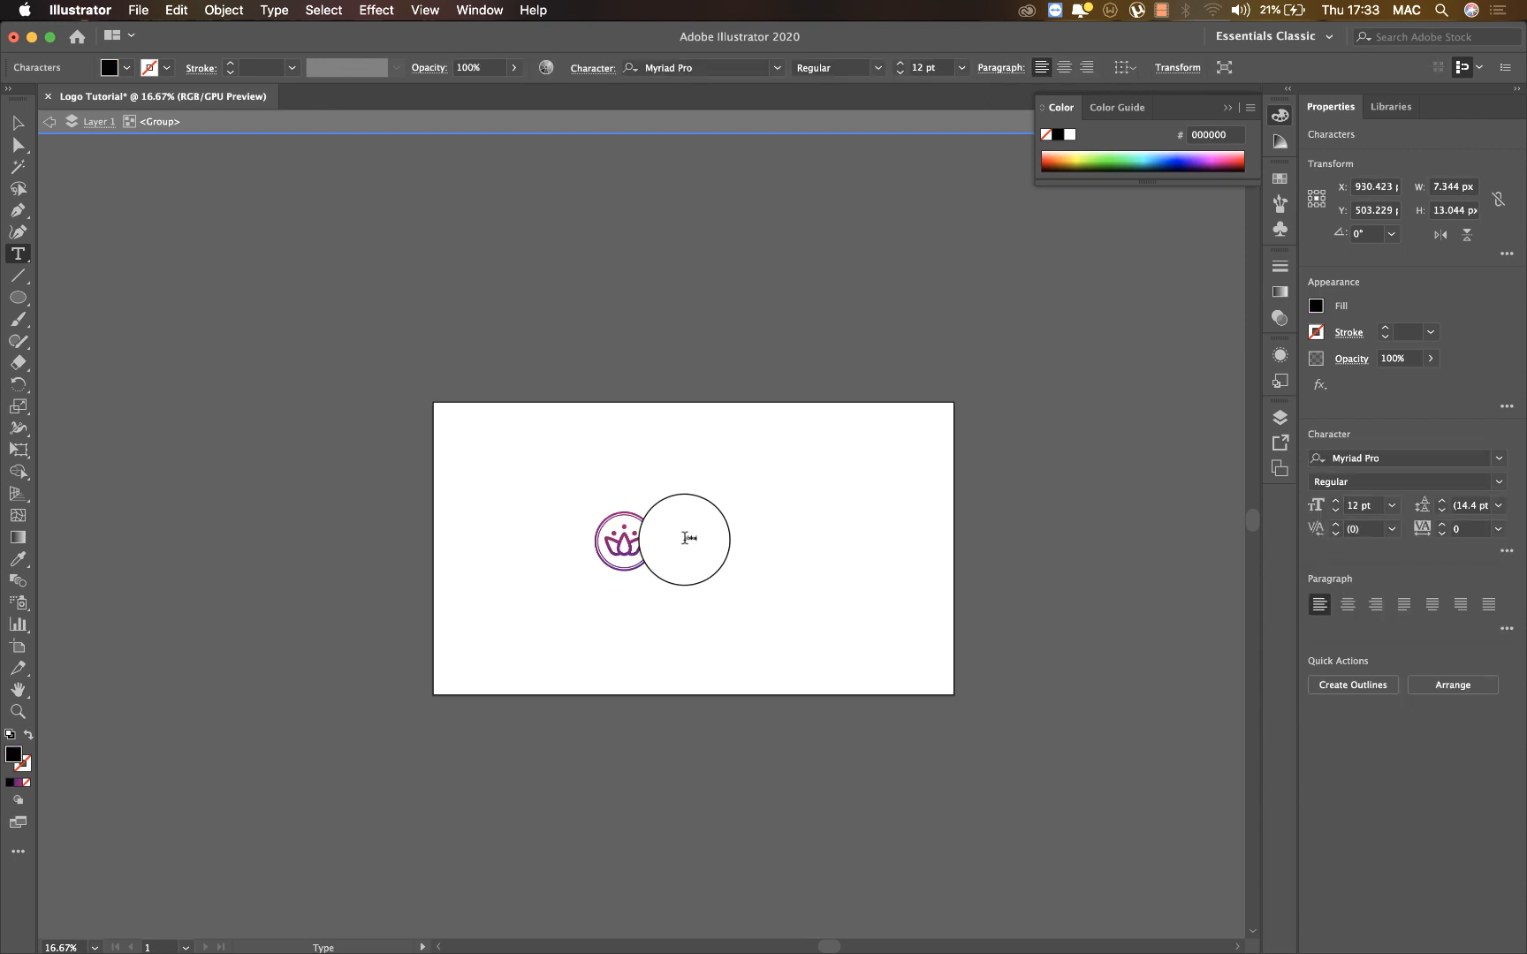
pyautogui.press('Escape')
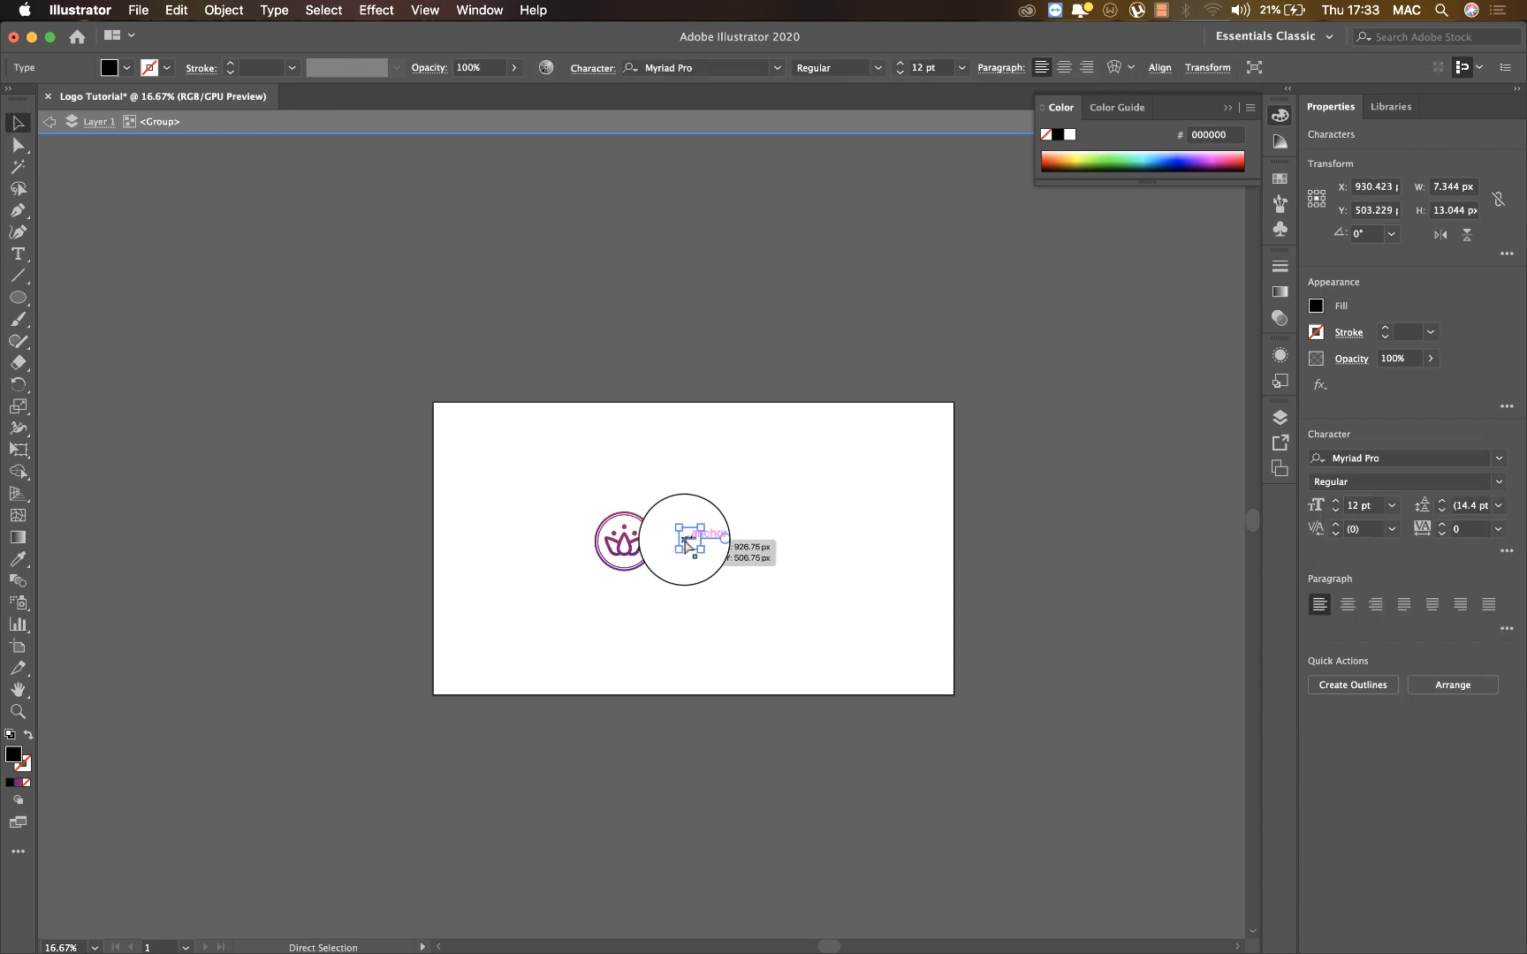
pyautogui.scroll(3, 687, 546)
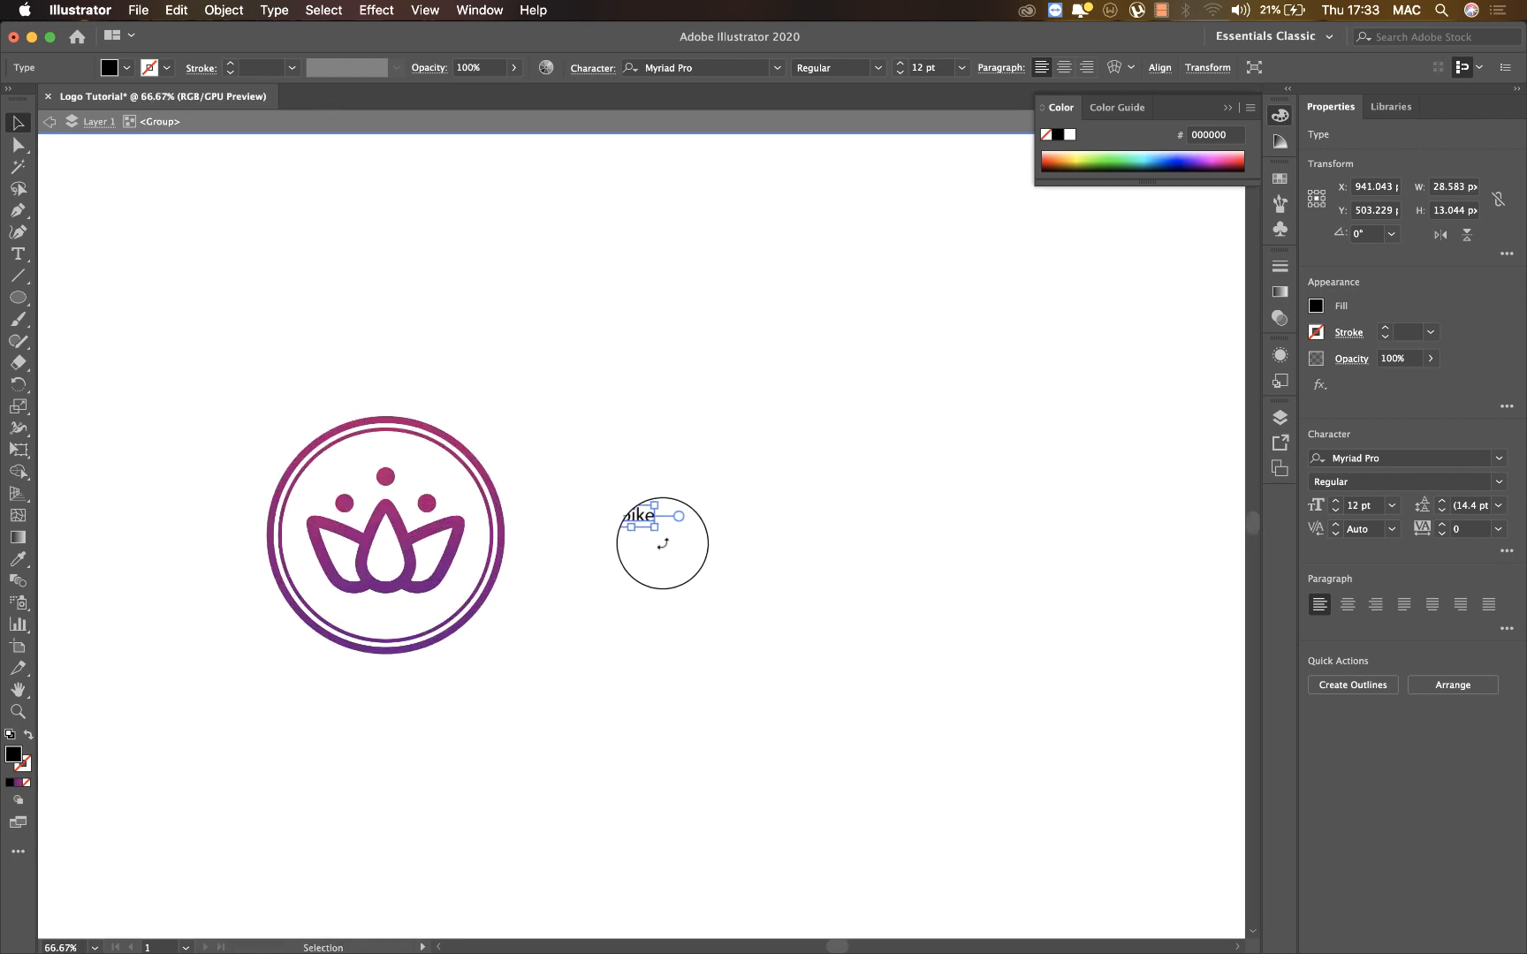
pyautogui.moveTo(658, 533); pyautogui.dragTo(826, 628)
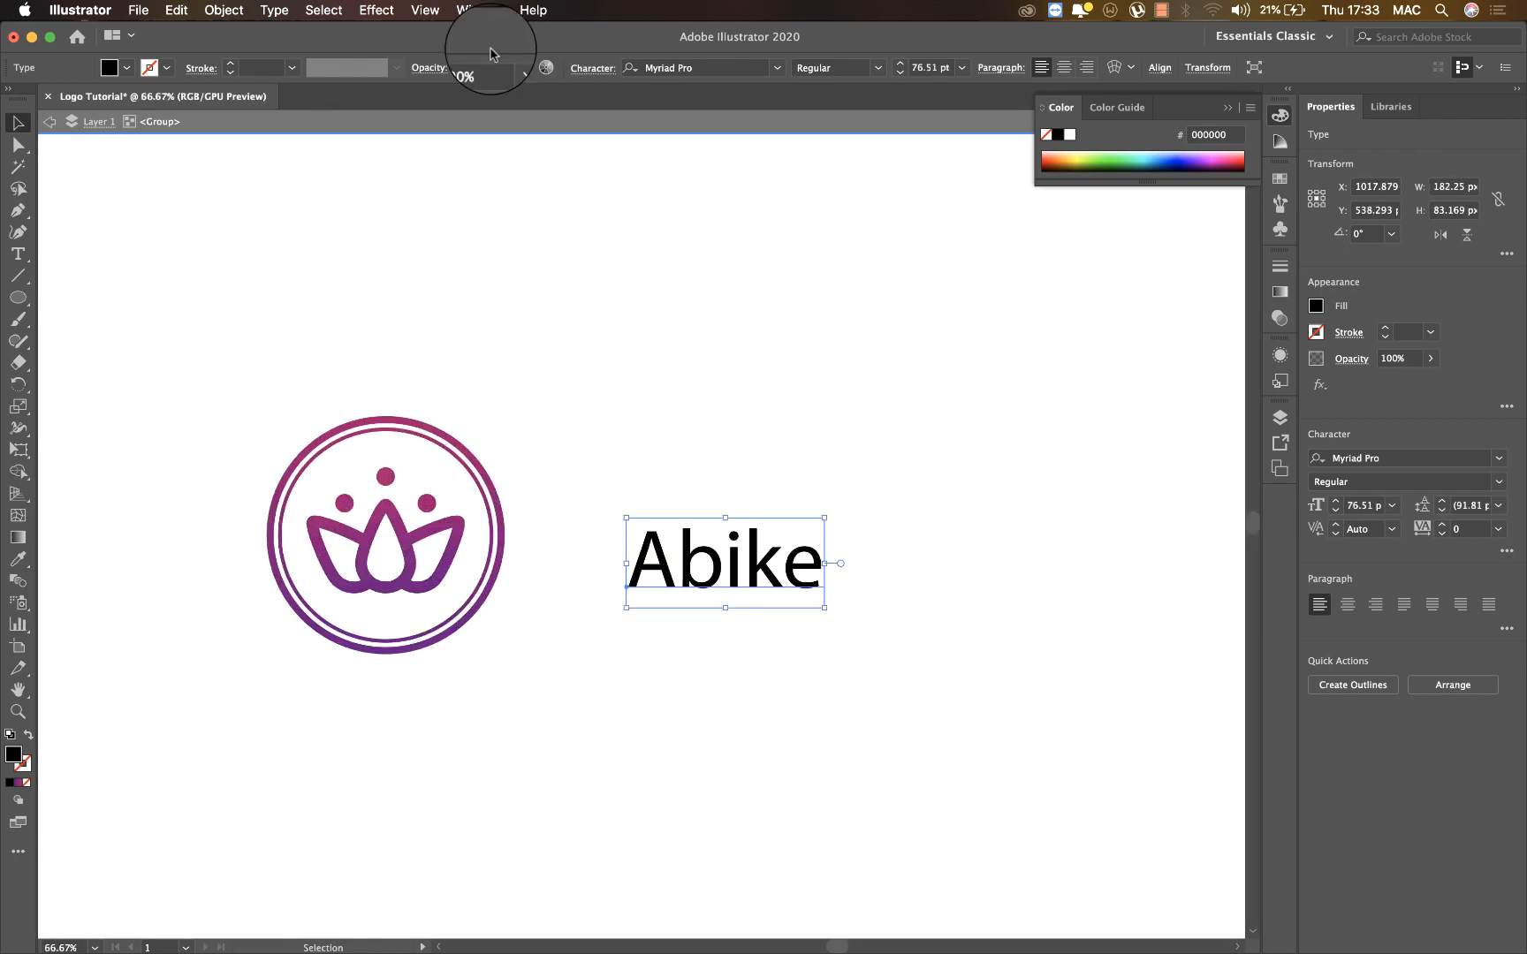
# Set the "Abike" text in the Adca font and move it closer to the emblem
pyautogui.click(776, 70)
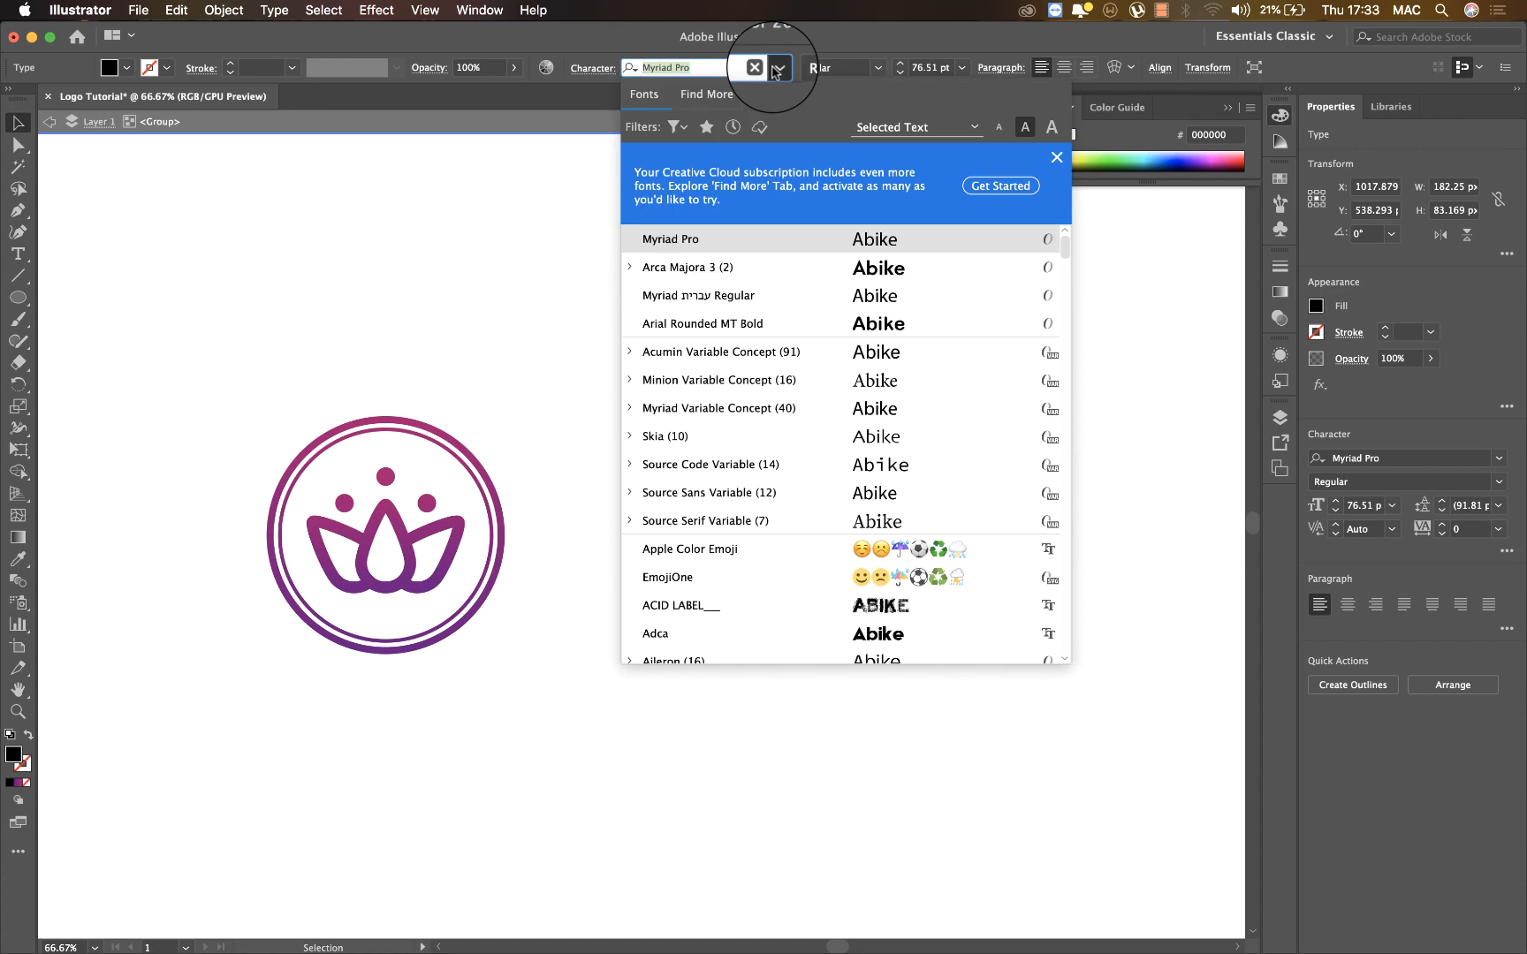
pyautogui.write('adca')
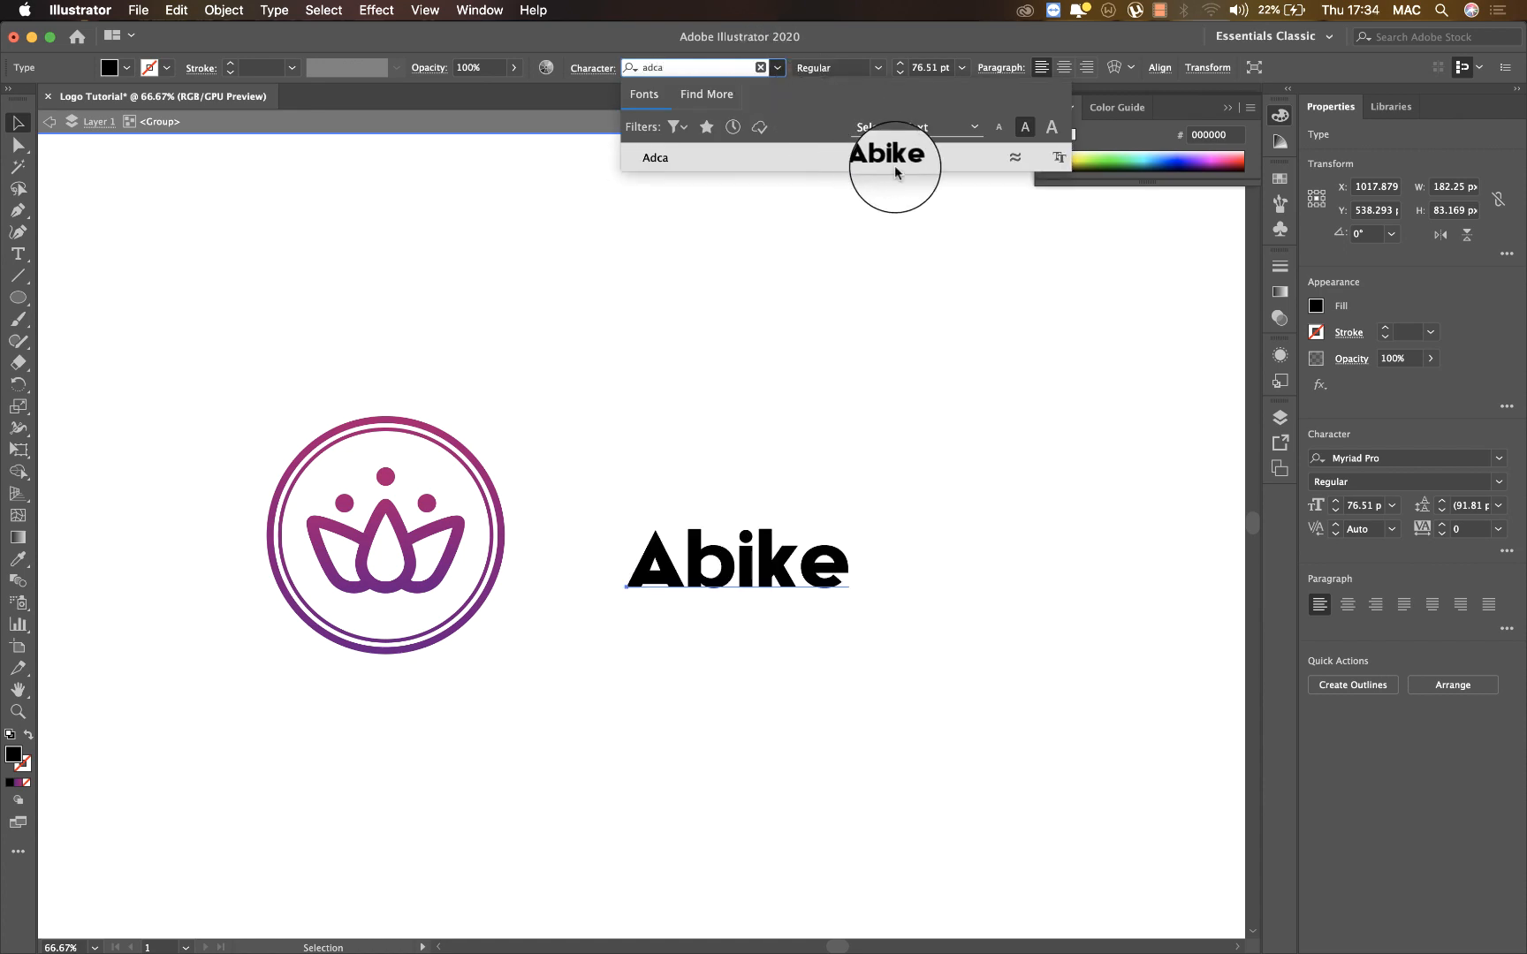
pyautogui.click(893, 160)
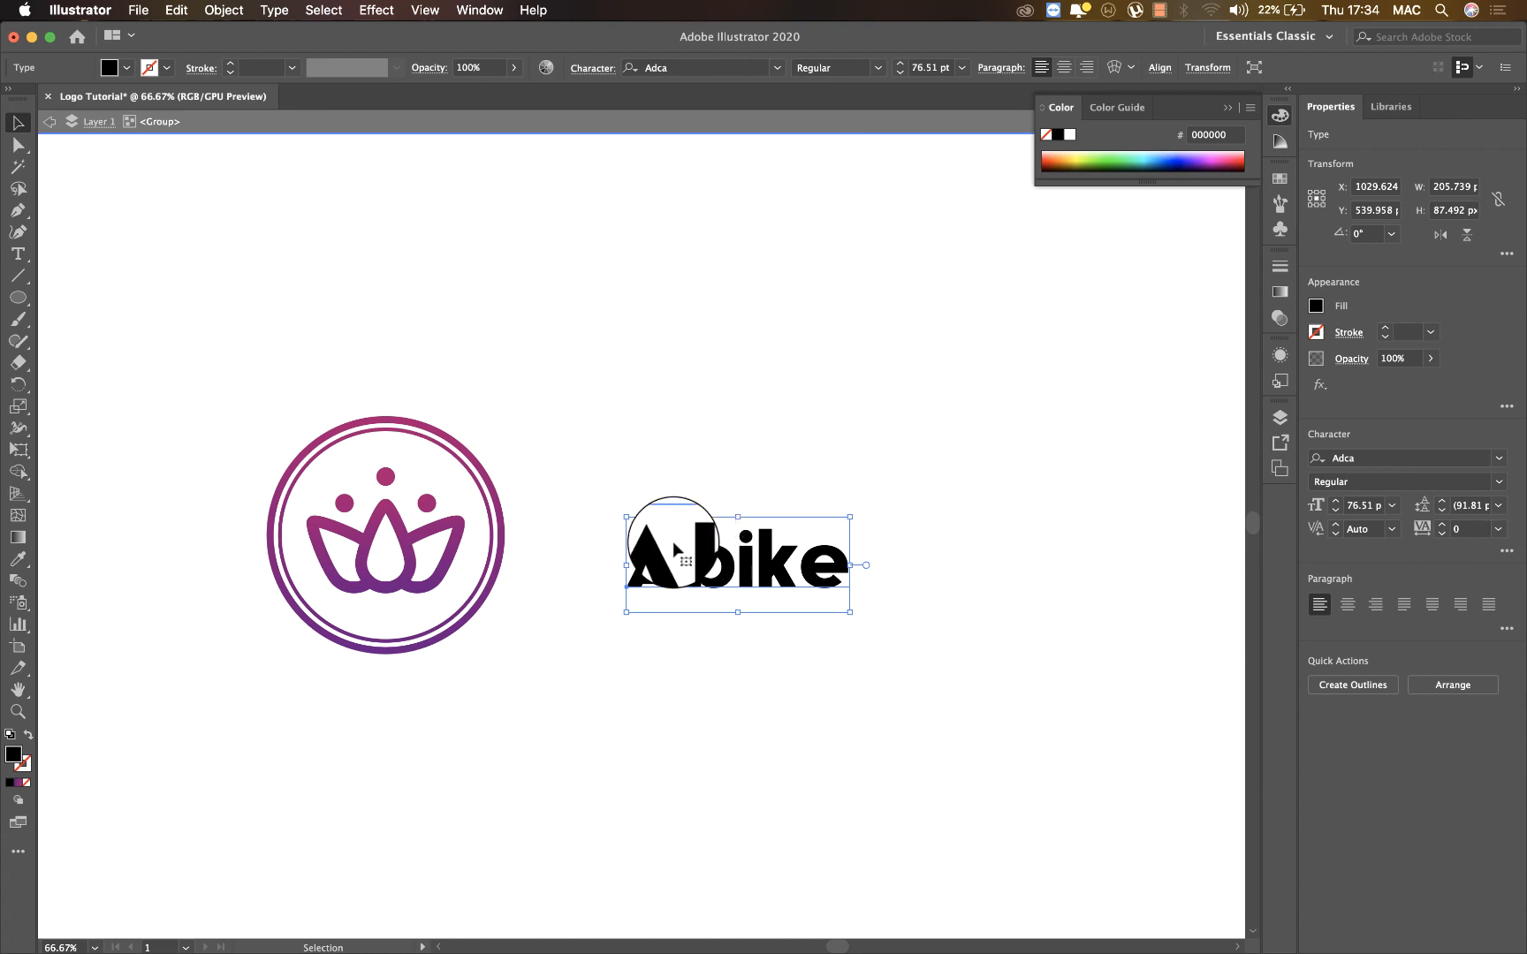
pyautogui.moveTo(674, 544); pyautogui.dragTo(606, 533)
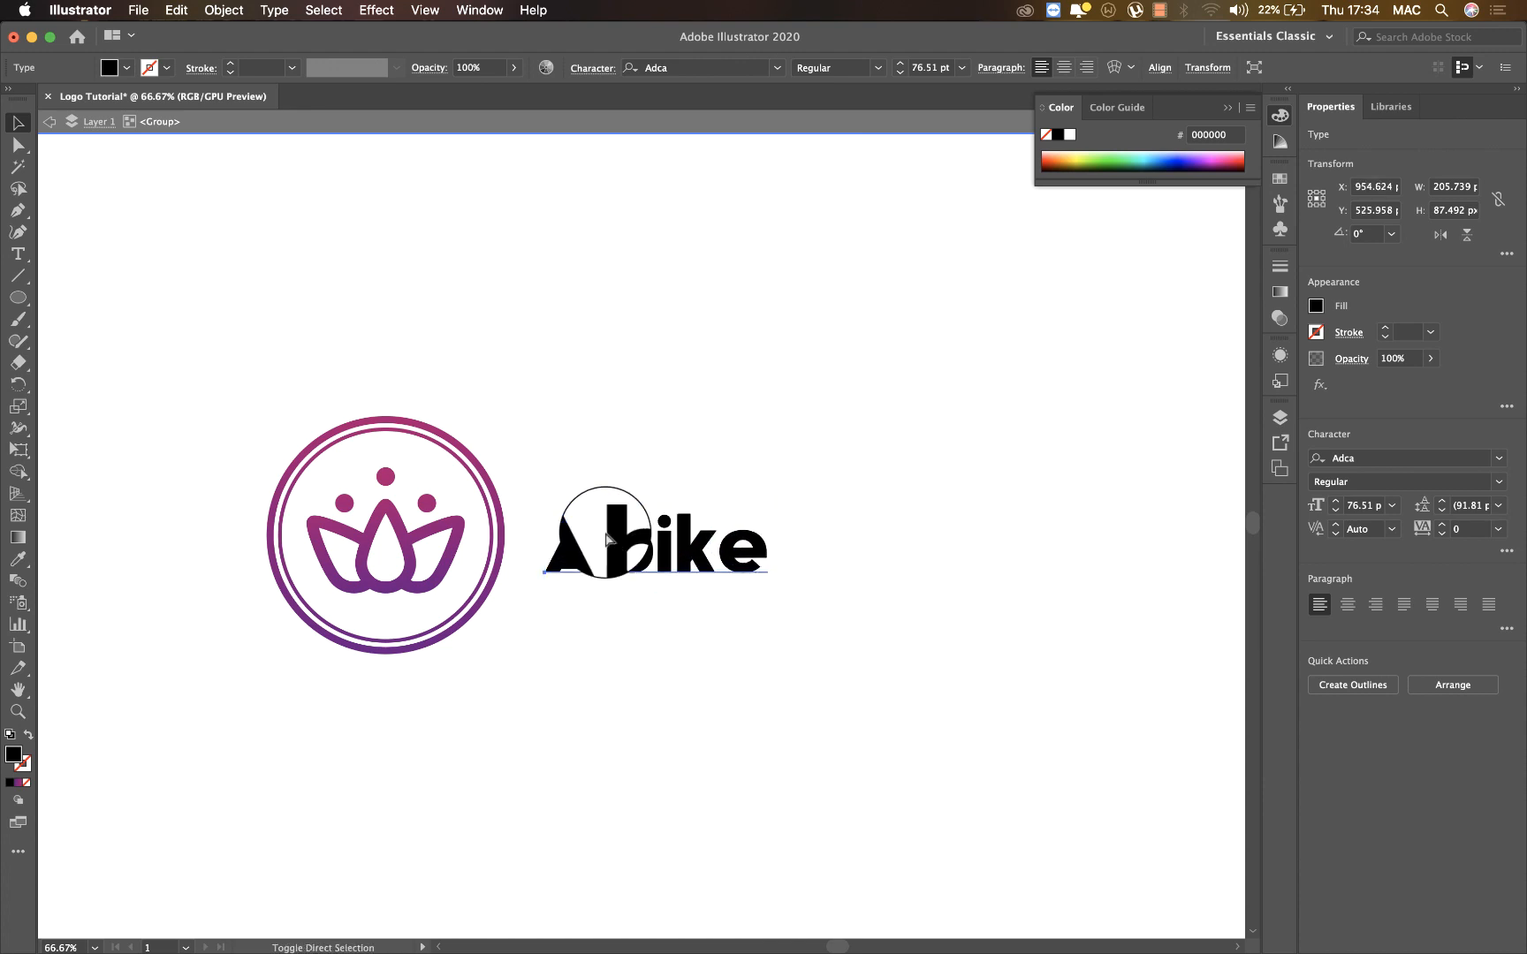
# Duplicate the "Abike" text directly below itself and change the copy to "WELLNESS"
pyautogui.click(608, 538)
pyautogui.moveTo(607, 534); pyautogui.dragTo(621, 627)
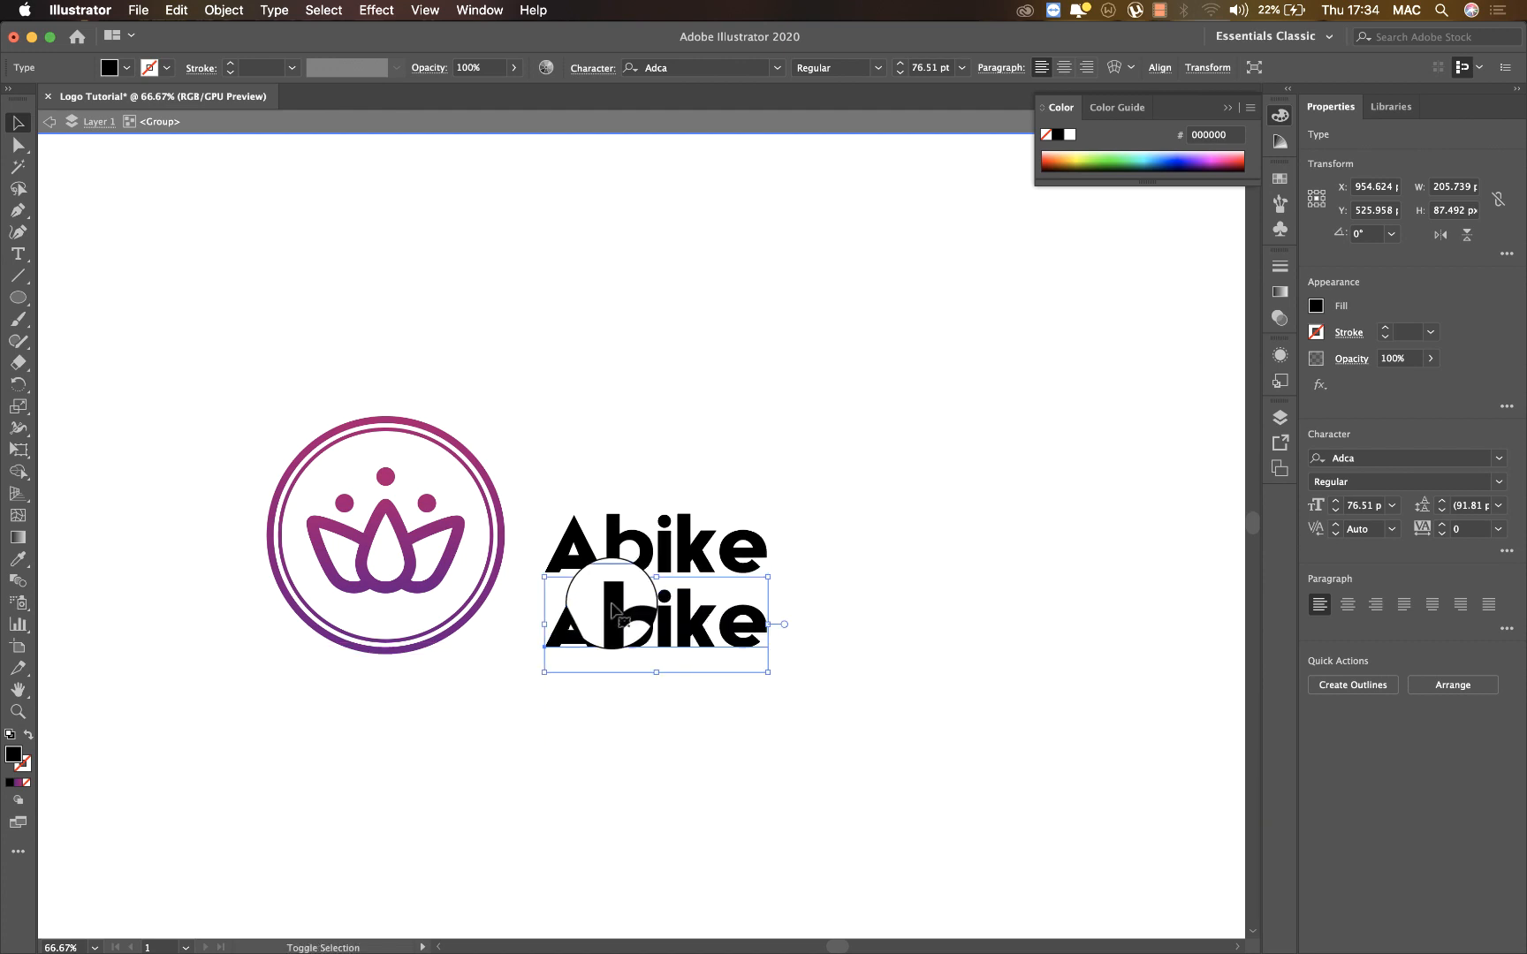
pyautogui.doubleClick(621, 628)
pyautogui.press('super+a')
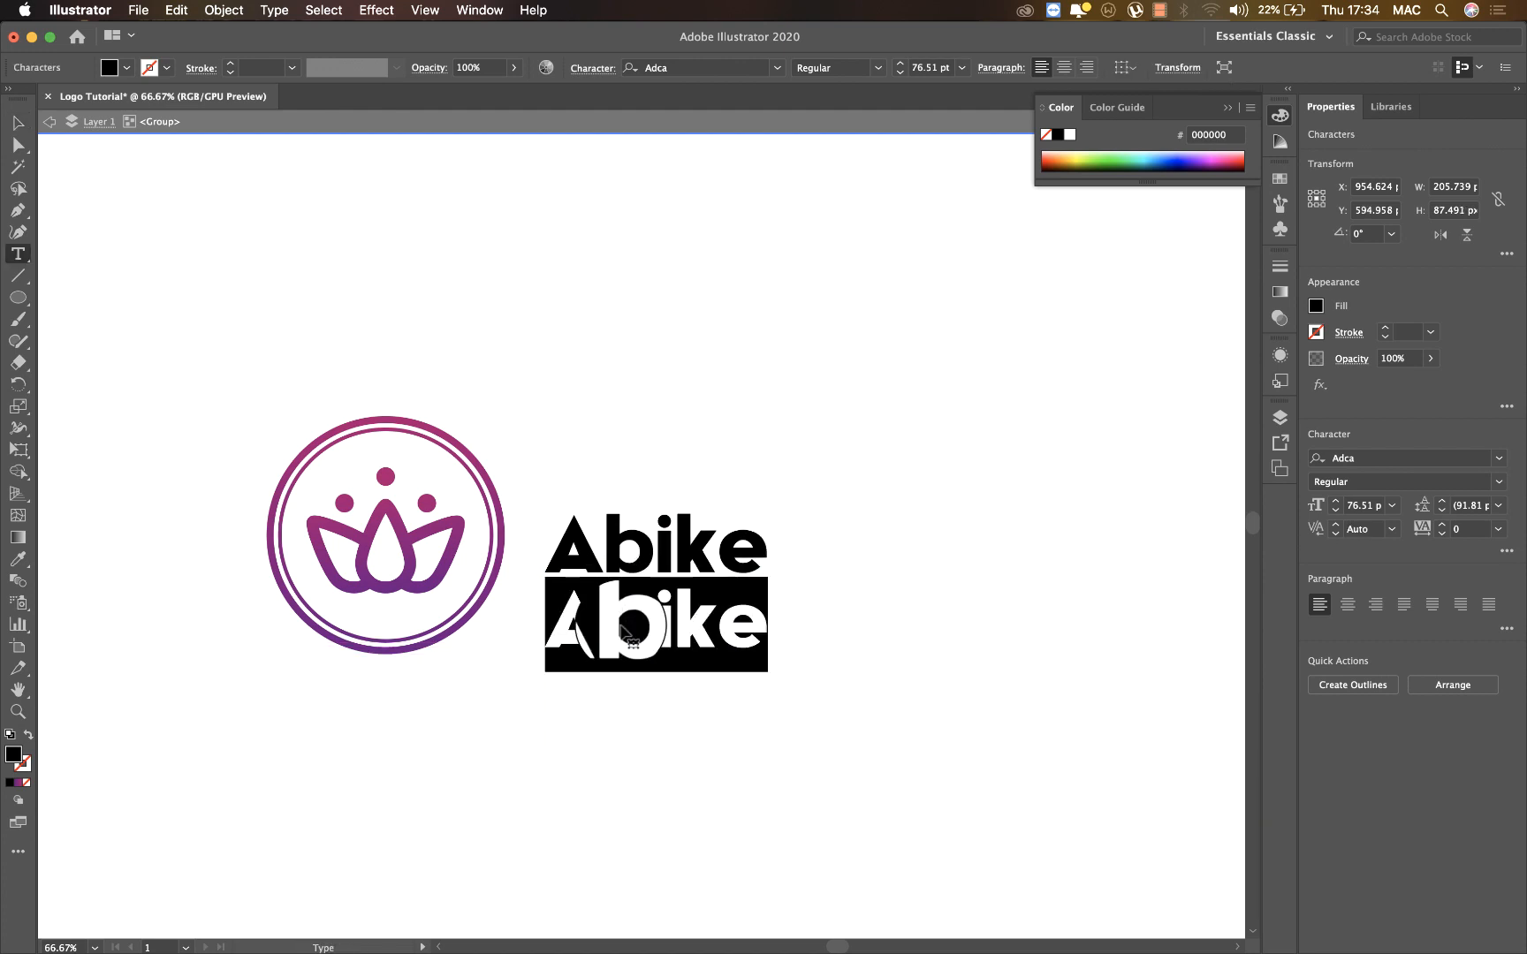
pyautogui.write('WELLNESS')
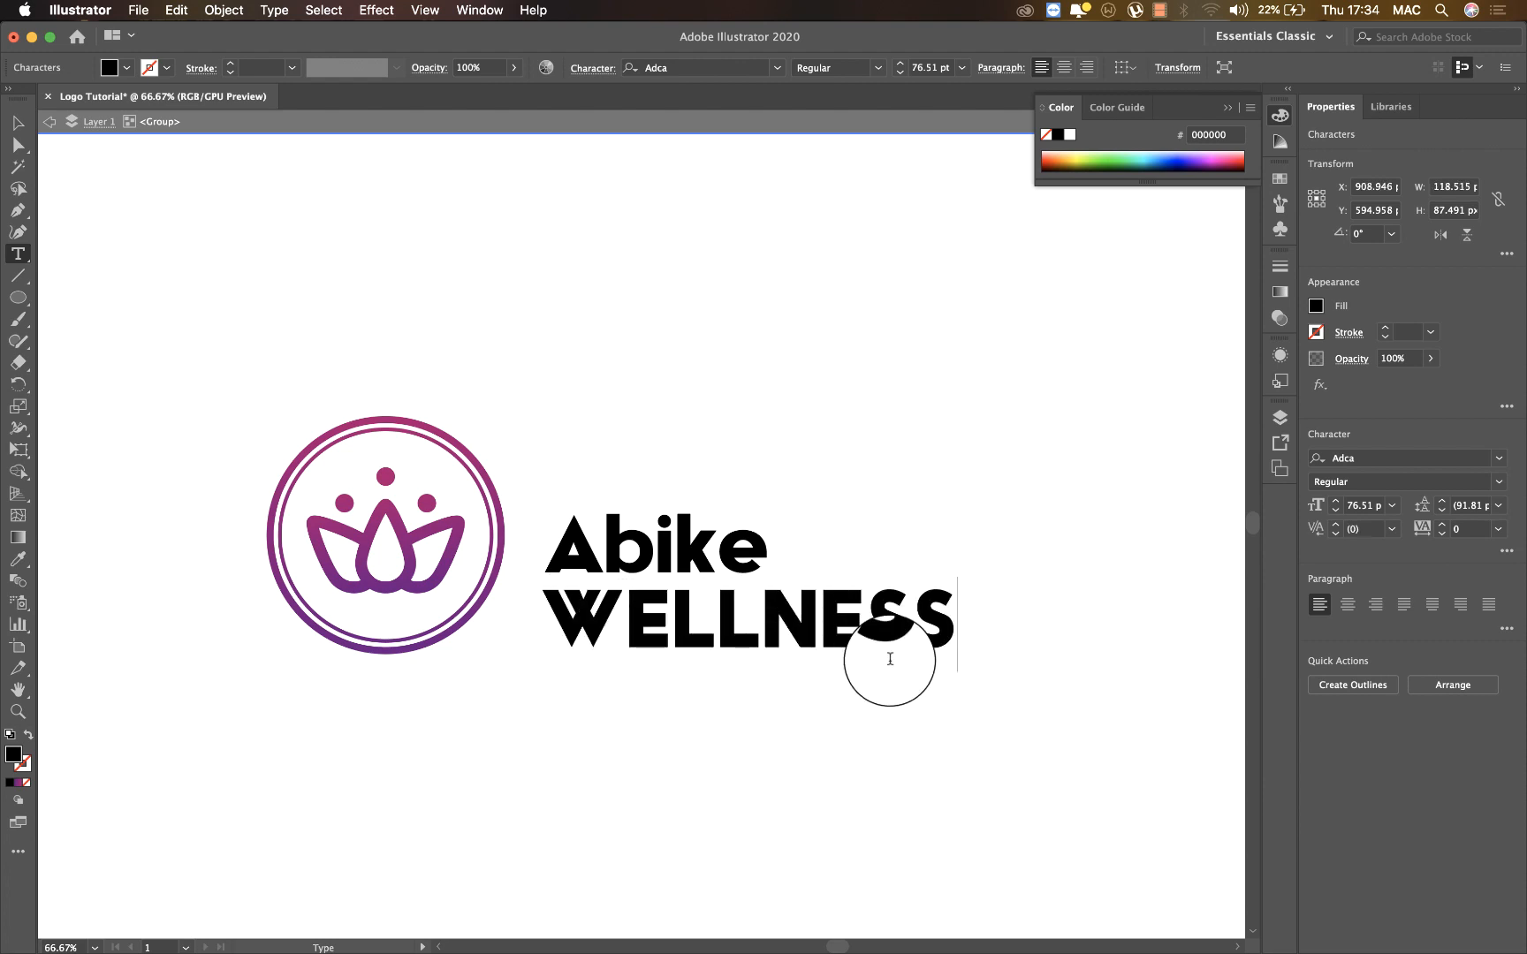
pyautogui.press('Escape')
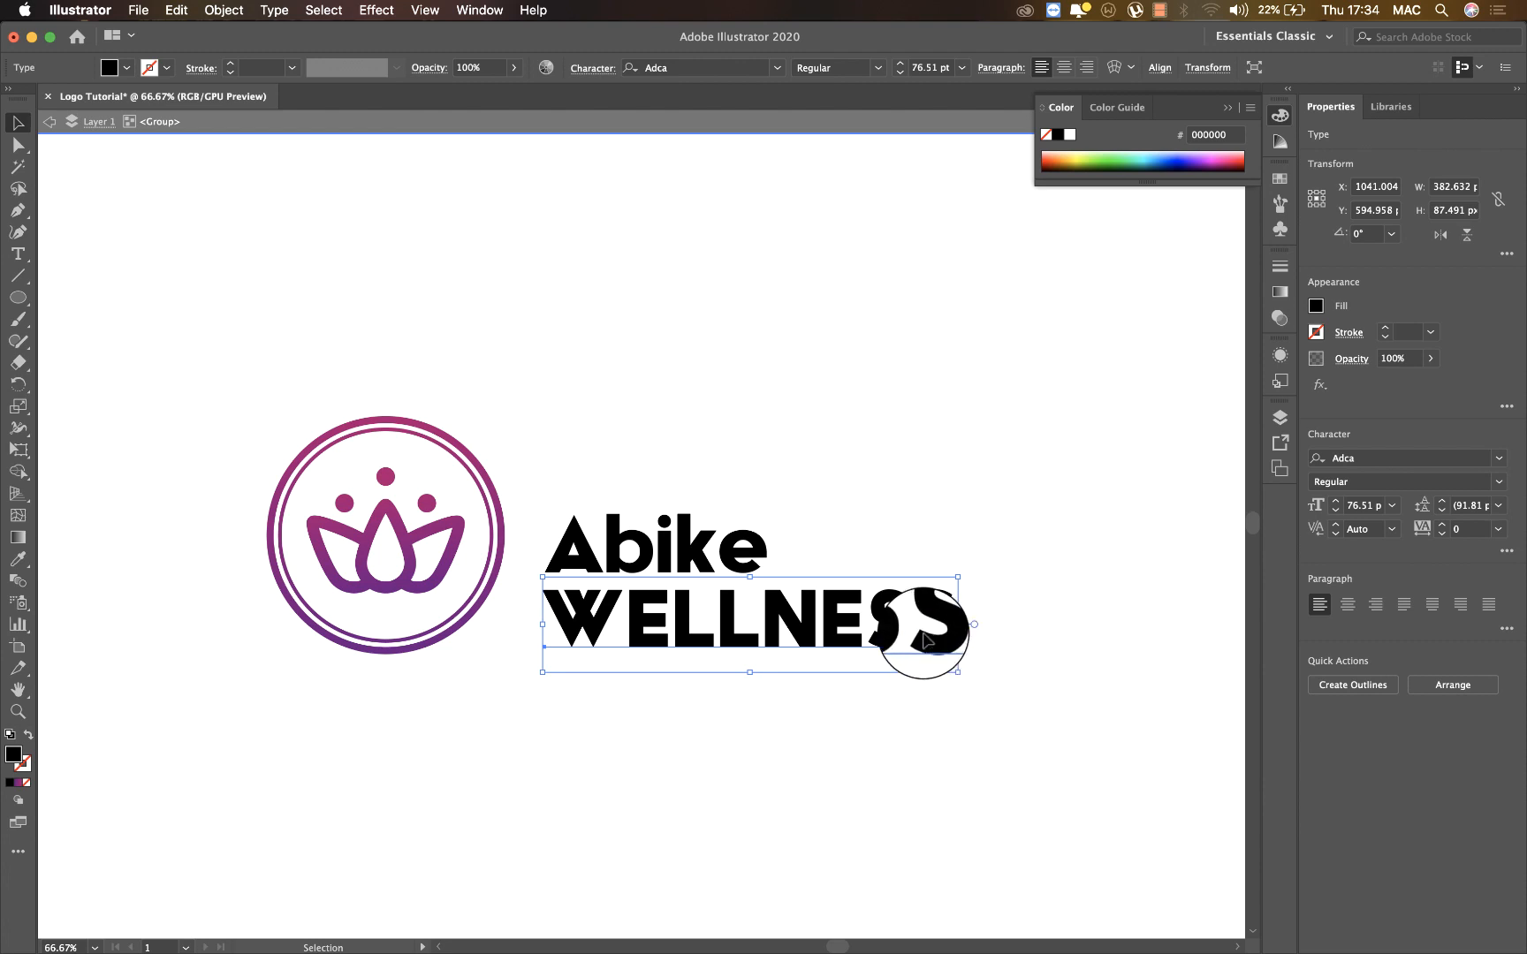
# Scale the "WELLNESS" text down proportionally to about 35.7 pt, keeping its left edge under "Abike"
pyautogui.doubleClick(923, 636)
pyautogui.press('Escape')
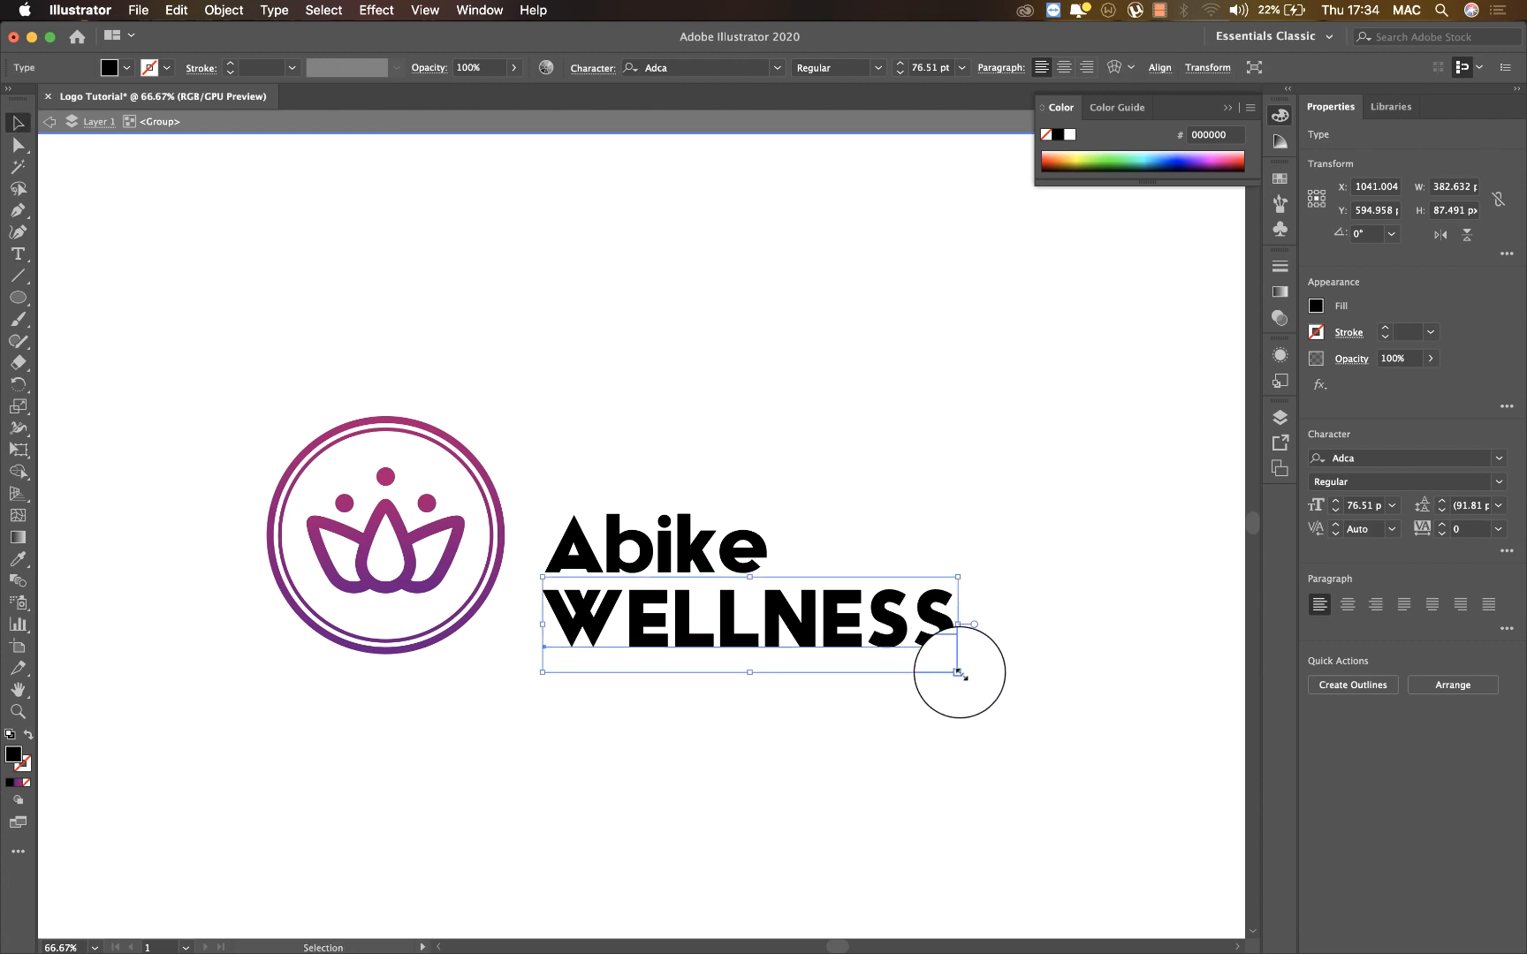
pyautogui.moveTo(958, 673); pyautogui.dragTo(767, 630)
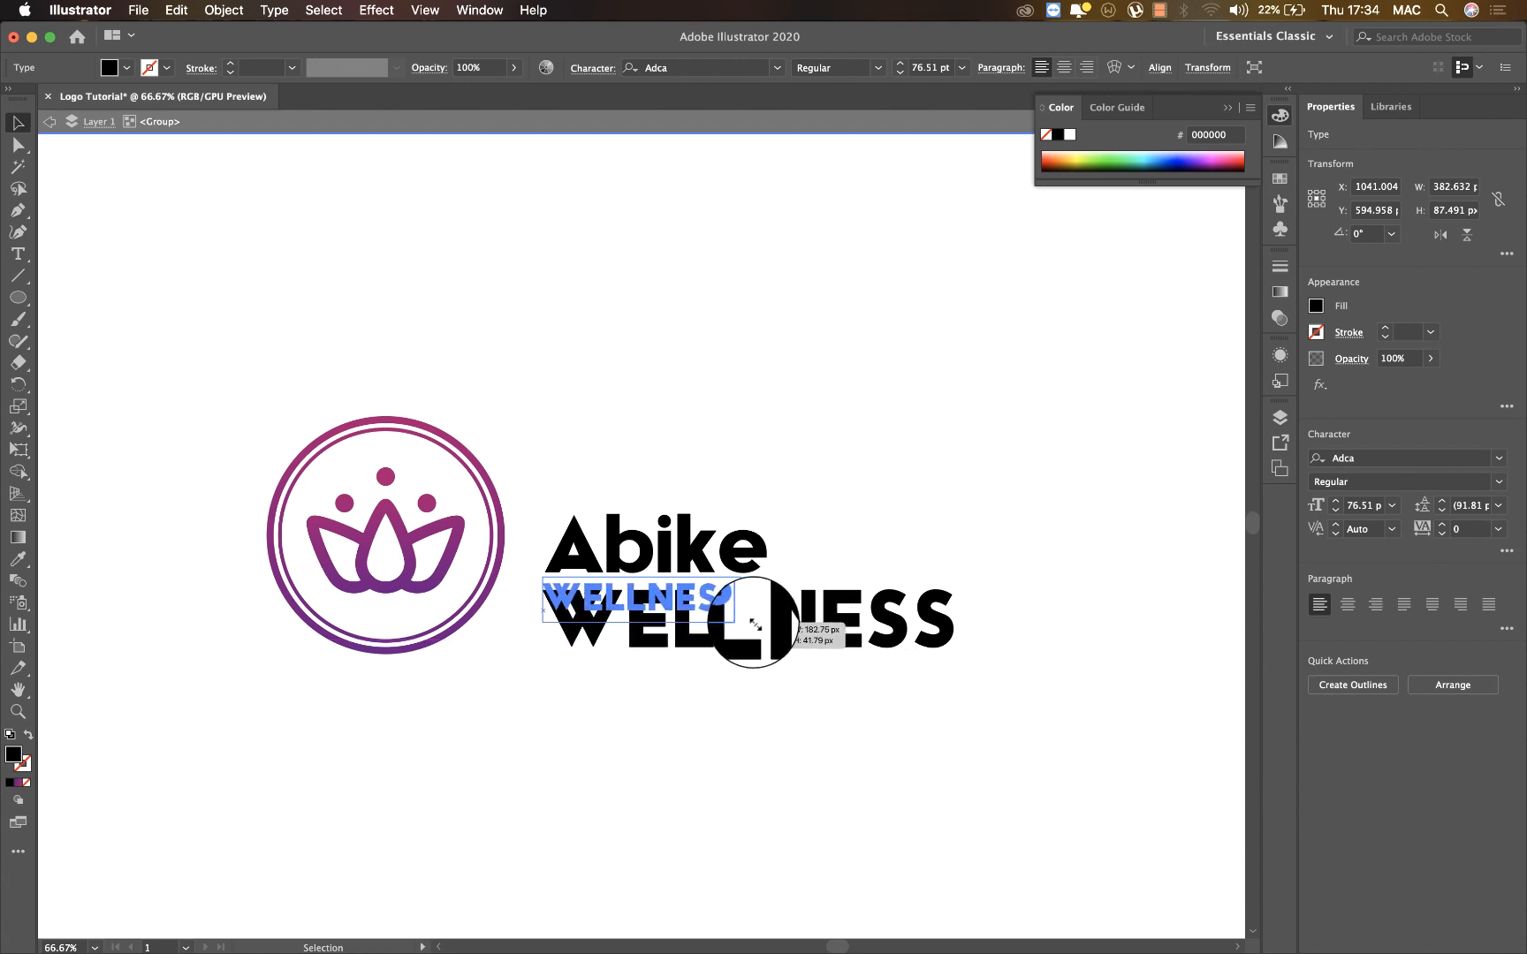
pyautogui.moveTo(755, 624); pyautogui.dragTo(736, 621)
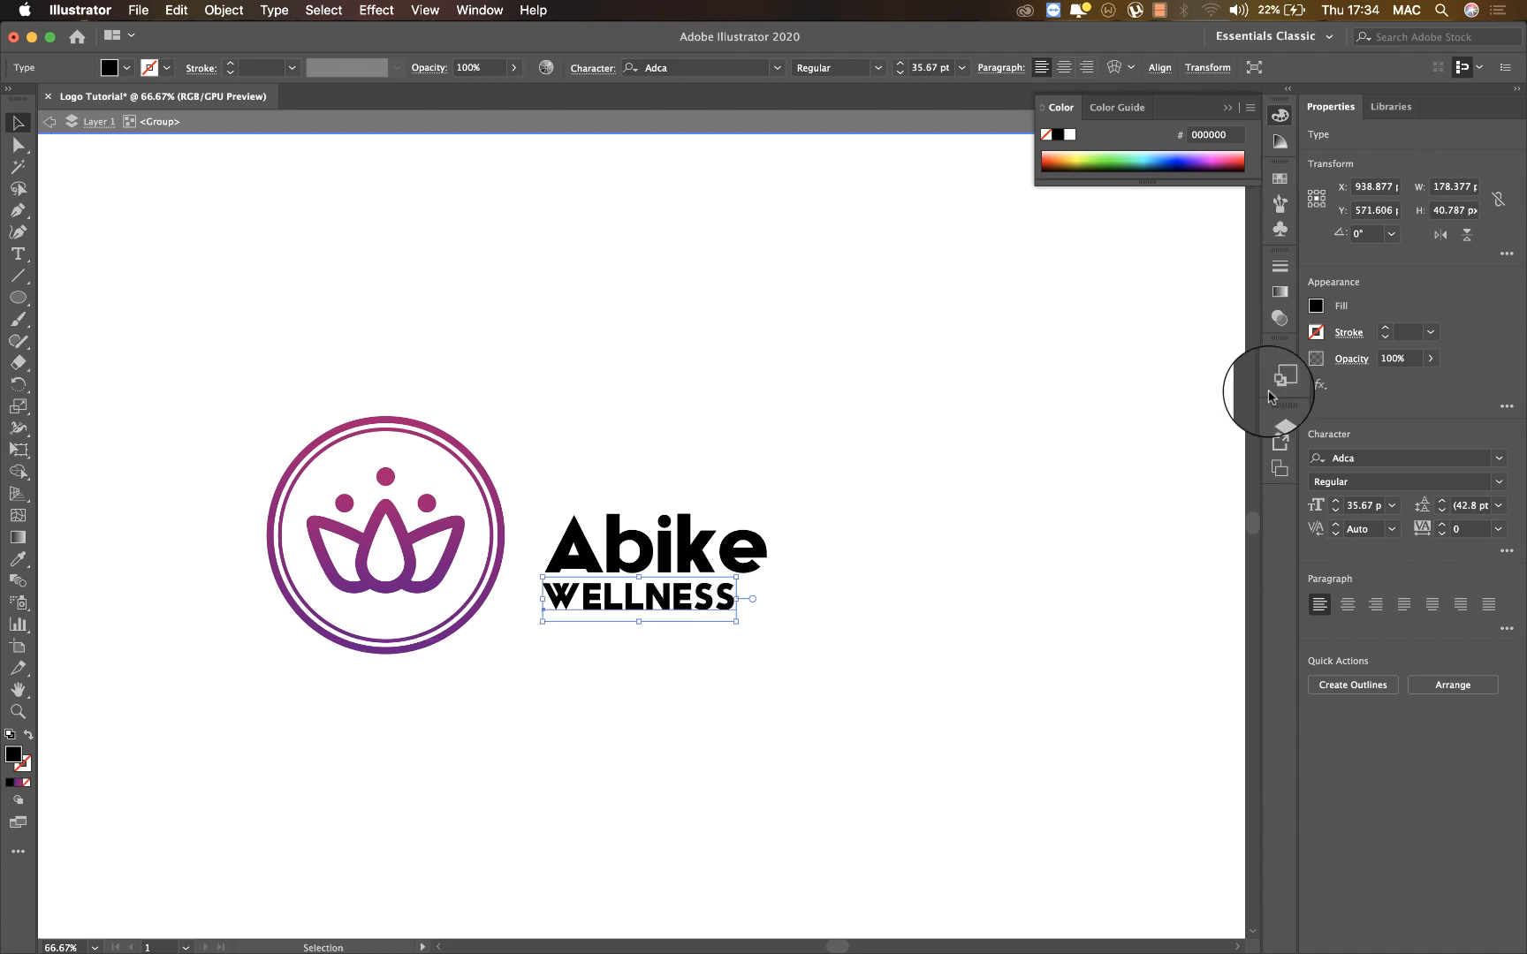
# Set the tracking of "WELLNESS" to 200 and scale the text down proportionally to about 31.4 pt
pyautogui.click(1497, 505)
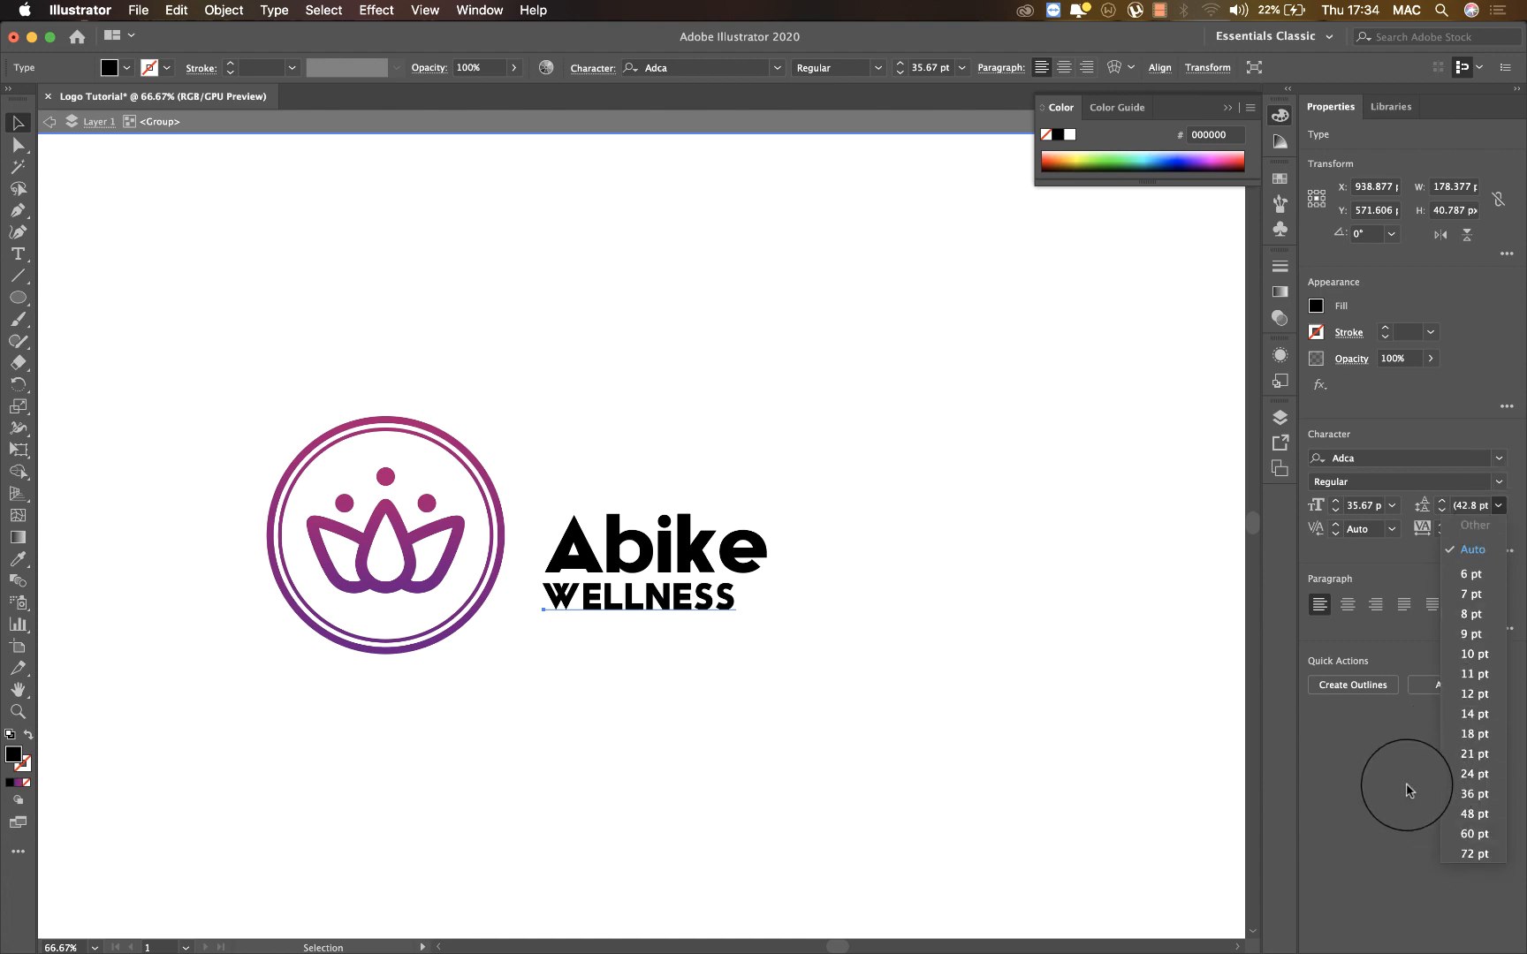
pyautogui.click(1408, 795)
pyautogui.click(1497, 528)
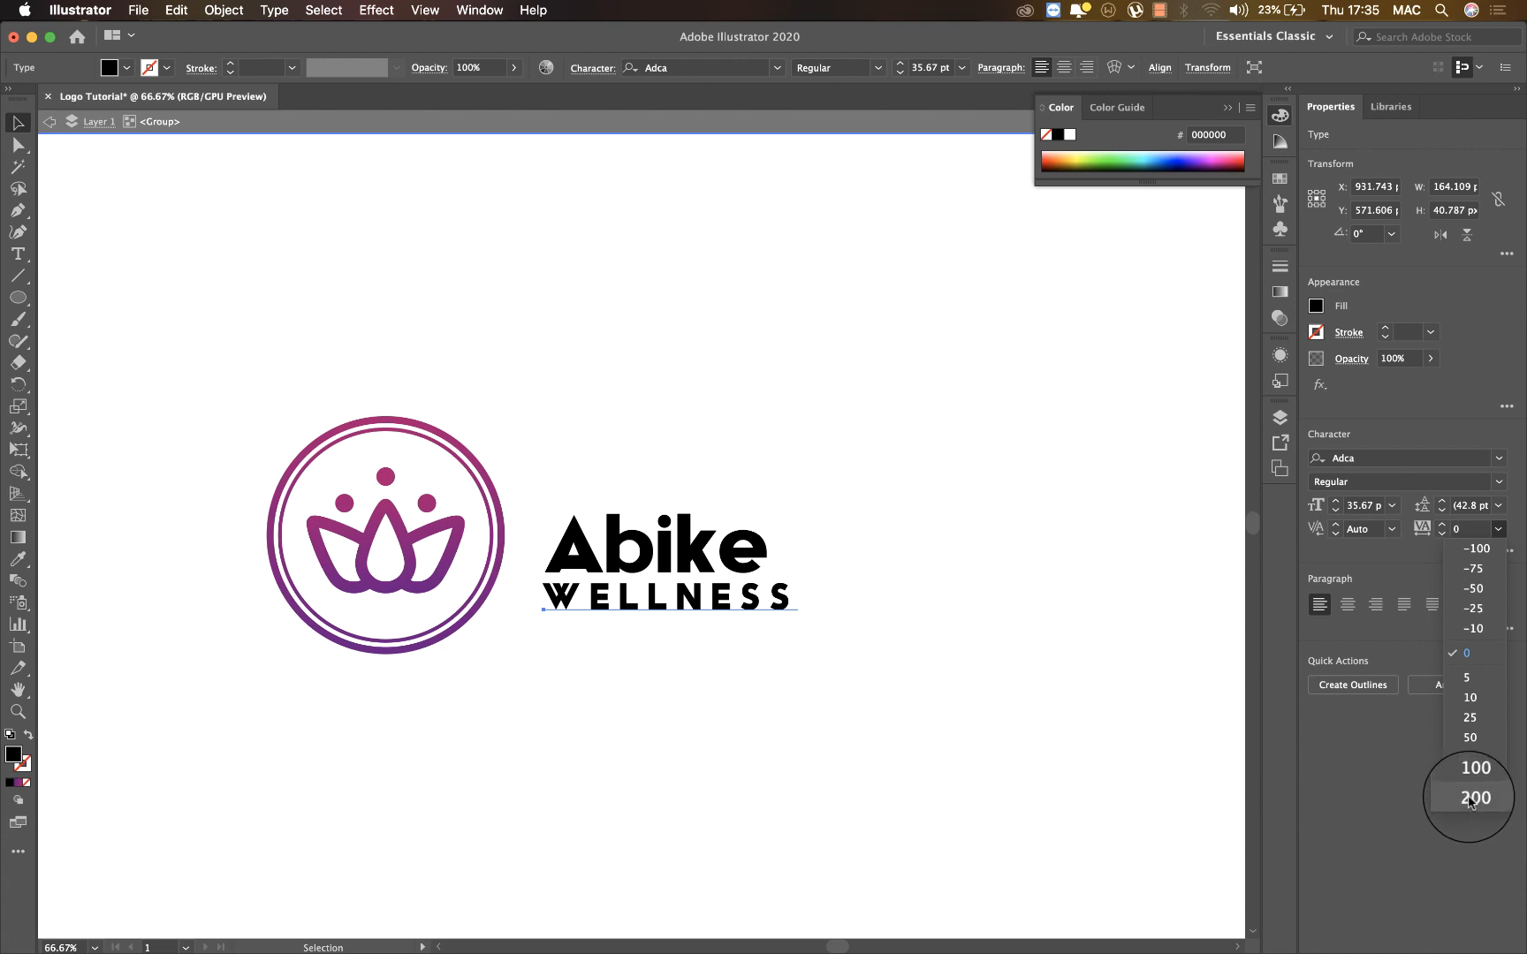
pyautogui.click(1468, 857)
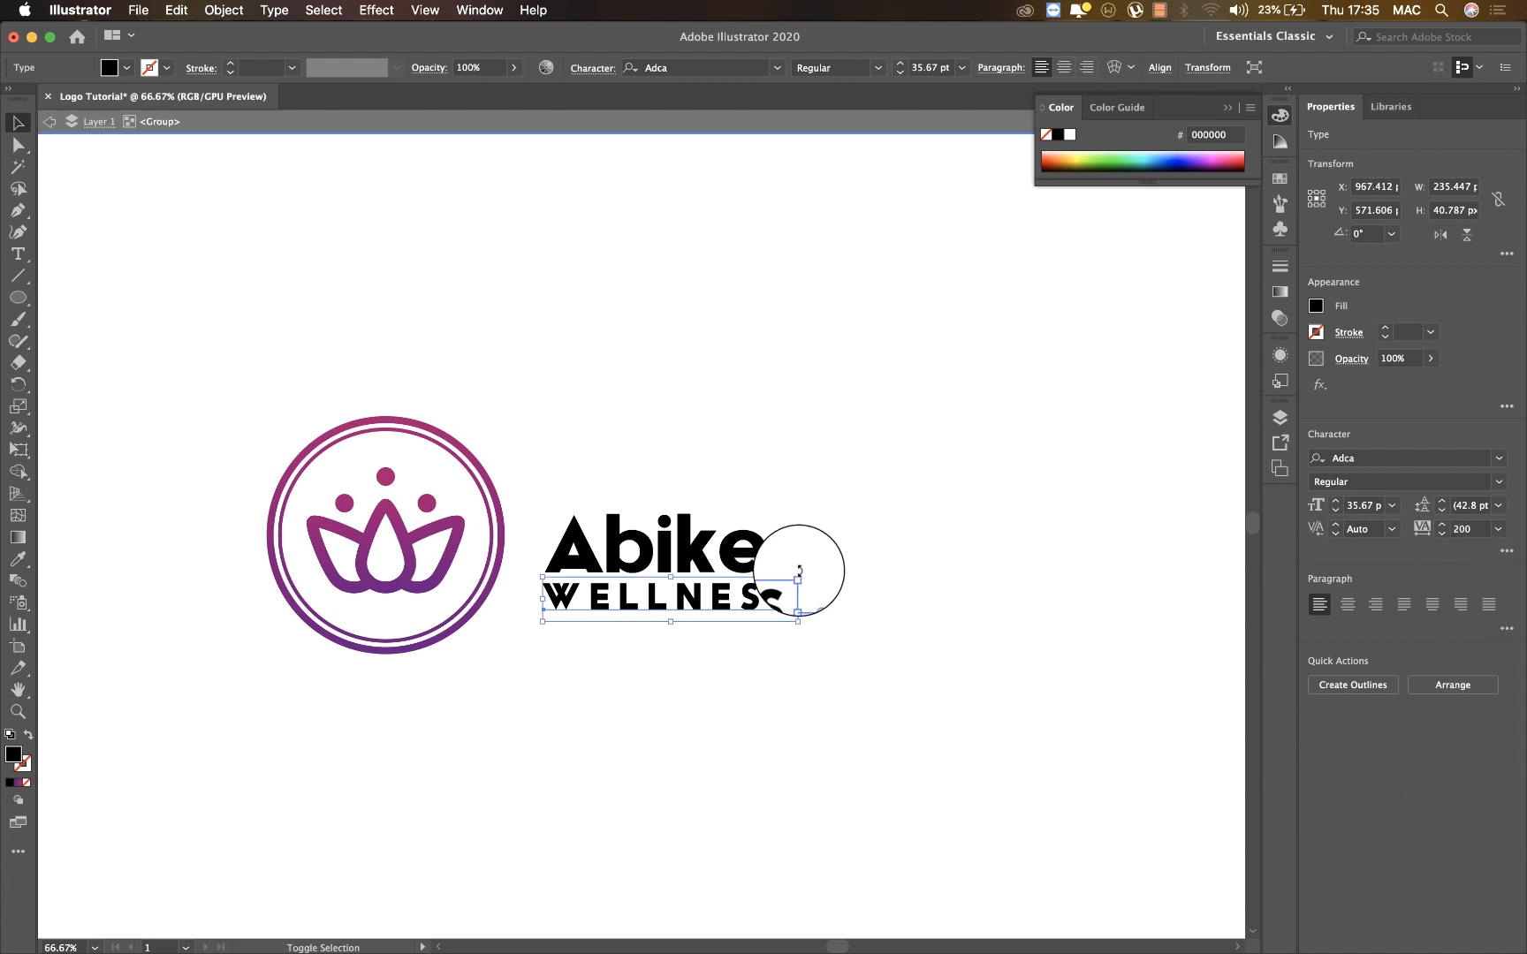
pyautogui.moveTo(798, 577); pyautogui.dragTo(770, 548)
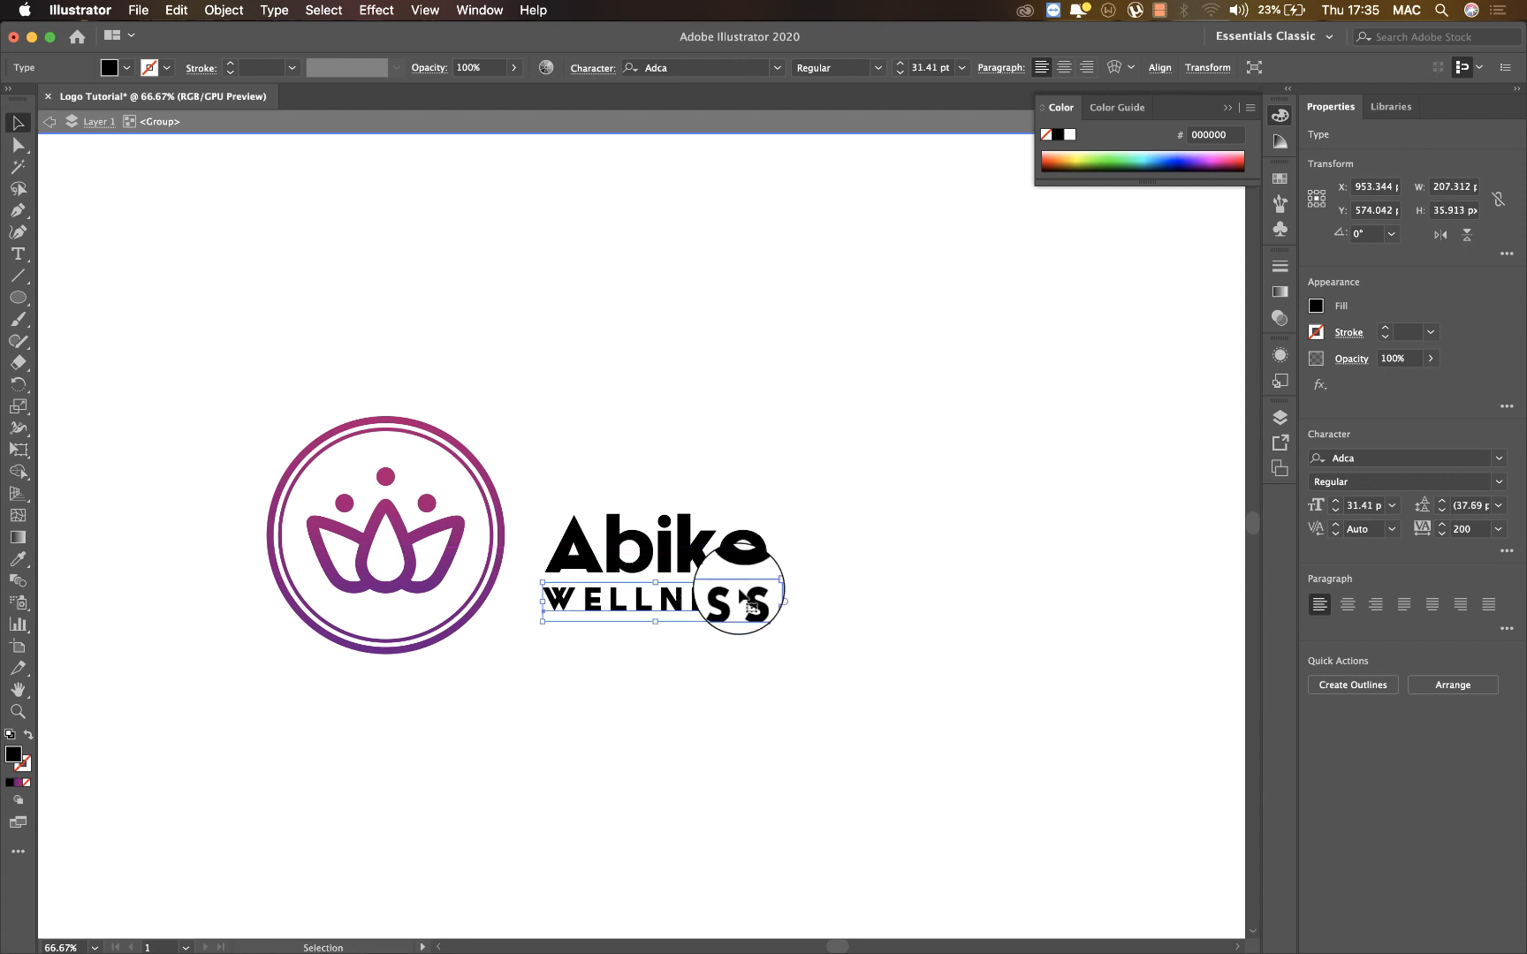
# Fit "WELLNESS" to the width of "Abike" at about 32.3 pt and place it closely beneath, with left edges aligned
pyautogui.press('super+equal')
pyautogui.press('super+equal')
pyautogui.press('super+equal')
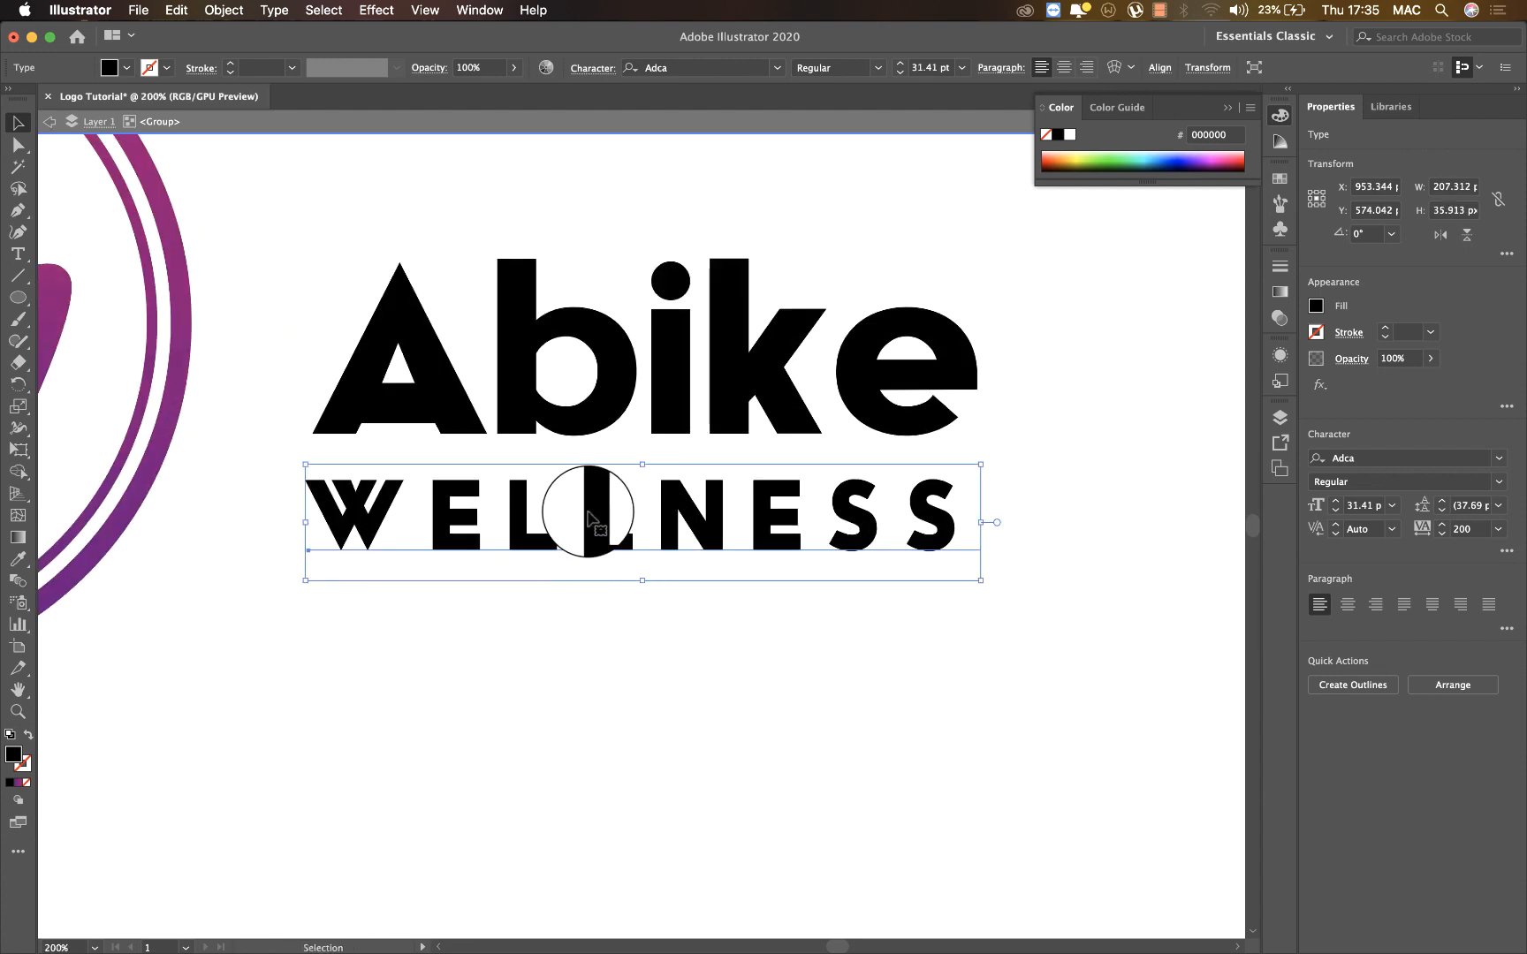
pyautogui.moveTo(590, 519); pyautogui.dragTo(586, 473)
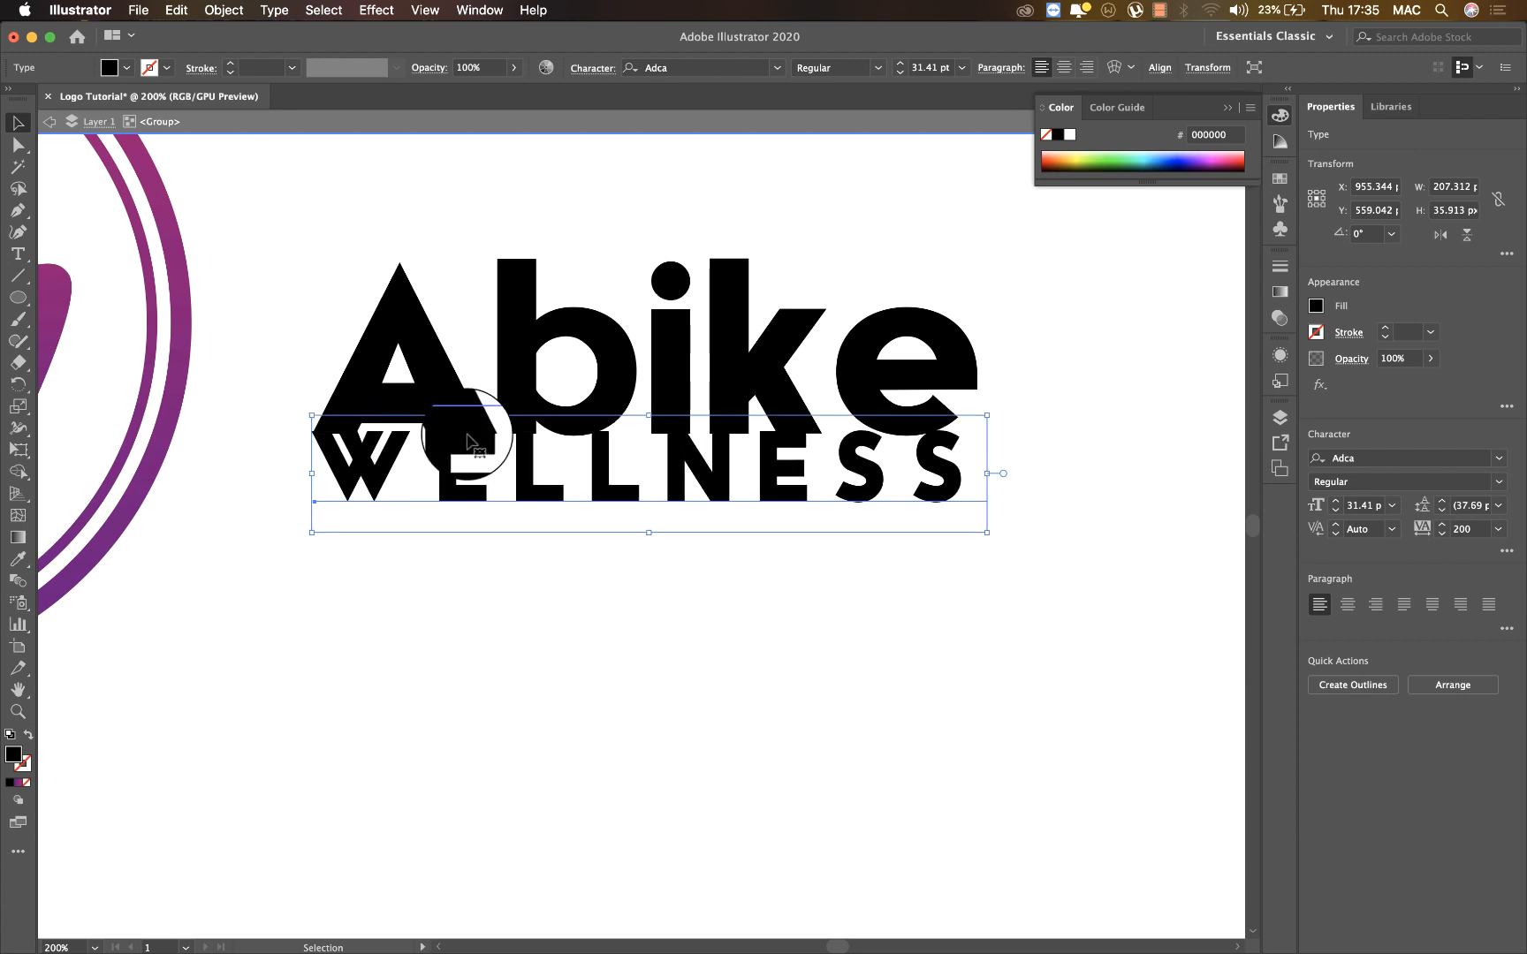
pyautogui.moveTo(463, 452); pyautogui.dragTo(464, 410)
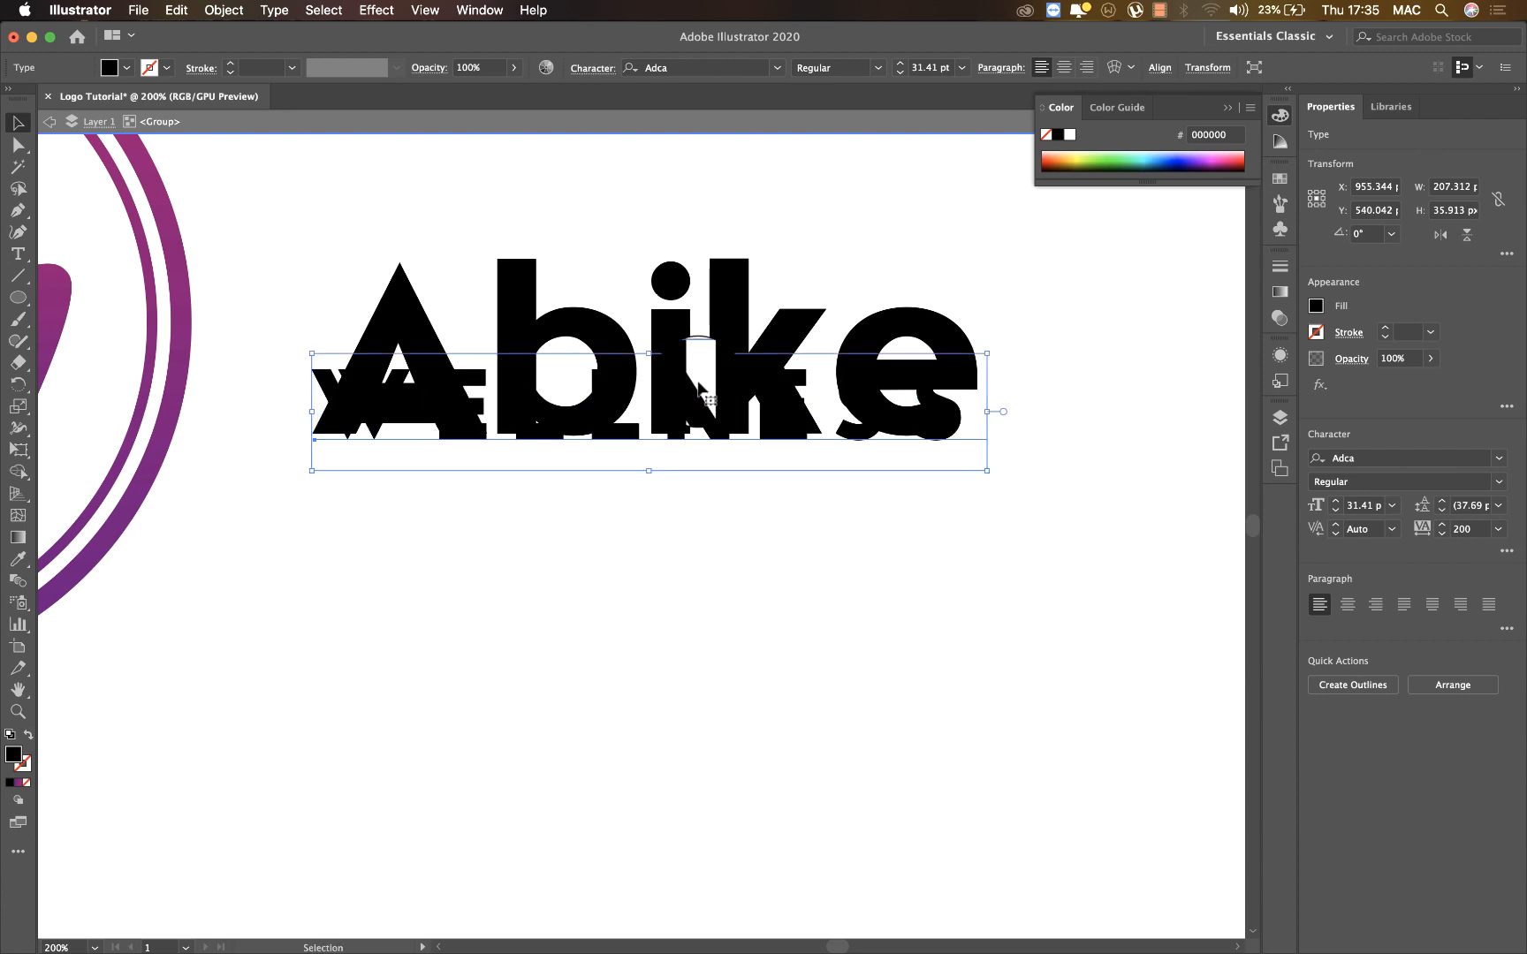
pyautogui.moveTo(990, 354); pyautogui.dragTo(1007, 338)
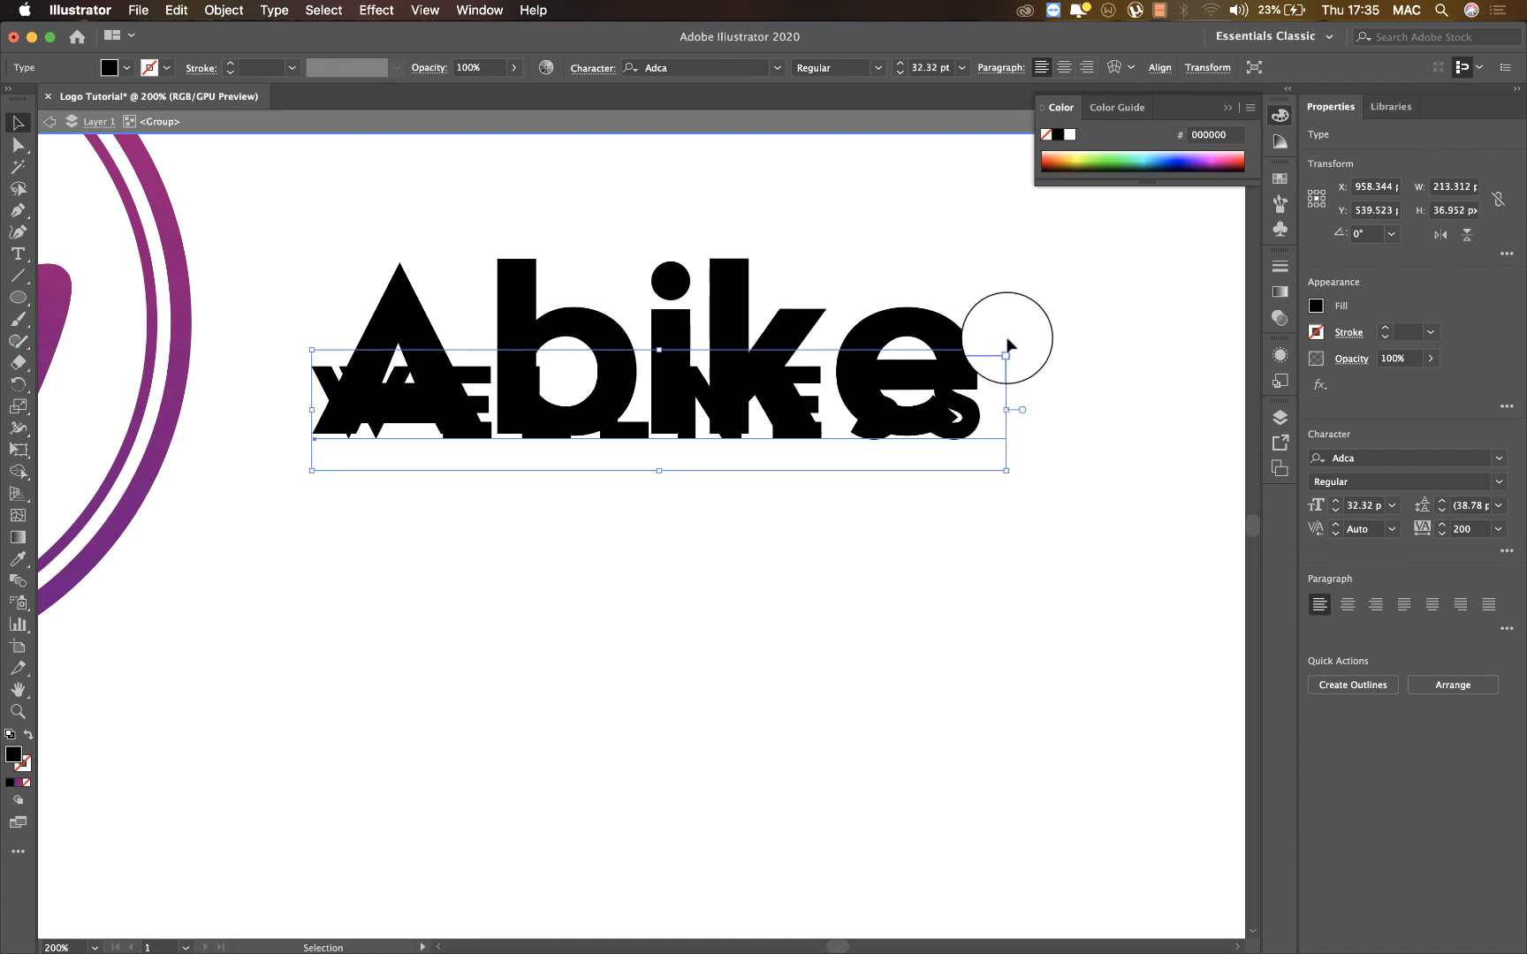
pyautogui.moveTo(978, 421); pyautogui.dragTo(975, 507)
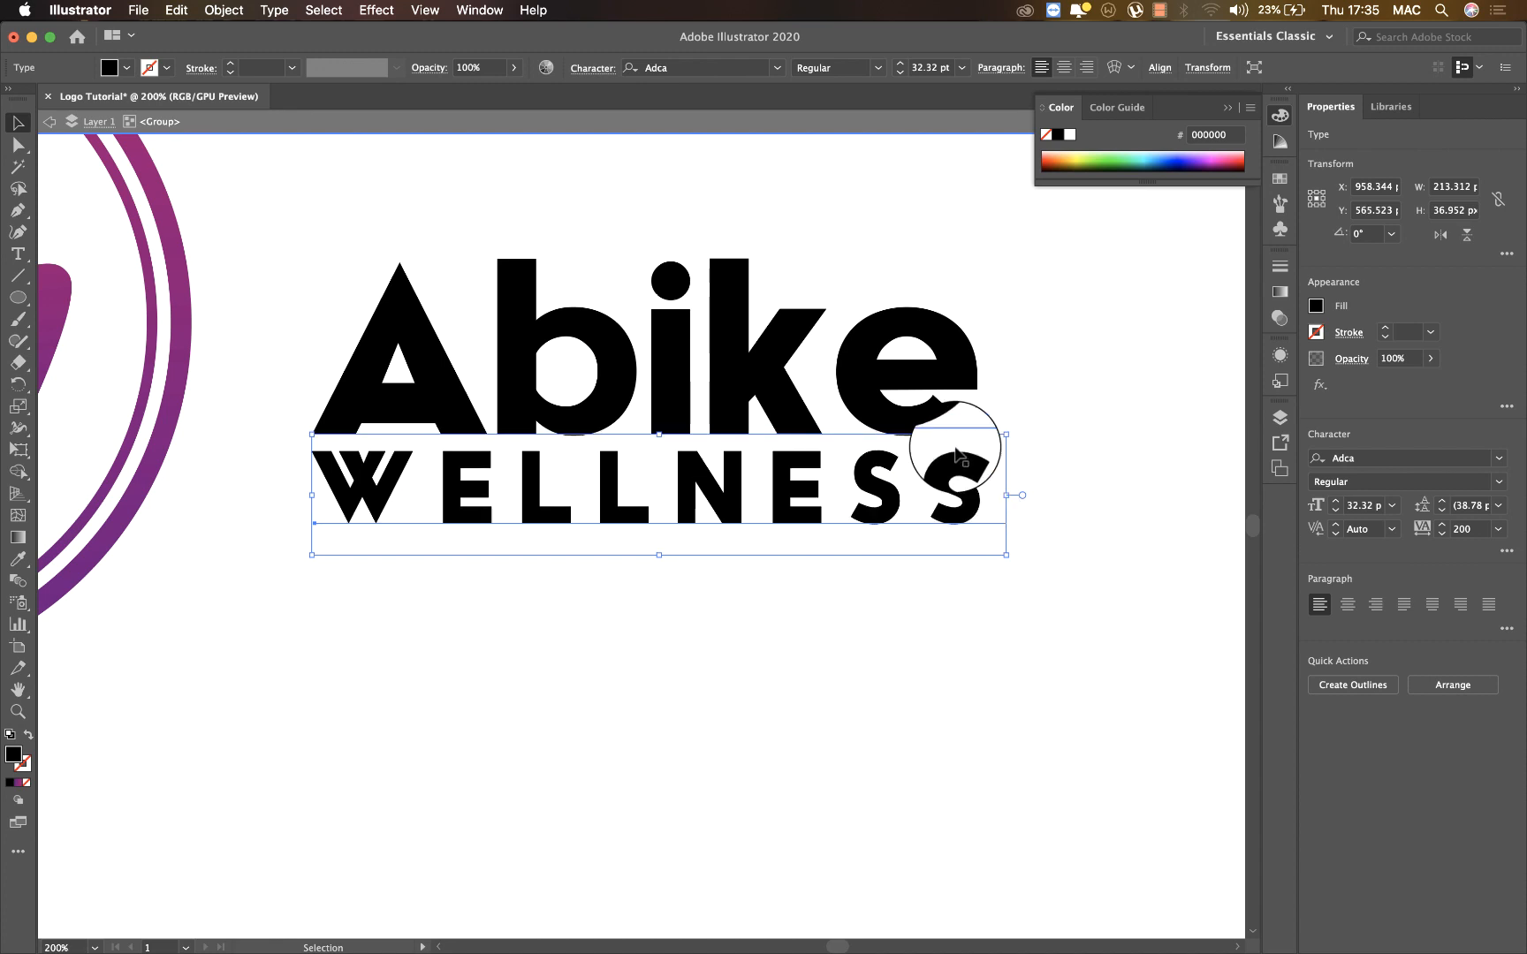
# Group "Abike" and "WELLNESS", scale the group up to about 289 × 138 px and move it clear of the emblem
pyautogui.keyDown('shift'); pyautogui.click(888, 367); pyautogui.keyUp('shift')
pyautogui.press('super+g')
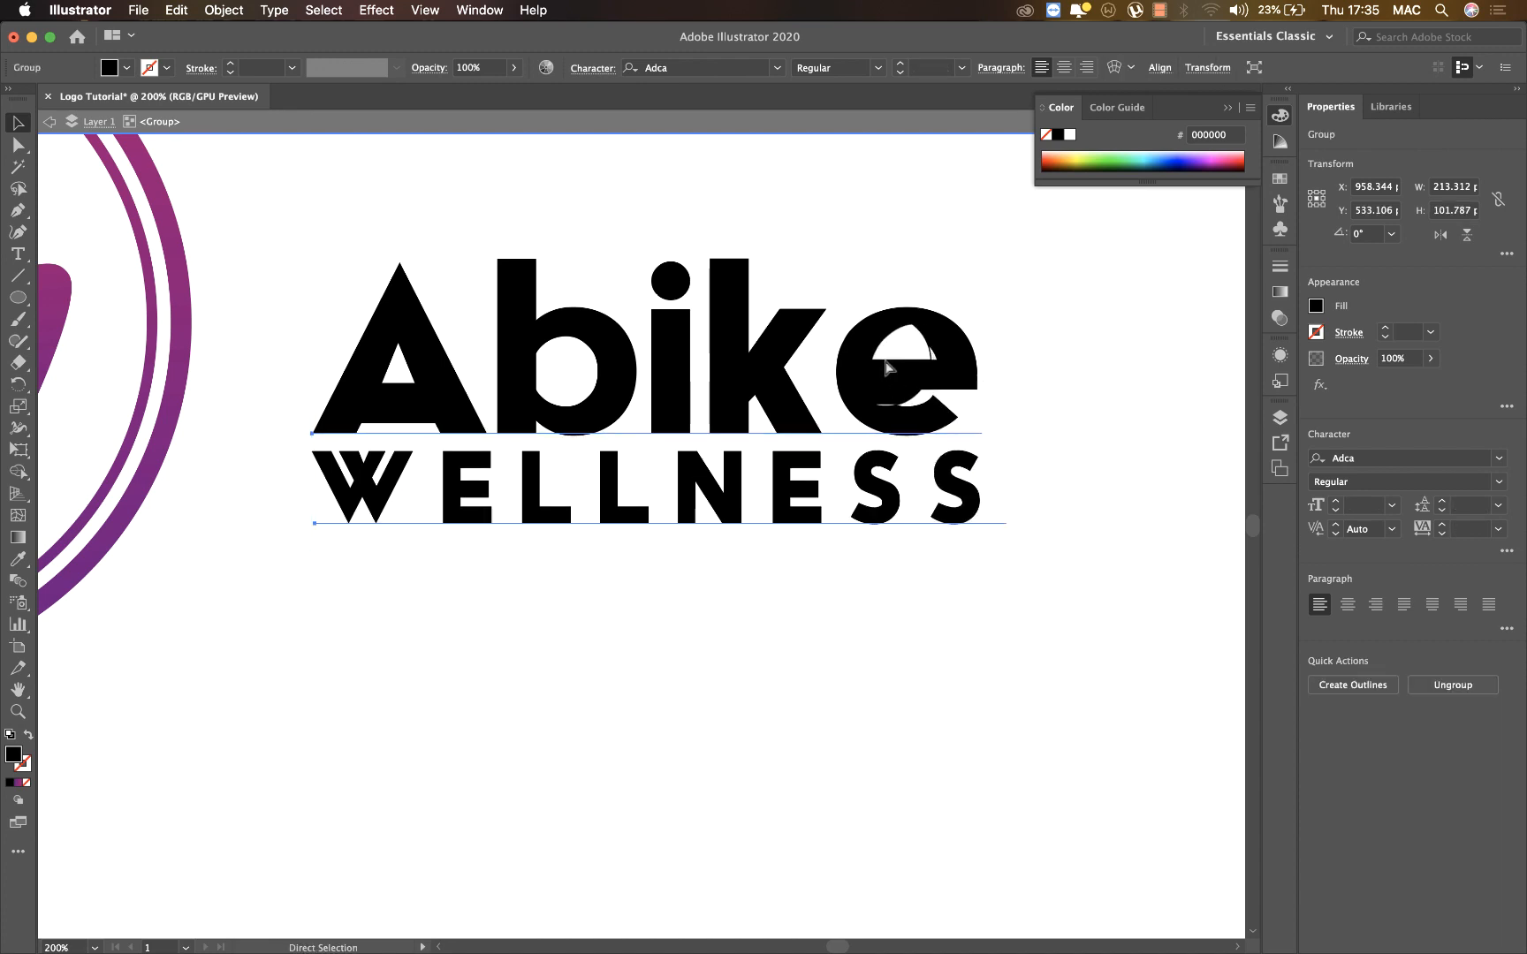
pyautogui.press('super+minus')
pyautogui.press('super+minus')
pyautogui.press('super+minus')
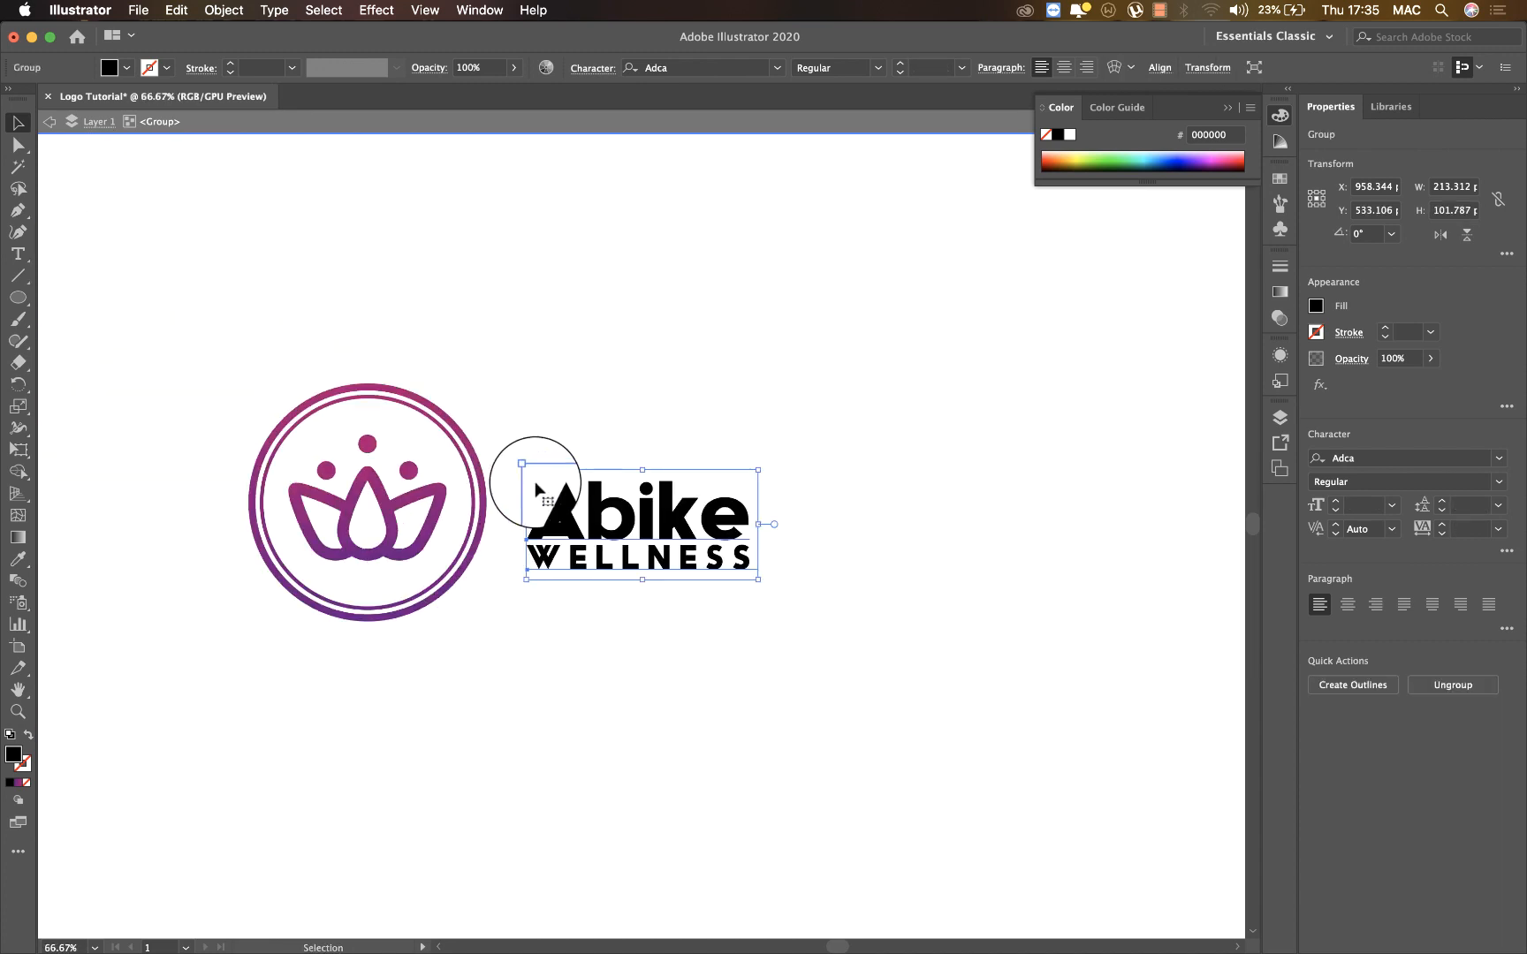
pyautogui.moveTo(527, 471); pyautogui.dragTo(441, 429)
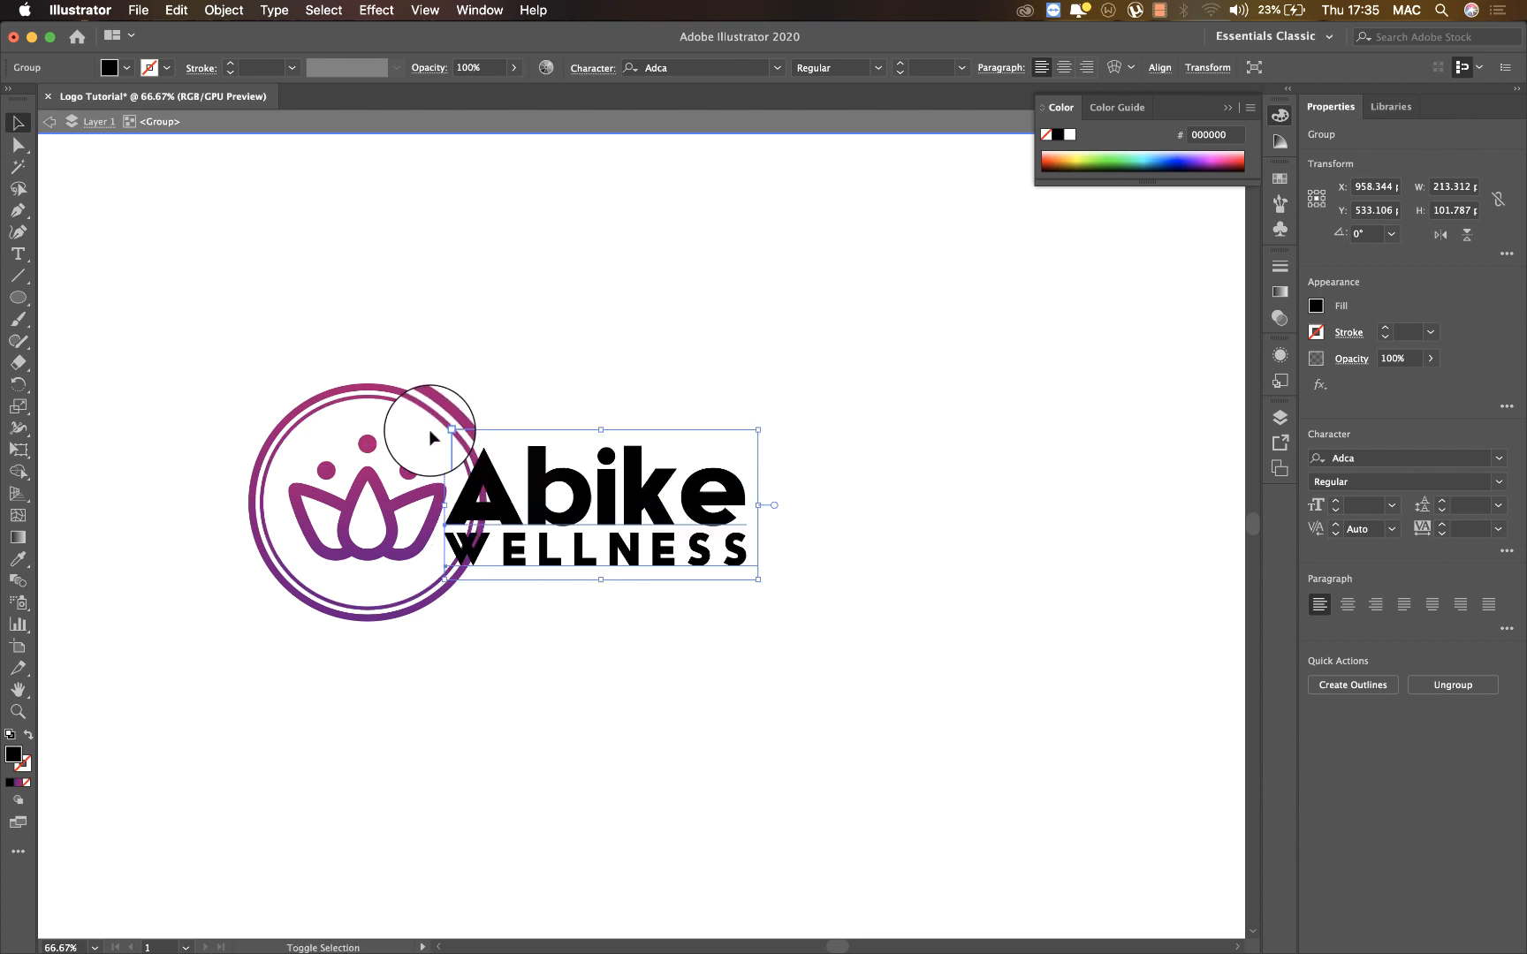
pyautogui.moveTo(528, 486); pyautogui.dragTo(615, 487)
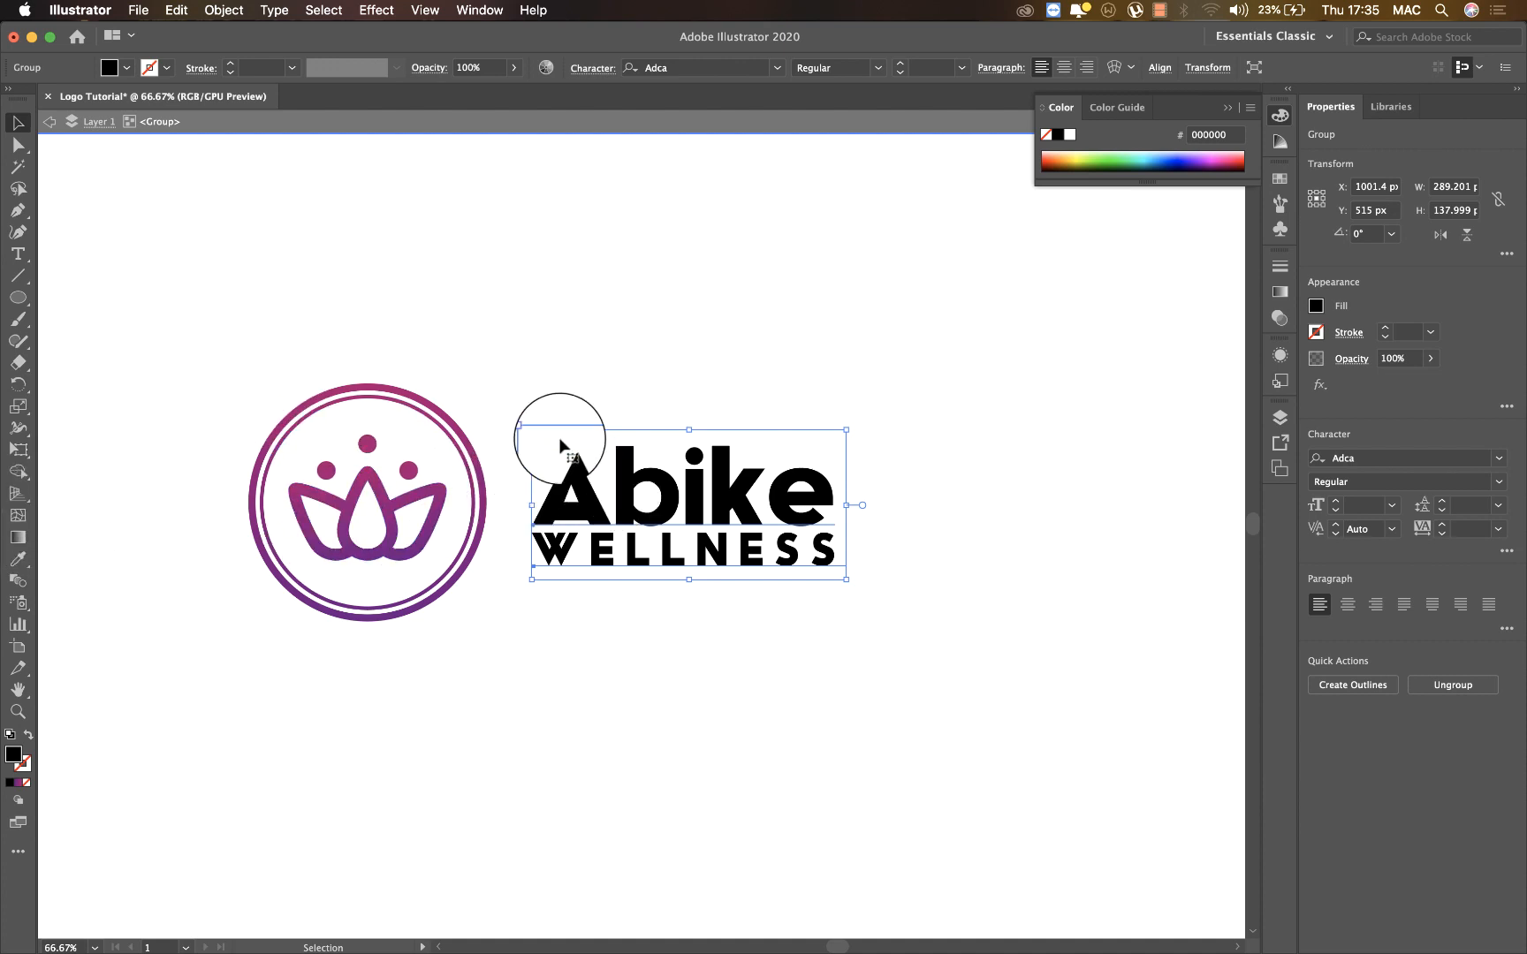
pyautogui.click(587, 489)
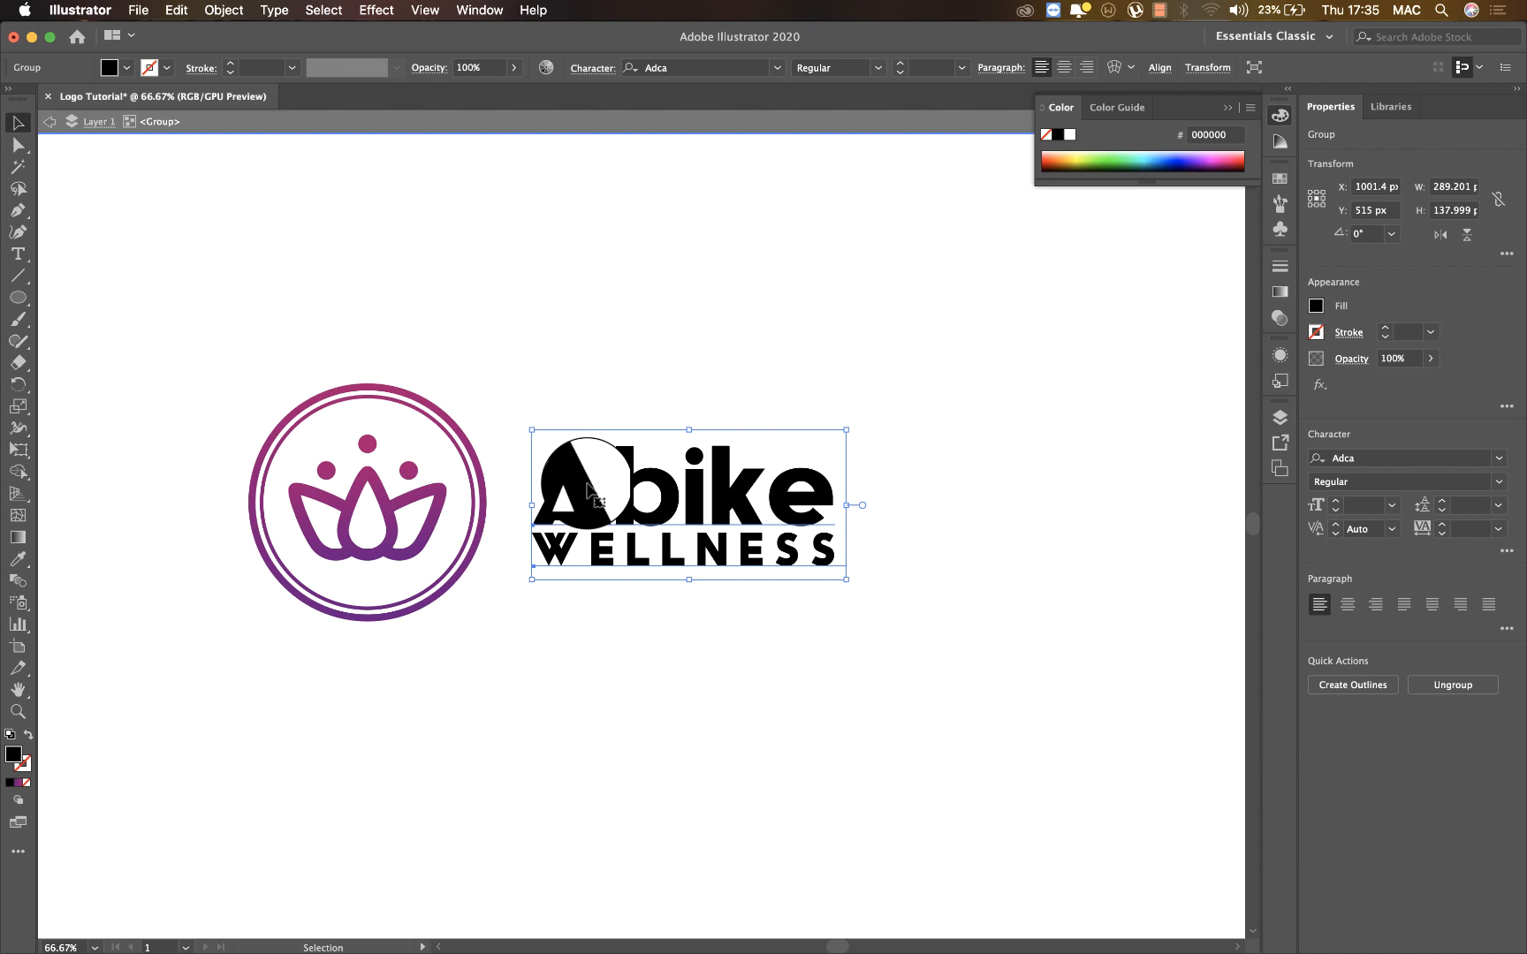
pyautogui.click(17, 298)
pyautogui.click(93, 304)
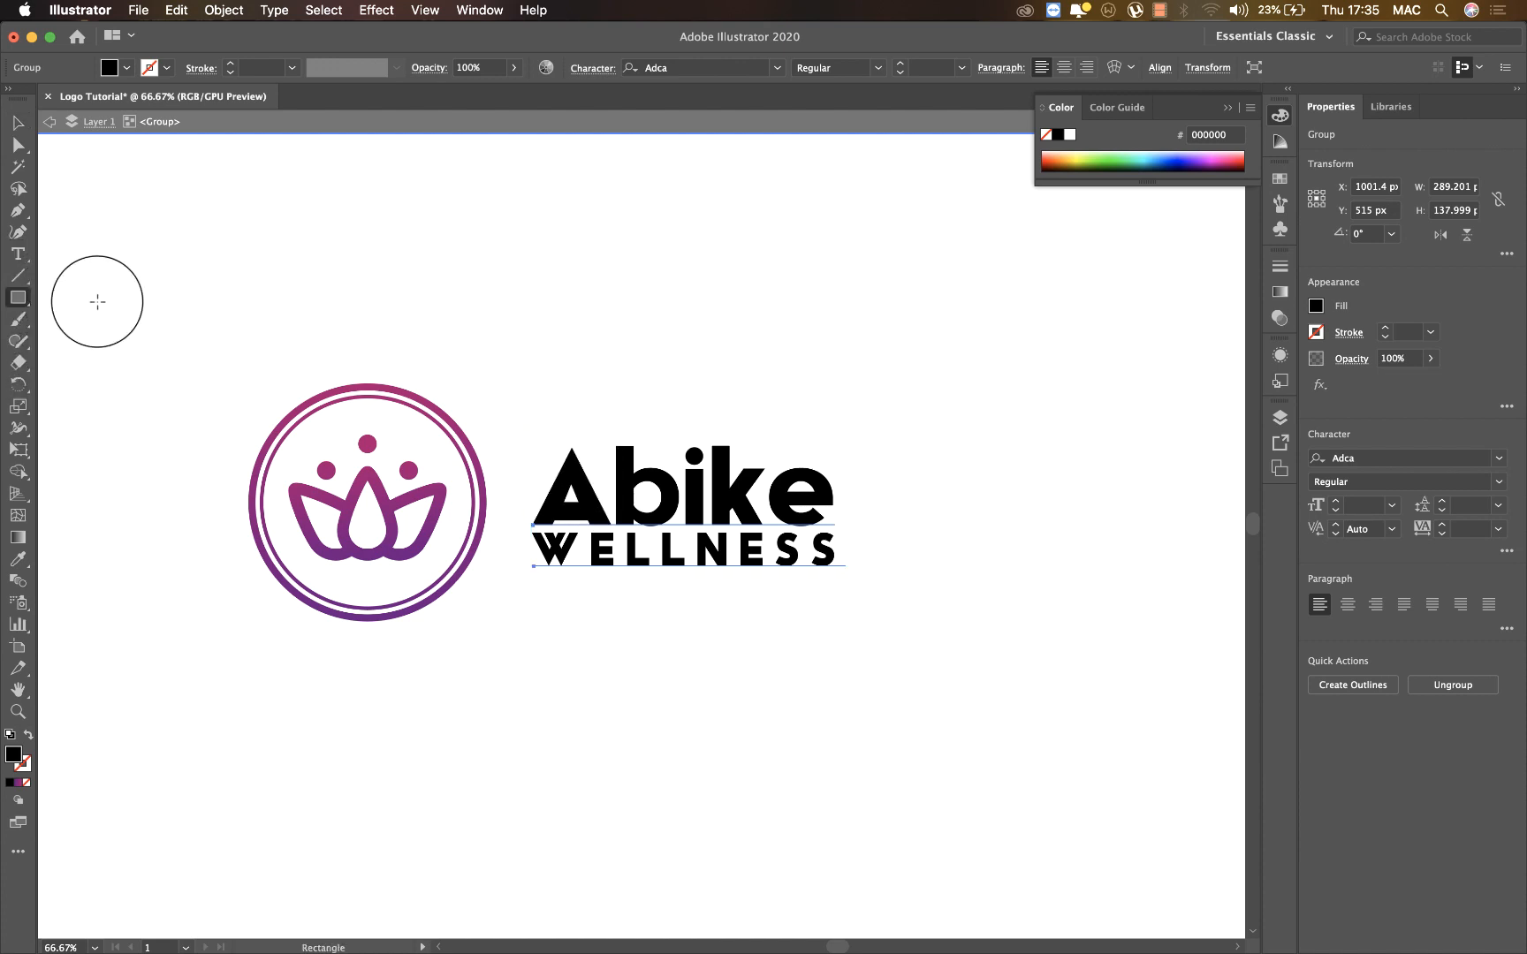
pyautogui.click(359, 381)
pyautogui.press('BackSpace')
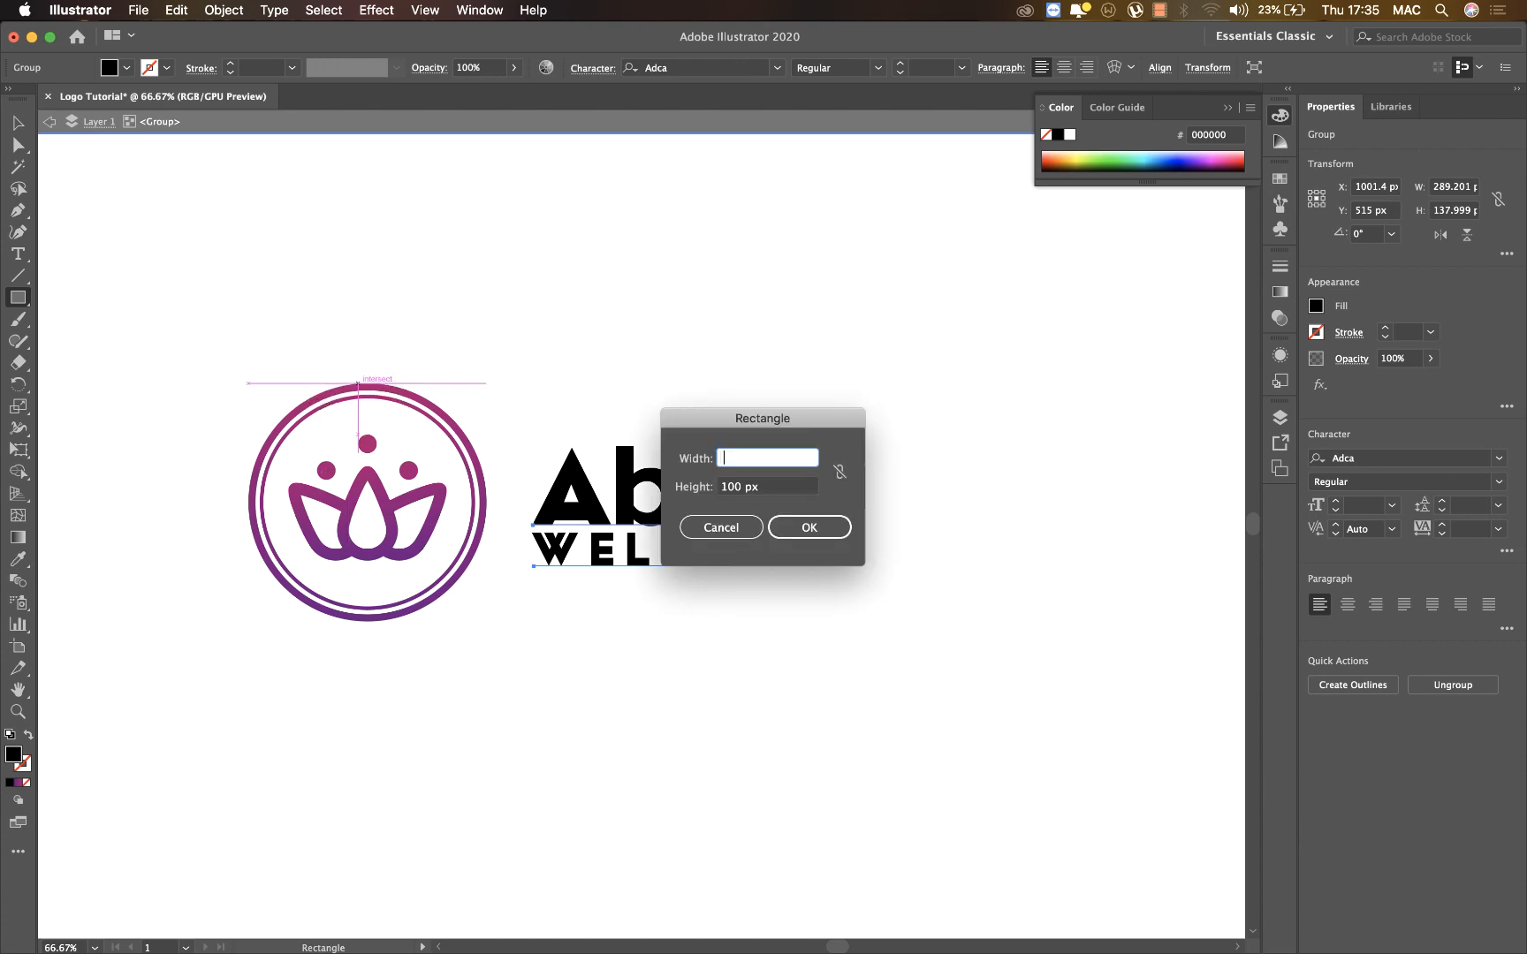
pyautogui.click(704, 524)
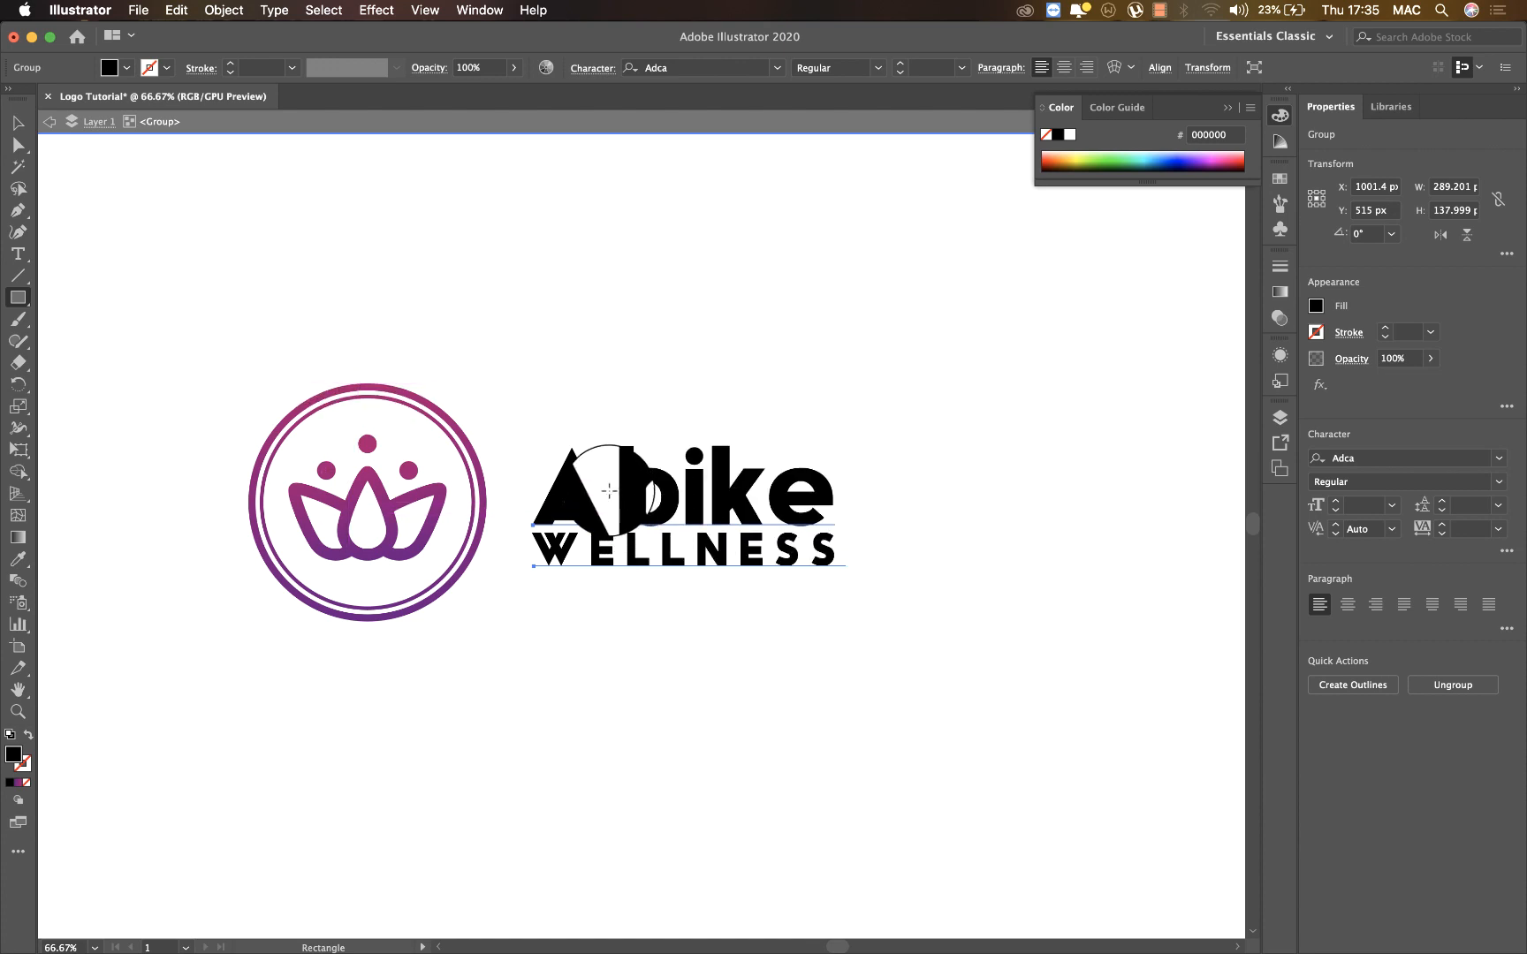
pyautogui.press('v')
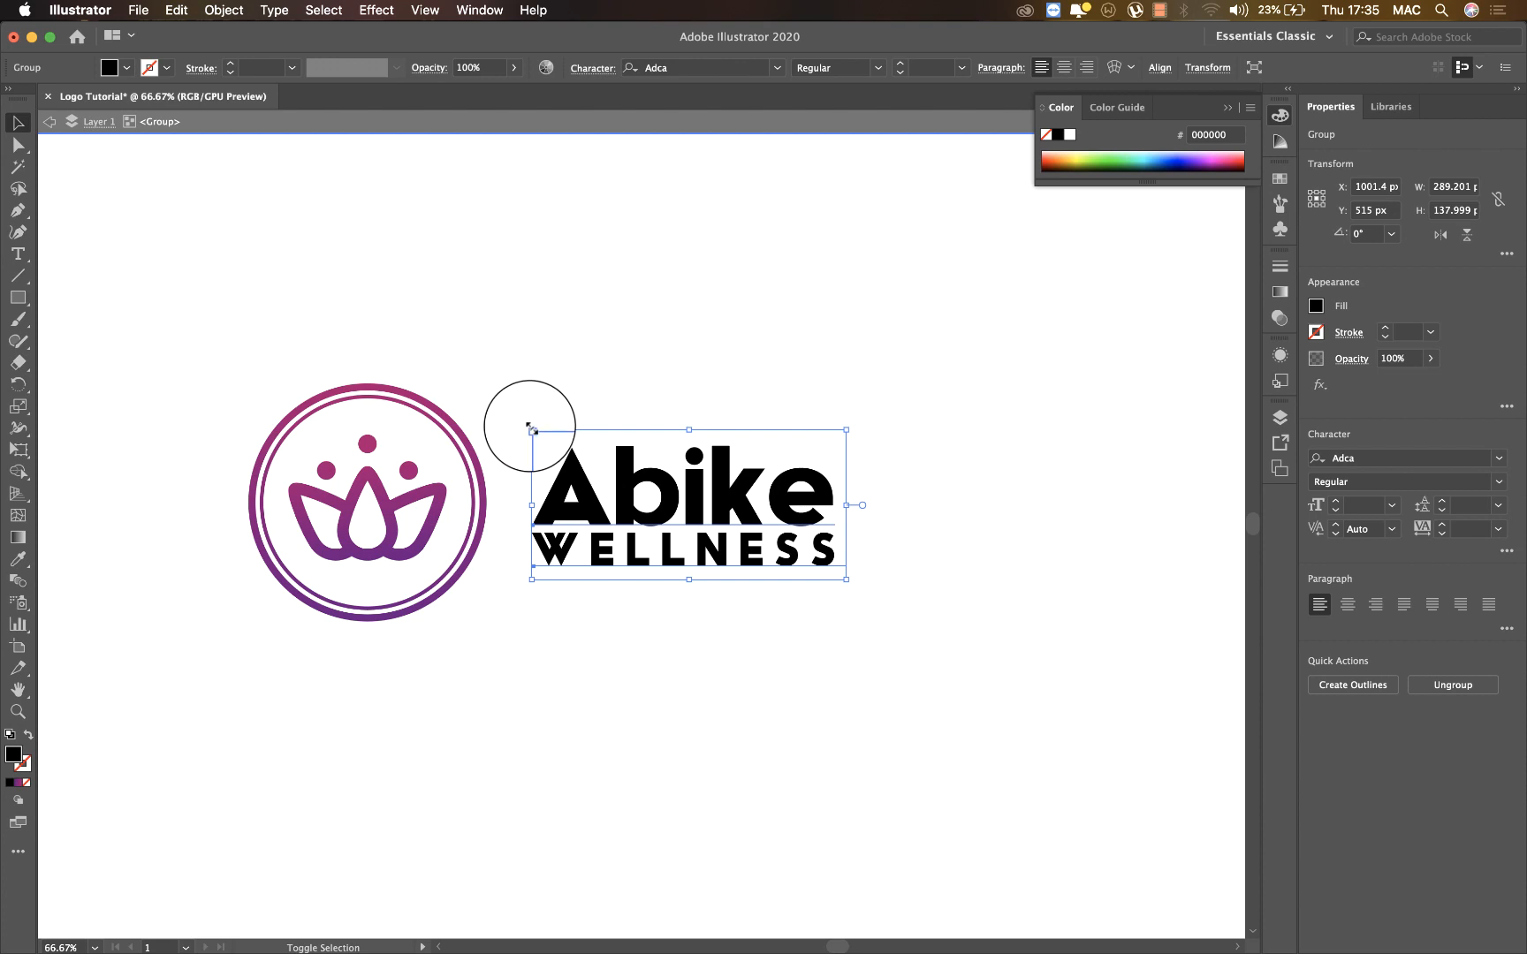
# Scale the text group up proportionally to about 469 × 224 px and place it just right of the emblem
pyautogui.moveTo(531, 429); pyautogui.dragTo(433, 382)
pyautogui.moveTo(508, 442); pyautogui.dragTo(587, 471)
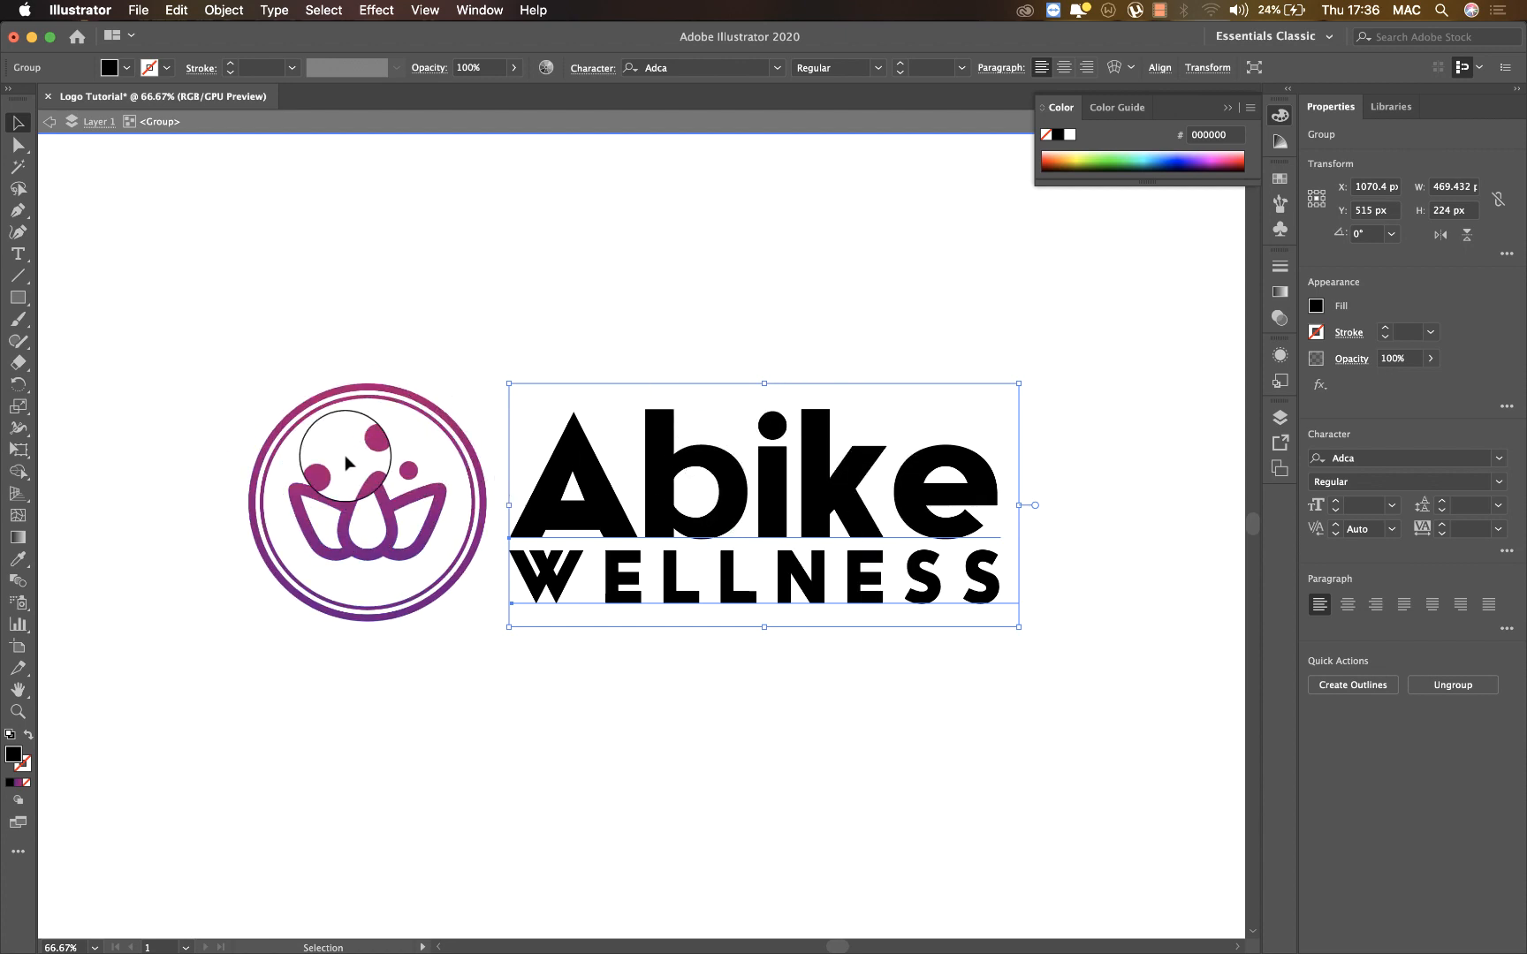
# Undo the text group's last enlargement and move the group closer beside the emblem, keeping it vertically centred on the rings
pyautogui.moveTo(346, 459); pyautogui.dragTo(272, 459)
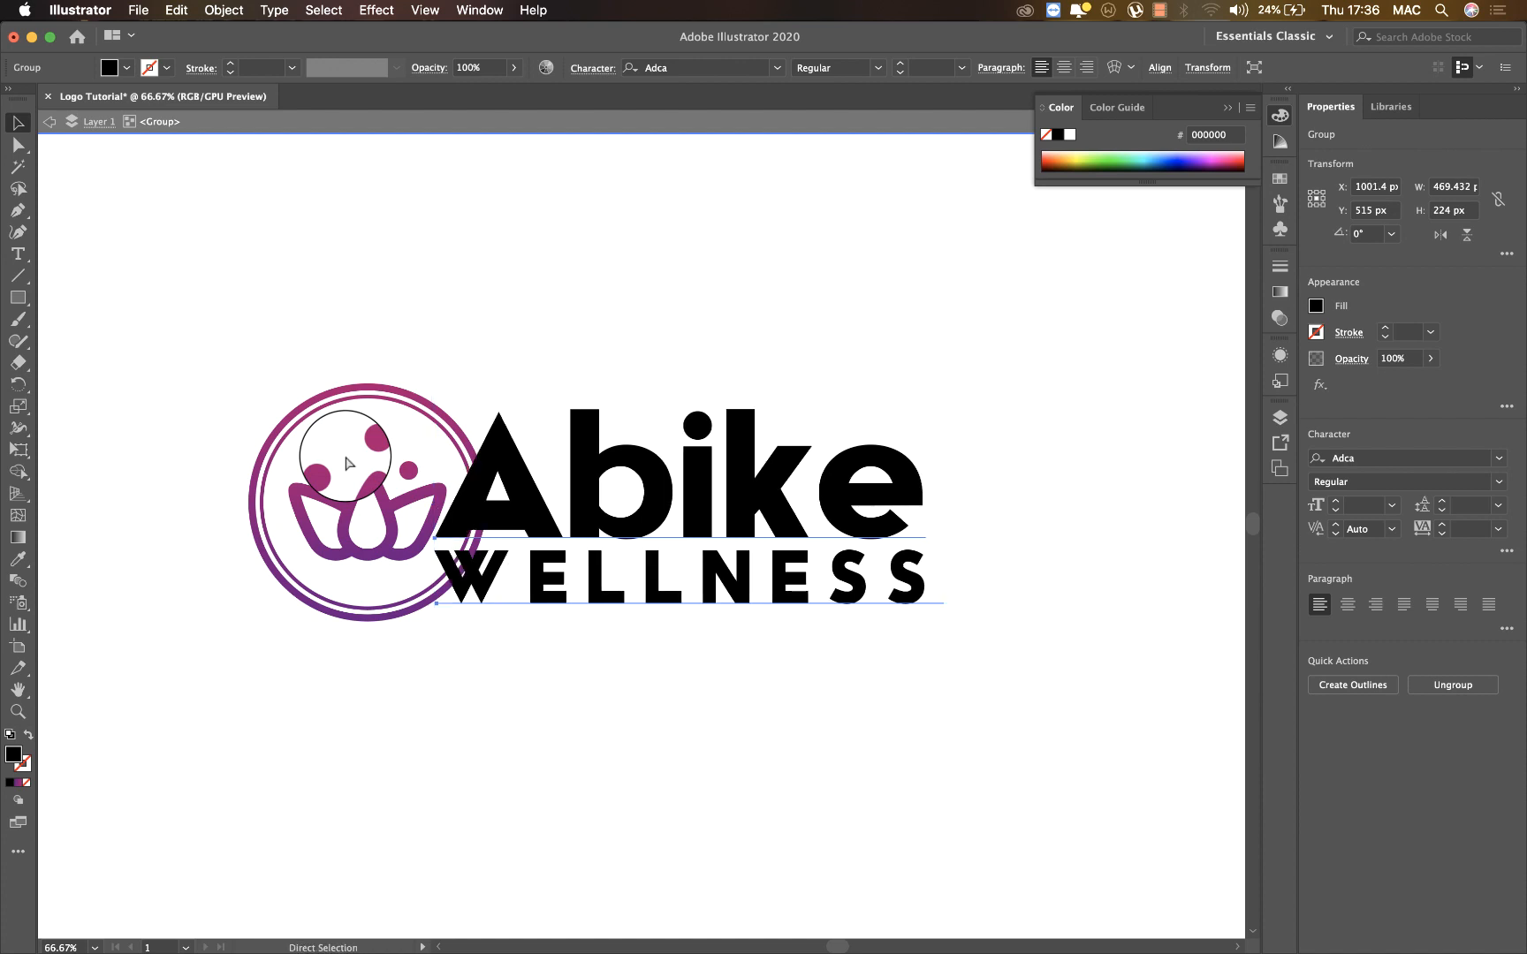
pyautogui.hotkey('ctrl', 'z')
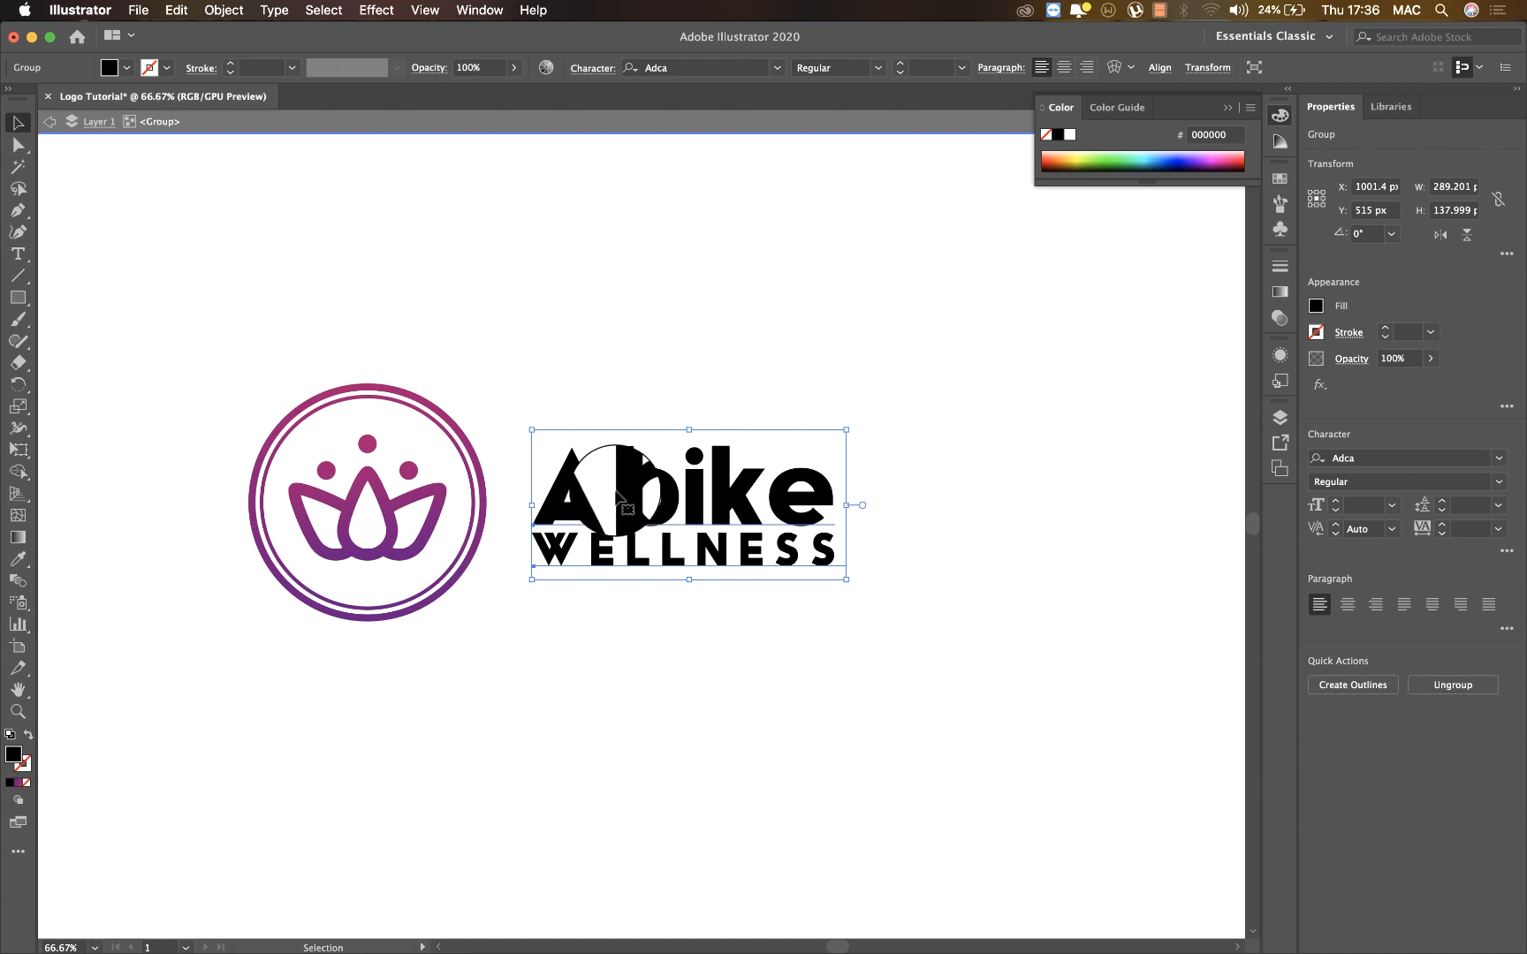
pyautogui.click(545, 511)
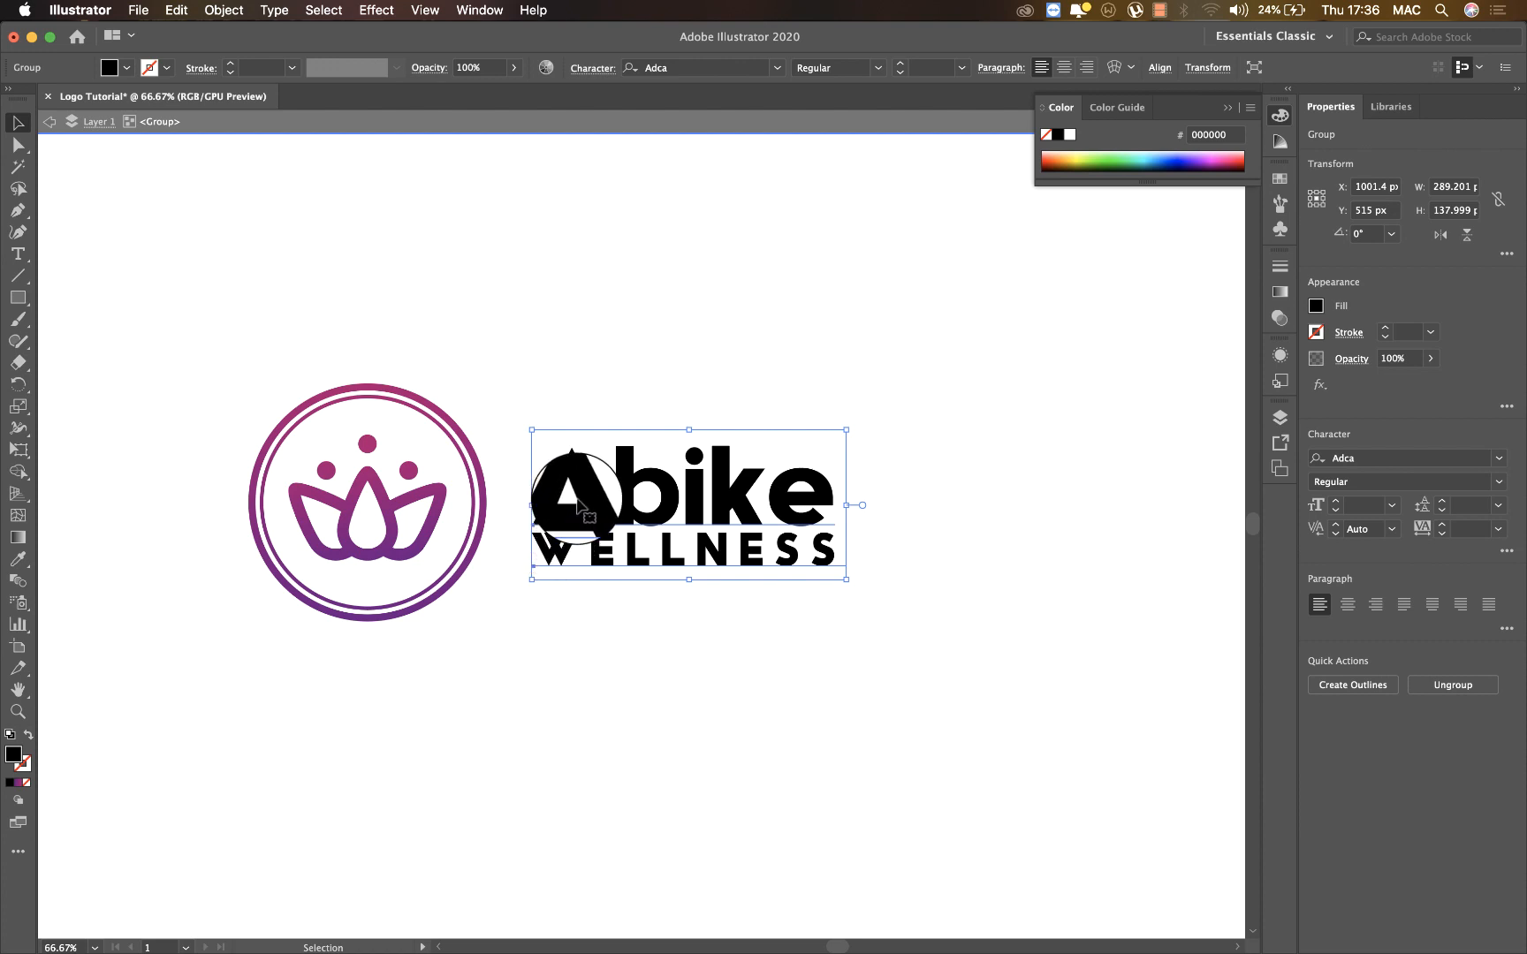
pyautogui.moveTo(587, 508); pyautogui.dragTo(358, 679)
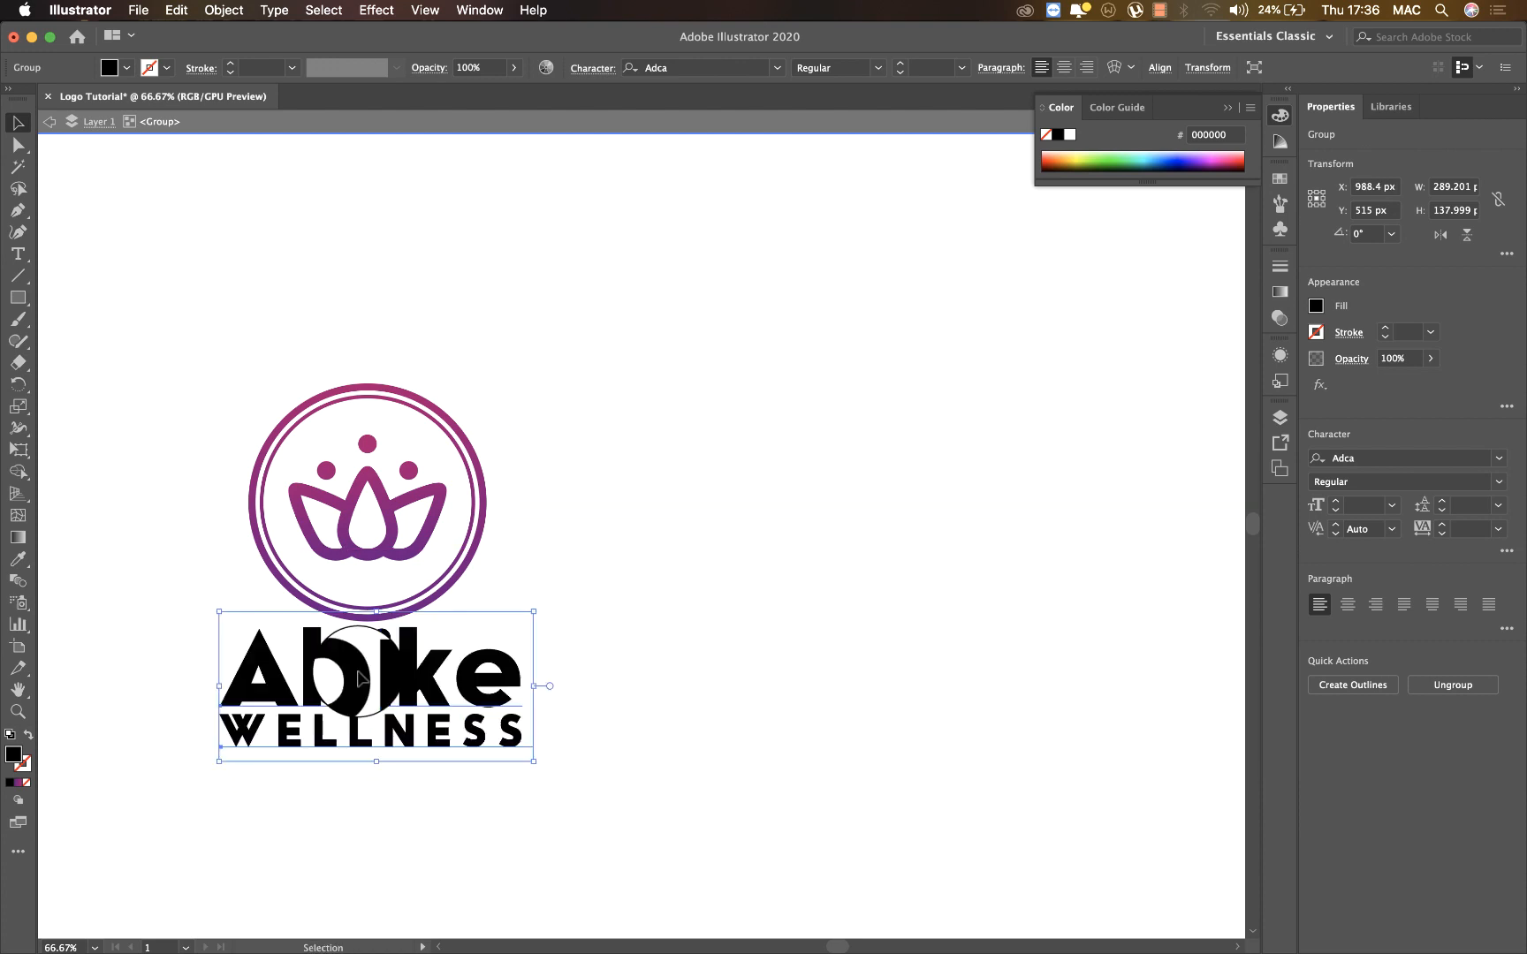
pyautogui.press('super+z')
pyautogui.click(574, 487)
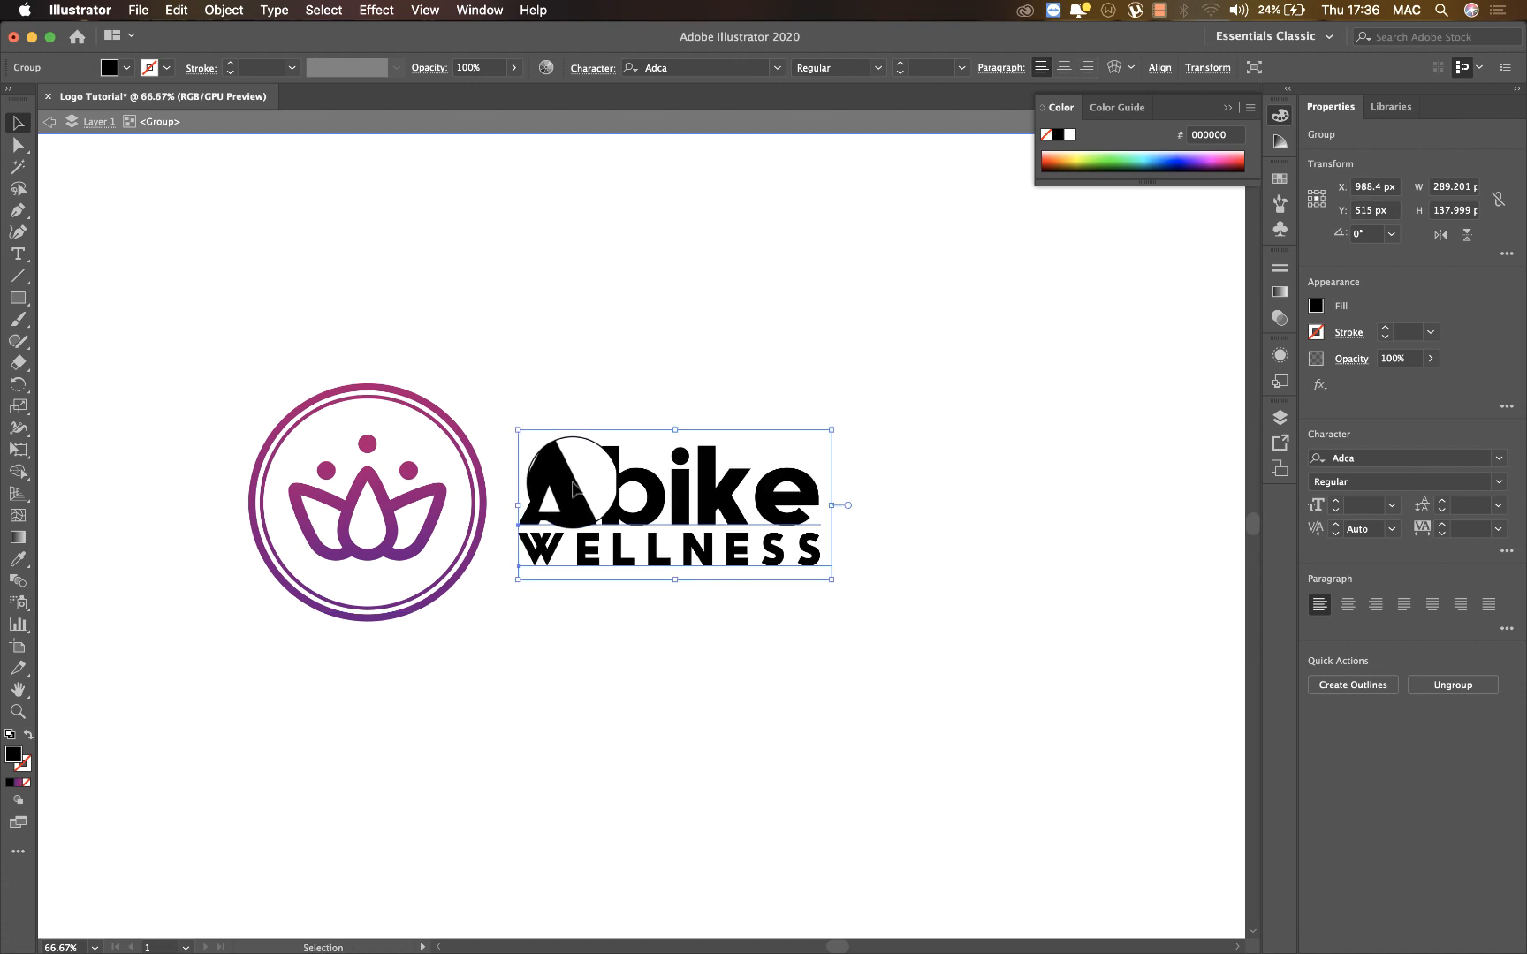
pyautogui.moveTo(574, 487); pyautogui.dragTo(562, 487)
pyautogui.click(275, 374)
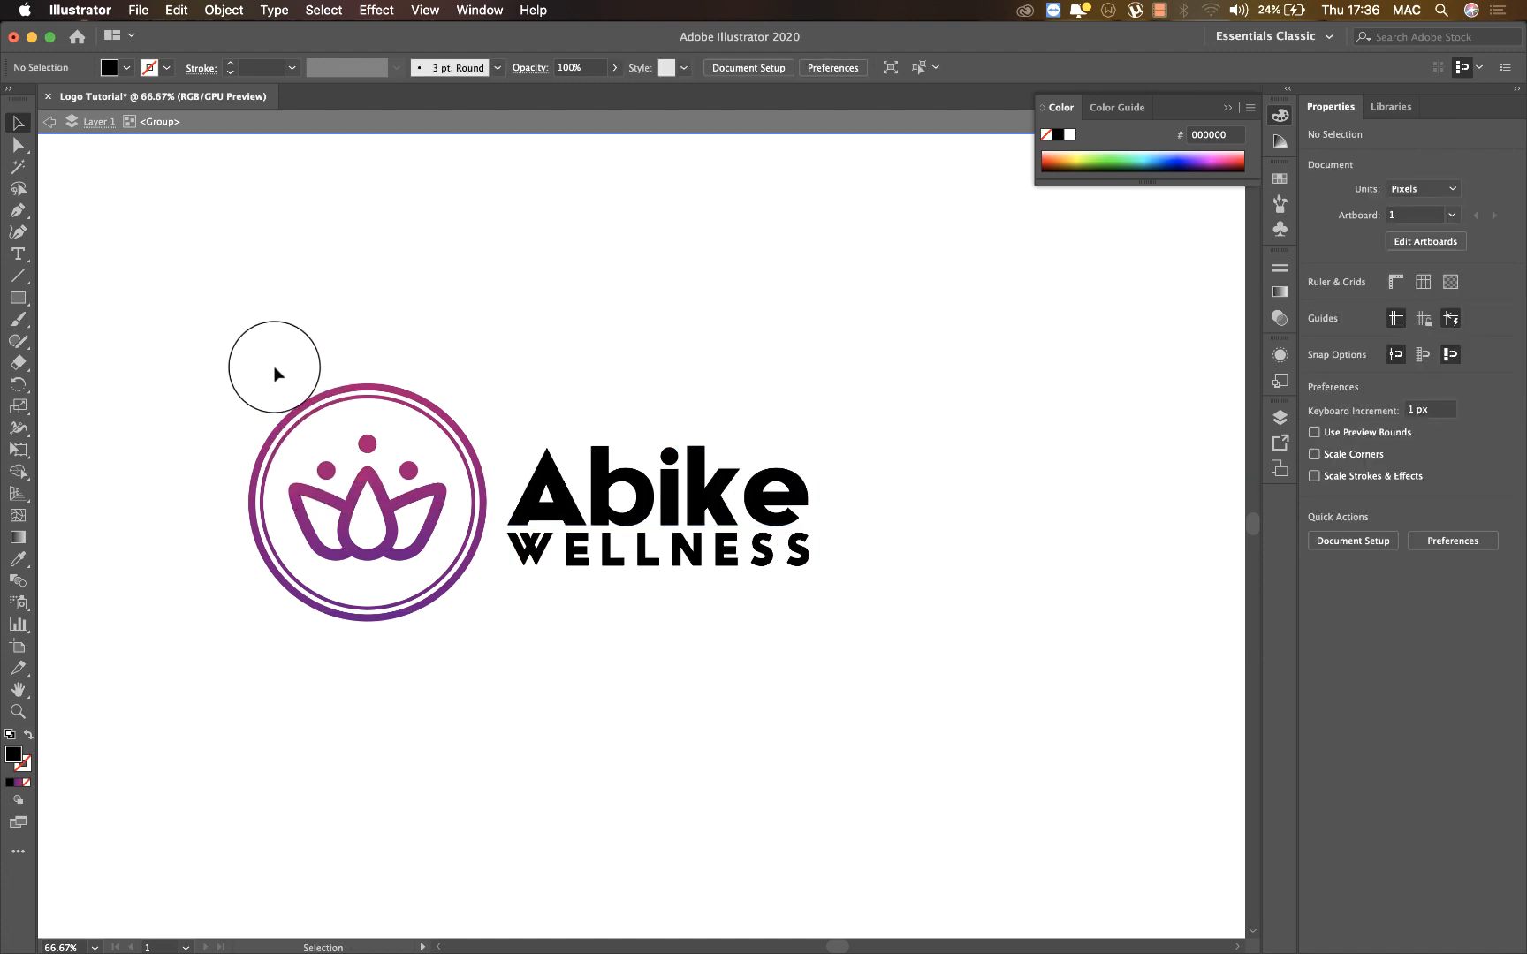
# Select the emblem and text together and move the logo towards the artboard's centre, to about X 911 px and Y 540 px
pyautogui.press('super+minus')
pyautogui.press('super+minus')
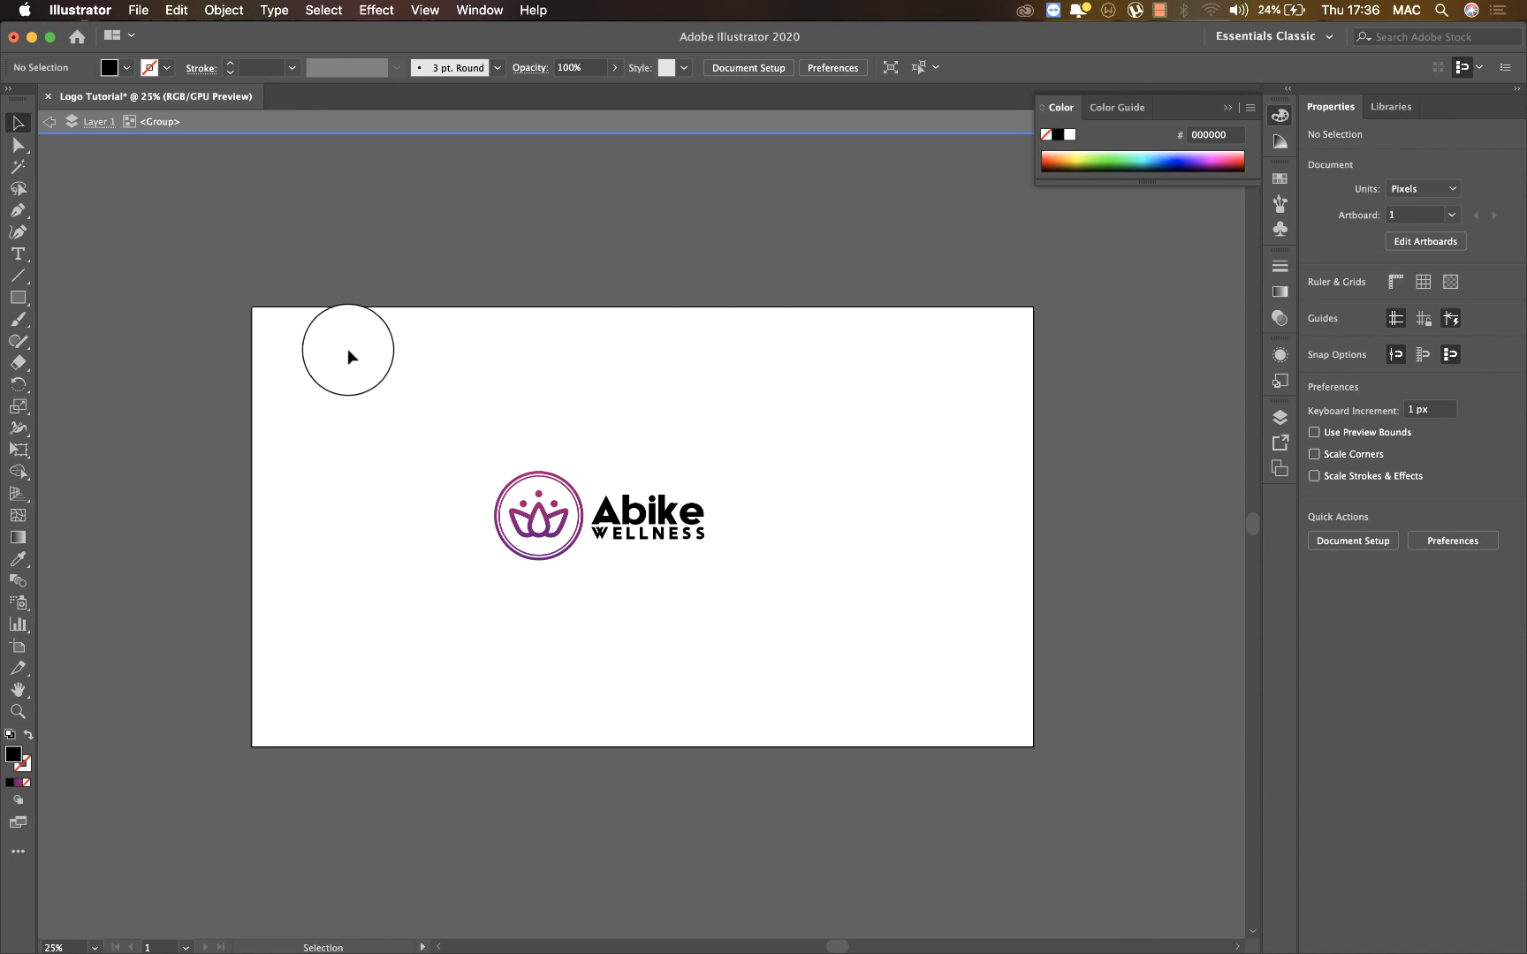
pyautogui.moveTo(357, 274); pyautogui.dragTo(808, 639)
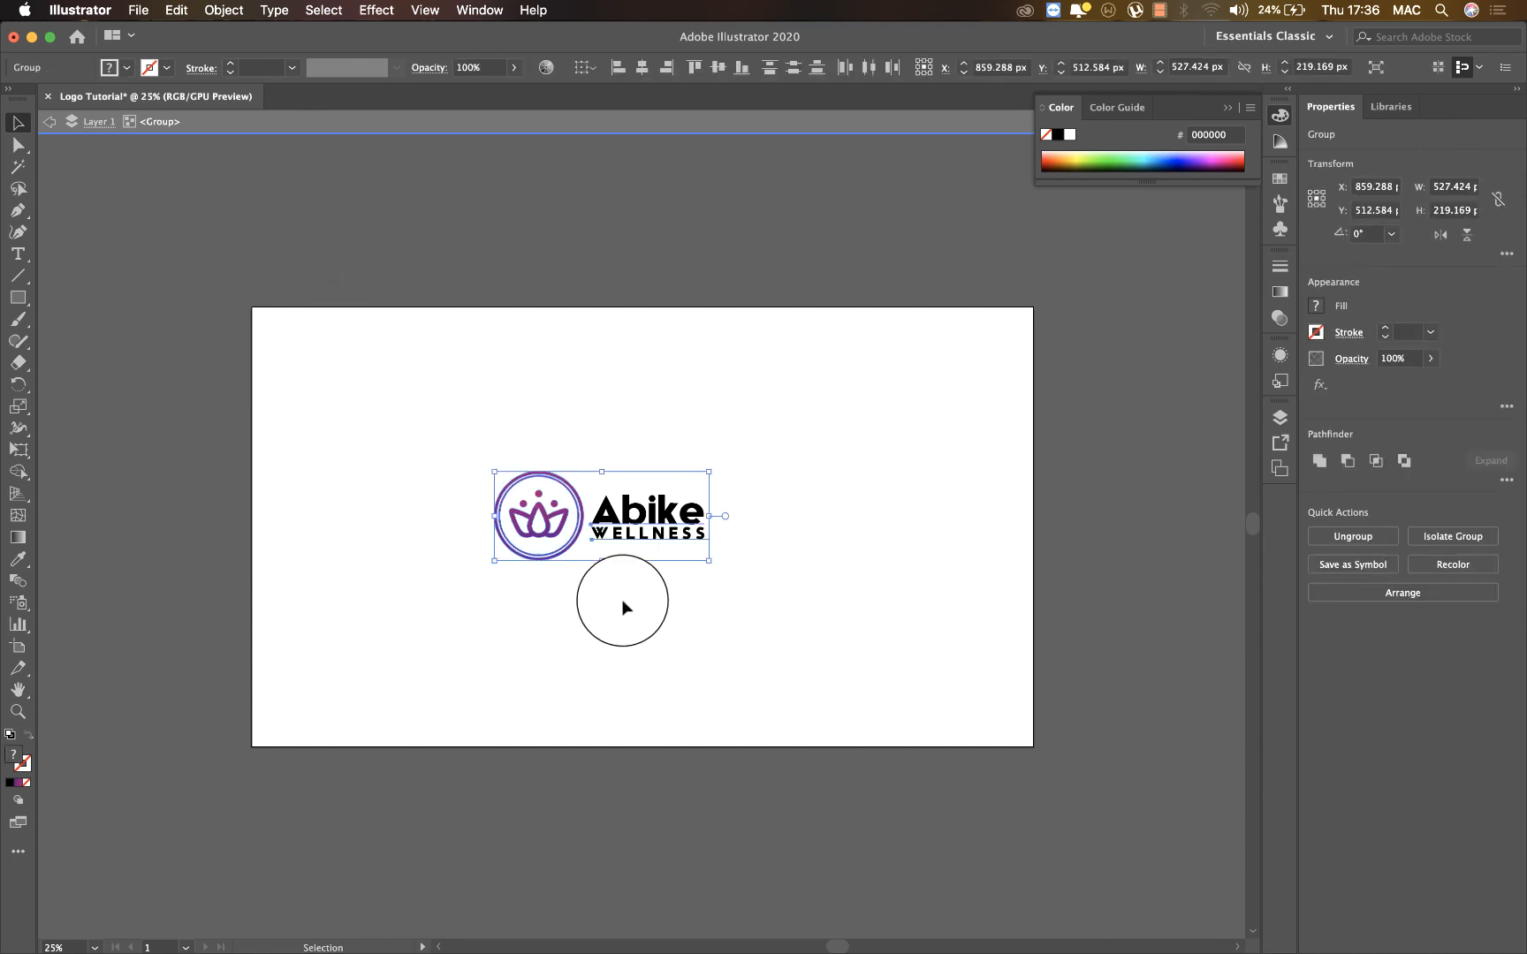
pyautogui.press('a')
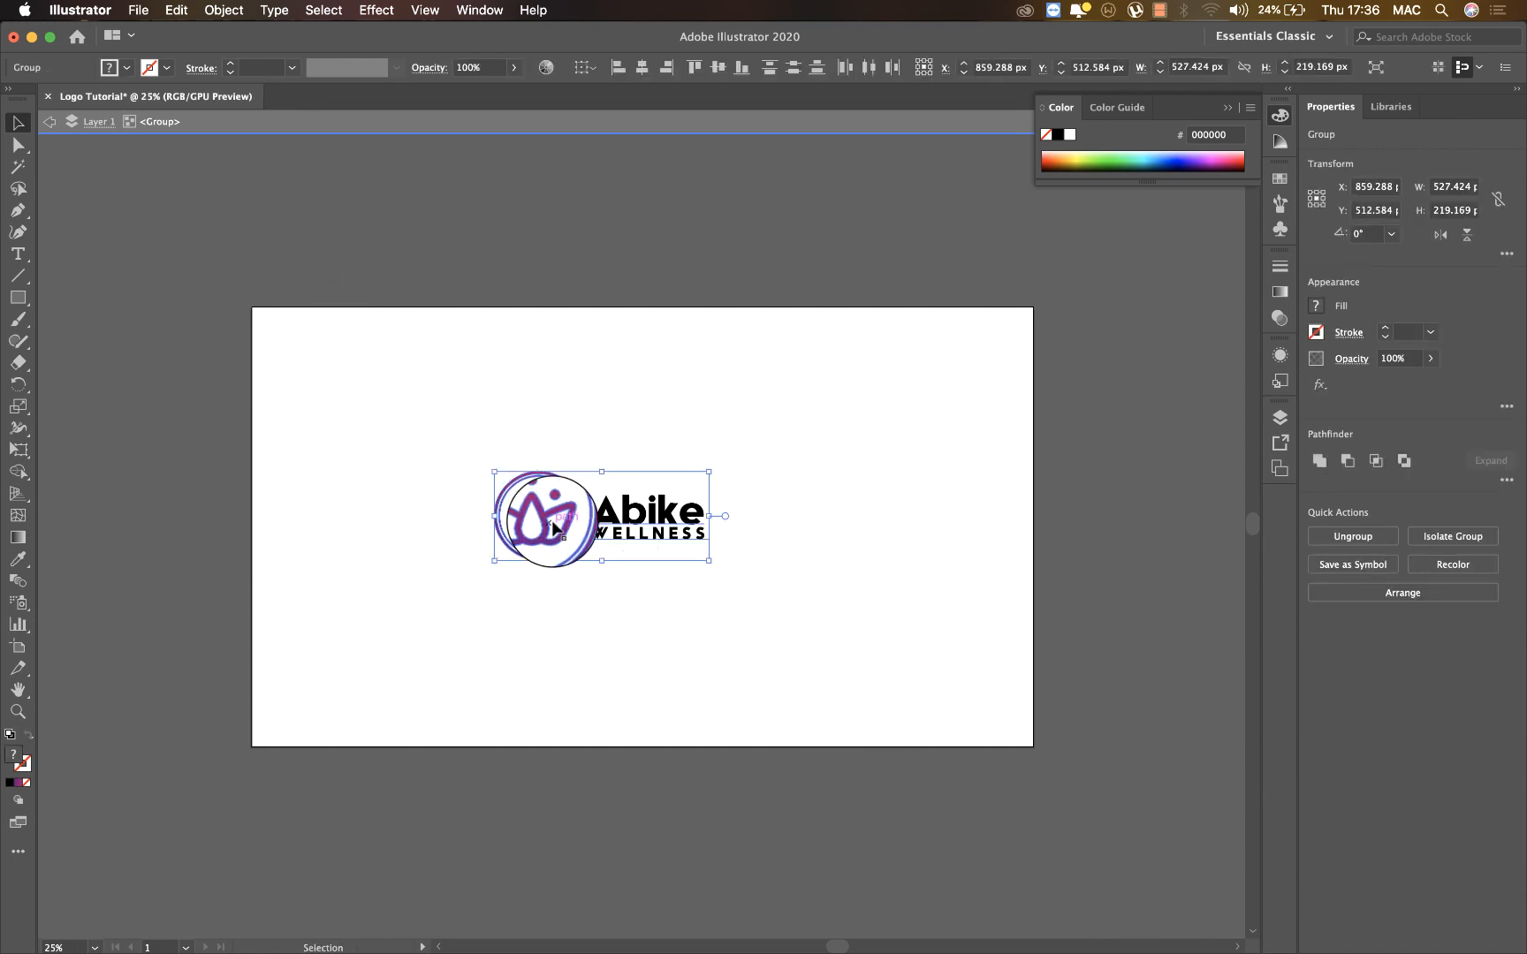
pyautogui.moveTo(581, 510); pyautogui.dragTo(599, 514)
pyautogui.click(504, 436)
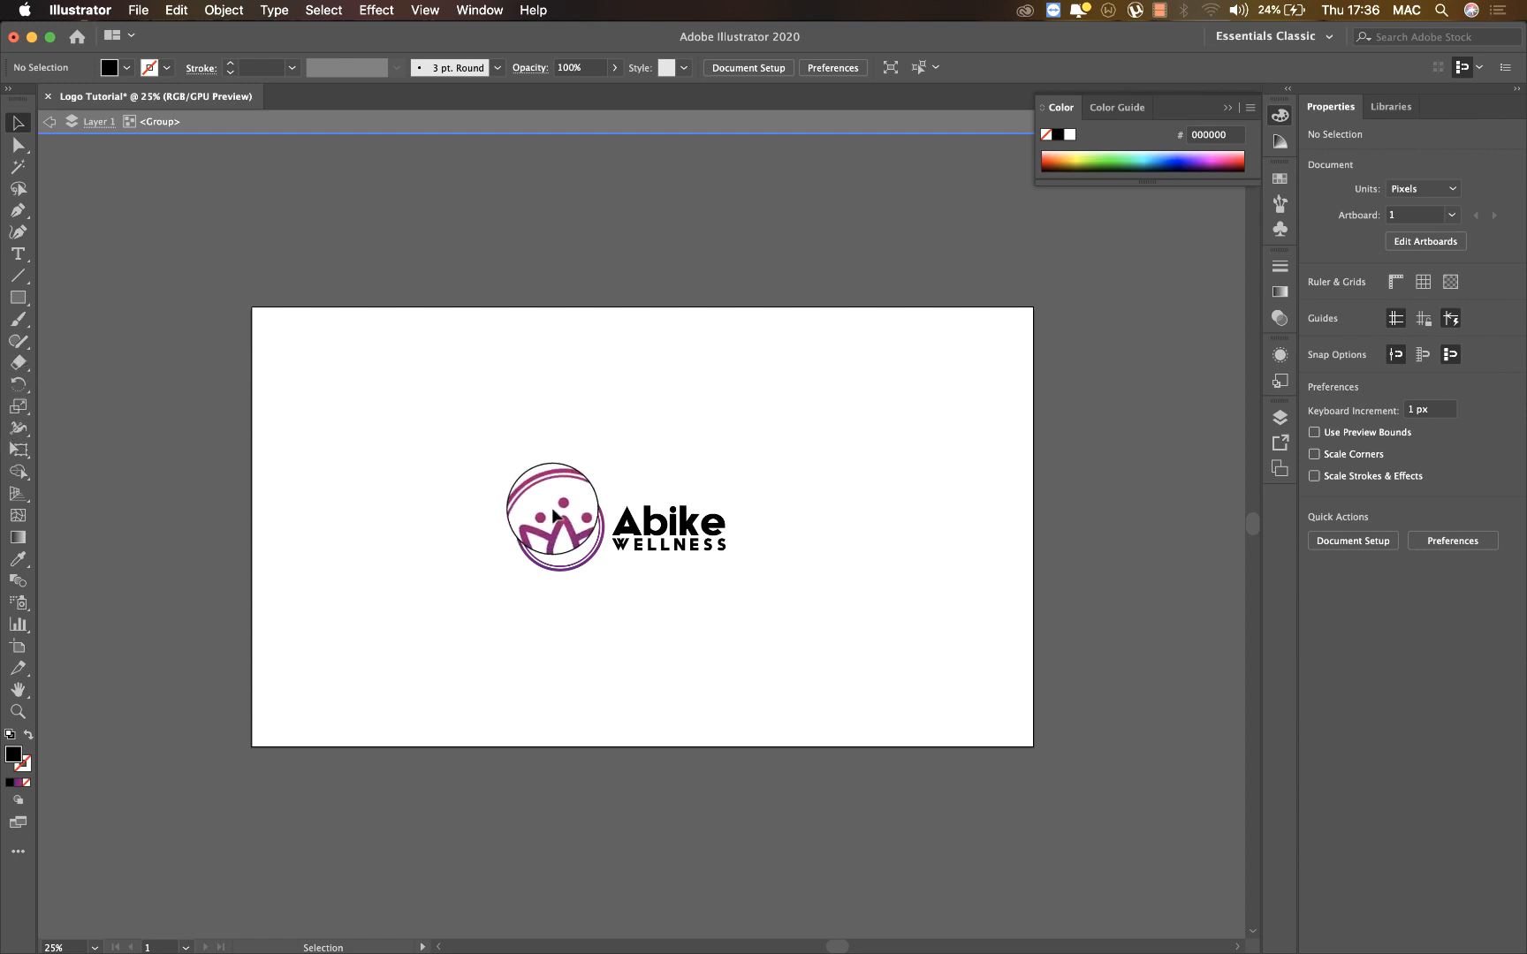
pyautogui.click(558, 528)
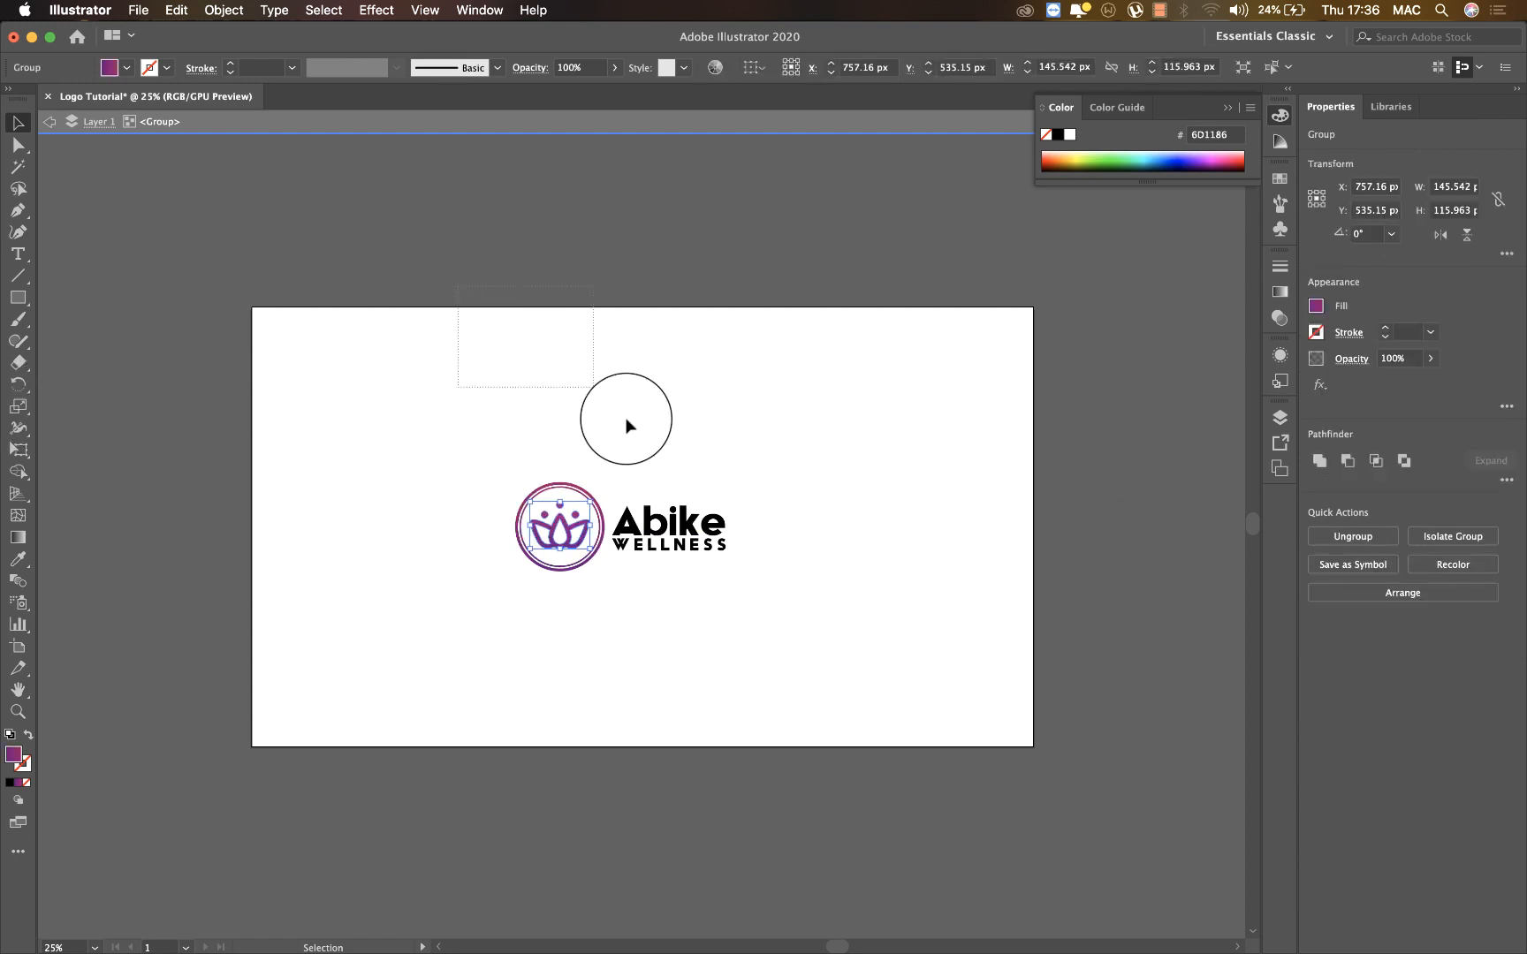
pyautogui.press('super+a')
pyautogui.press('a')
pyautogui.press('v')
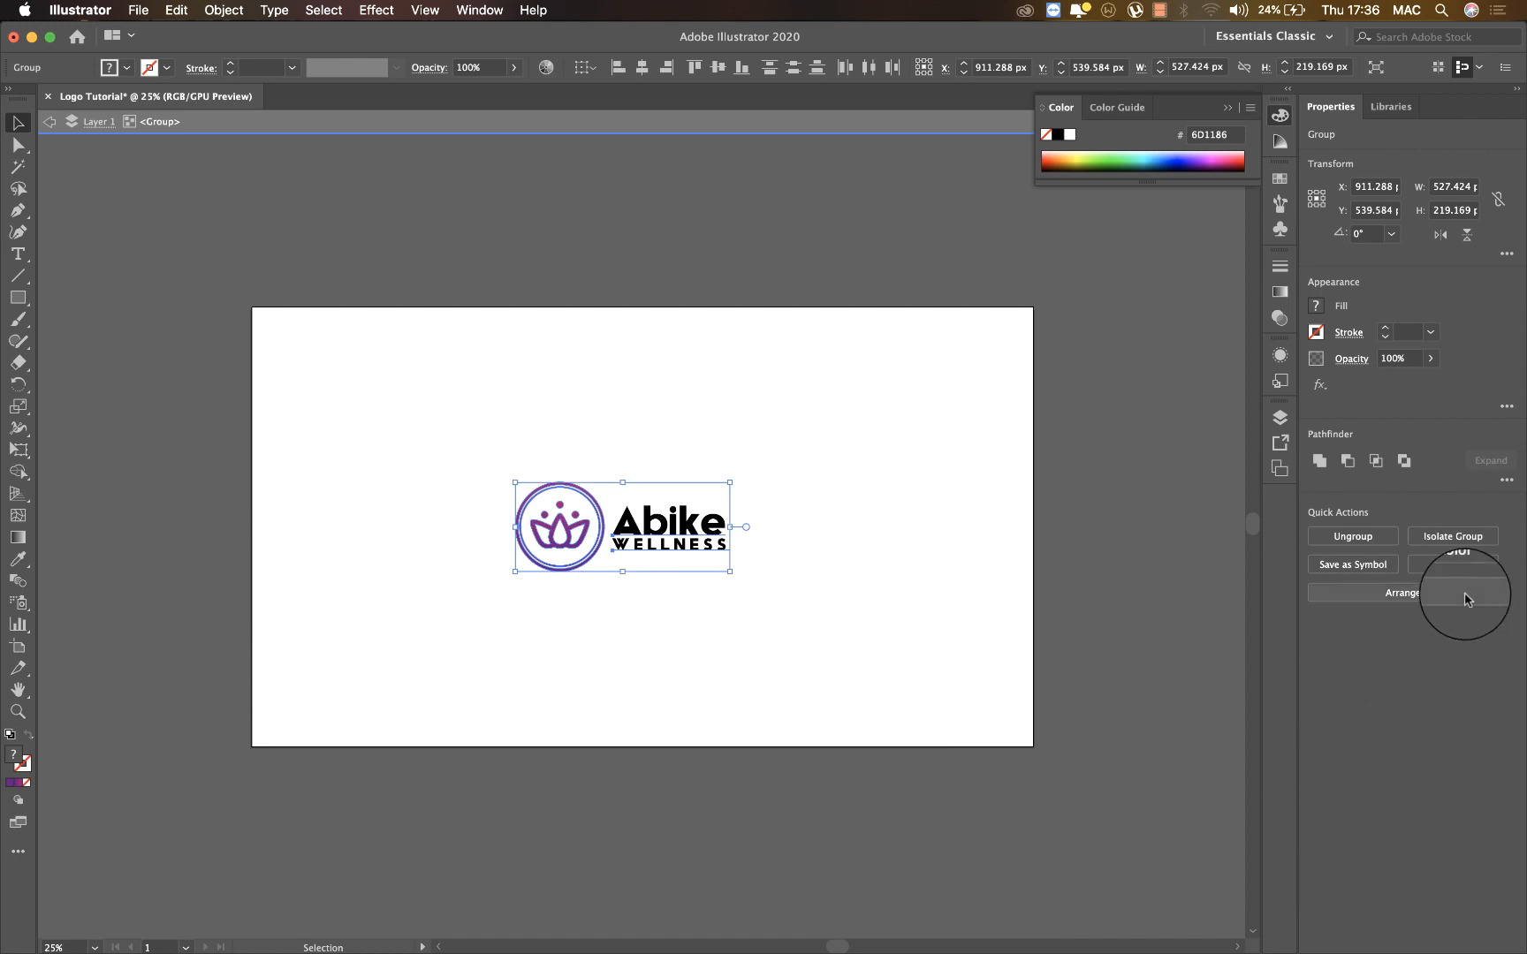
pyautogui.click(548, 311)
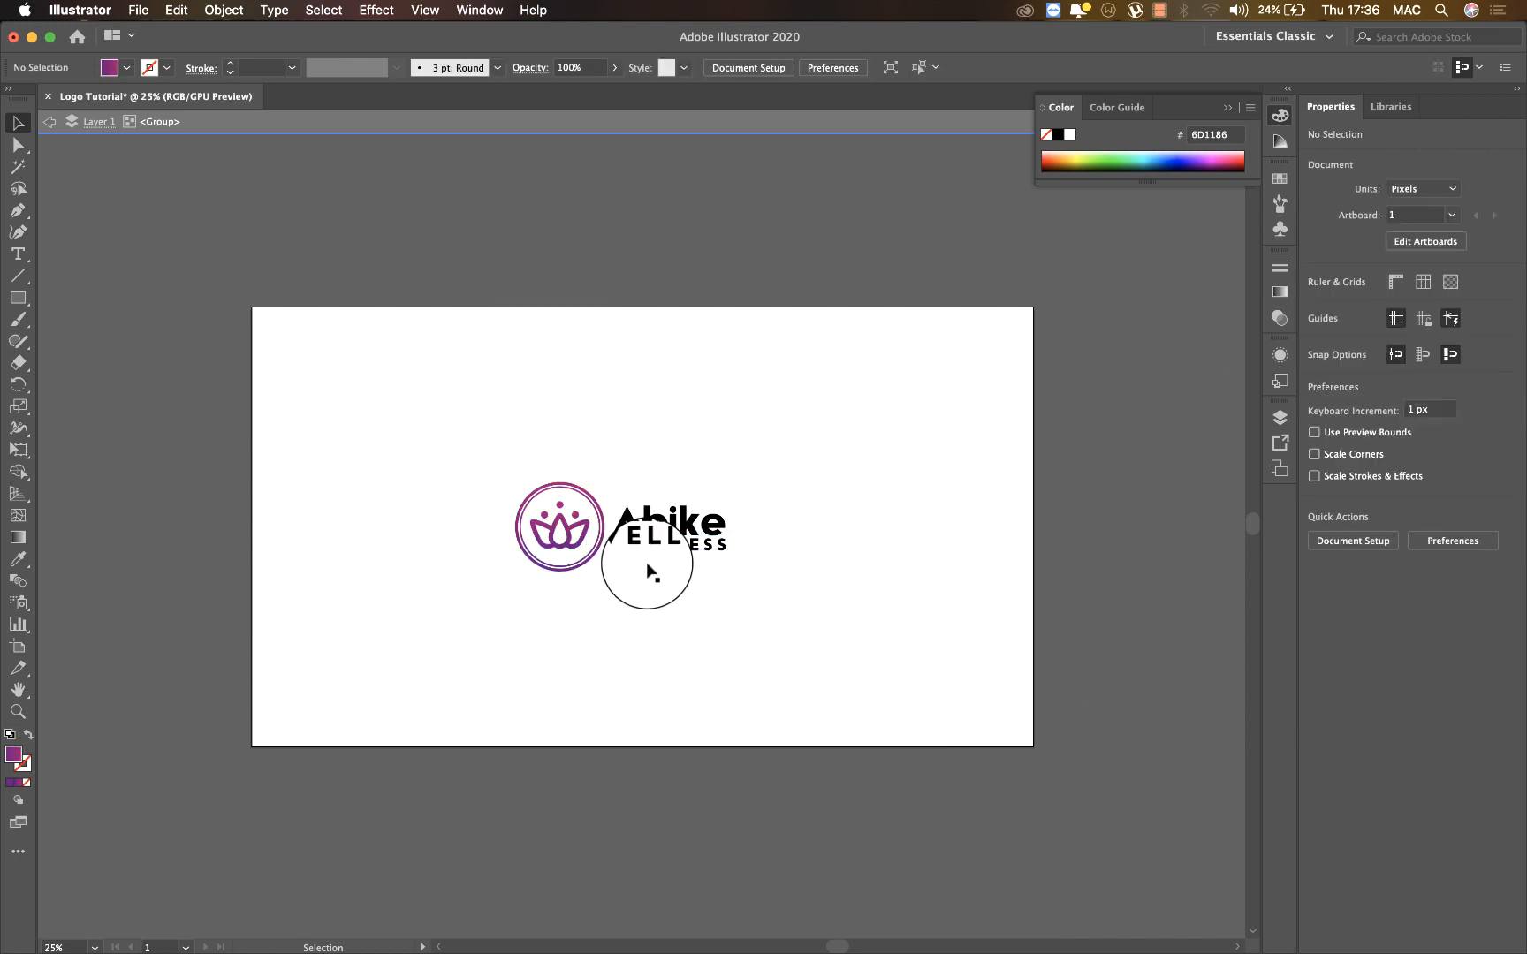
pyautogui.click(676, 526)
pyautogui.click(559, 527)
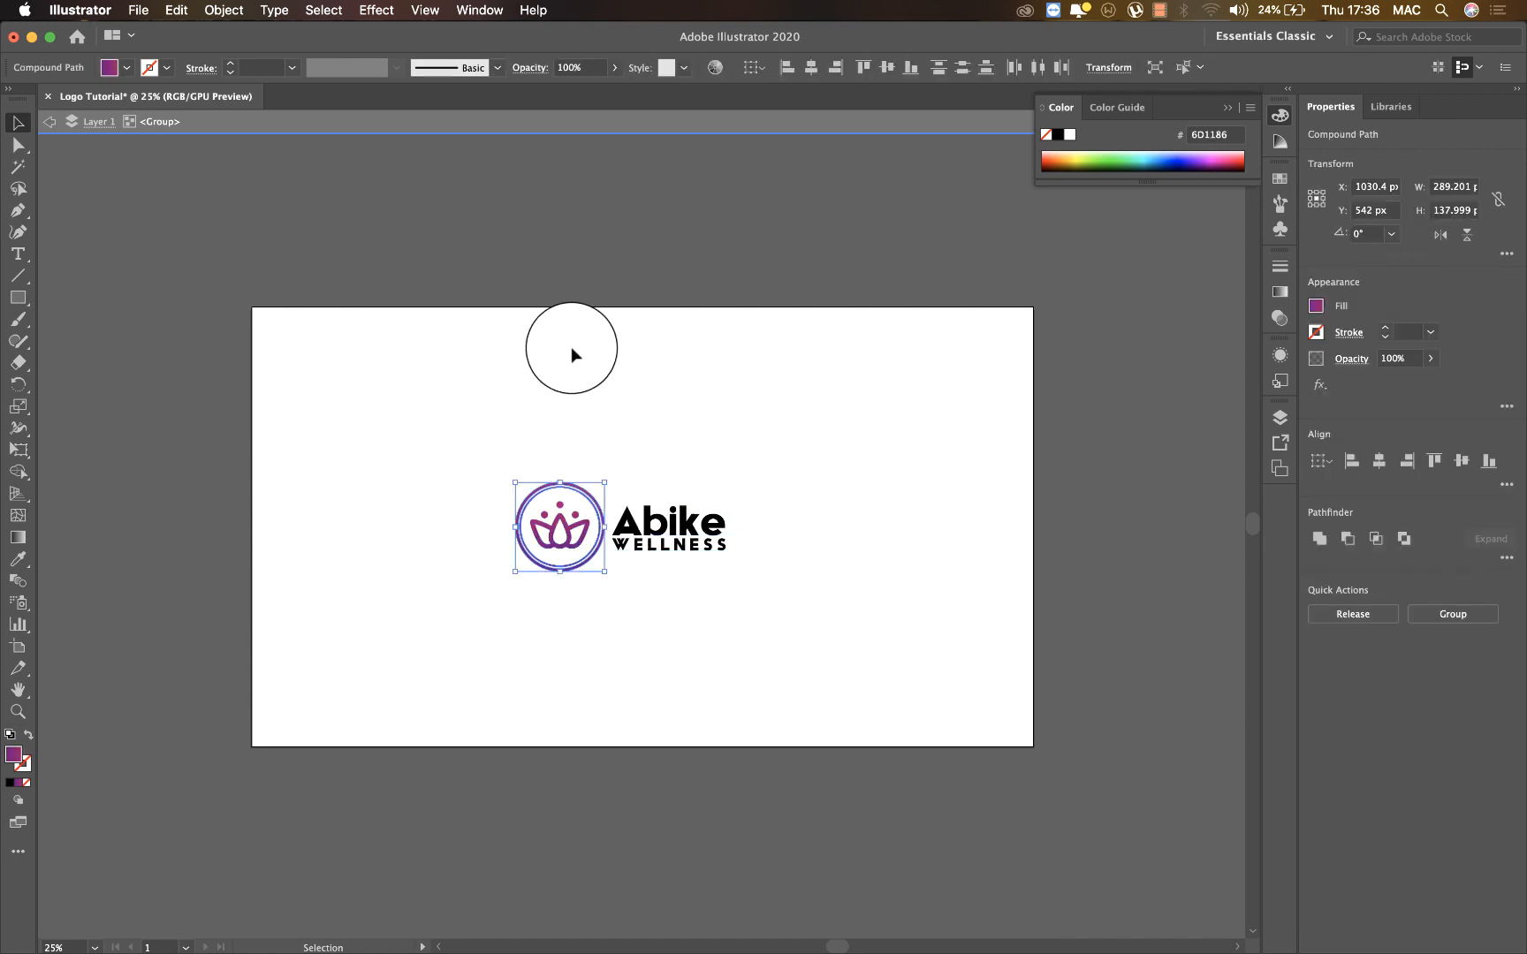
# Select the whole logo, bring up the Align options and try to centre it horizontally
pyautogui.click(566, 315)
pyautogui.press('a')
pyautogui.moveTo(454, 266); pyautogui.dragTo(876, 767)
pyautogui.press('v')
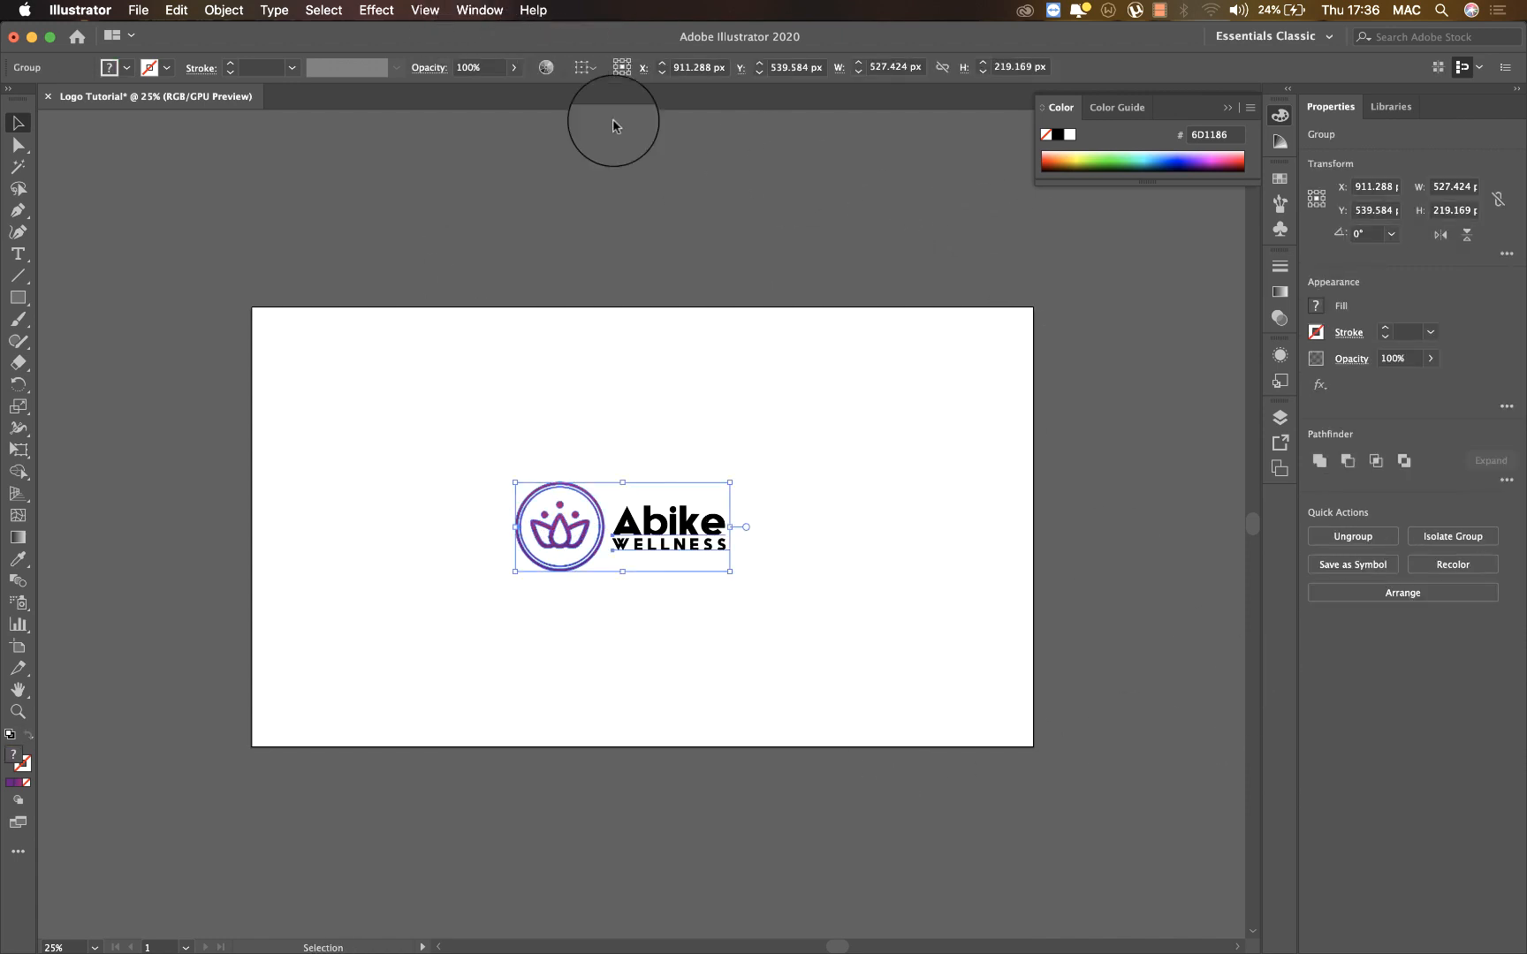
pyautogui.click(477, 9)
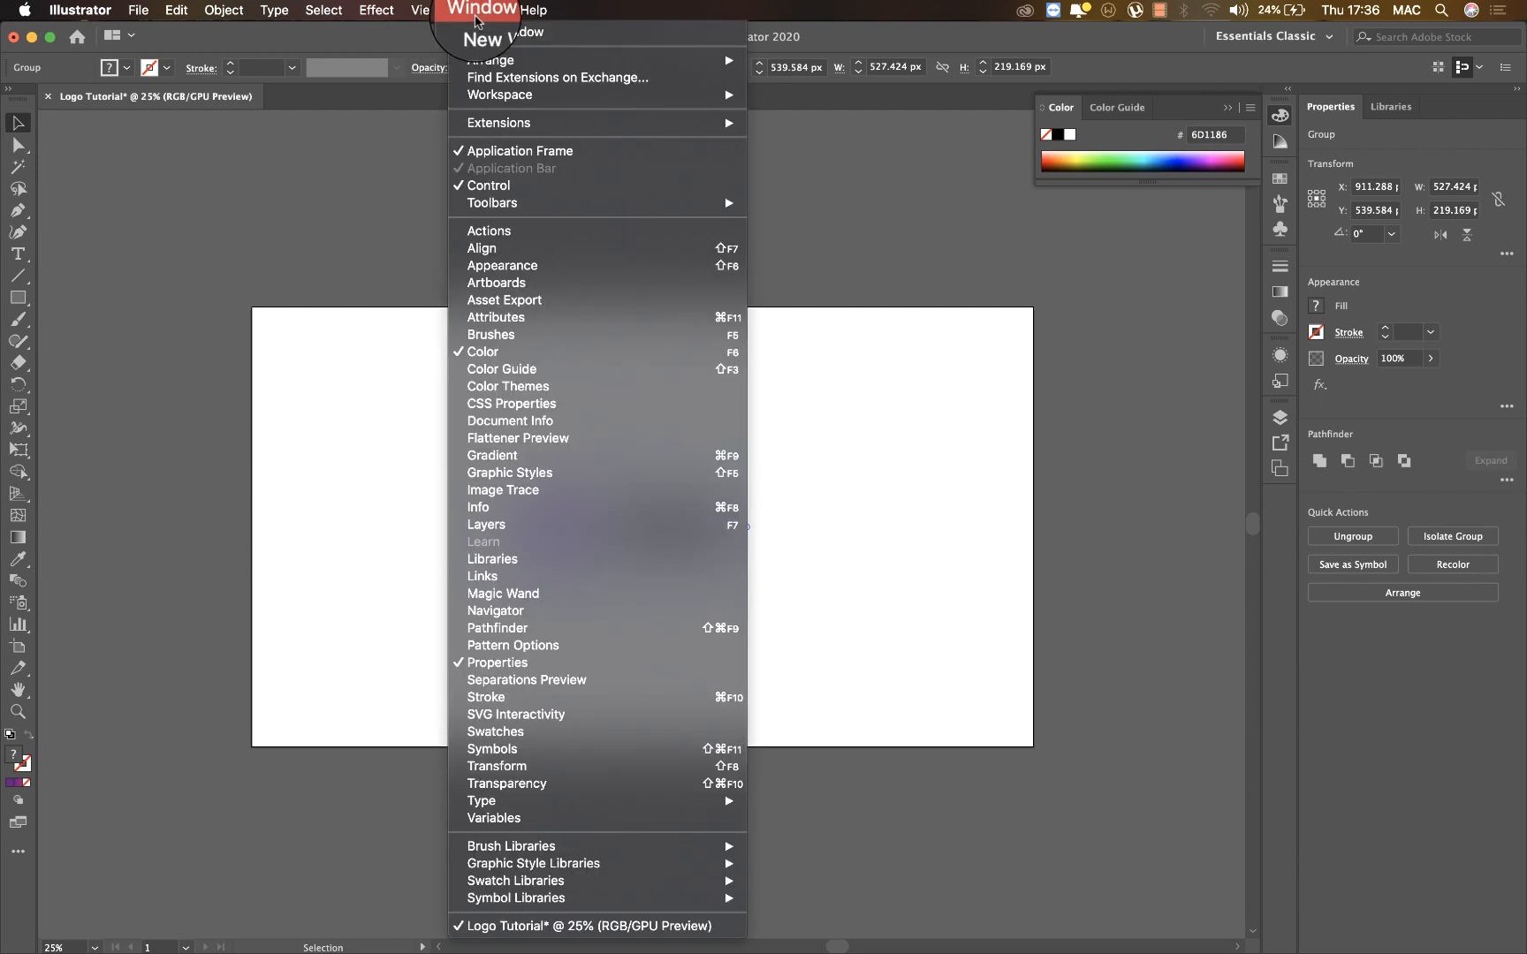
pyautogui.click(521, 248)
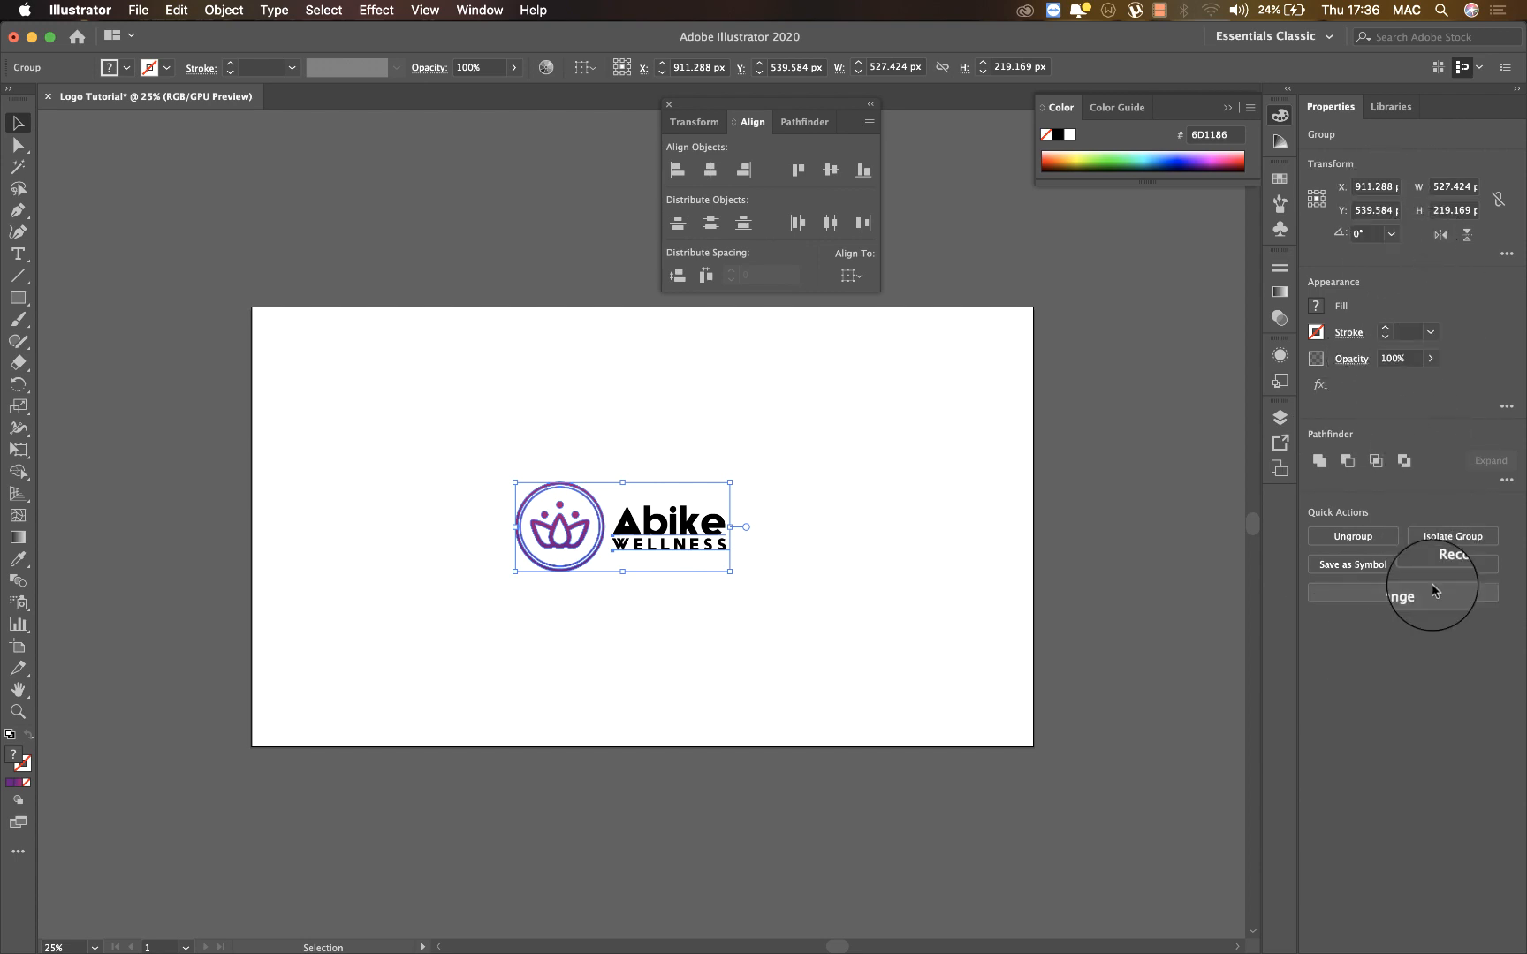
pyautogui.click(706, 173)
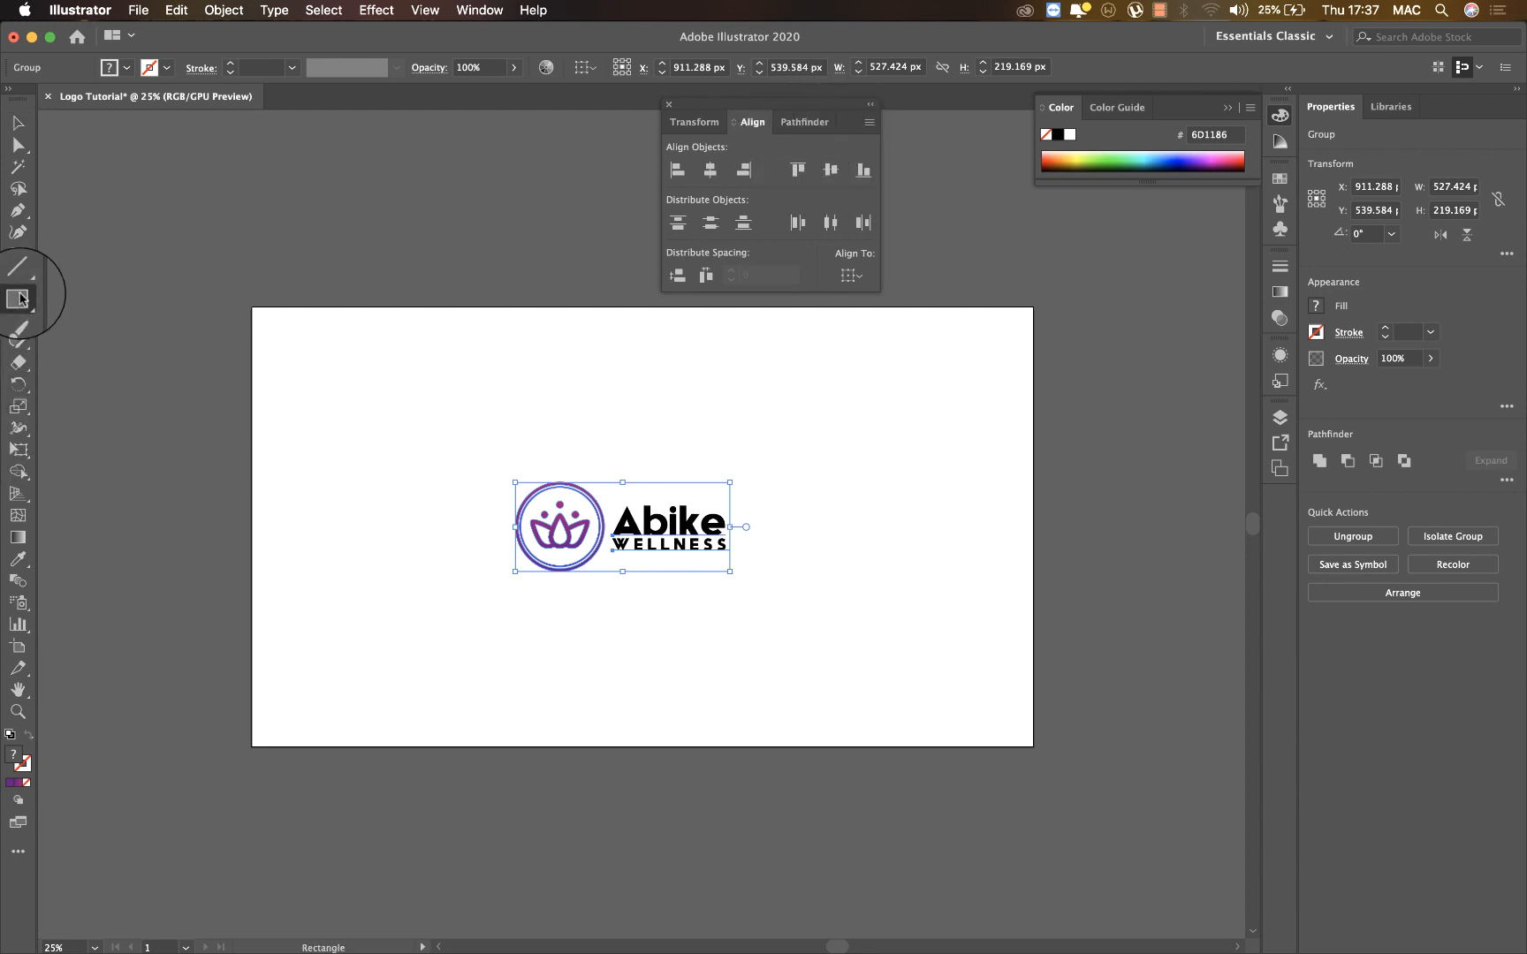
# Draw a 1920 × 1080 px rectangle covering the whole artboard and send it behind the logo
pyautogui.click(19, 298)
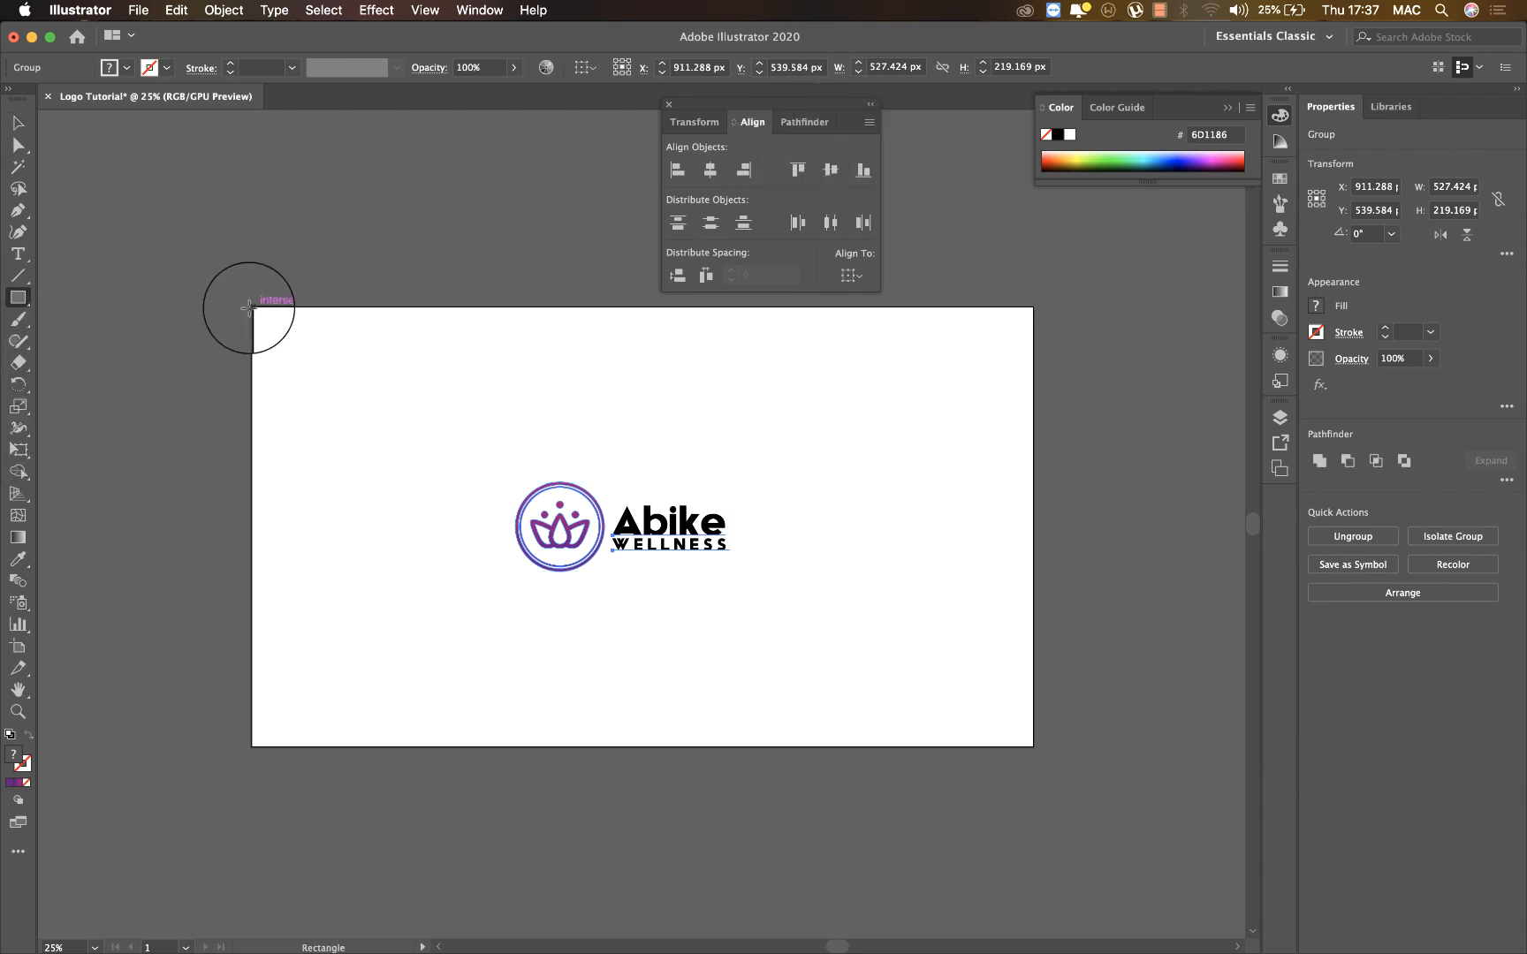
pyautogui.moveTo(248, 308); pyautogui.dragTo(1034, 747)
pyautogui.press('super+shift+bracketleft')
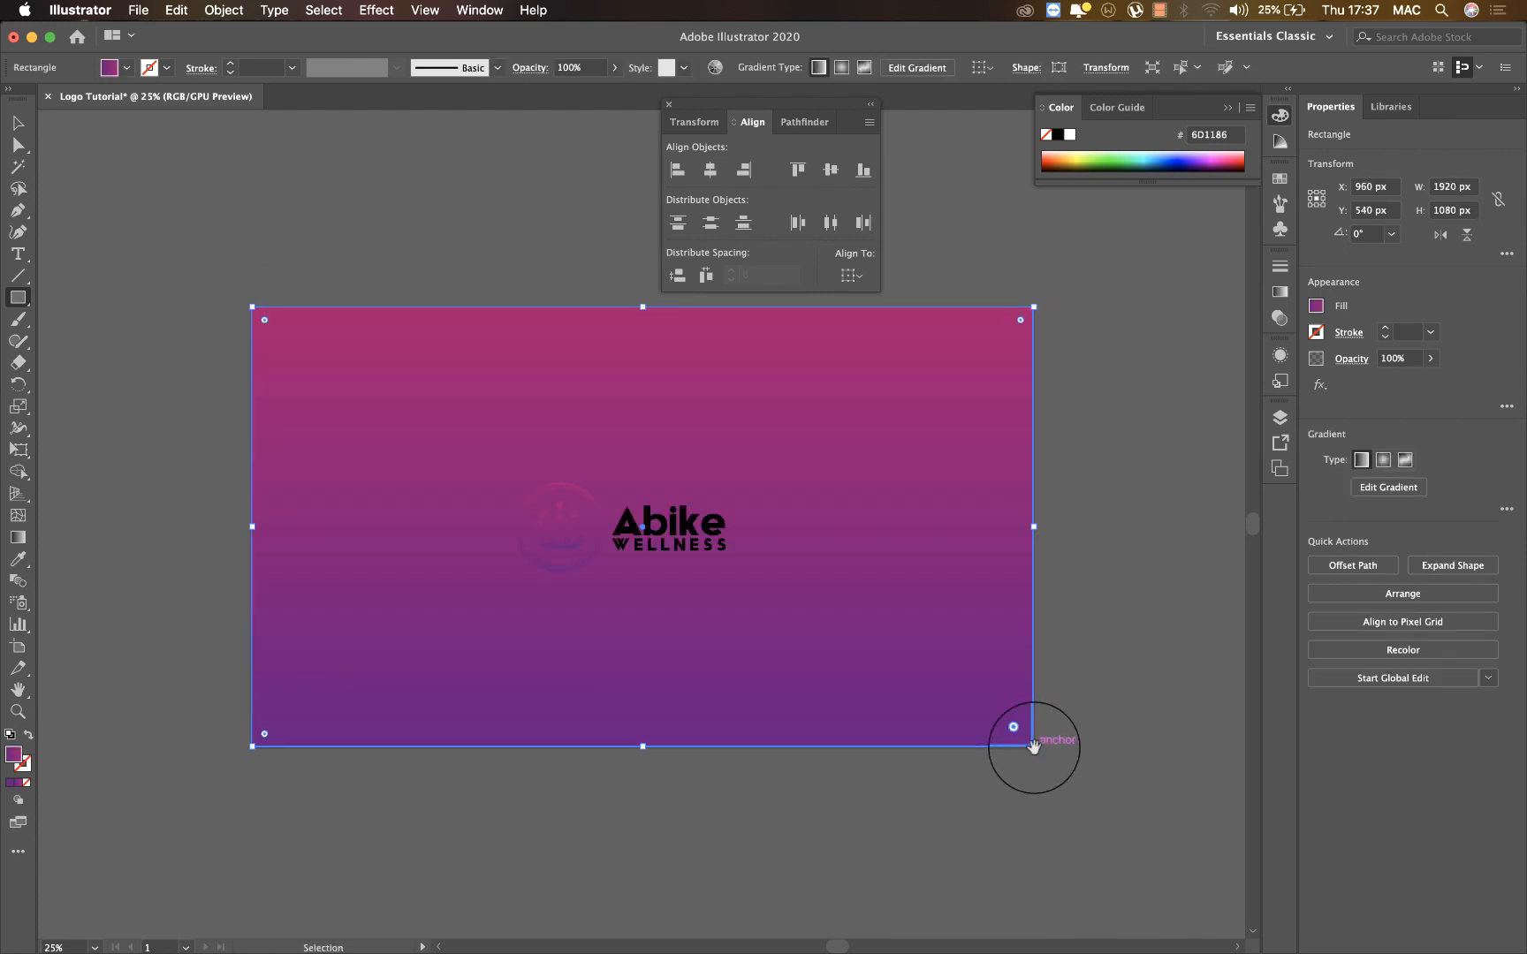
pyautogui.press('v')
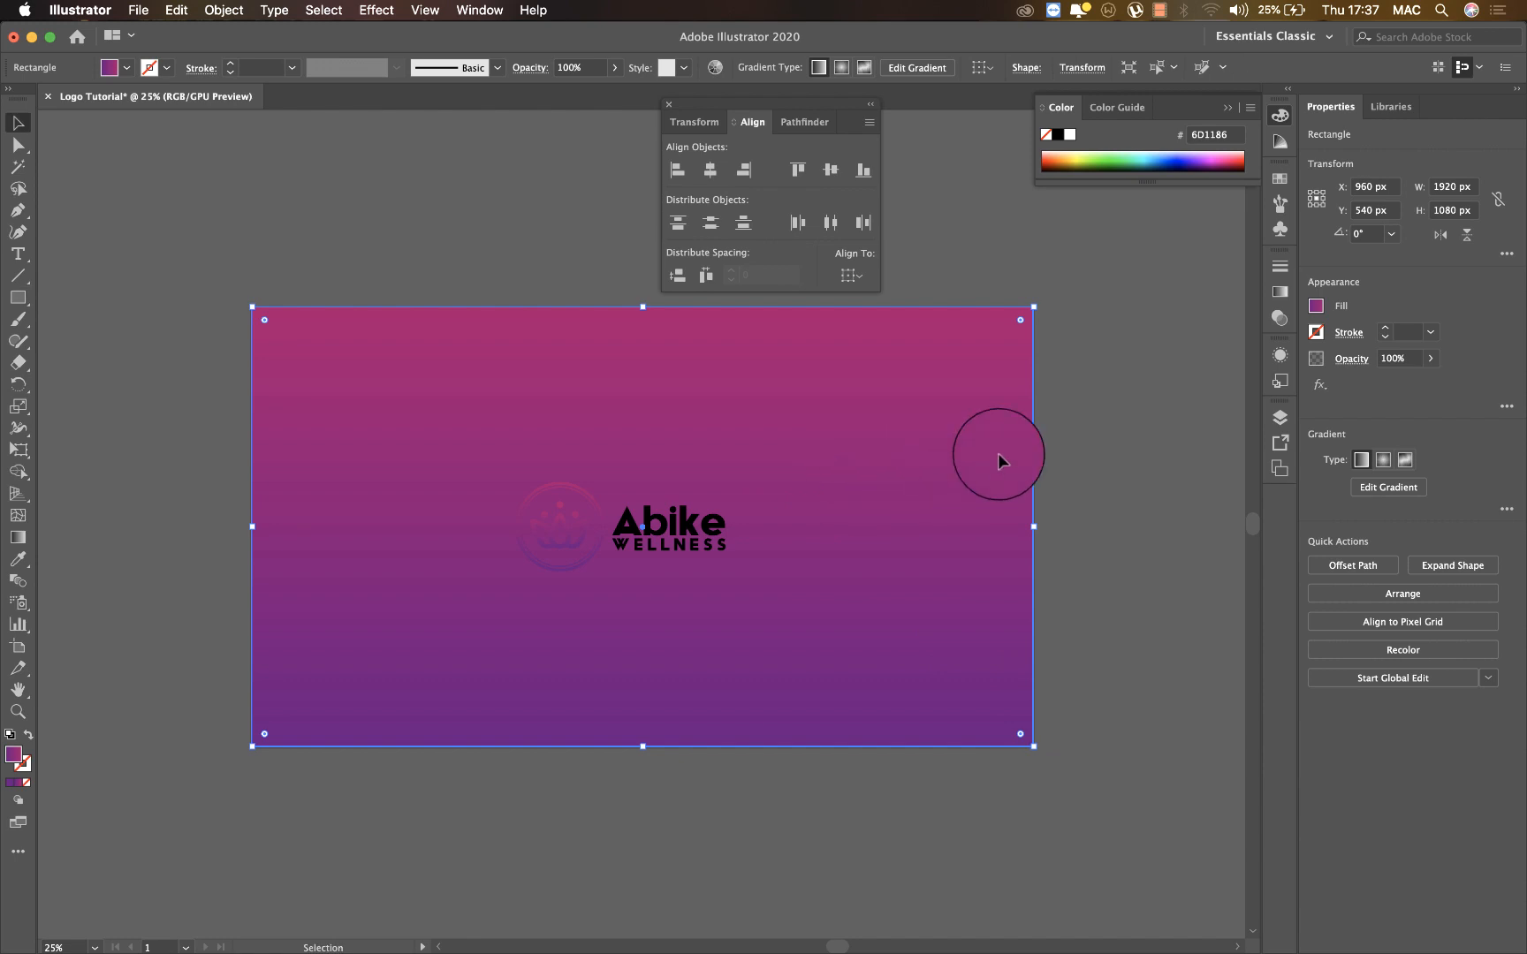
pyautogui.click(1074, 443)
# Select the background rectangle together with the logo group and align their centres horizontally and vertically
pyautogui.moveTo(476, 596); pyautogui.dragTo(474, 601)
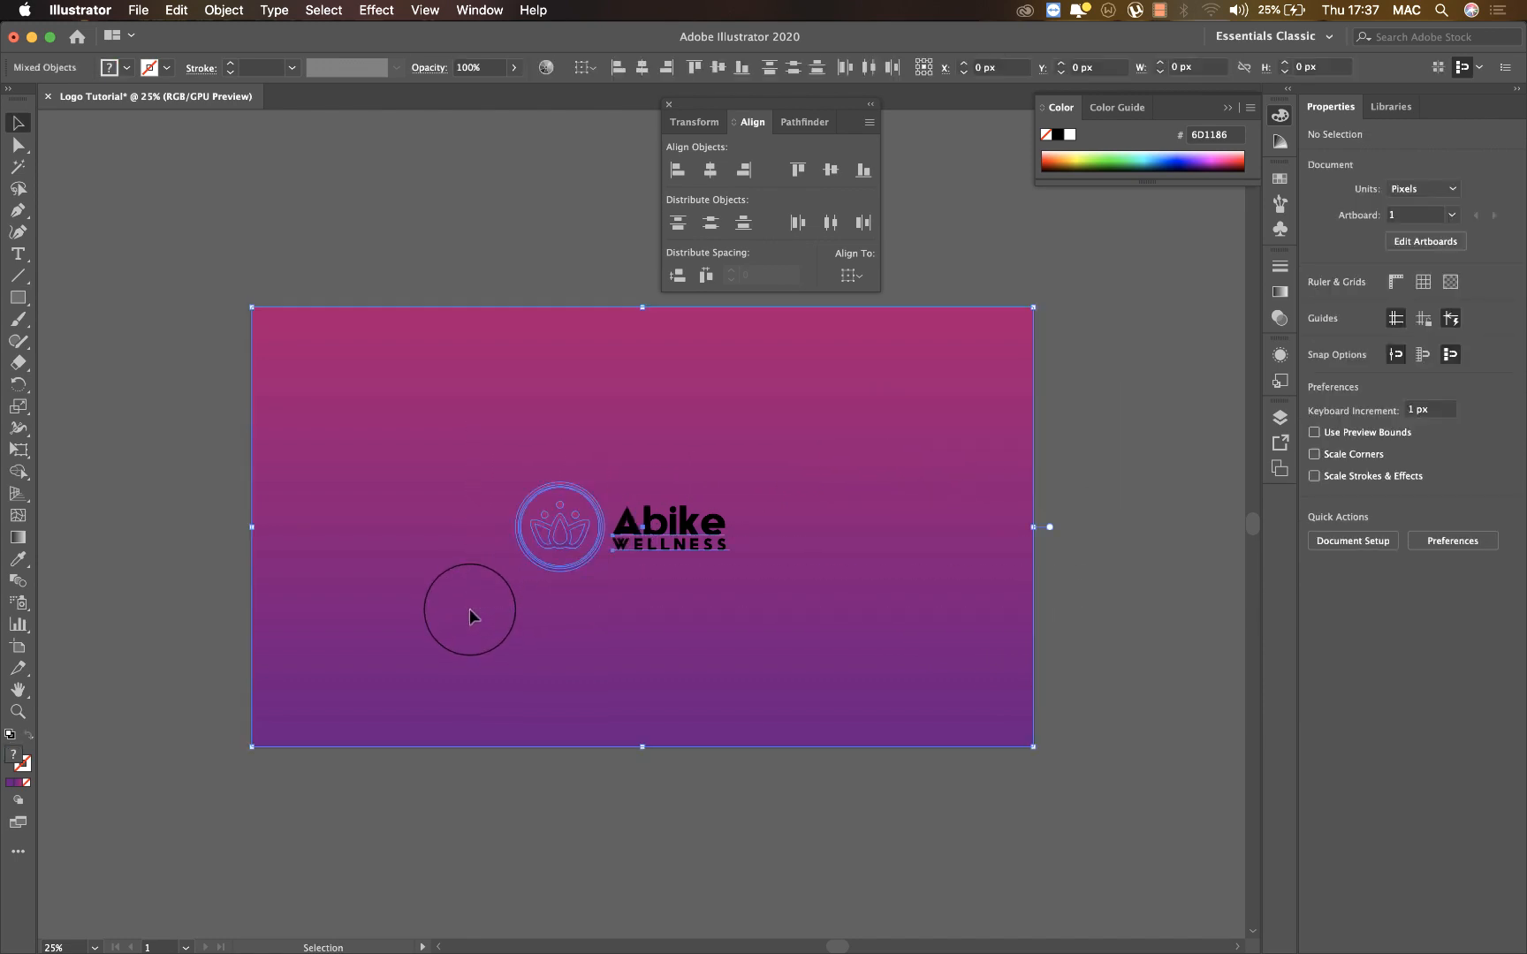
pyautogui.press('a')
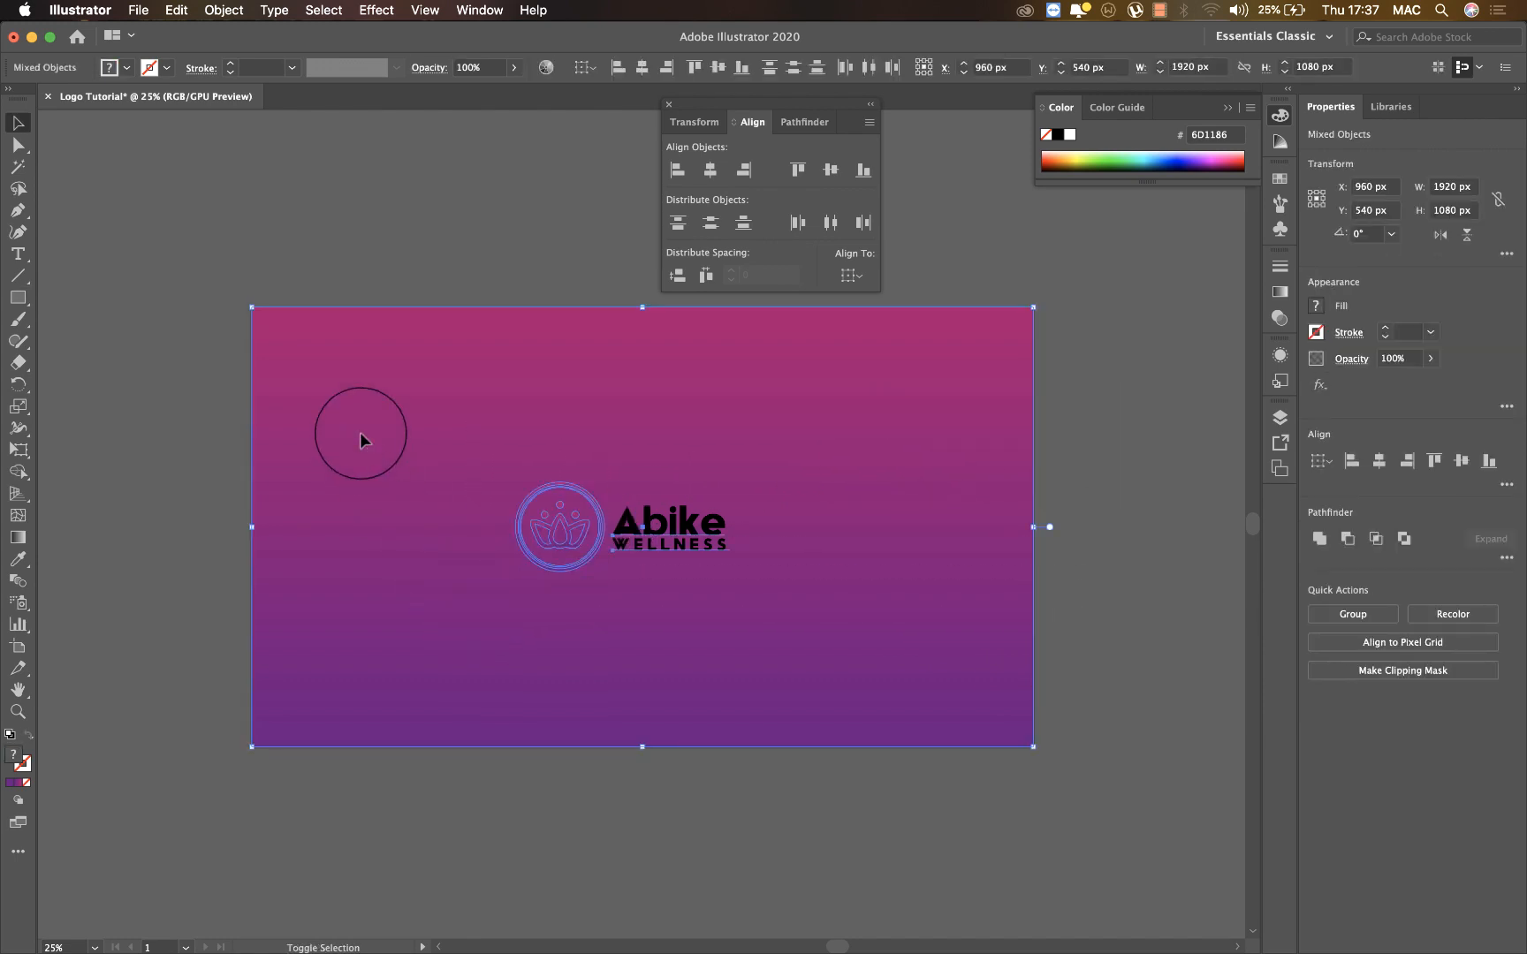
pyautogui.moveTo(366, 400); pyautogui.dragTo(758, 535)
pyautogui.press('v')
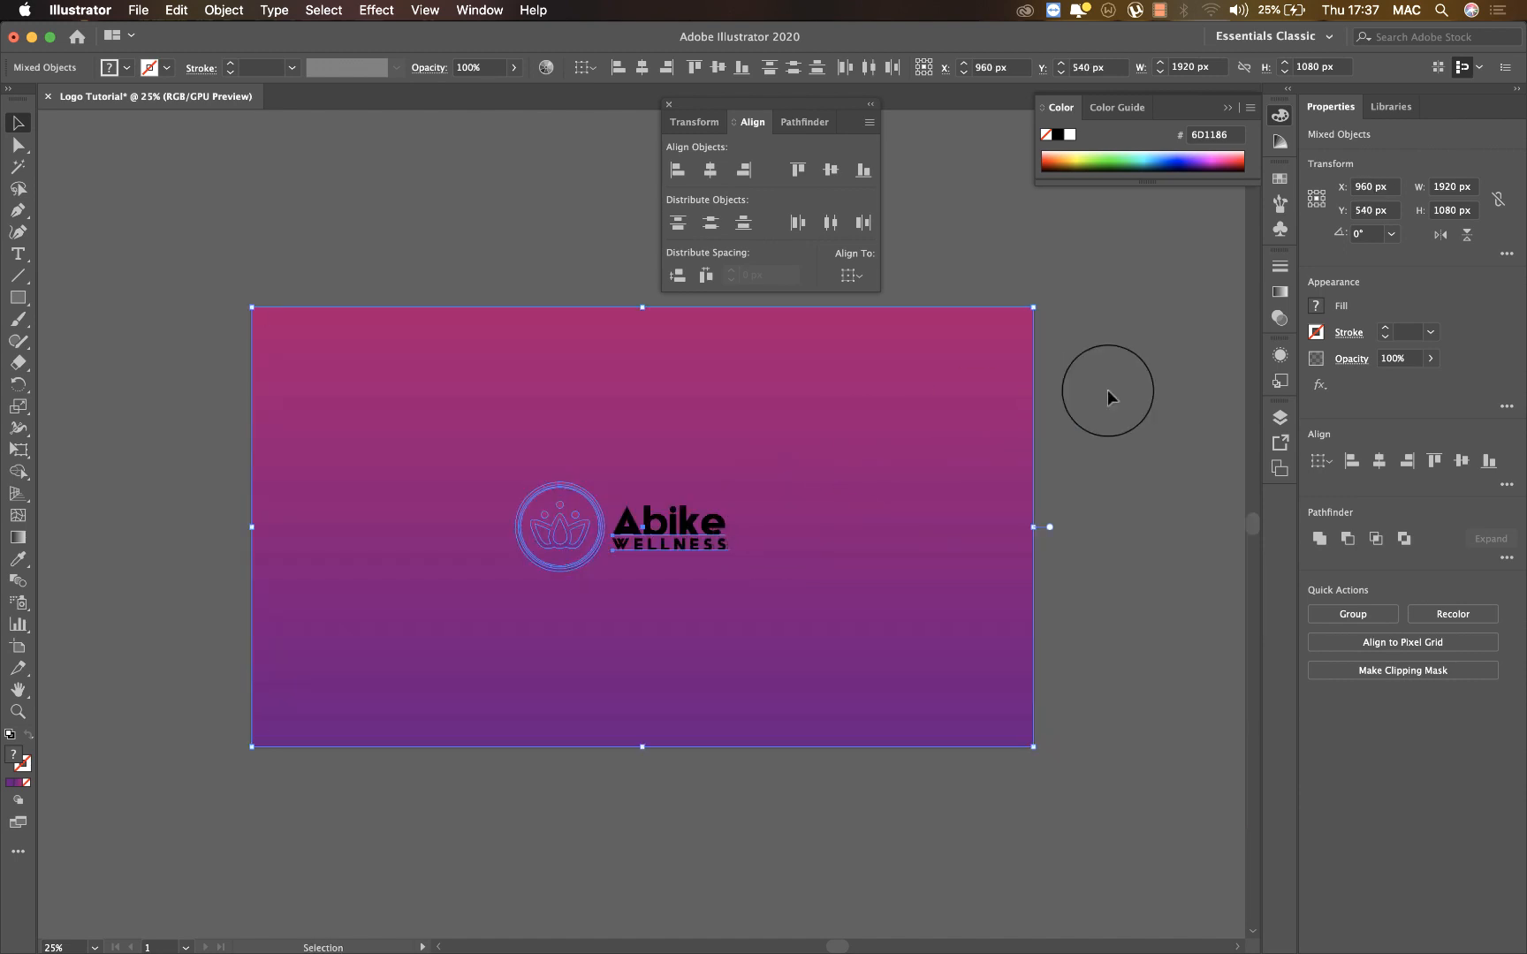
pyautogui.keyDown('shift'); pyautogui.click(451, 392); pyautogui.keyUp('shift')
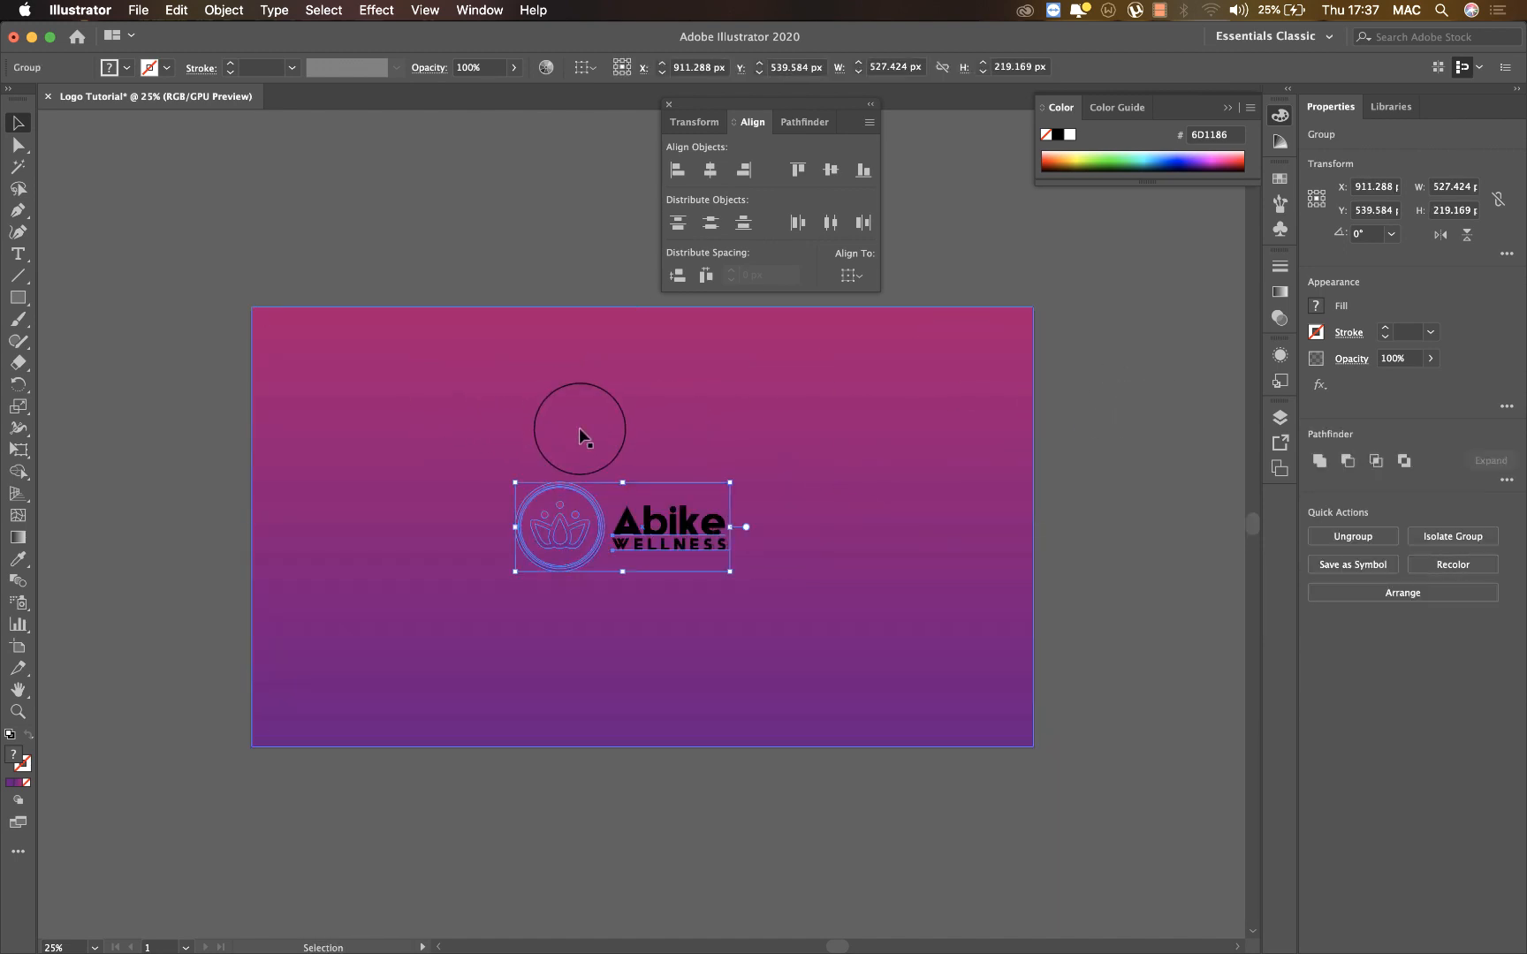
pyautogui.keyDown('shift'); pyautogui.click(660, 405); pyautogui.keyUp('shift')
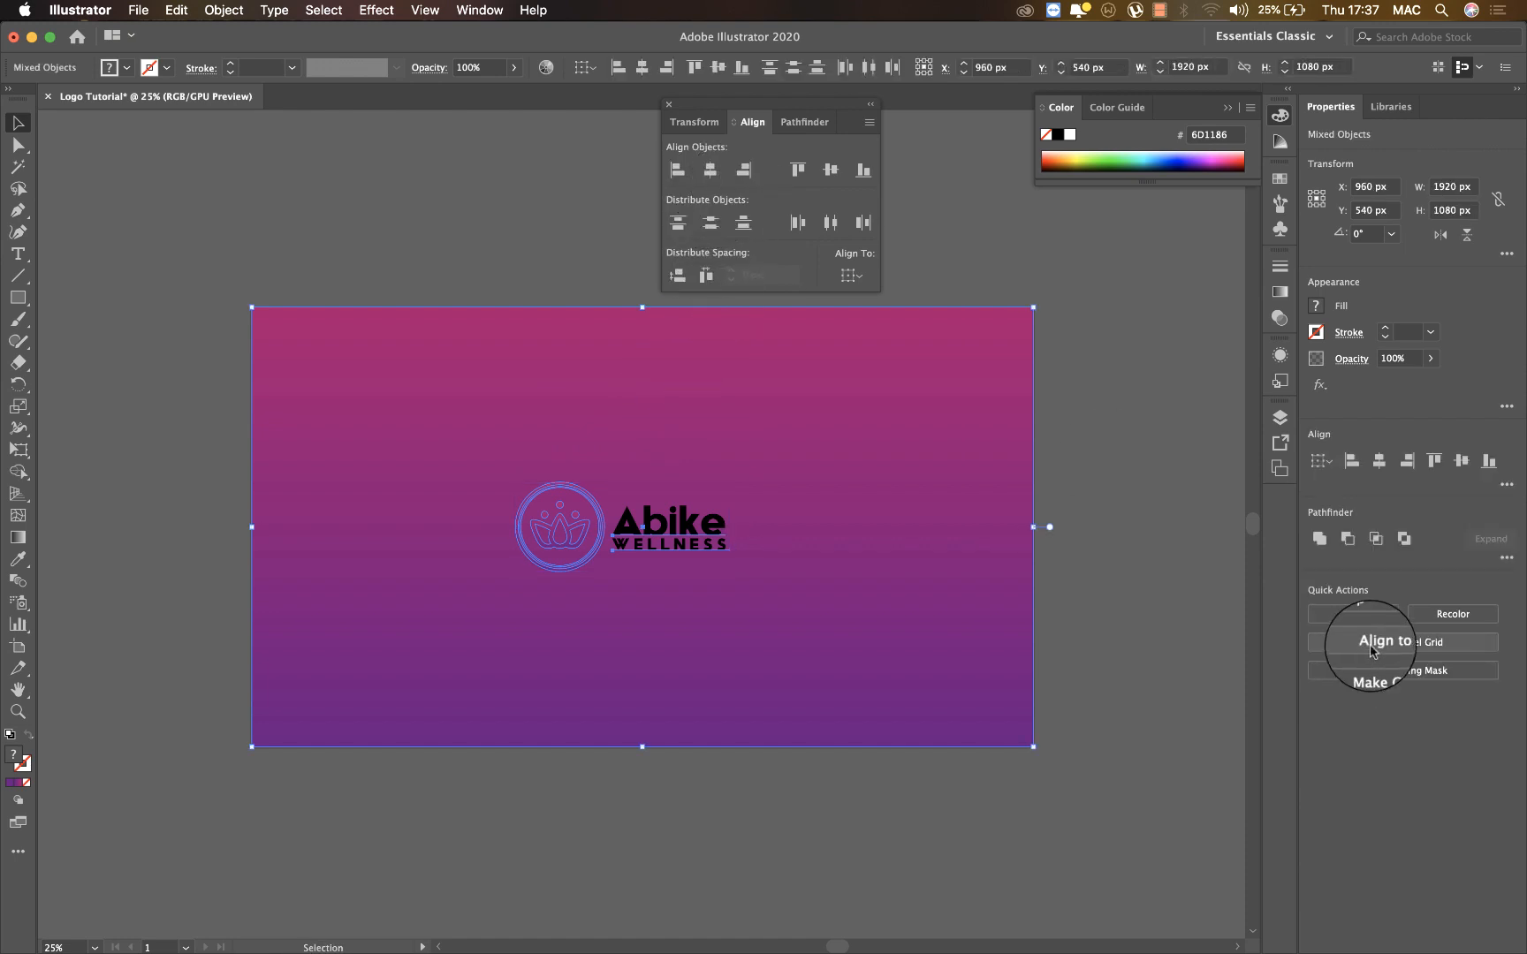
pyautogui.click(1371, 454)
pyautogui.click(1458, 459)
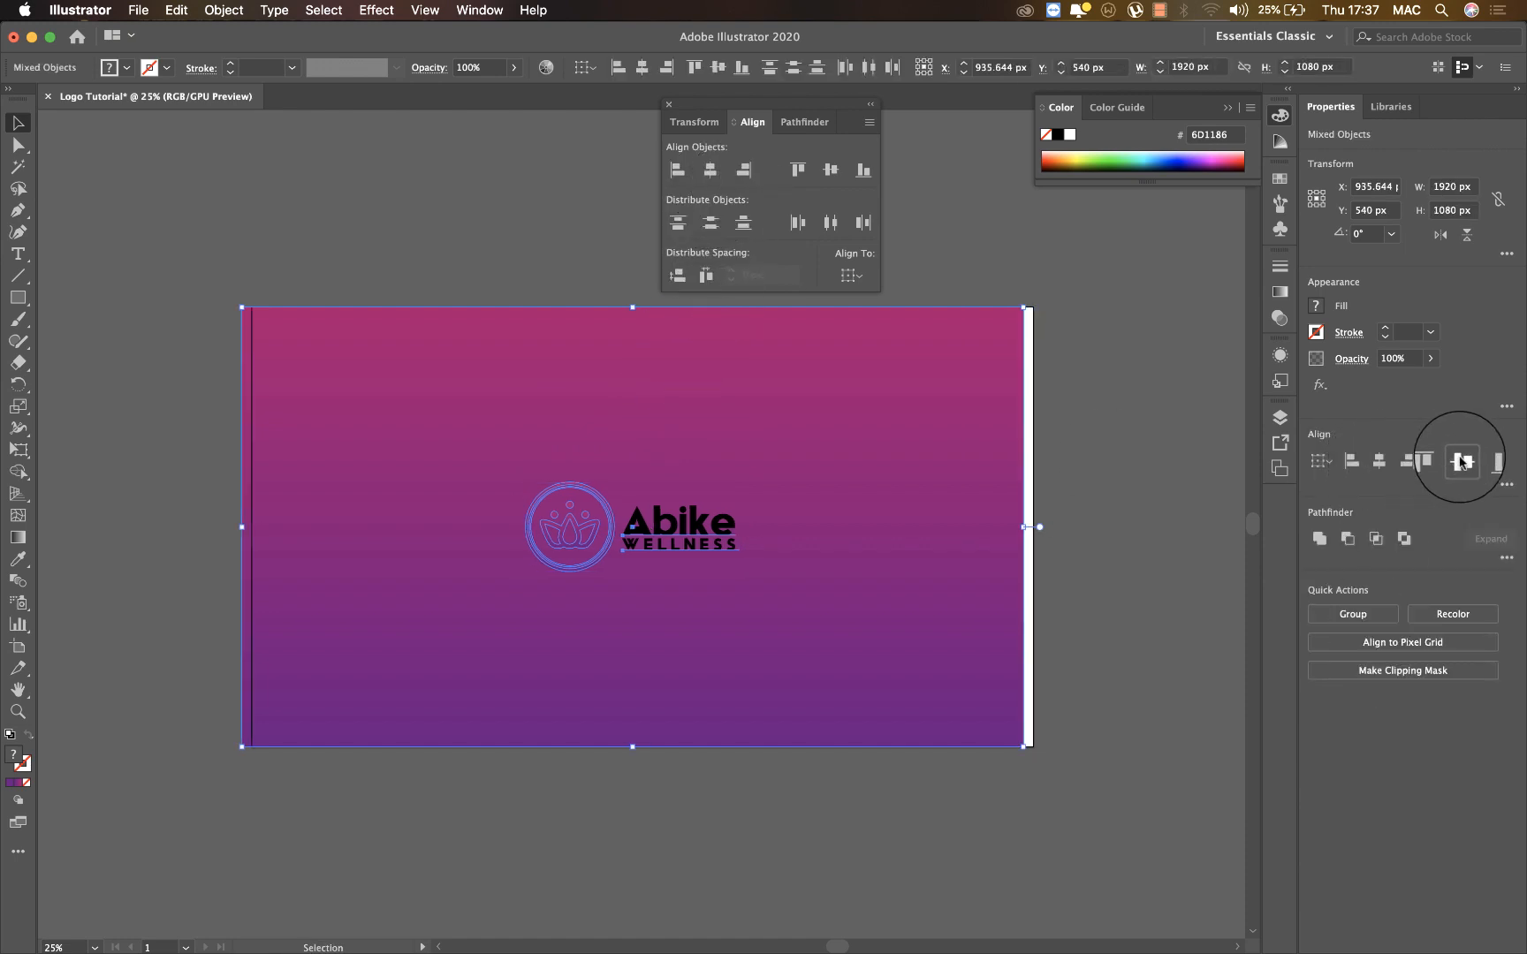
# Move the aligned rectangle and logo back over the artboard, so the rectangle is centred at X 960 px and Y 540 px
pyautogui.click(820, 520)
pyautogui.moveTo(817, 462); pyautogui.dragTo(827, 453)
pyautogui.click(1037, 468)
# Replace the background rectangle's gradient fill with solid white (FFFFFF)
pyautogui.click(878, 563)
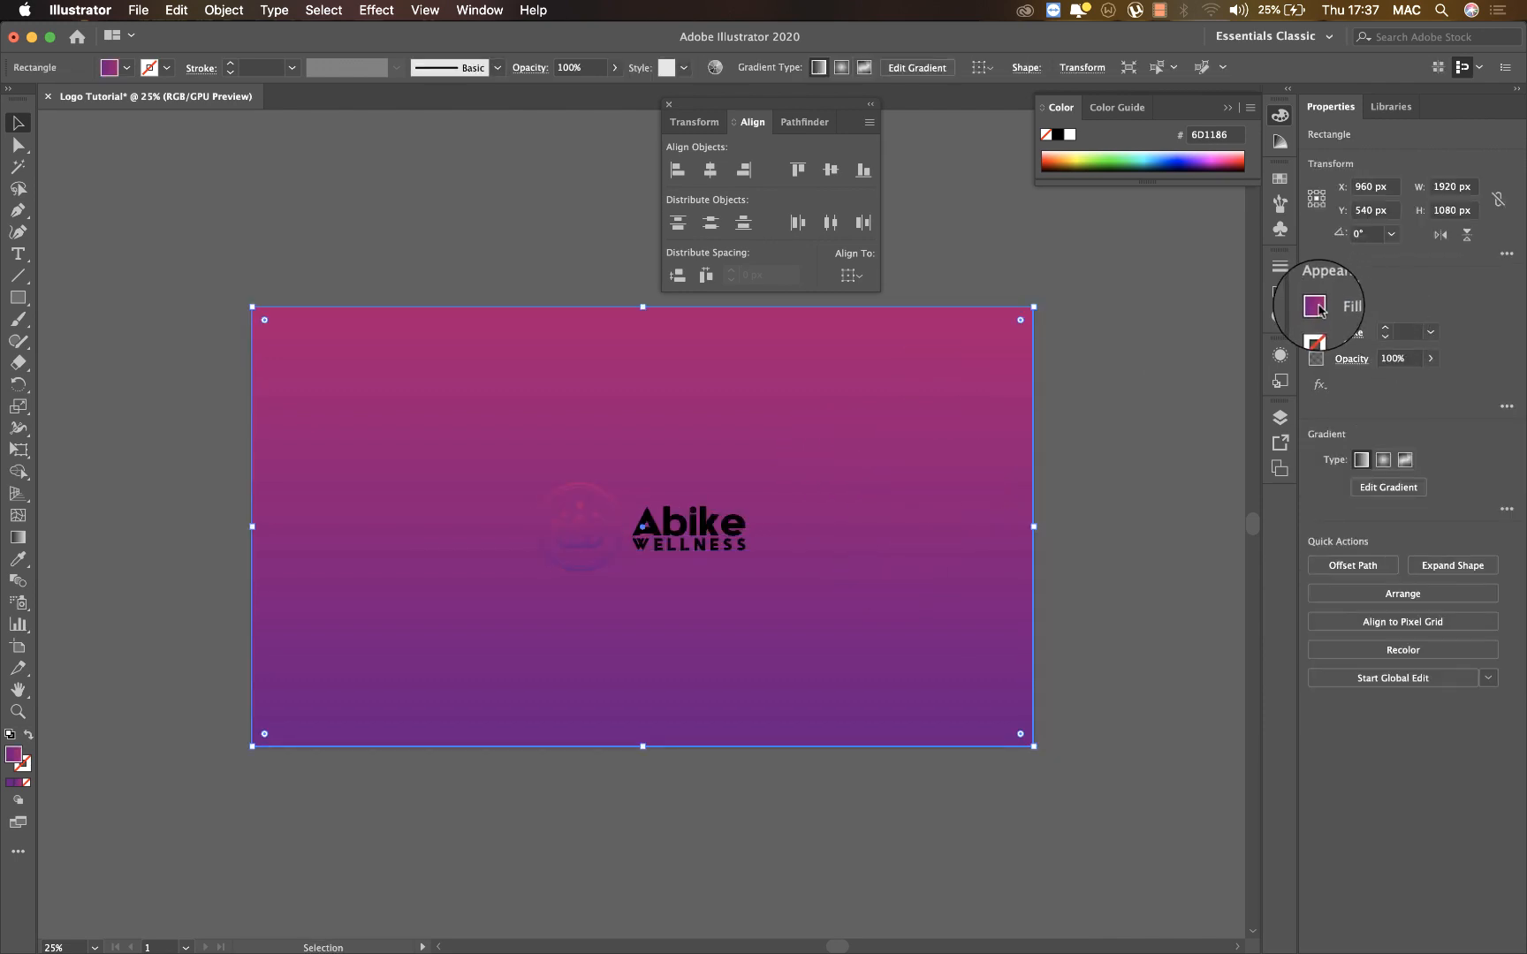
pyautogui.click(1069, 135)
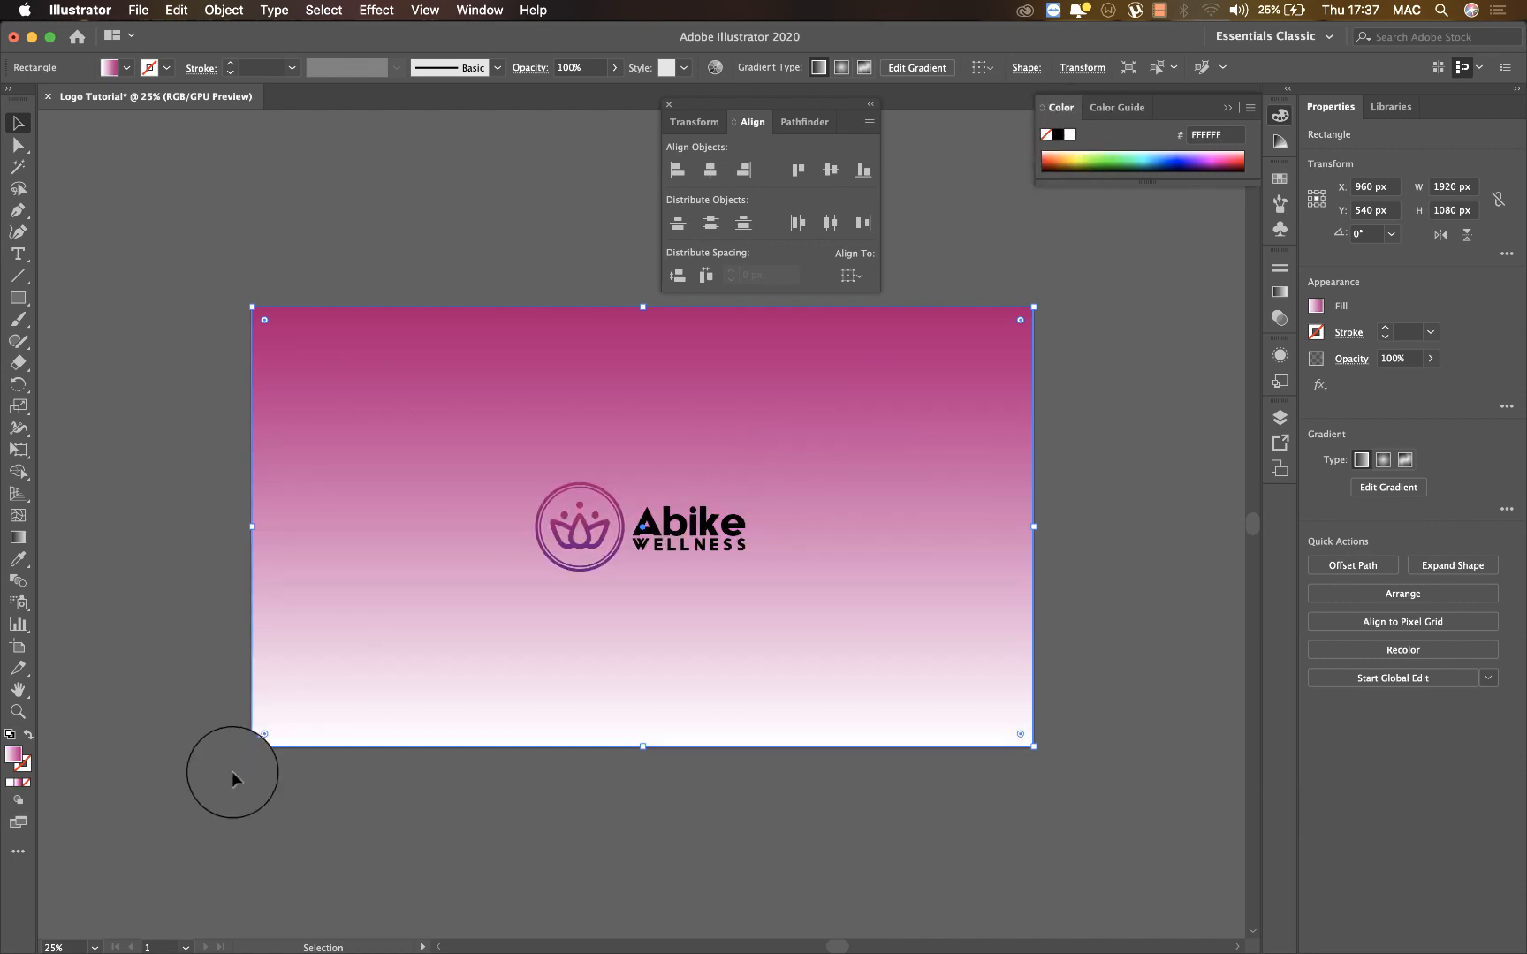
pyautogui.click(10, 784)
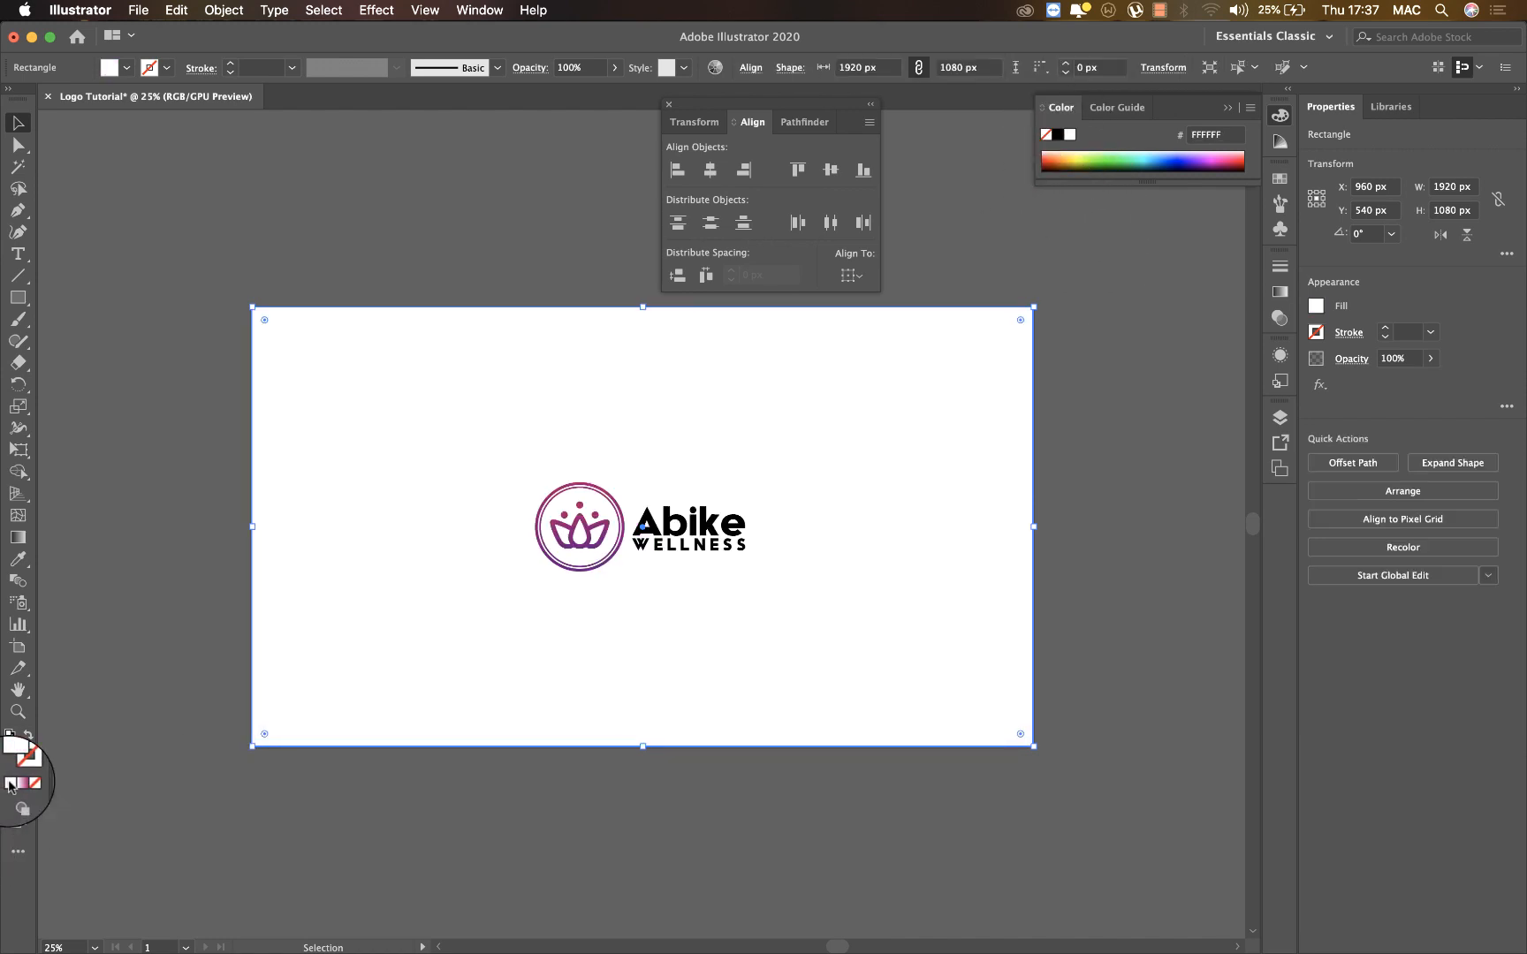
pyautogui.click(178, 338)
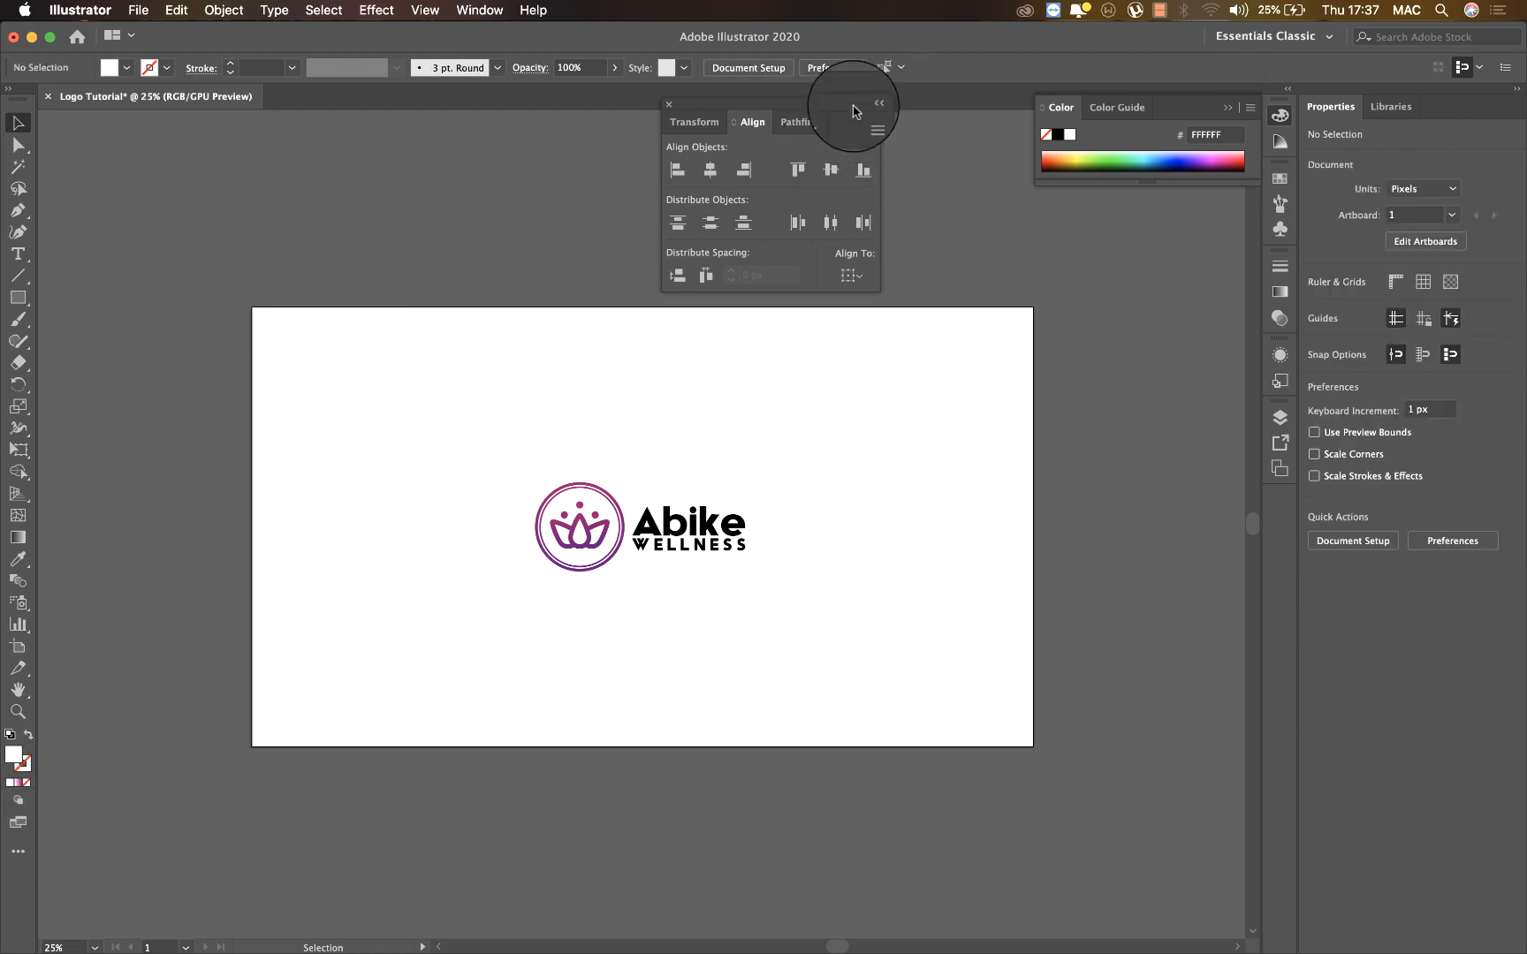
# Dock the floating Transform, Align and Pathfinder group into the collapsed panel column
pyautogui.moveTo(866, 106); pyautogui.dragTo(1255, 281)
pyautogui.moveTo(1293, 356); pyautogui.dragTo(1277, 492)
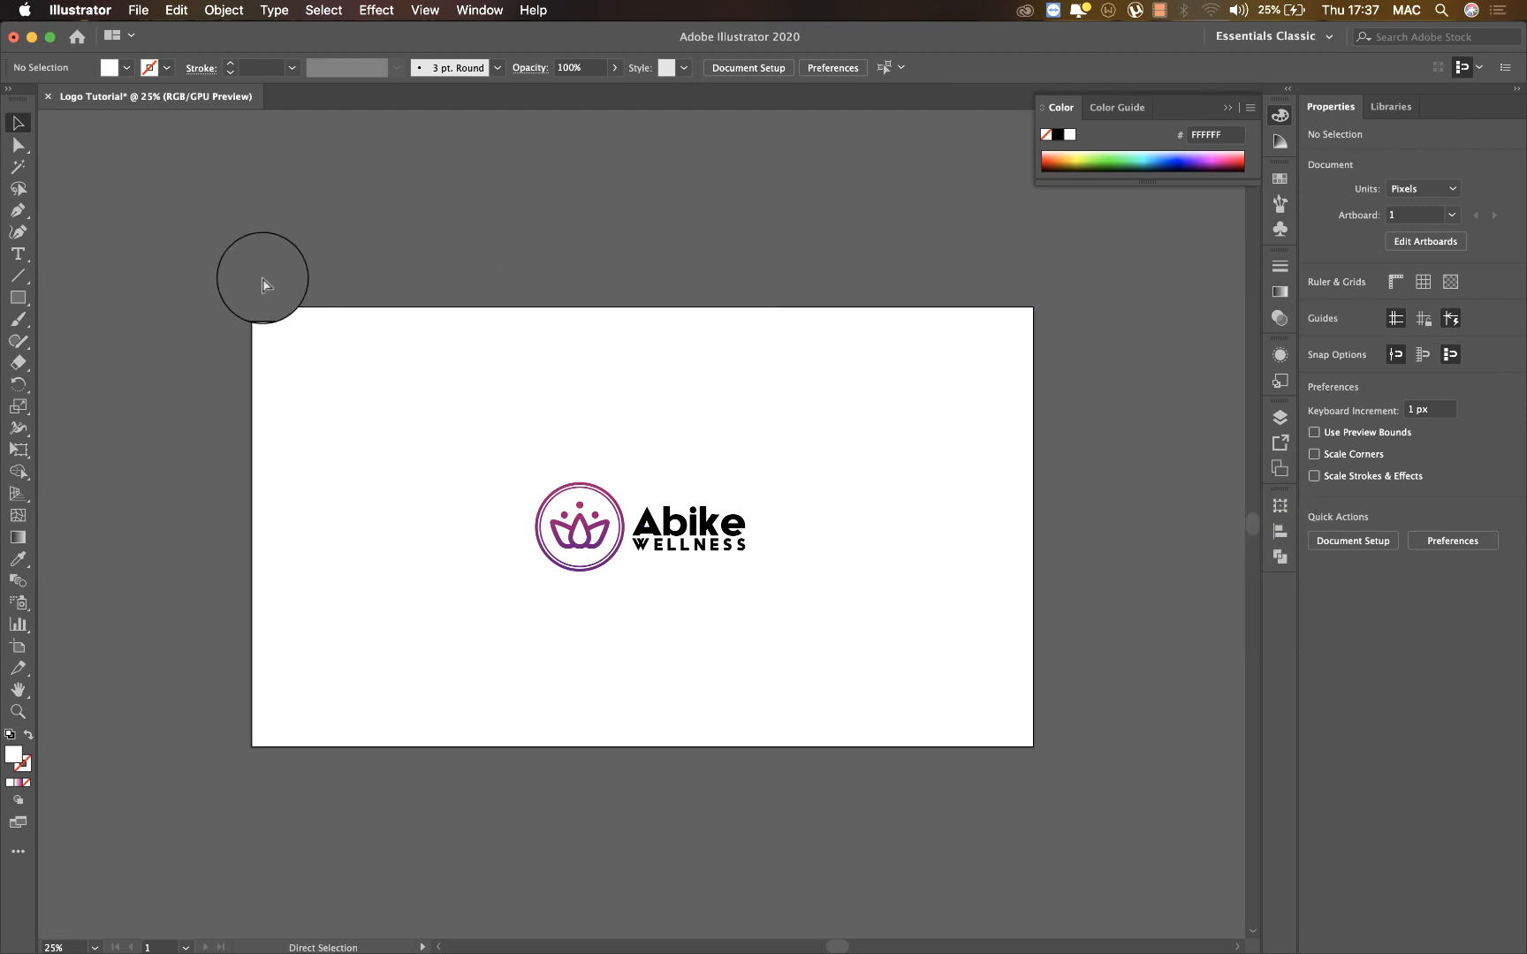
# Save the document as Abike Wellness in Adobe Illustrator (ai) format with the Illustrator 2020 version options
pyautogui.press('super+s')
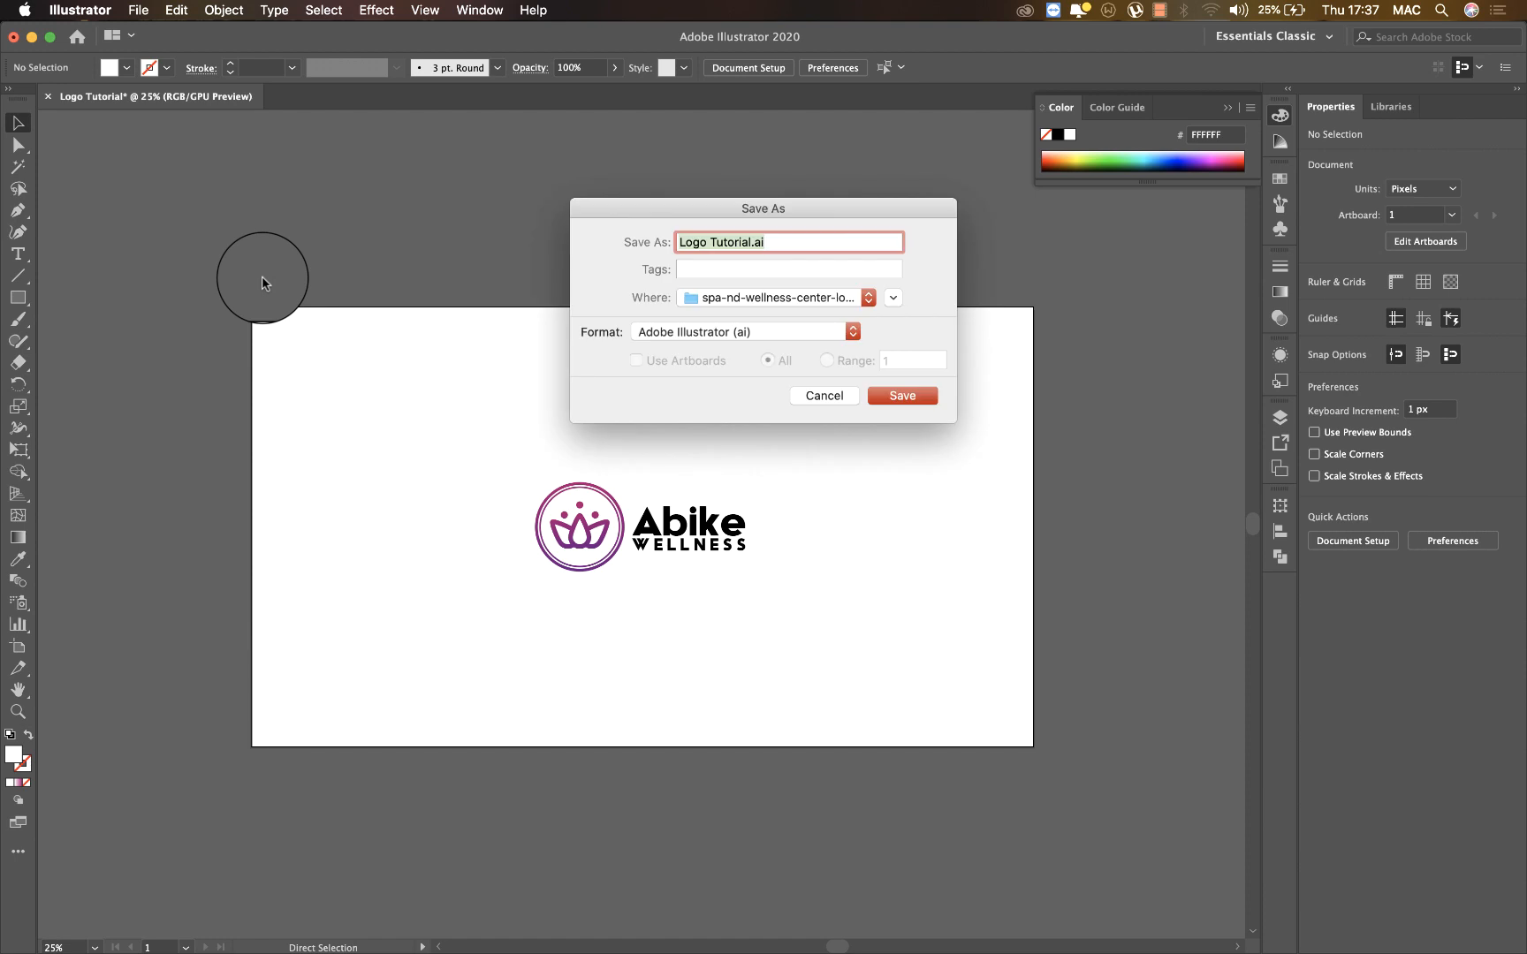
pyautogui.write('Abike Wellness')
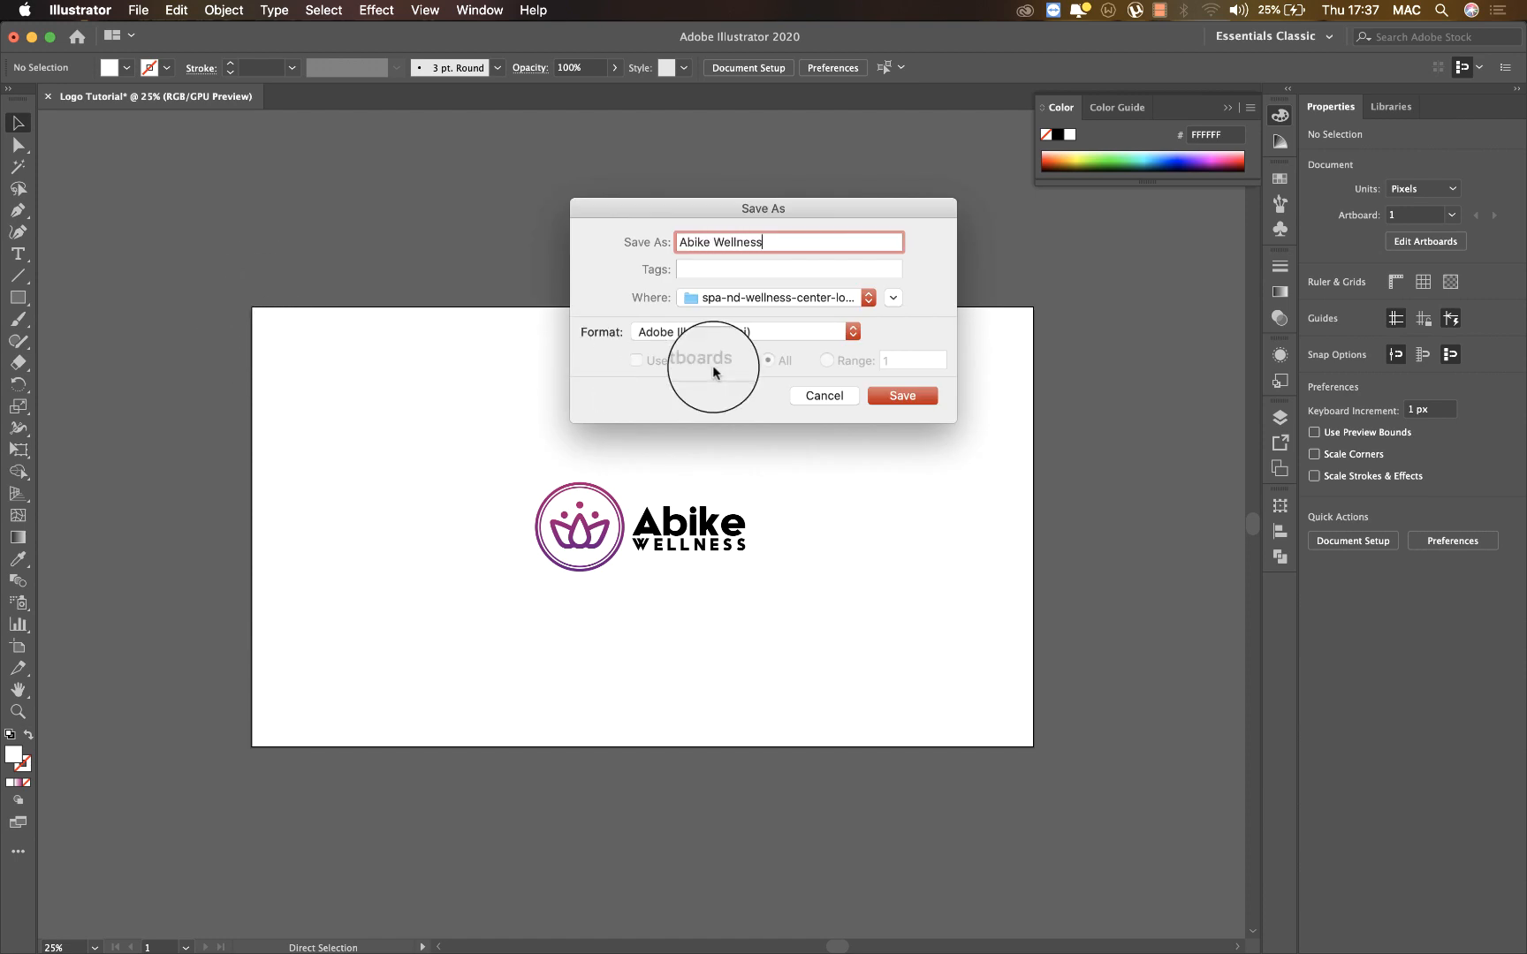
pyautogui.press('Return')
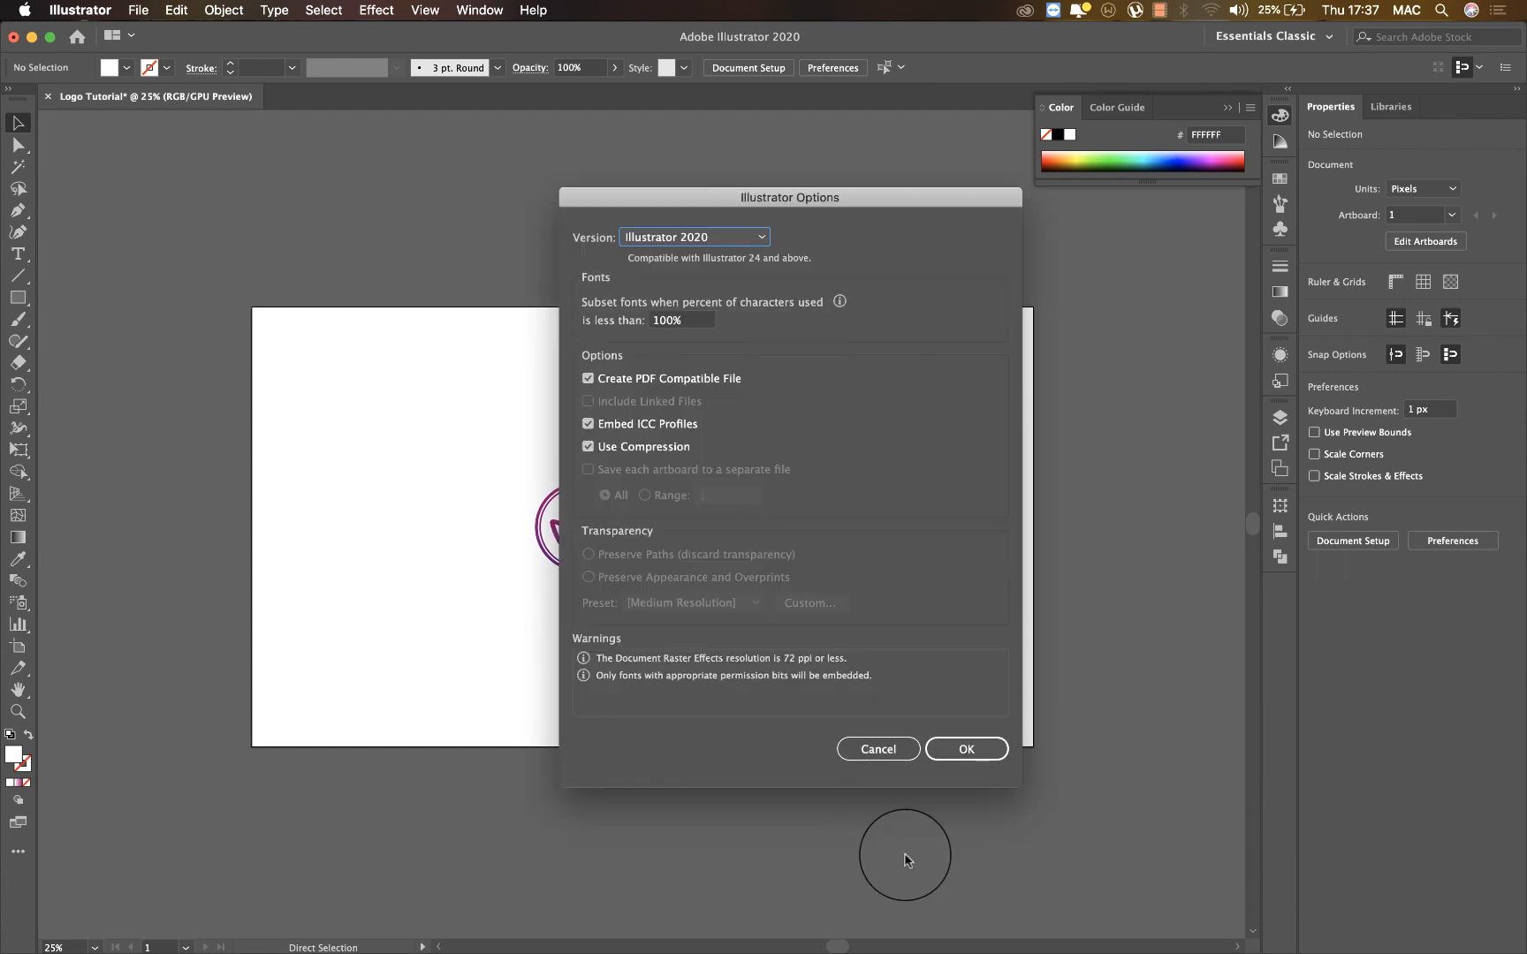
pyautogui.click(966, 749)
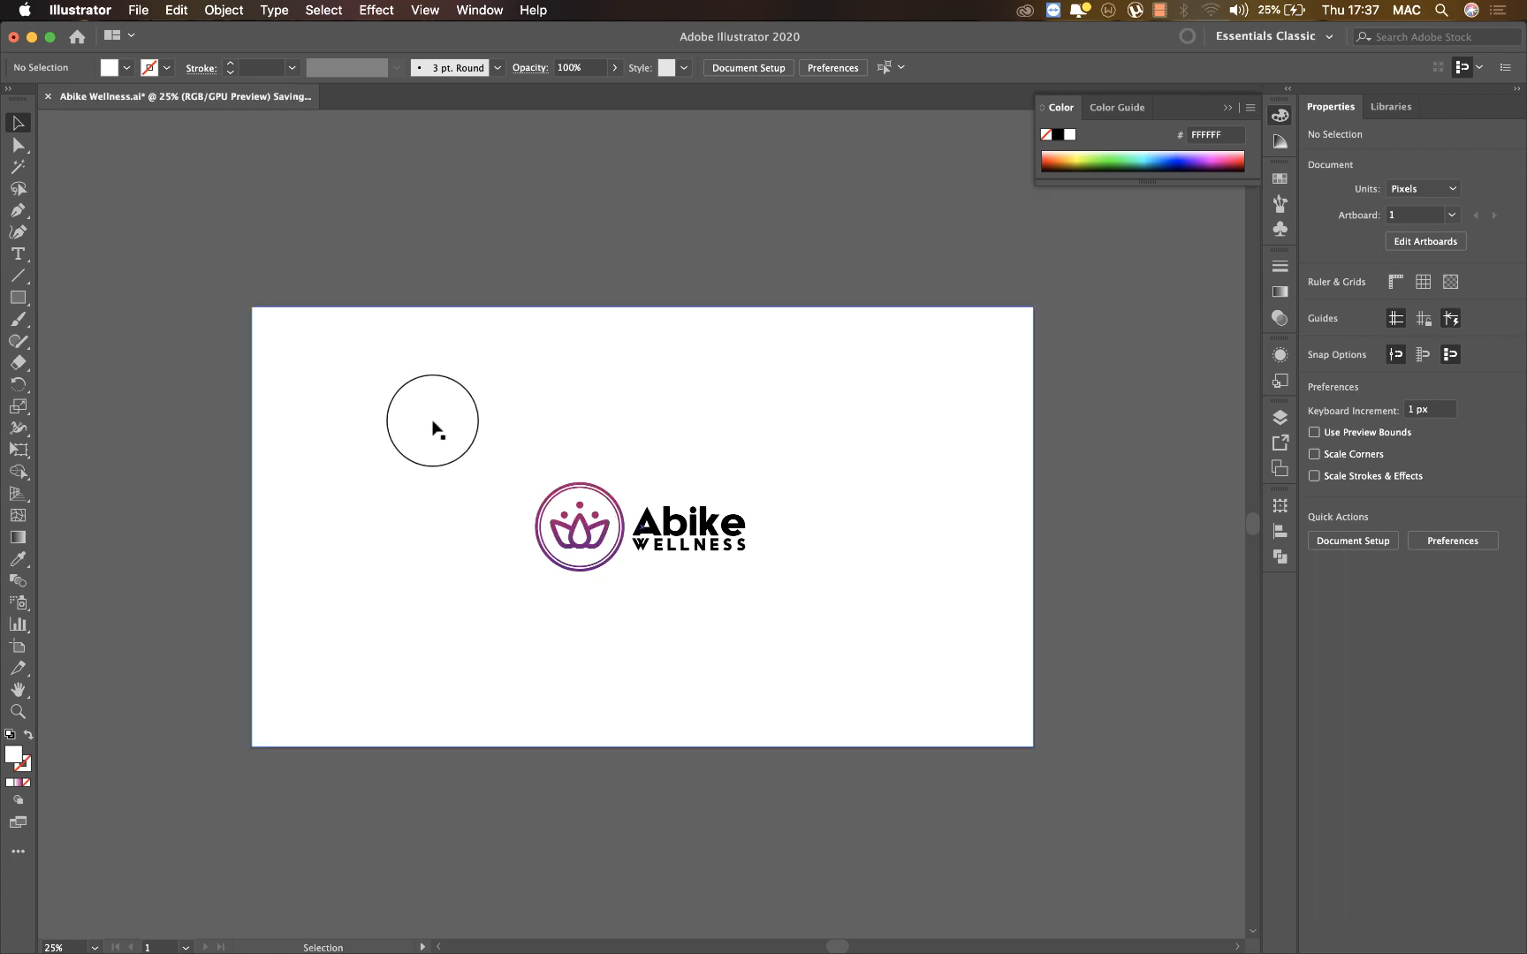
# Export the artwork as Abike Wellness.png at Screen (72 ppi) resolution with Type Optimized (Hinted) anti-aliasing and a transparent background colour
pyautogui.click(144, 11)
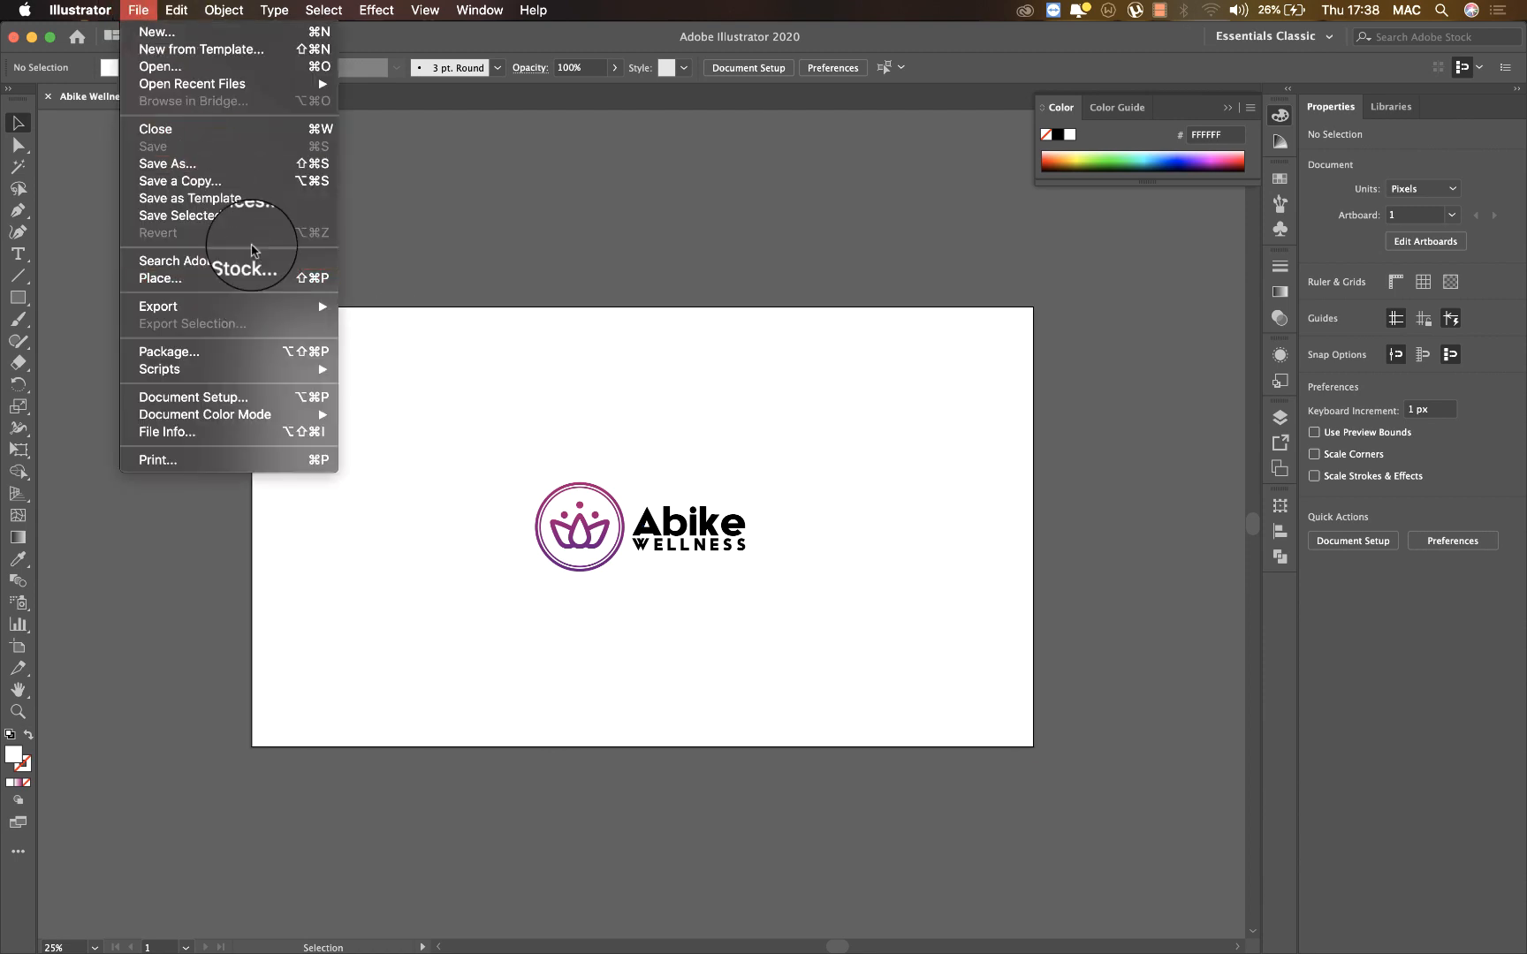
pyautogui.moveTo(281, 306)
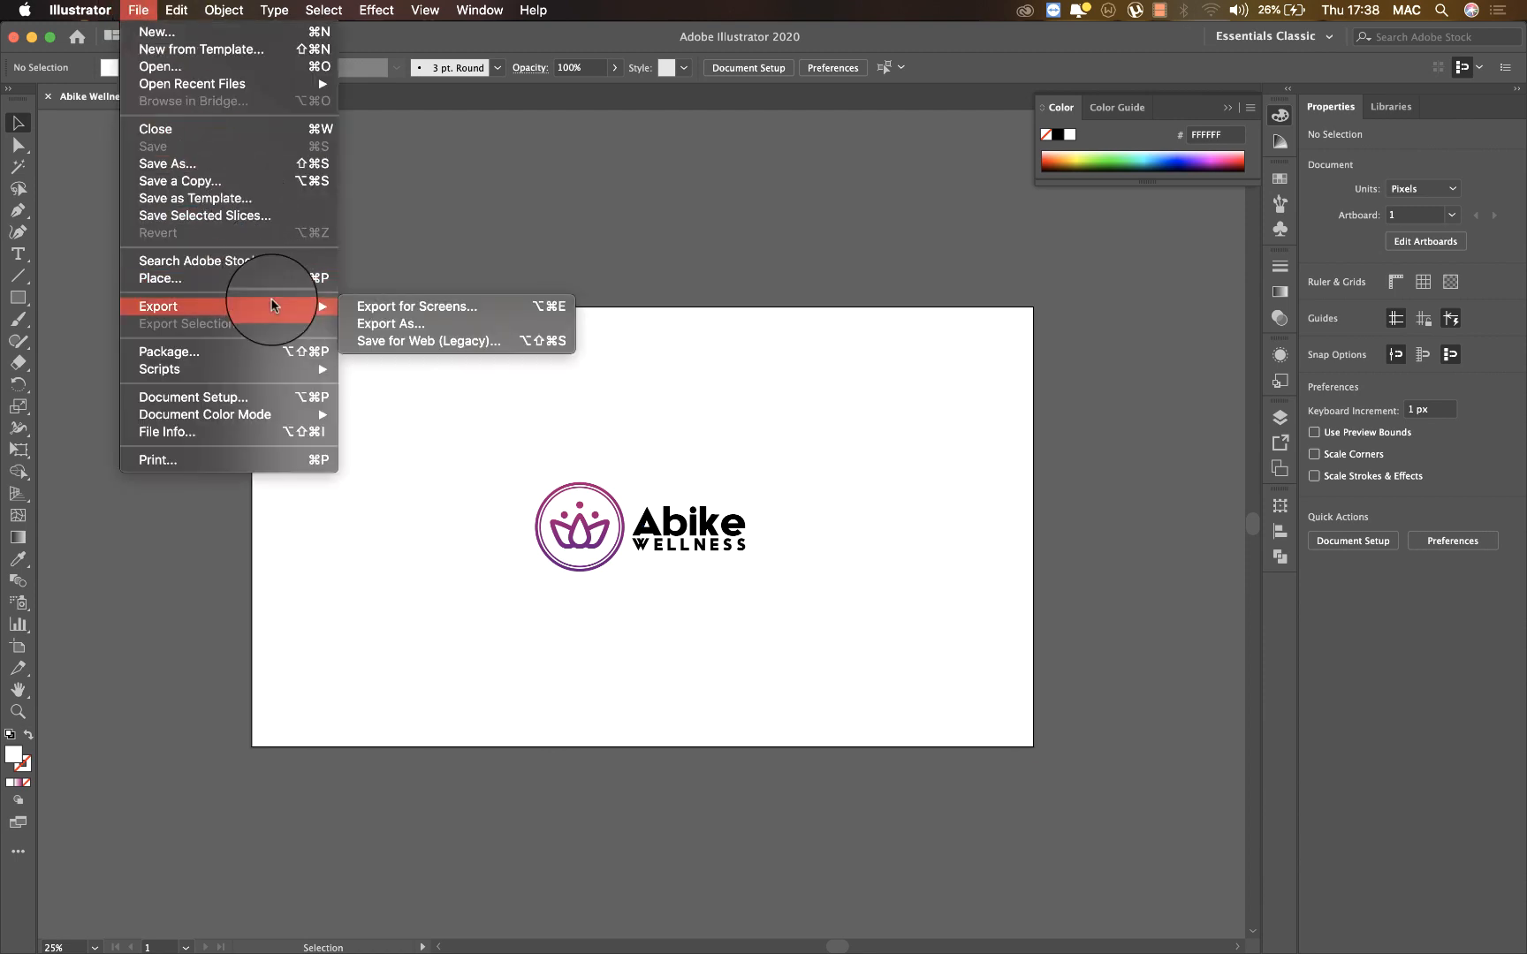
pyautogui.click(437, 324)
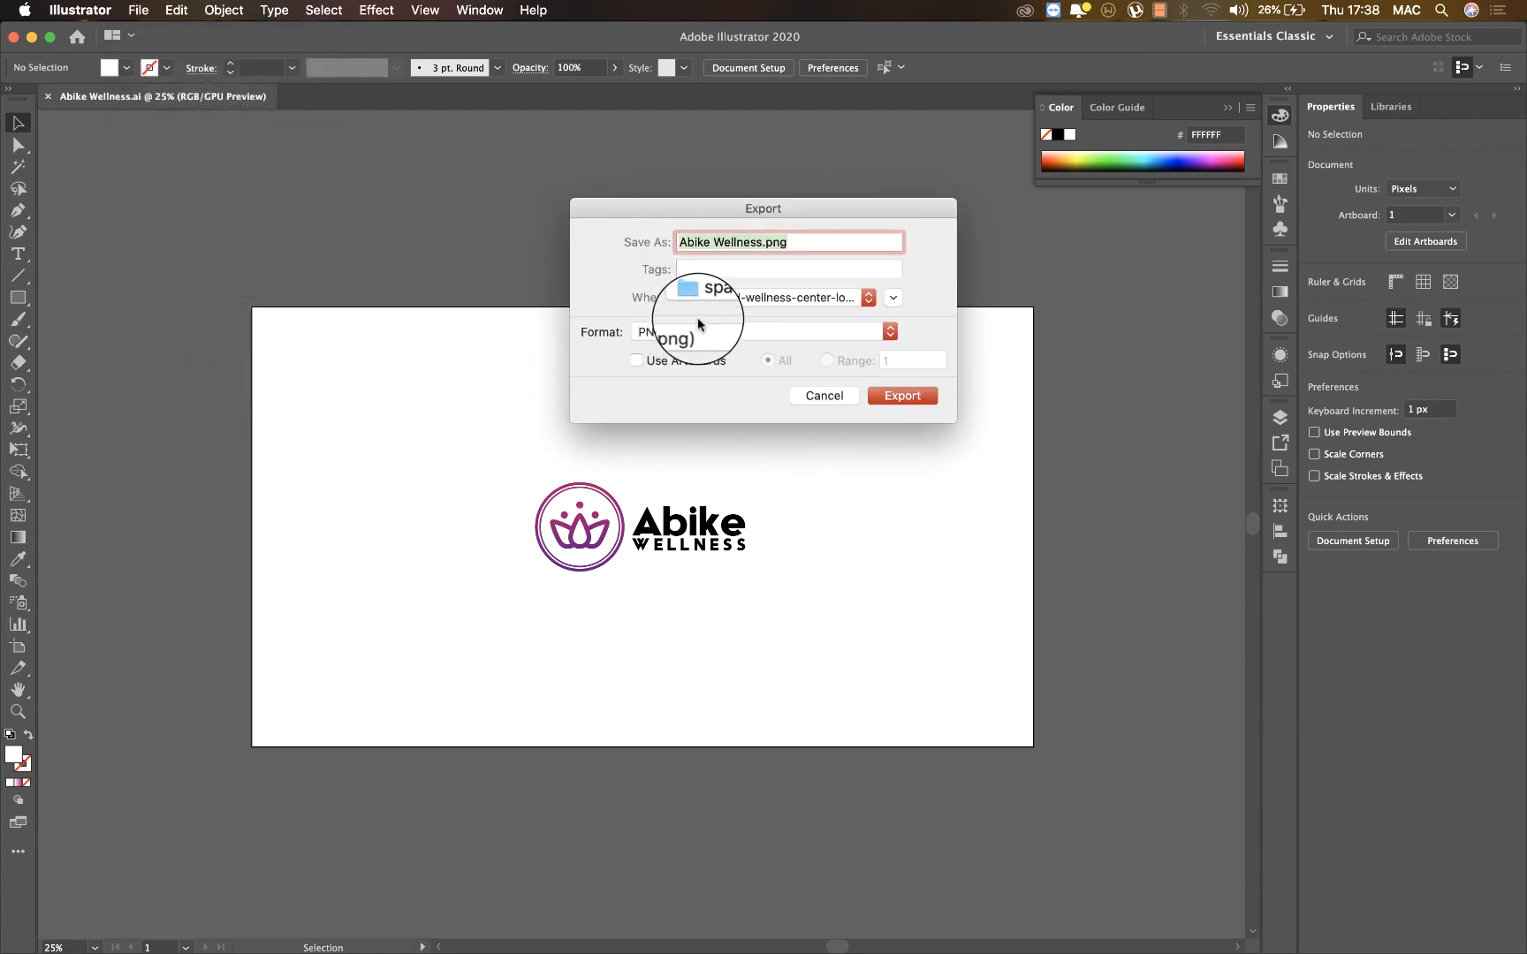
pyautogui.click(899, 396)
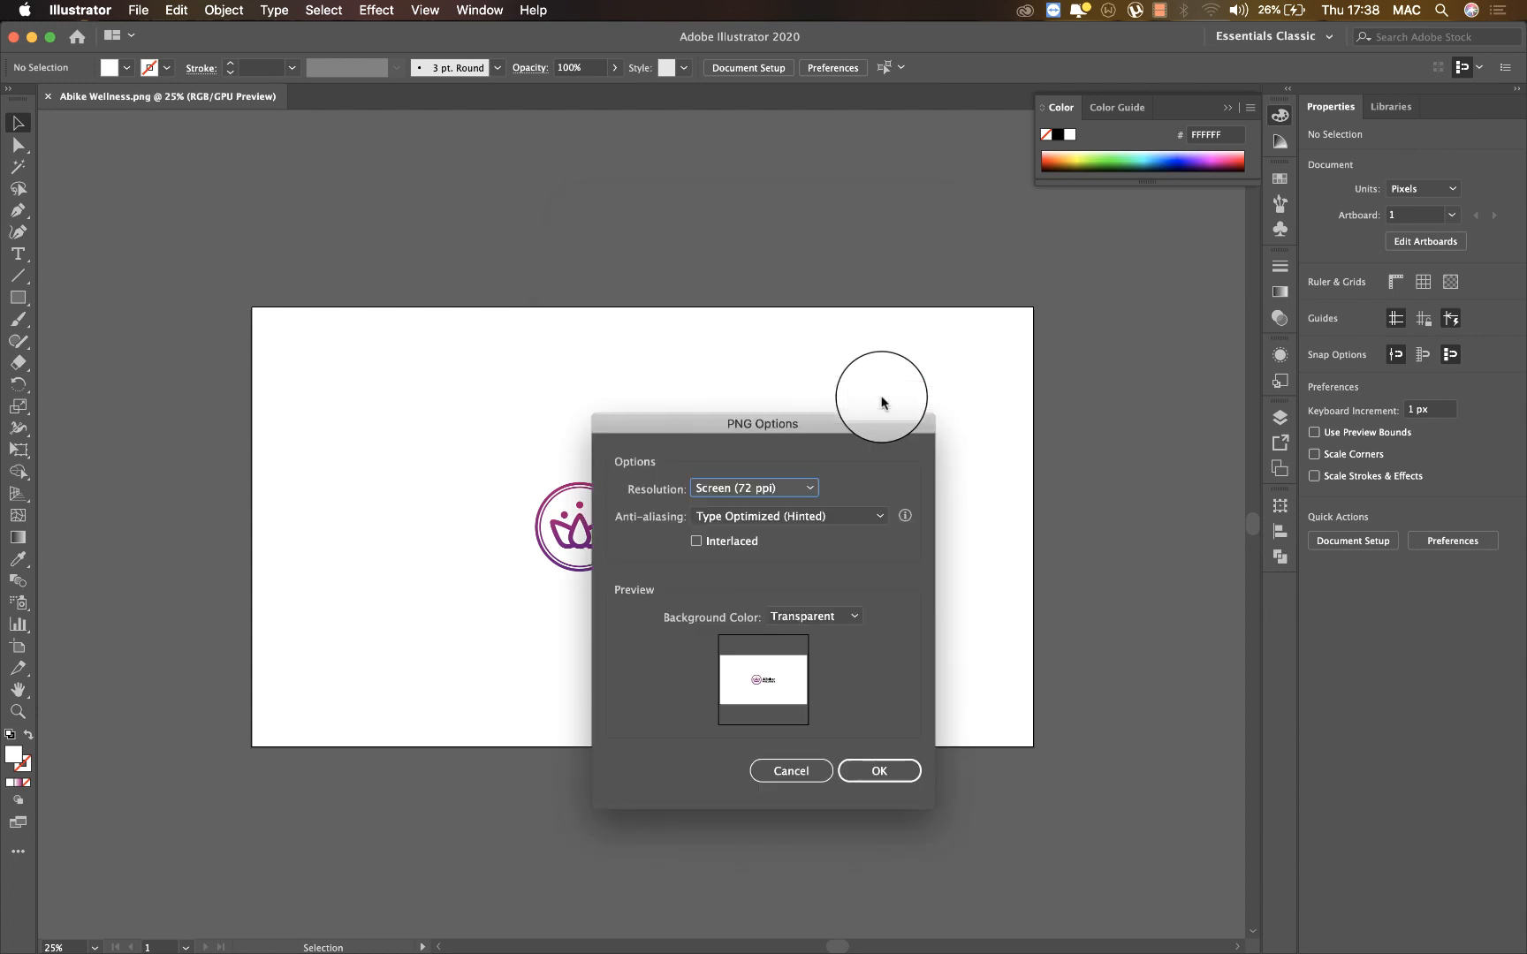
pyautogui.click(874, 772)
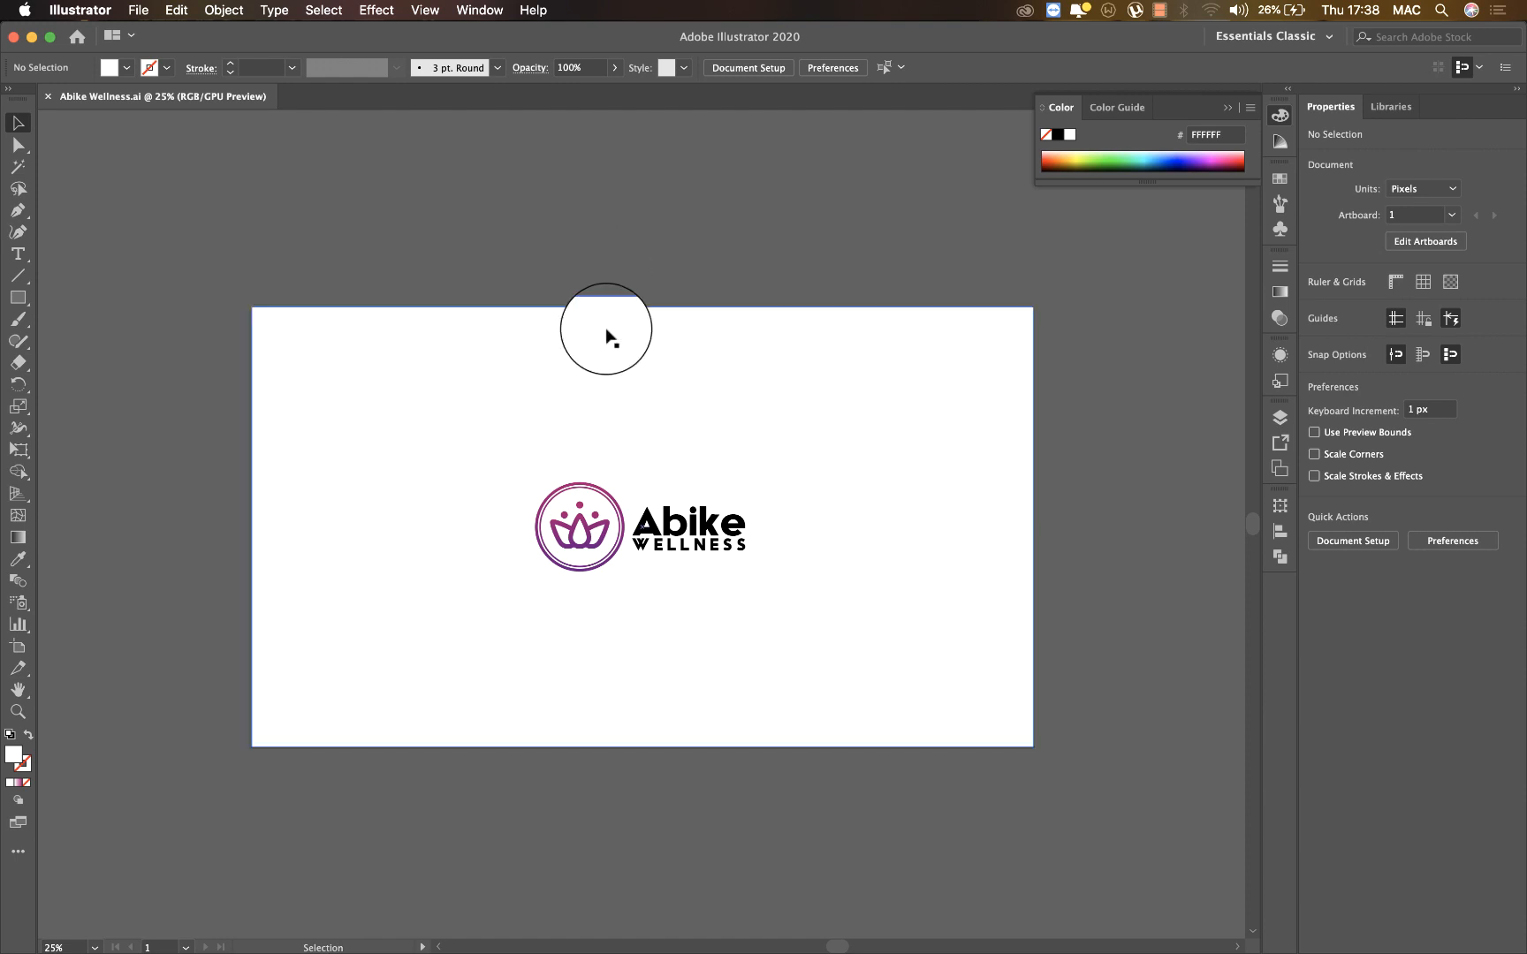
# Switch to artboard editing for the logo's artboard, leaving room beside it for additional artboards
pyautogui.press('super+minus')
pyautogui.press('super+minus')
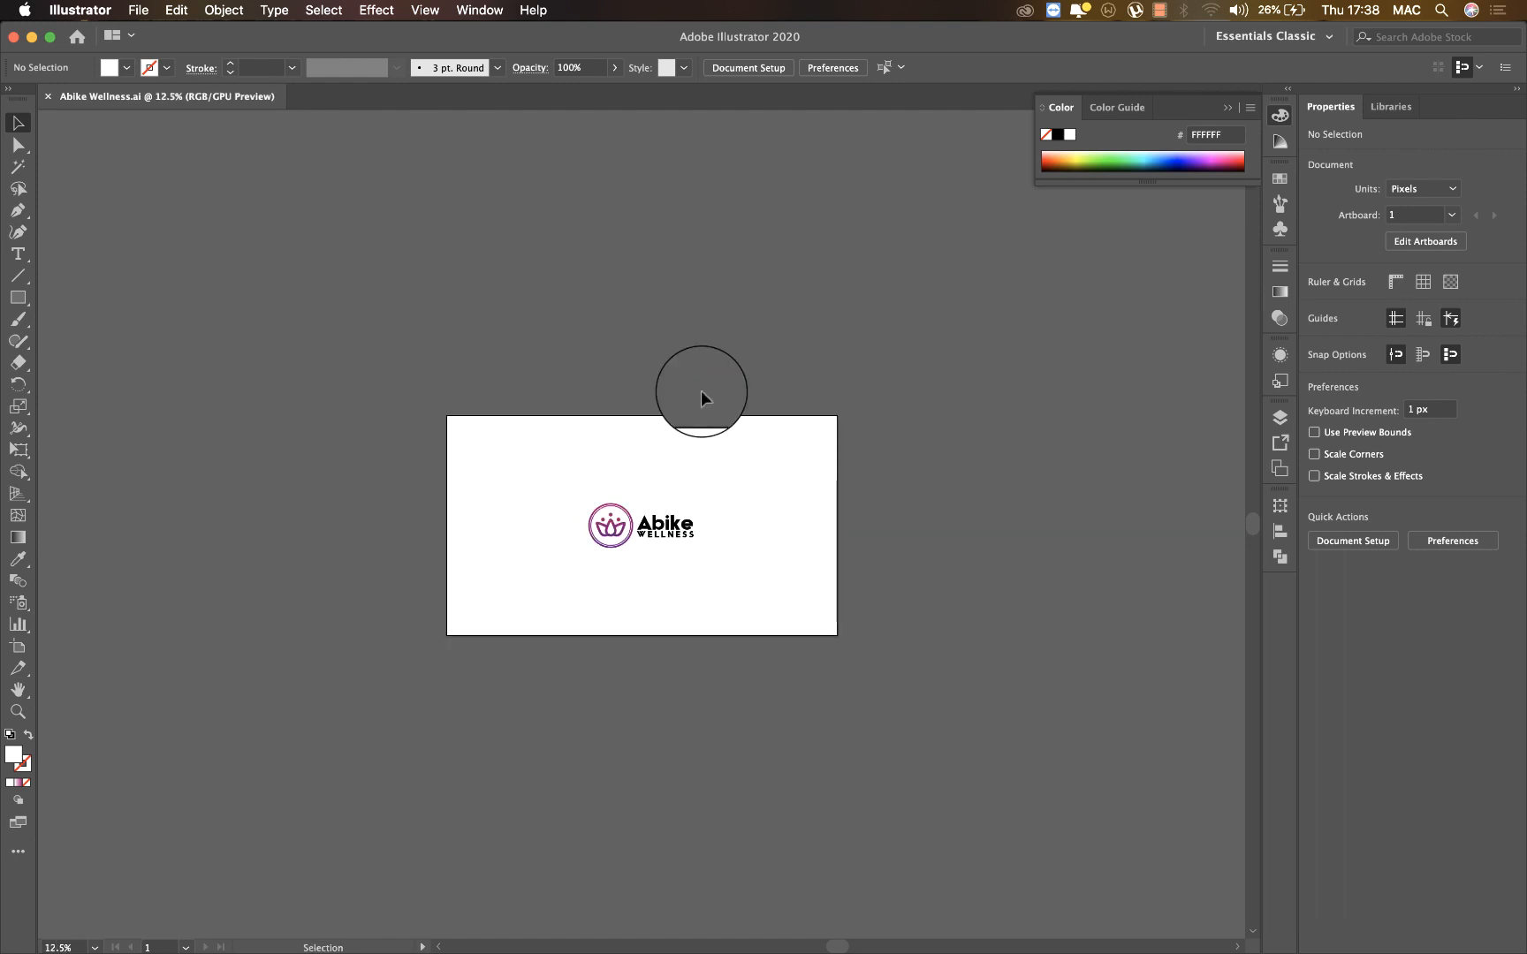
pyautogui.click(657, 464)
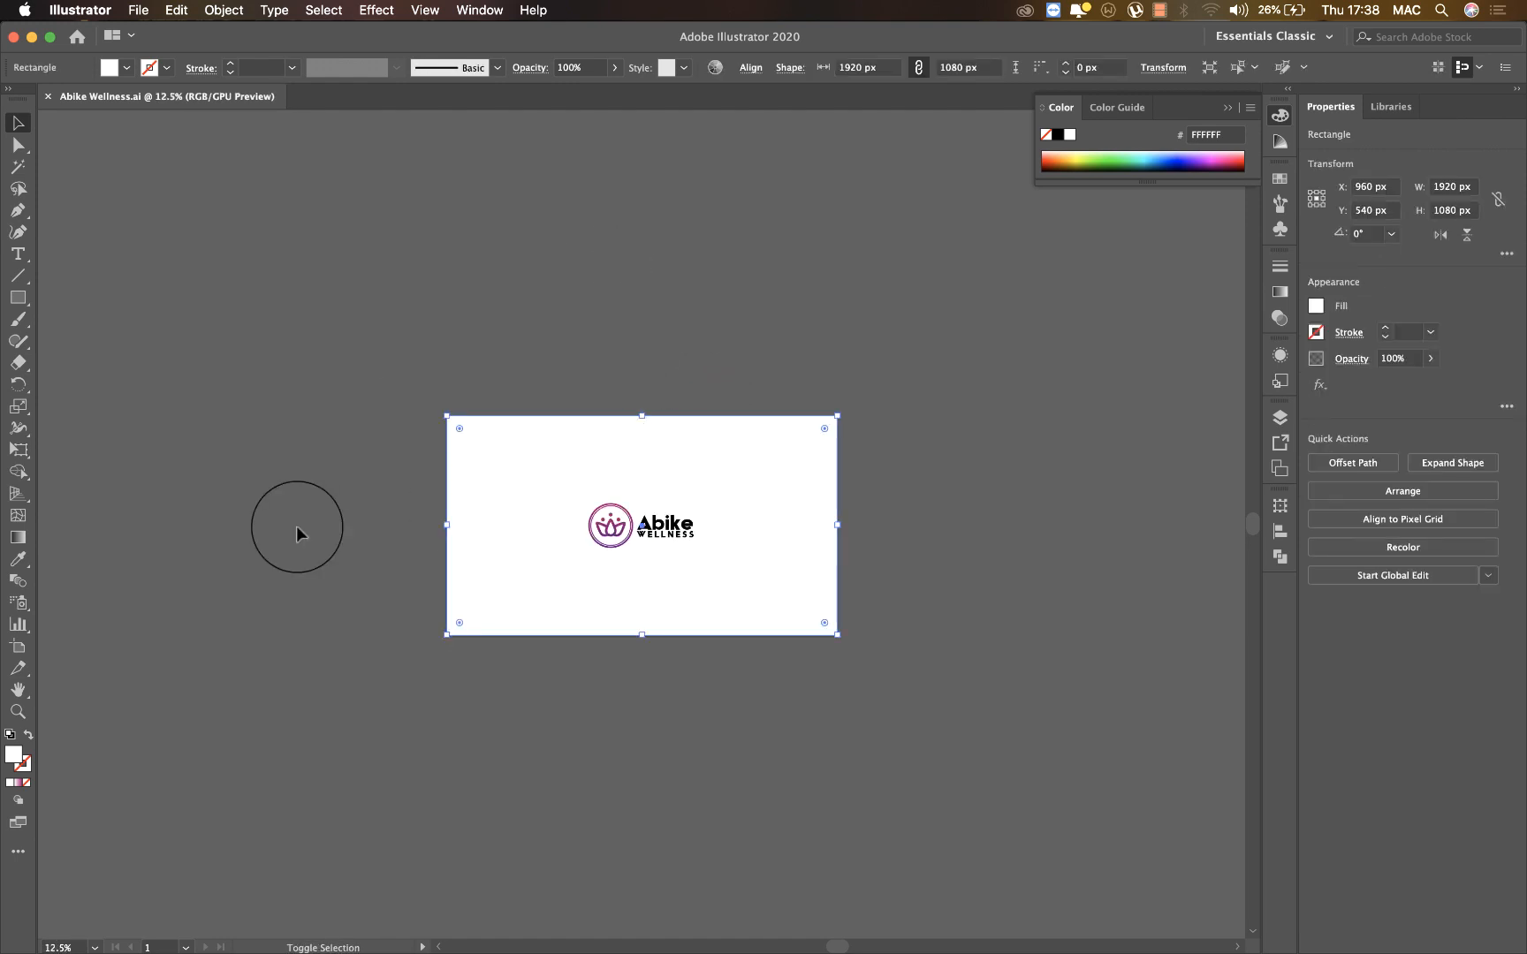
pyautogui.hotkey('shift', 'o')
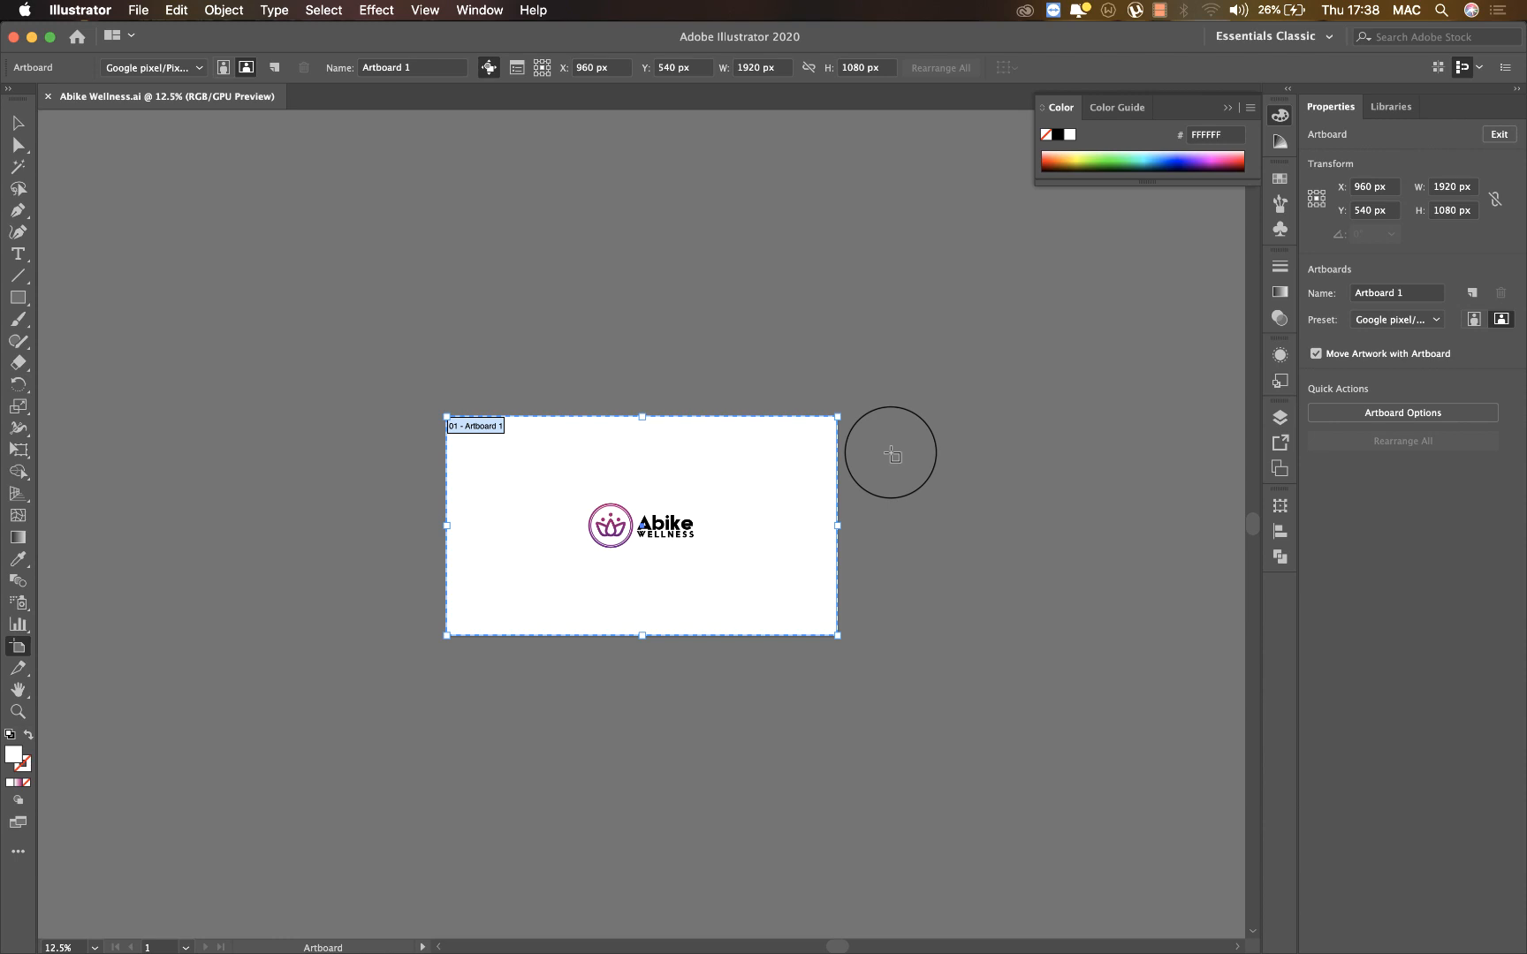
pyautogui.moveTo(892, 455); pyautogui.dragTo(758, 471)
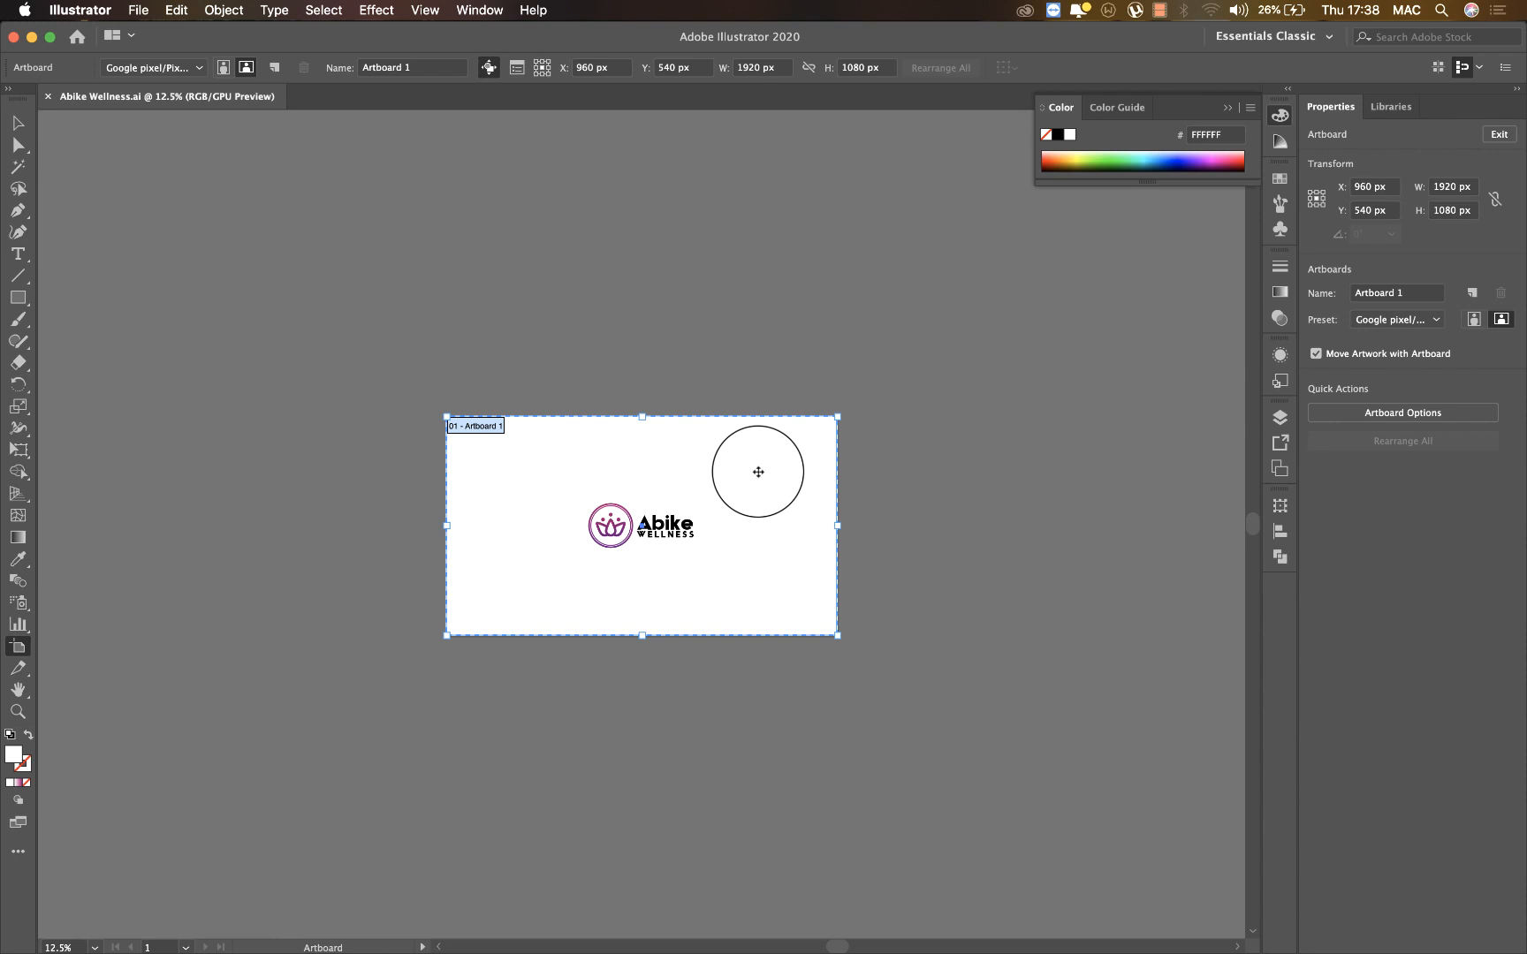
pyautogui.moveTo(758, 475); pyautogui.dragTo(780, 503)
pyautogui.press('super+z')
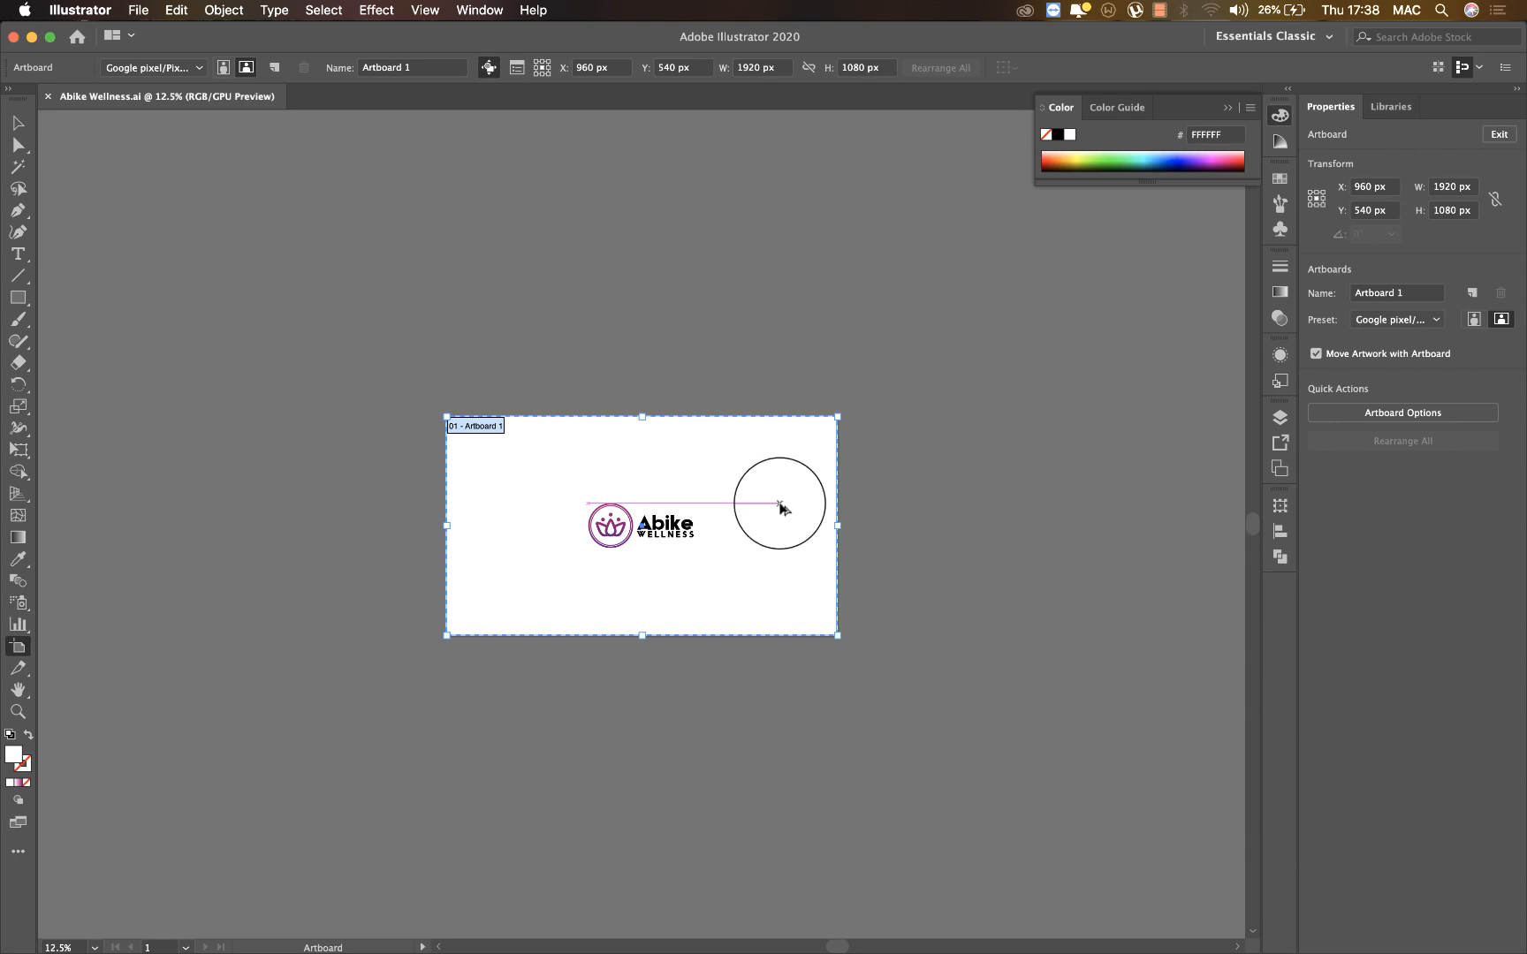
pyautogui.moveTo(780, 507); pyautogui.dragTo(649, 499)
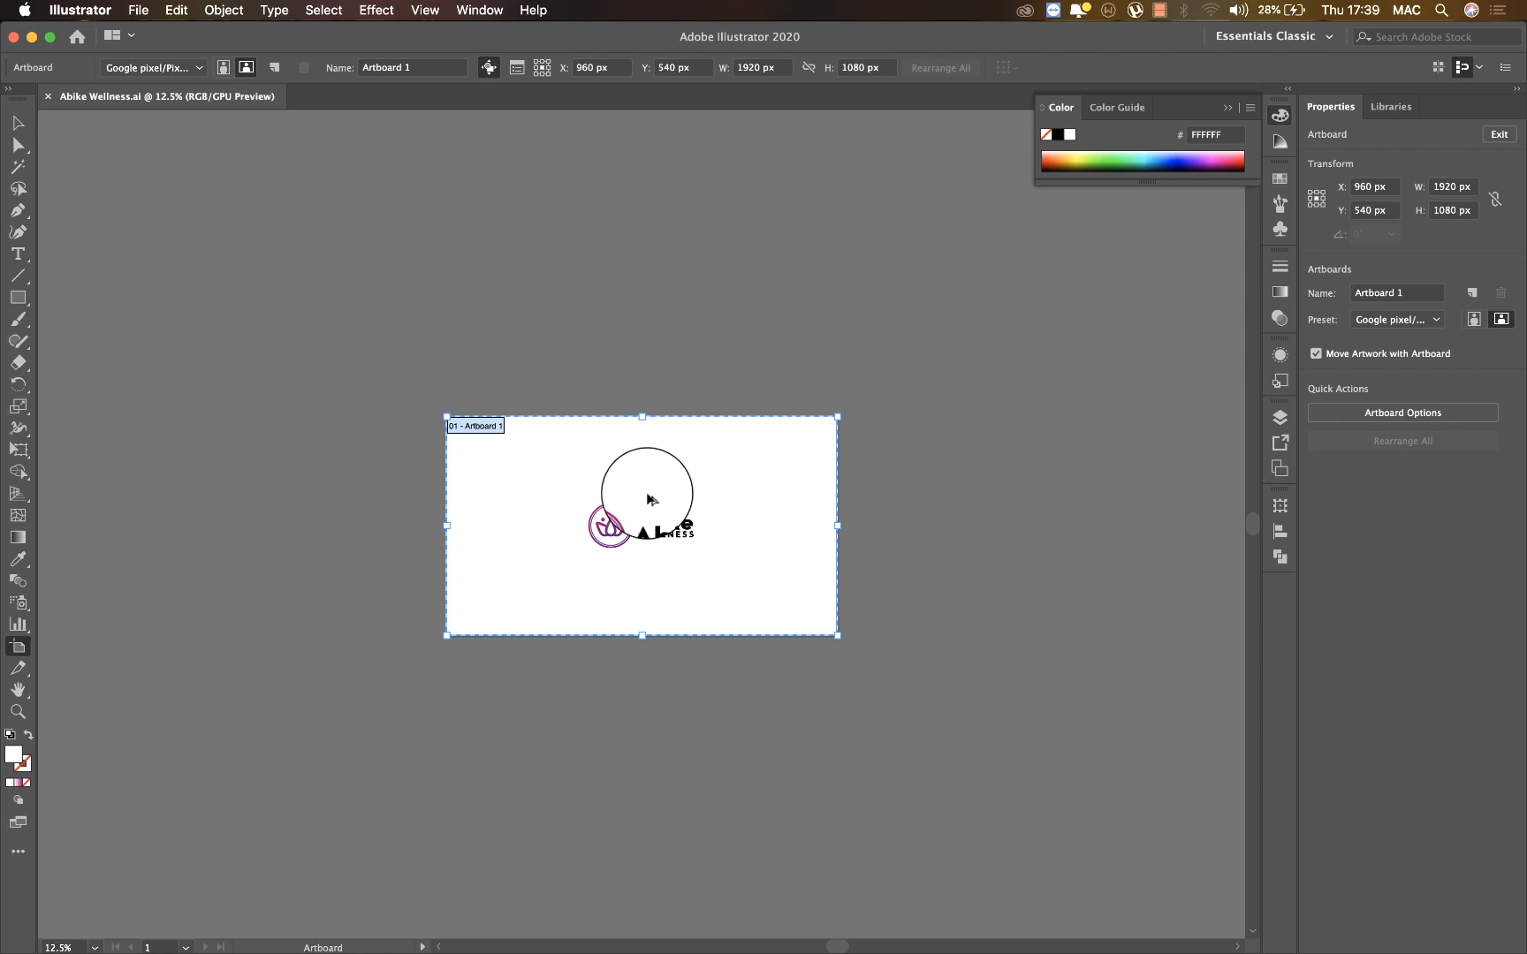
pyautogui.moveTo(649, 500); pyautogui.dragTo(1059, 511)
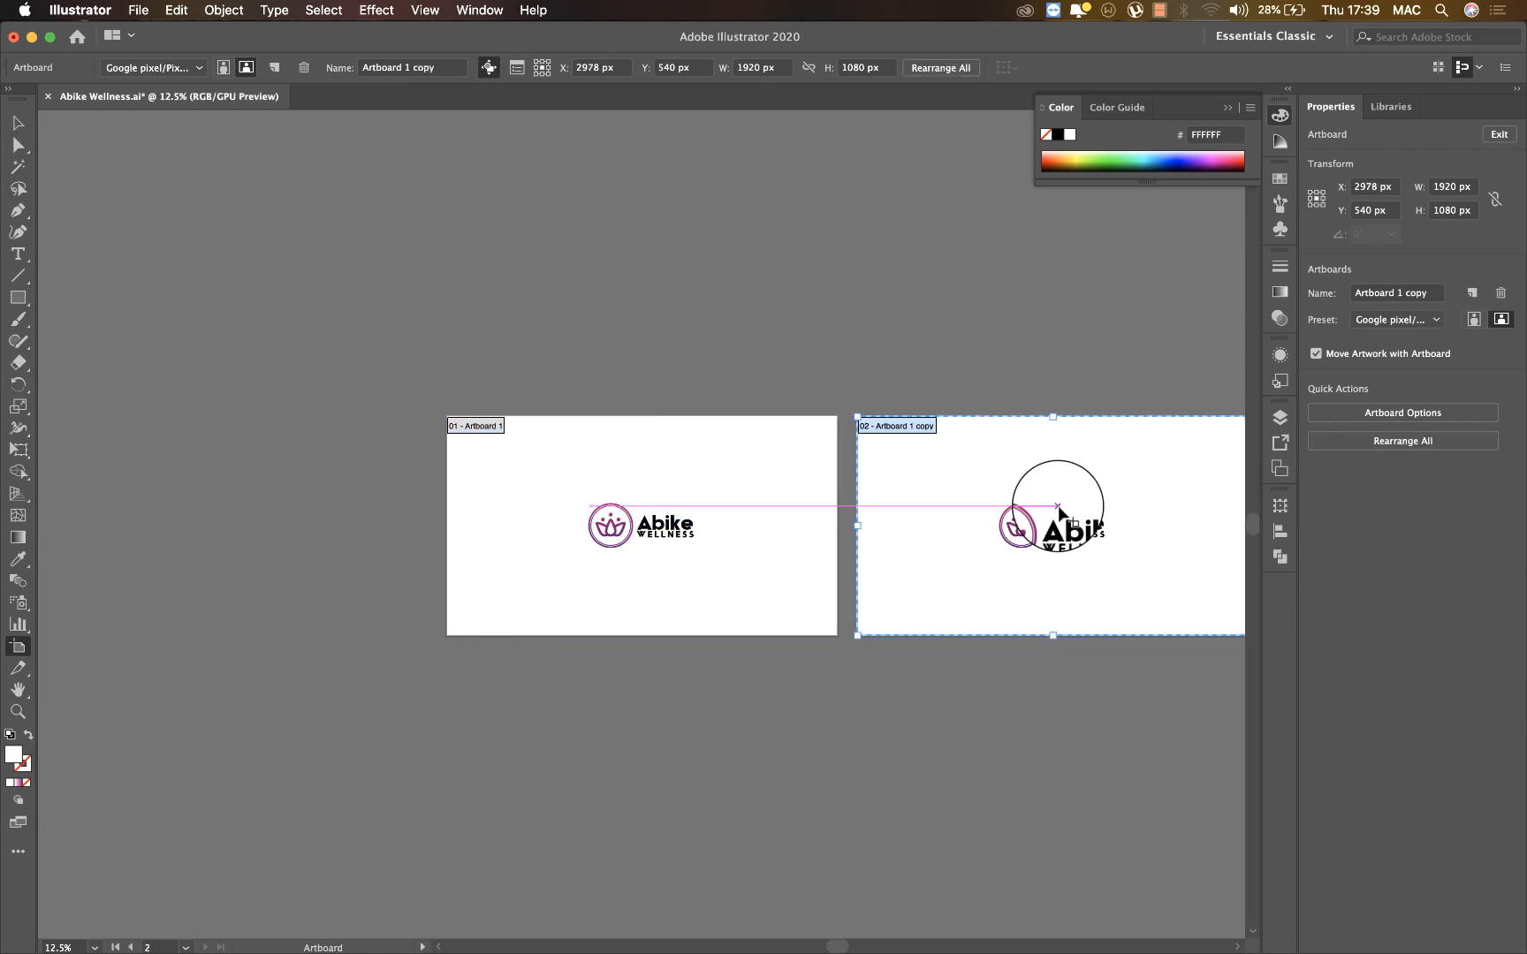
pyautogui.press('super+z')
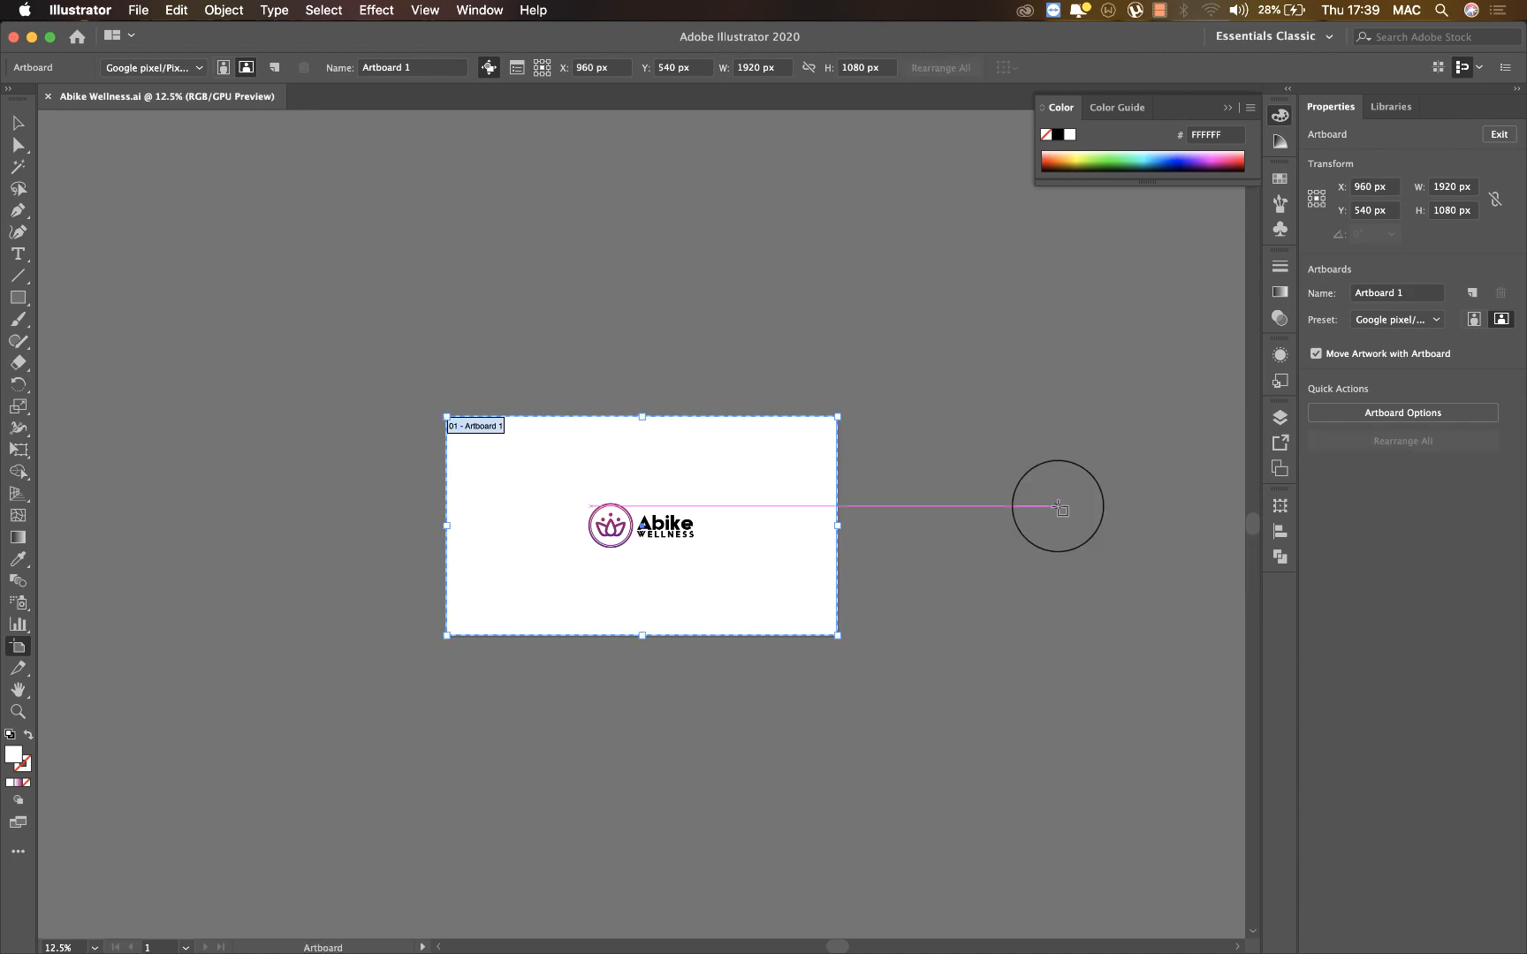
# Duplicate the artboard with its artwork beside the original, and duplicate both artboards below to form a two-by-two grid
pyautogui.moveTo(577, 497); pyautogui.dragTo(957, 493)
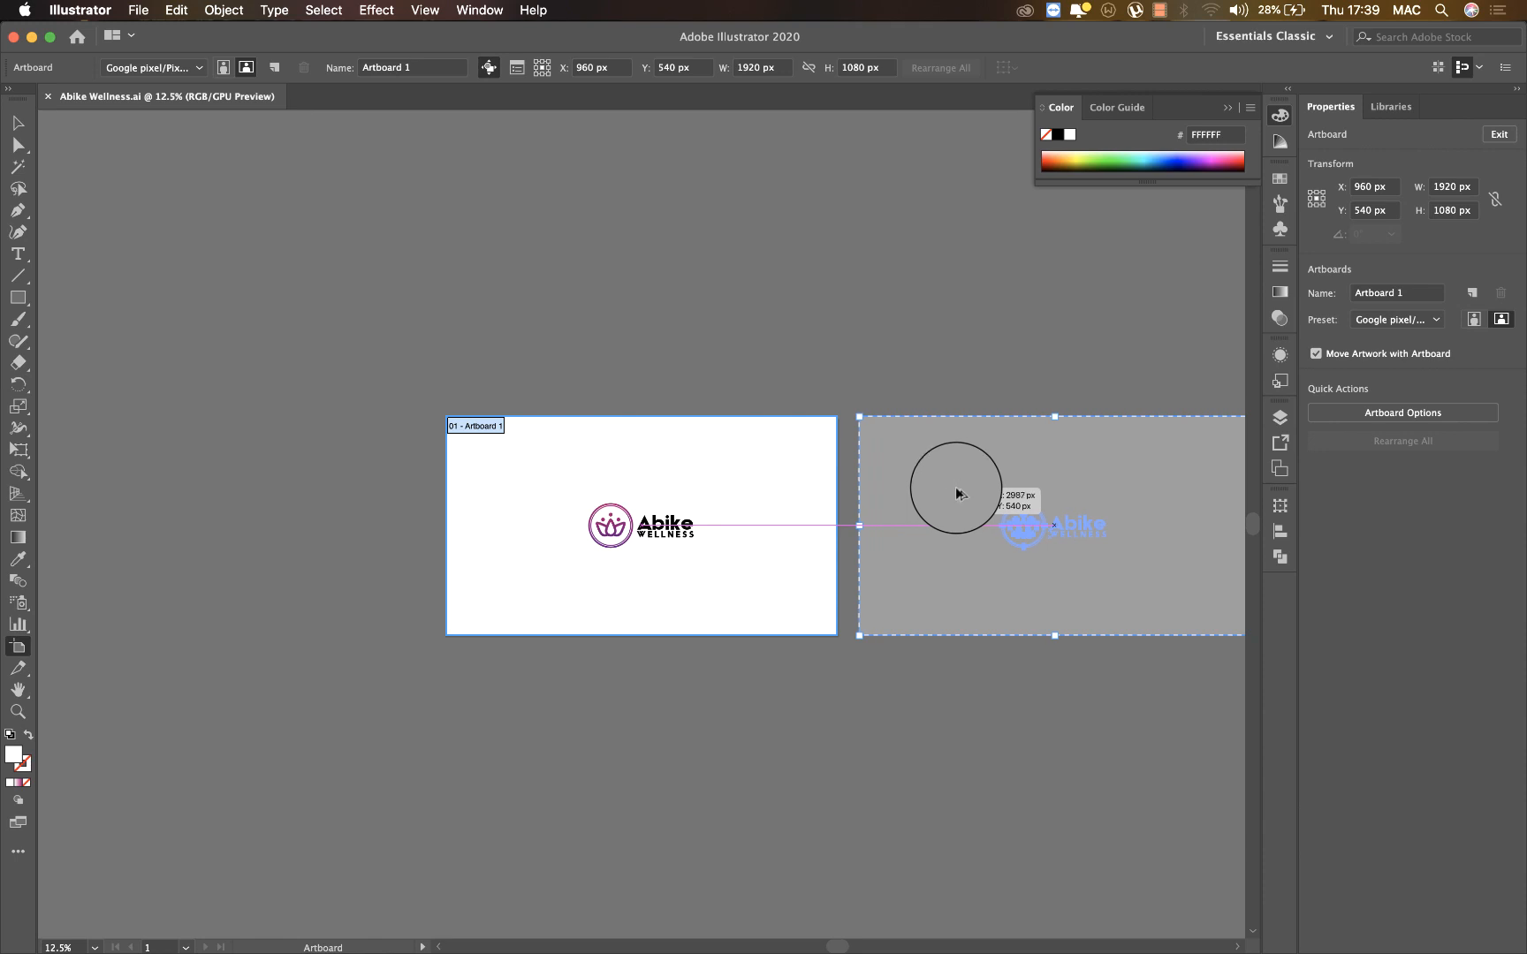
pyautogui.moveTo(959, 493); pyautogui.dragTo(950, 496)
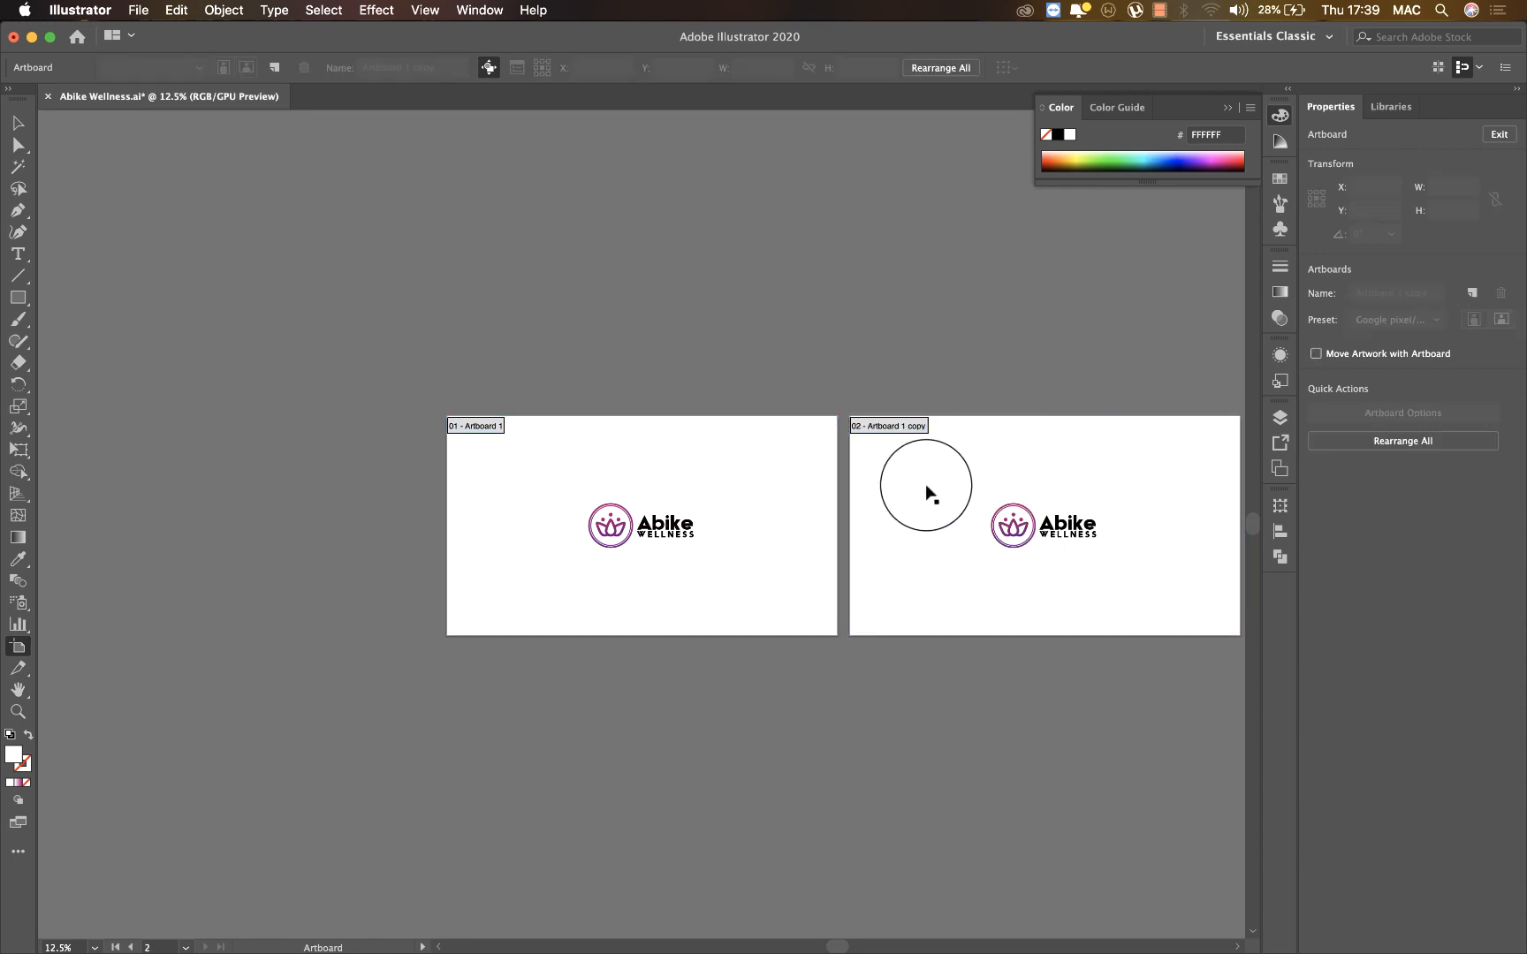
pyautogui.keyDown('shift'); pyautogui.click(825, 454); pyautogui.keyUp('shift')
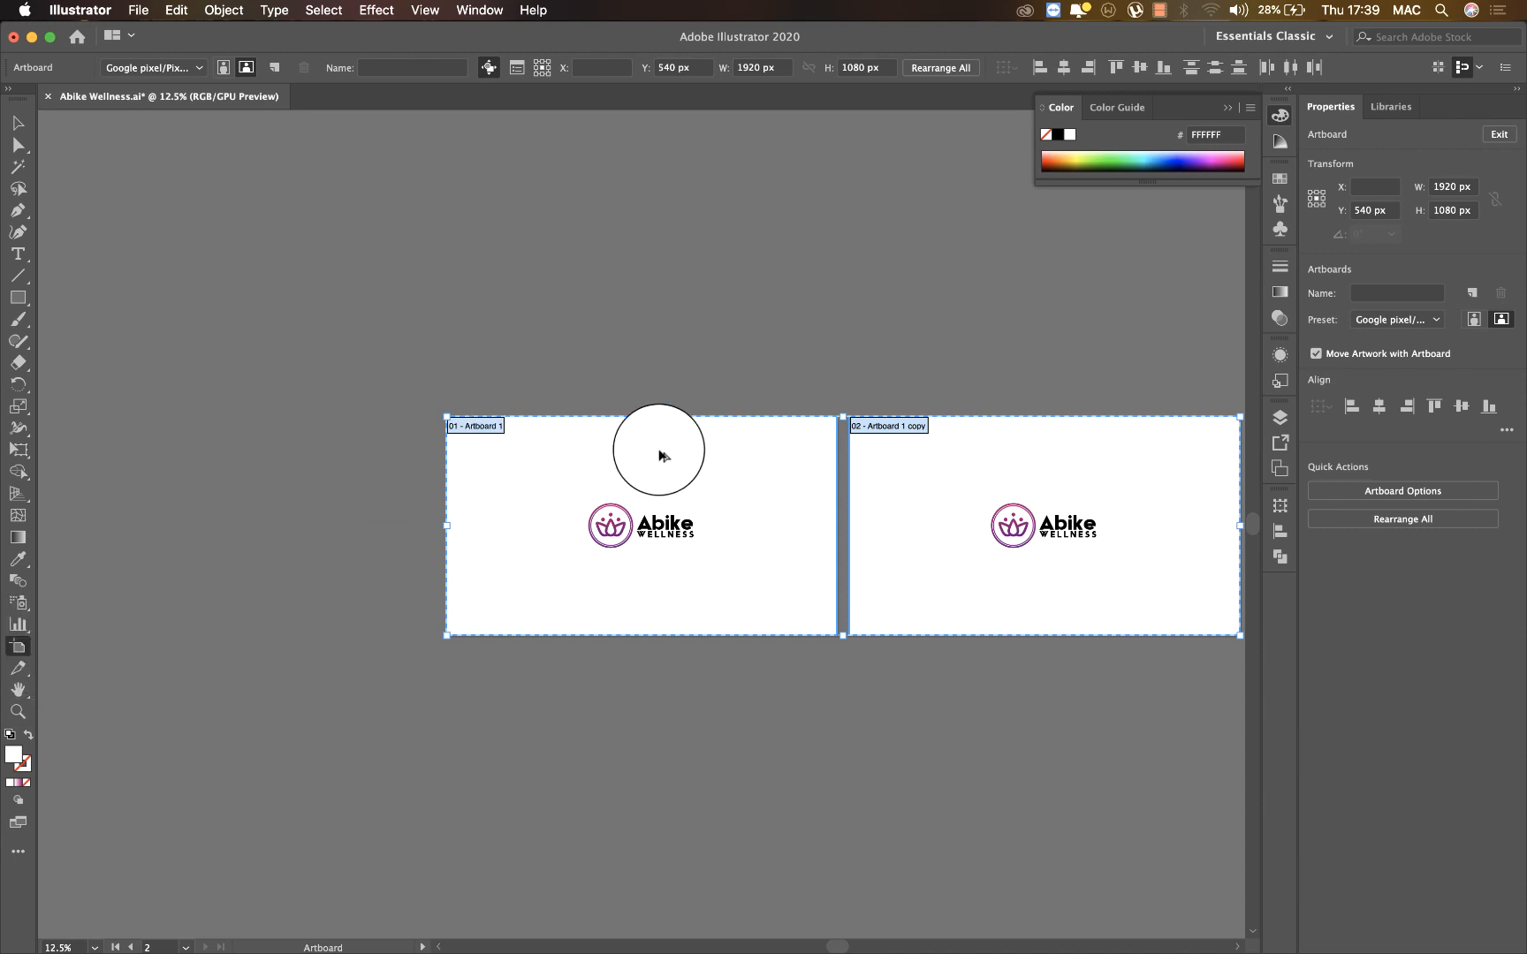
pyautogui.moveTo(658, 455); pyautogui.dragTo(648, 680)
pyautogui.press('Escape')
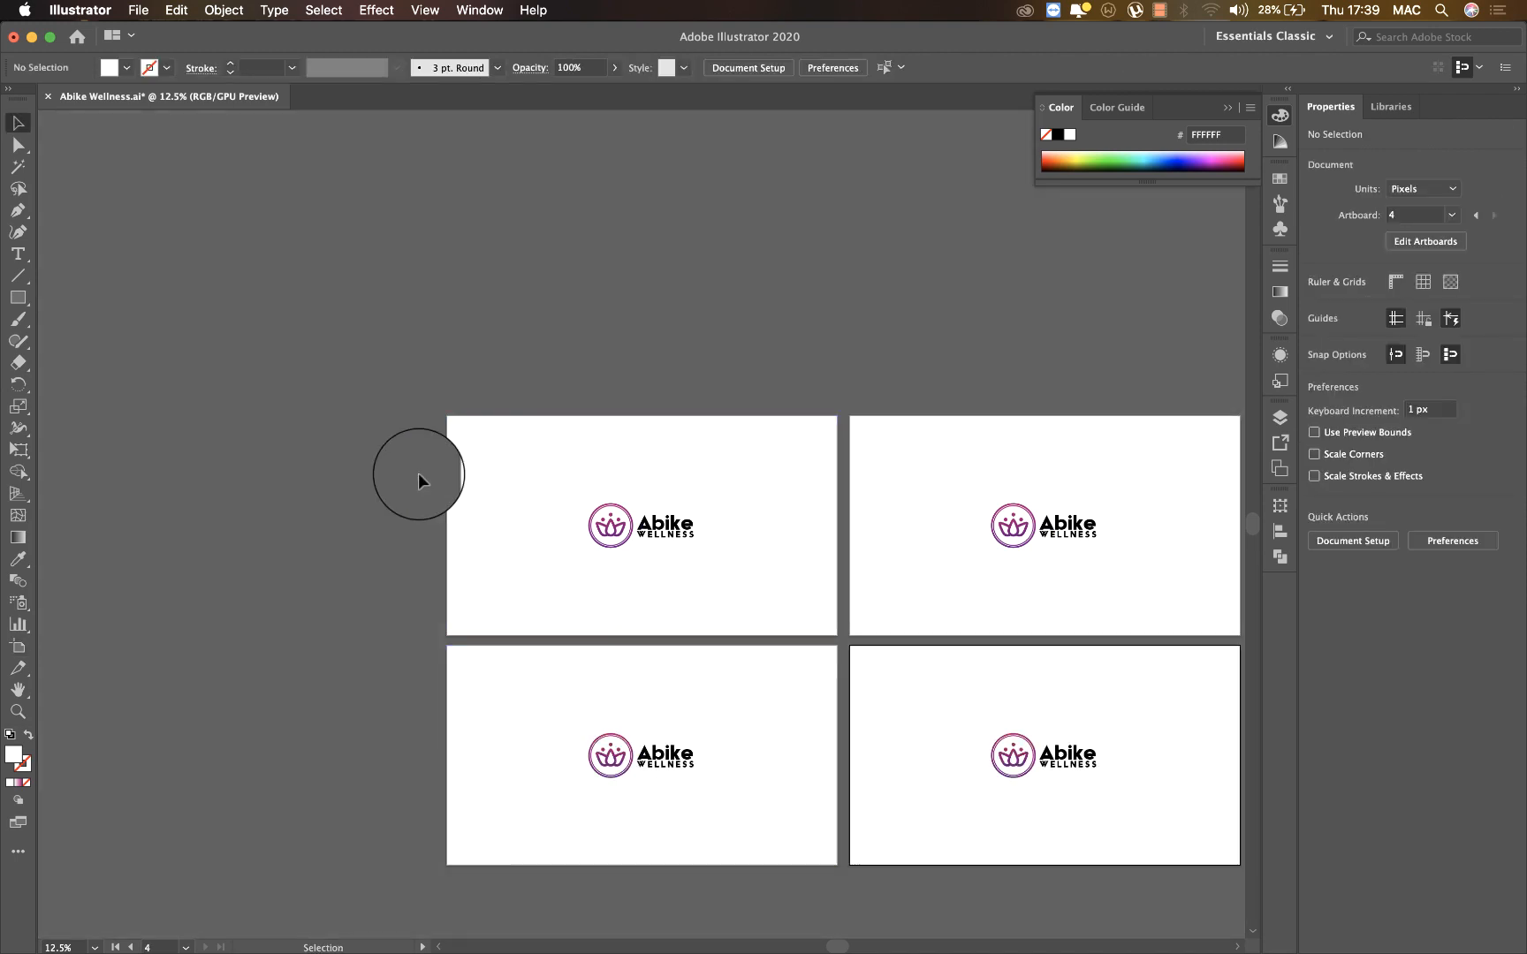
# Fill the first artboard's background rectangle with the purple-to-magenta gradient sampled from its logo emblem
pyautogui.click(562, 477)
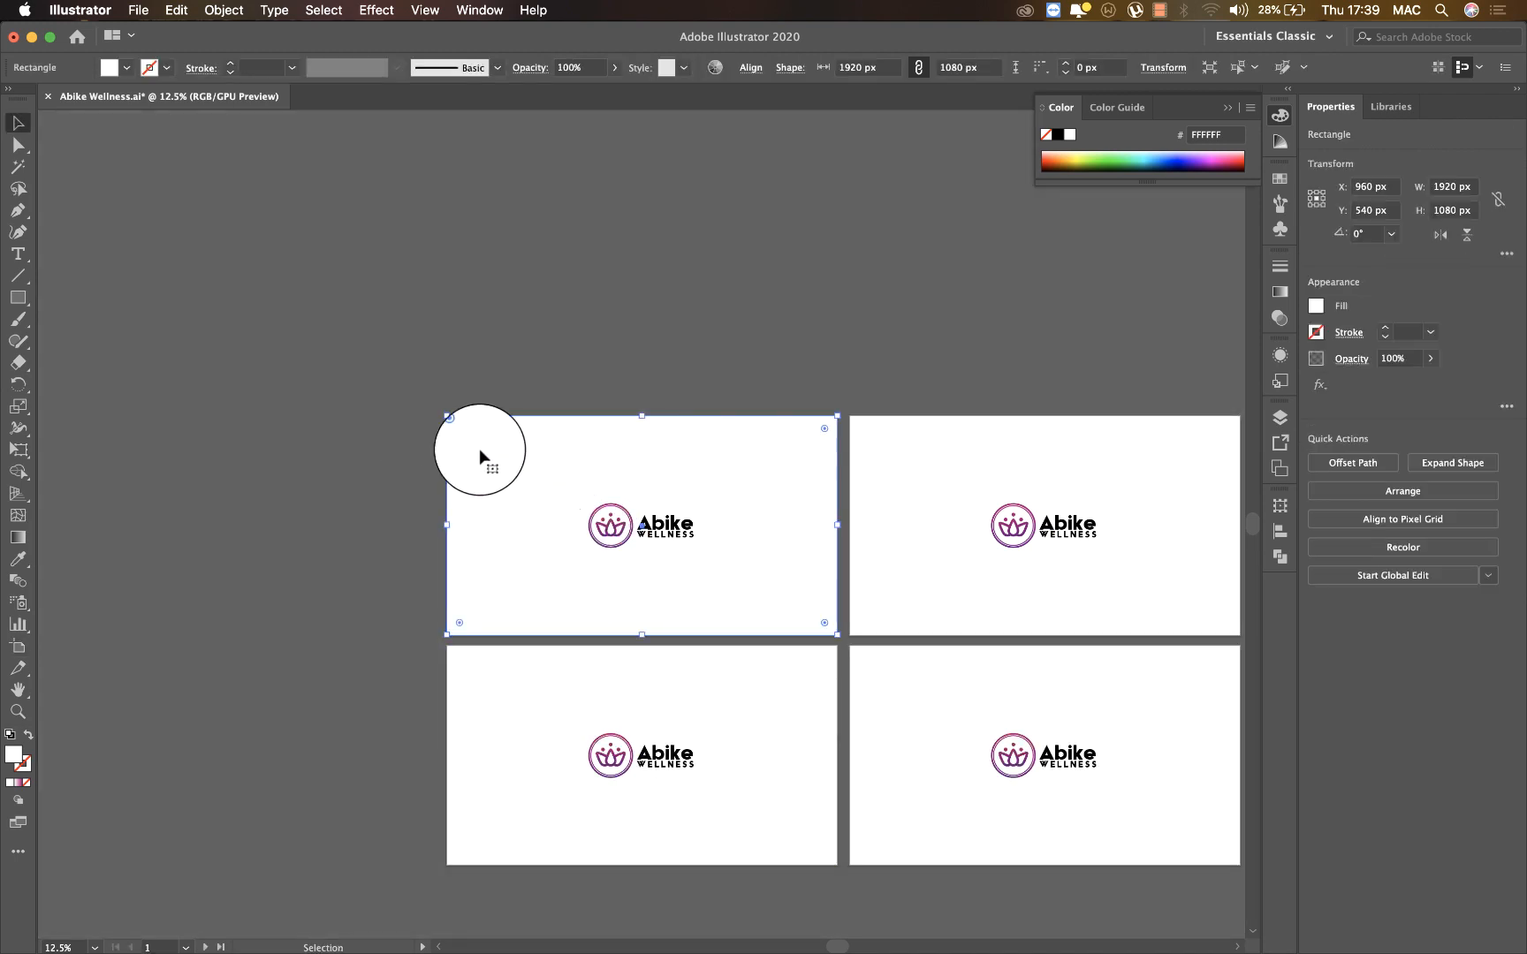
pyautogui.press('i')
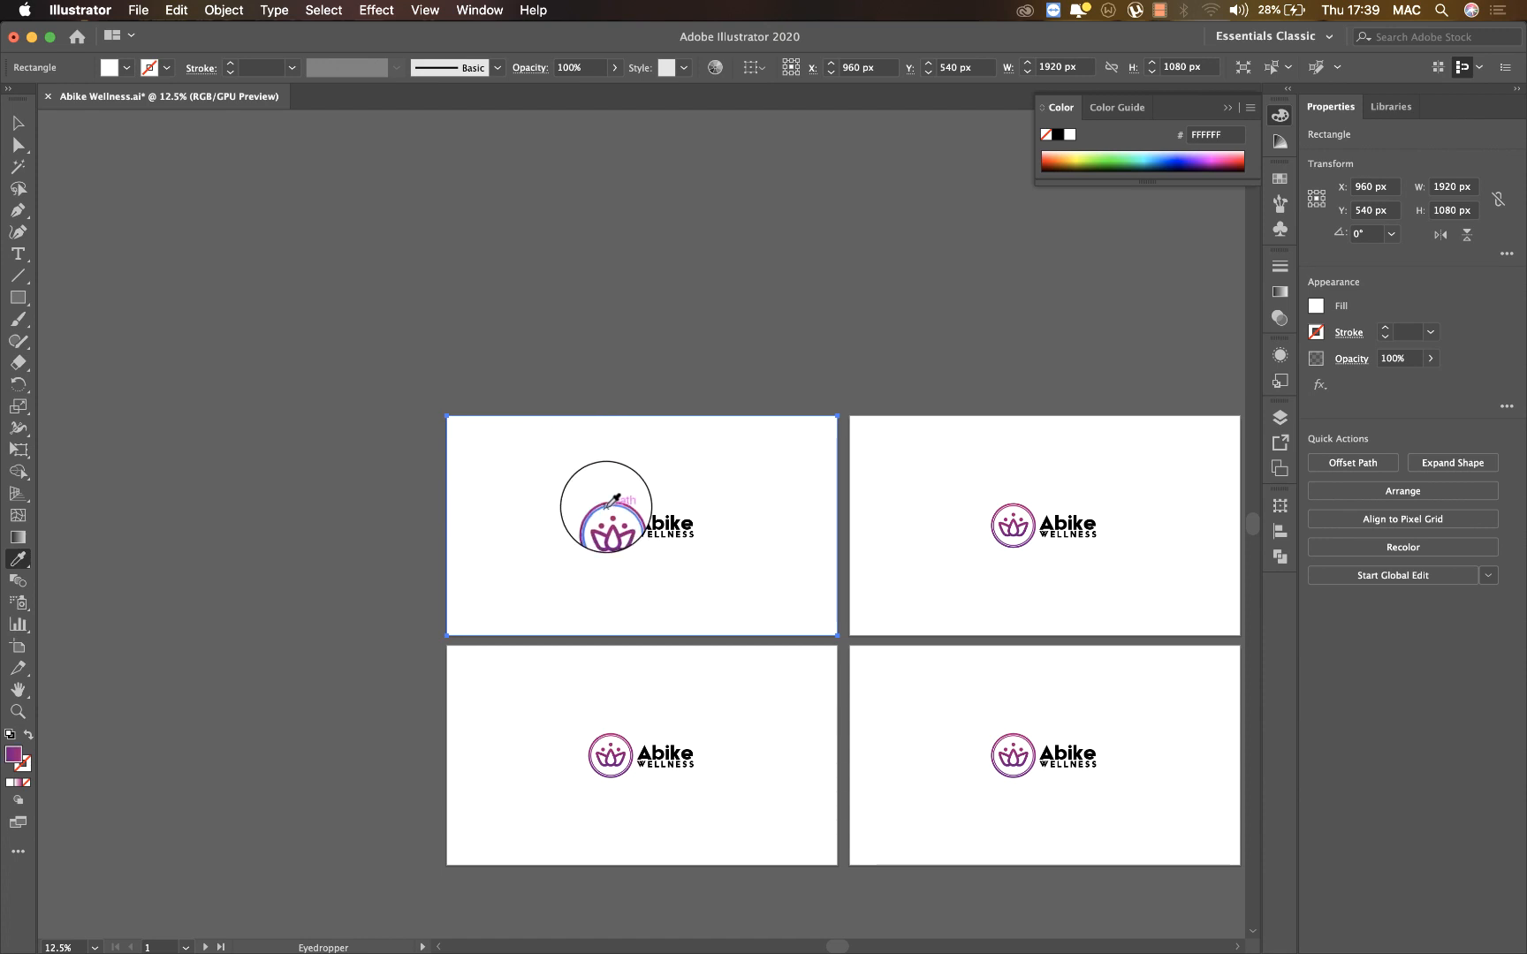
pyautogui.click(608, 505)
pyautogui.press('g')
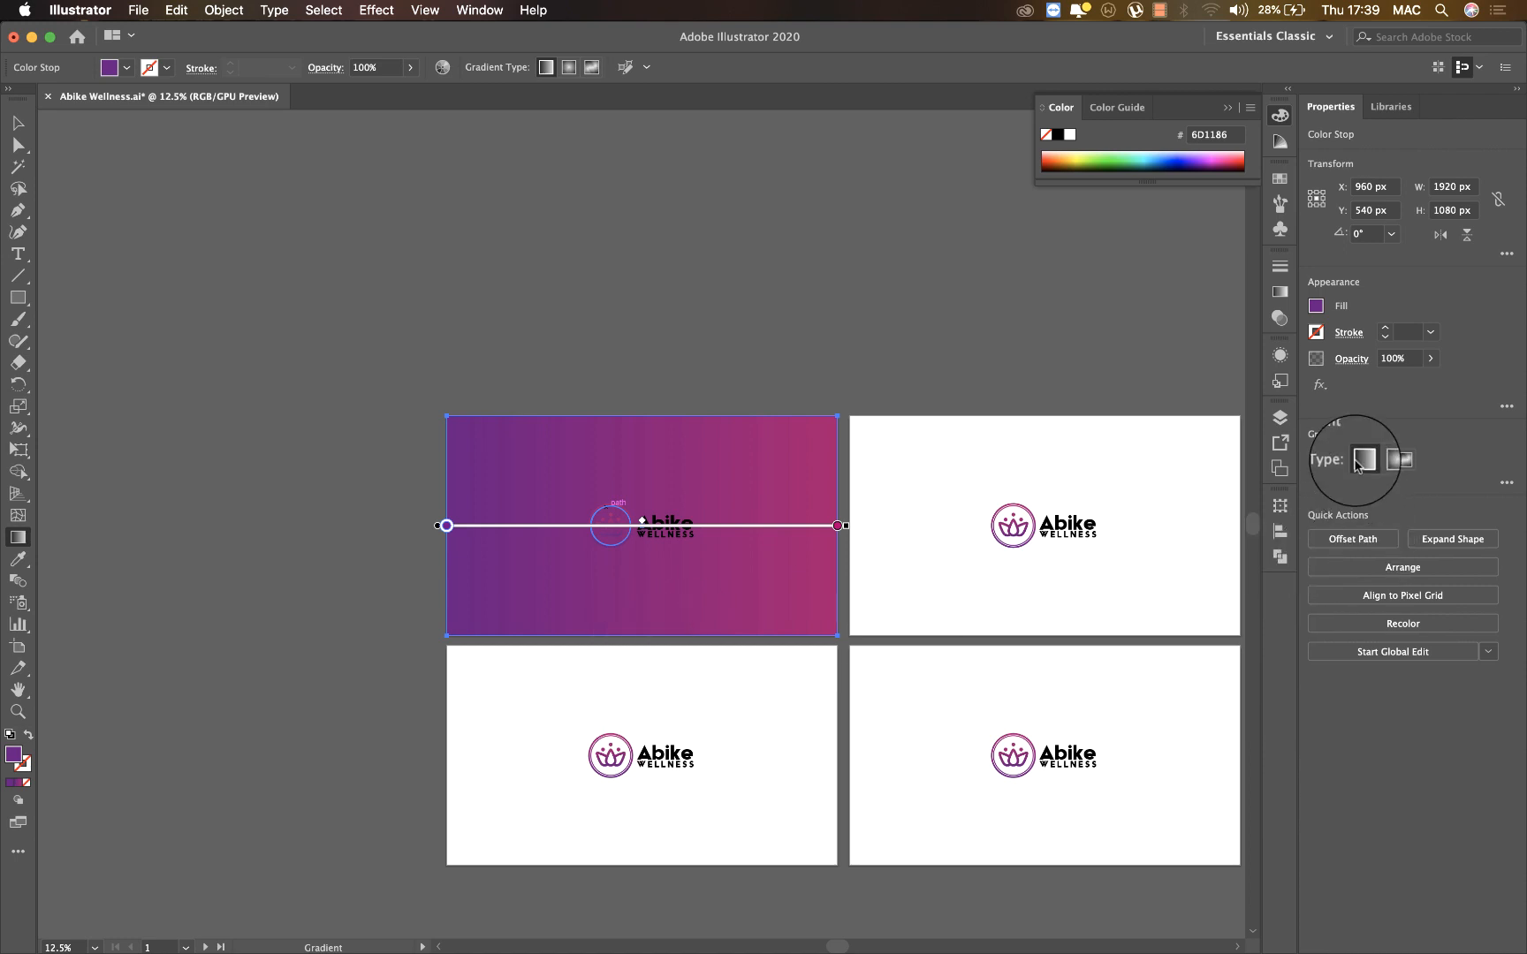
# Try a radial gradient centred on the first artboard's background rectangle, and undo it
pyautogui.click(1382, 459)
pyautogui.moveTo(641, 526)
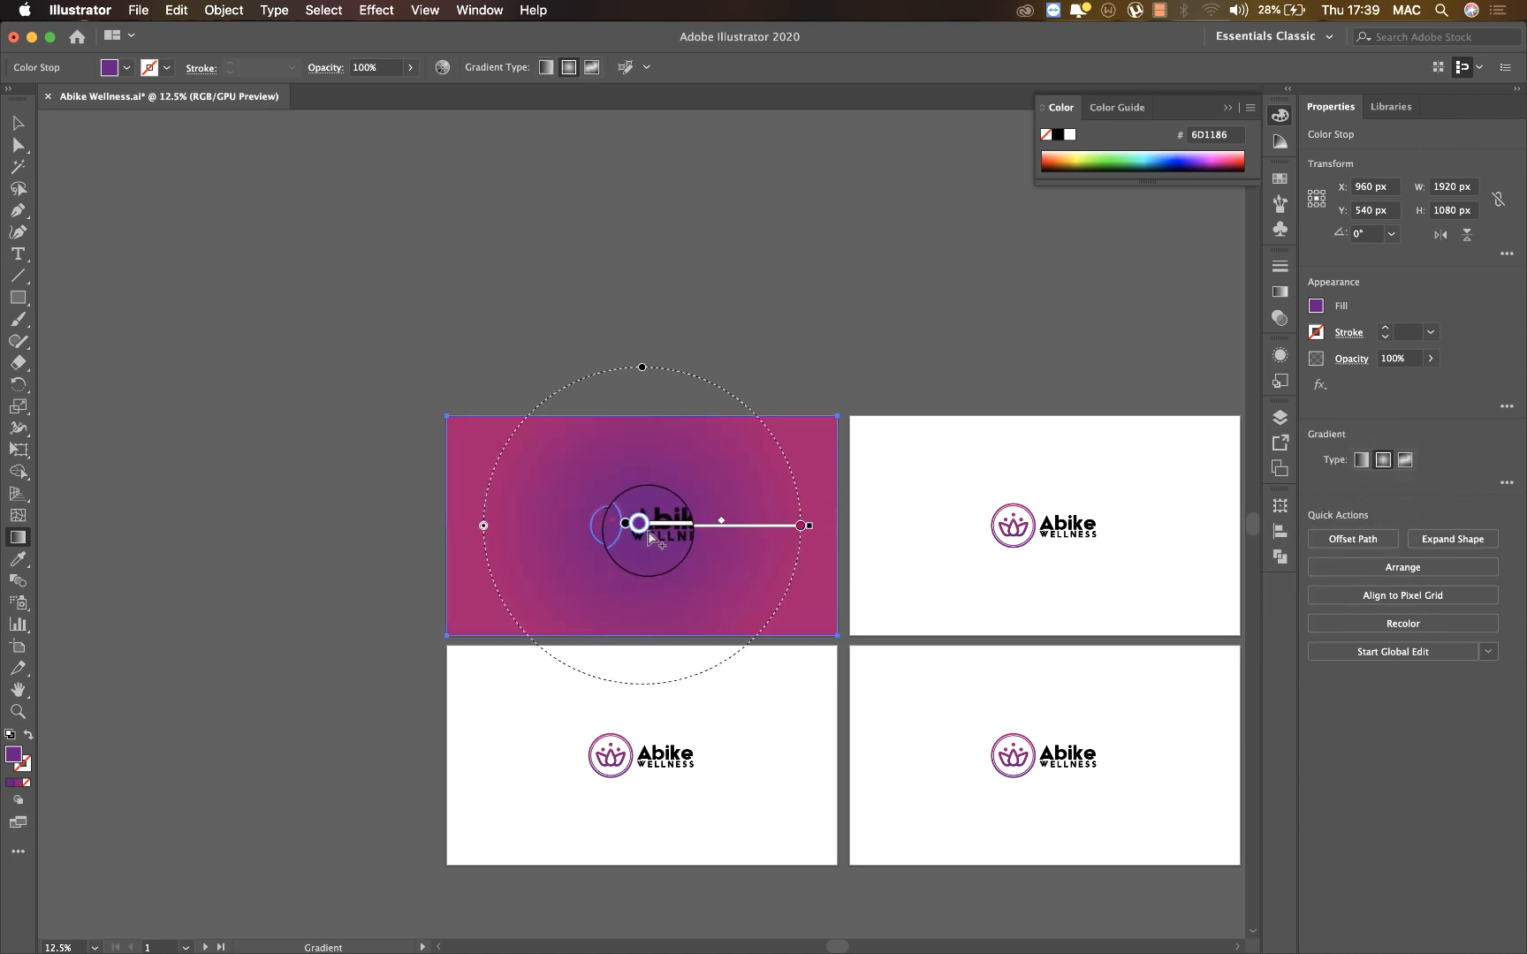
pyautogui.moveTo(645, 530); pyautogui.dragTo(644, 528)
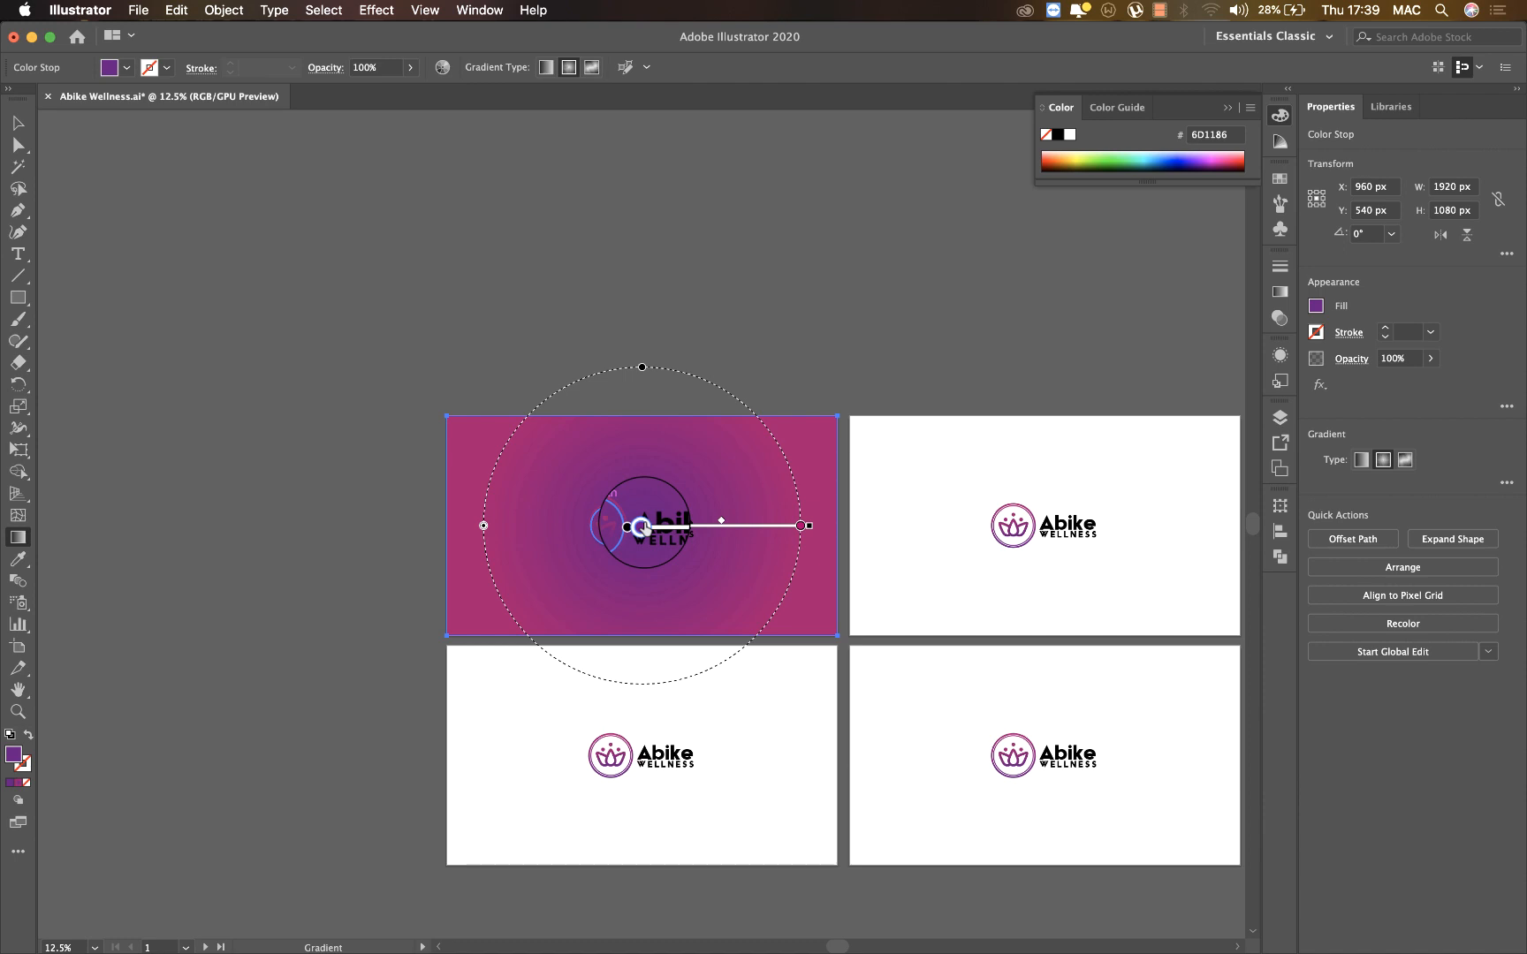
pyautogui.press('super+z')
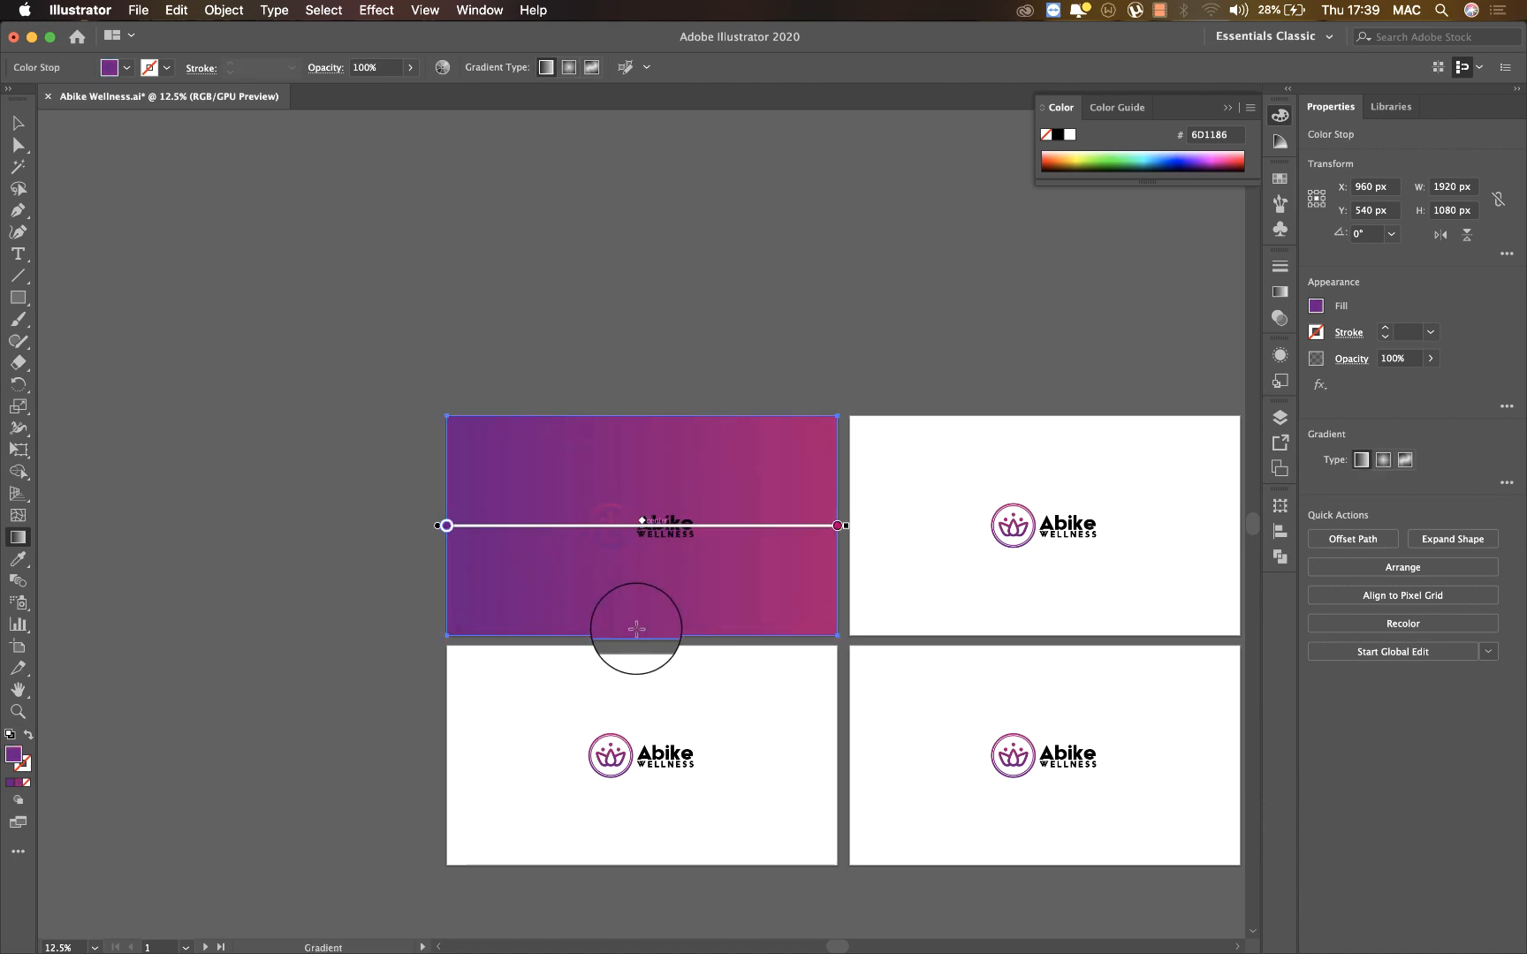
# Redirect the rectangle's linear gradient vertically, running from purple at its lower edge to magenta at its upper edge
pyautogui.moveTo(635, 630); pyautogui.dragTo(640, 431)
pyautogui.press('v')
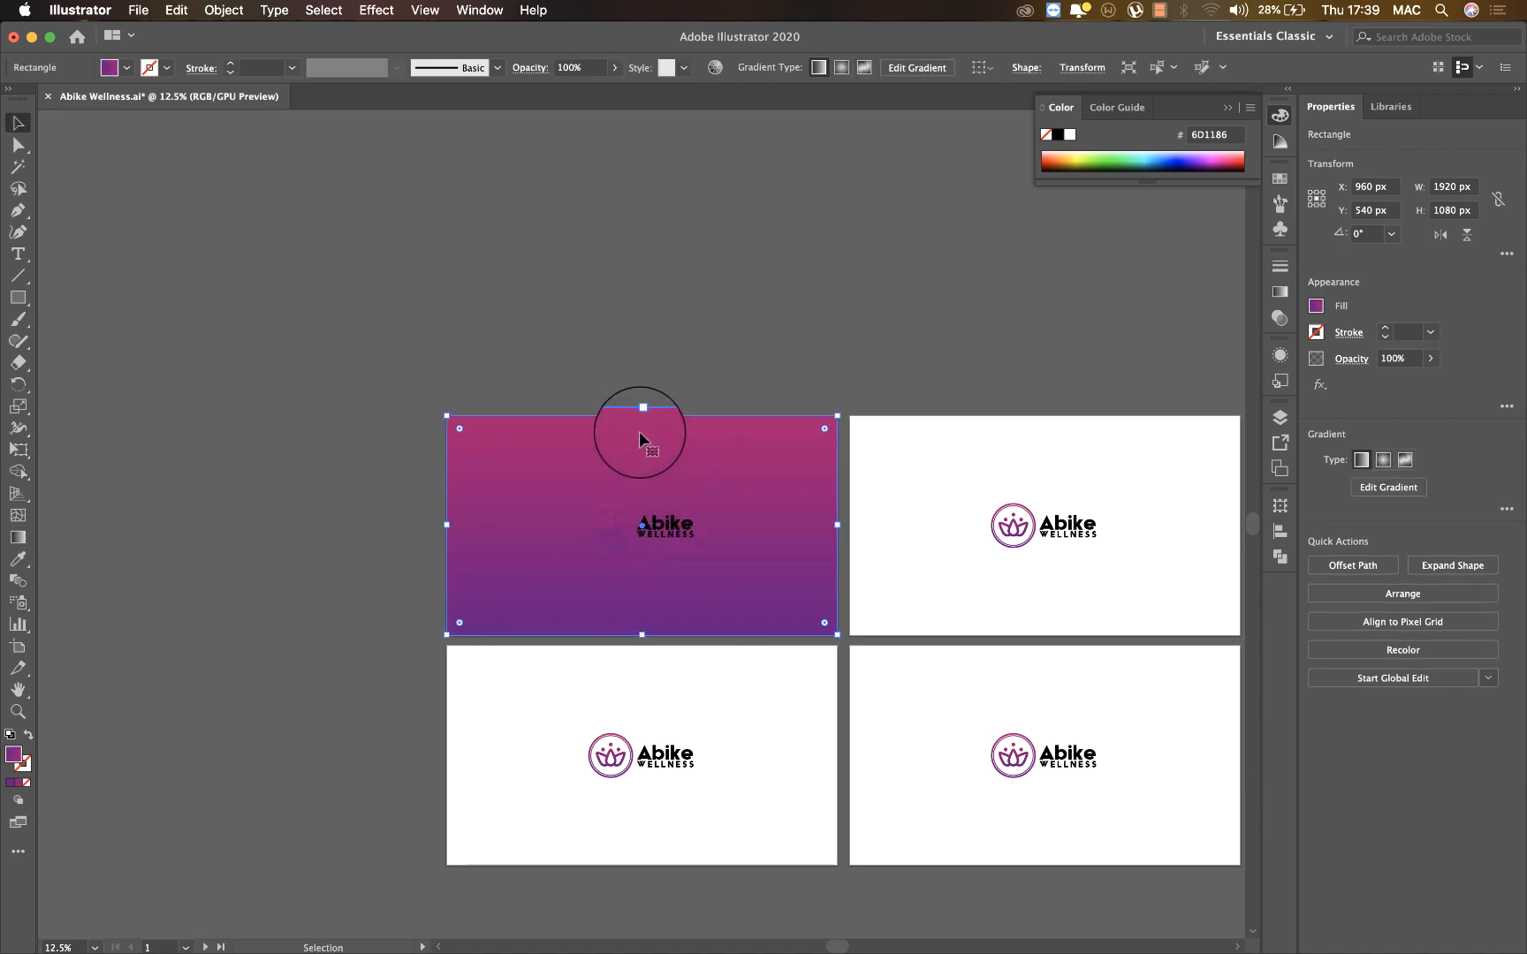
# Recolour the whole logo group on the gradient artboard solid white (FFFFFF)
pyautogui.moveTo(760, 565); pyautogui.dragTo(760, 565)
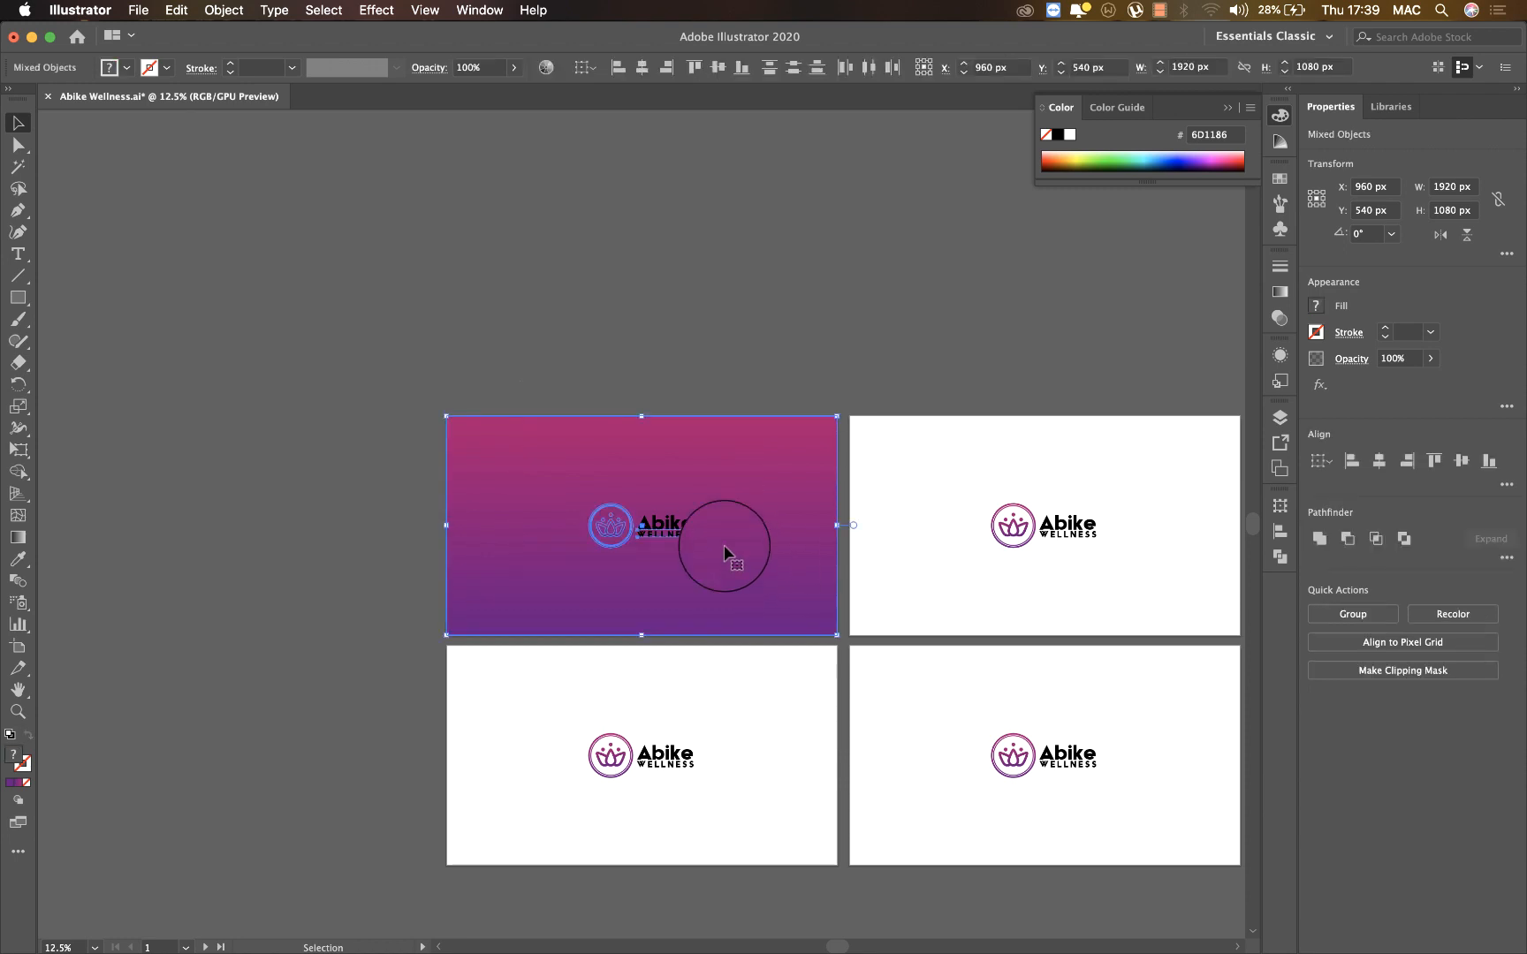
pyautogui.keyDown('shift'); pyautogui.click(617, 453); pyautogui.keyUp('shift')
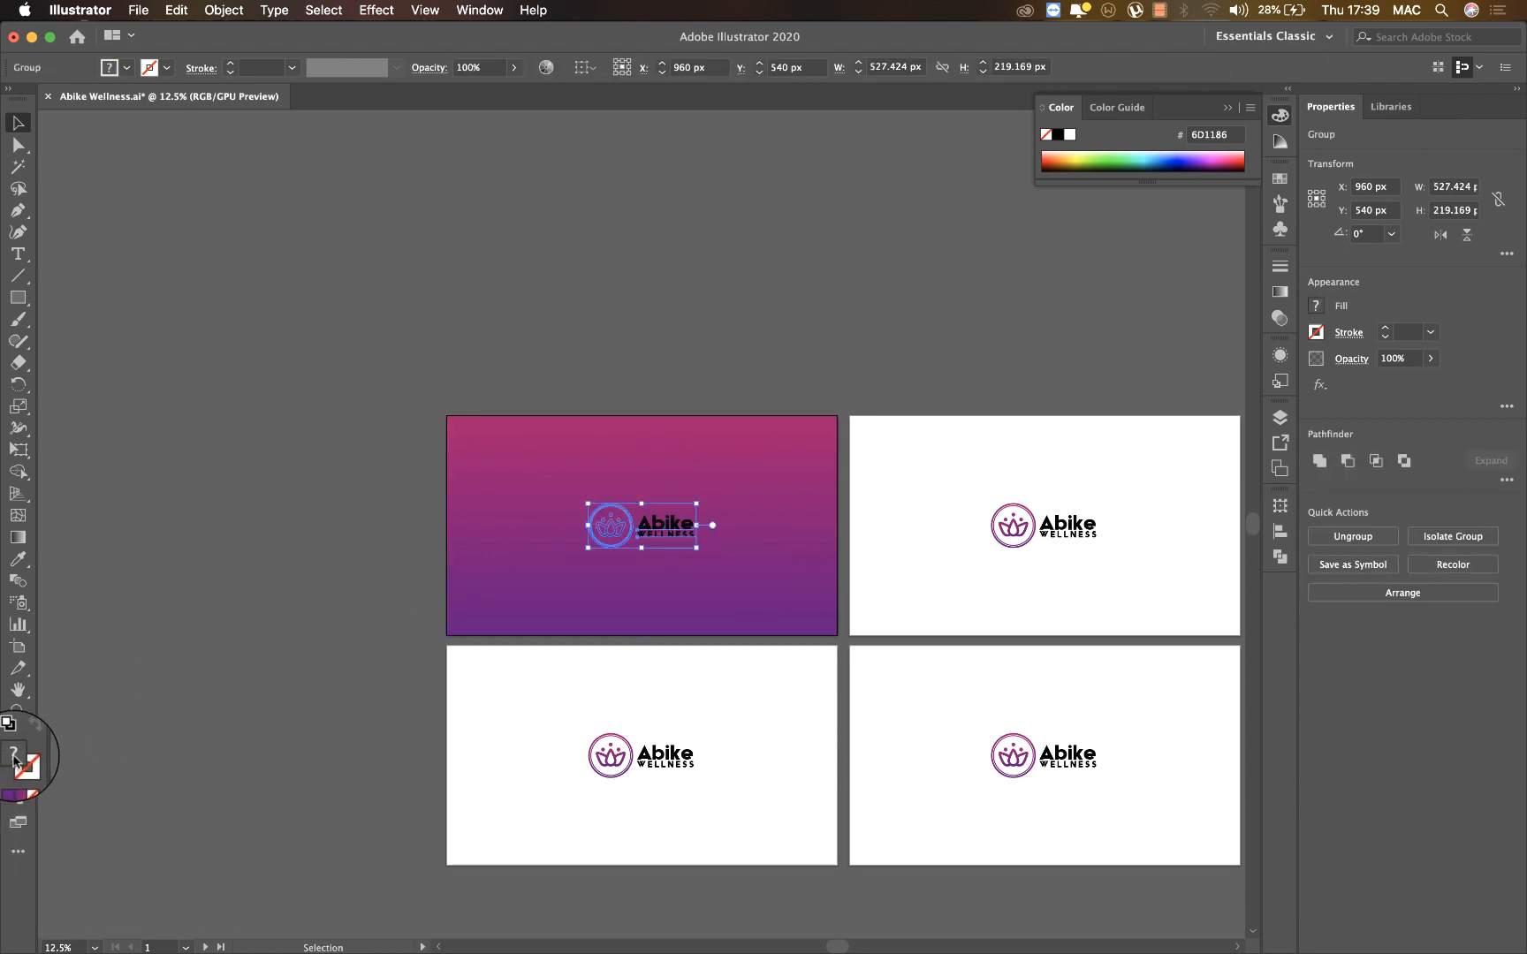
pyautogui.click(1069, 135)
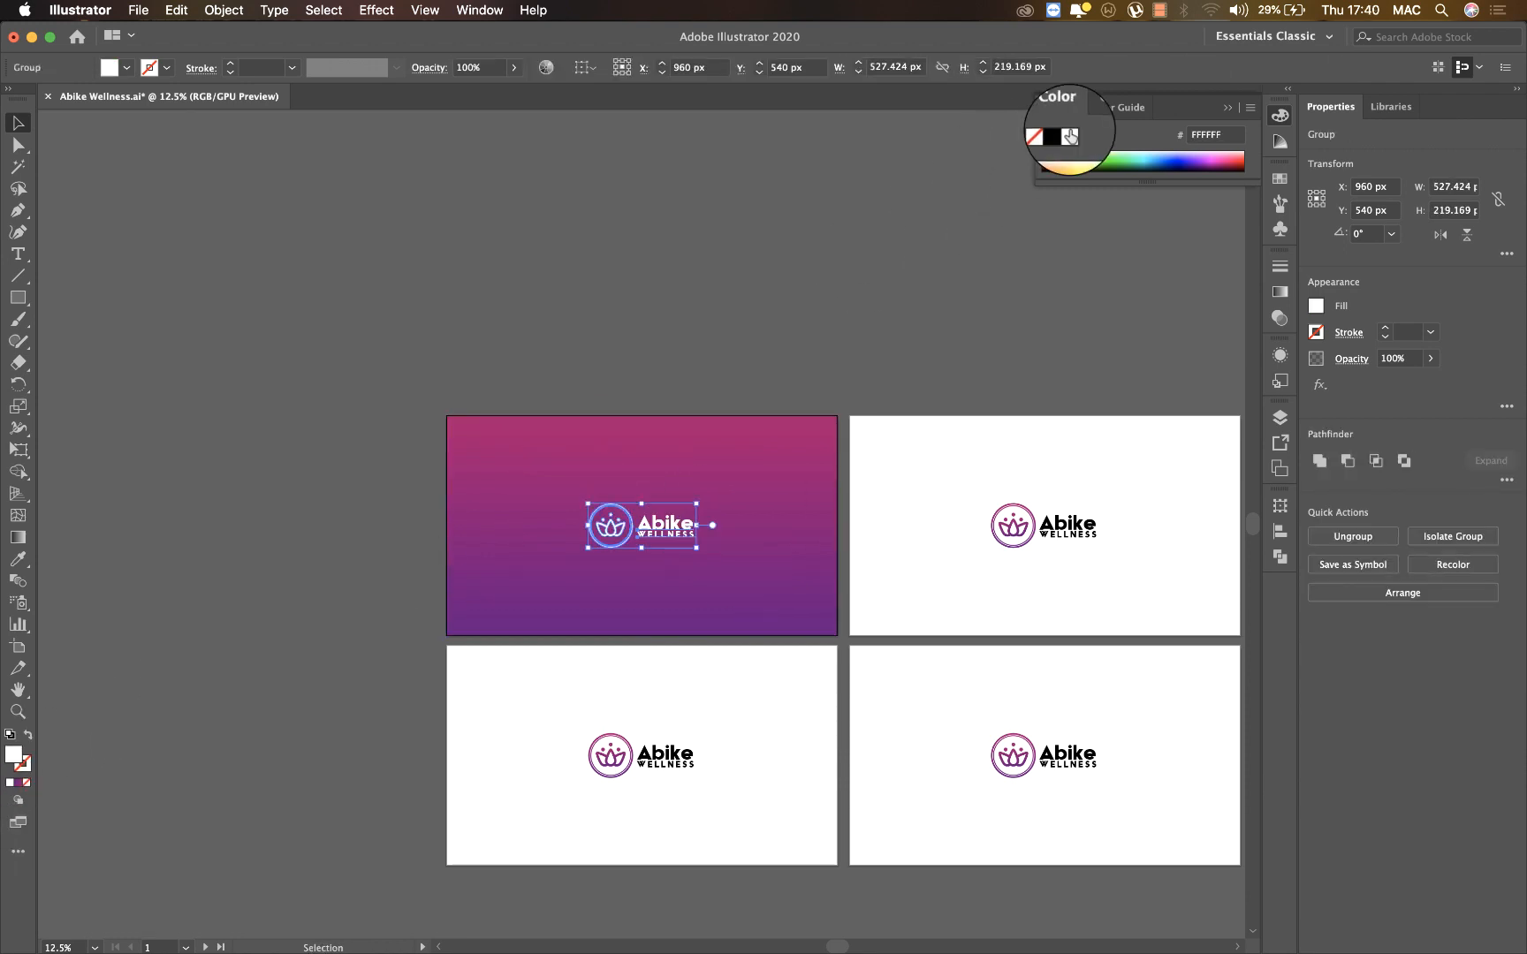
pyautogui.click(985, 345)
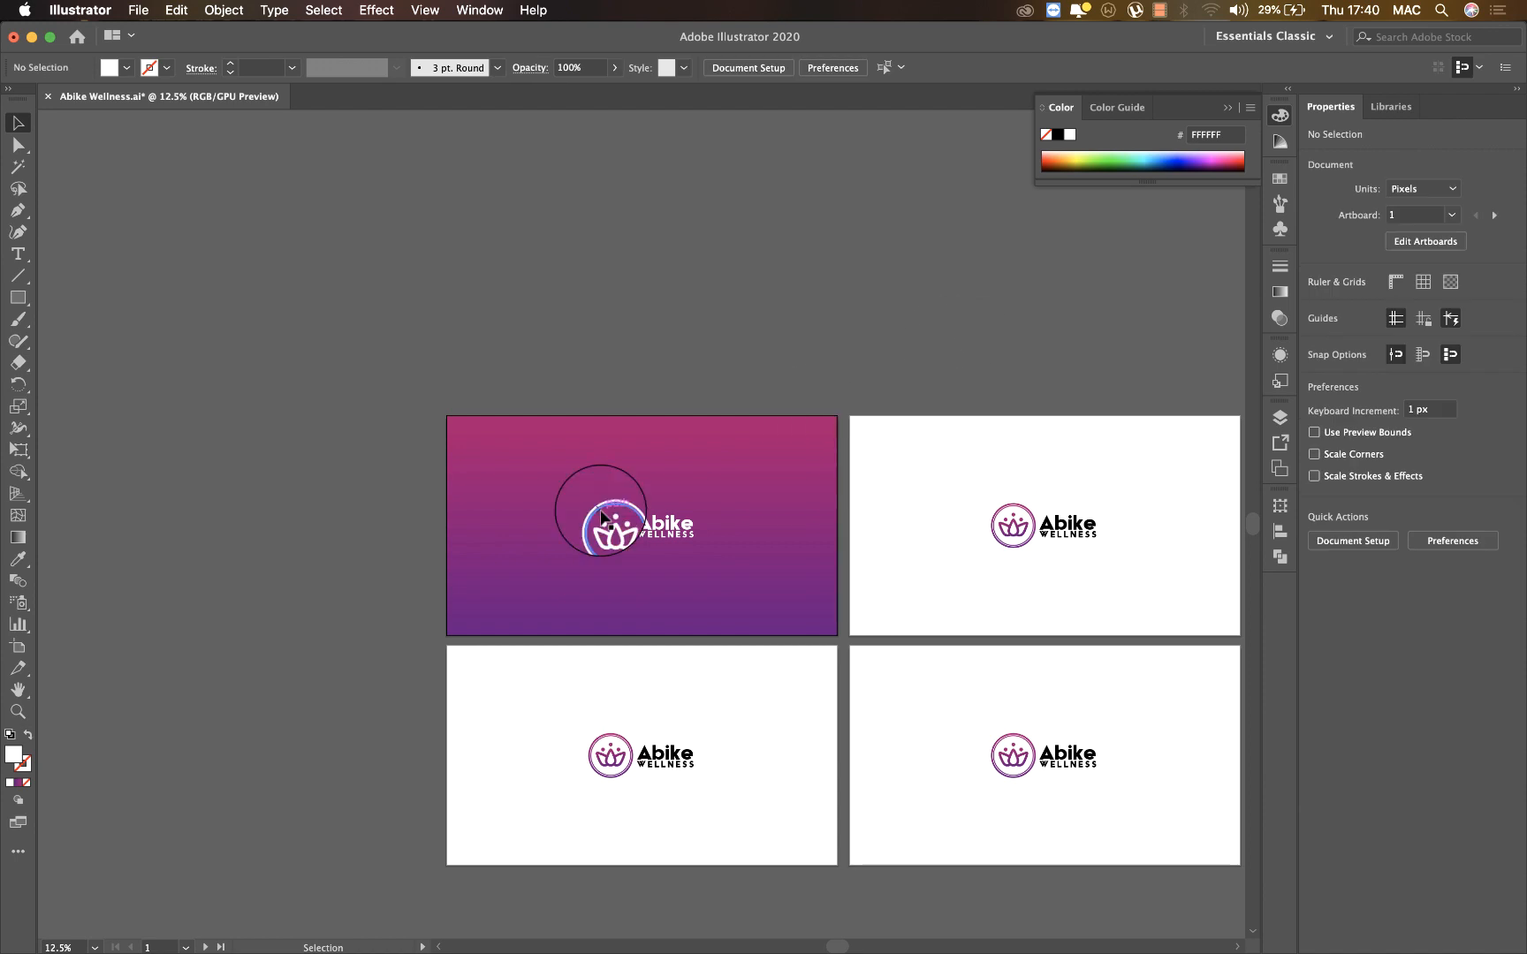
# Fill the background rectangle of the second artboard, beside the gradient one, with solid black (000000)
pyautogui.click(1038, 470)
pyautogui.click(1050, 136)
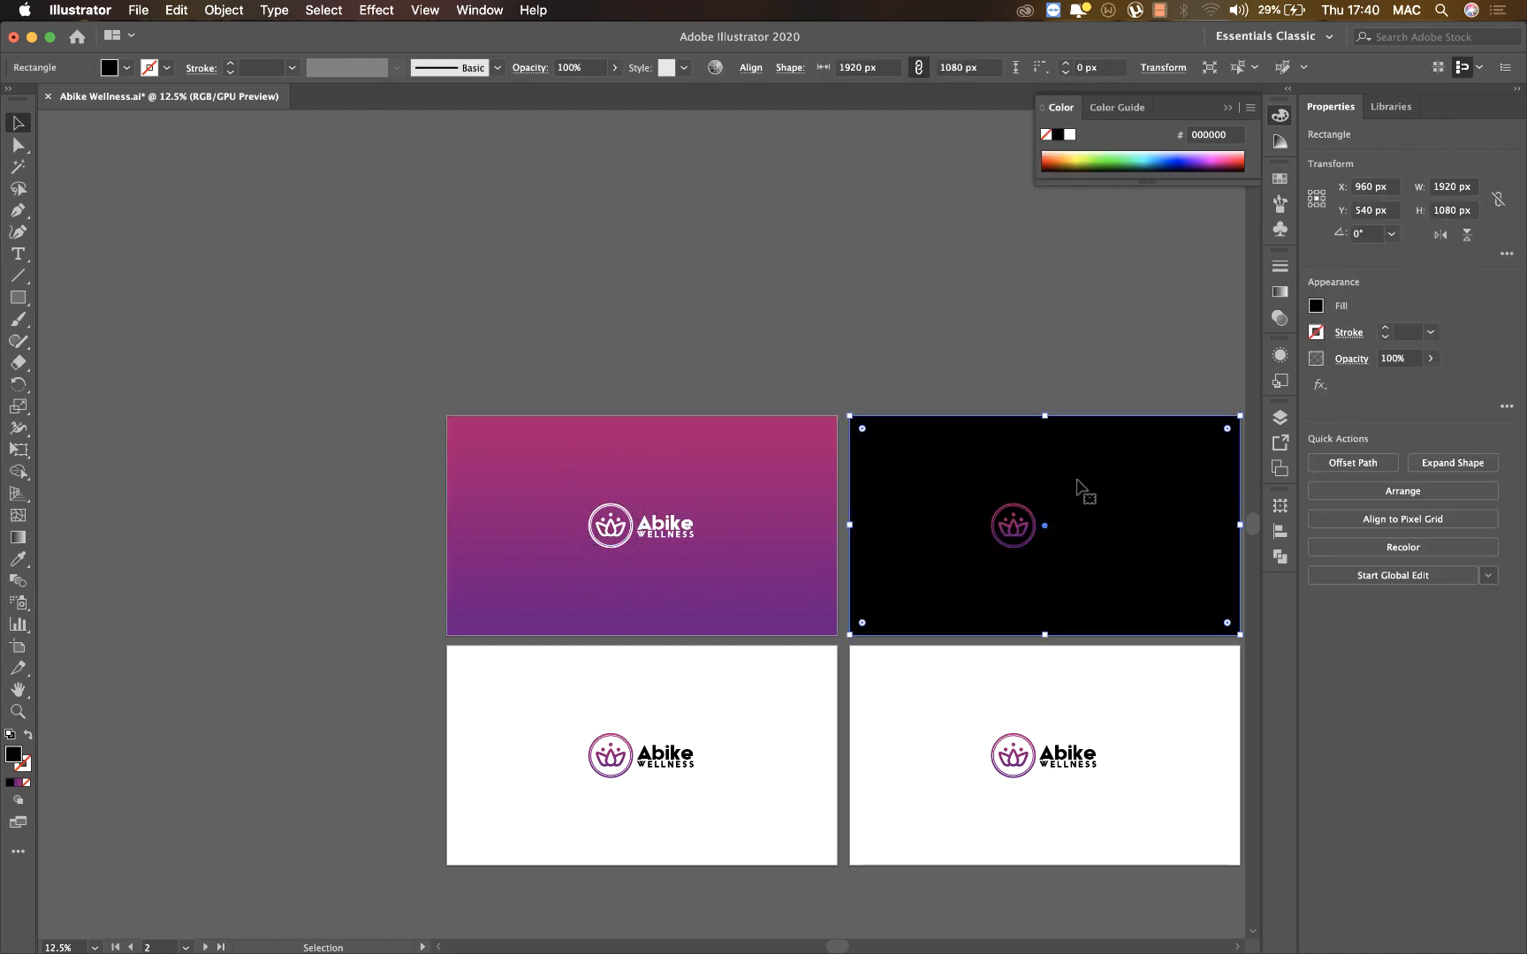
# Recolour only the "Abike WELLNESS" text of the logo on the black artboard to white (FFFFFF), keeping the lotus icon's gradient
pyautogui.click(1076, 542)
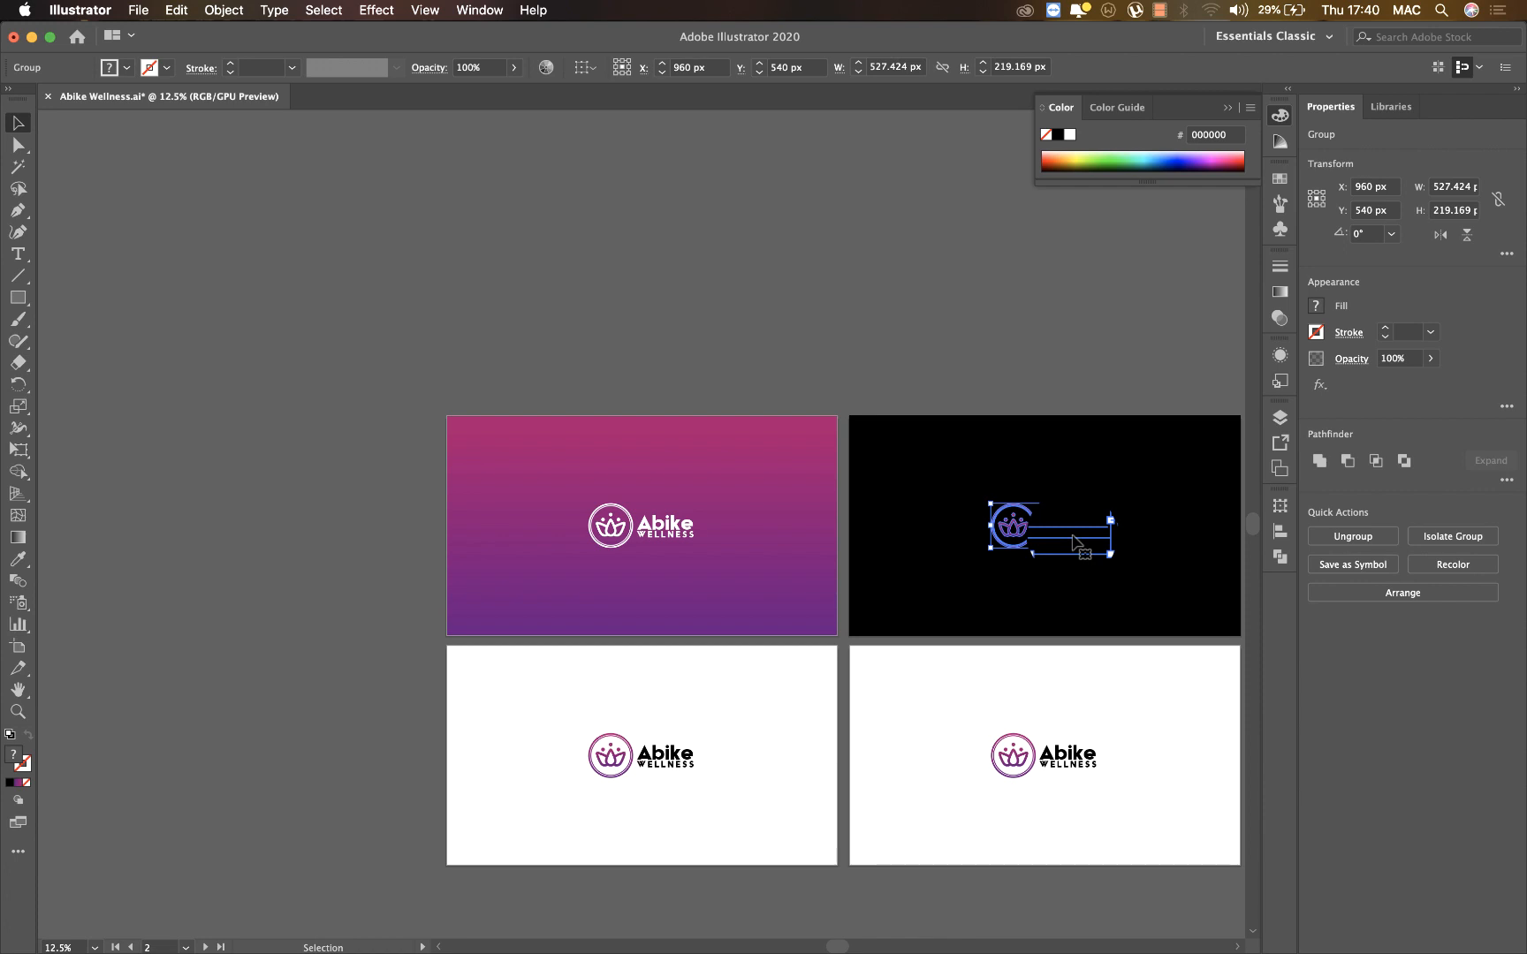
pyautogui.moveTo(1076, 542); pyautogui.dragTo(1047, 528)
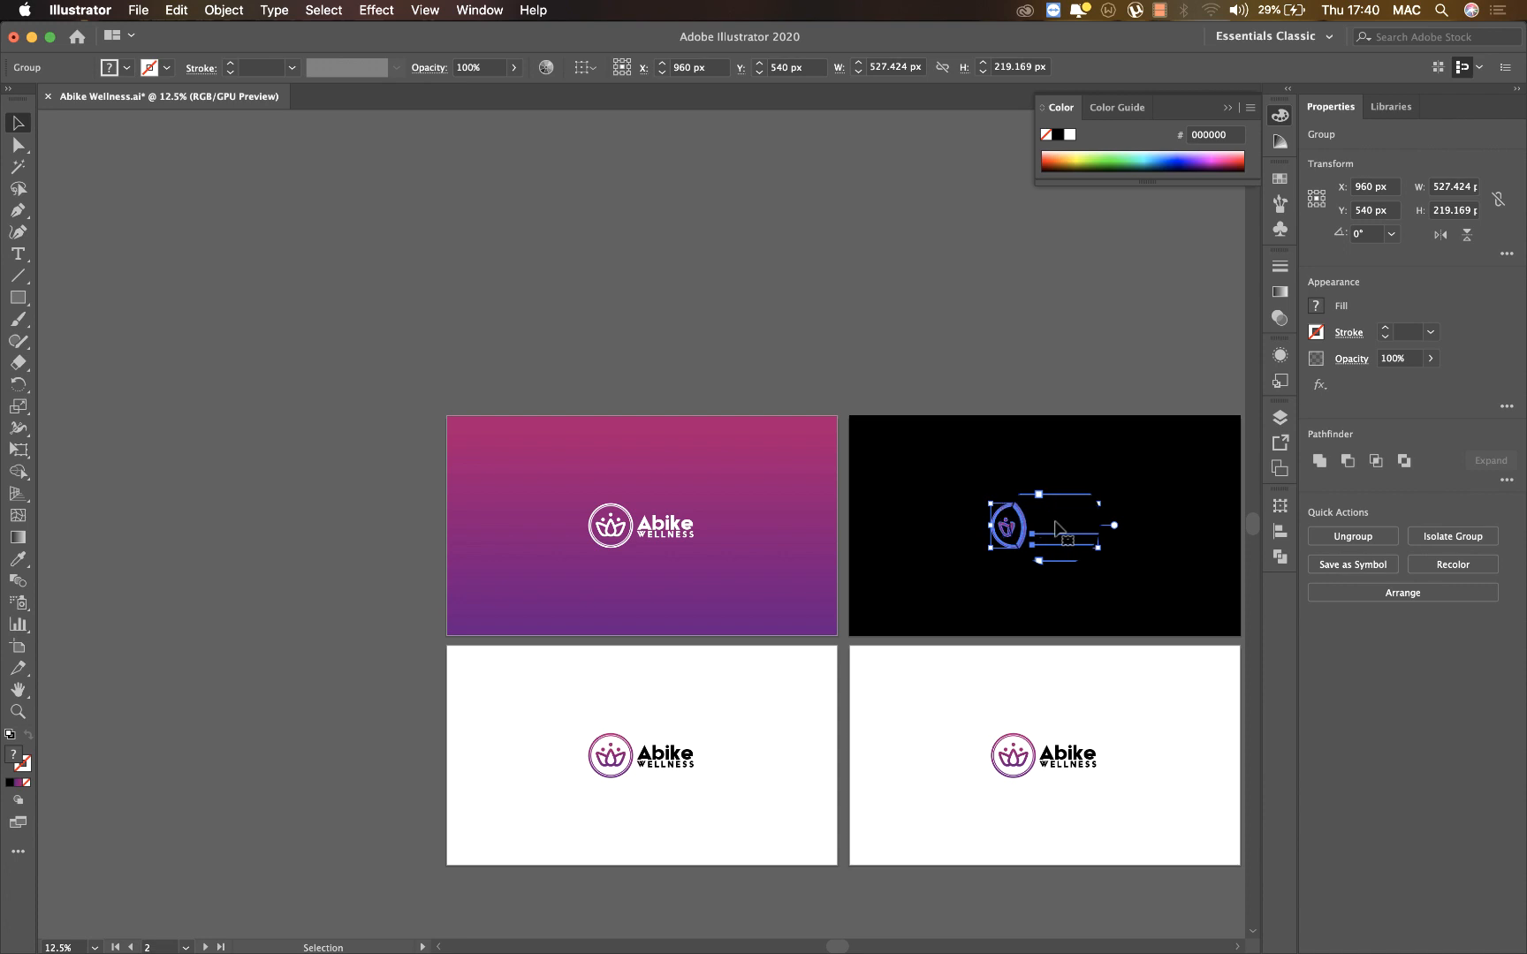
pyautogui.doubleClick(1053, 481)
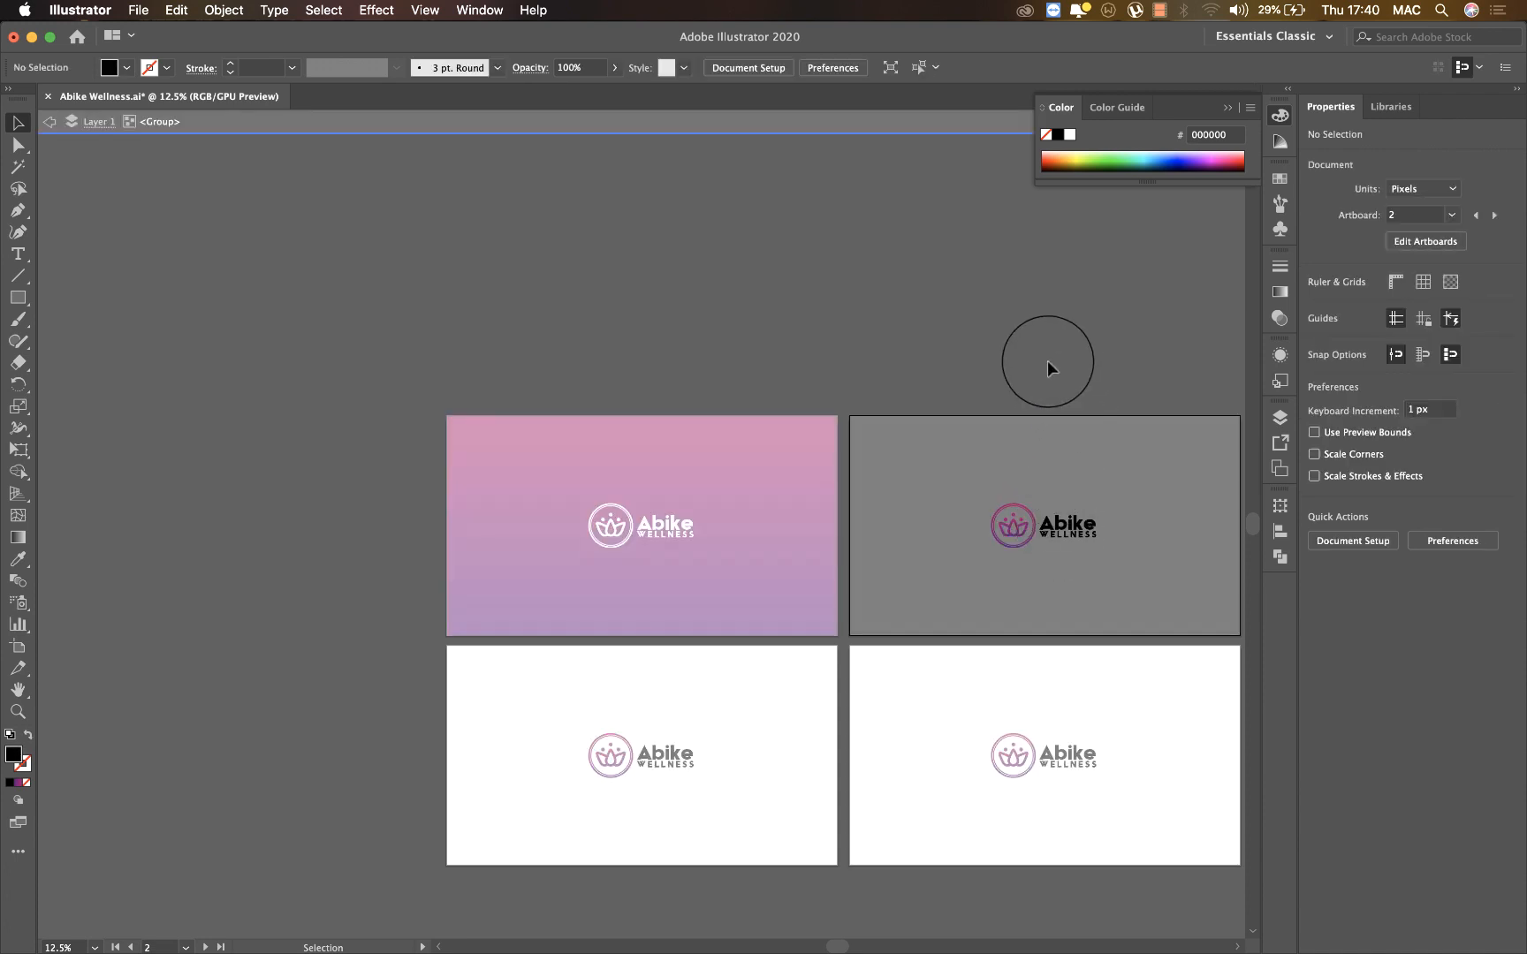
pyautogui.click(1121, 603)
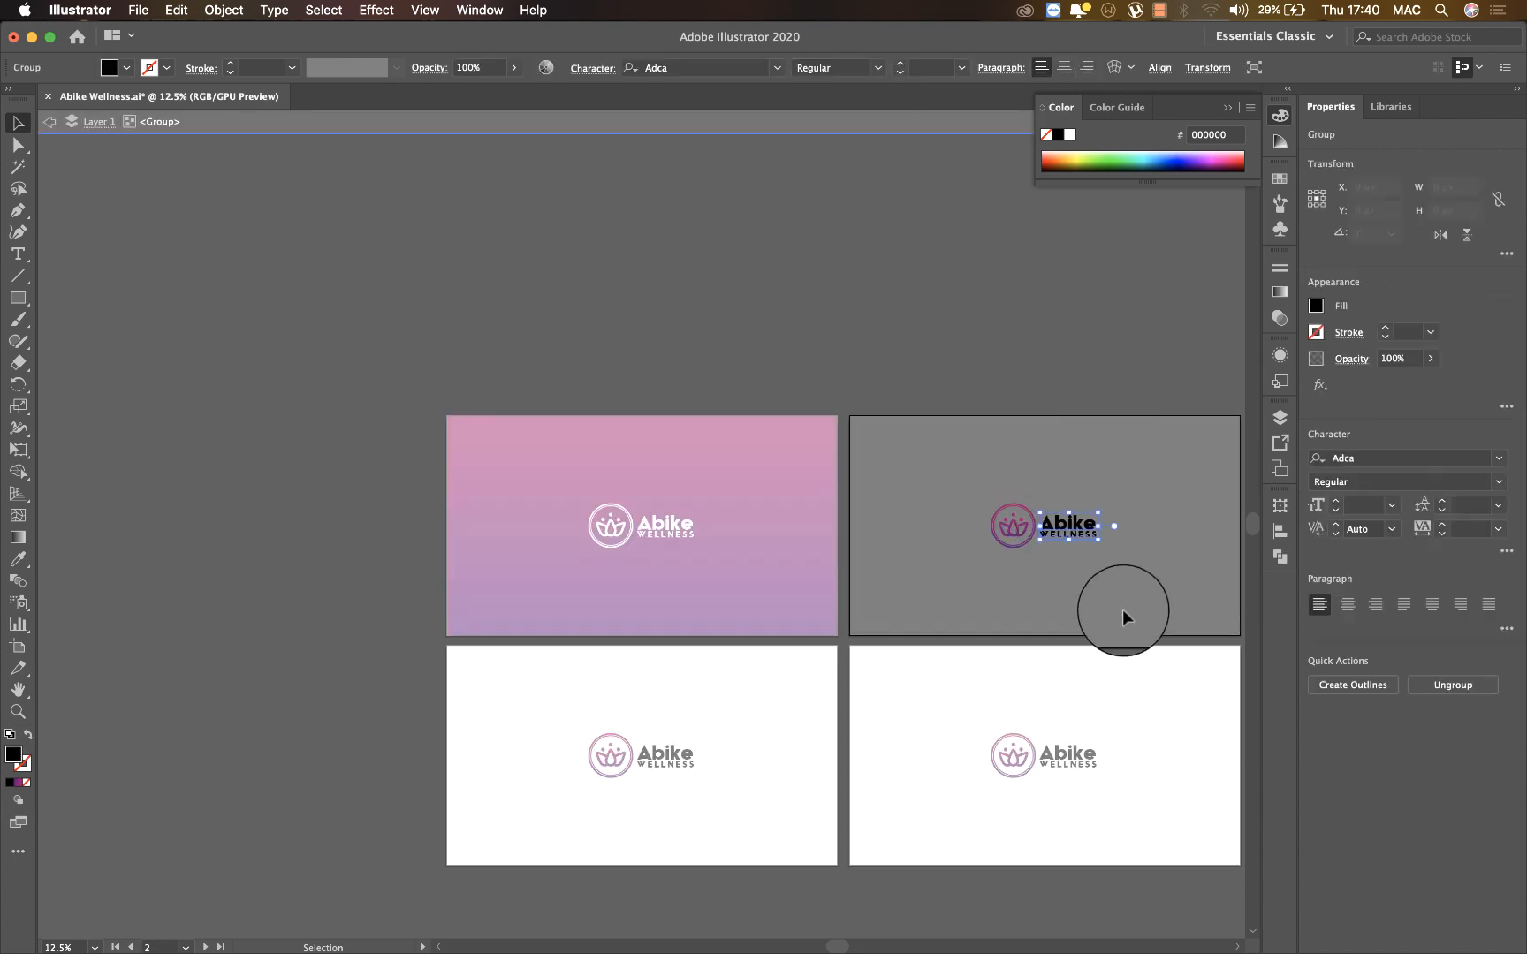
pyautogui.click(1069, 134)
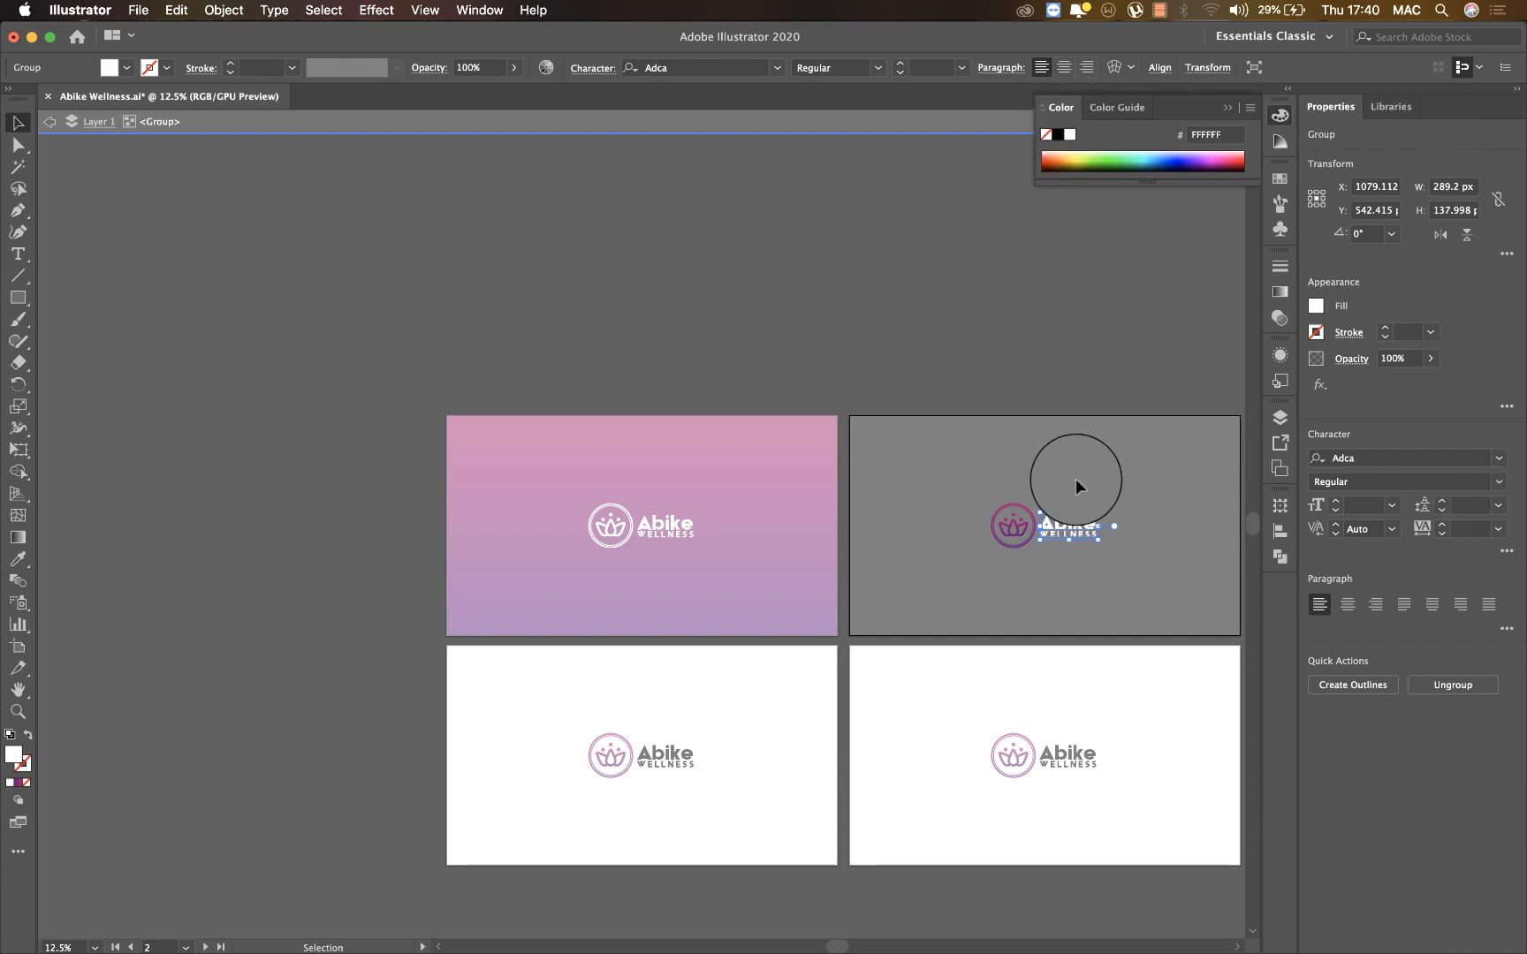
pyautogui.click(858, 285)
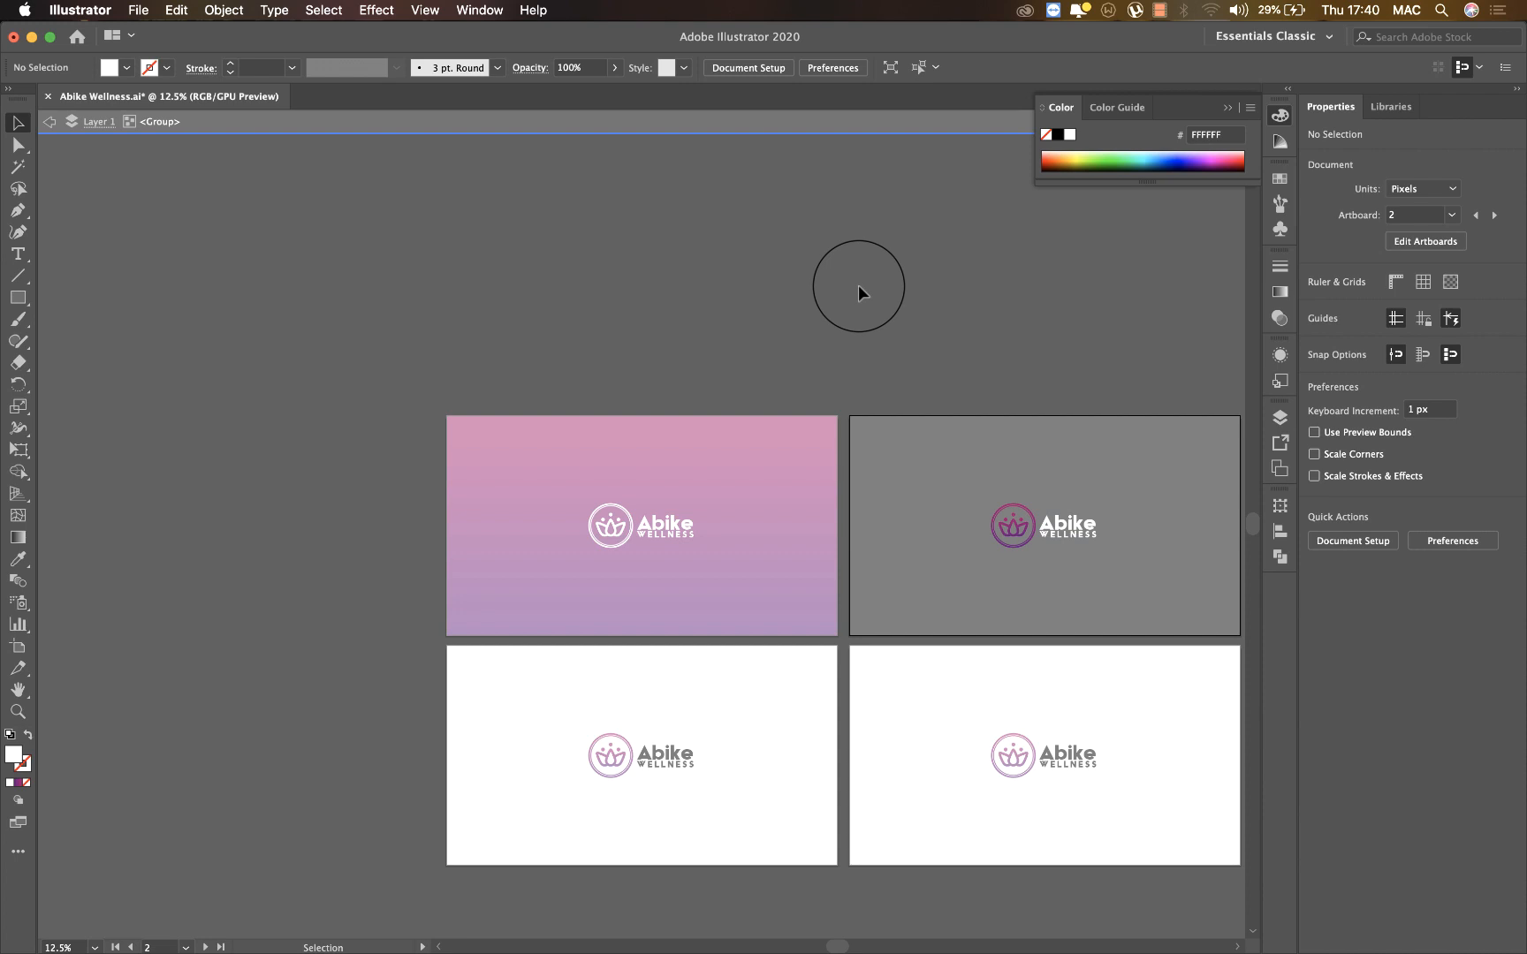
pyautogui.doubleClick(858, 286)
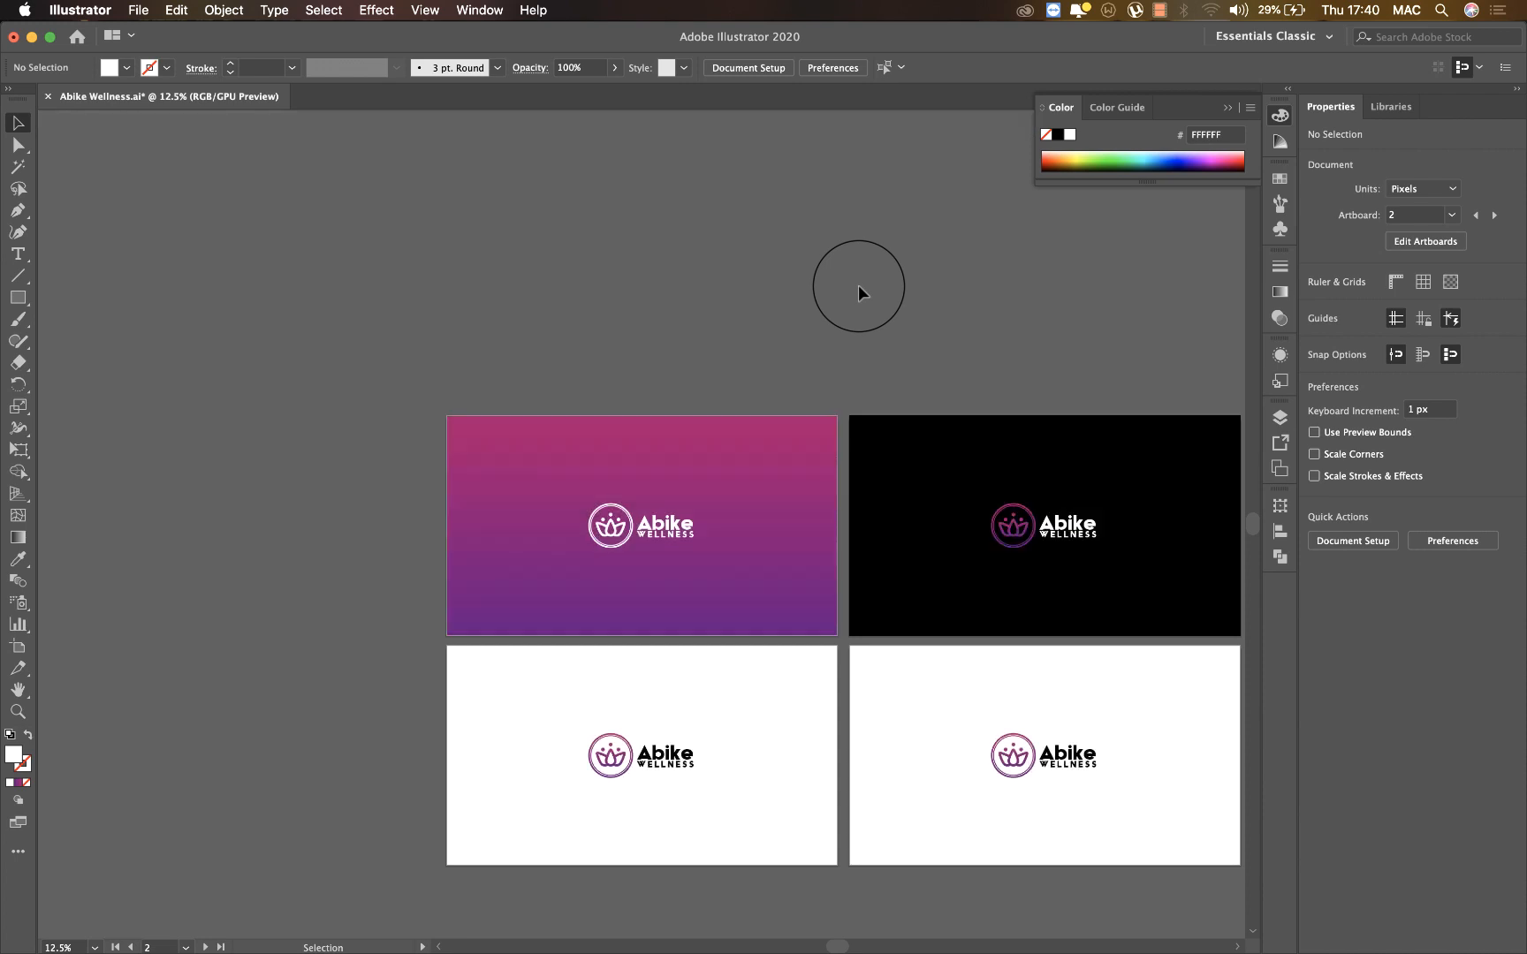
# Delete the "Abike WELLNESS" text from the logo on the white artboard below the gradient one, leaving only the lotus icon
pyautogui.doubleClick(671, 761)
pyautogui.click(673, 765)
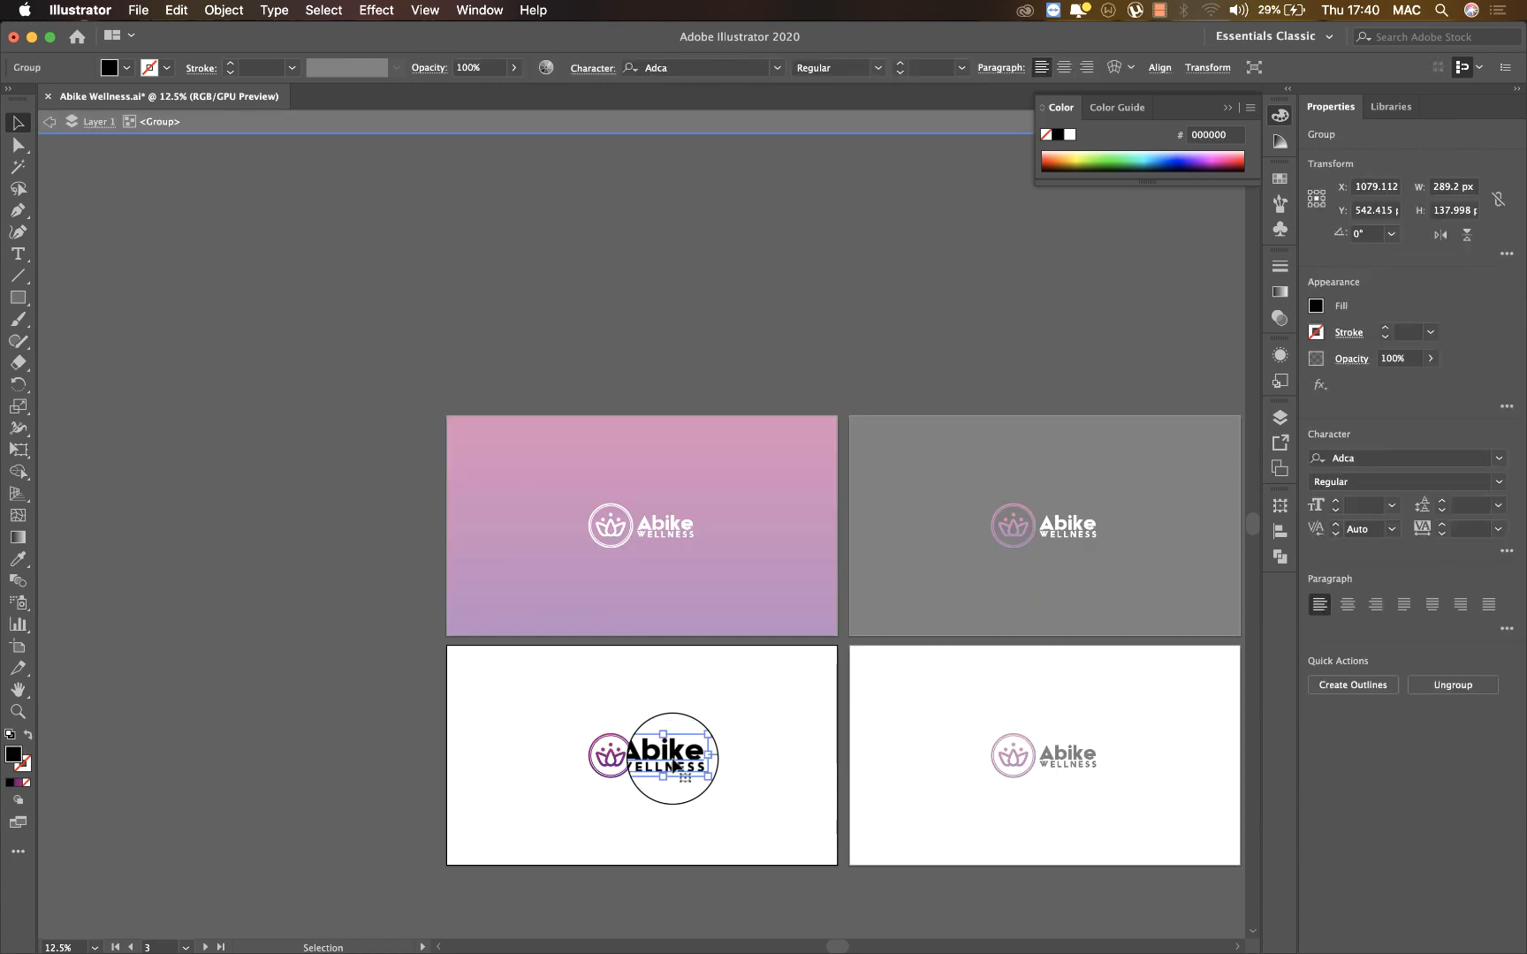
pyautogui.press('Delete')
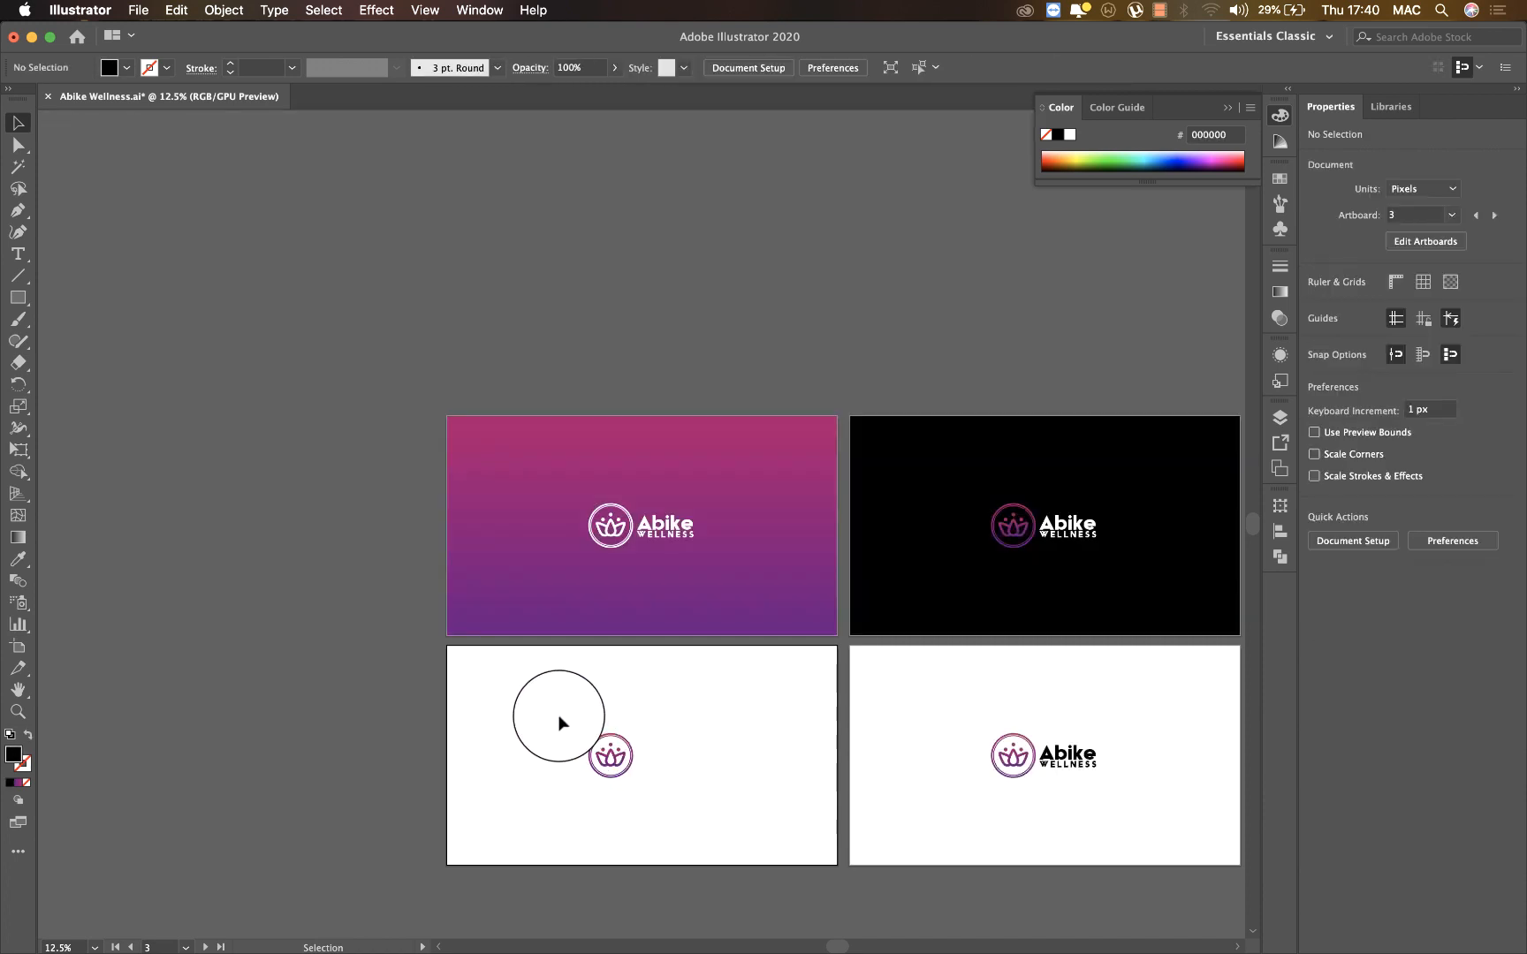
pyautogui.doubleClick(574, 733)
# Centre the lotus icon horizontally with its white background rectangle and fit both back onto the third artboard
pyautogui.click(606, 753)
pyautogui.keyDown('shift'); pyautogui.click(547, 726); pyautogui.keyUp('shift')
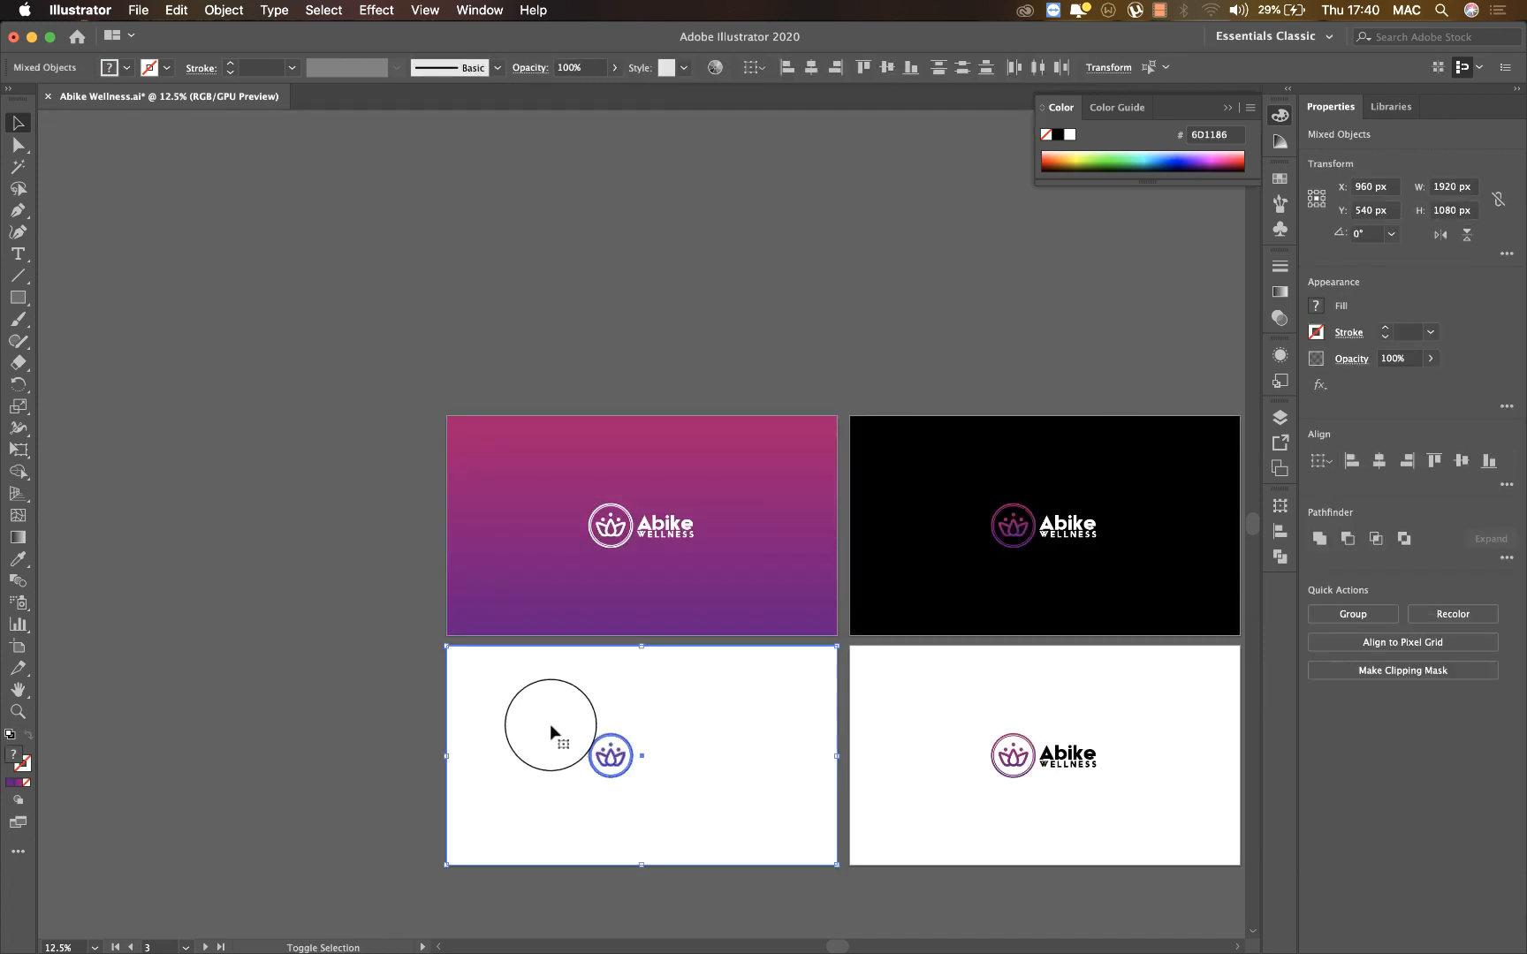
pyautogui.click(1379, 460)
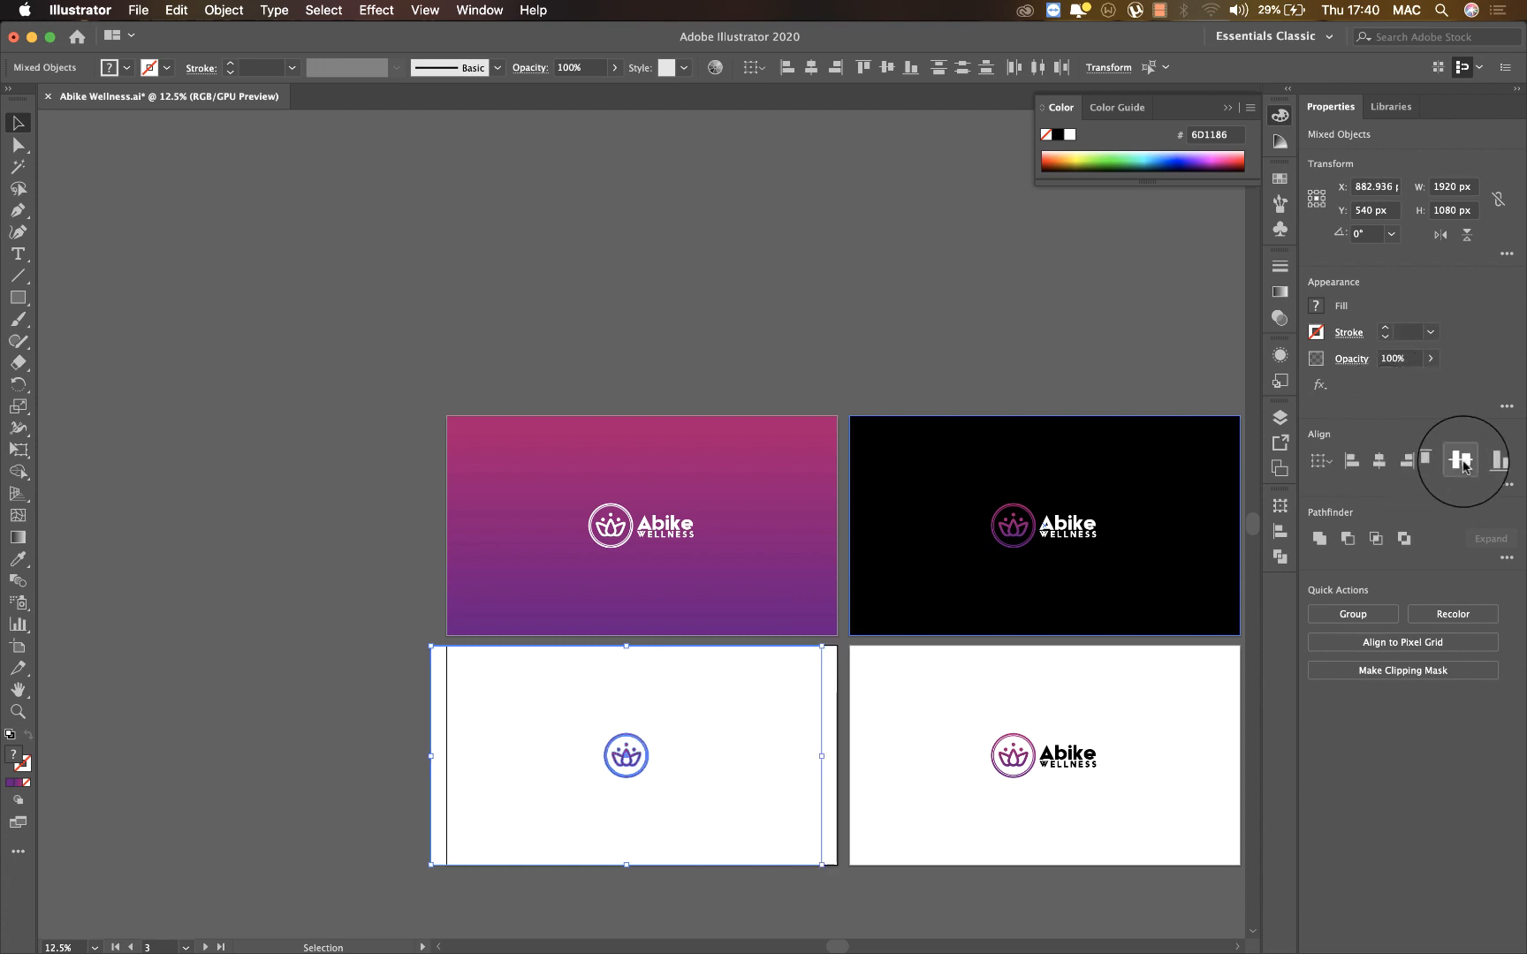
pyautogui.moveTo(761, 692); pyautogui.dragTo(769, 685)
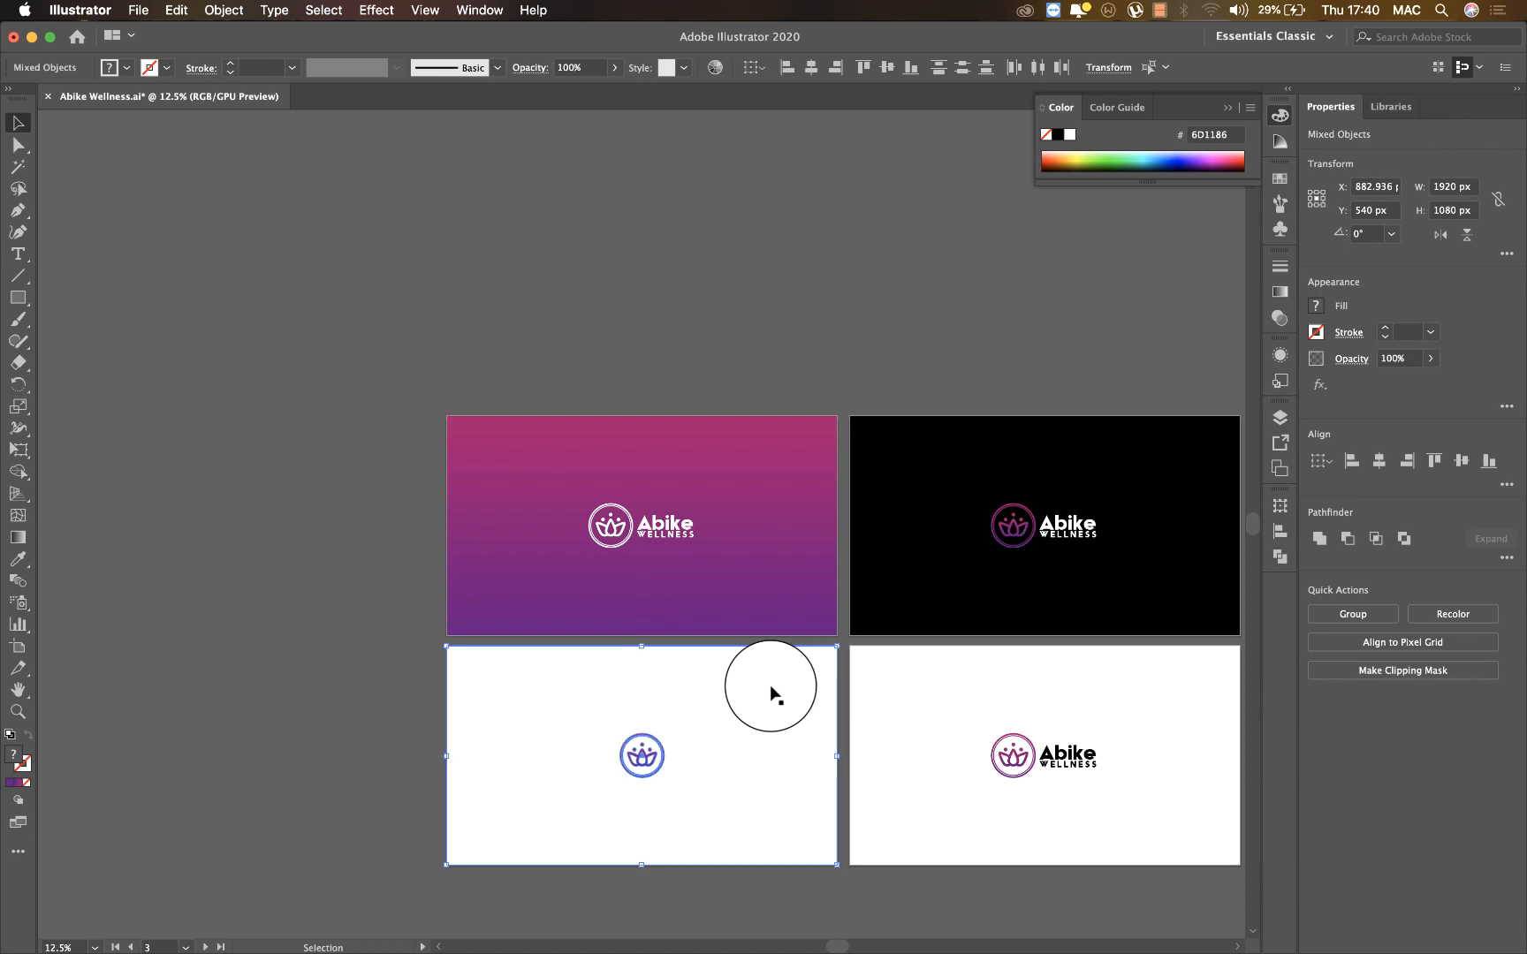
# Collapse the floating Color panel and save the document with its four logo variations
pyautogui.press('super+equal')
pyautogui.press('super+equal')
pyautogui.press('super+equal')
pyautogui.press('super+minus')
pyautogui.press('super+minus')
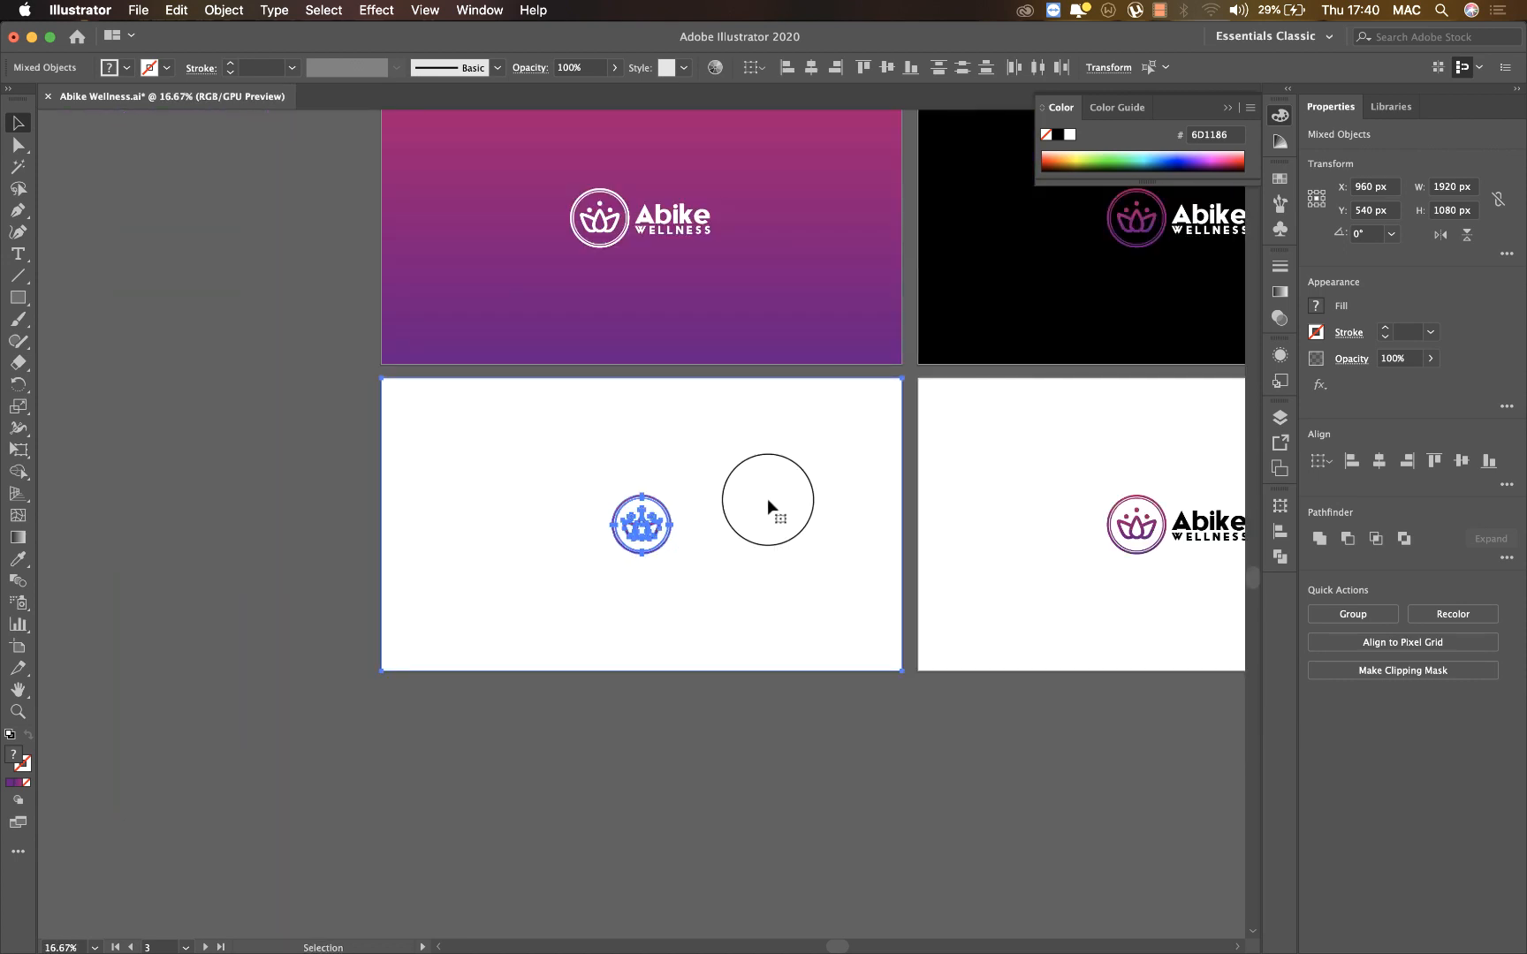
pyautogui.hscroll(5, 945, 553)
pyautogui.scroll(3, 946, 552)
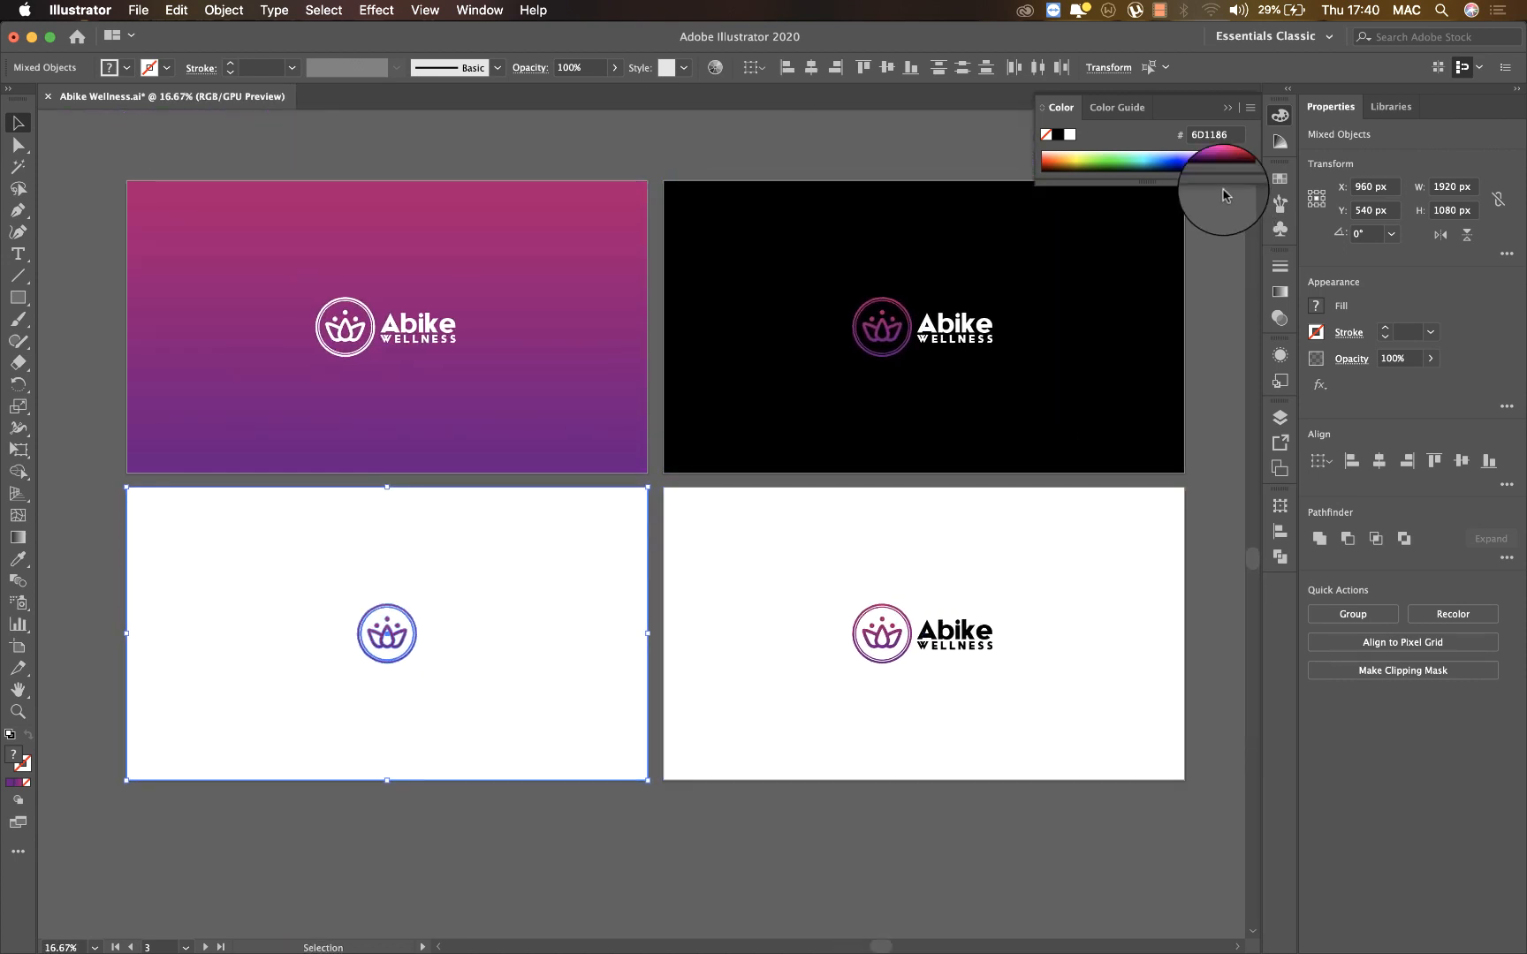
pyautogui.click(1229, 113)
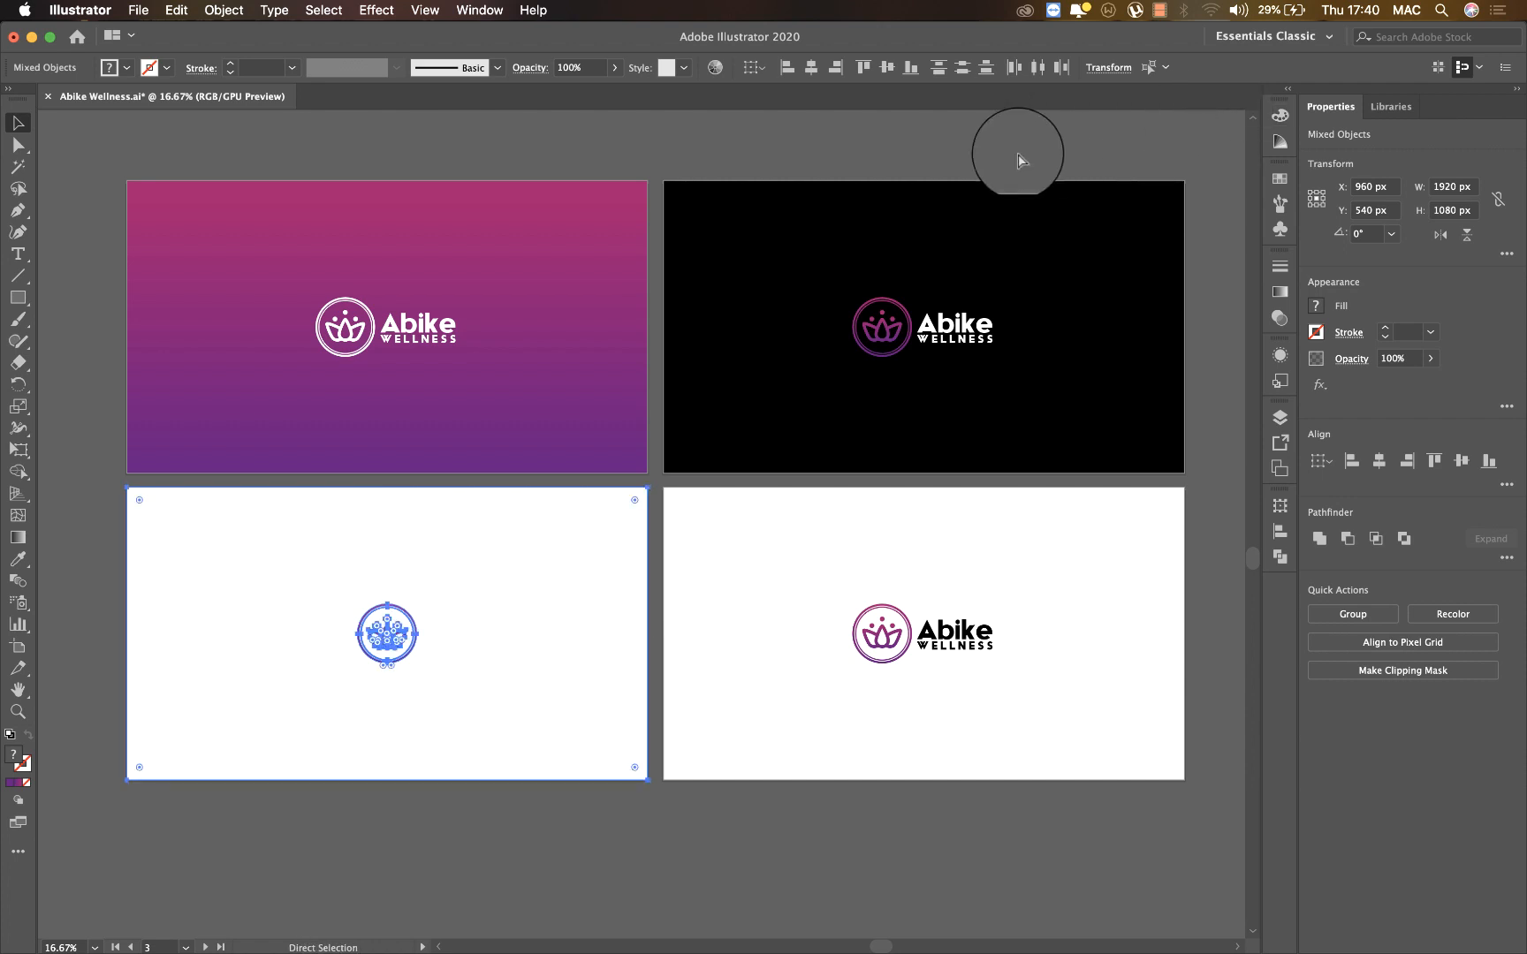
pyautogui.press('super+s')
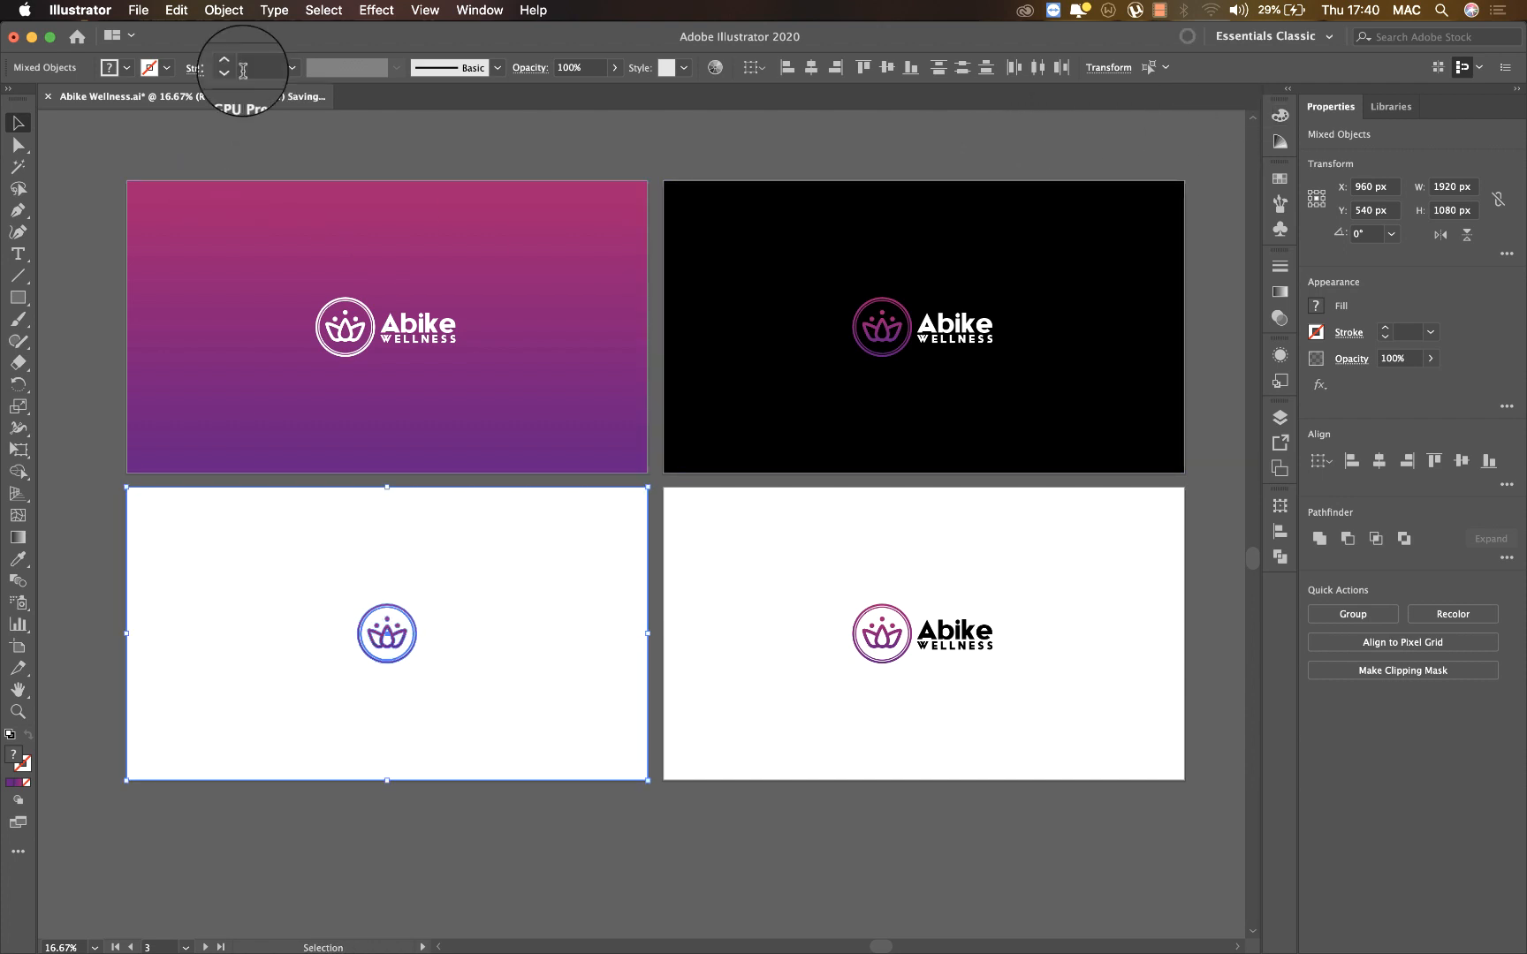
# Start an Export for Screens and include all four artboards, range 1-4
pyautogui.click(141, 11)
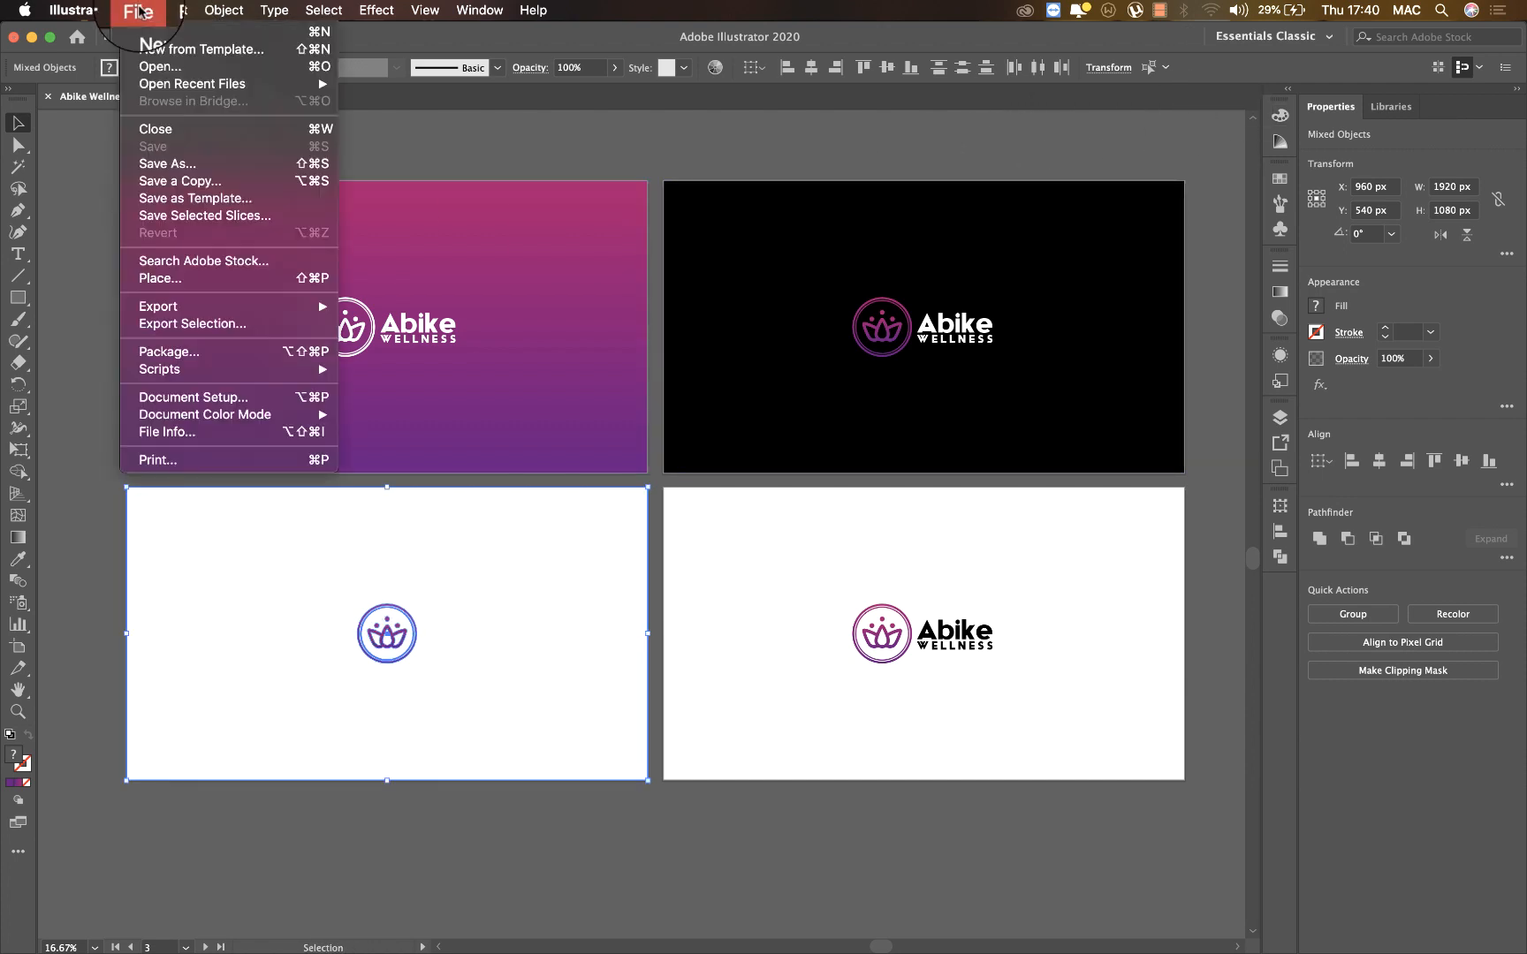
pyautogui.moveTo(256, 306)
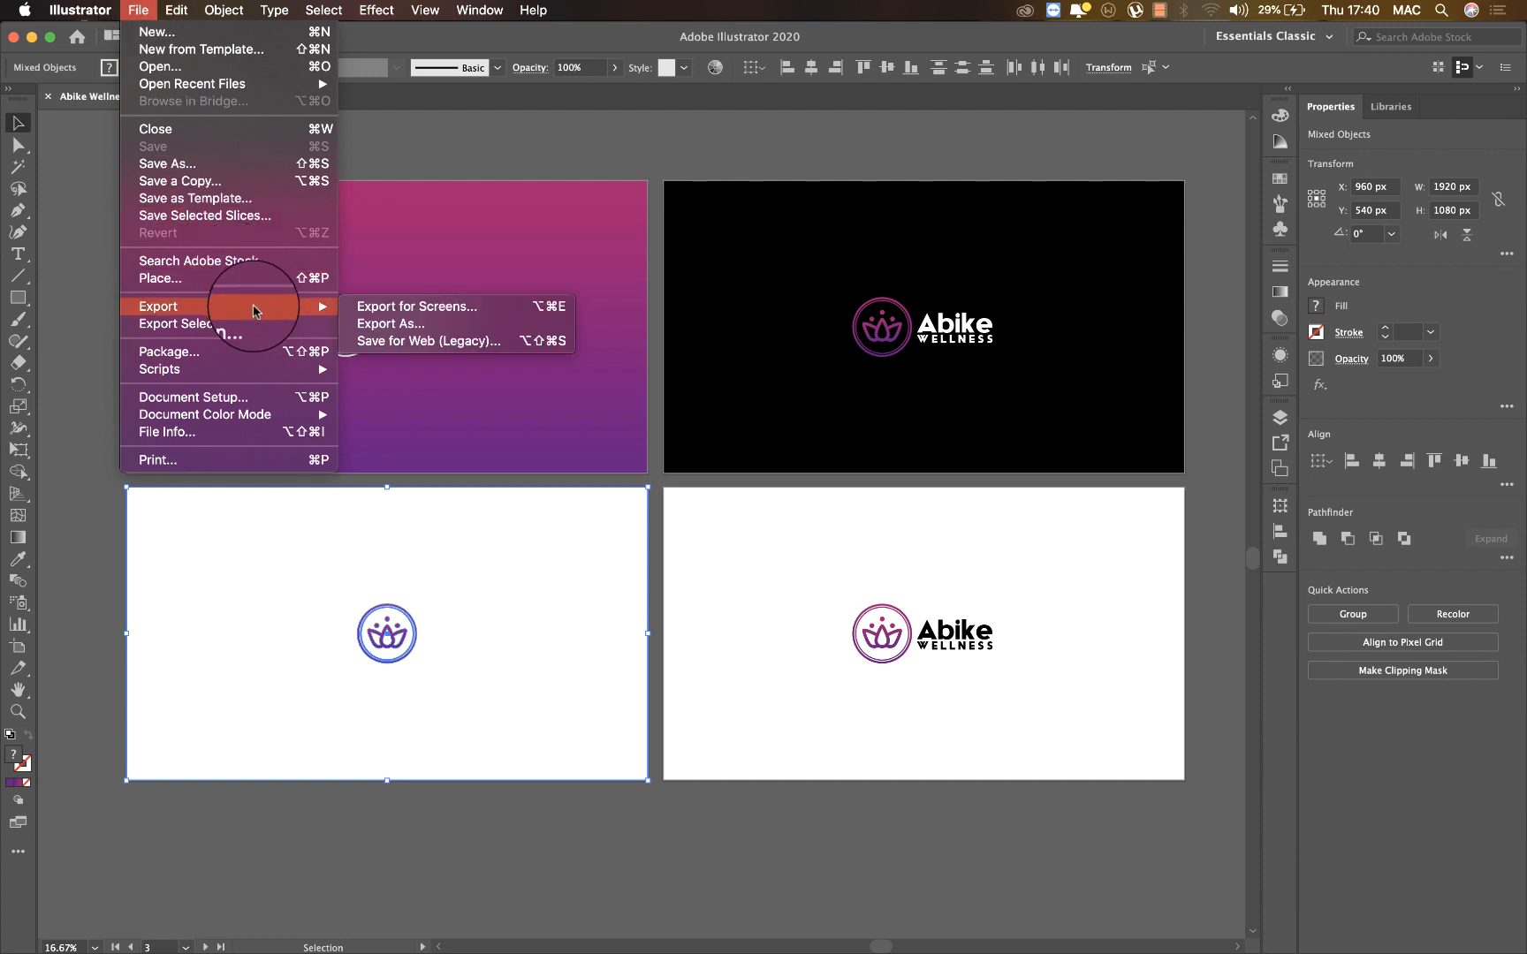
pyautogui.click(417, 306)
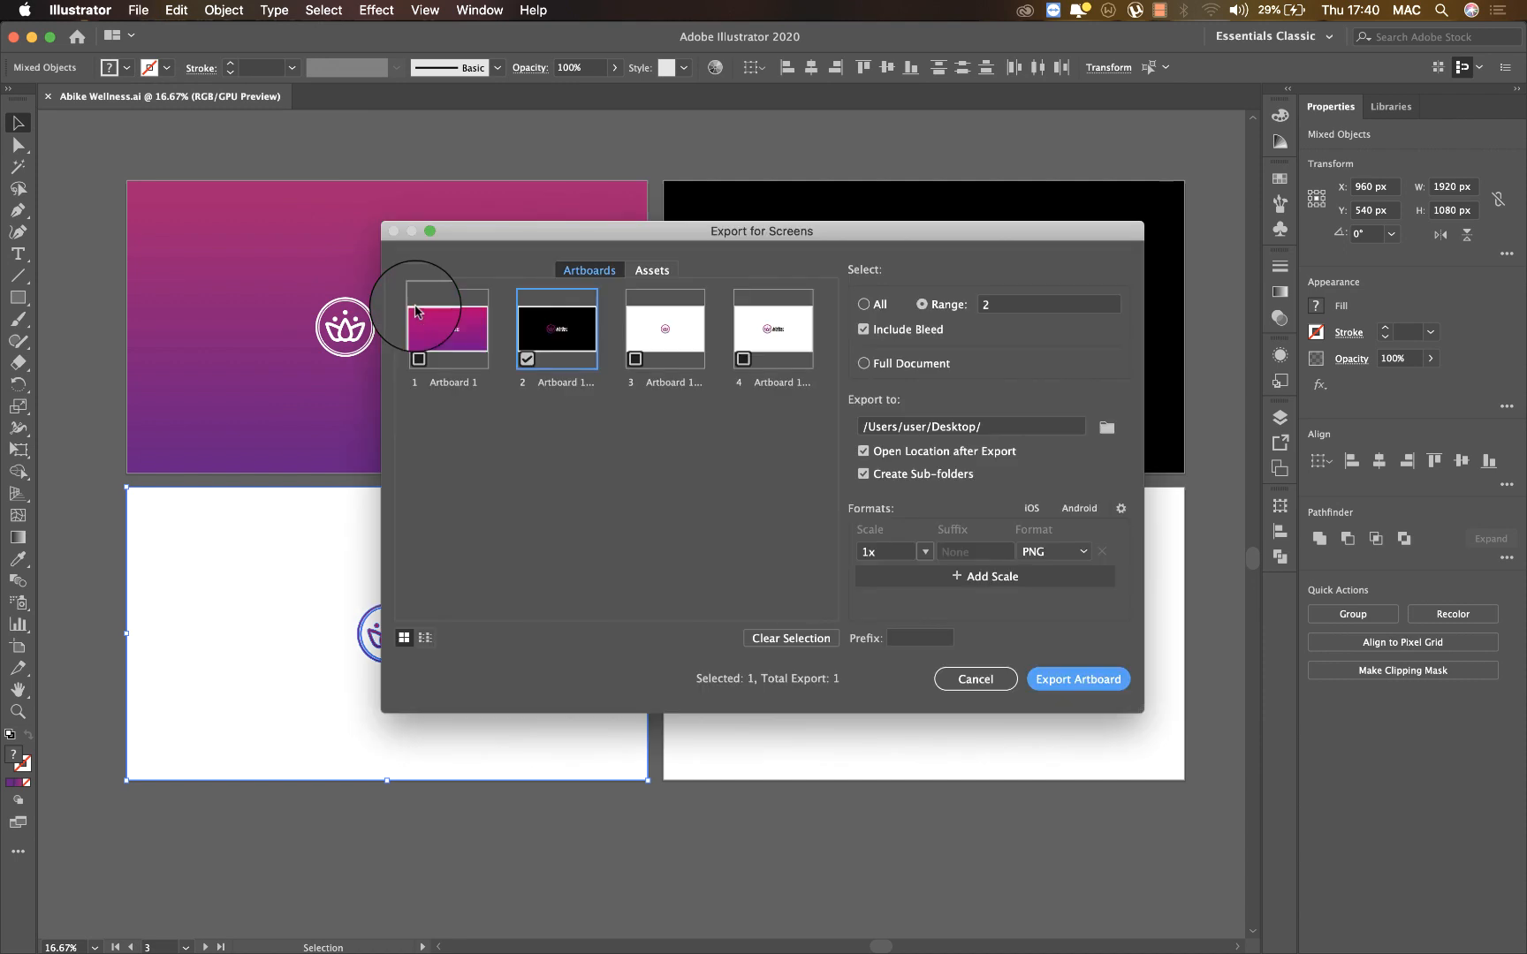
pyautogui.click(416, 311)
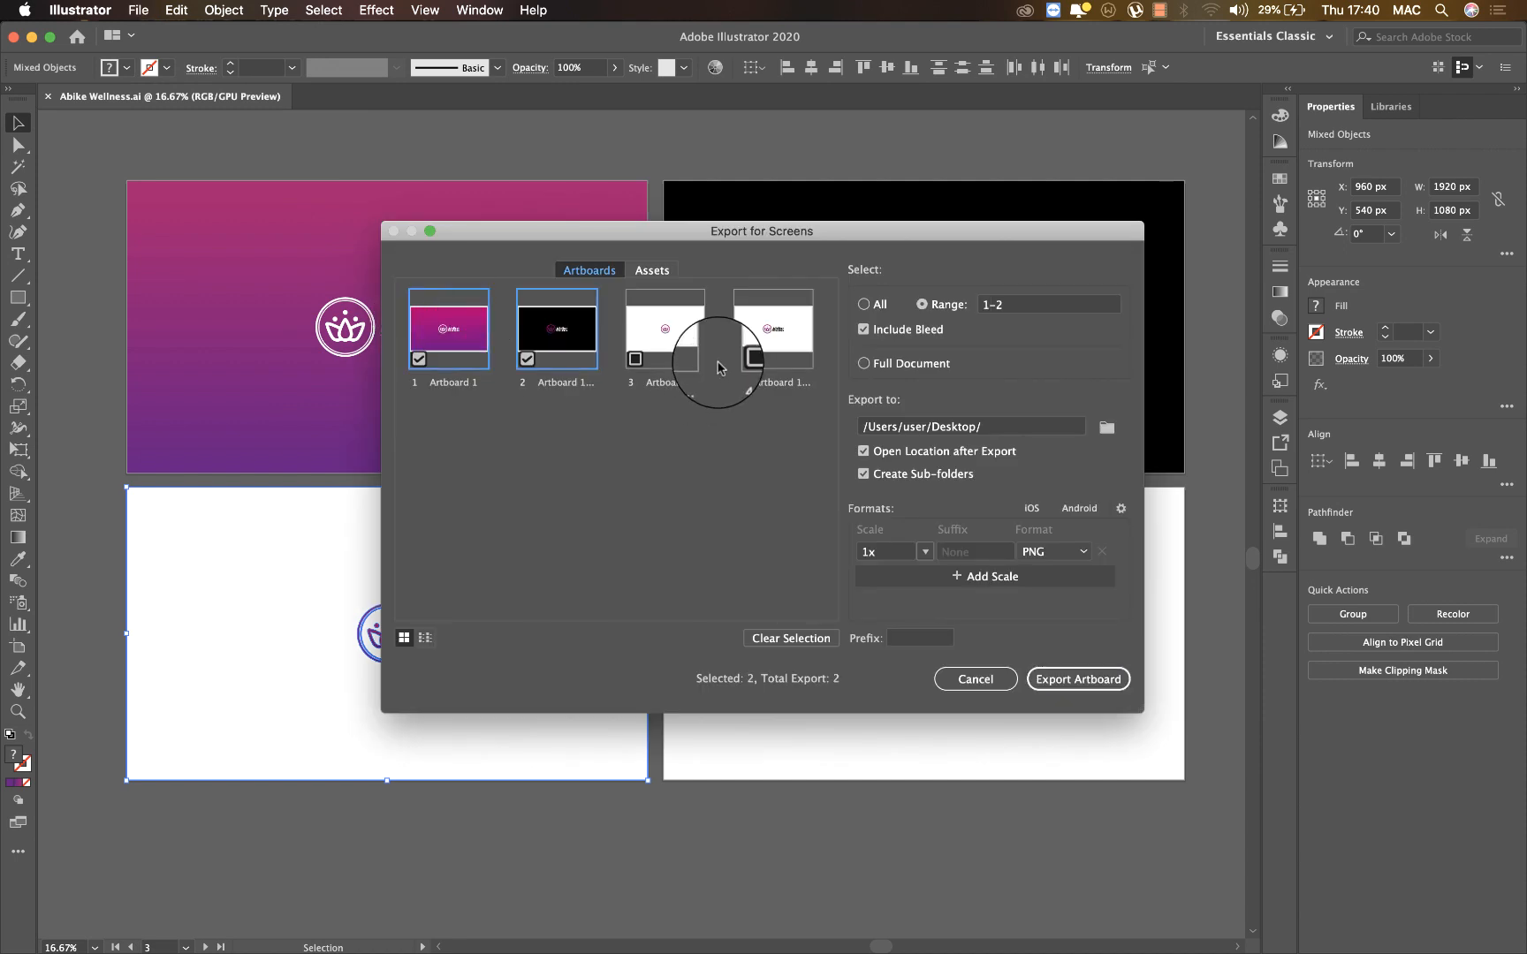
pyautogui.keyDown('shift'); pyautogui.click(663, 325); pyautogui.keyUp('shift')
pyautogui.keyDown('shift'); pyautogui.click(762, 351); pyautogui.keyUp('shift')
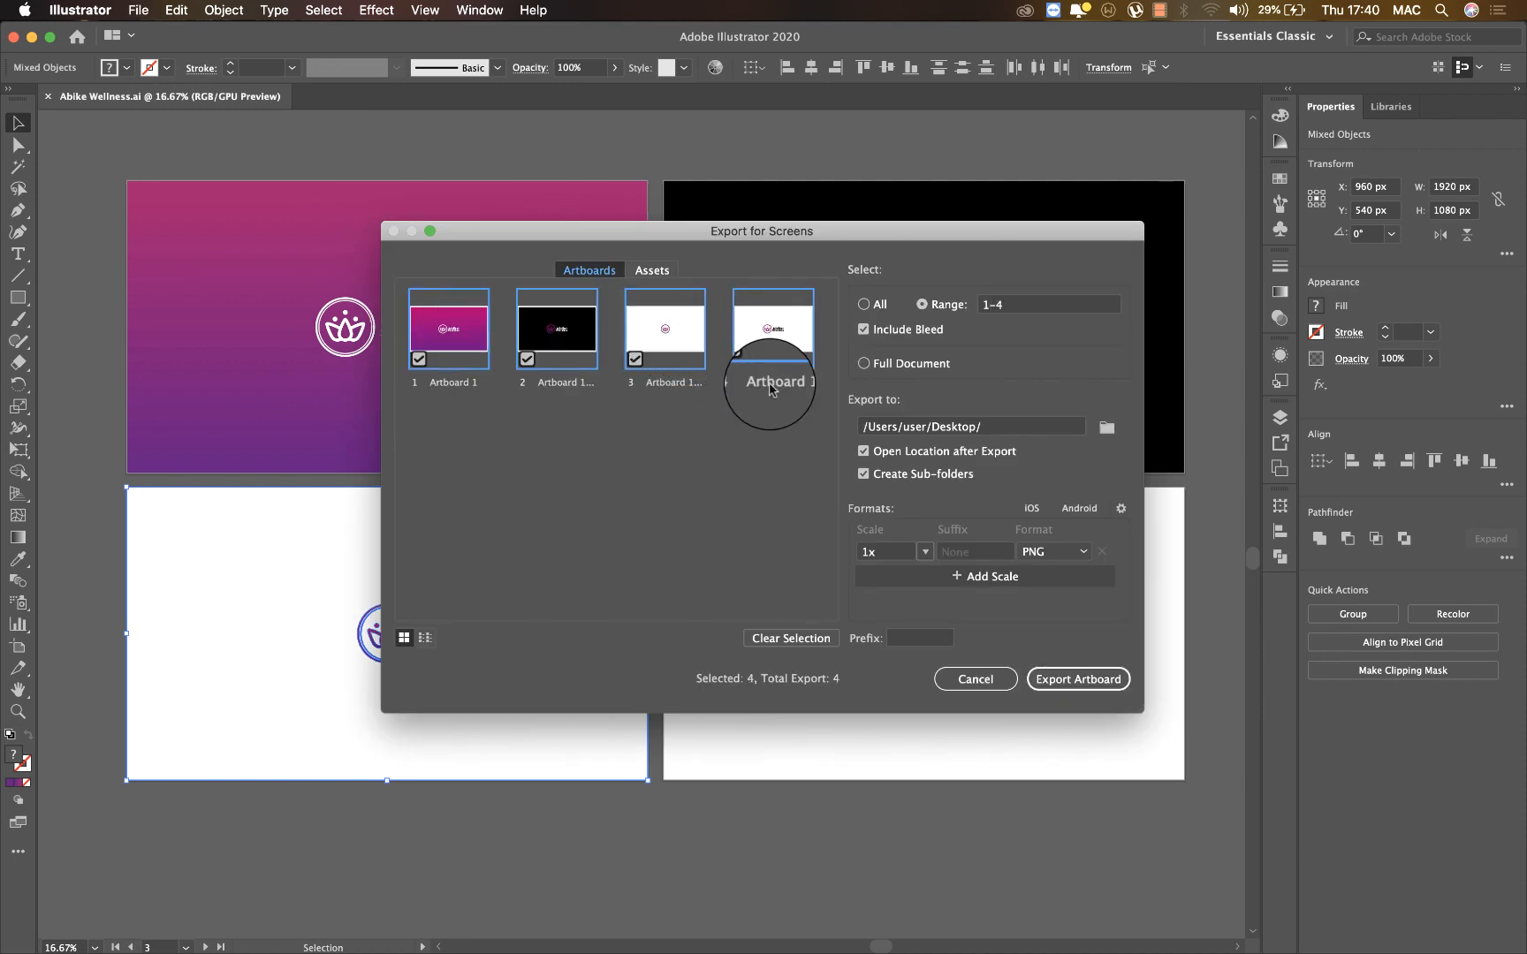
# Name the gradient artboard "Abike Wellness Gradient" and the black artboard "Abike Wellness Black" for the export
pyautogui.doubleClick(769, 383)
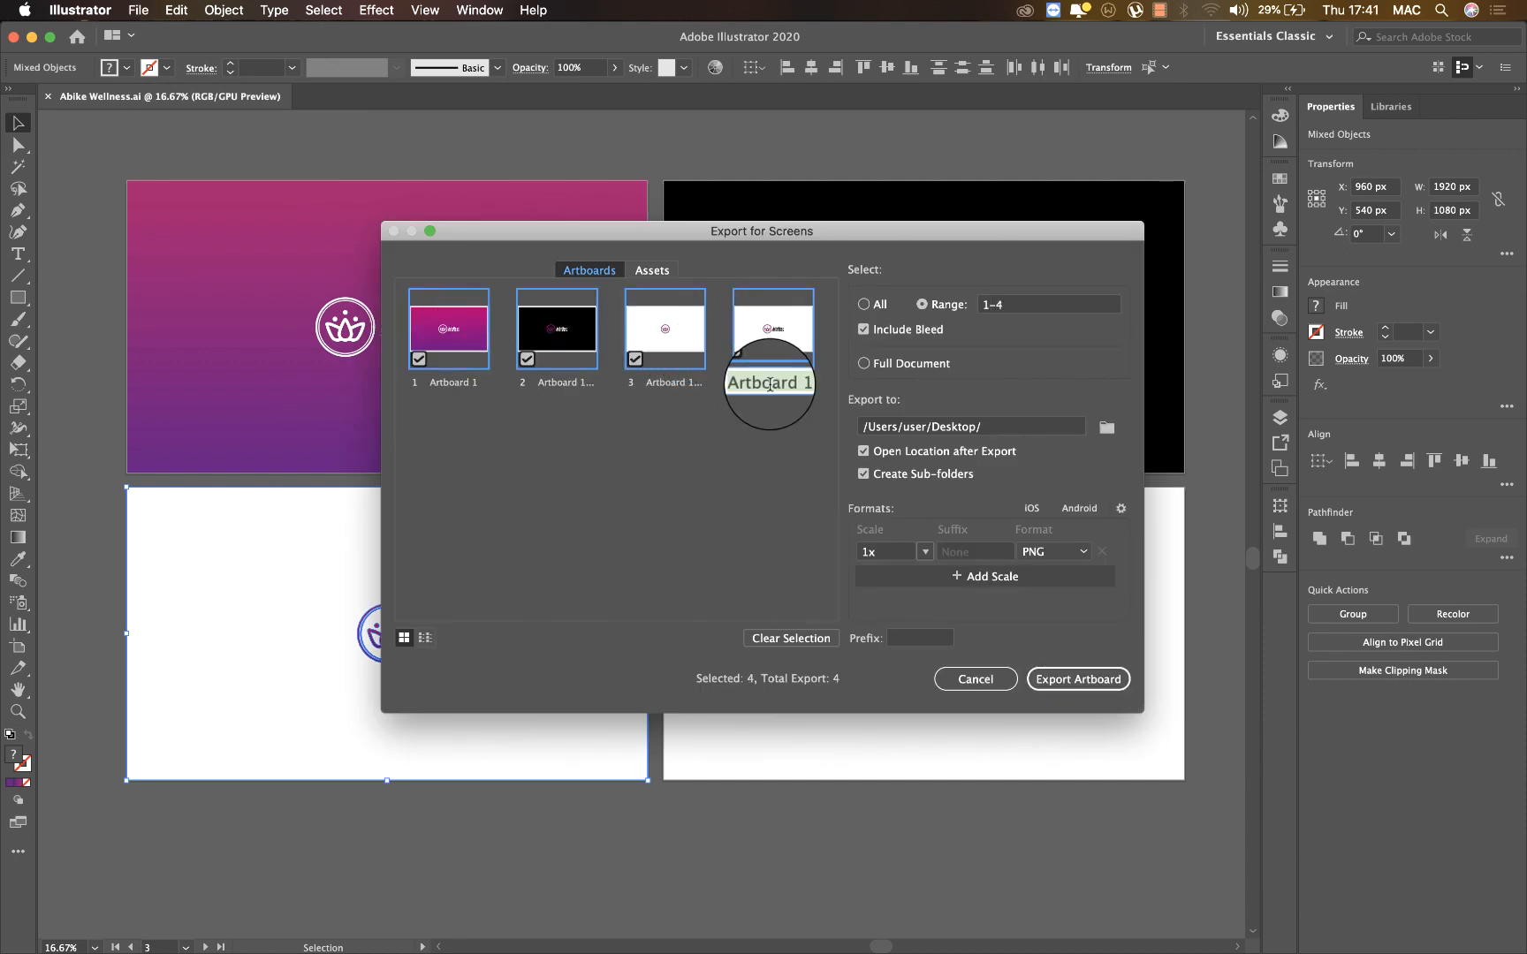
pyautogui.doubleClick(449, 383)
pyautogui.write('Abike We')
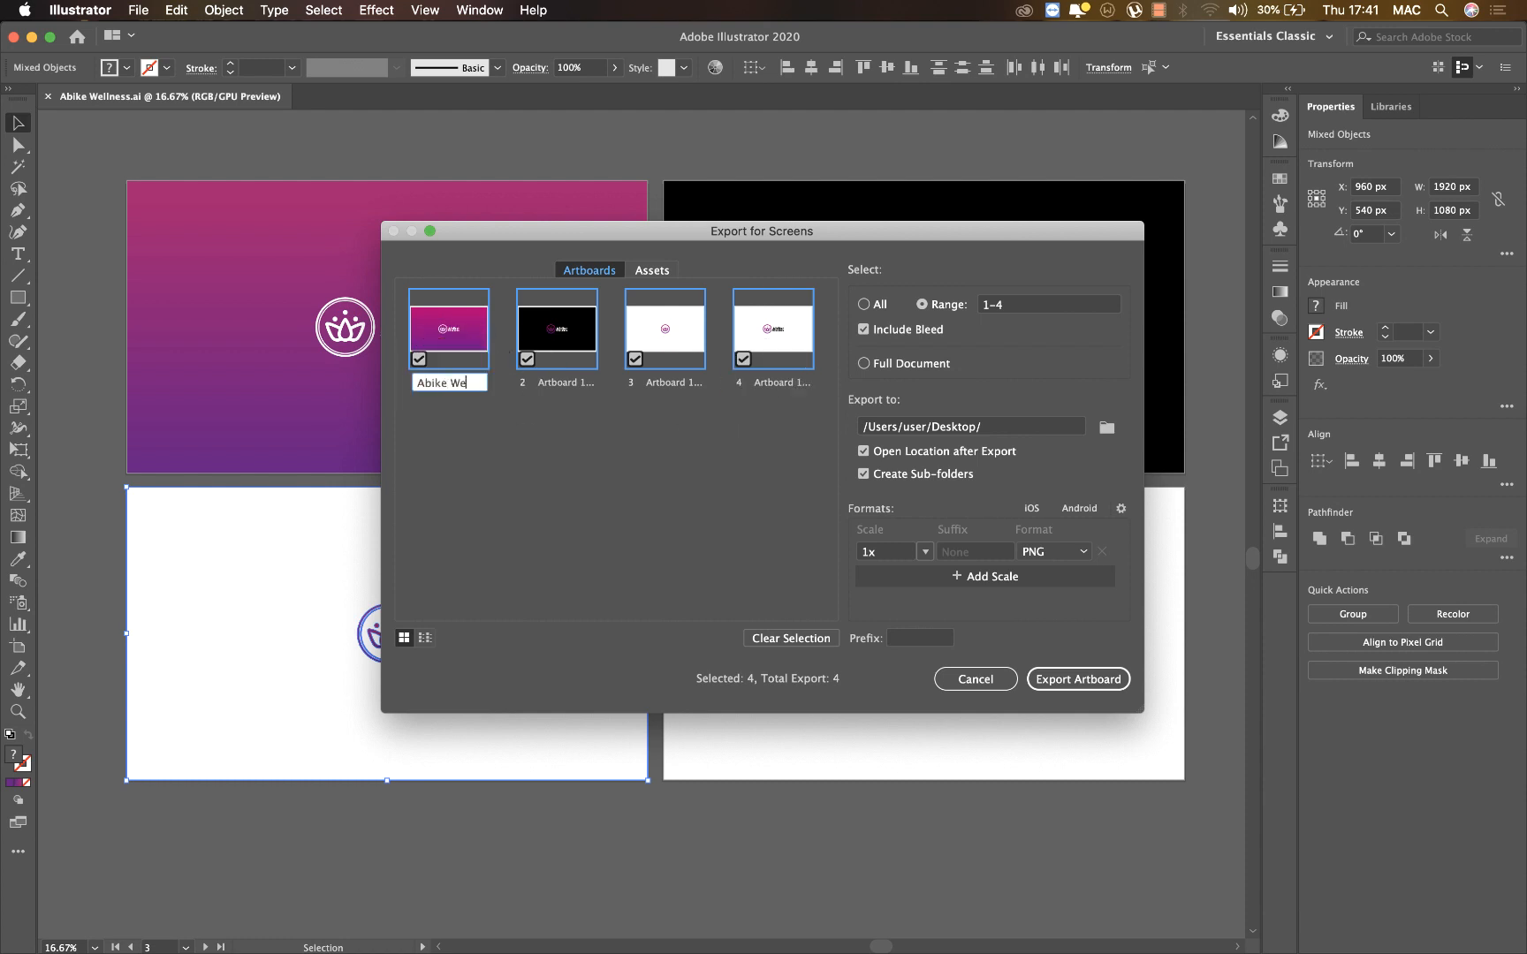
pyautogui.write('llness Grad')
pyautogui.write('ient')
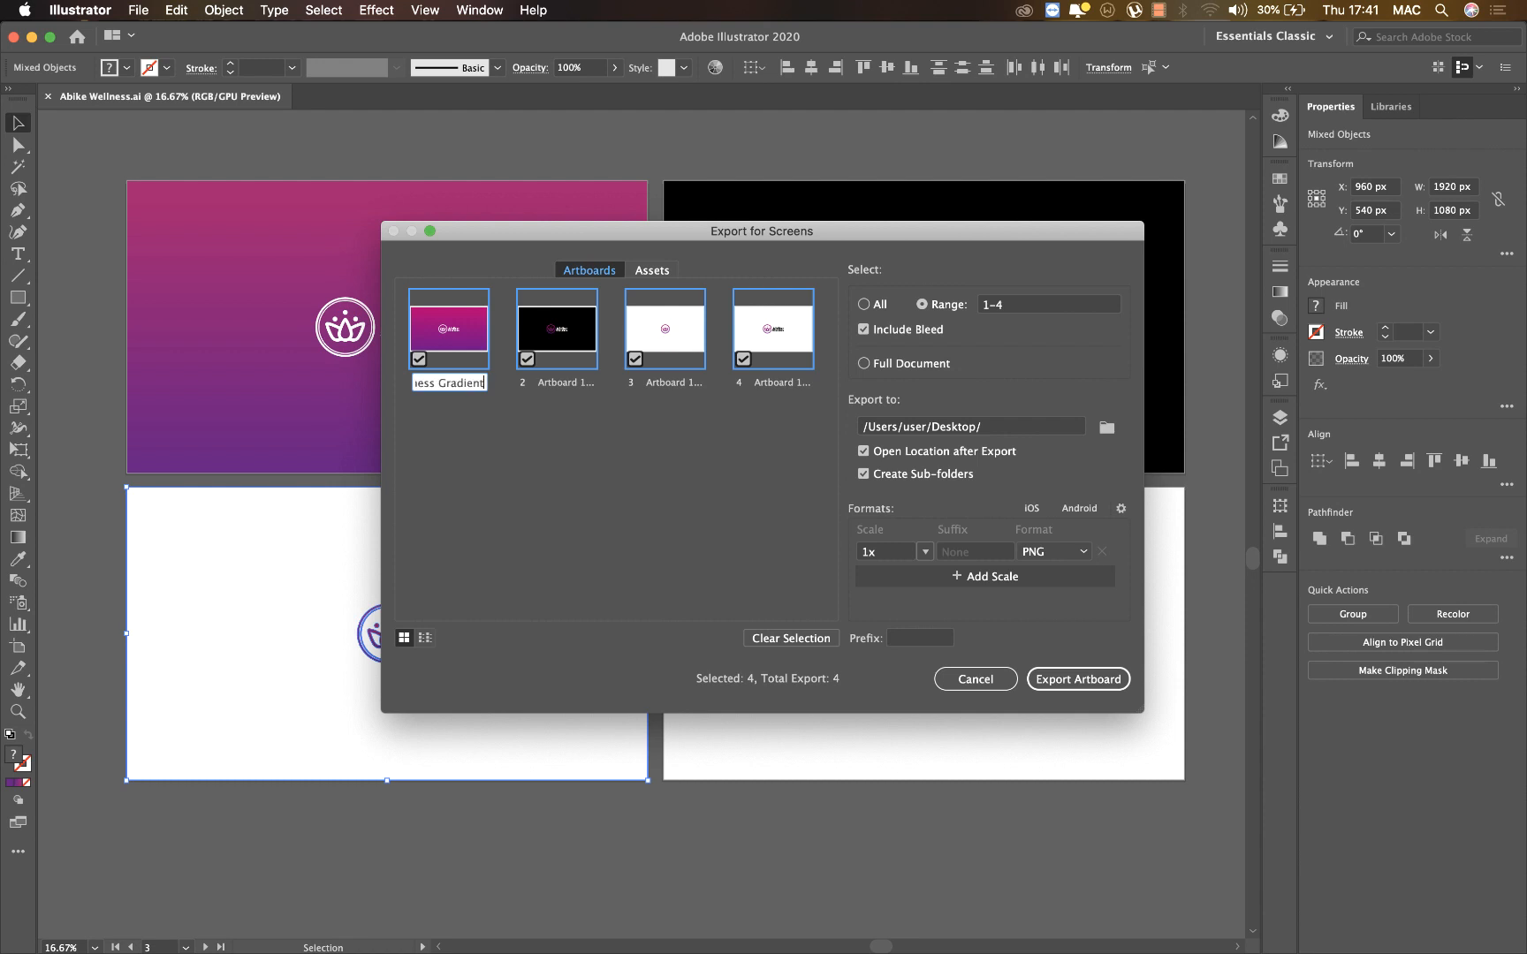
pyautogui.doubleClick(555, 383)
pyautogui.write('Abike')
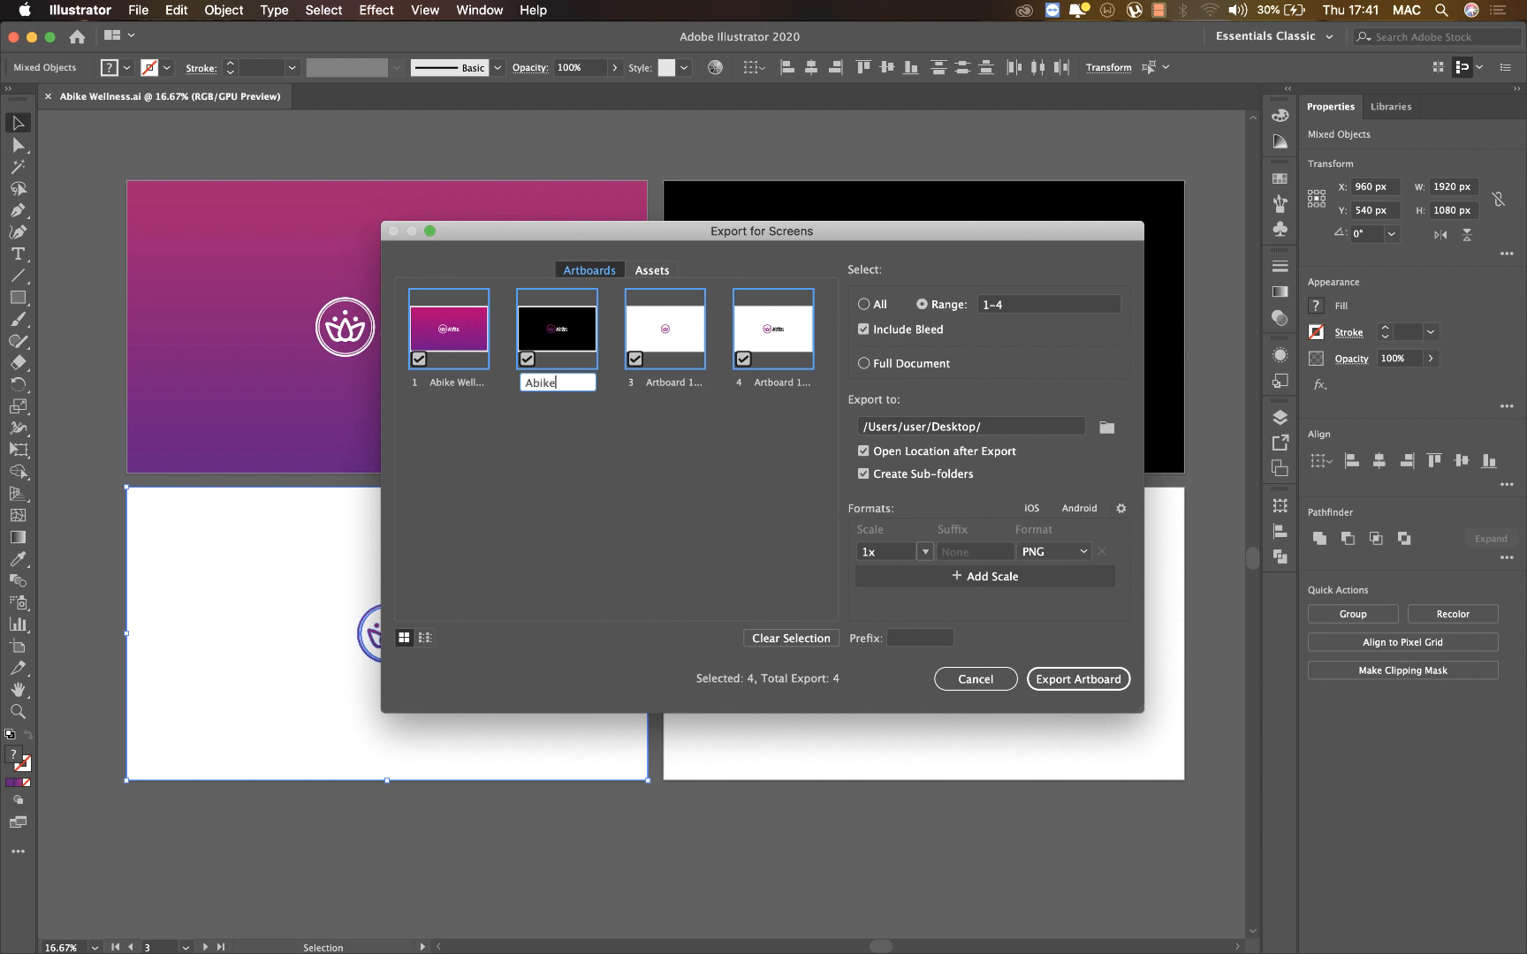
pyautogui.write(' Wellness Black')
# Name the icon-only artboard "Abike Wellness Icon" and the fourth artboard "Abike Wellness Original" for the export
pyautogui.doubleClick(680, 389)
pyautogui.write('Abi')
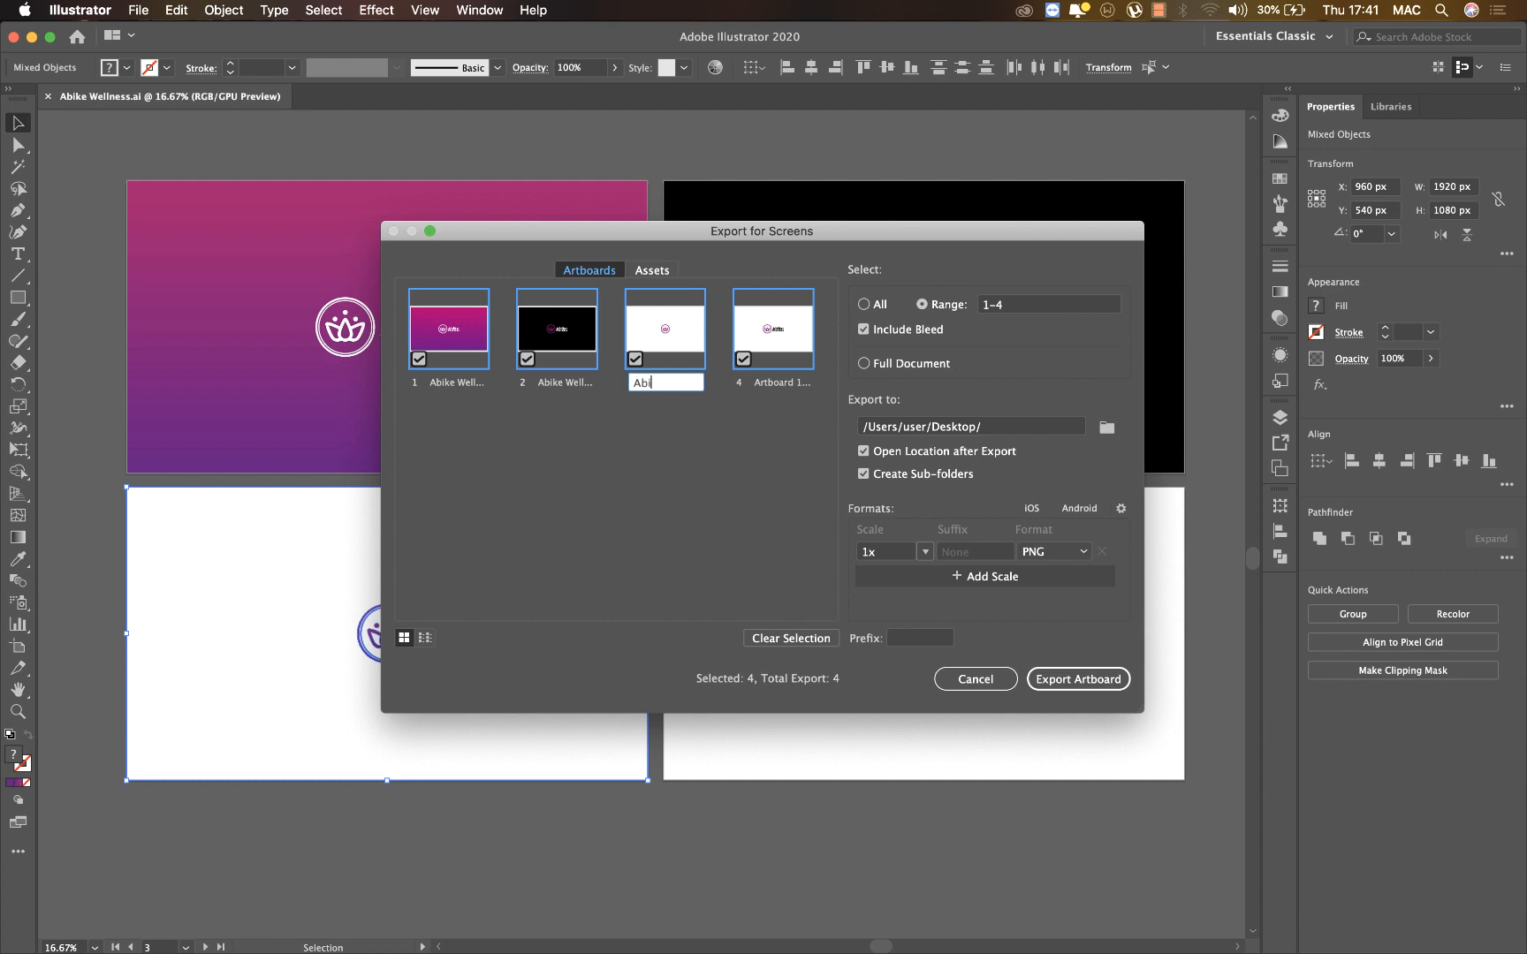
pyautogui.write('ke Wellness Icon')
pyautogui.doubleClick(798, 384)
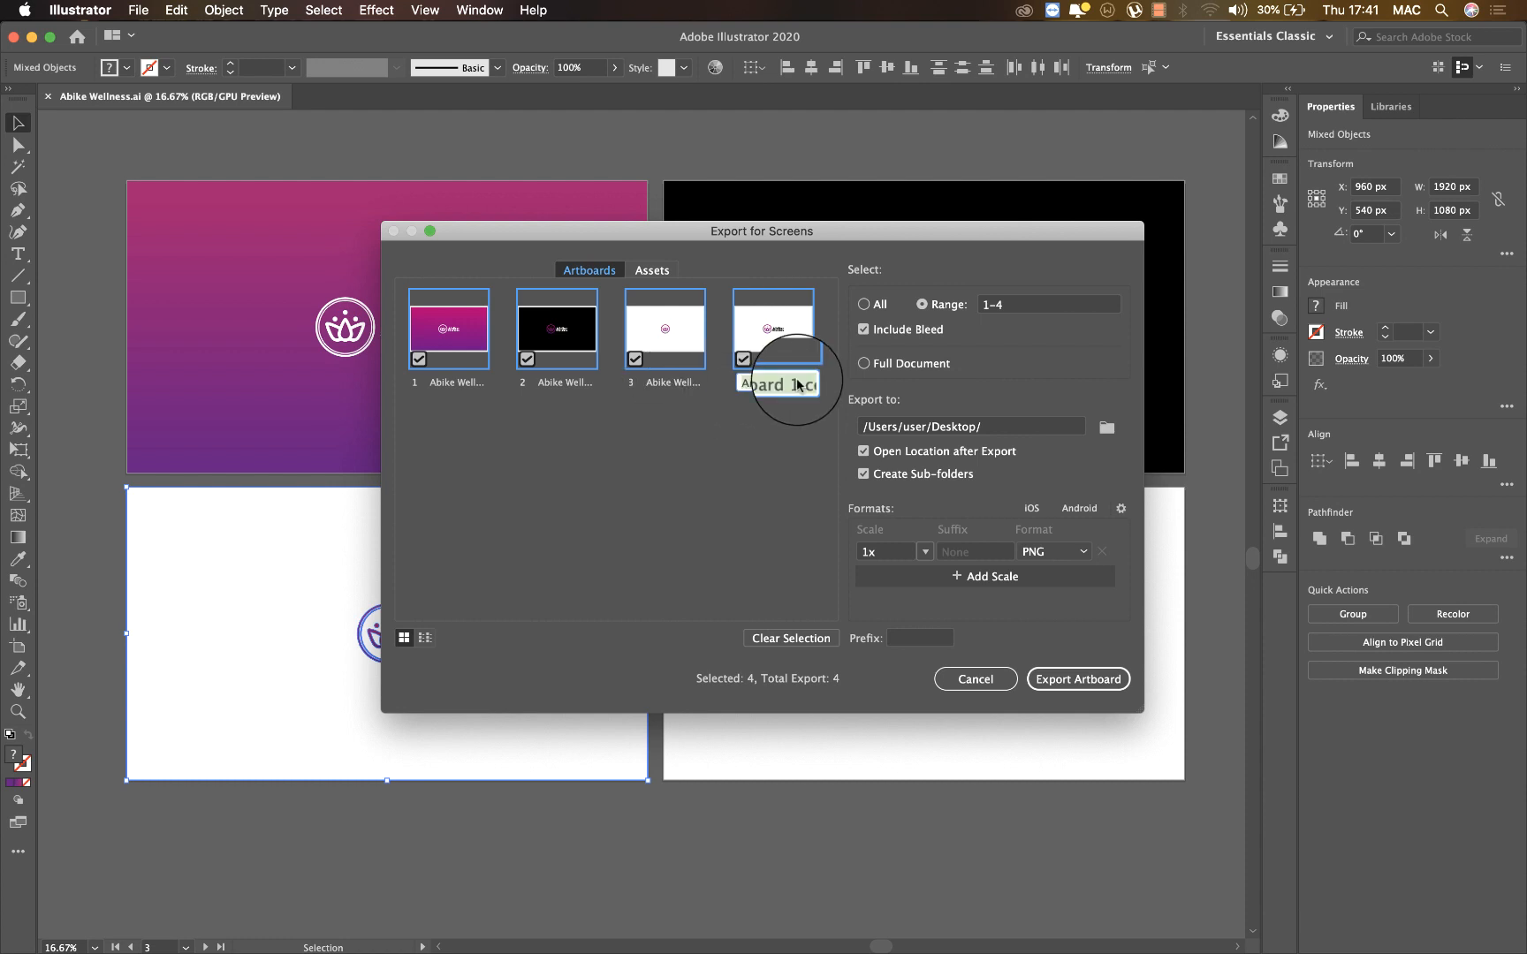
pyautogui.write('Abike')
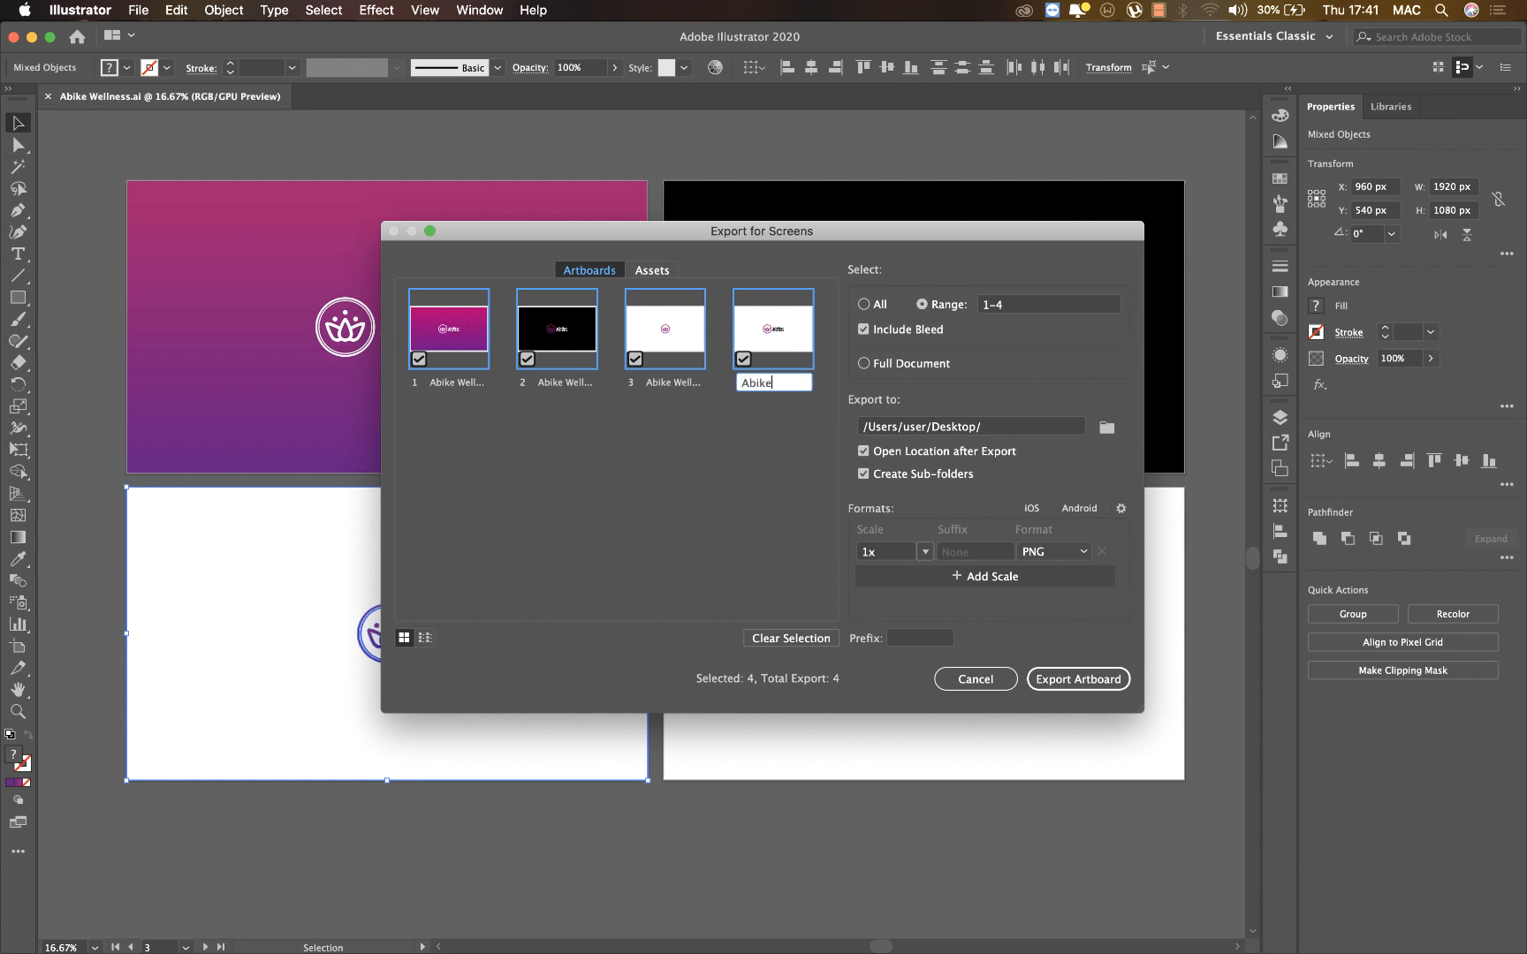
pyautogui.write(' Wellness Original')
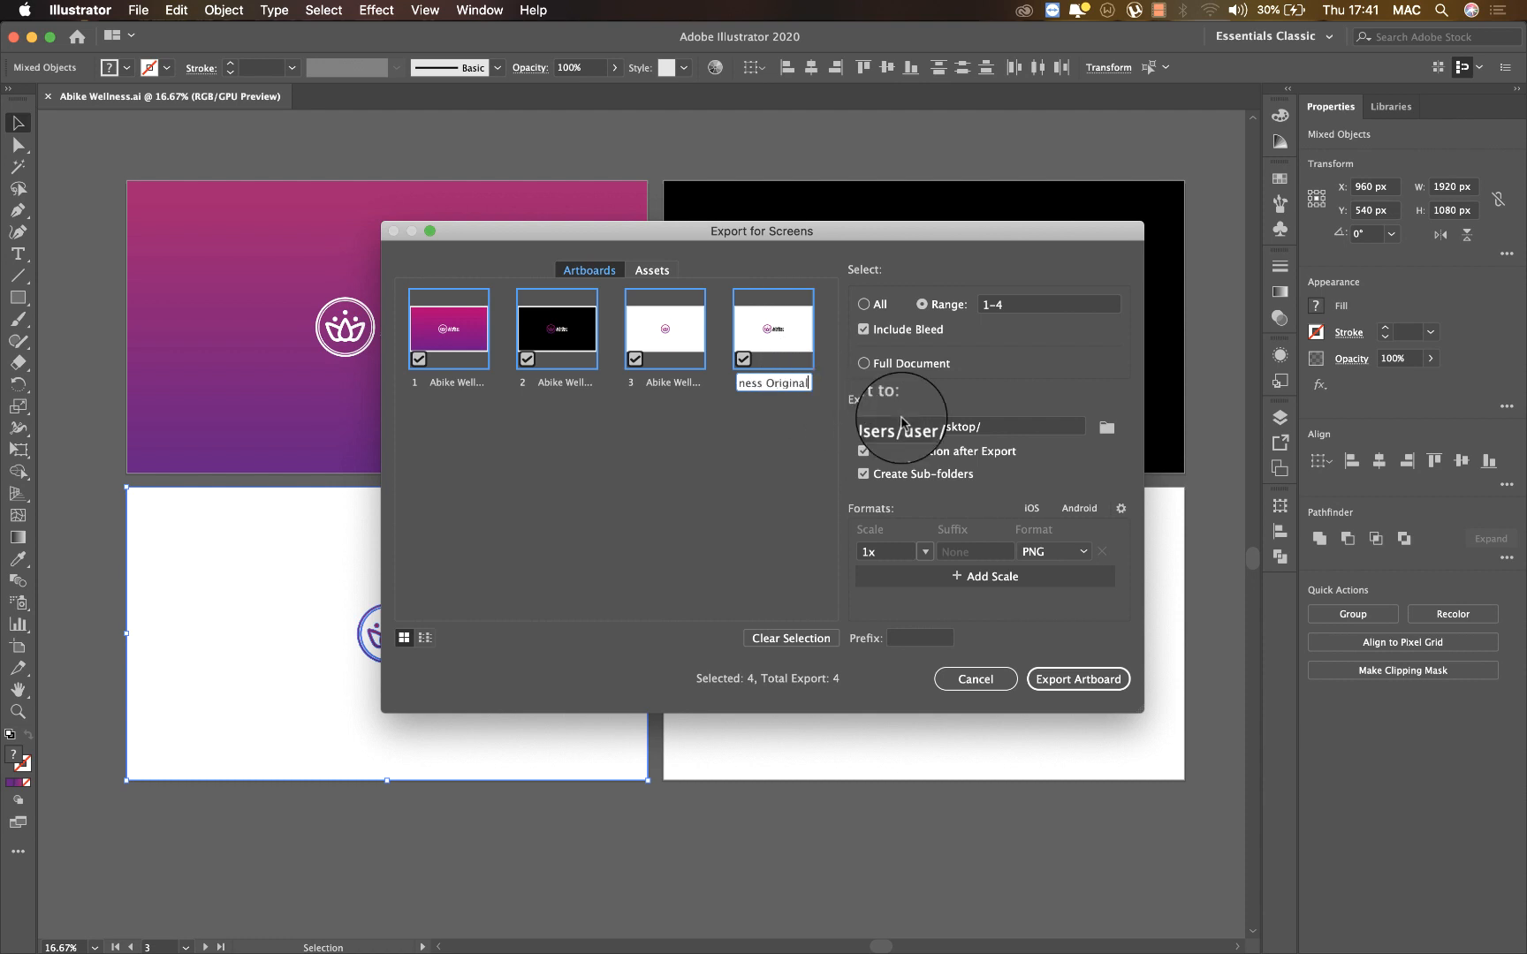
pyautogui.click(718, 478)
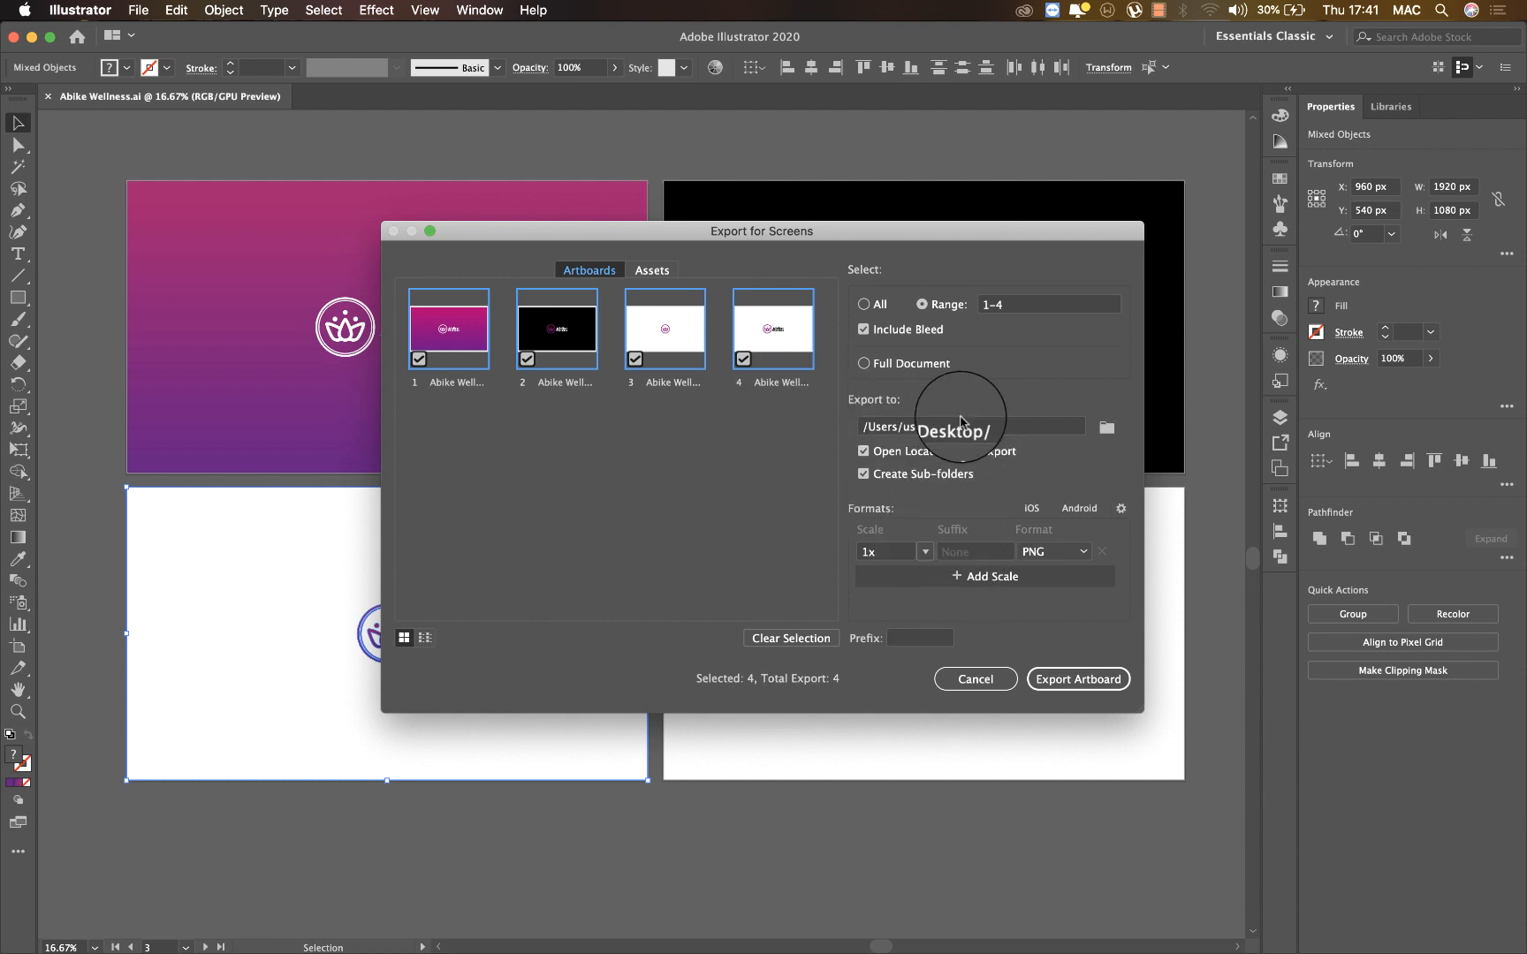
# Export the four artboards as 1x PNG files to the Desktop, and check Abike Wellness Black.png in Preview
pyautogui.click(1082, 678)
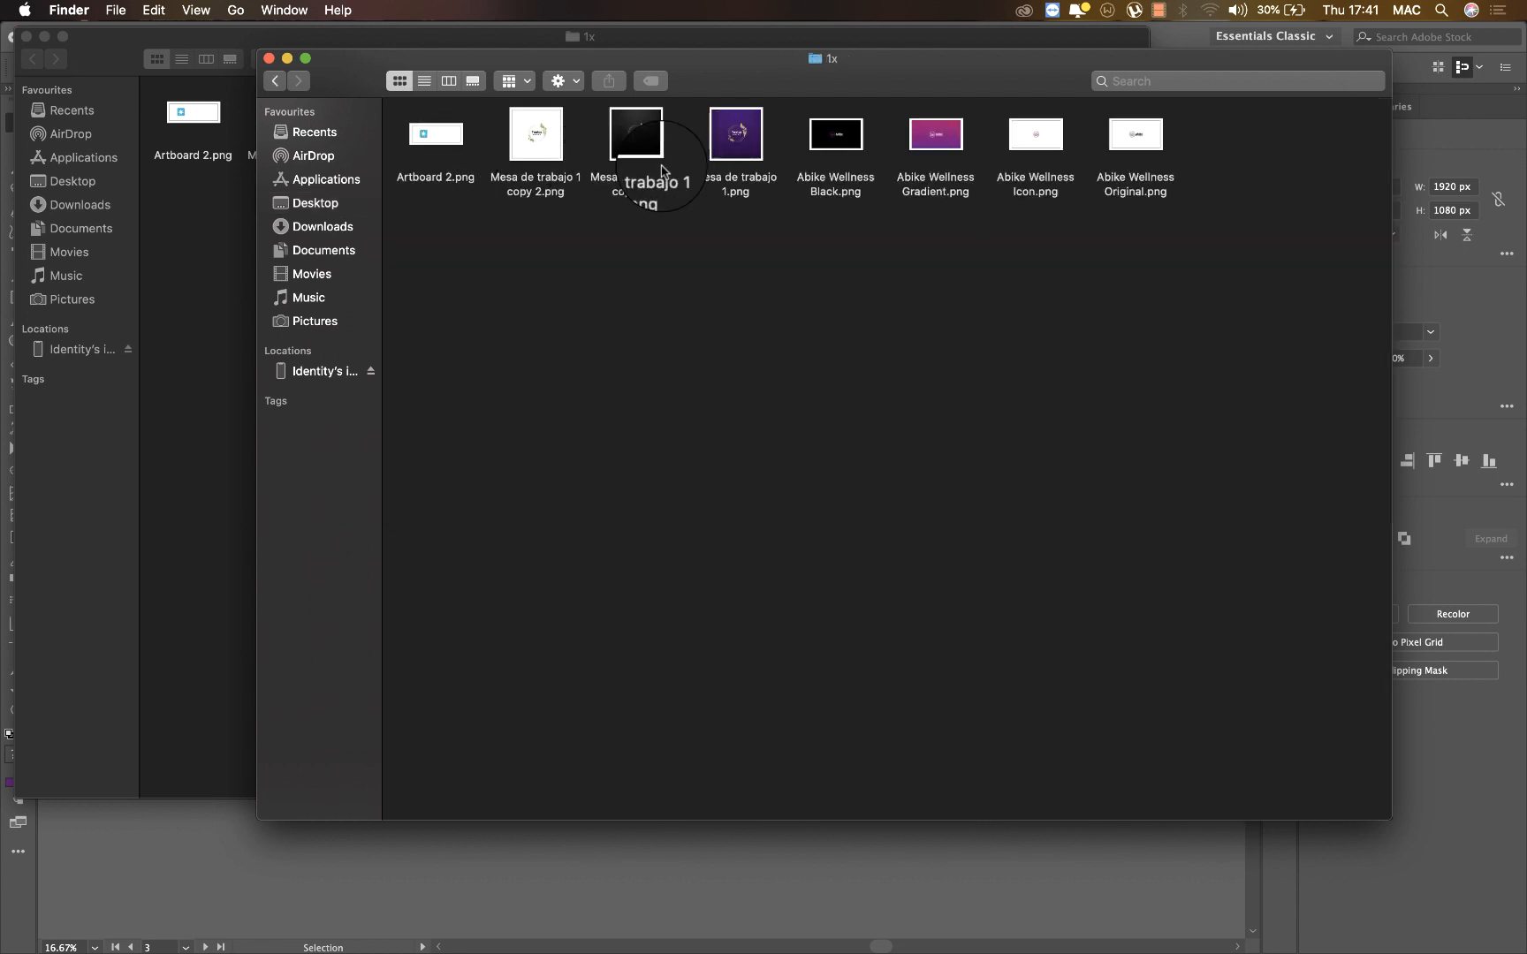
pyautogui.doubleClick(838, 145)
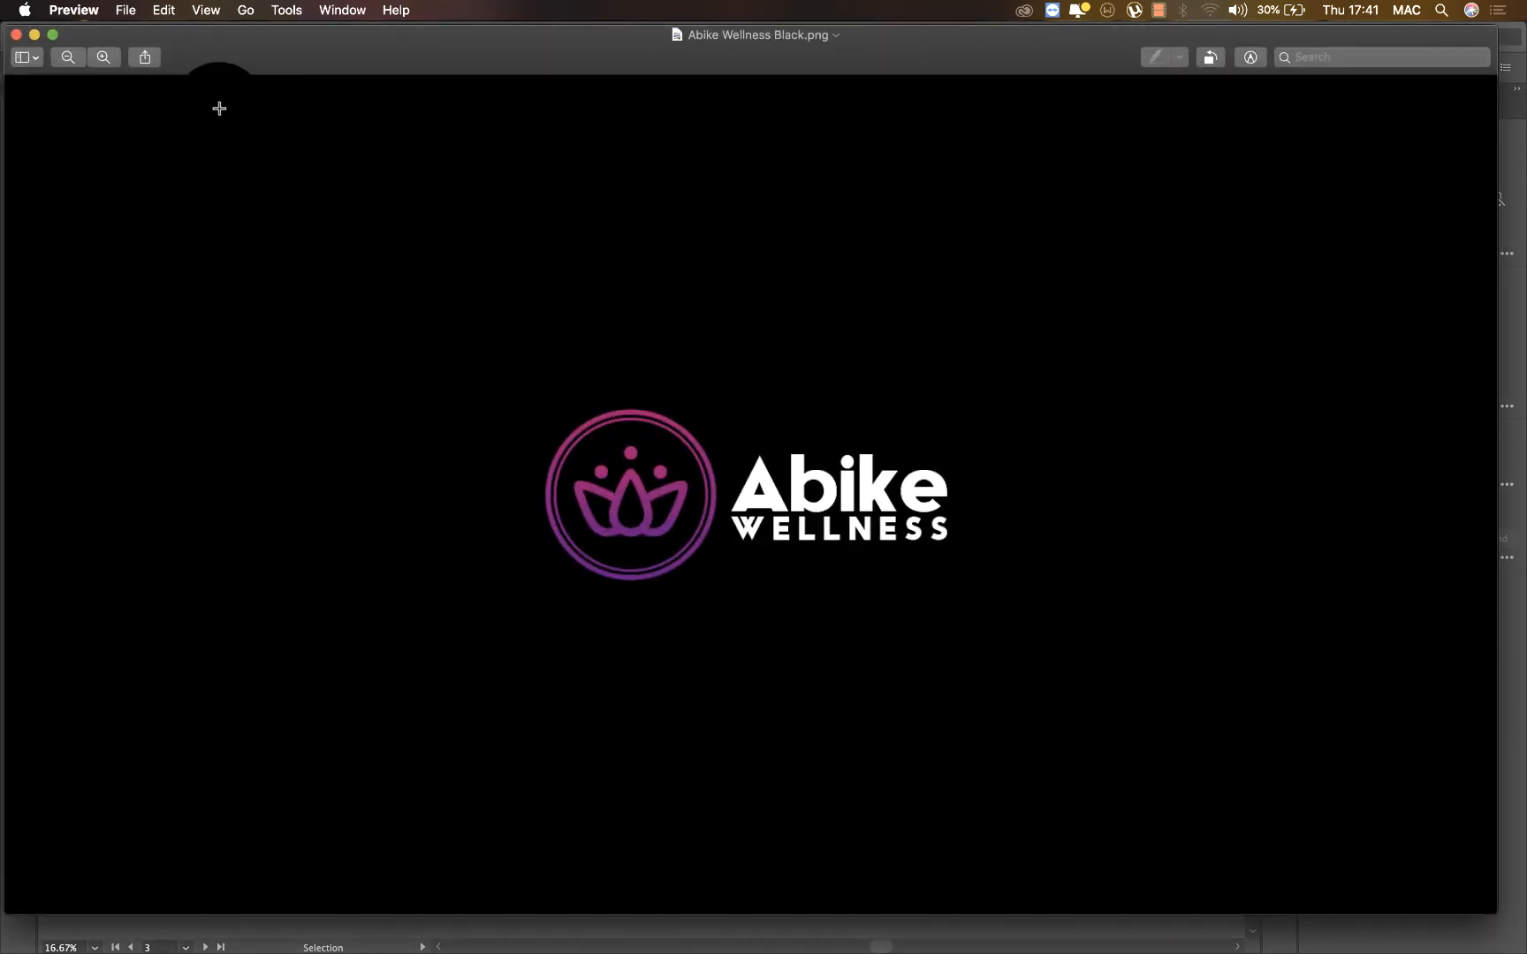
pyautogui.click(16, 37)
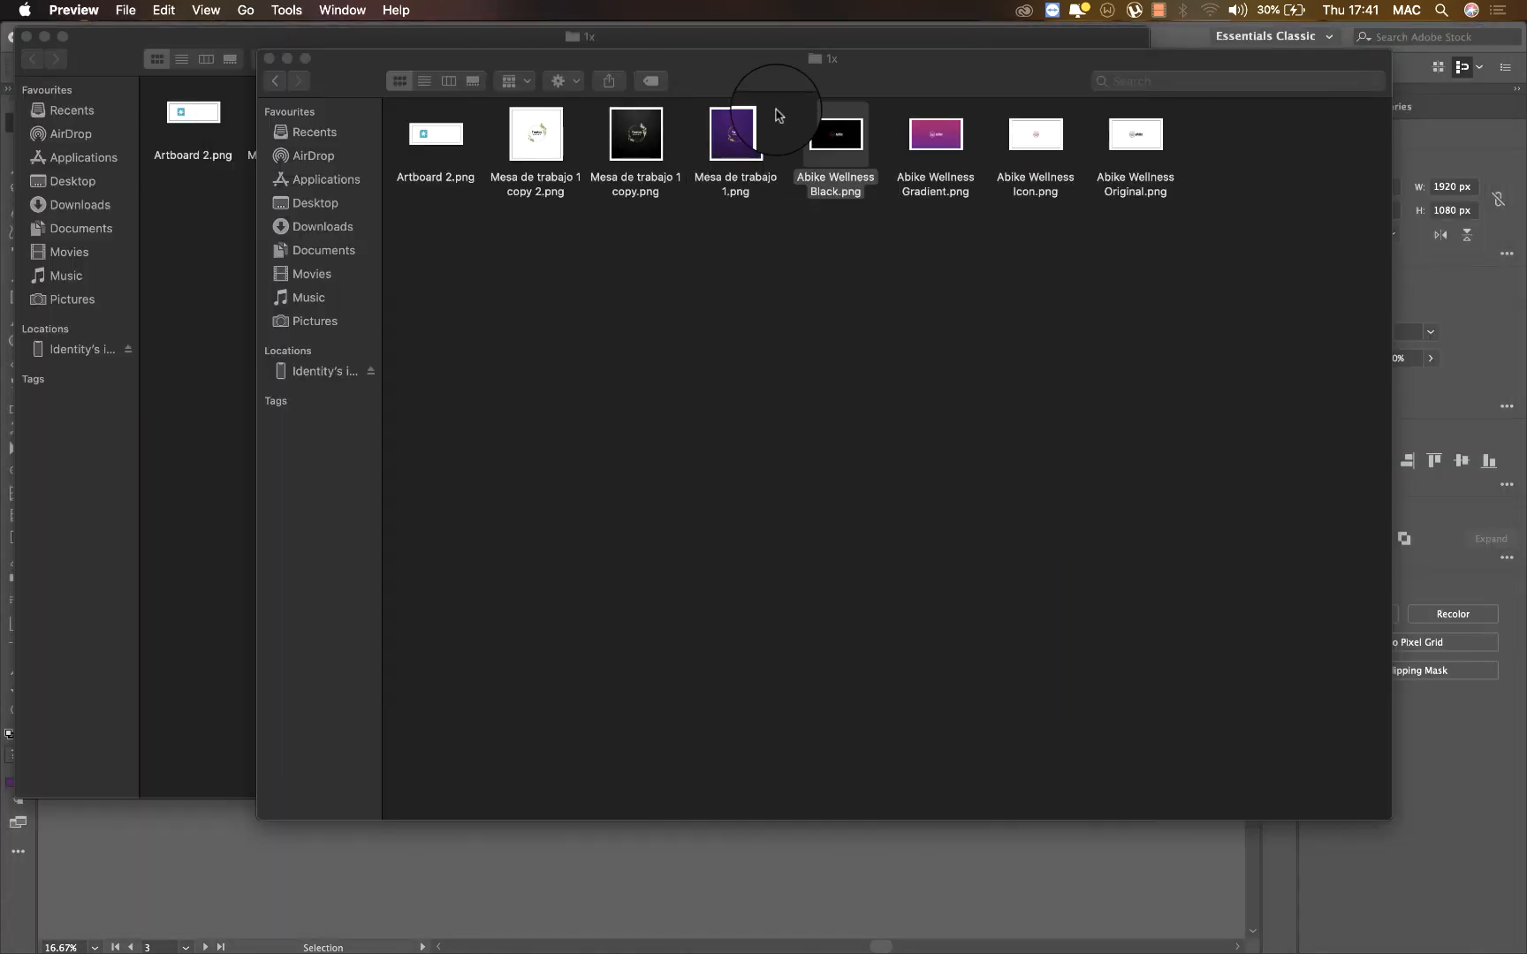
pyautogui.click(941, 232)
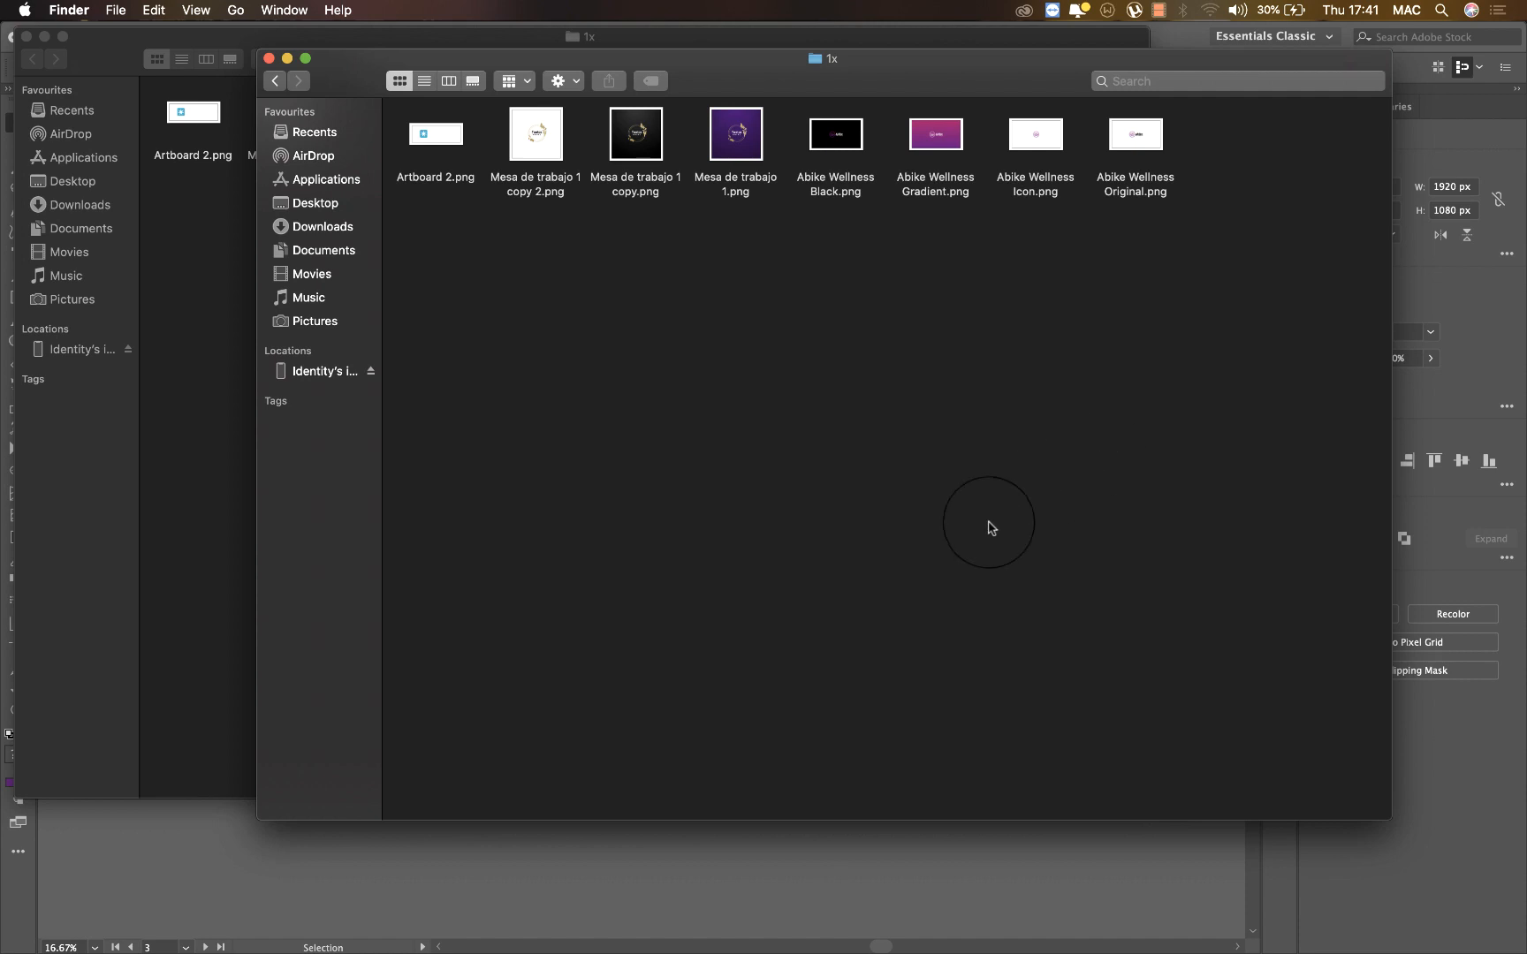